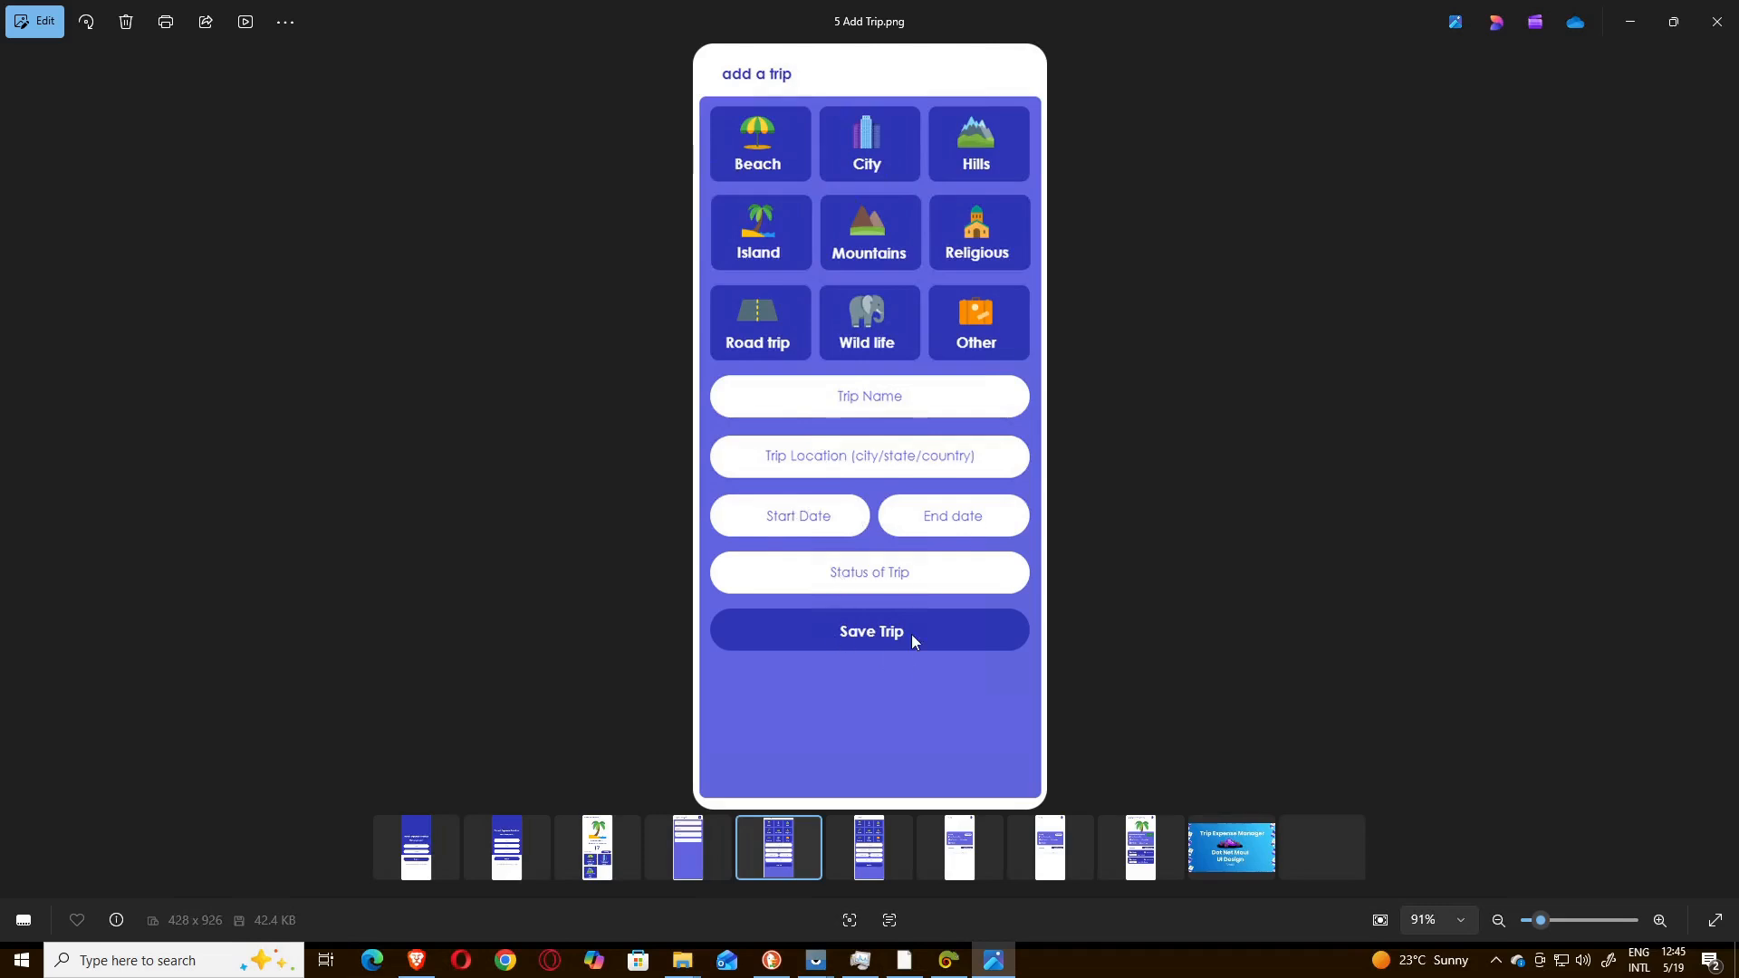
# - Switch to Lunacy and duplicate the "5. Add Expense" artboard
pyautogui.click(904, 960)
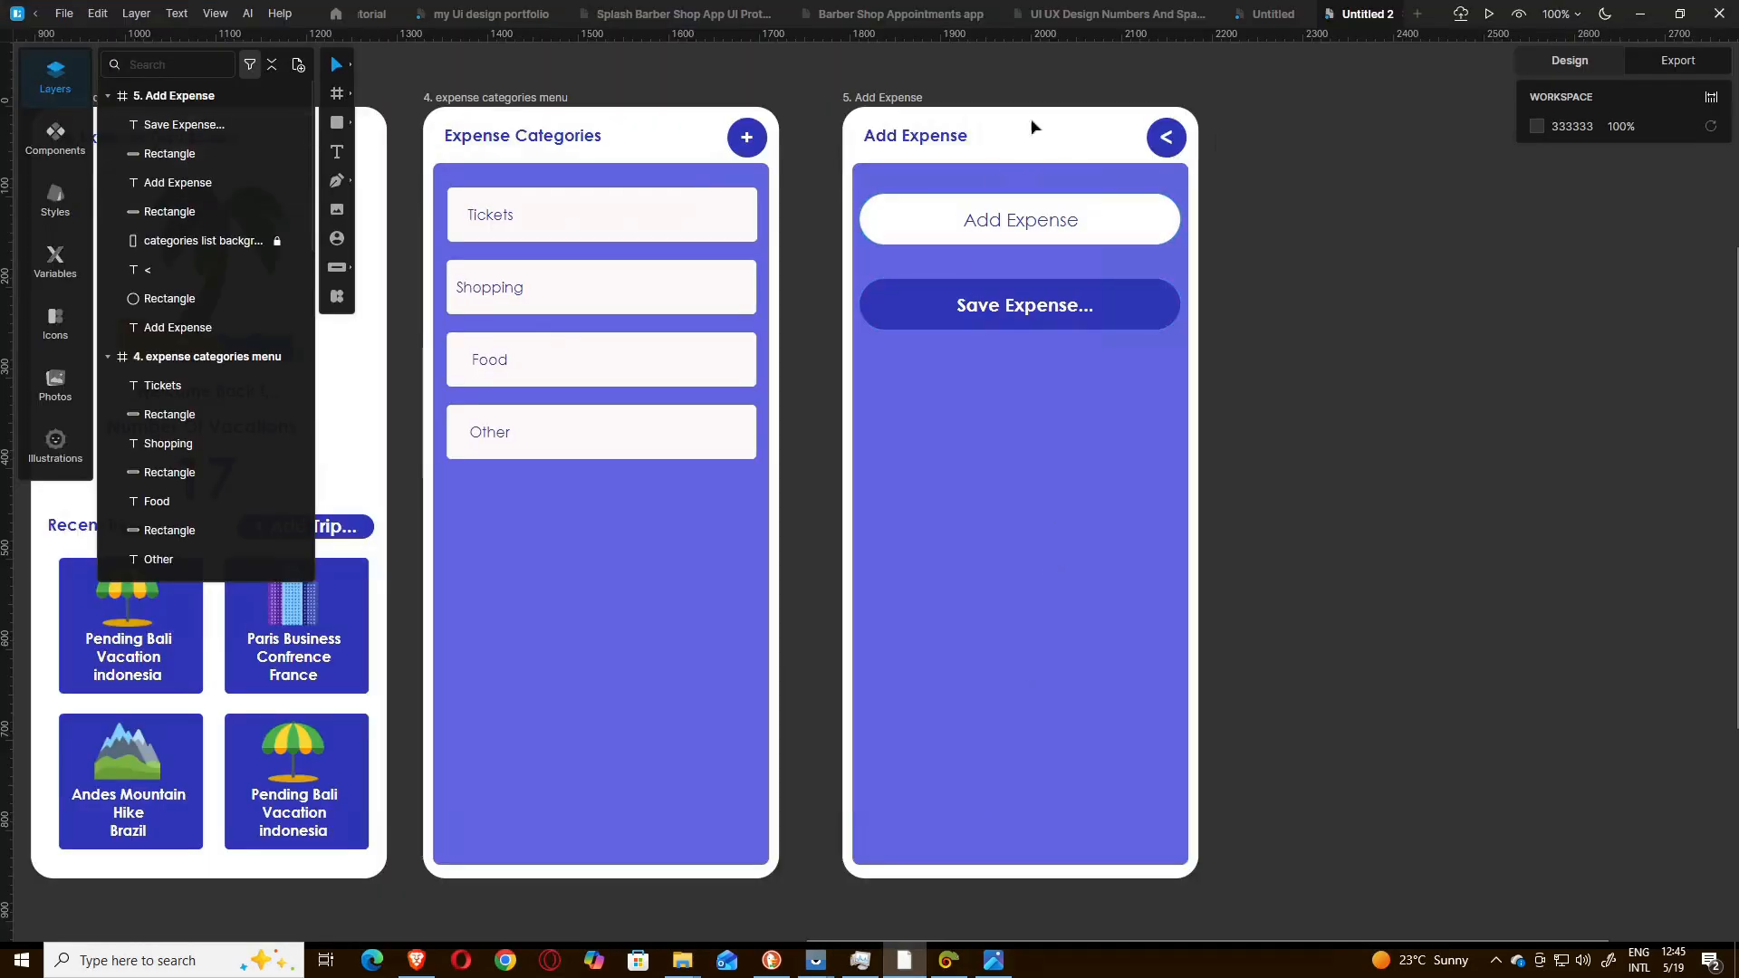
pyautogui.click(865, 99)
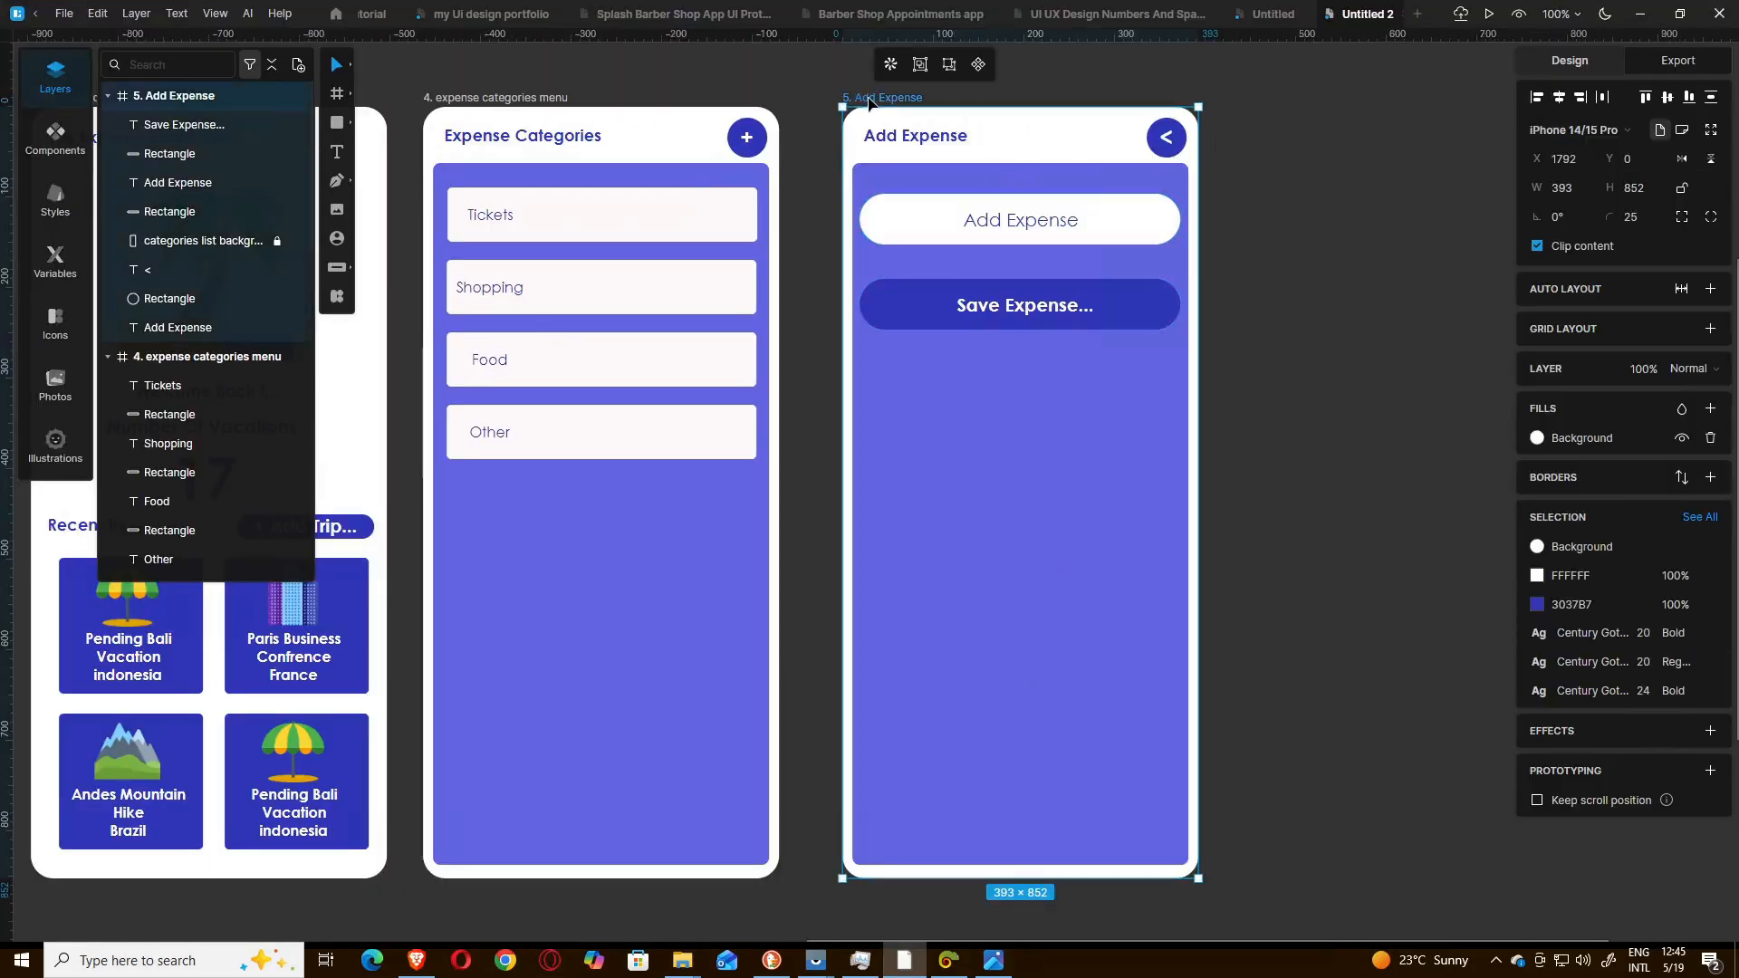
pyautogui.click(994, 959)
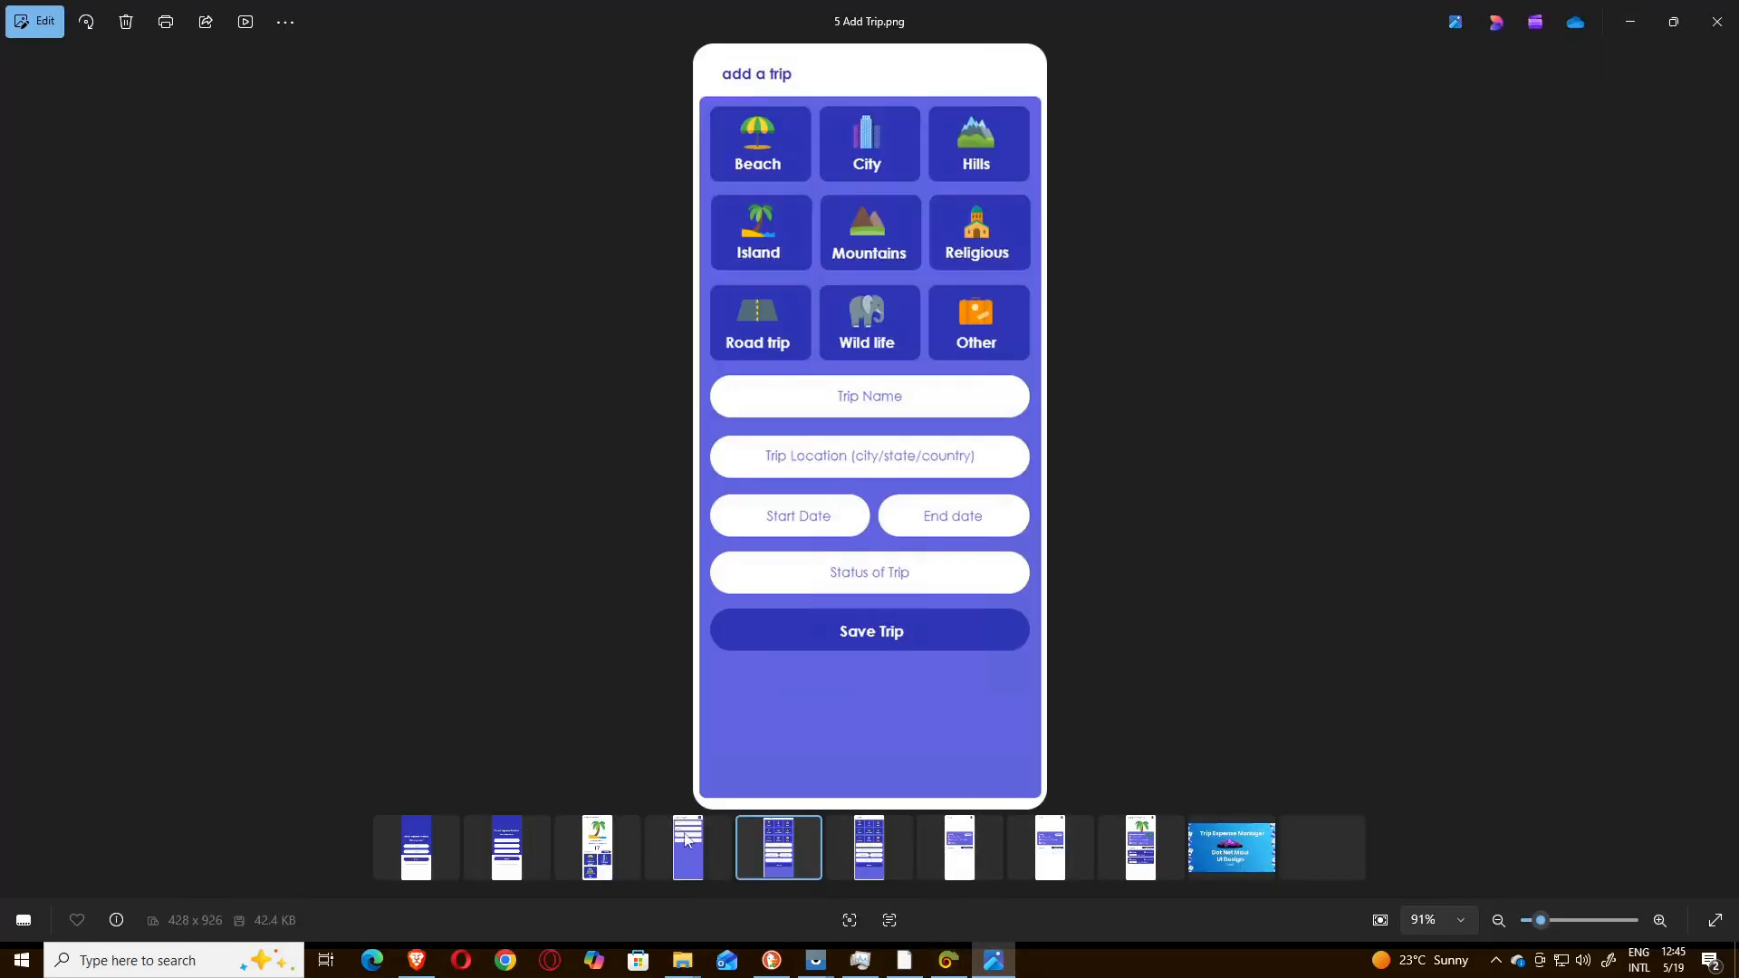
pyautogui.click(901, 965)
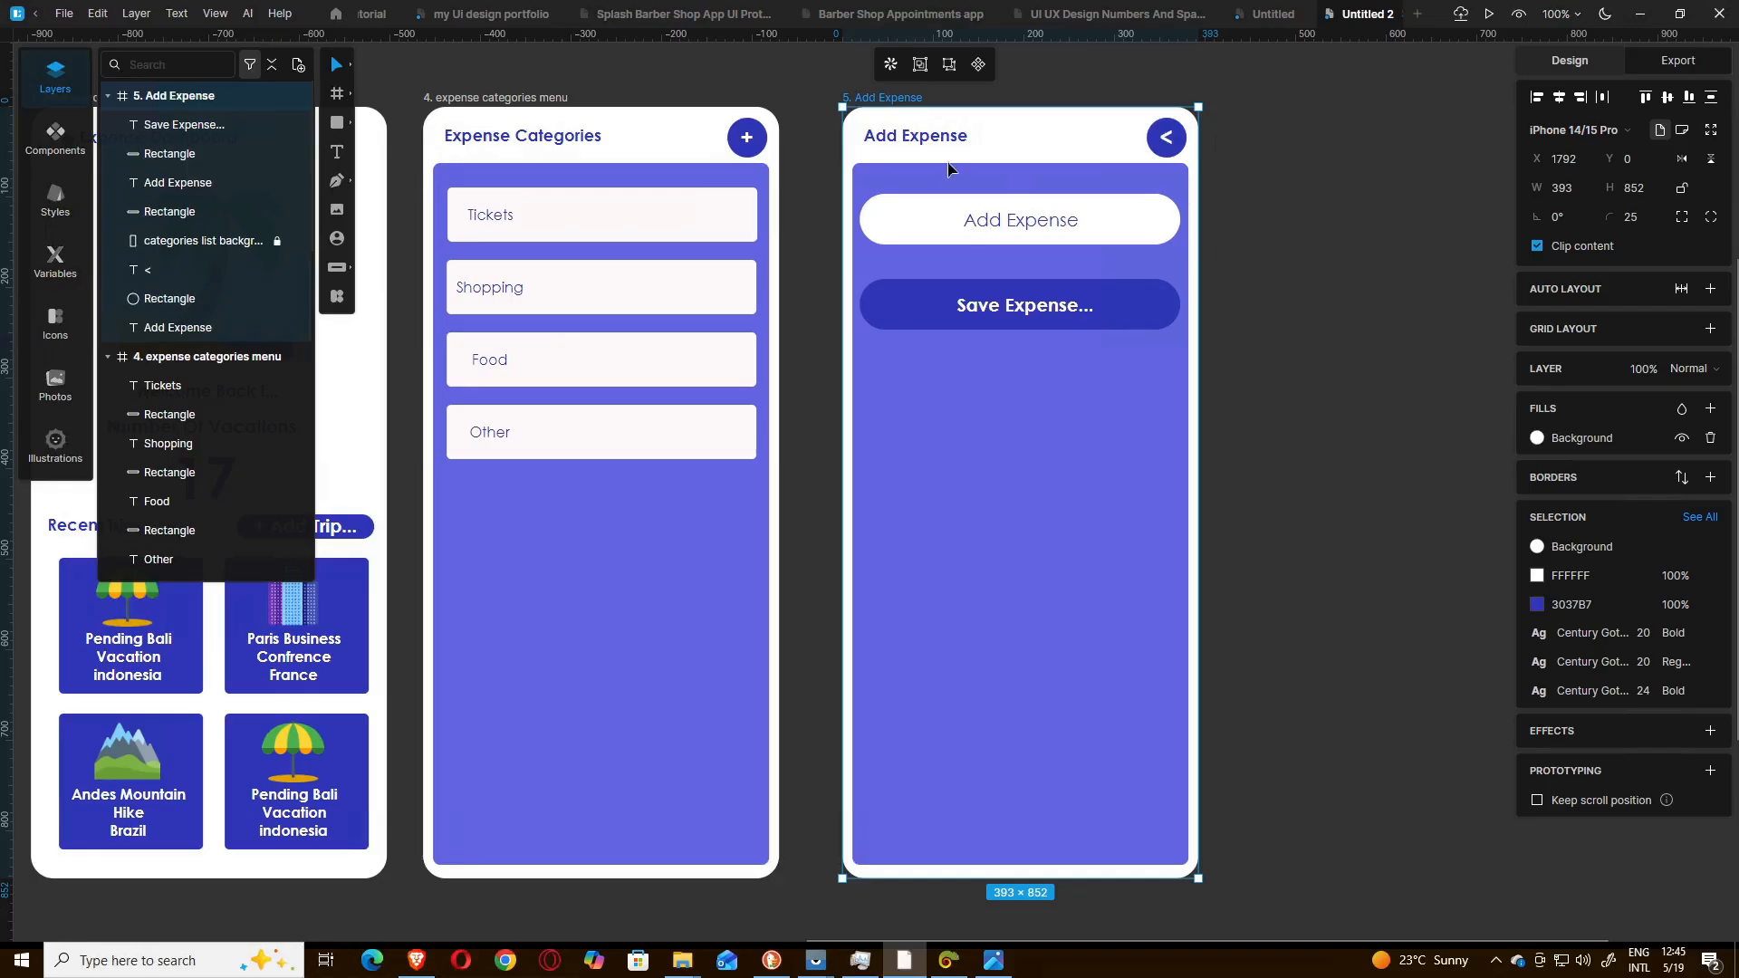
pyautogui.hotkey('ctrl', 'd')
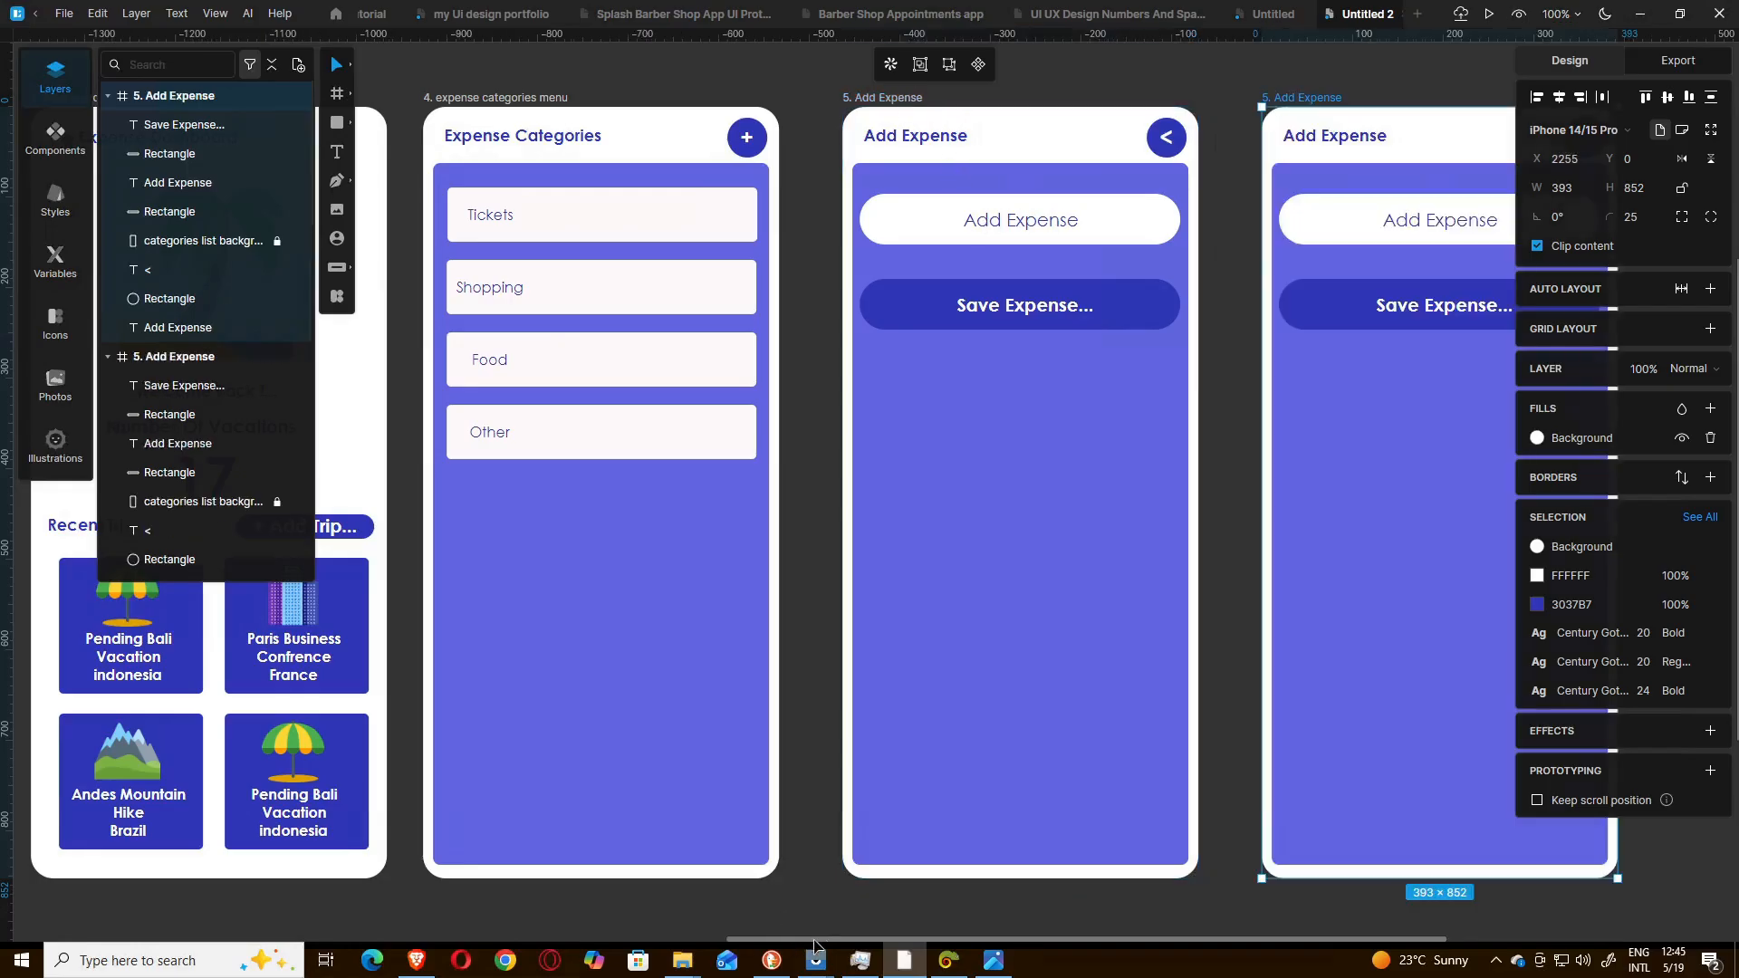
# - Delete the back arrow and its circle from the header of the duplicated Add Expense artboard
pyautogui.moveTo(789, 944); pyautogui.dragTo(1002, 947)
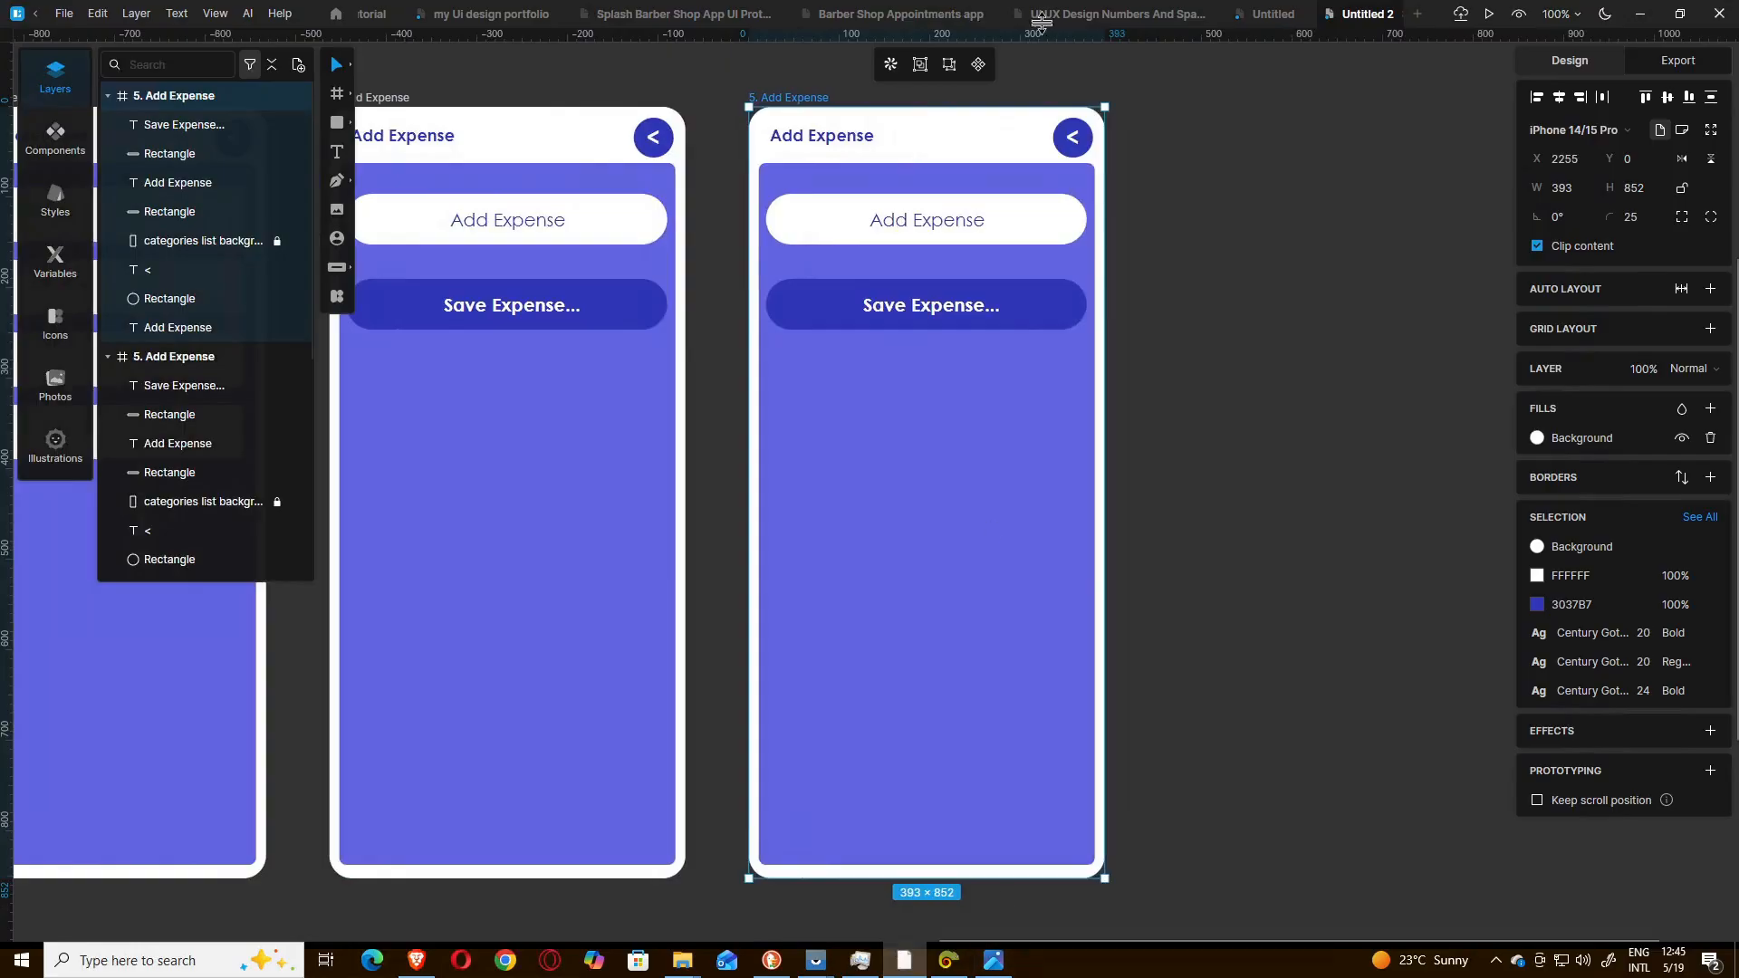
pyautogui.click(1075, 140)
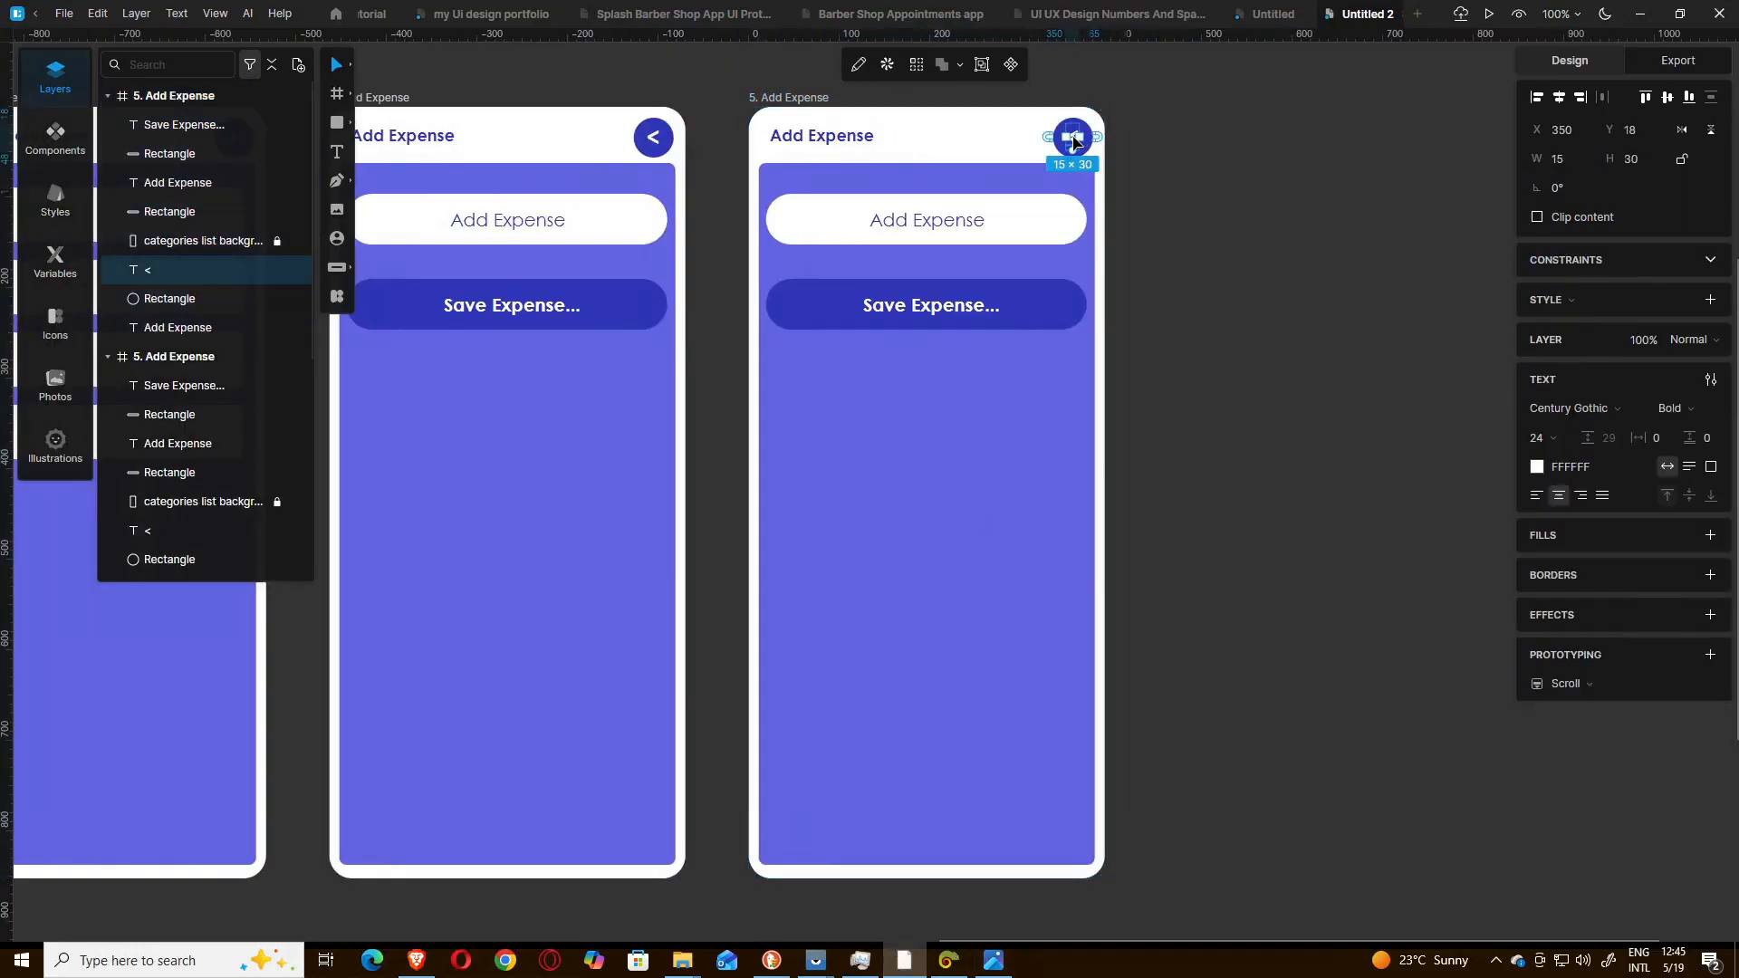
pyautogui.click(993, 964)
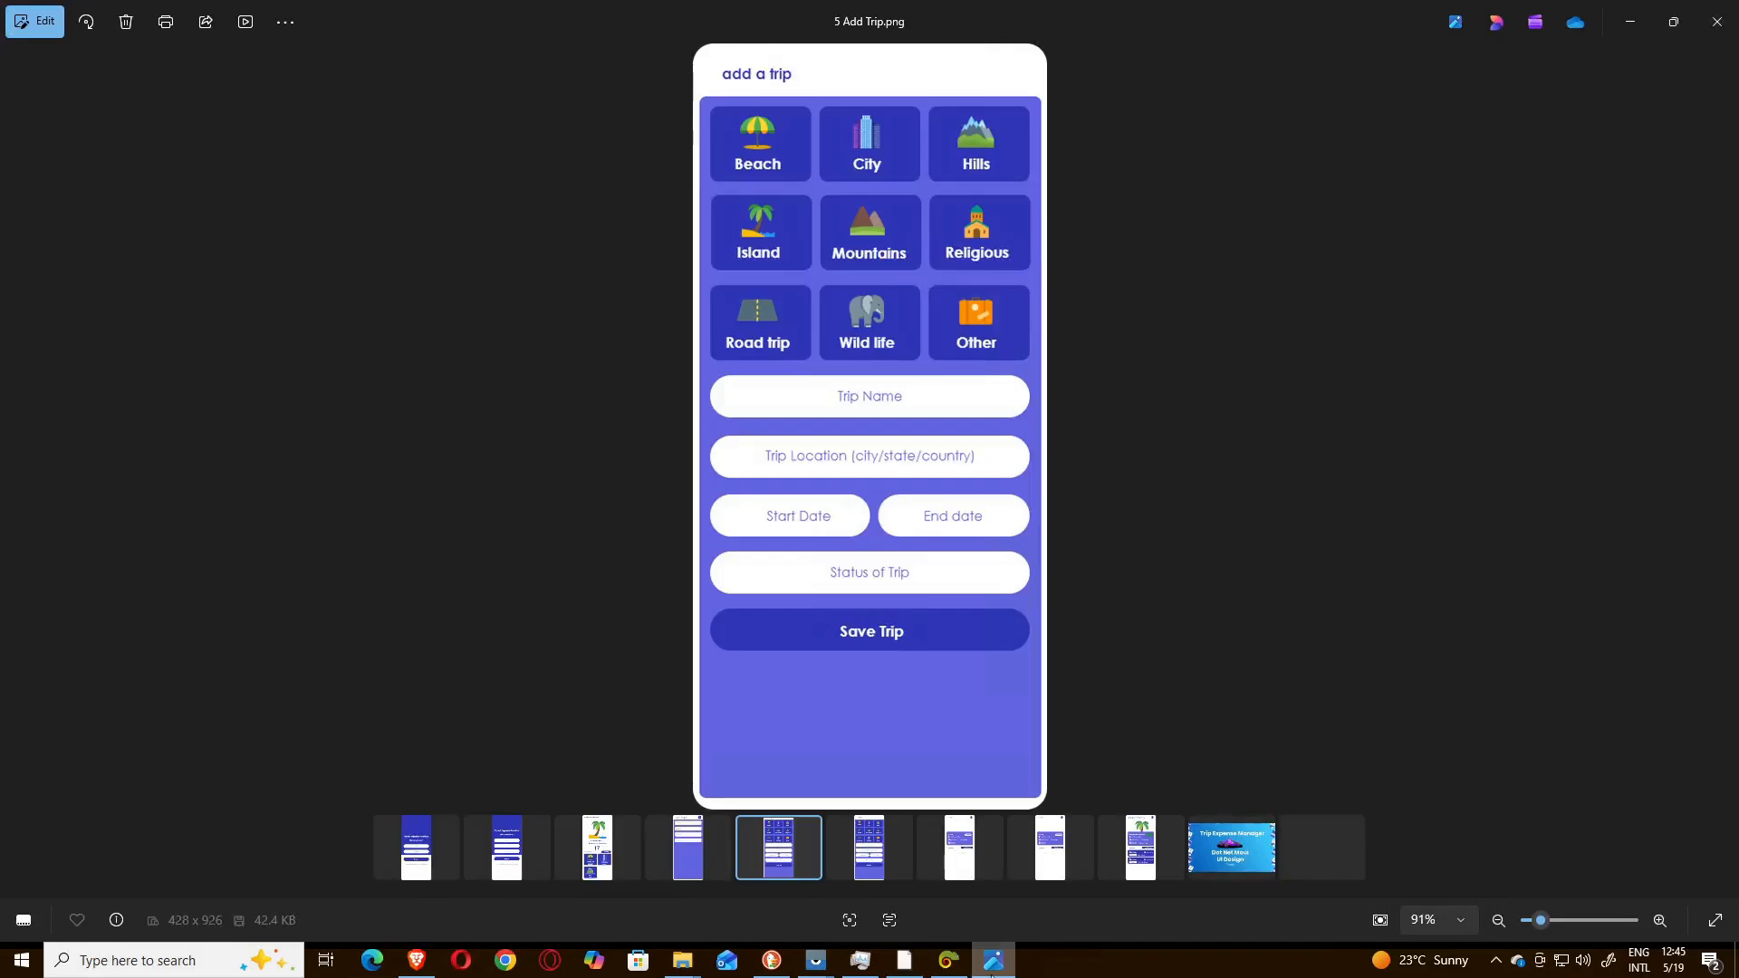
pyautogui.click(993, 965)
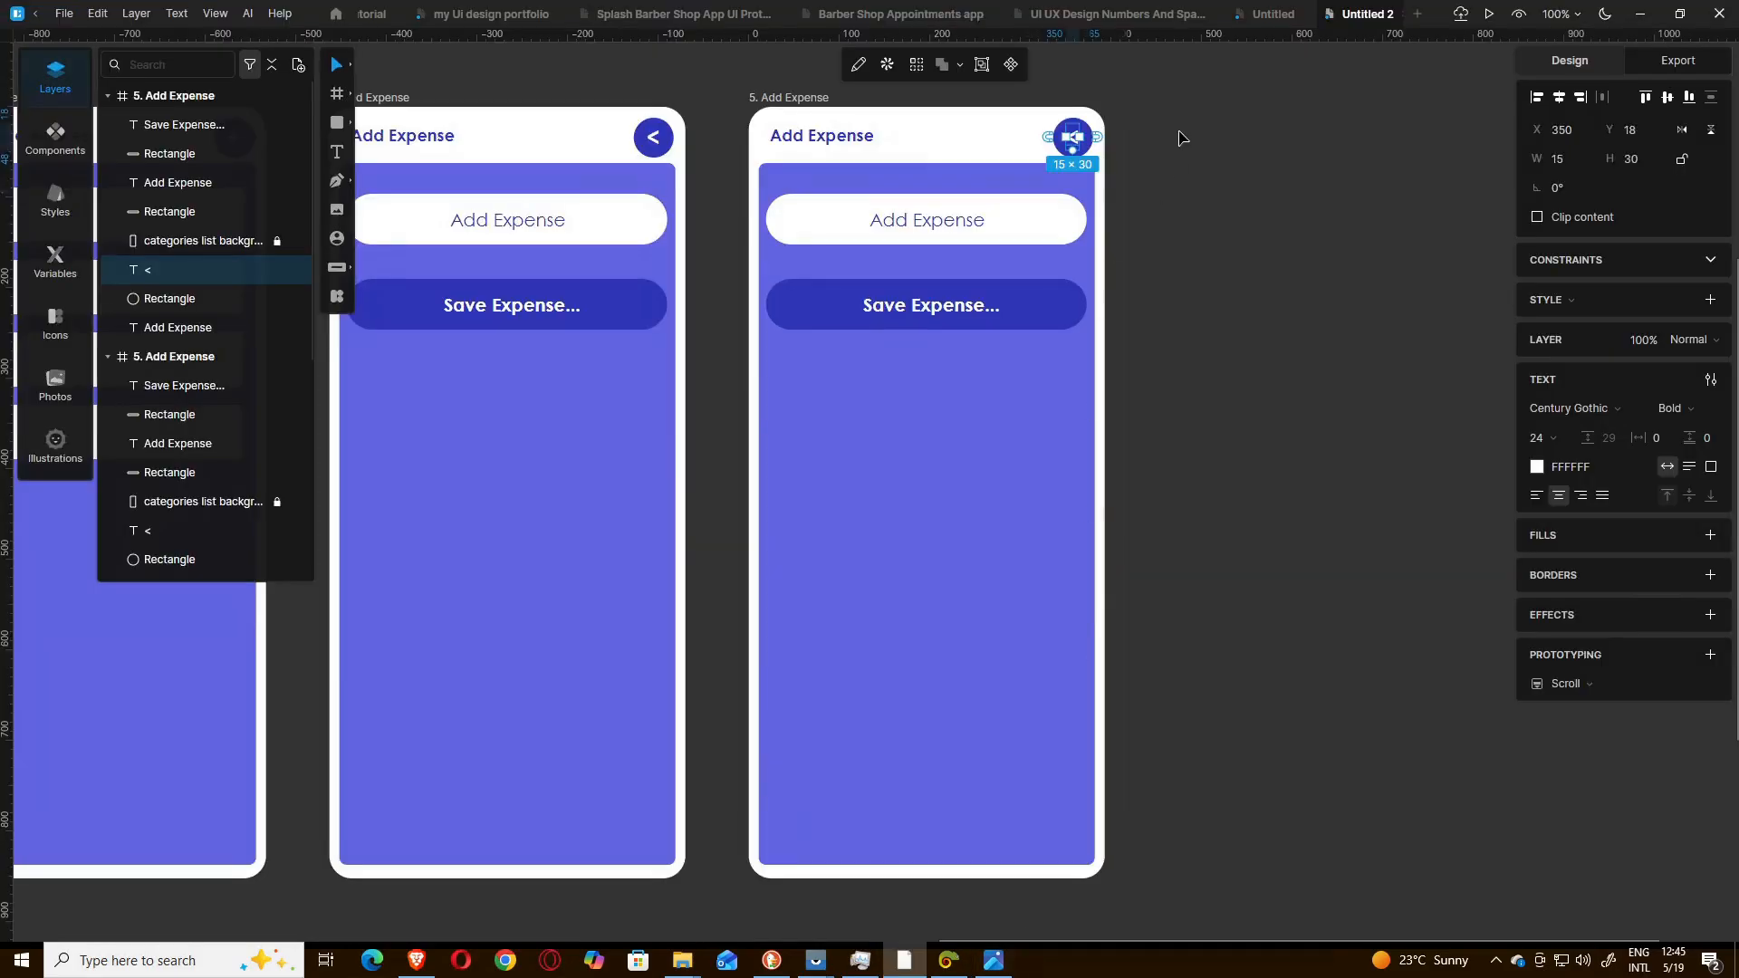
pyautogui.moveTo(1030, 125); pyautogui.dragTo(1096, 141)
pyautogui.press('Delete')
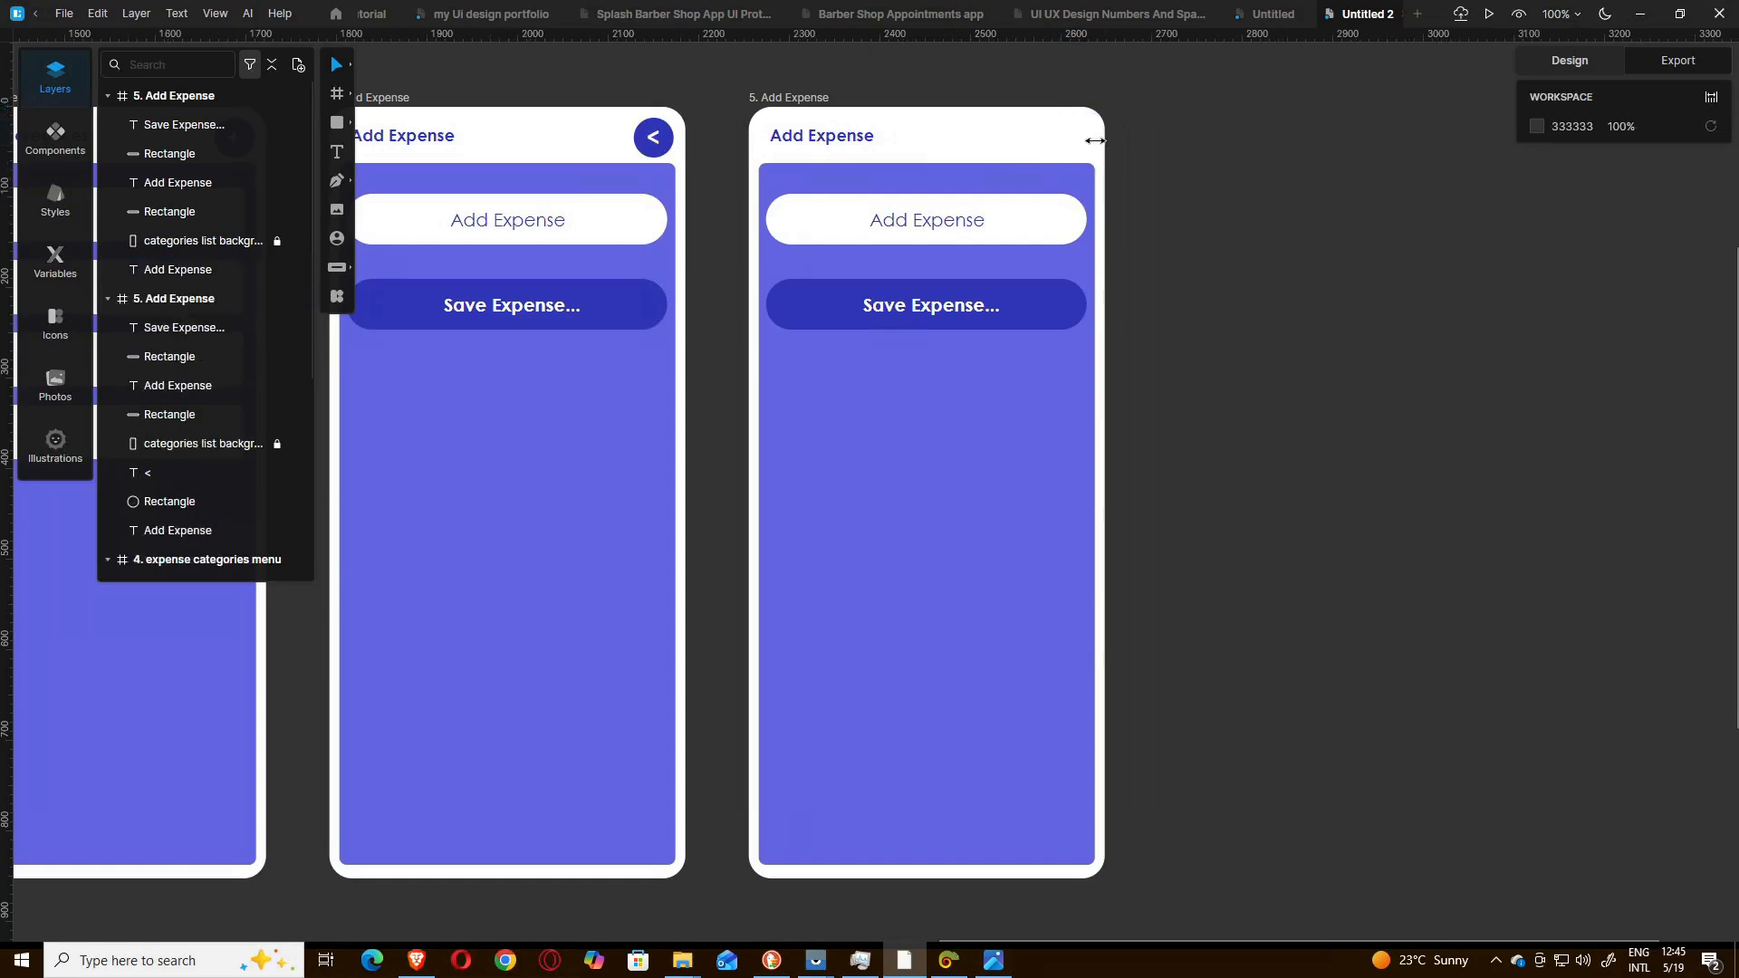
# - Change the duplicated artboard's heading text to "Add Trip"
pyautogui.click(824, 141)
pyautogui.doubleClick(826, 143)
pyautogui.click(825, 143)
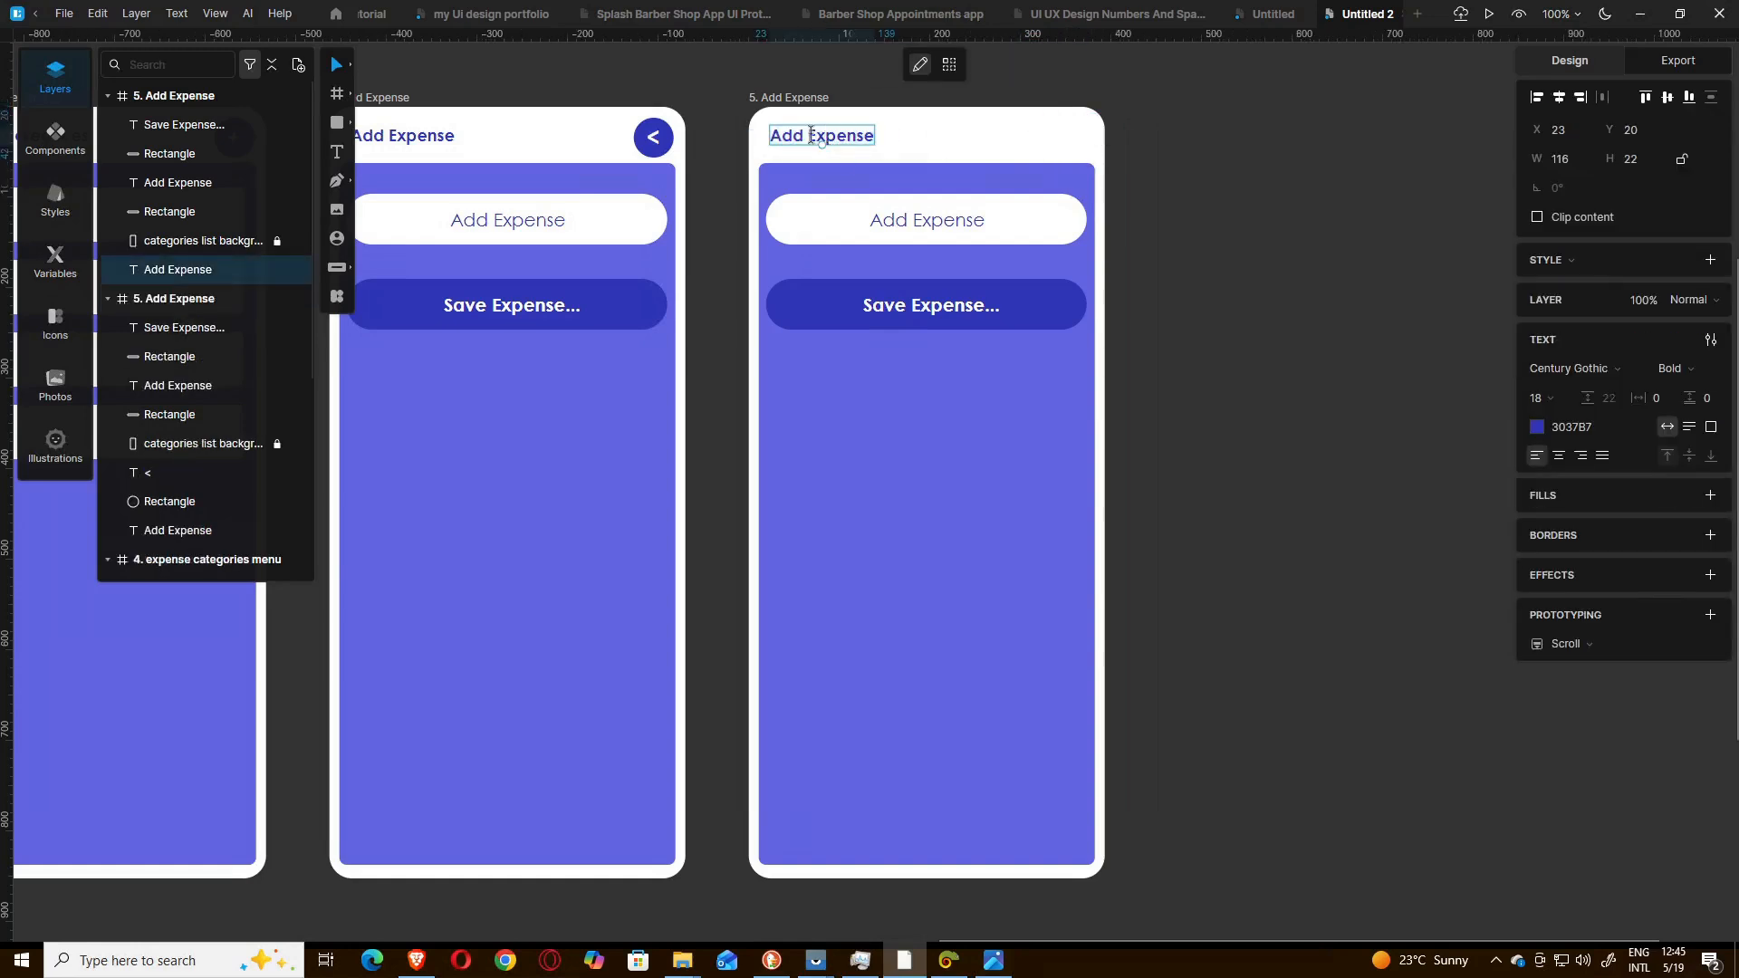
pyautogui.moveTo(809, 134); pyautogui.dragTo(873, 130)
pyautogui.write('Trip')
pyautogui.press('Escape')
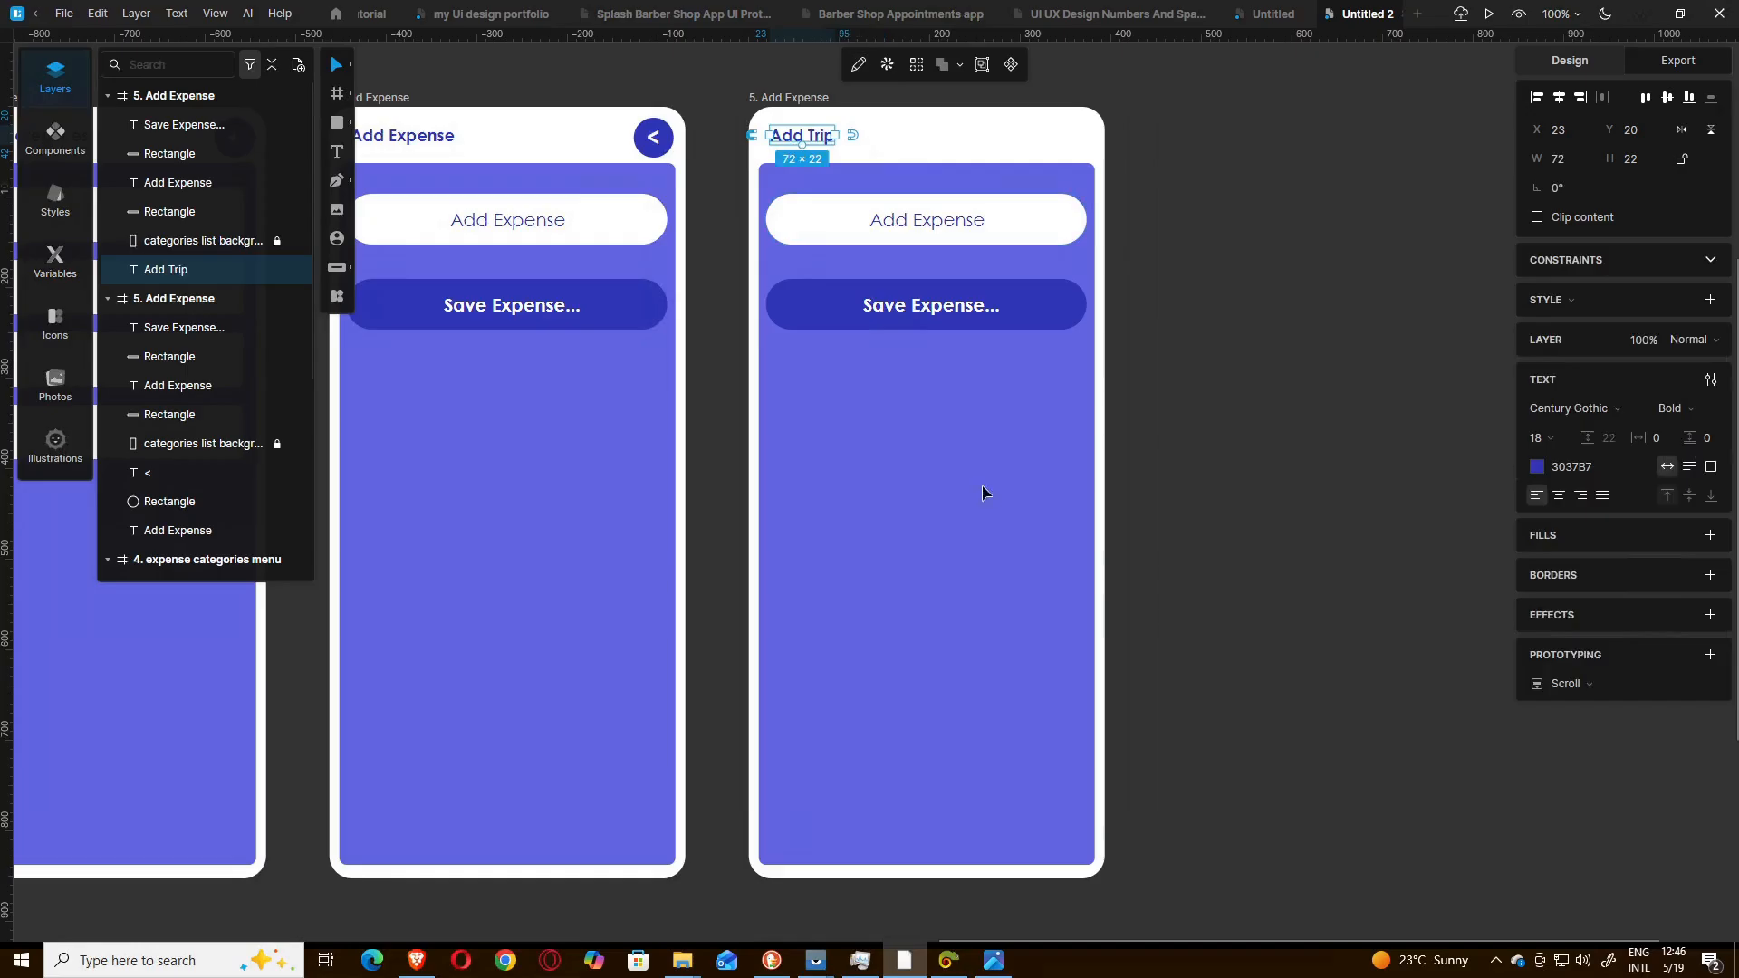
# - Delete the Add Expense field and the Save Expense button, including their labels, from the duplicated artboard
pyautogui.moveTo(926, 436); pyautogui.dragTo(910, 217)
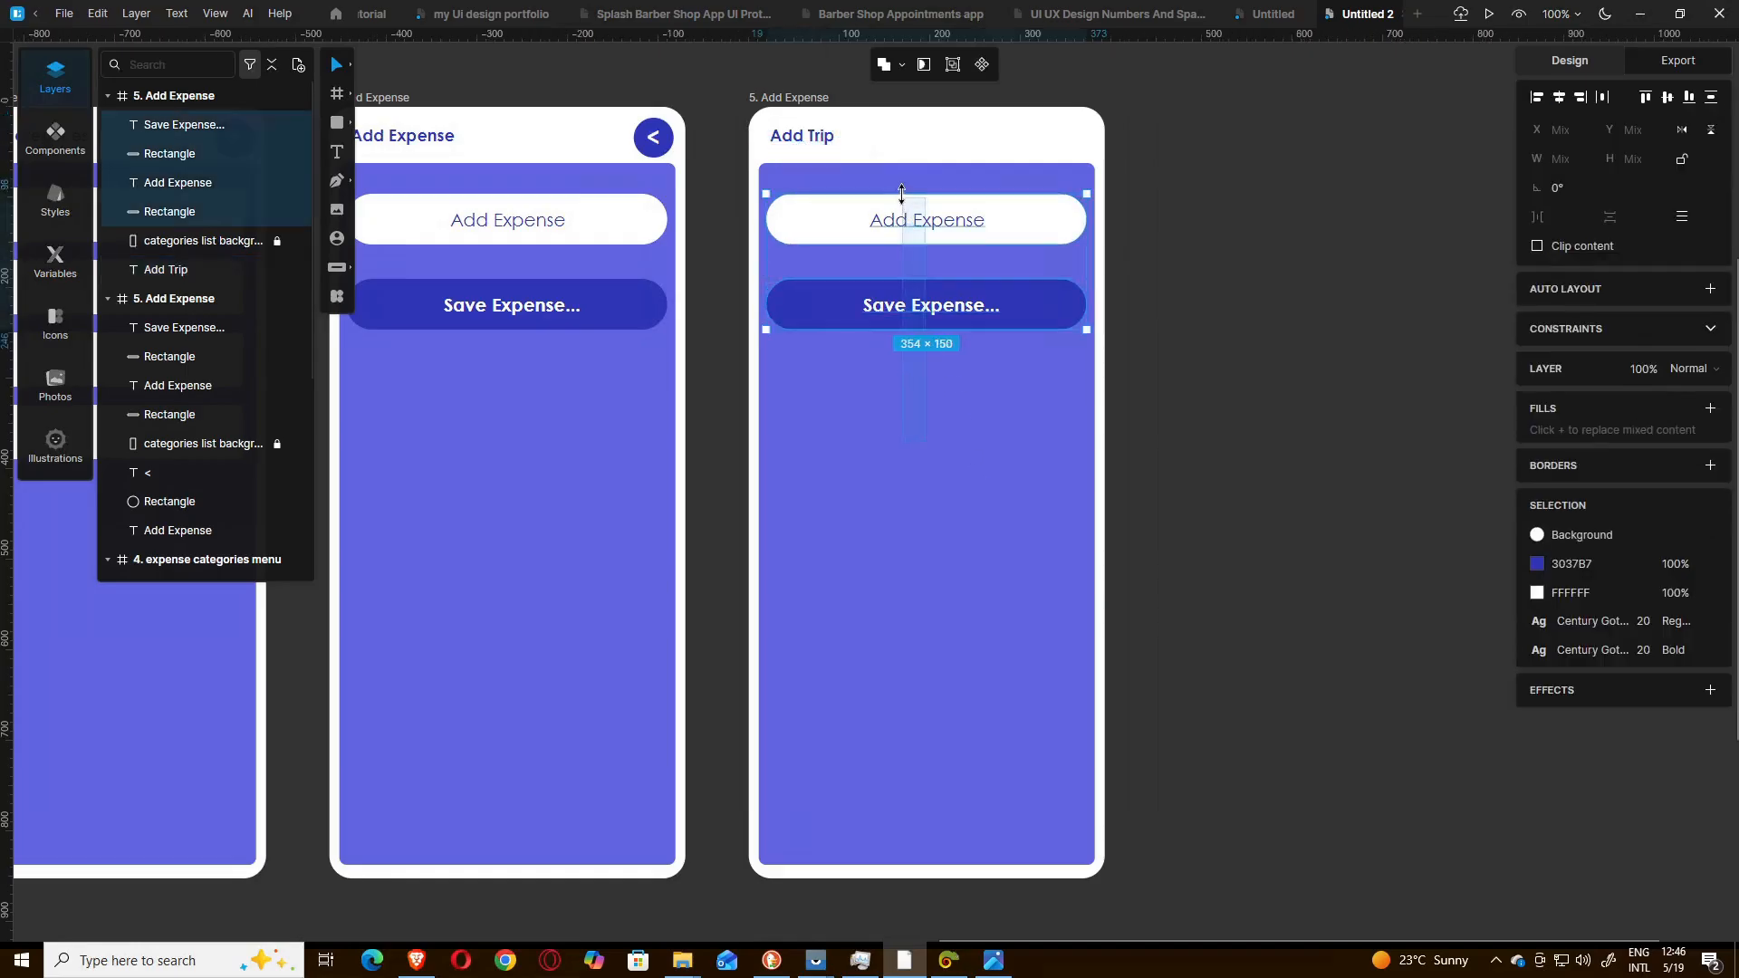
pyautogui.press('Delete')
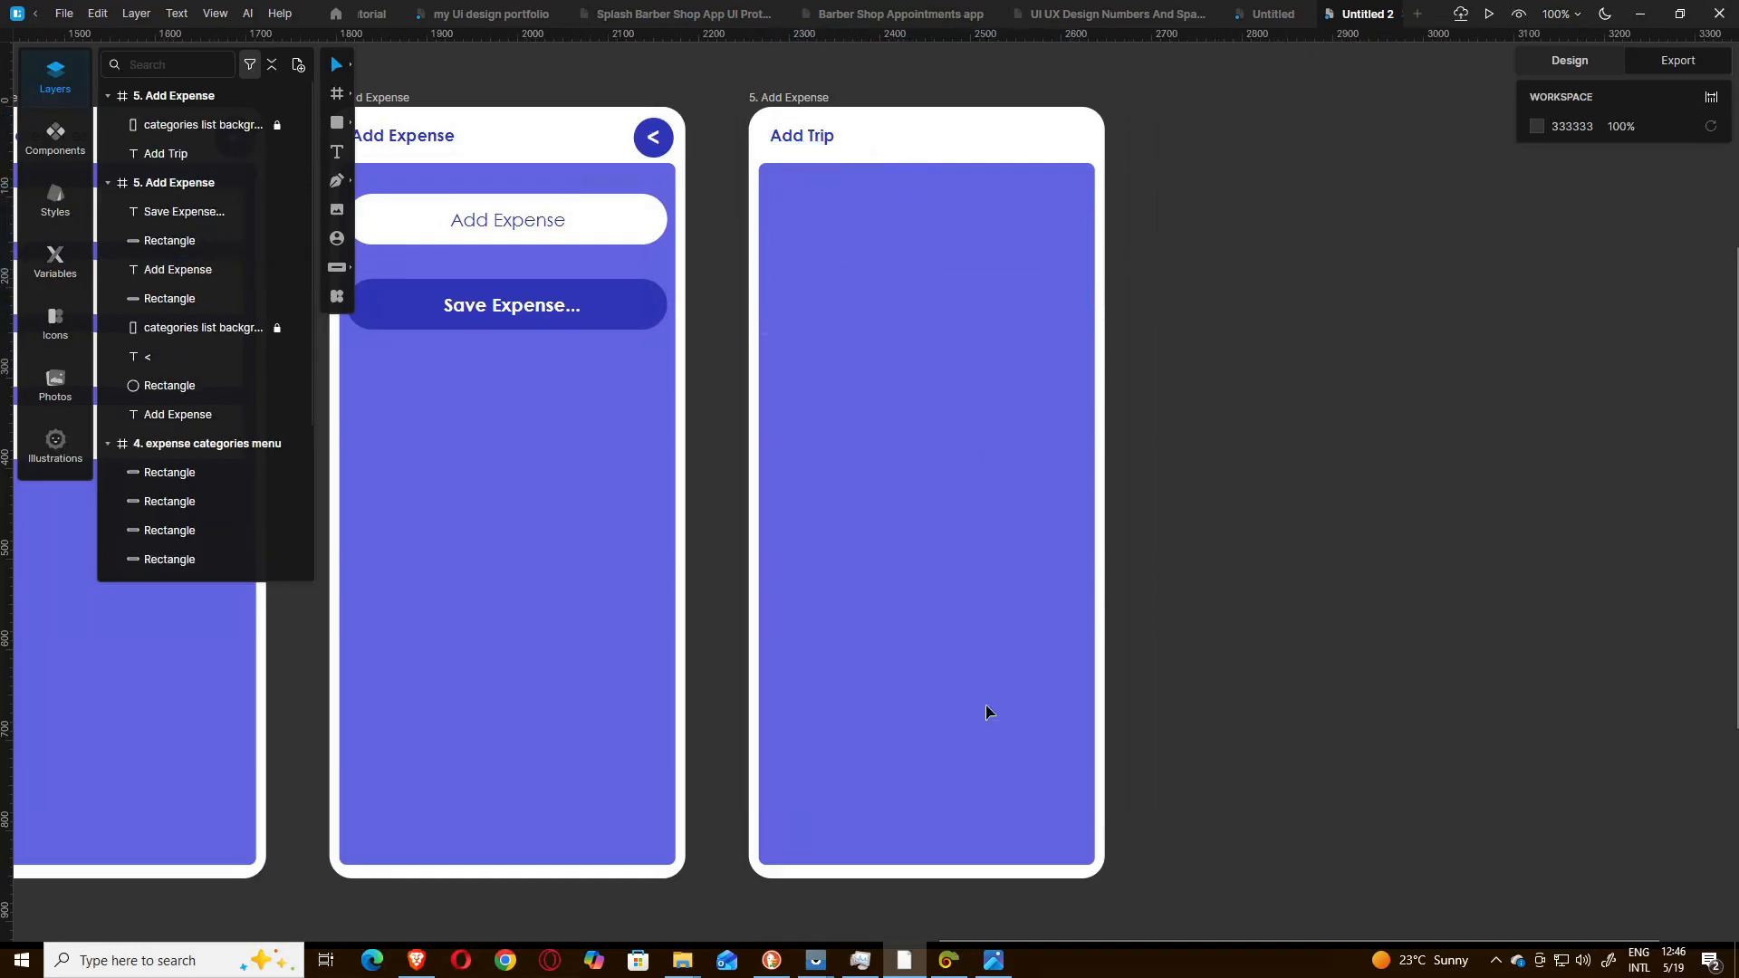
# - Check the add-trip mockup in the image viewer and copy the first Pending Bali Vacation card from Lunacy's Dashboard artboard
pyautogui.click(1006, 974)
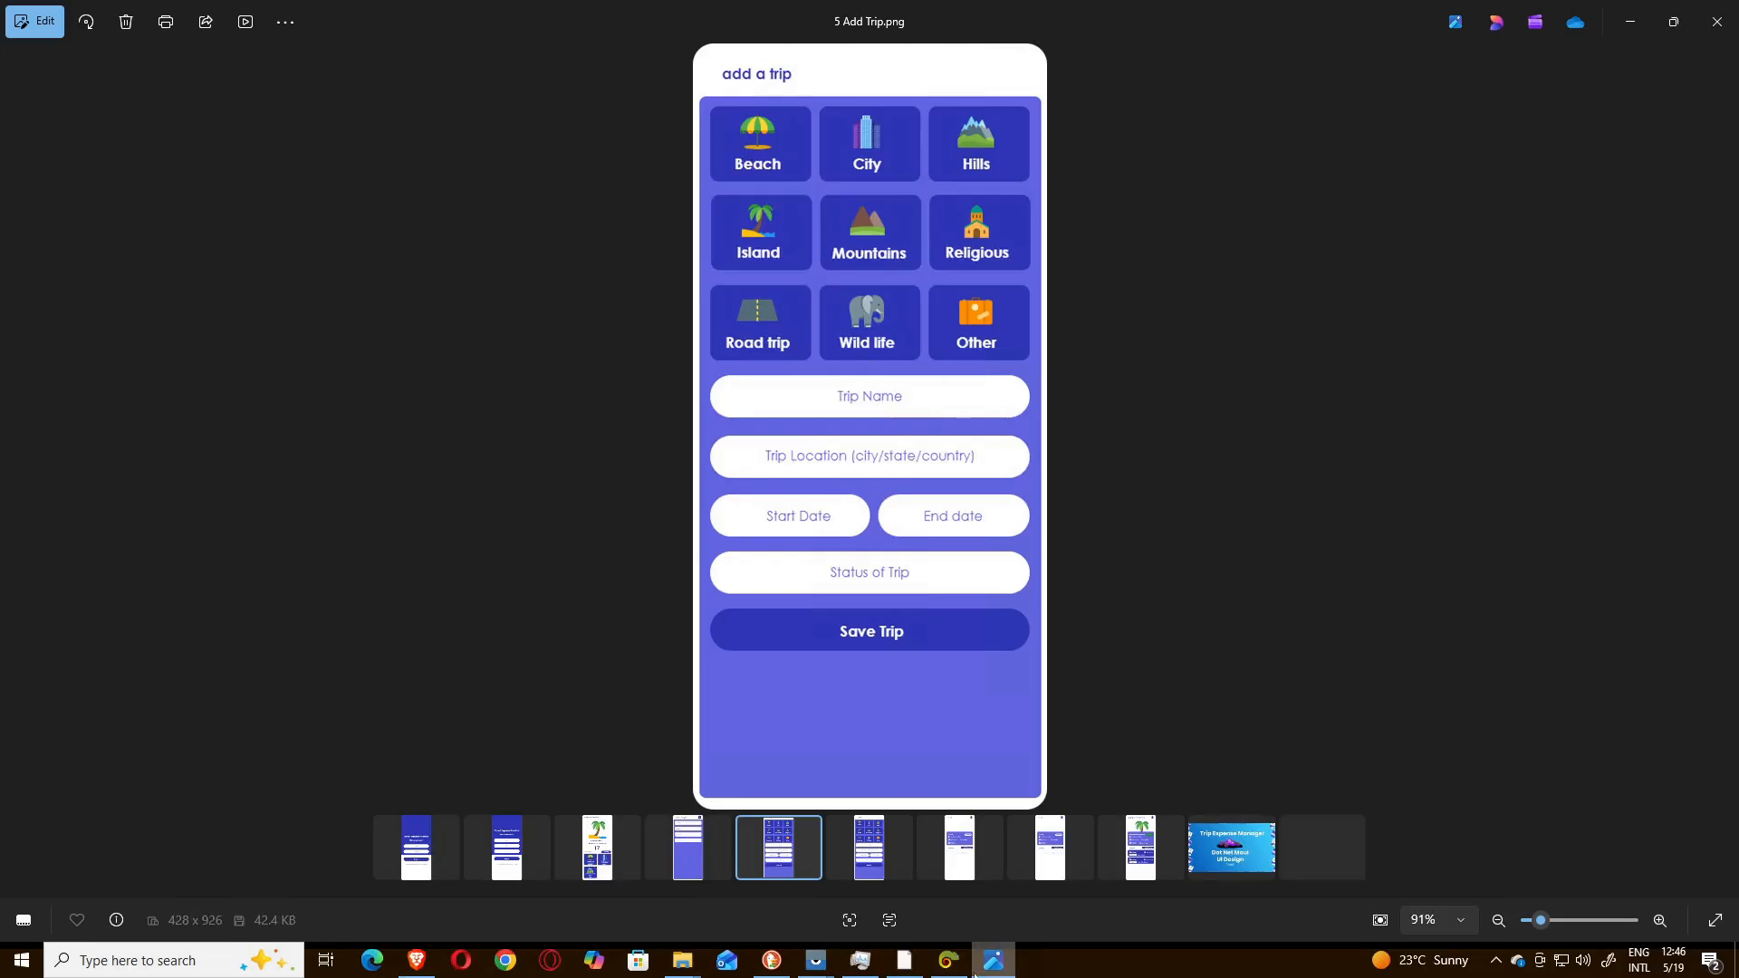
pyautogui.moveTo(906, 967)
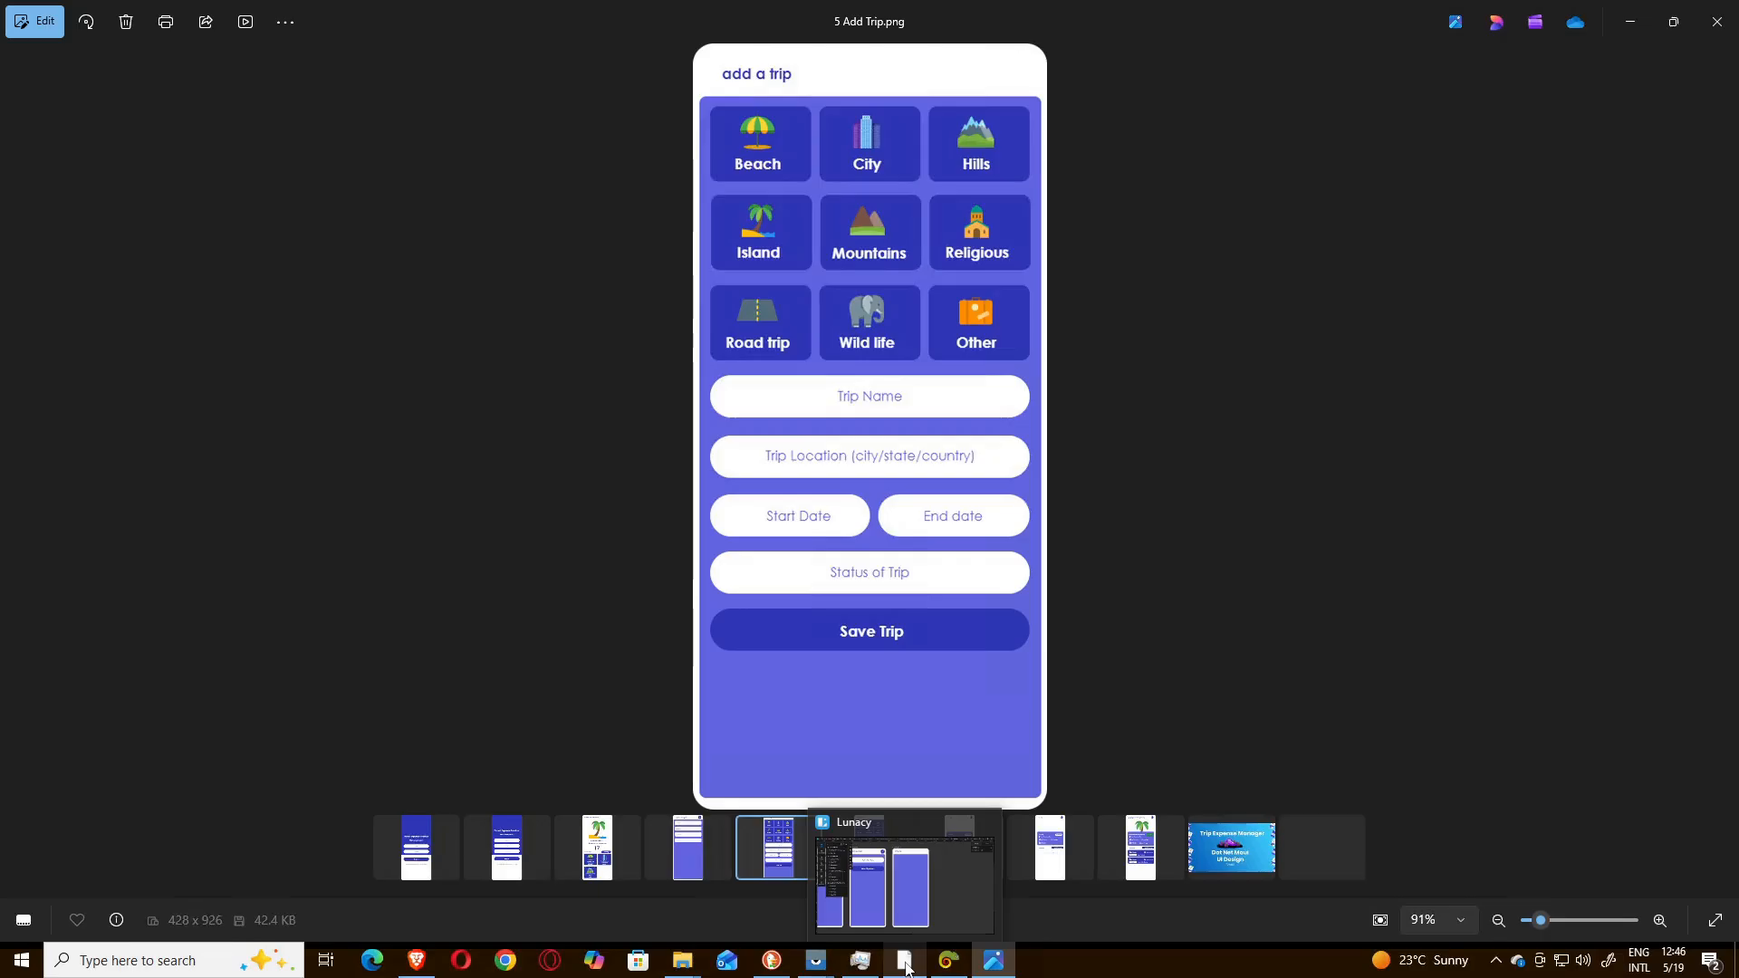
pyautogui.click(907, 967)
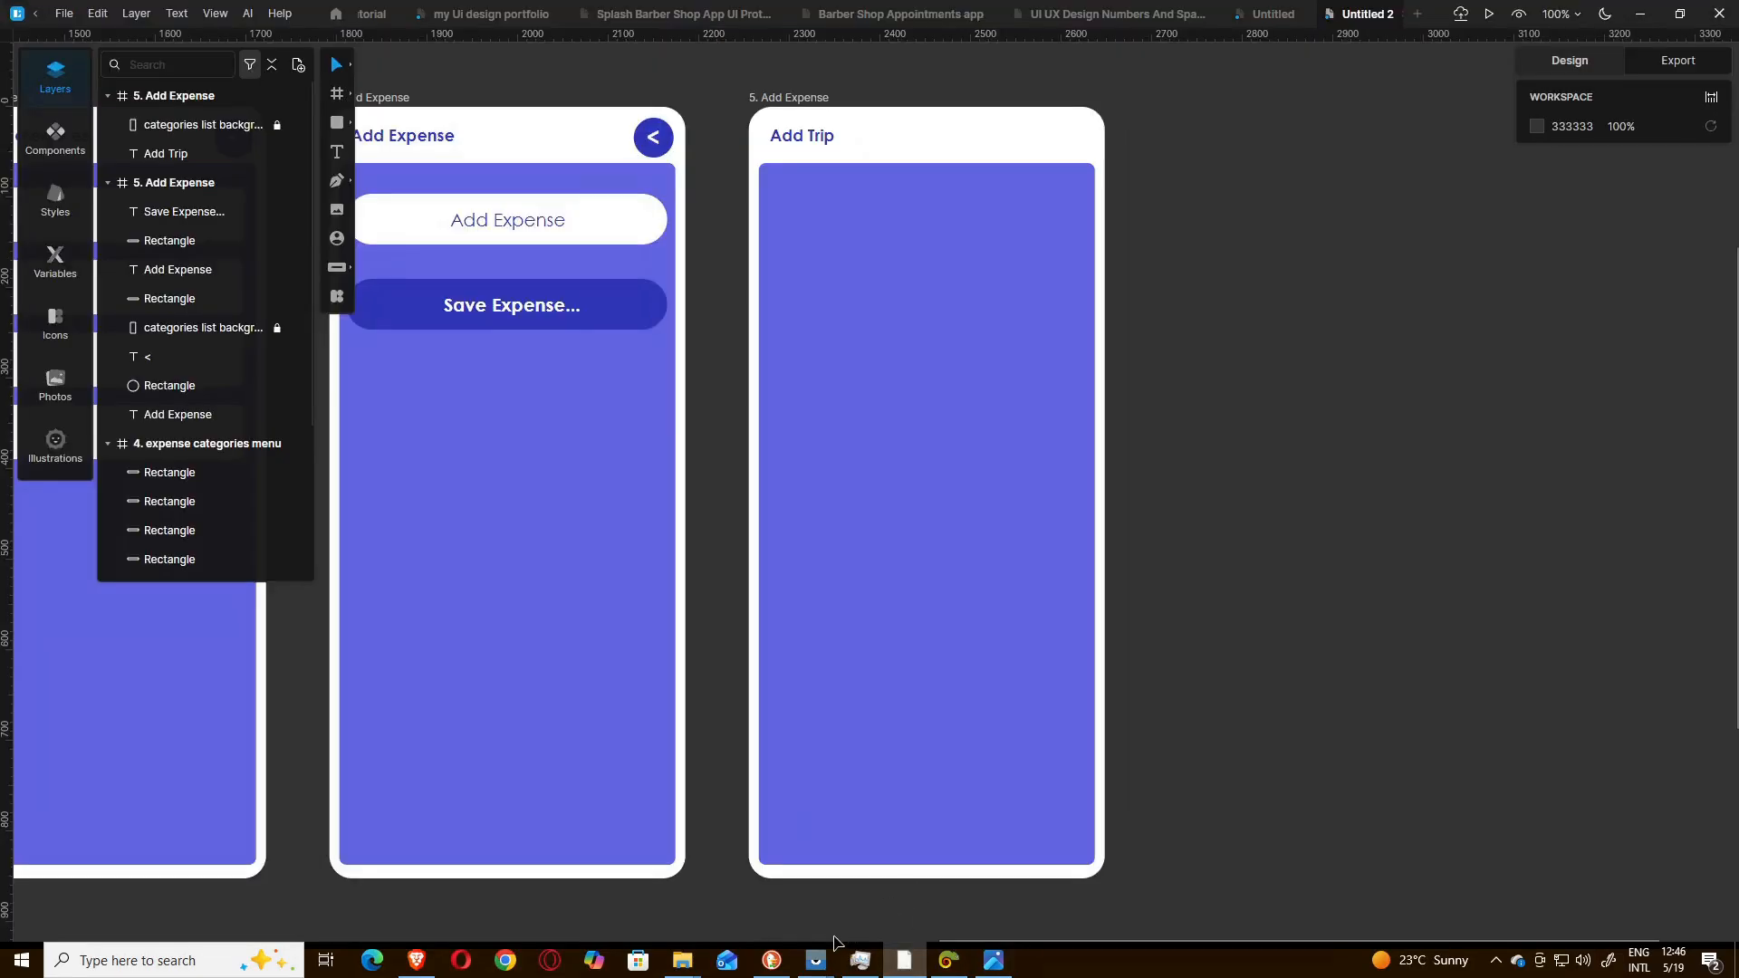
pyautogui.moveTo(1042, 948); pyautogui.dragTo(565, 934)
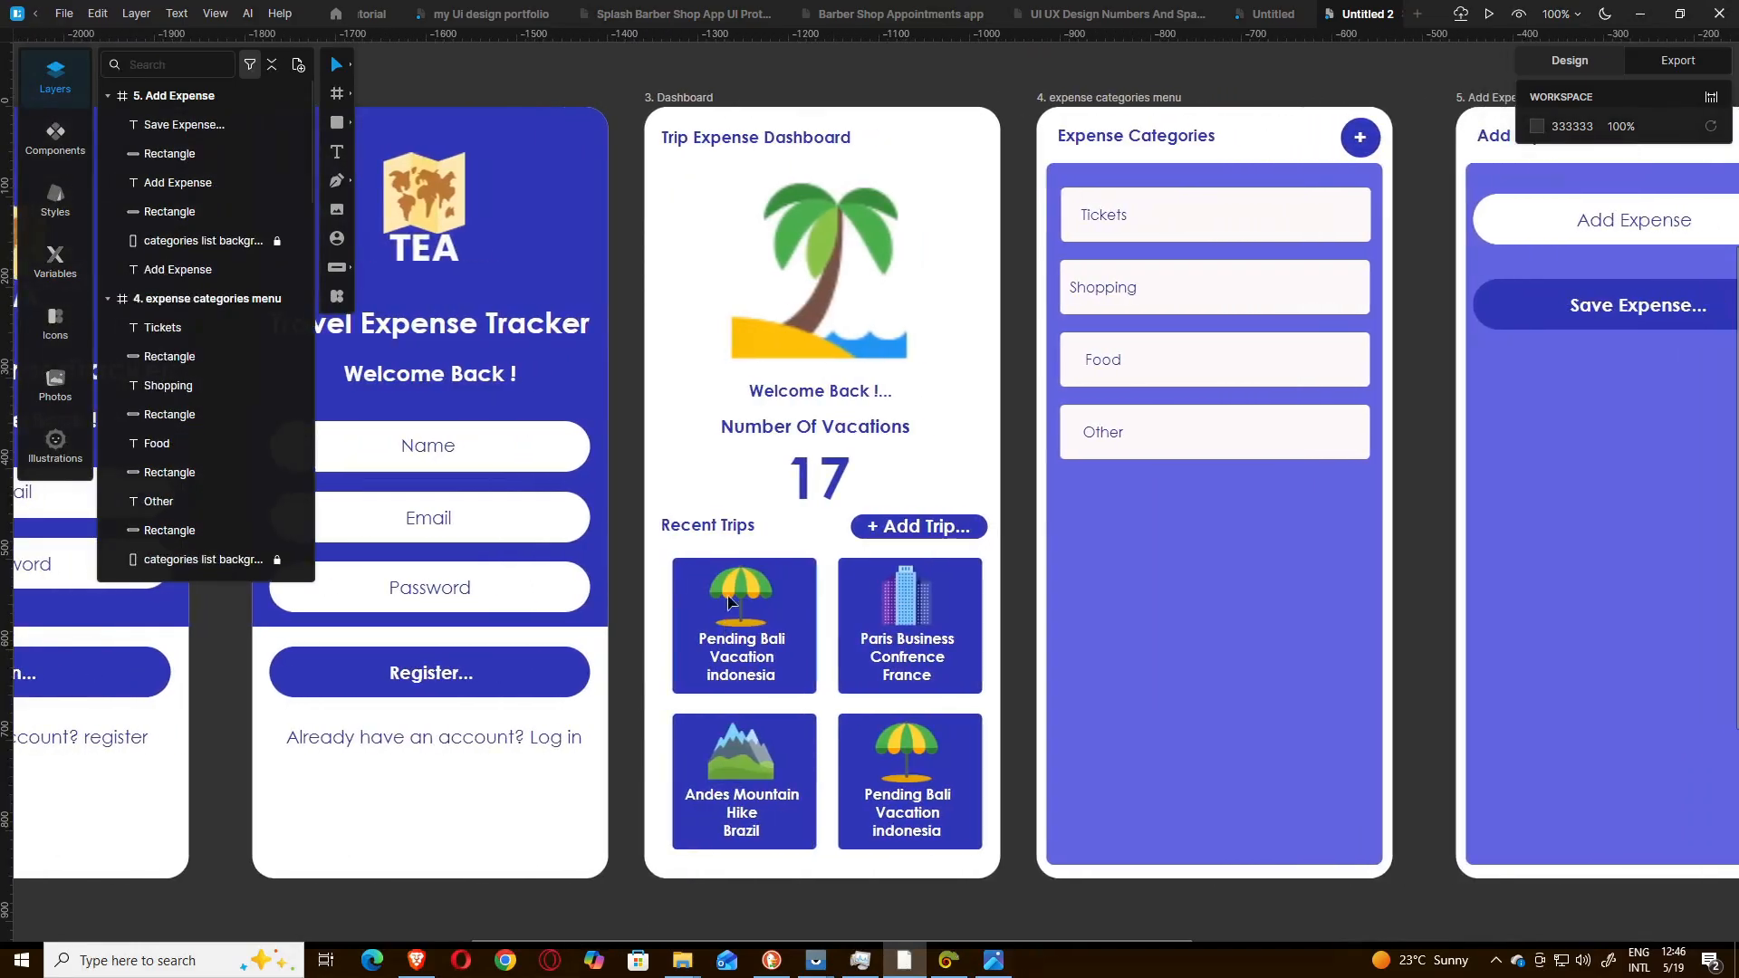
pyautogui.moveTo(667, 549); pyautogui.dragTo(820, 695)
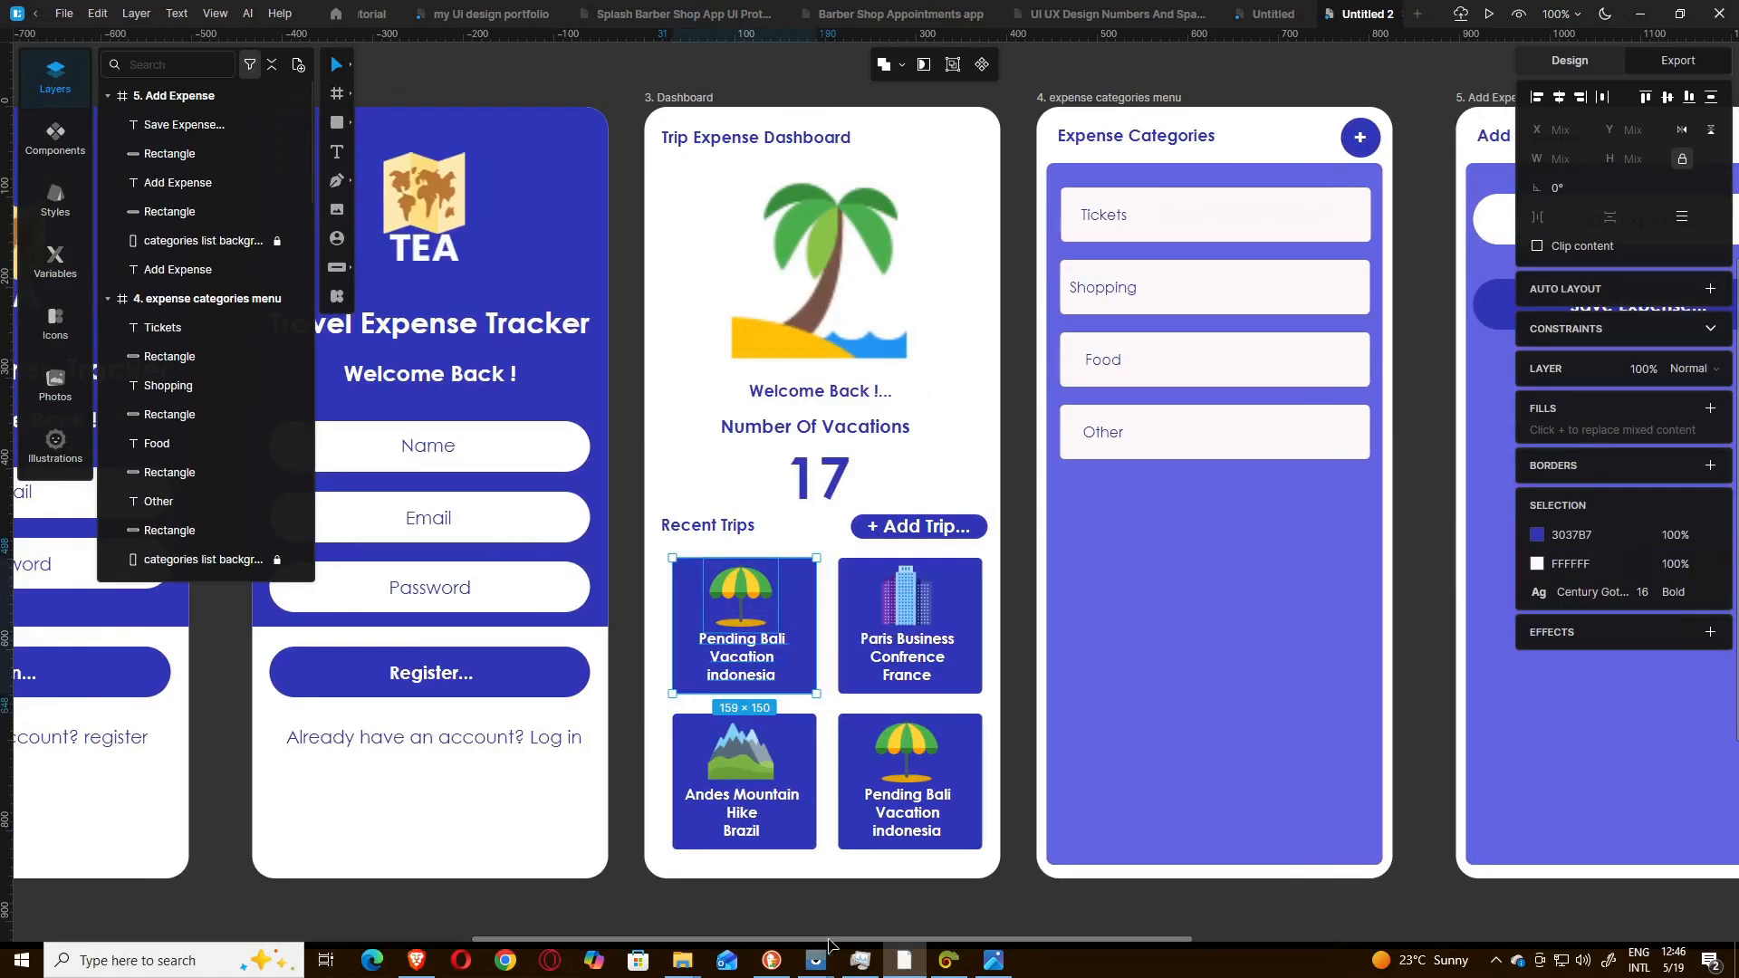
# - Paste the copied card into the Add Trip artboard and move it to the purple panel's upper-left corner, about X 23, Y 78
pyautogui.moveTo(831, 940); pyautogui.dragTo(917, 942)
pyautogui.moveTo(1133, 947); pyautogui.dragTo(1267, 954)
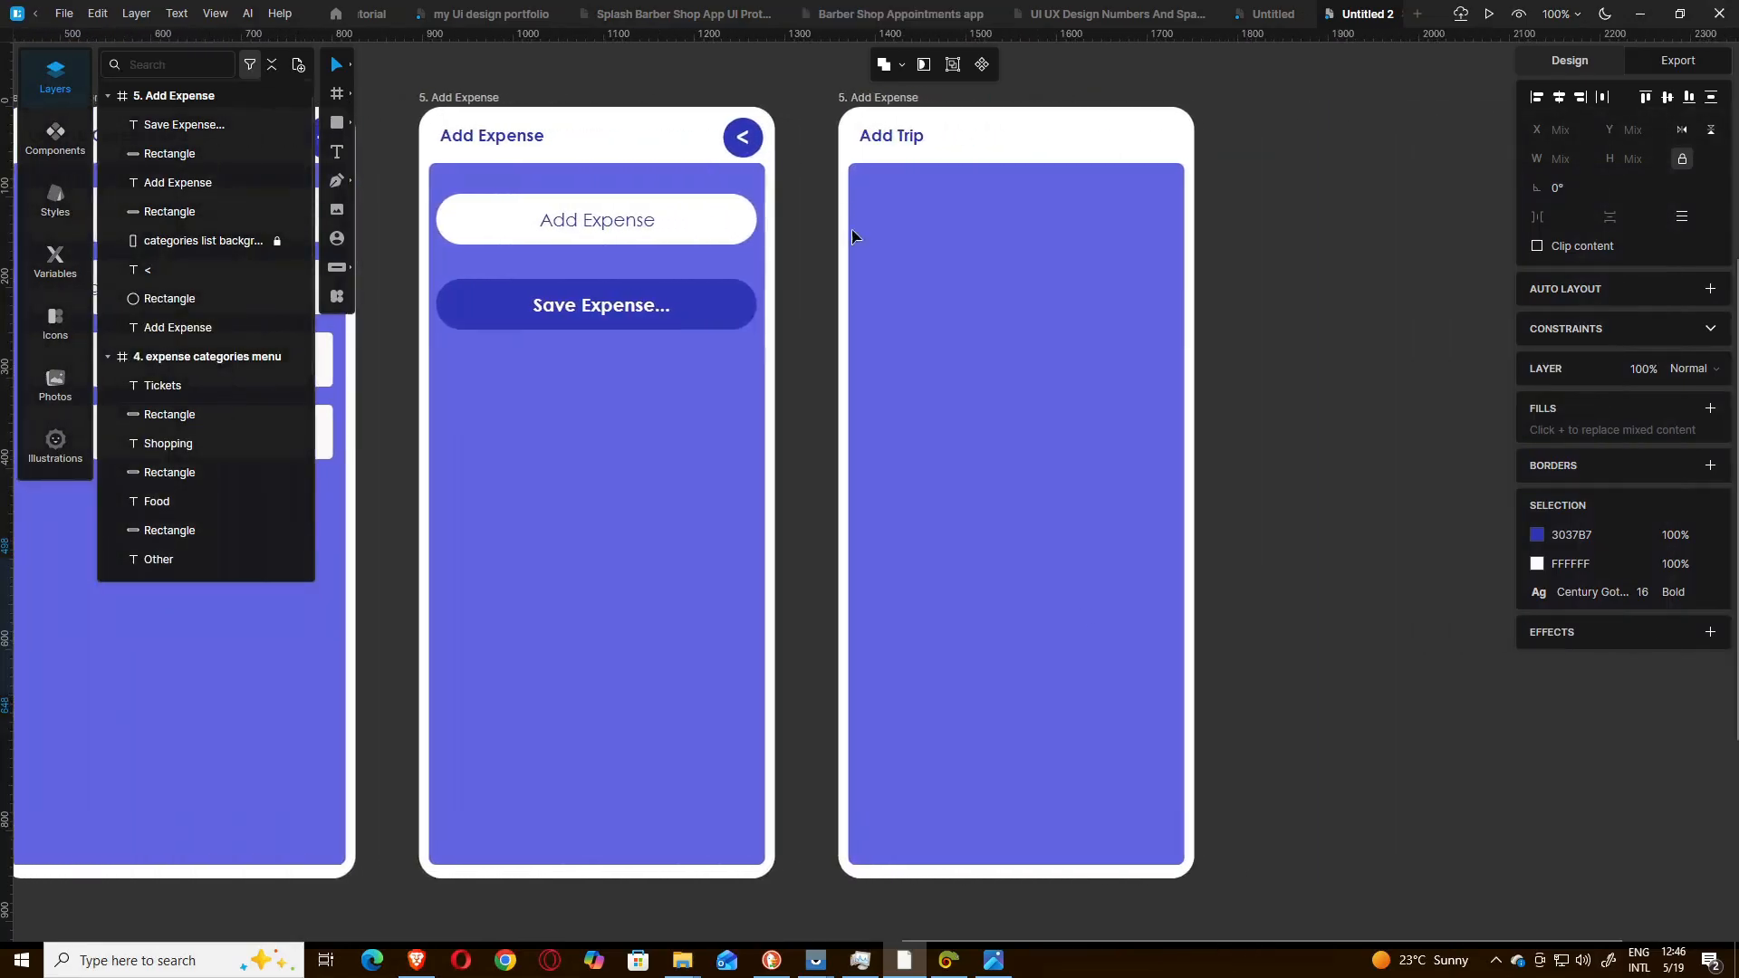
pyautogui.rightClick(881, 199)
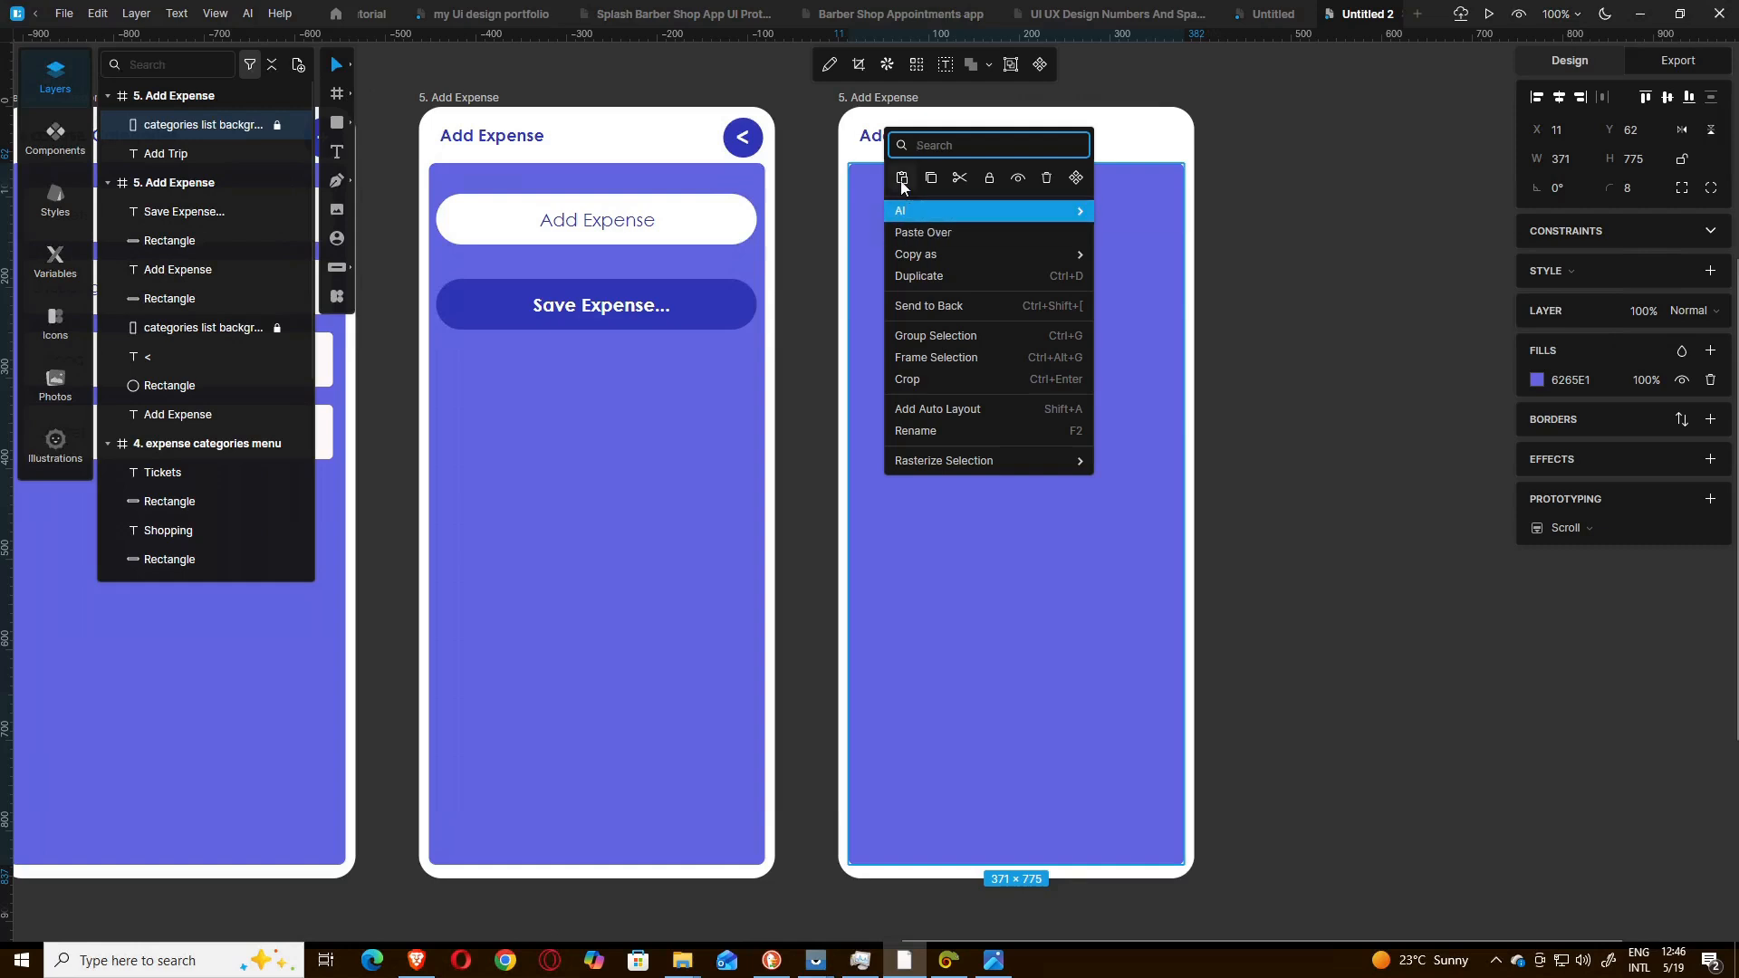
pyautogui.click(901, 180)
pyautogui.moveTo(895, 207); pyautogui.dragTo(866, 196)
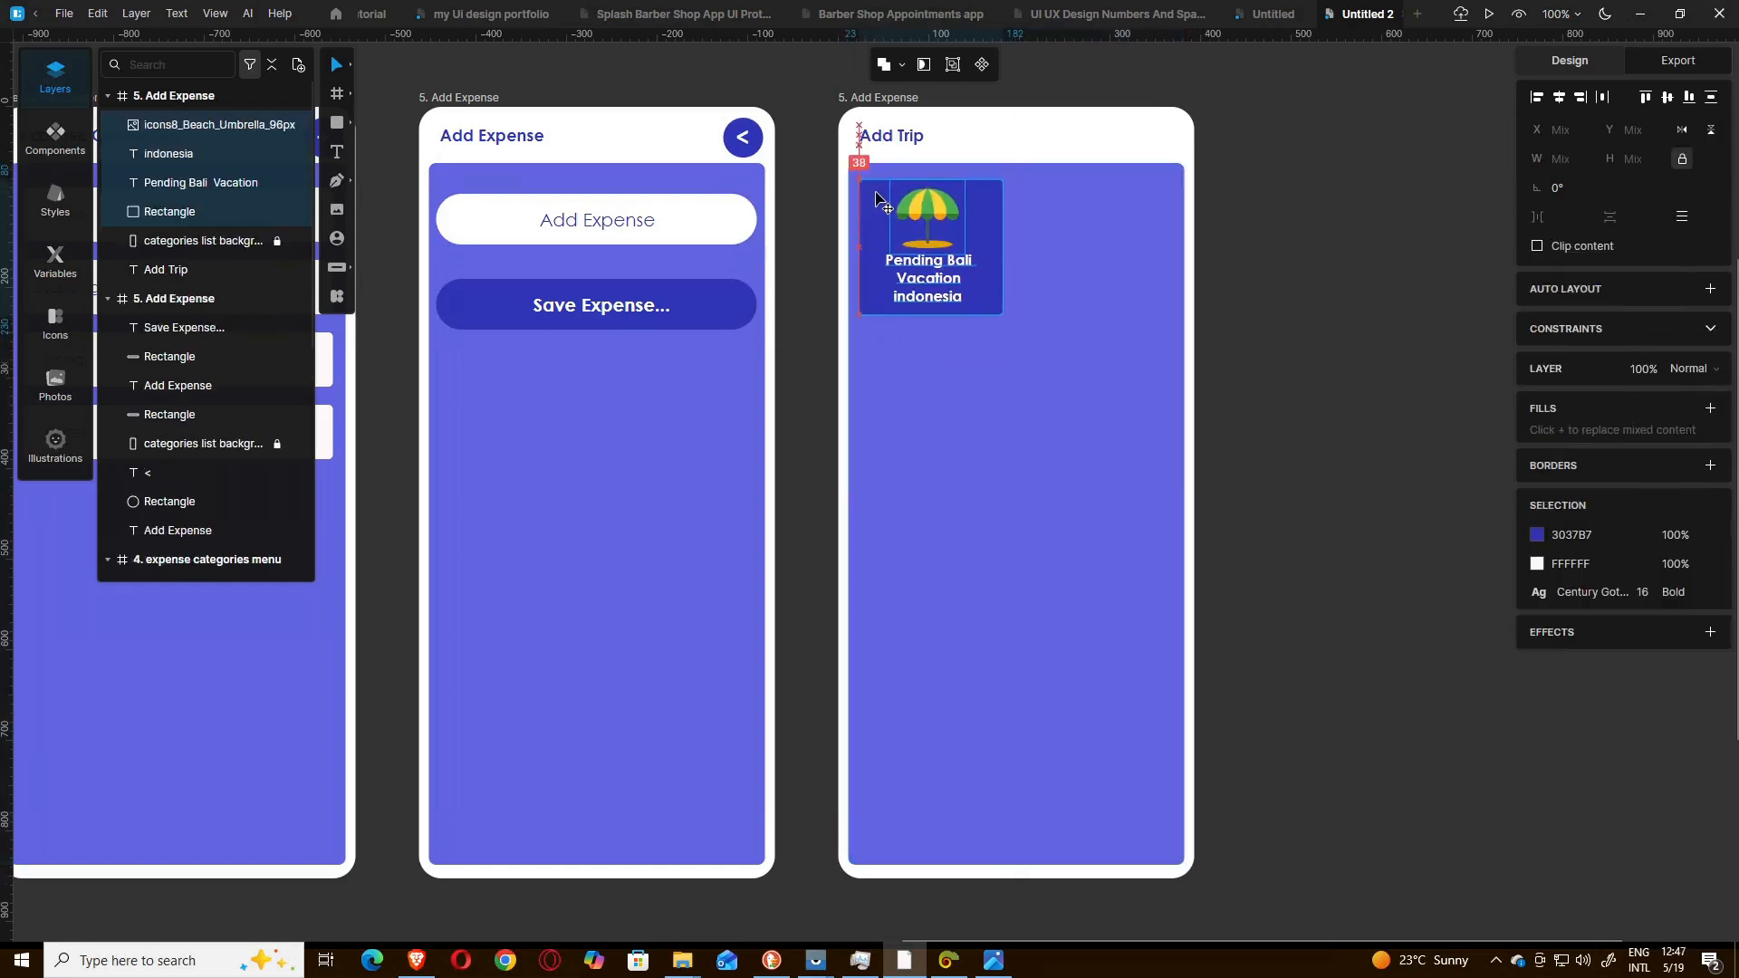
# - Check the reference mockup and change the artboard's heading to "add a trip"
pyautogui.click(993, 965)
pyautogui.click(994, 965)
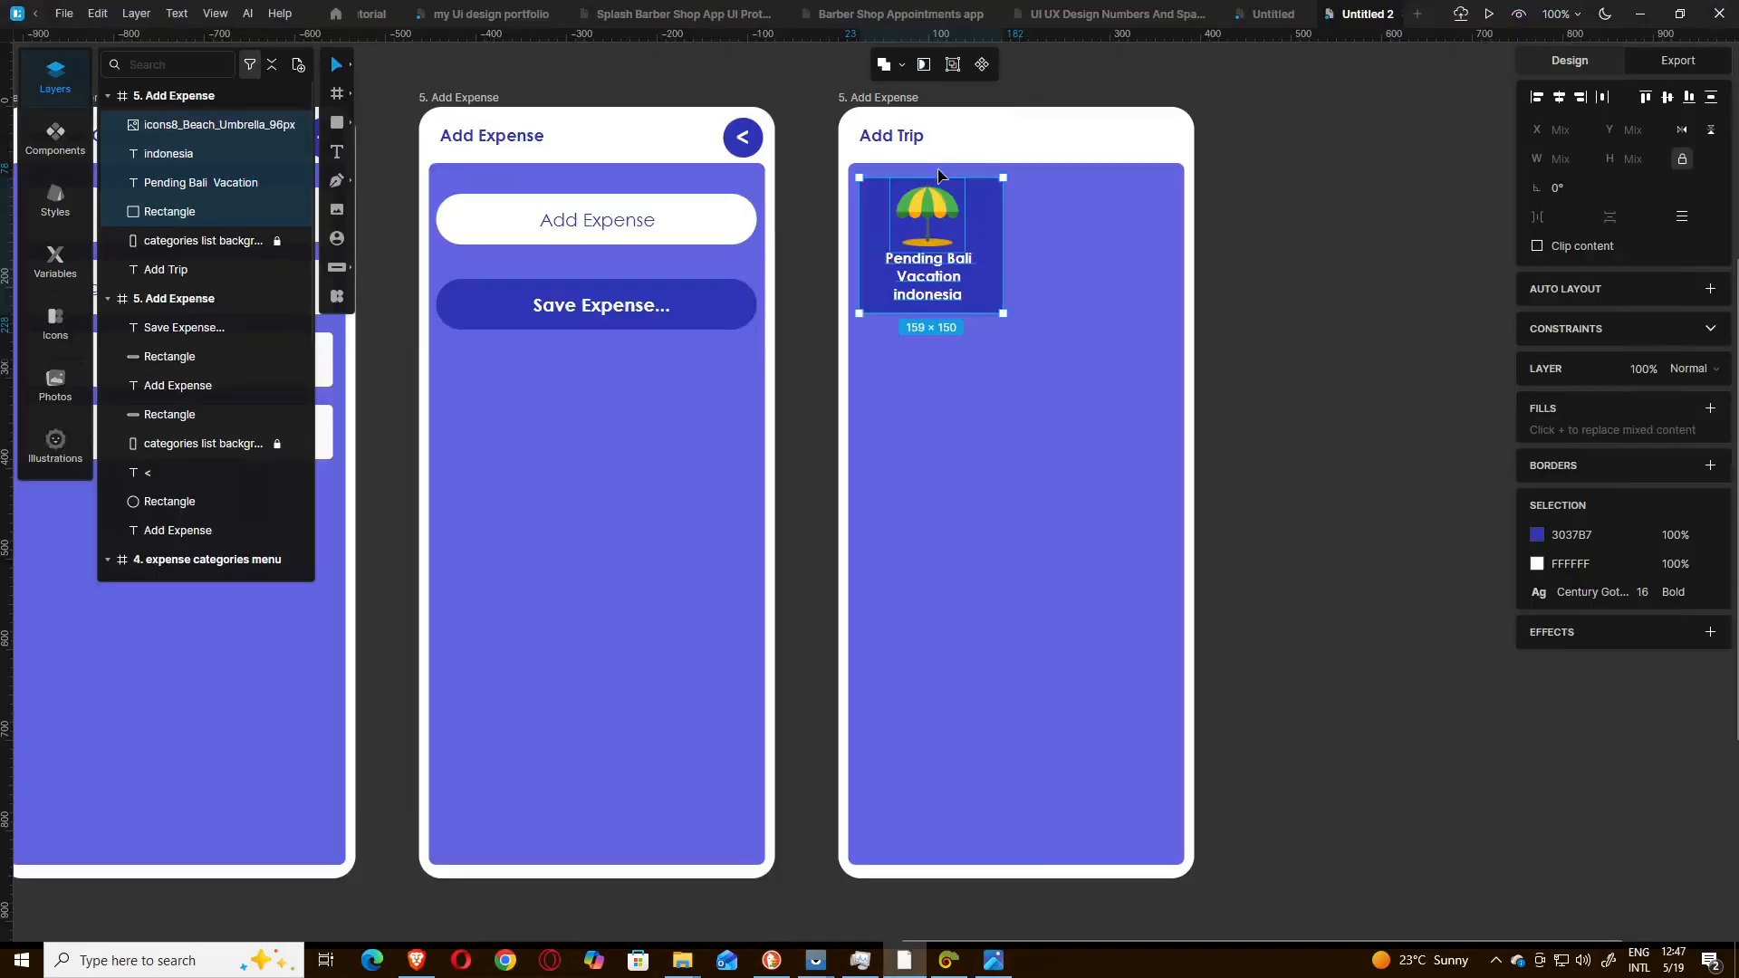
pyautogui.doubleClick(905, 138)
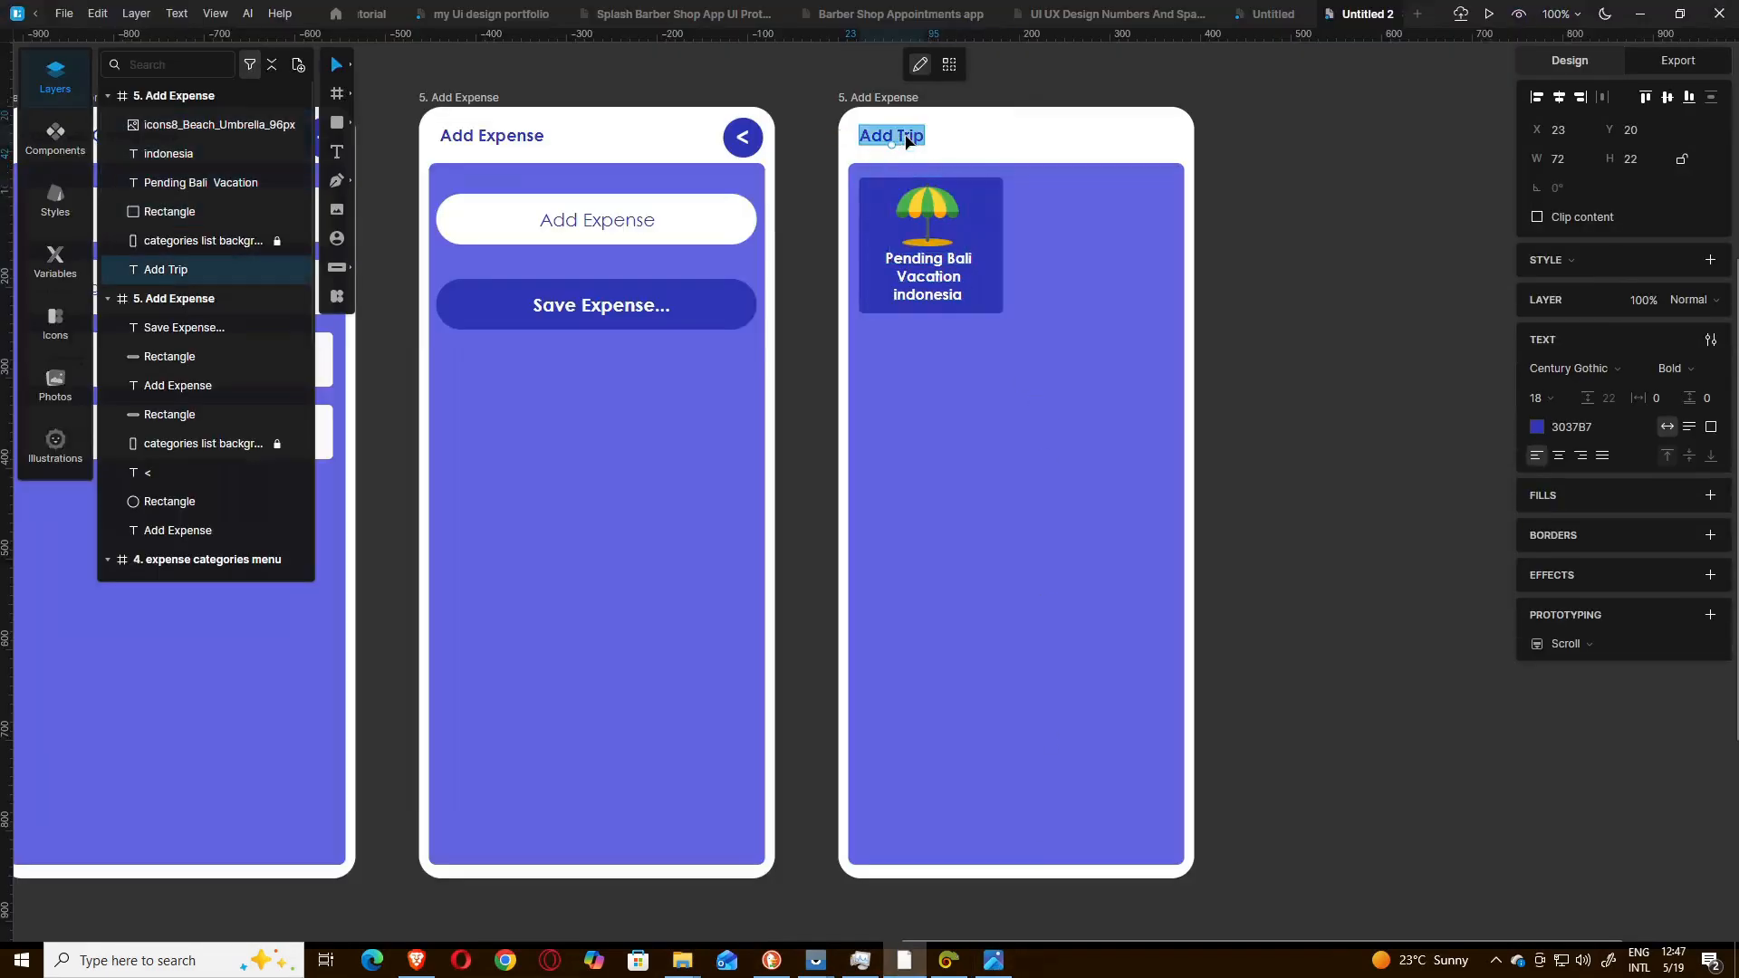
pyautogui.write('add a trip')
pyautogui.press('Escape')
# - Change the pasted card's "Pending Bali Vacation" label to "Beach", following the reference mockup
pyautogui.click(989, 964)
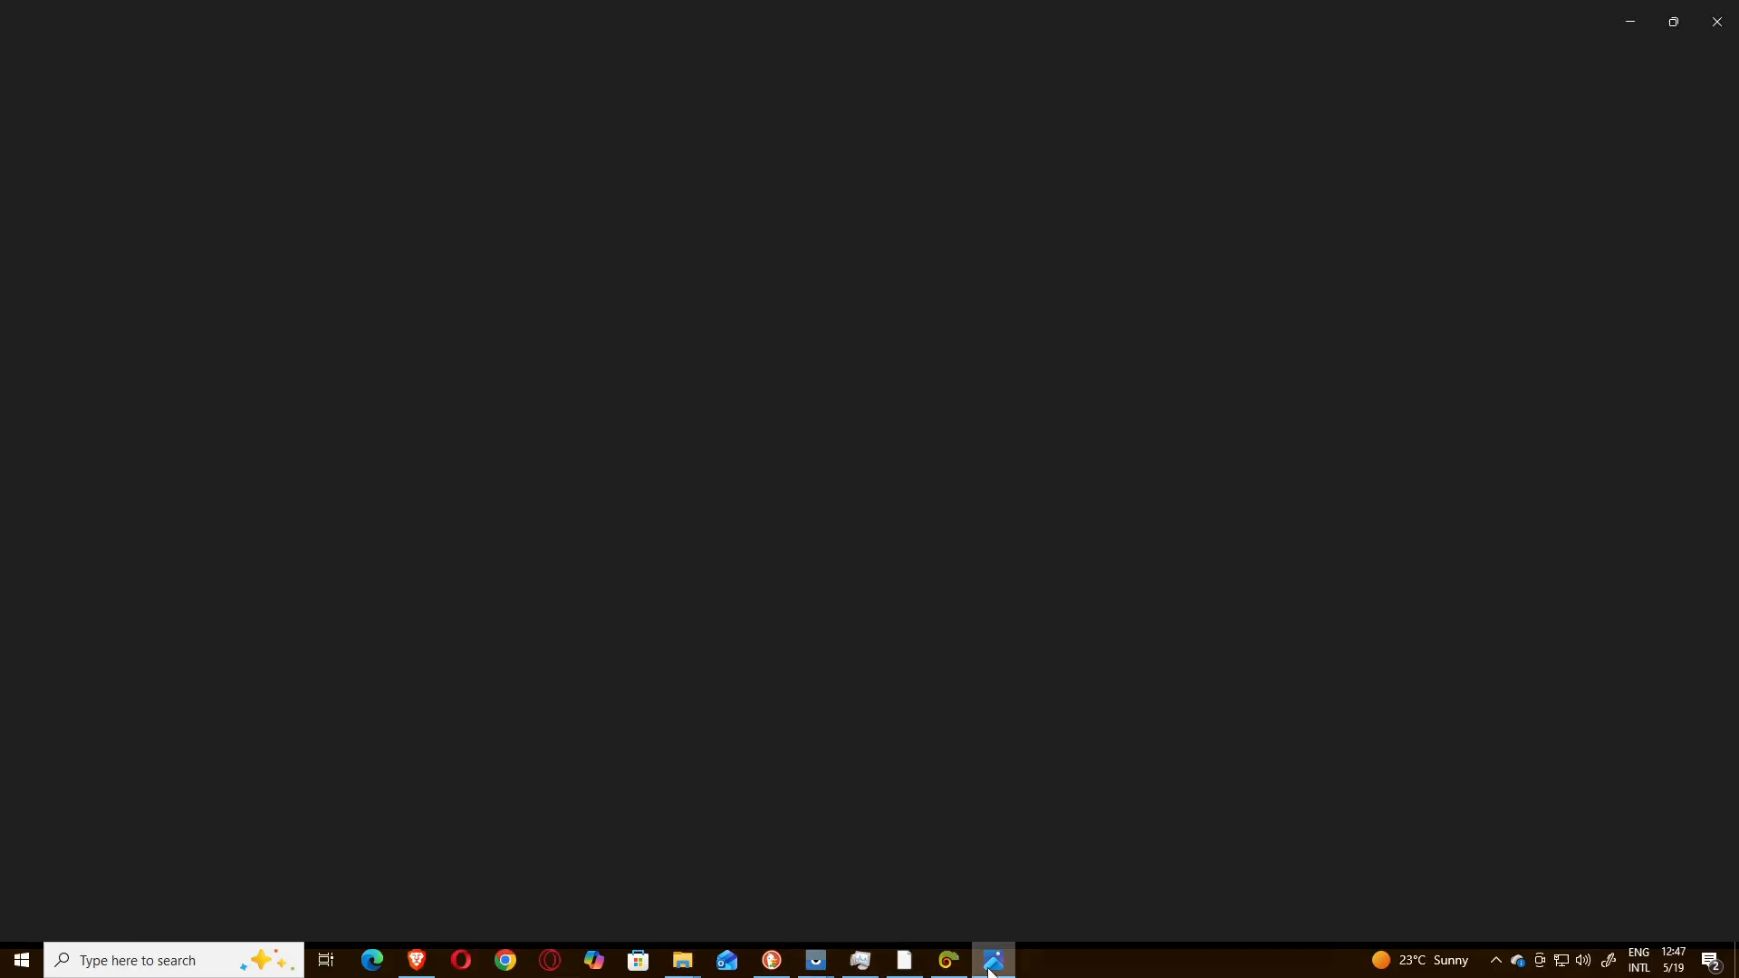
pyautogui.click(990, 966)
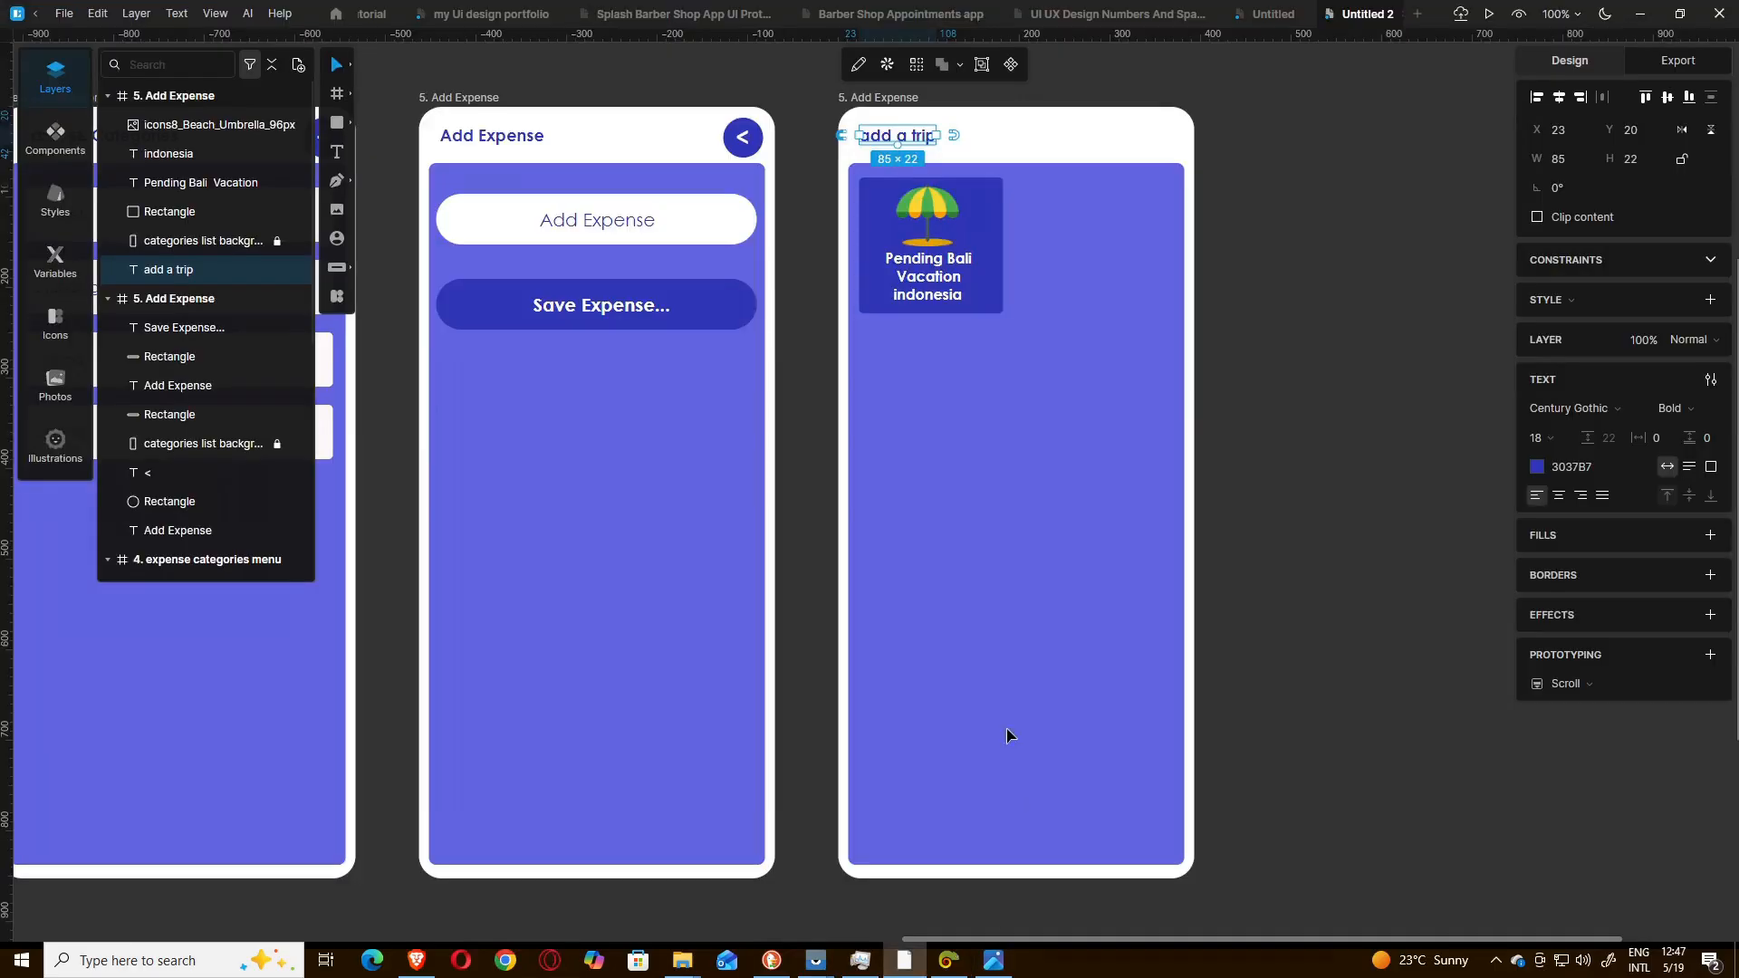
pyautogui.click(914, 265)
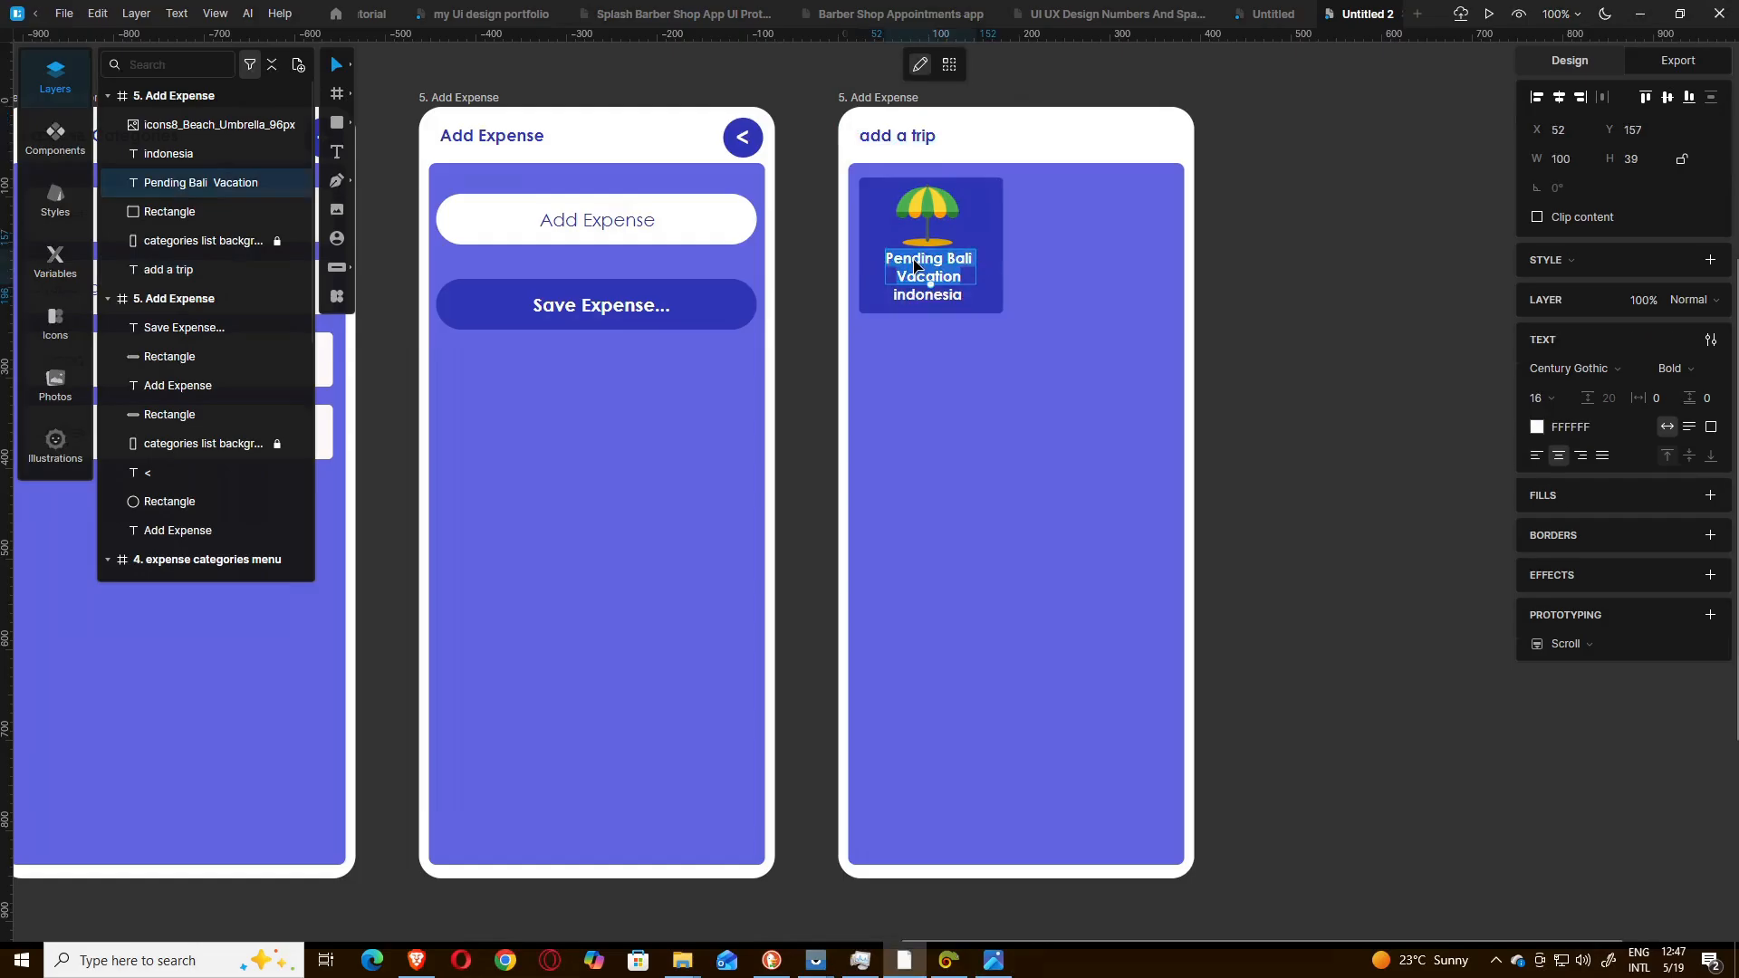
pyautogui.press('BackSpace')
pyautogui.write('Beac')
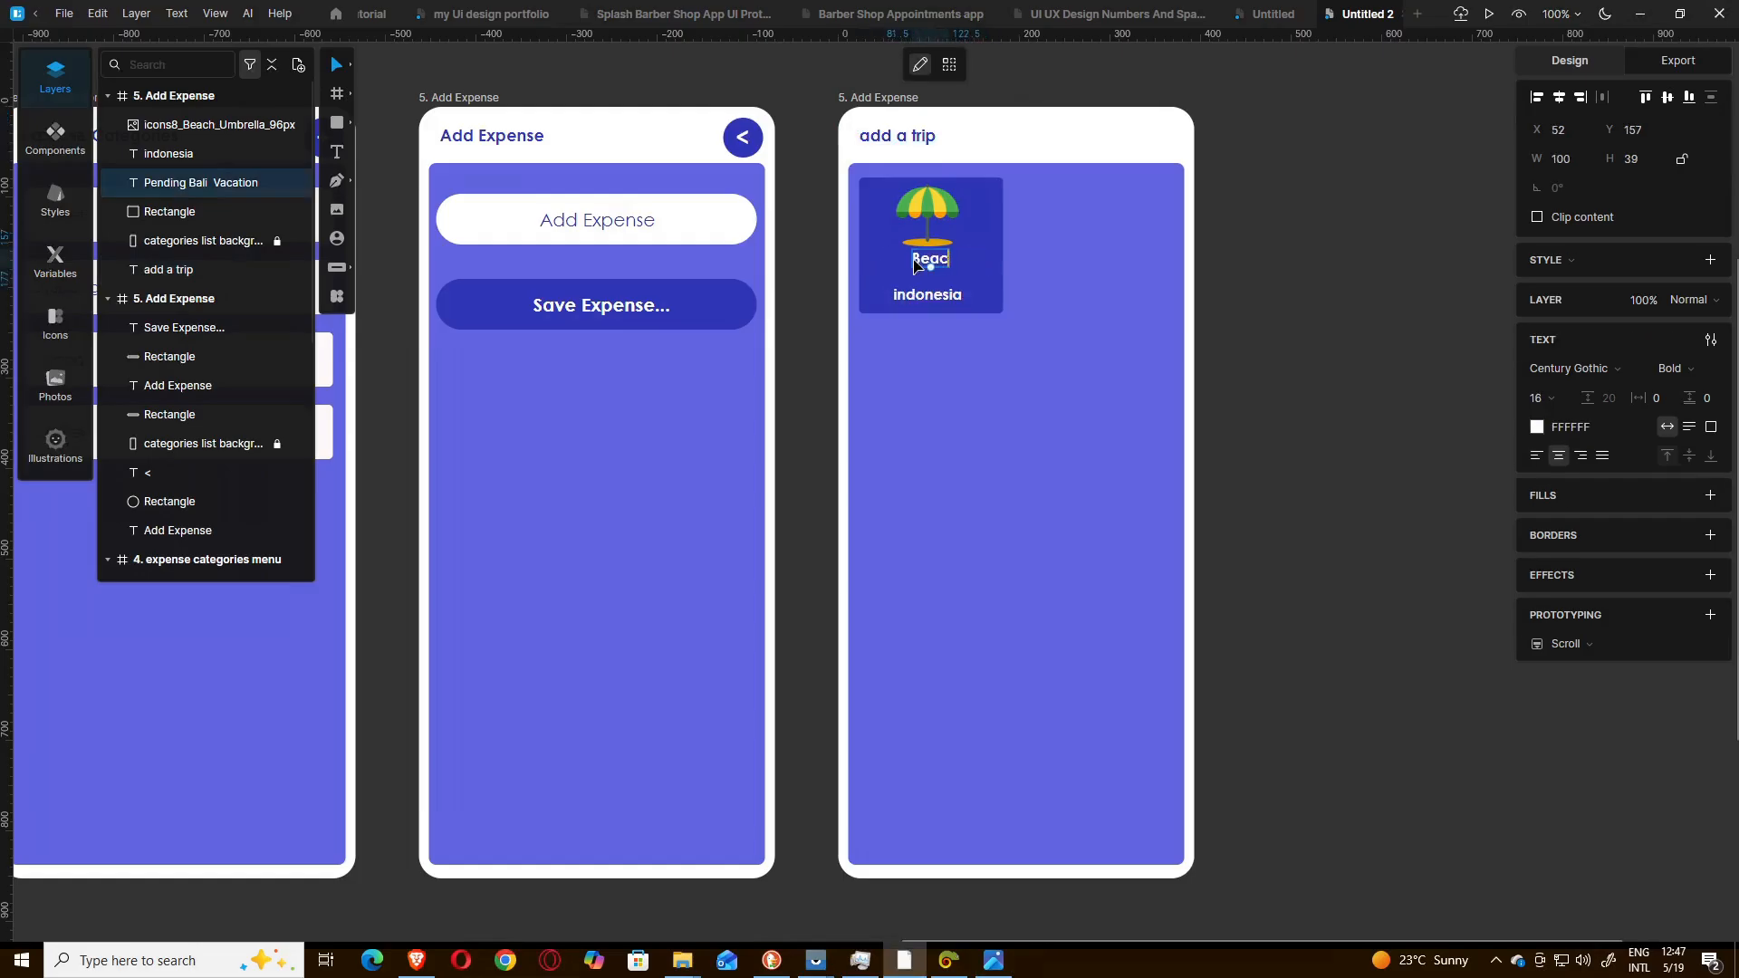
pyautogui.write('h')
pyautogui.press('Escape')
# - Delete the "indonesia" text from the Beach card
pyautogui.click(952, 299)
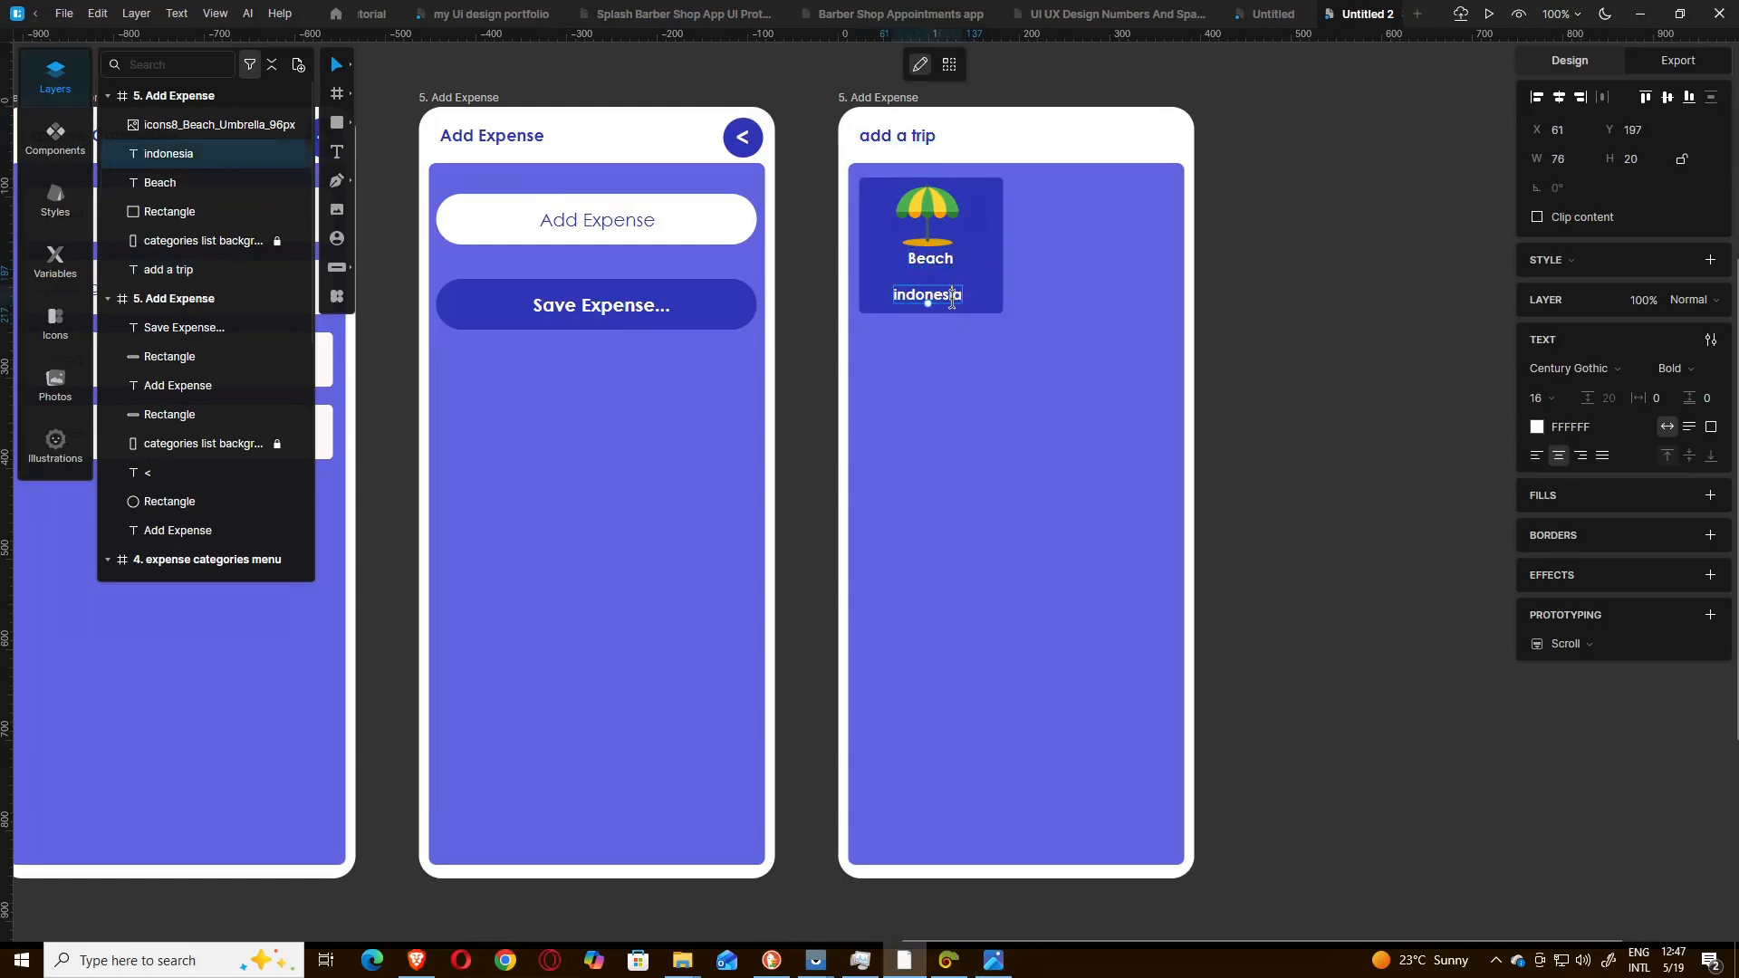
pyautogui.press('BackSpace')
pyautogui.press('Escape')
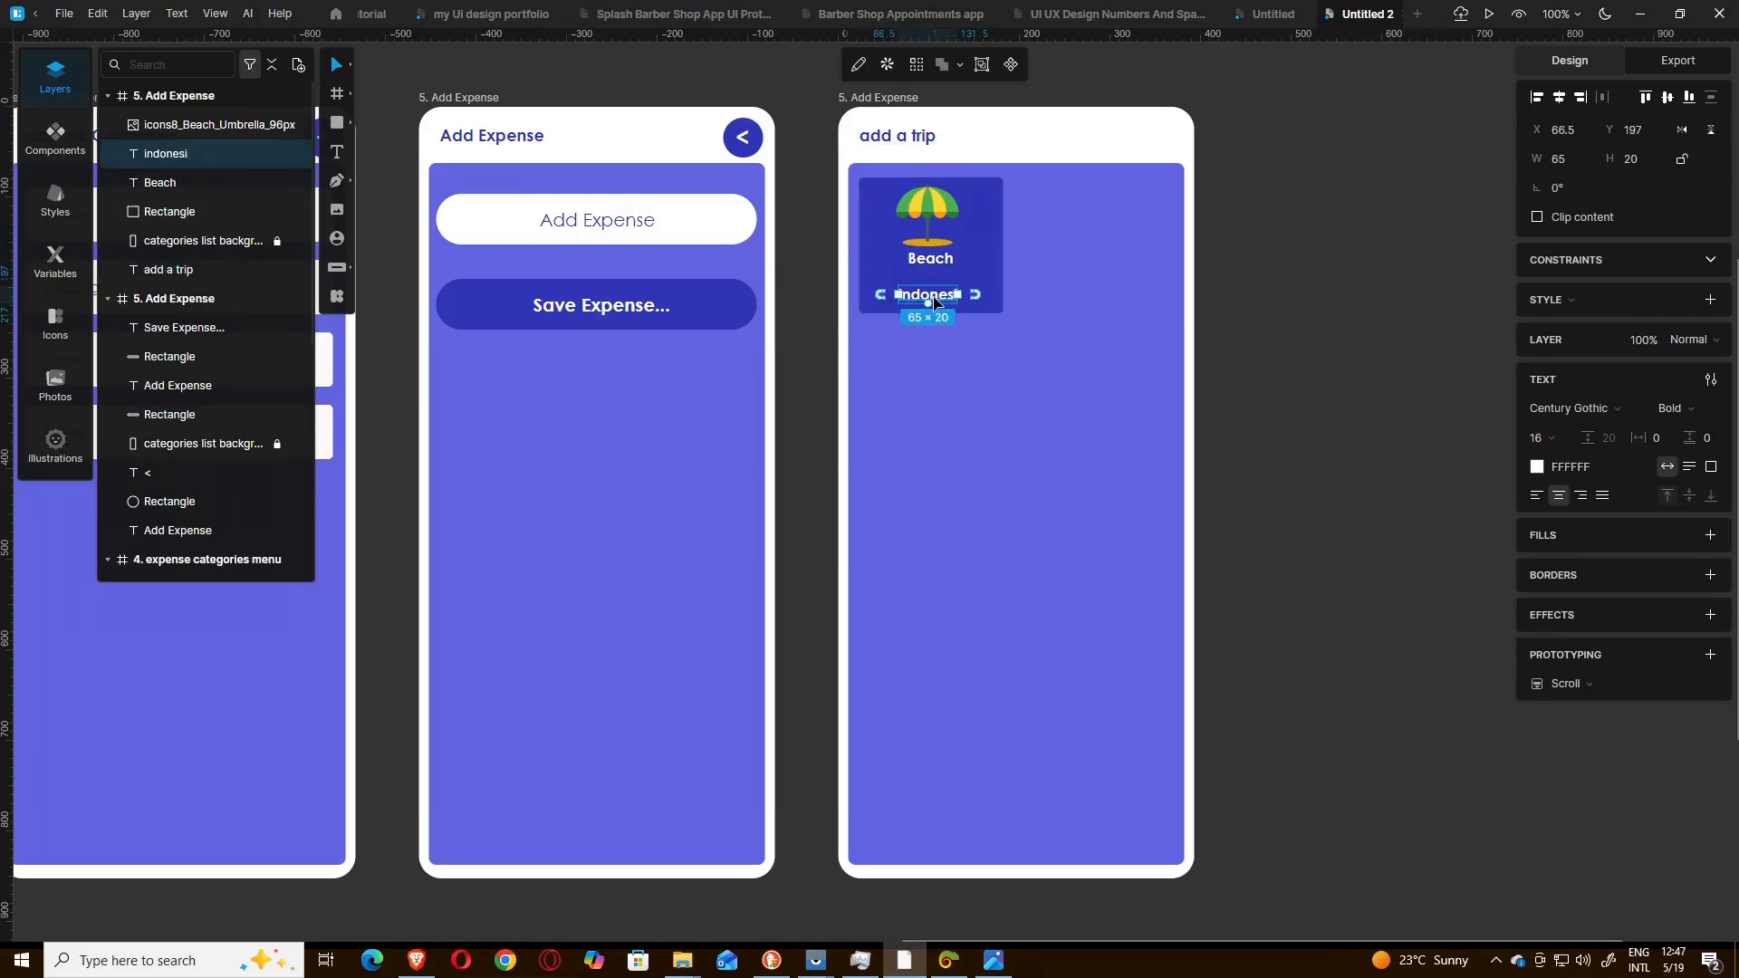
pyautogui.press('Delete')
# - Set the Beach card background's width to 150 and lock its proportions
pyautogui.click(955, 308)
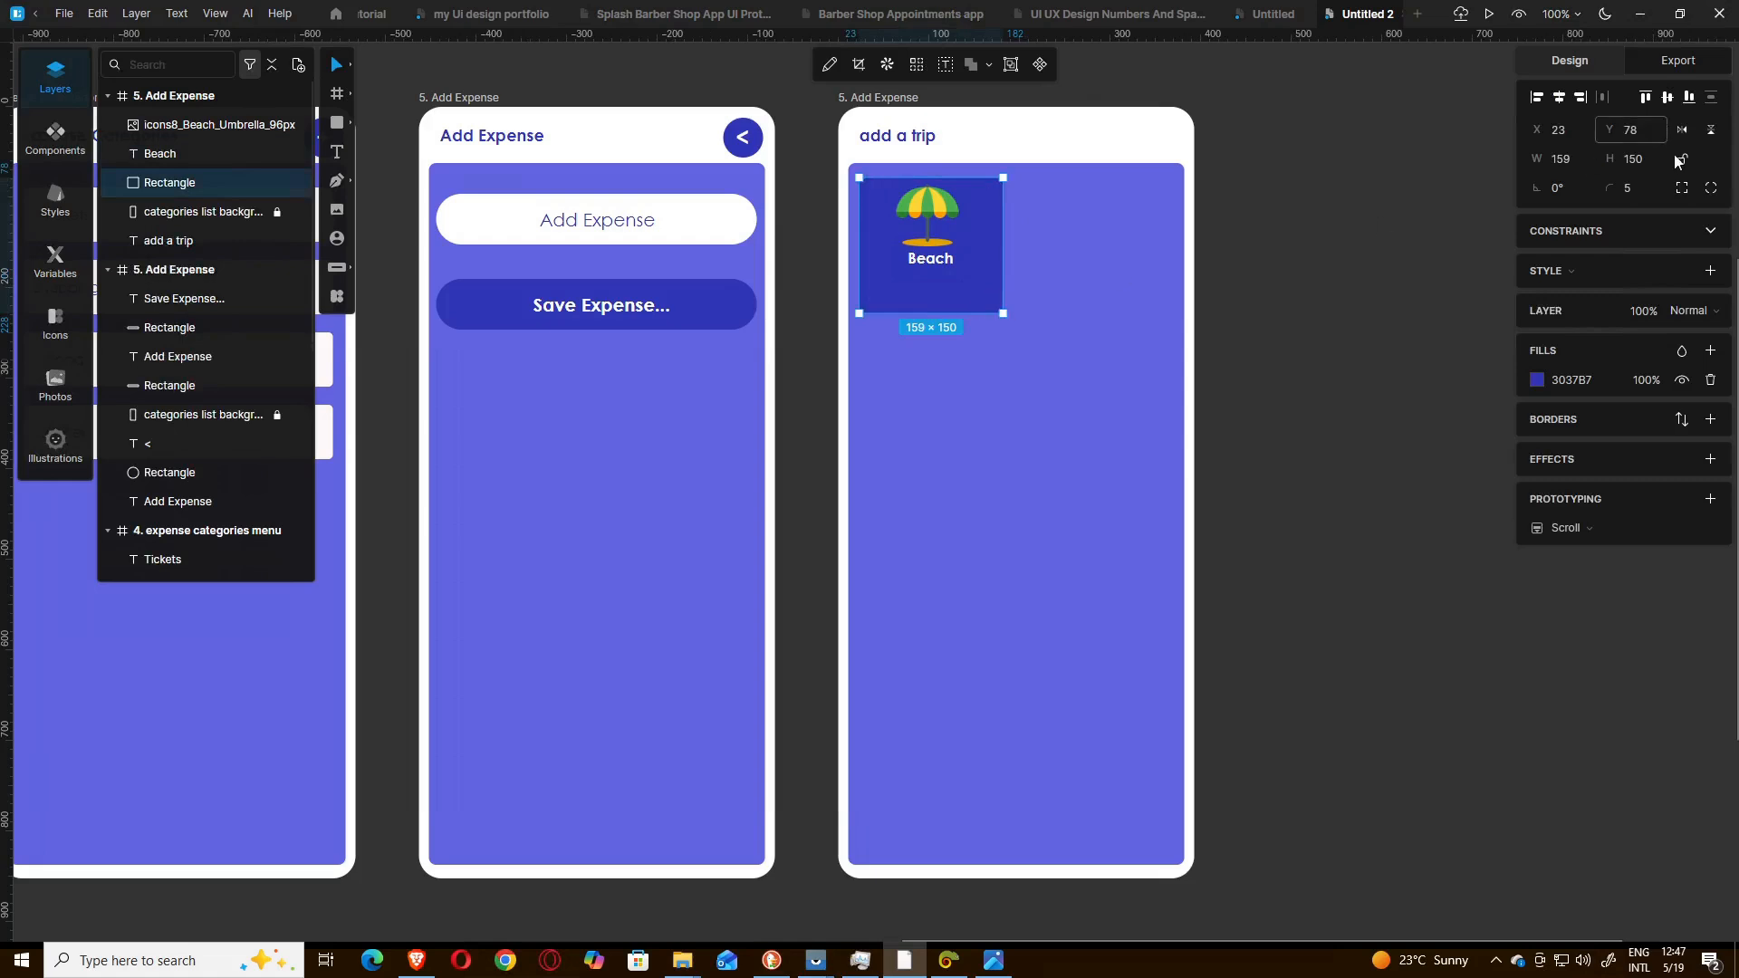
pyautogui.click(1587, 161)
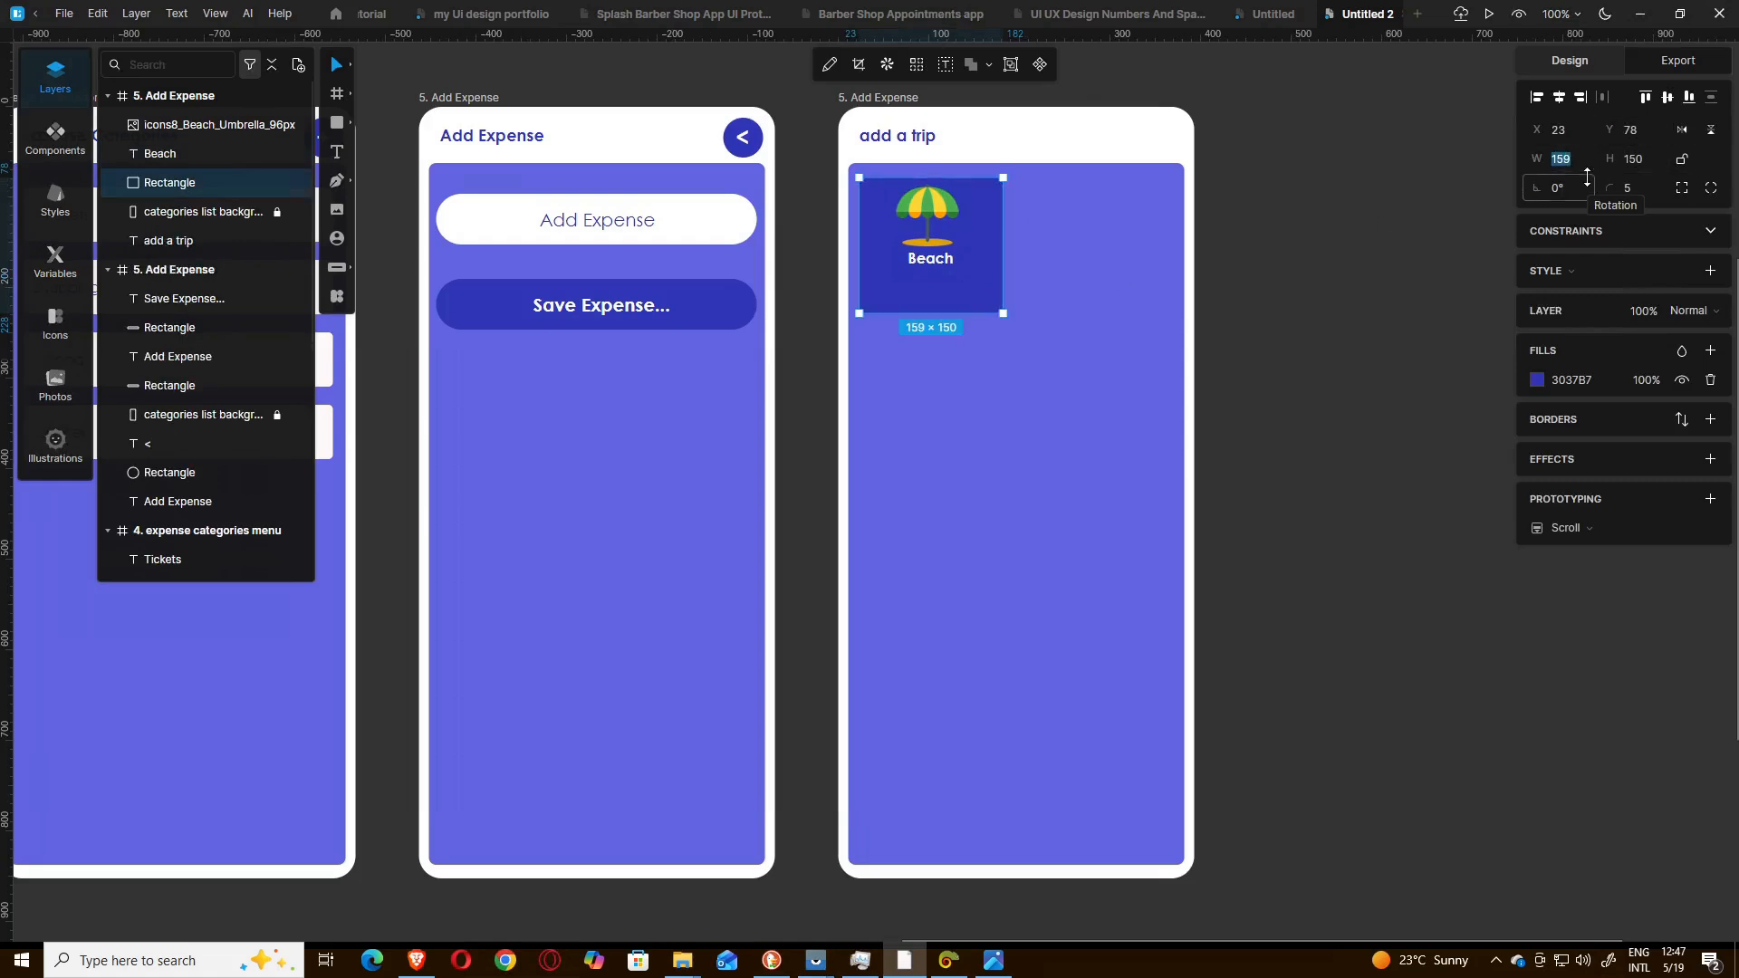
pyautogui.write('150')
pyautogui.press('Tab')
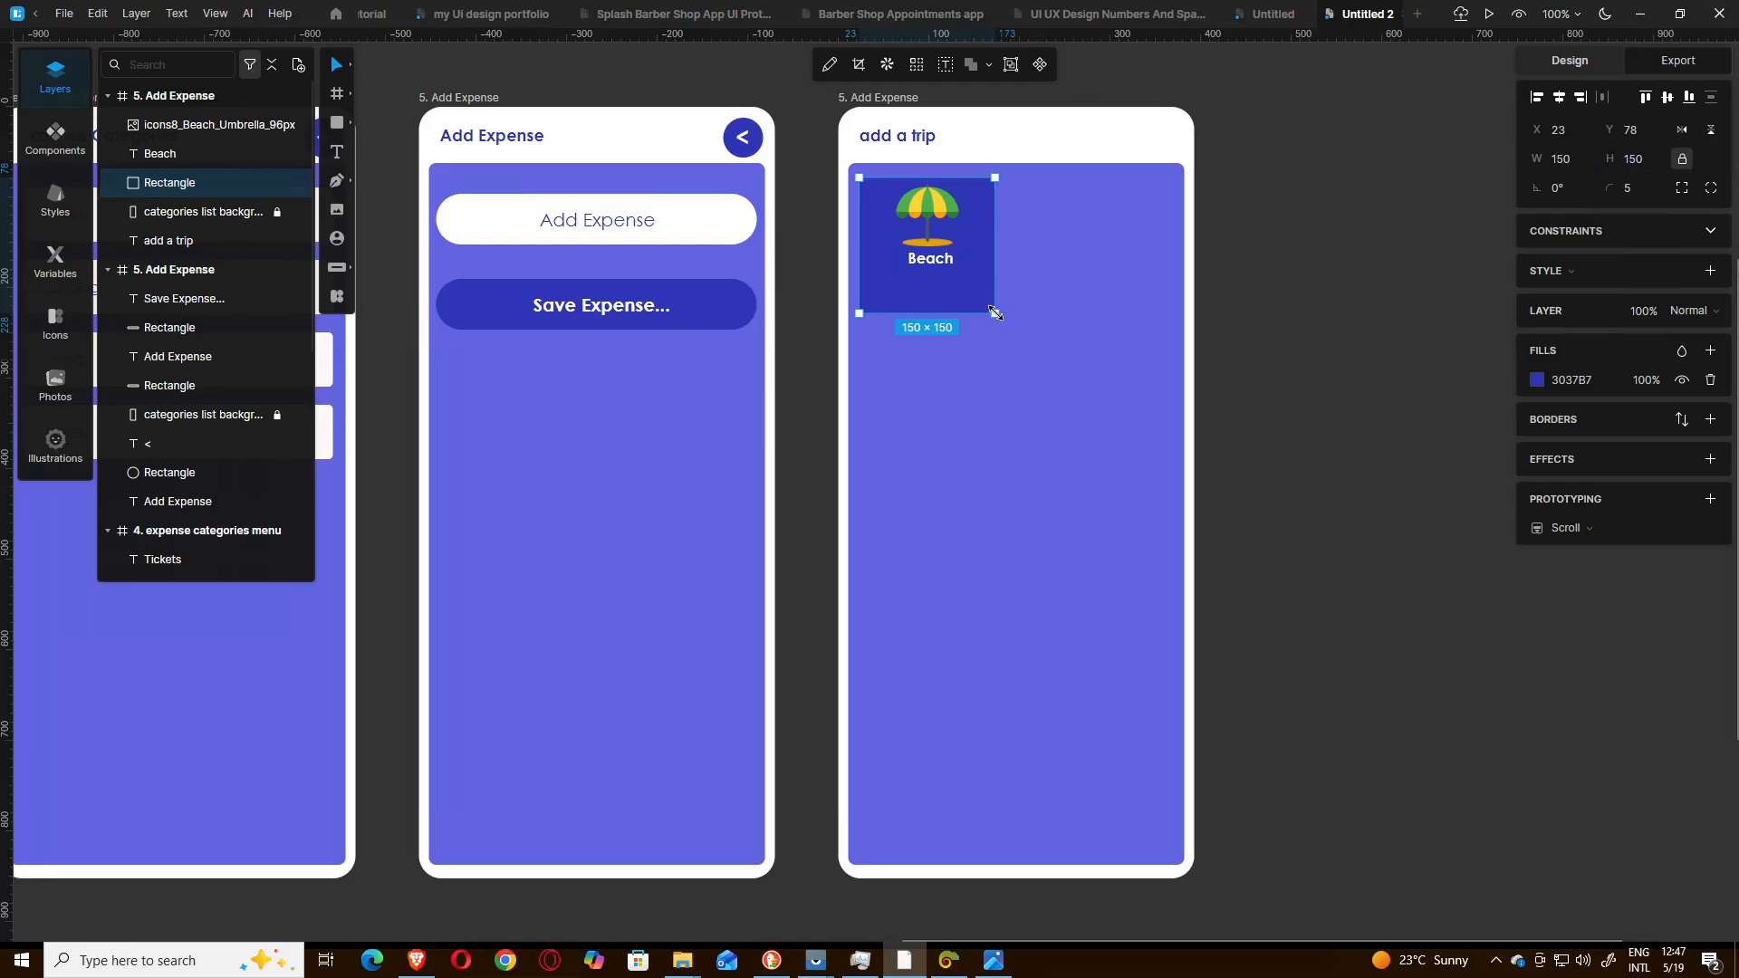
# - Scale the card background down to about 117 × 117 and move it to about X 40, behind the umbrella and label
pyautogui.moveTo(995, 313); pyautogui.dragTo(967, 273)
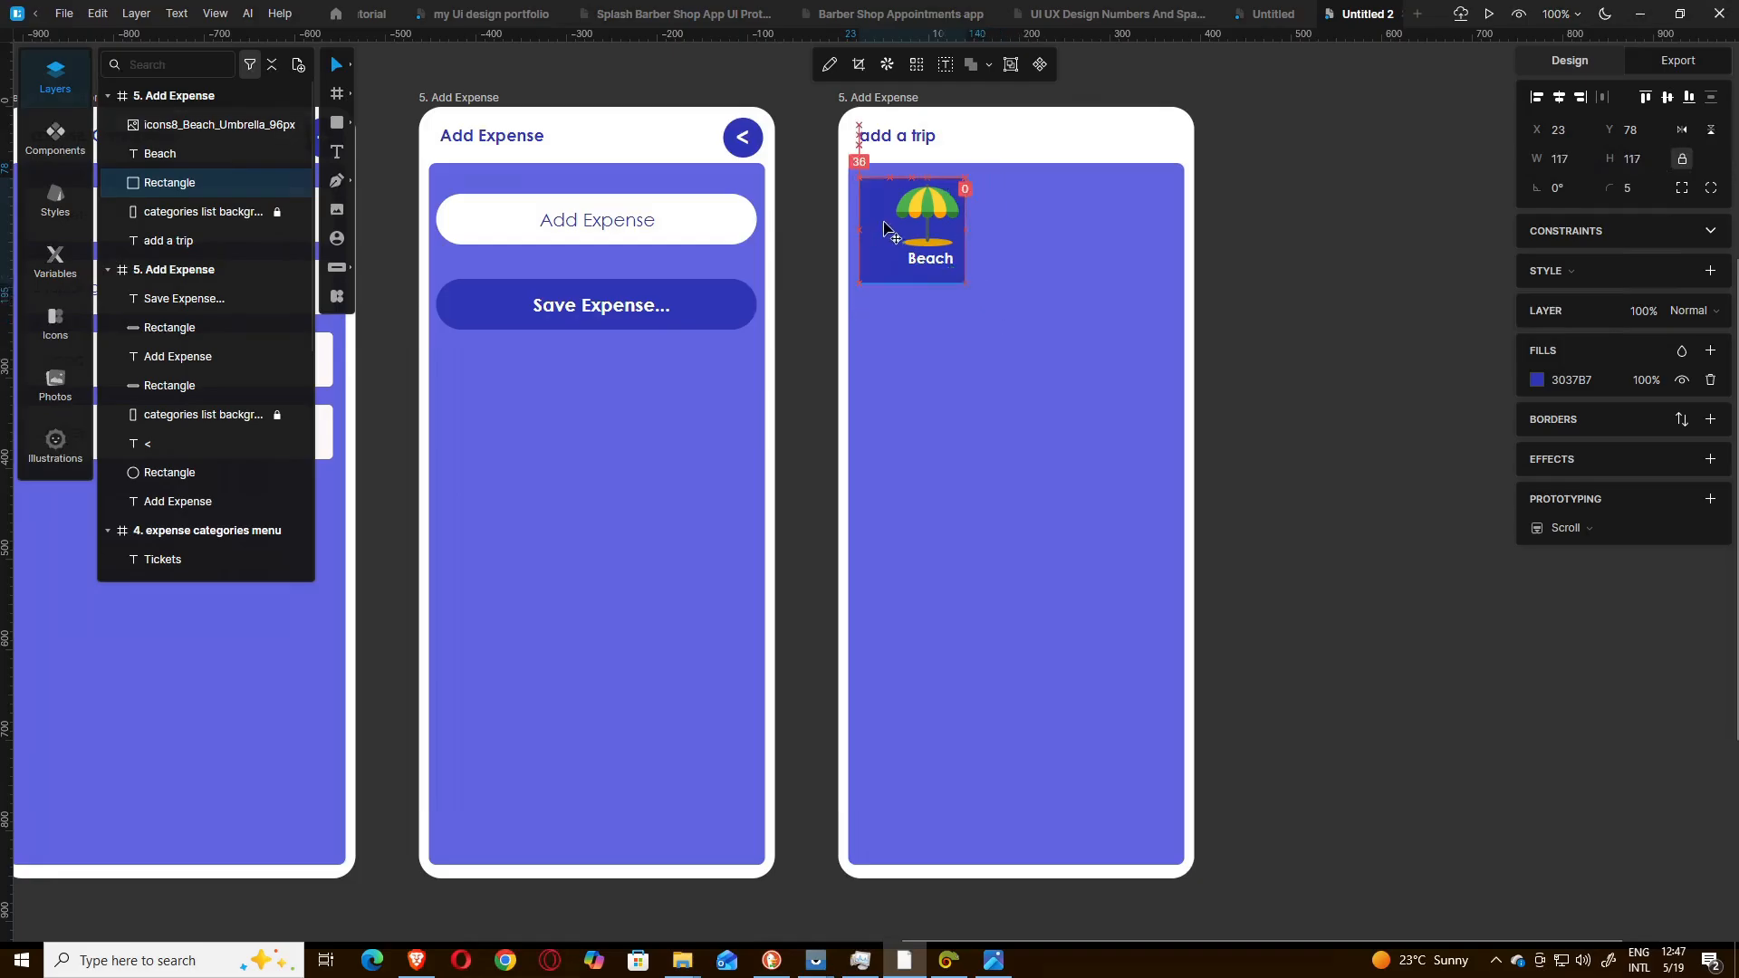
pyautogui.moveTo(884, 228); pyautogui.dragTo(885, 230)
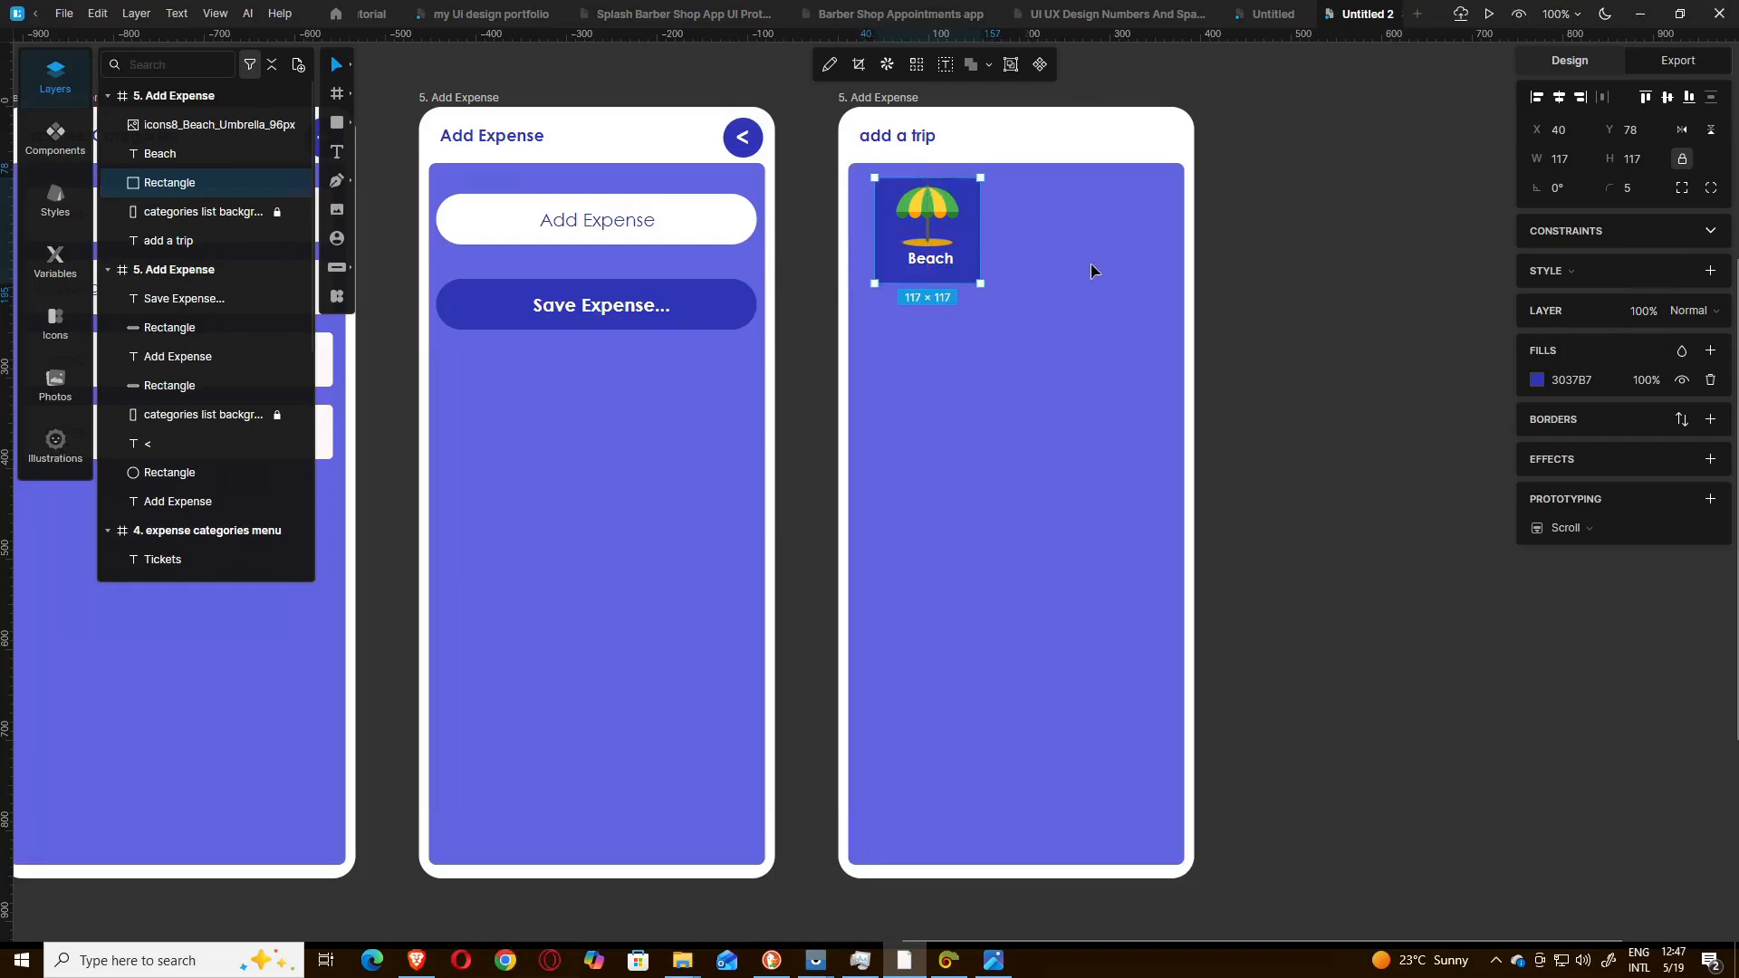
# - Shrink the Beach card's background to about 113 × 113 and move the whole card to about X 32, checking the reference mockup
pyautogui.moveTo(962, 283); pyautogui.dragTo(862, 174)
pyautogui.click(1067, 296)
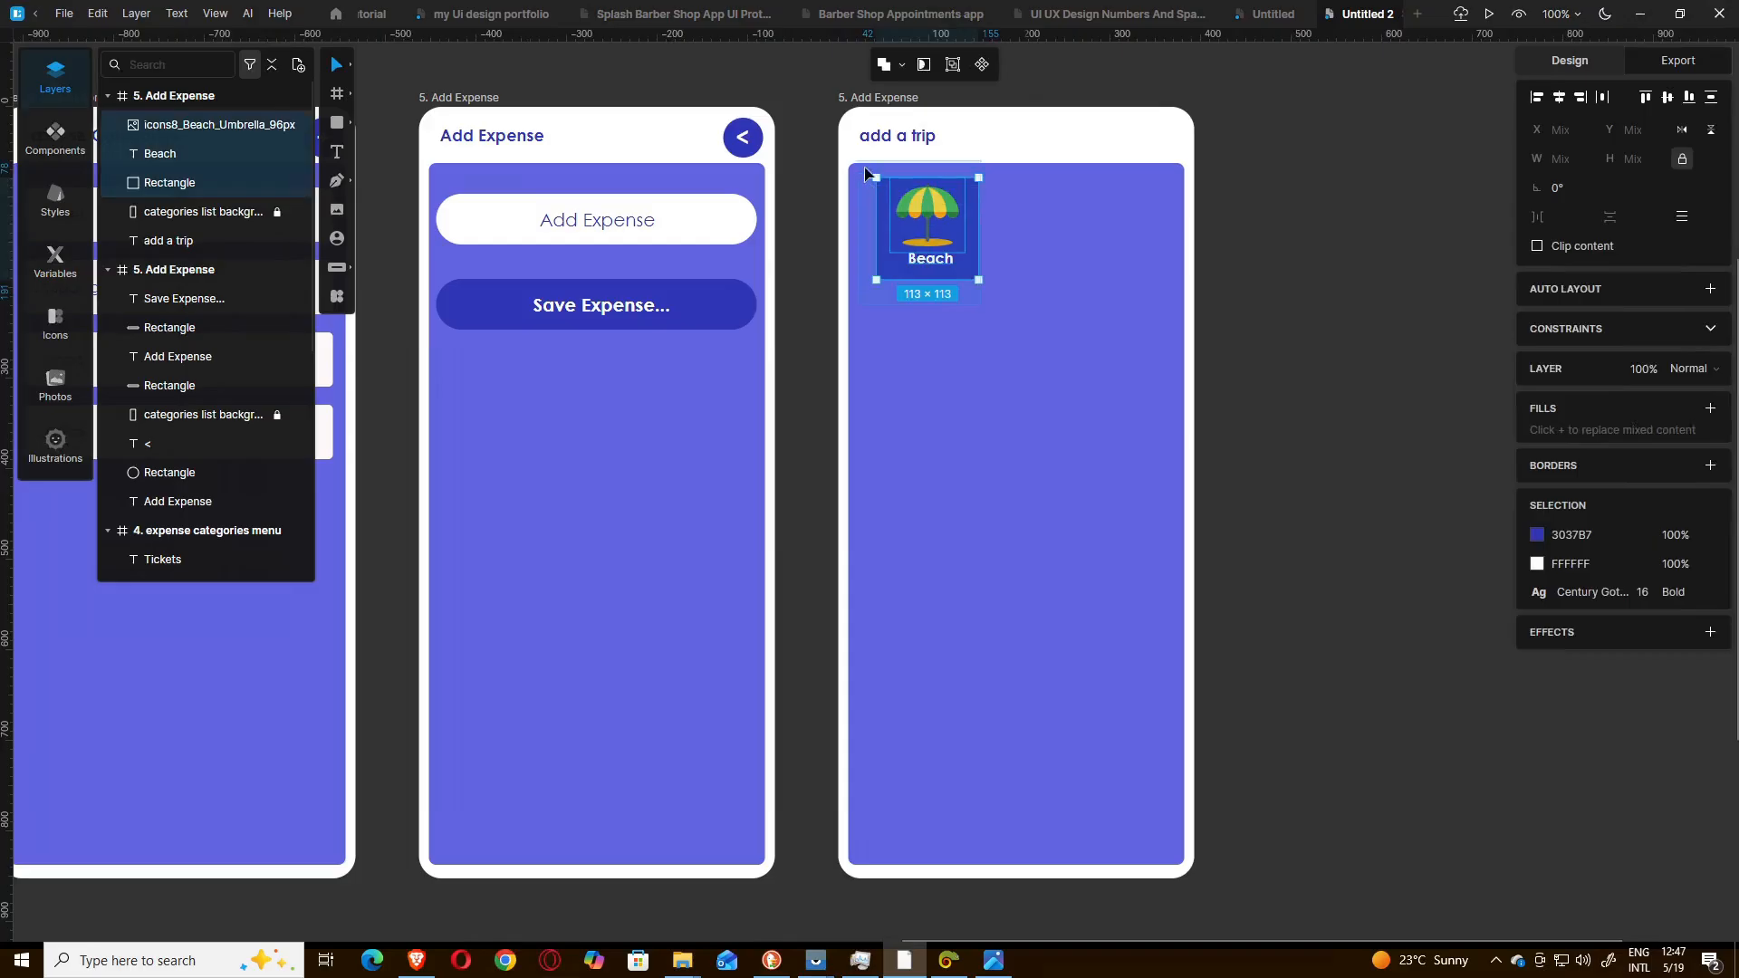
pyautogui.moveTo(918, 258); pyautogui.dragTo(917, 259)
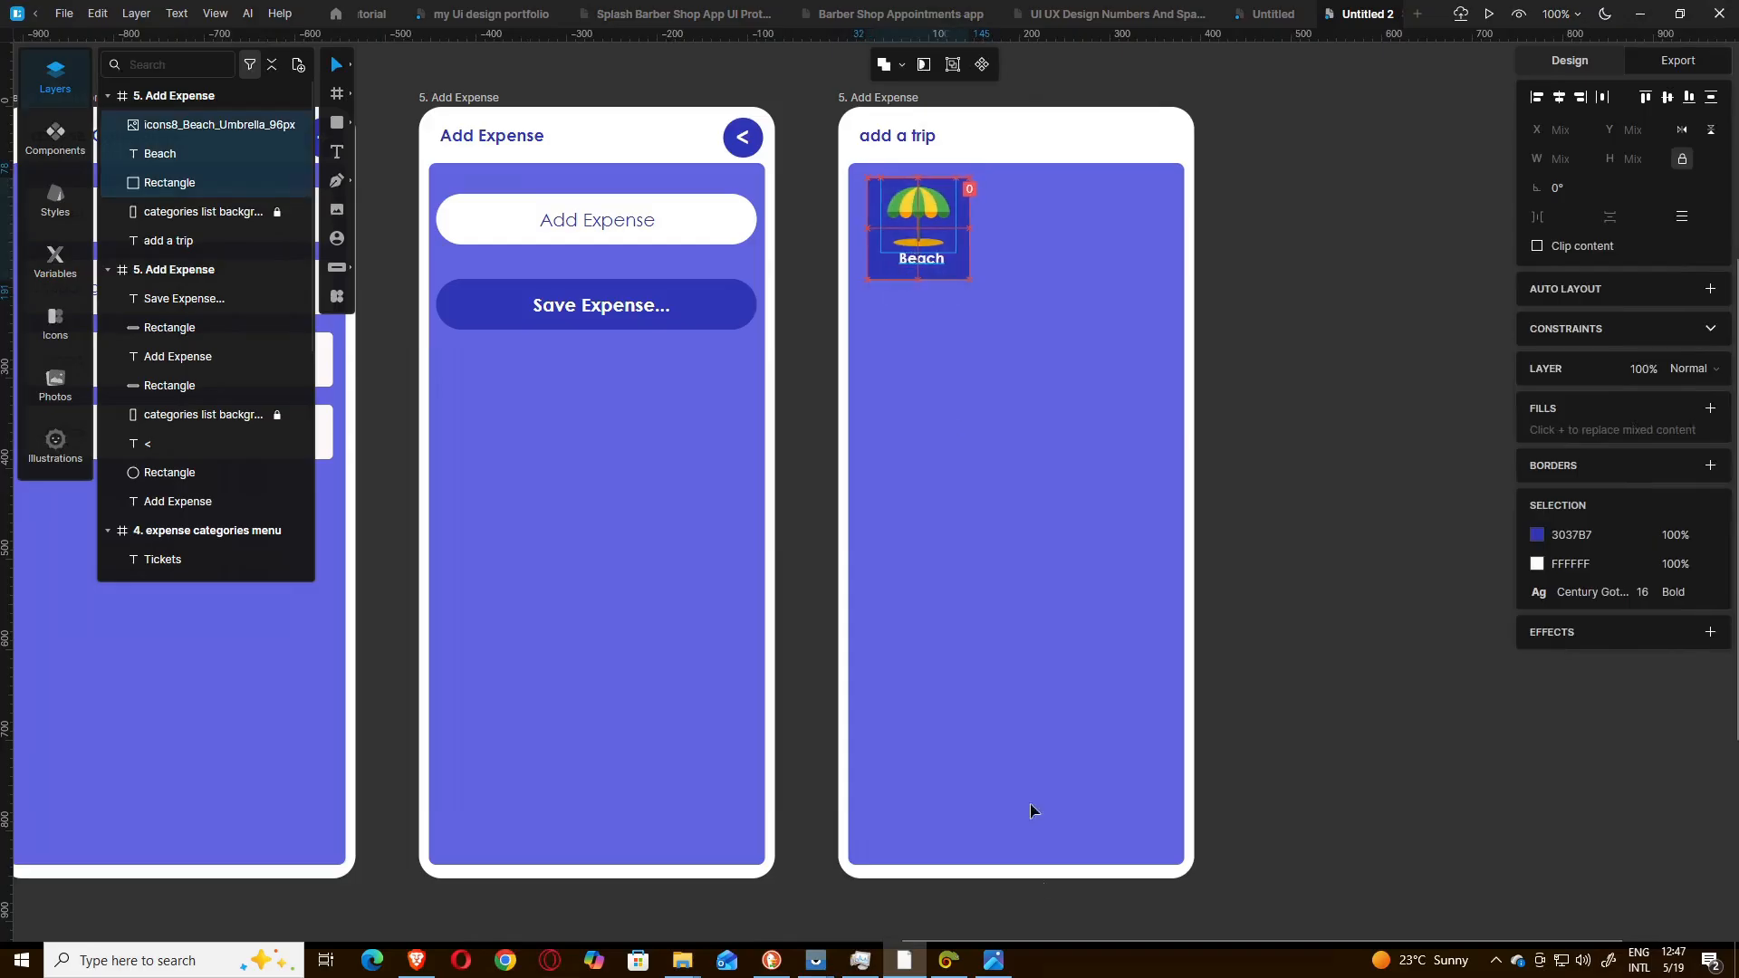
pyautogui.click(993, 959)
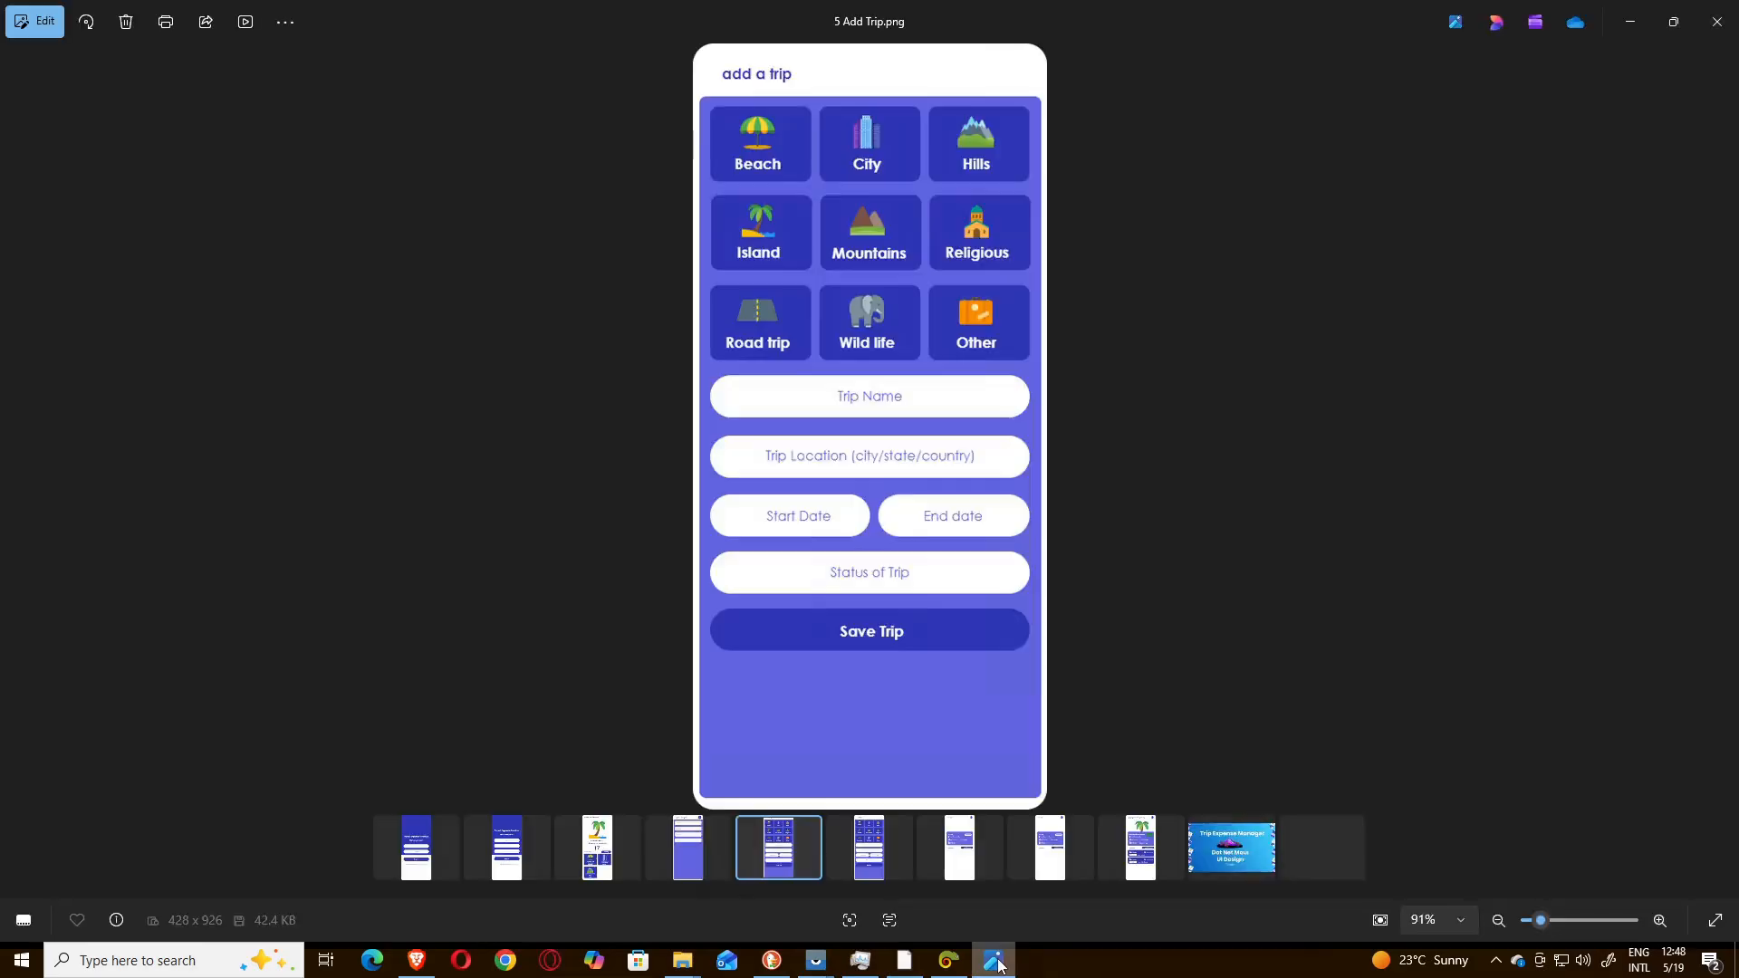
pyautogui.click(996, 961)
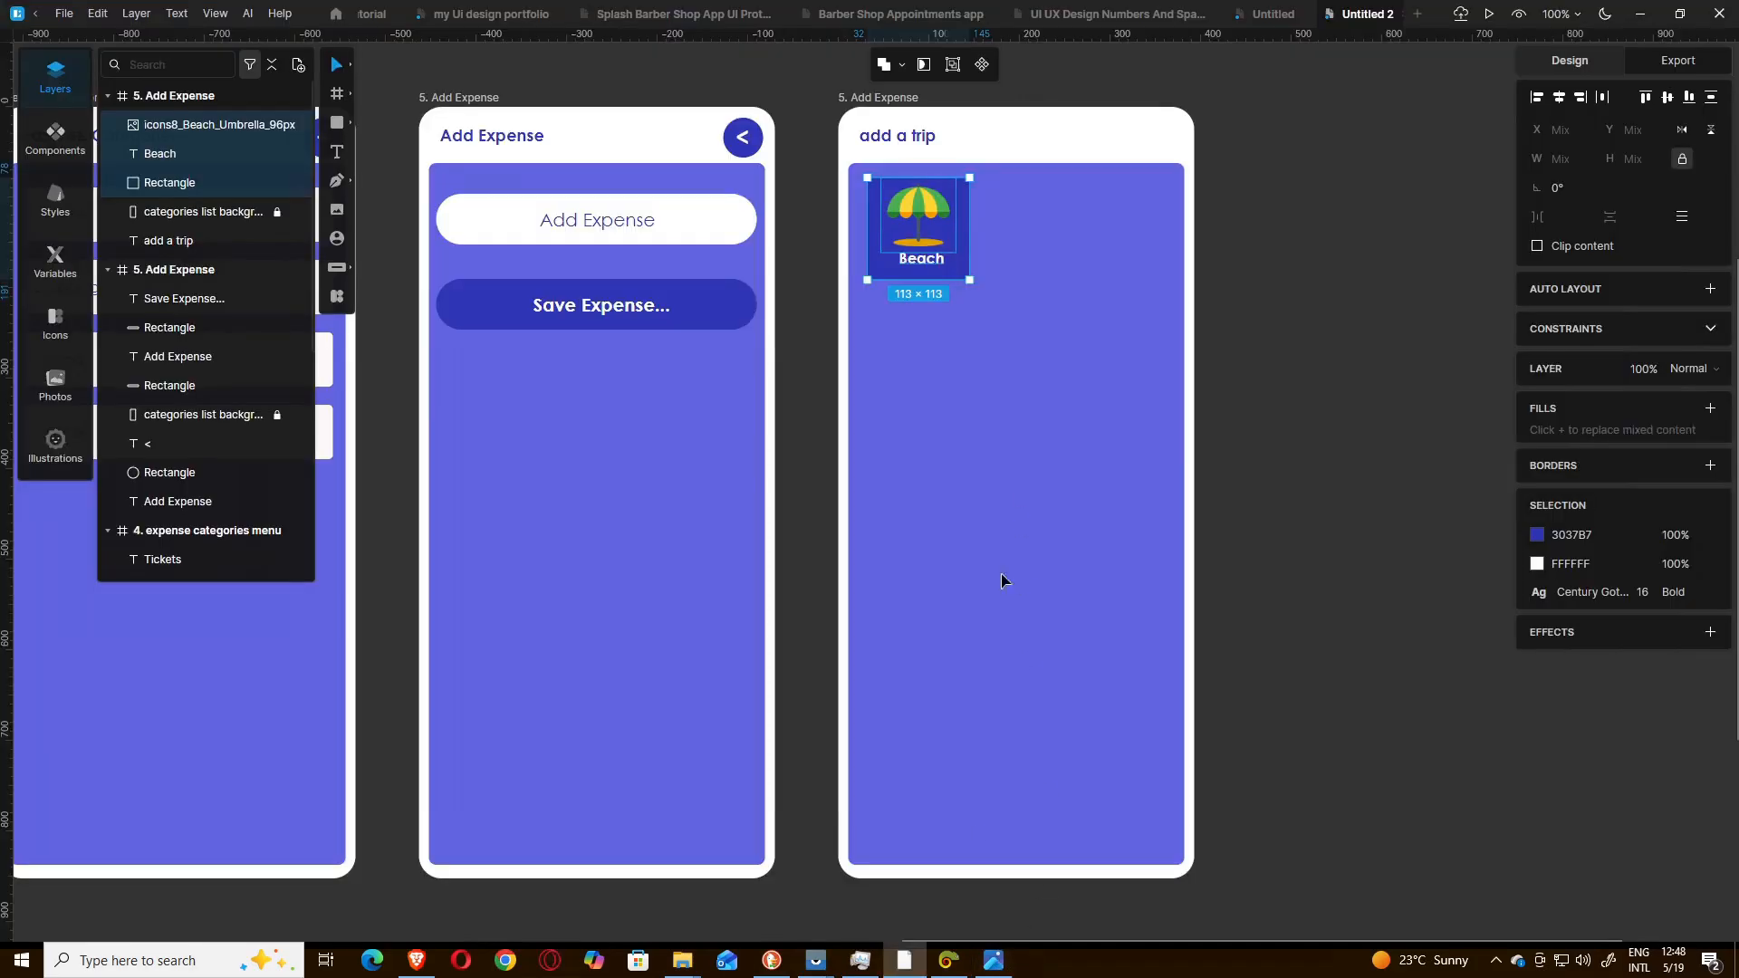
pyautogui.click(997, 965)
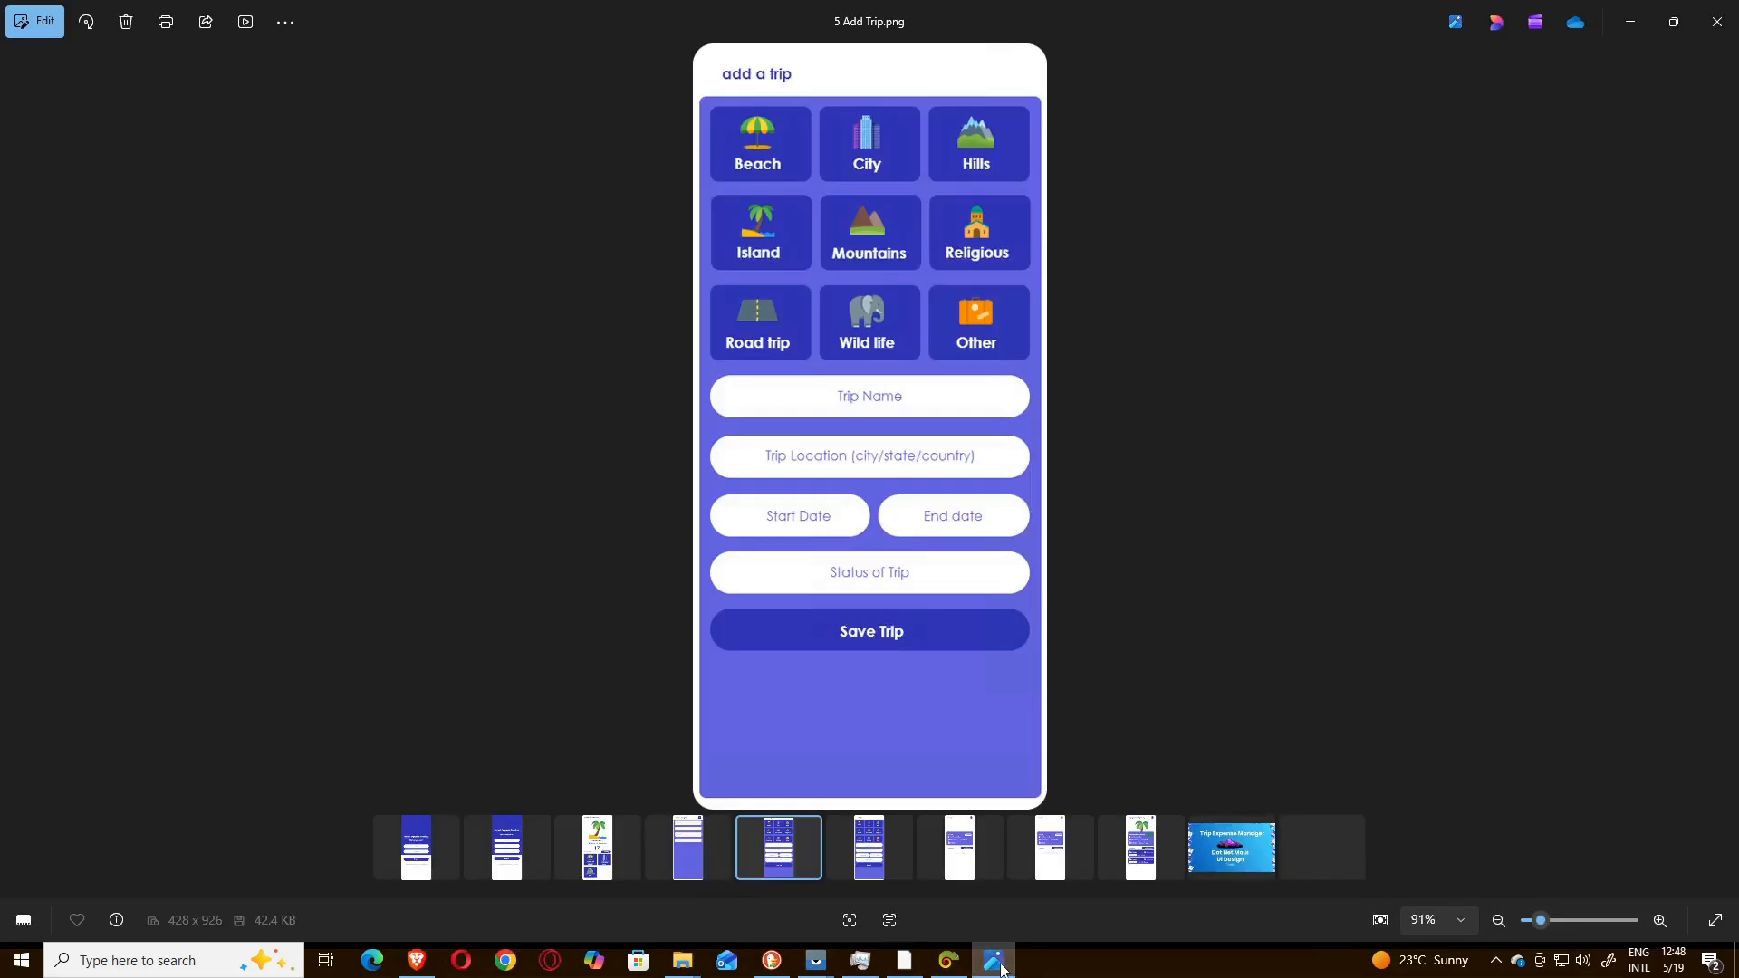
pyautogui.click(998, 963)
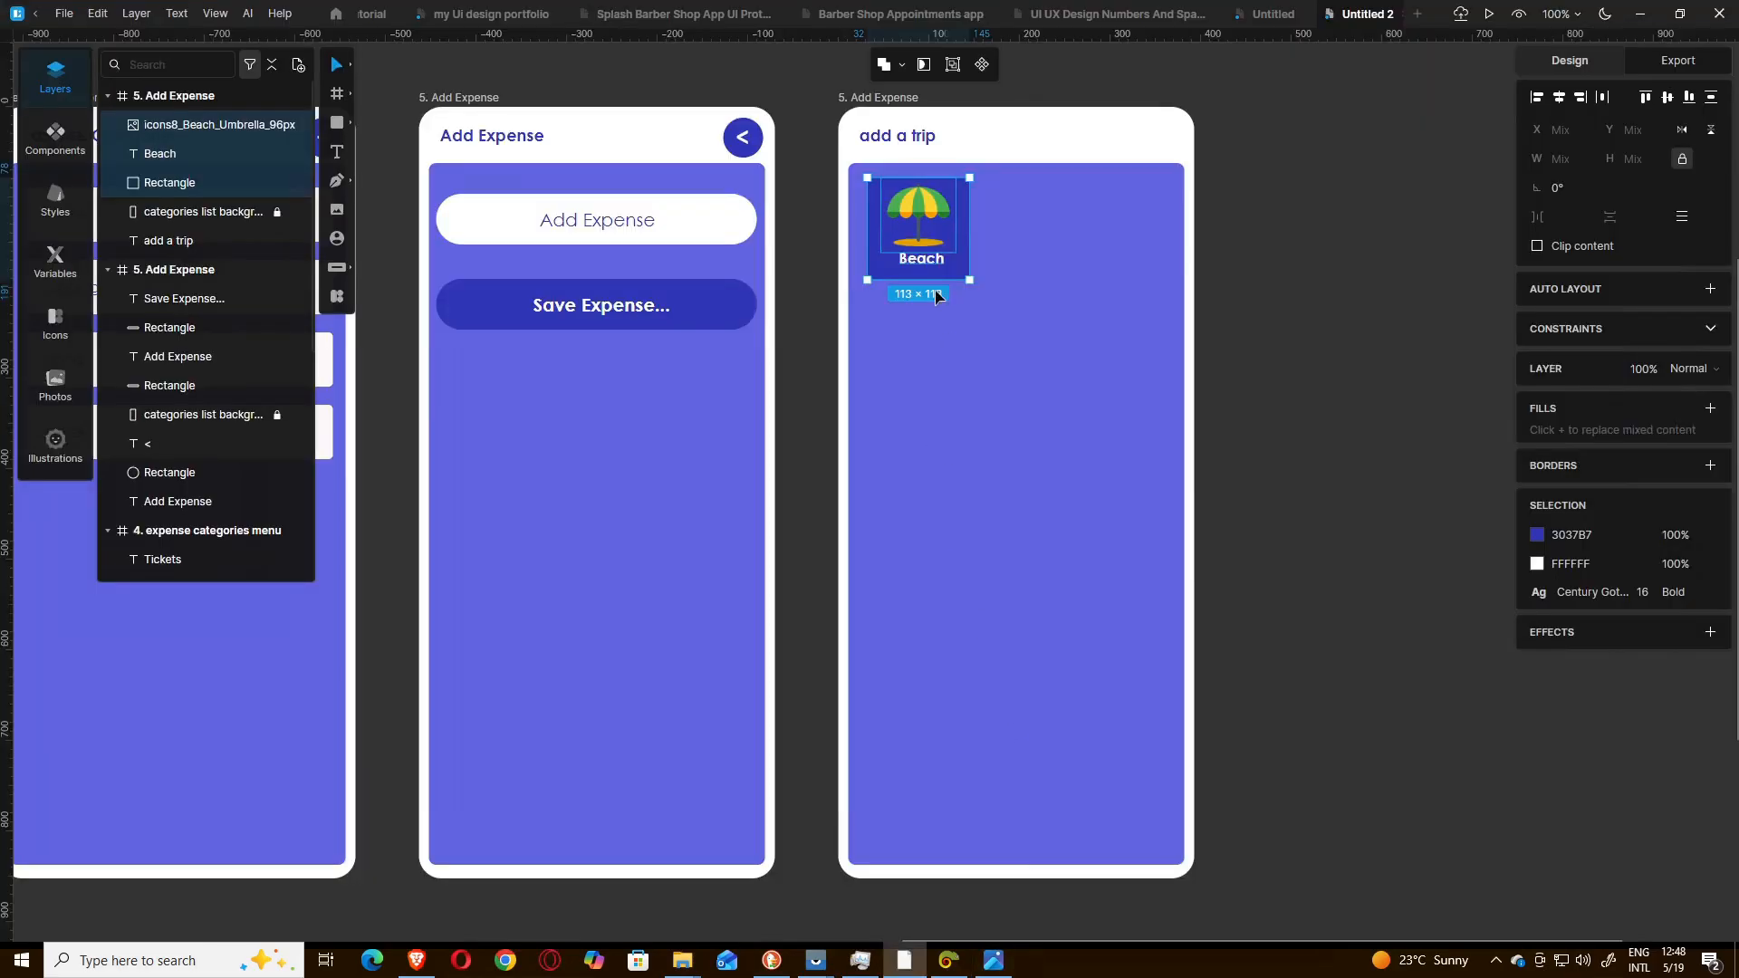
pyautogui.click(1010, 268)
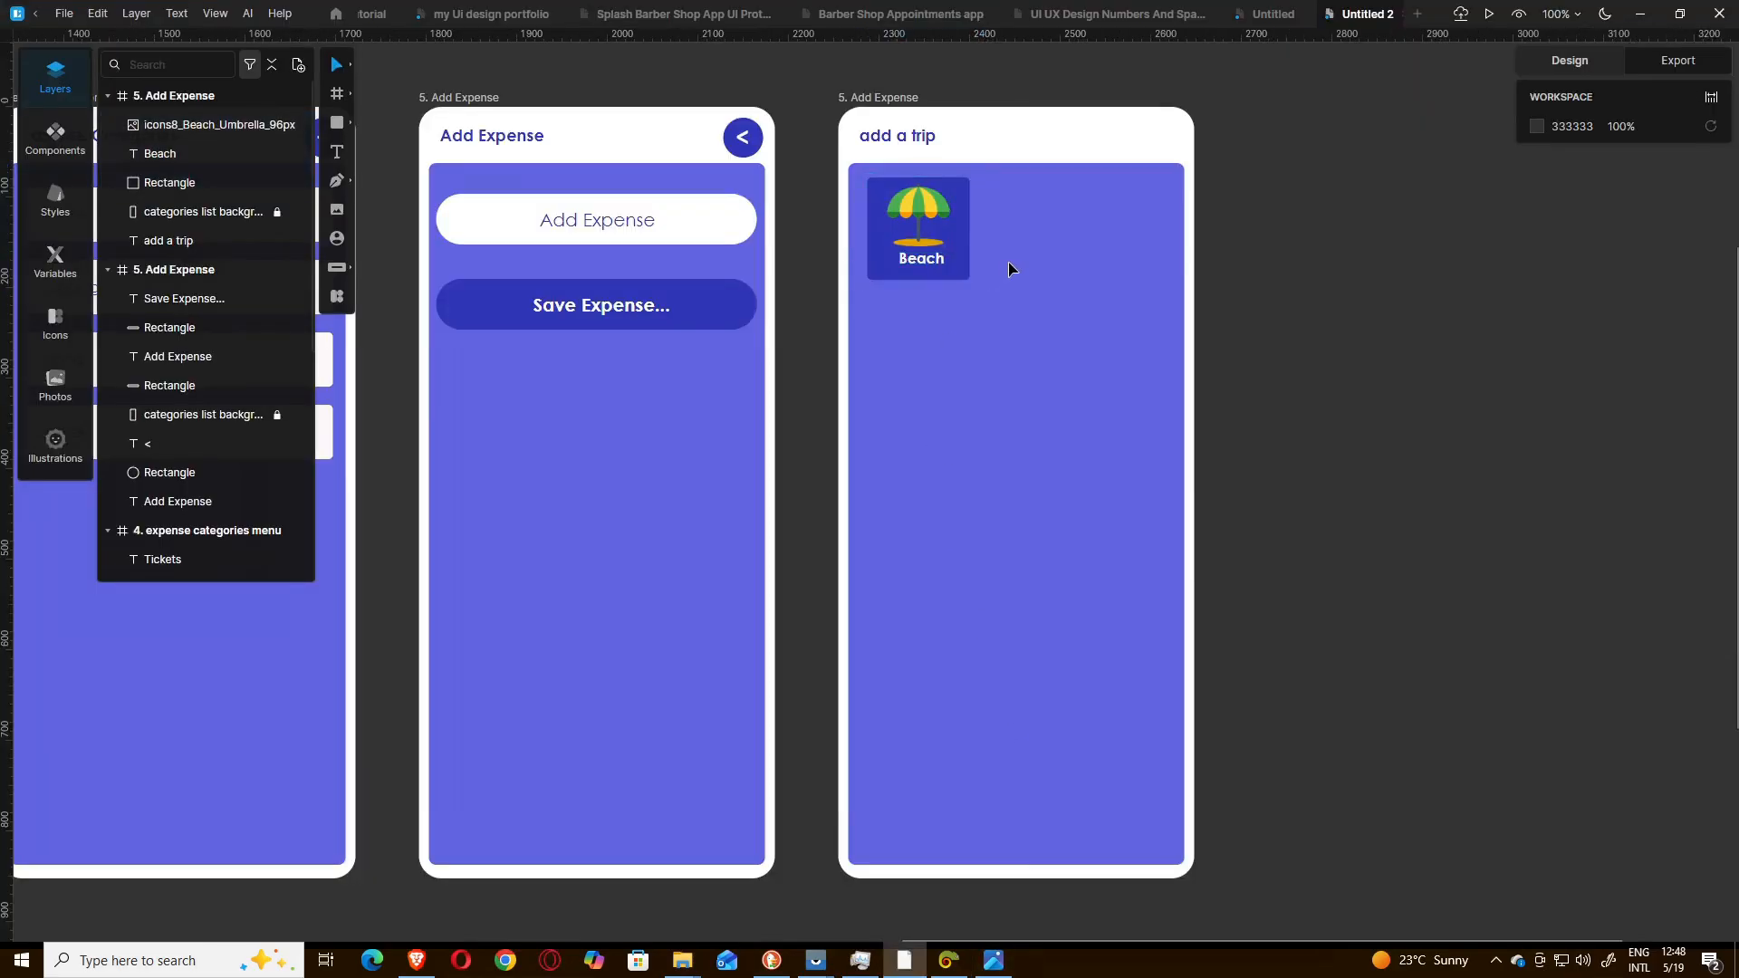
# - Unlock the proportions of the Beach card background and set its height to 100
pyautogui.click(920, 277)
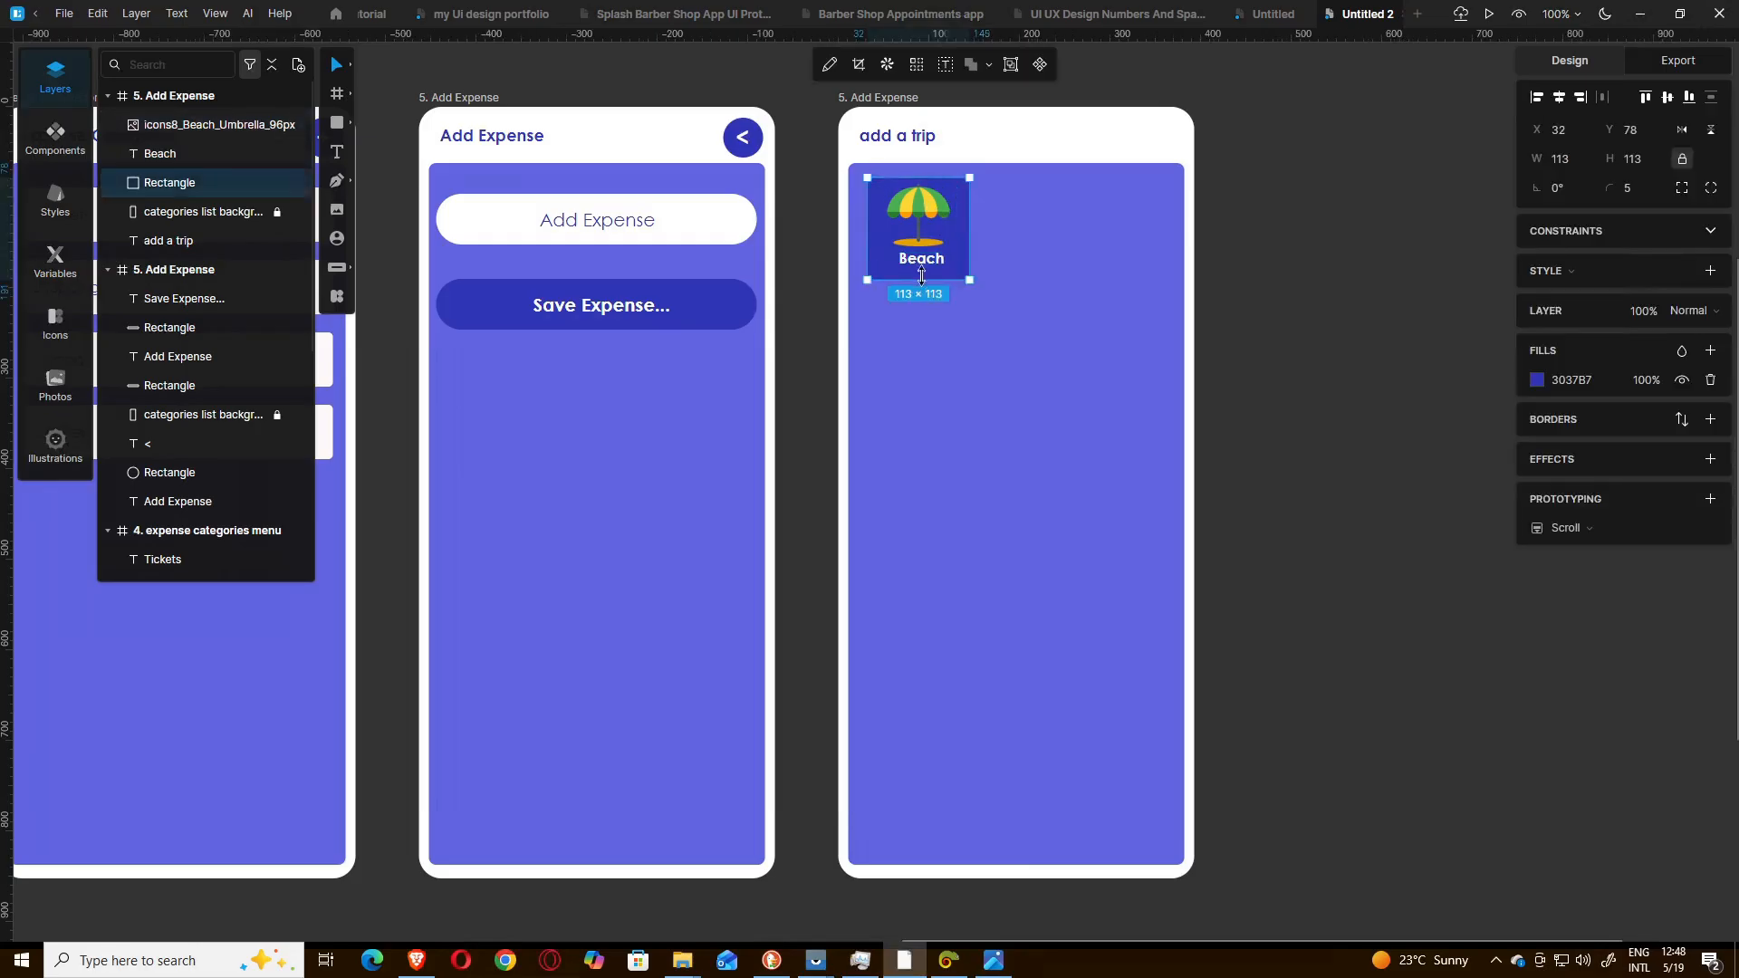
pyautogui.click(1681, 158)
pyautogui.press('Down')
pyautogui.press('Down')
pyautogui.press('Down')
pyautogui.press('Down')
pyautogui.press('Down')
pyautogui.press('Down')
pyautogui.press('Down')
pyautogui.press('Down')
pyautogui.press('Down')
pyautogui.press('Down')
pyautogui.press('Down')
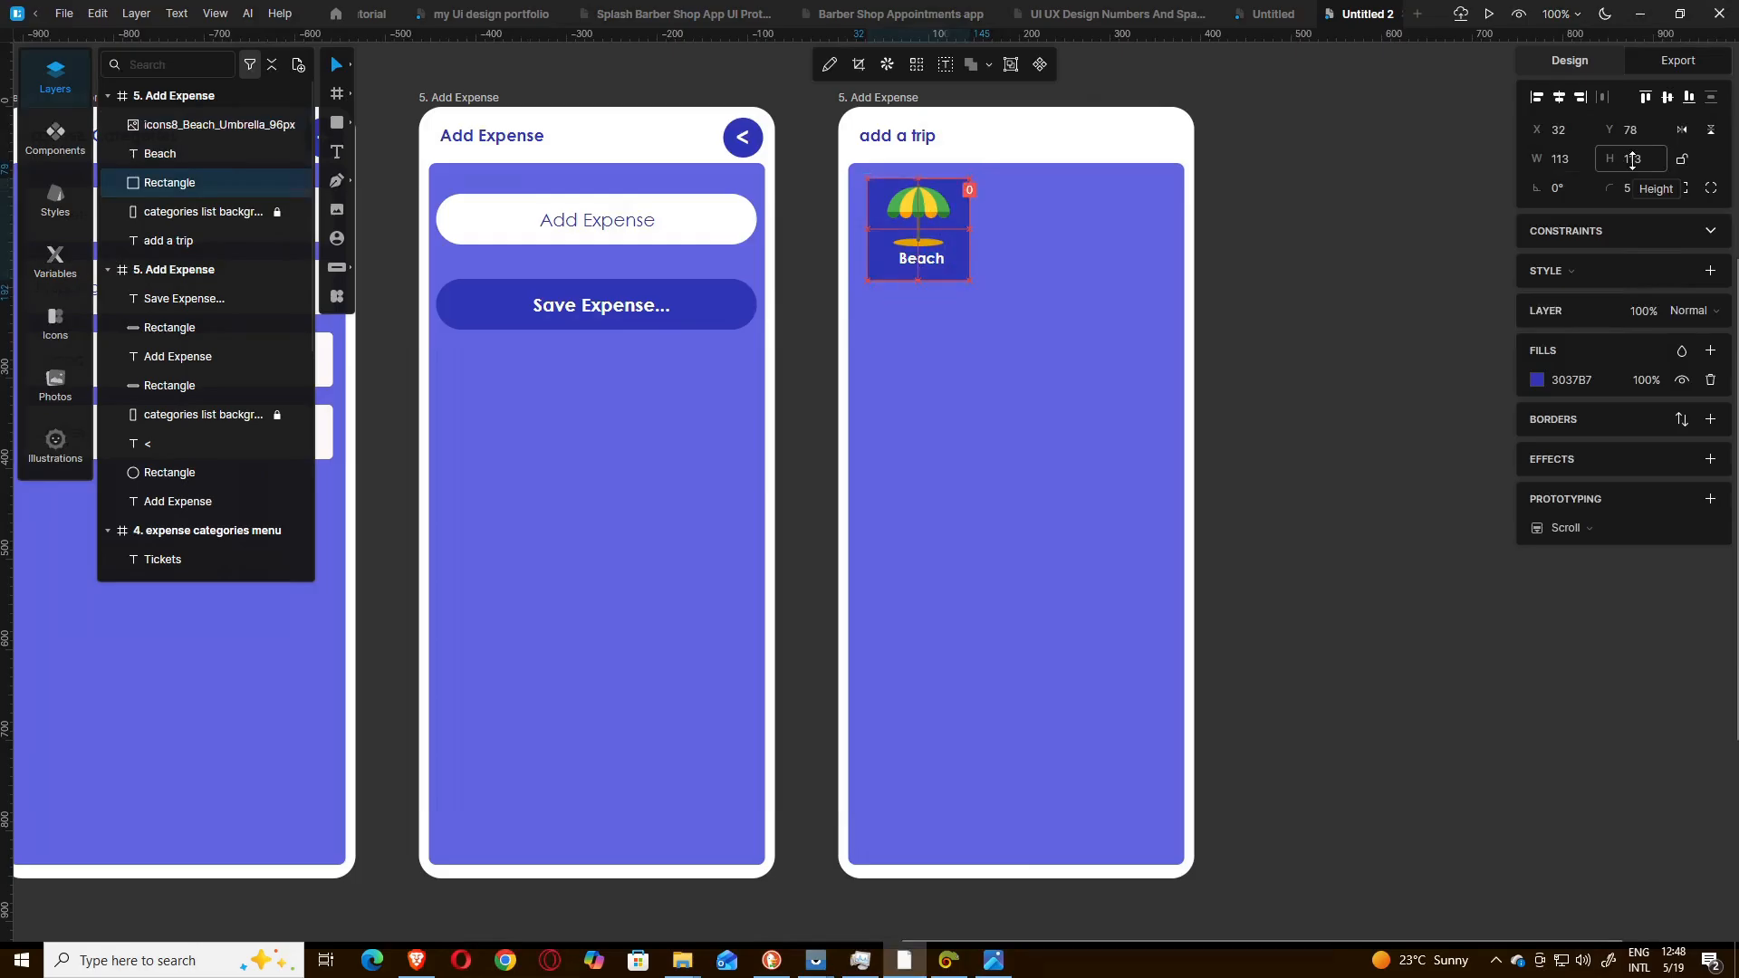
pyautogui.press('Up')
pyautogui.press('Up')
pyautogui.press('Up')
pyautogui.press('Up')
pyautogui.press('Up')
pyautogui.press('Up')
pyautogui.press('Up')
pyautogui.press('Up')
pyautogui.press('Up')
pyautogui.press('Up')
pyautogui.press('Up')
pyautogui.press('Up')
pyautogui.click(1632, 162)
pyautogui.press('Down')
pyautogui.press('Down')
pyautogui.press('Down')
pyautogui.press('Down')
pyautogui.press('Down')
pyautogui.press('Down')
pyautogui.press('Down')
pyautogui.press('Down')
pyautogui.press('Down')
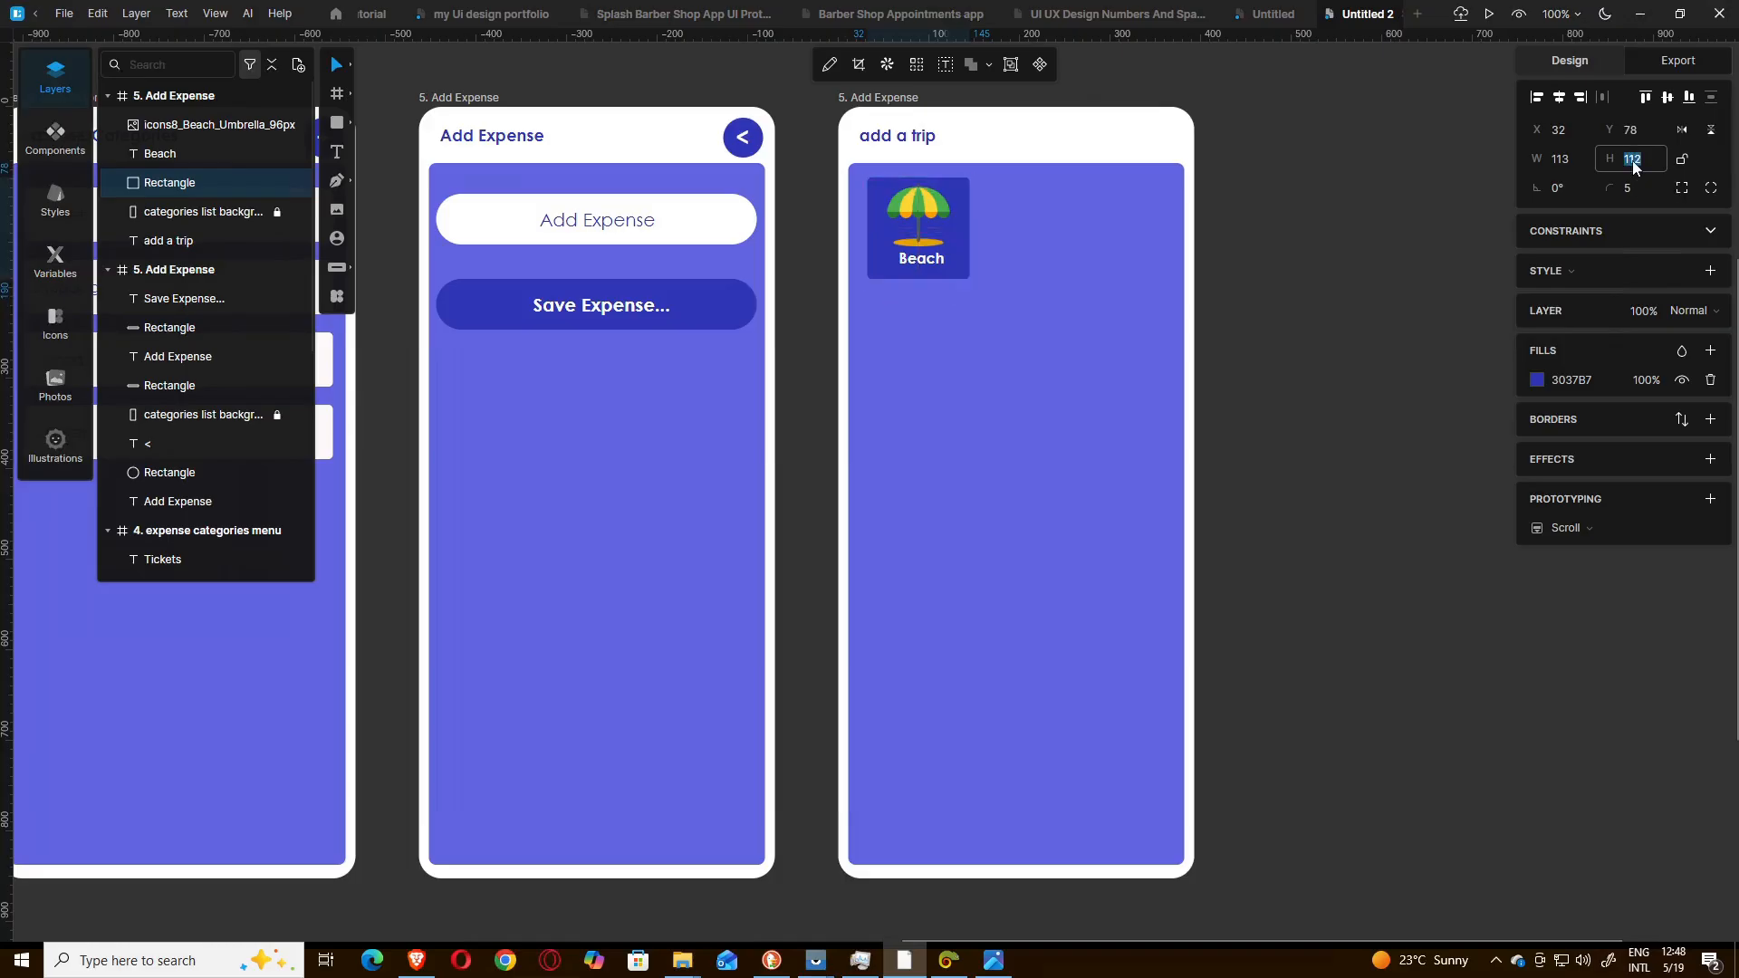
pyautogui.press('Down')
pyautogui.press('Down')
pyautogui.press('Down')
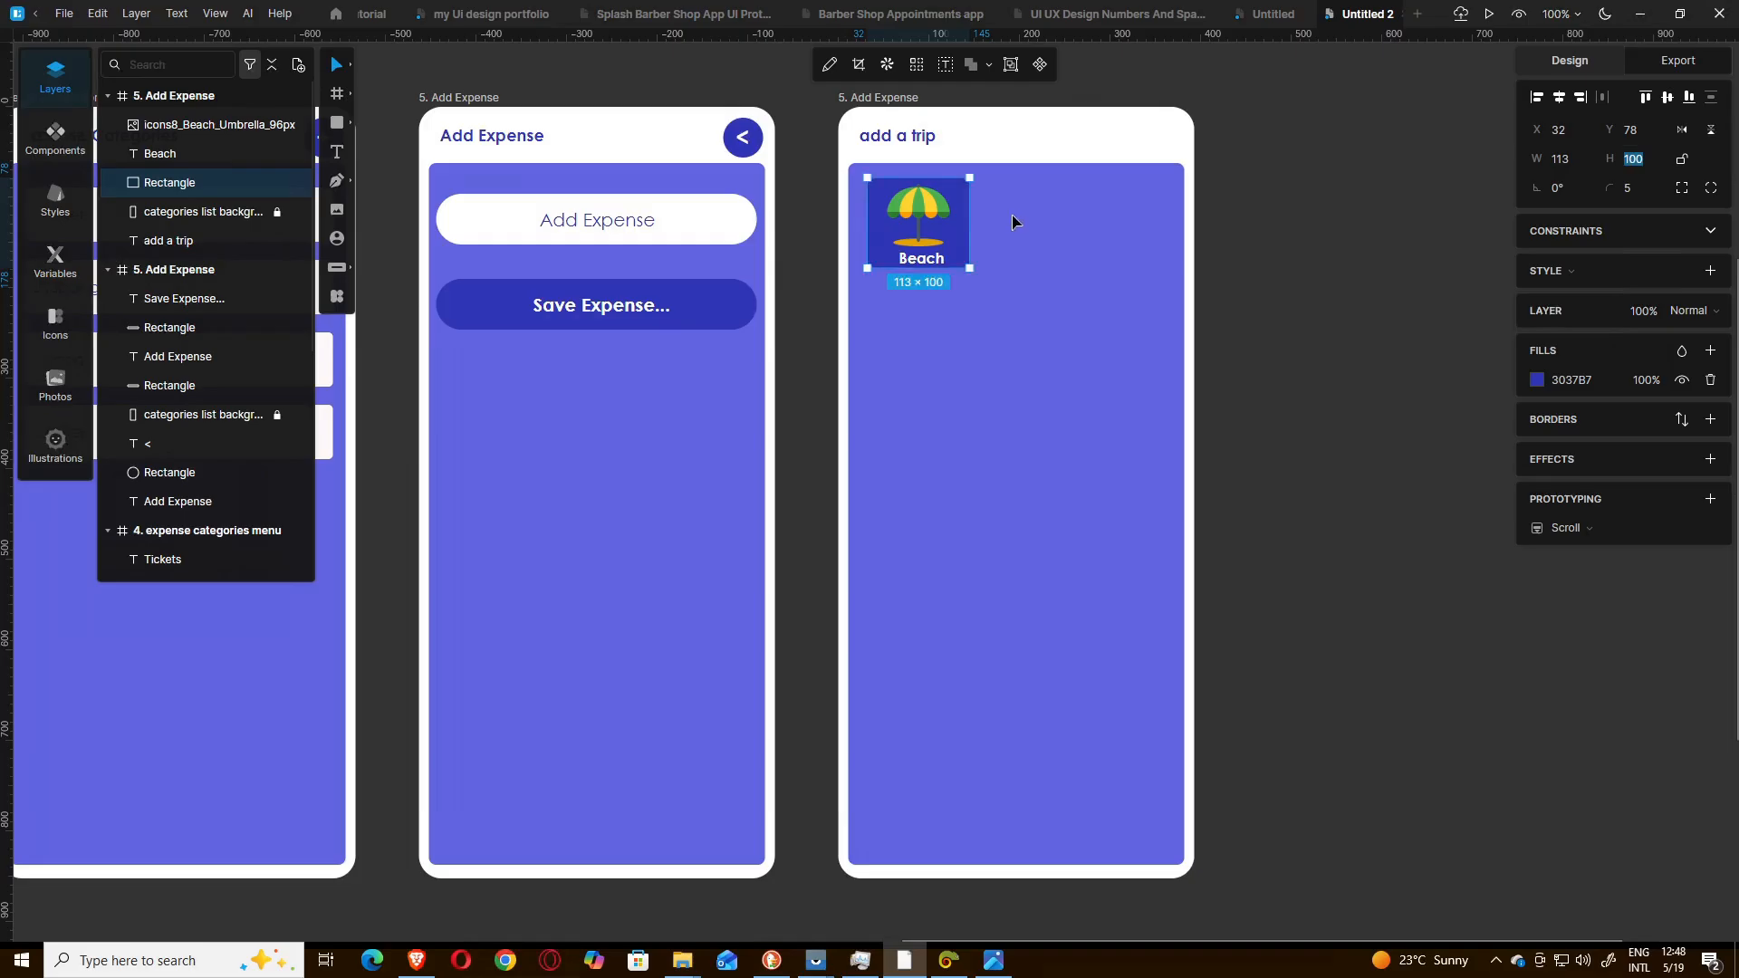
pyautogui.click(1269, 353)
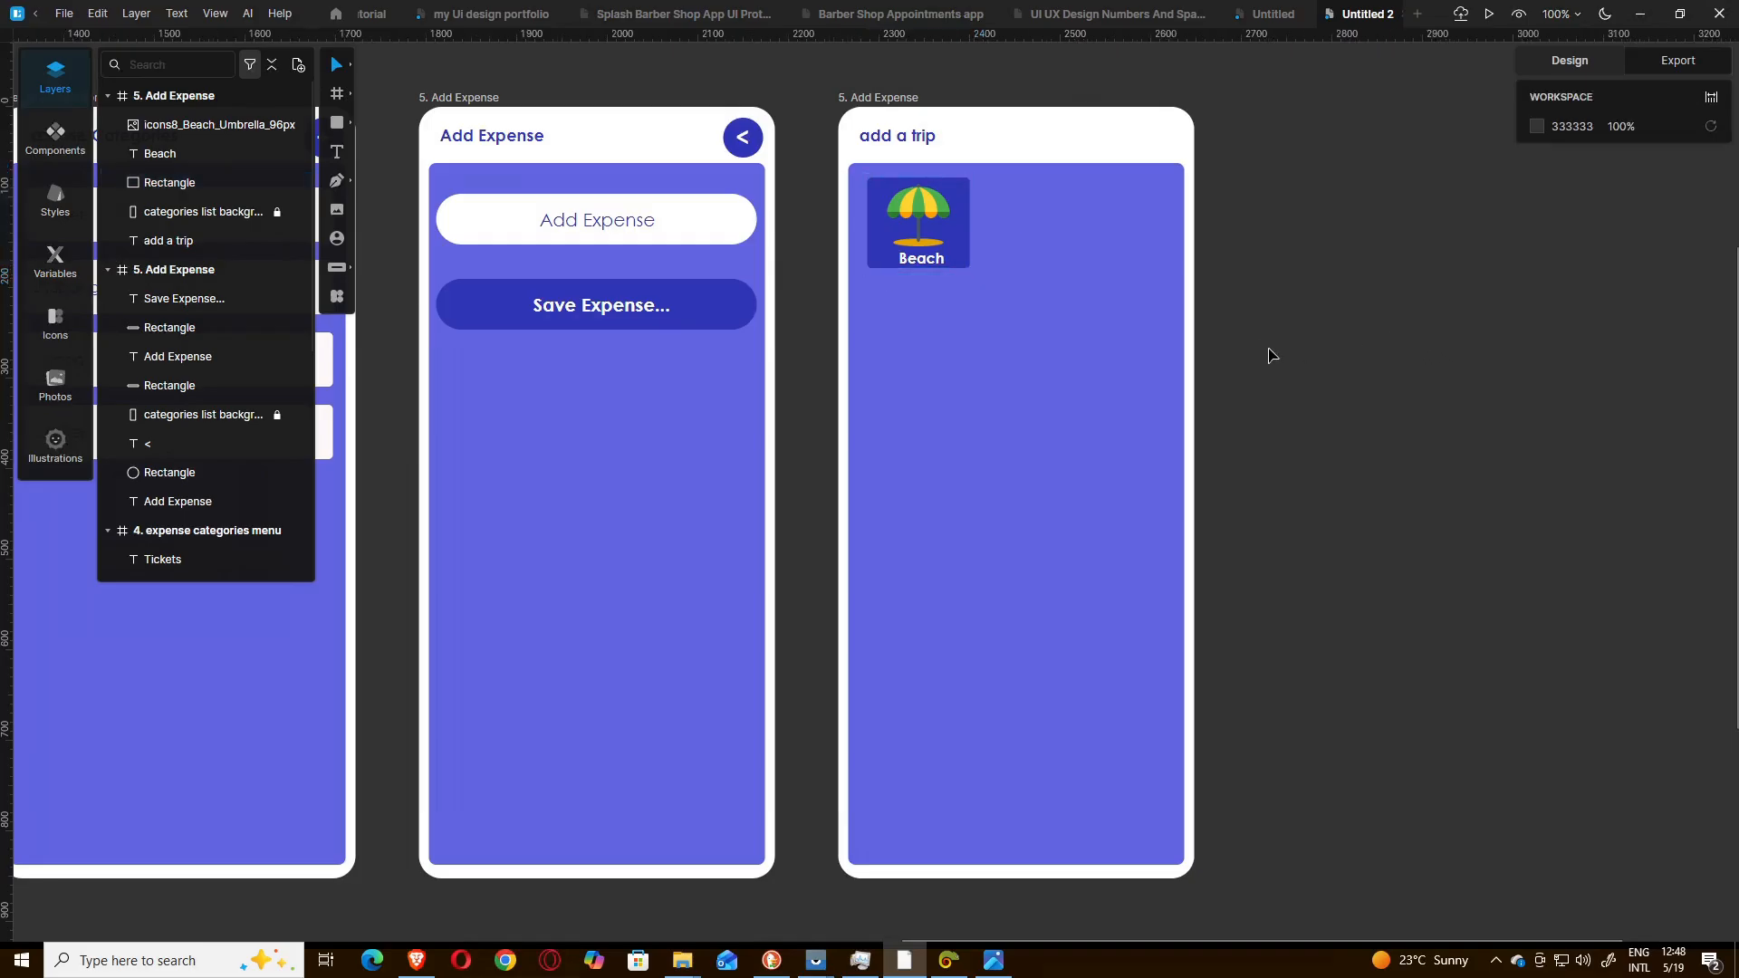
# - Nudge the Beach card's background down to Y 81, leaving the umbrella and label in place
pyautogui.click(951, 240)
pyautogui.press('Down')
pyautogui.press('Down')
pyautogui.press('Down')
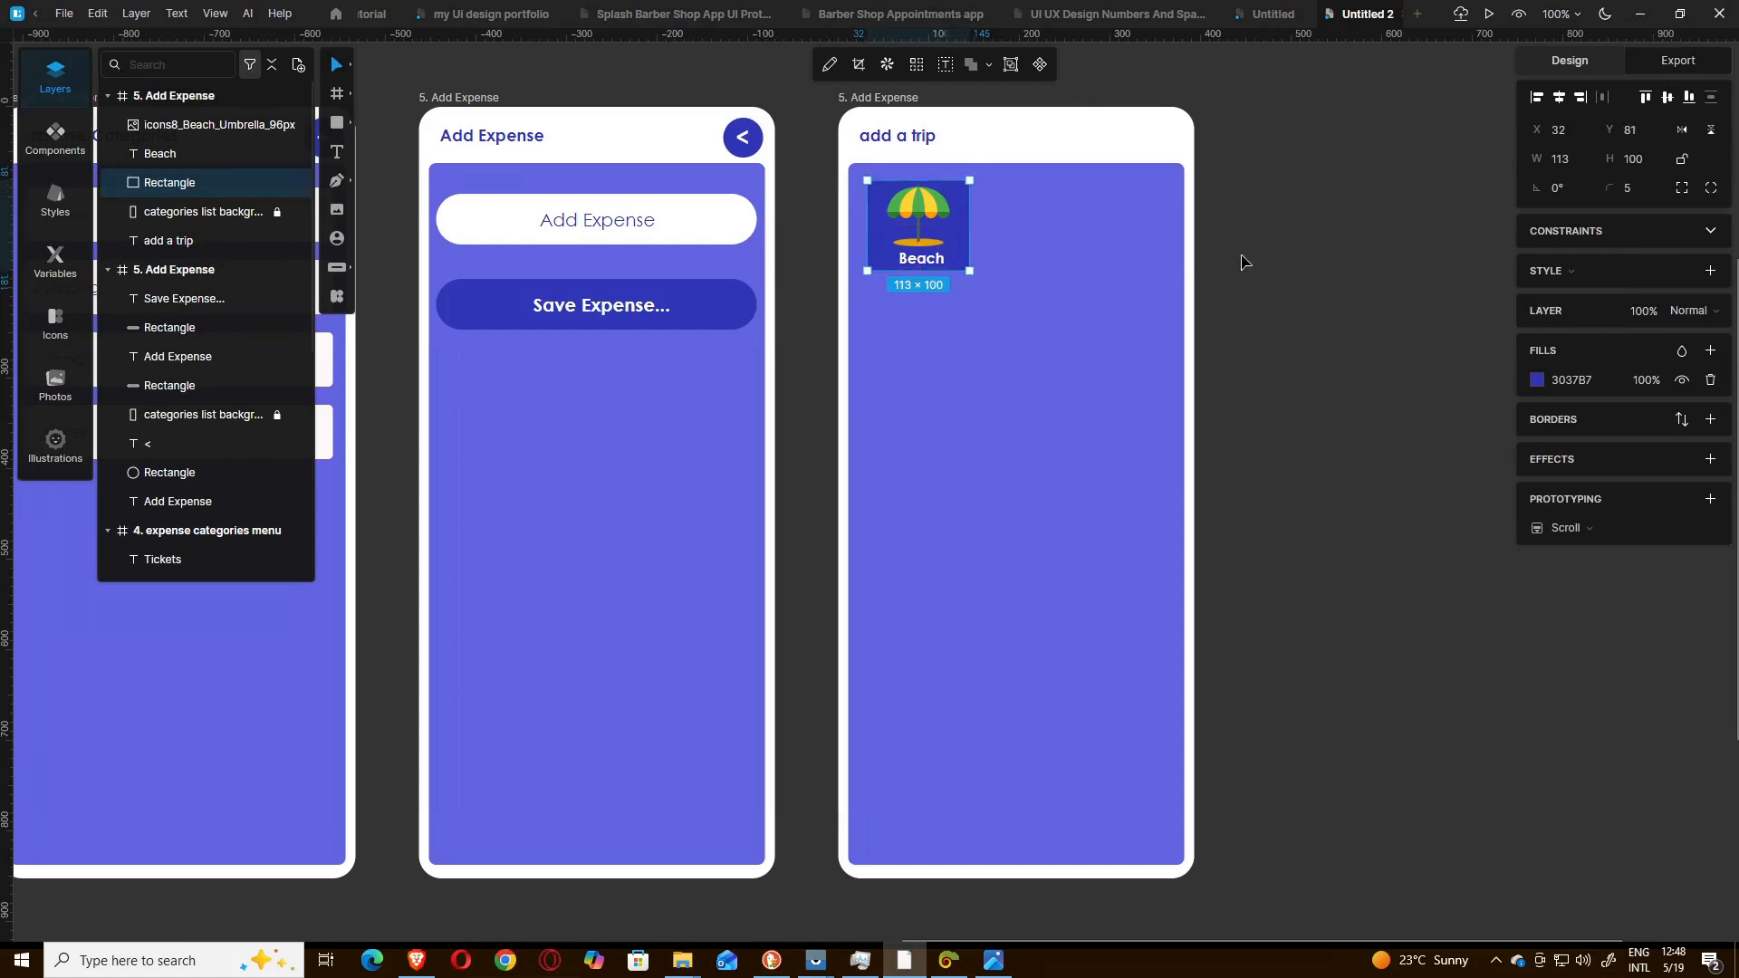
pyautogui.click(1377, 264)
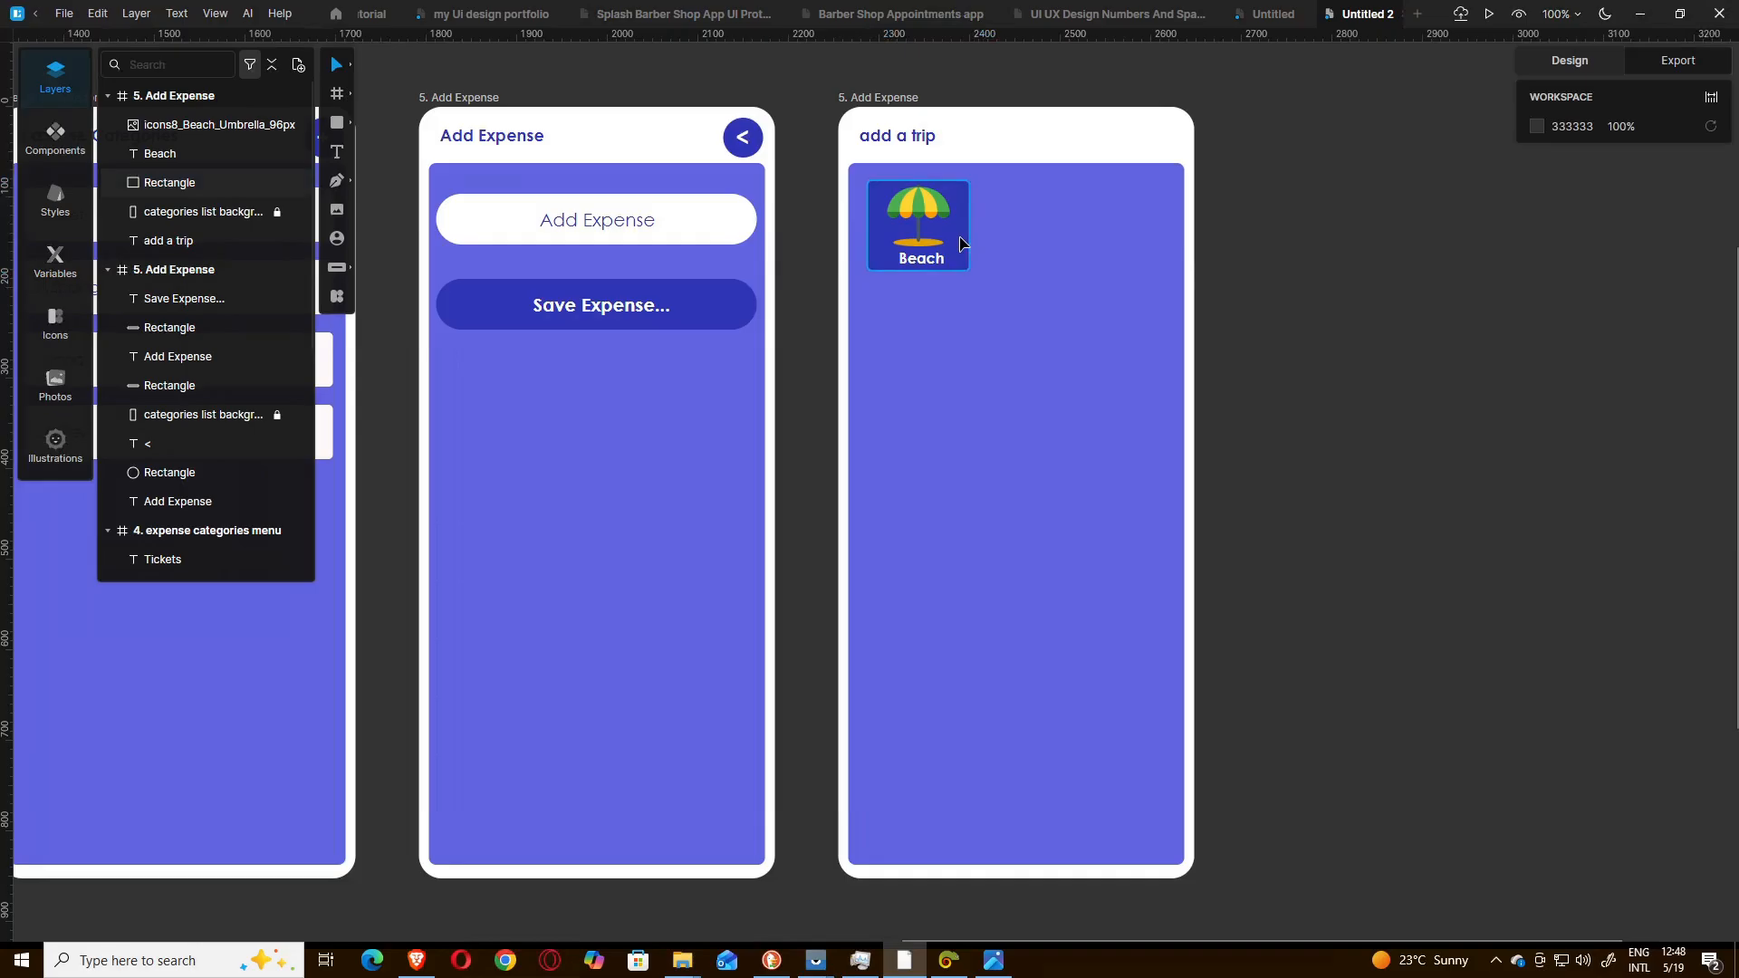
# - Nudge the "Beach" label 2 px left to centre it beneath the umbrella
pyautogui.click(924, 261)
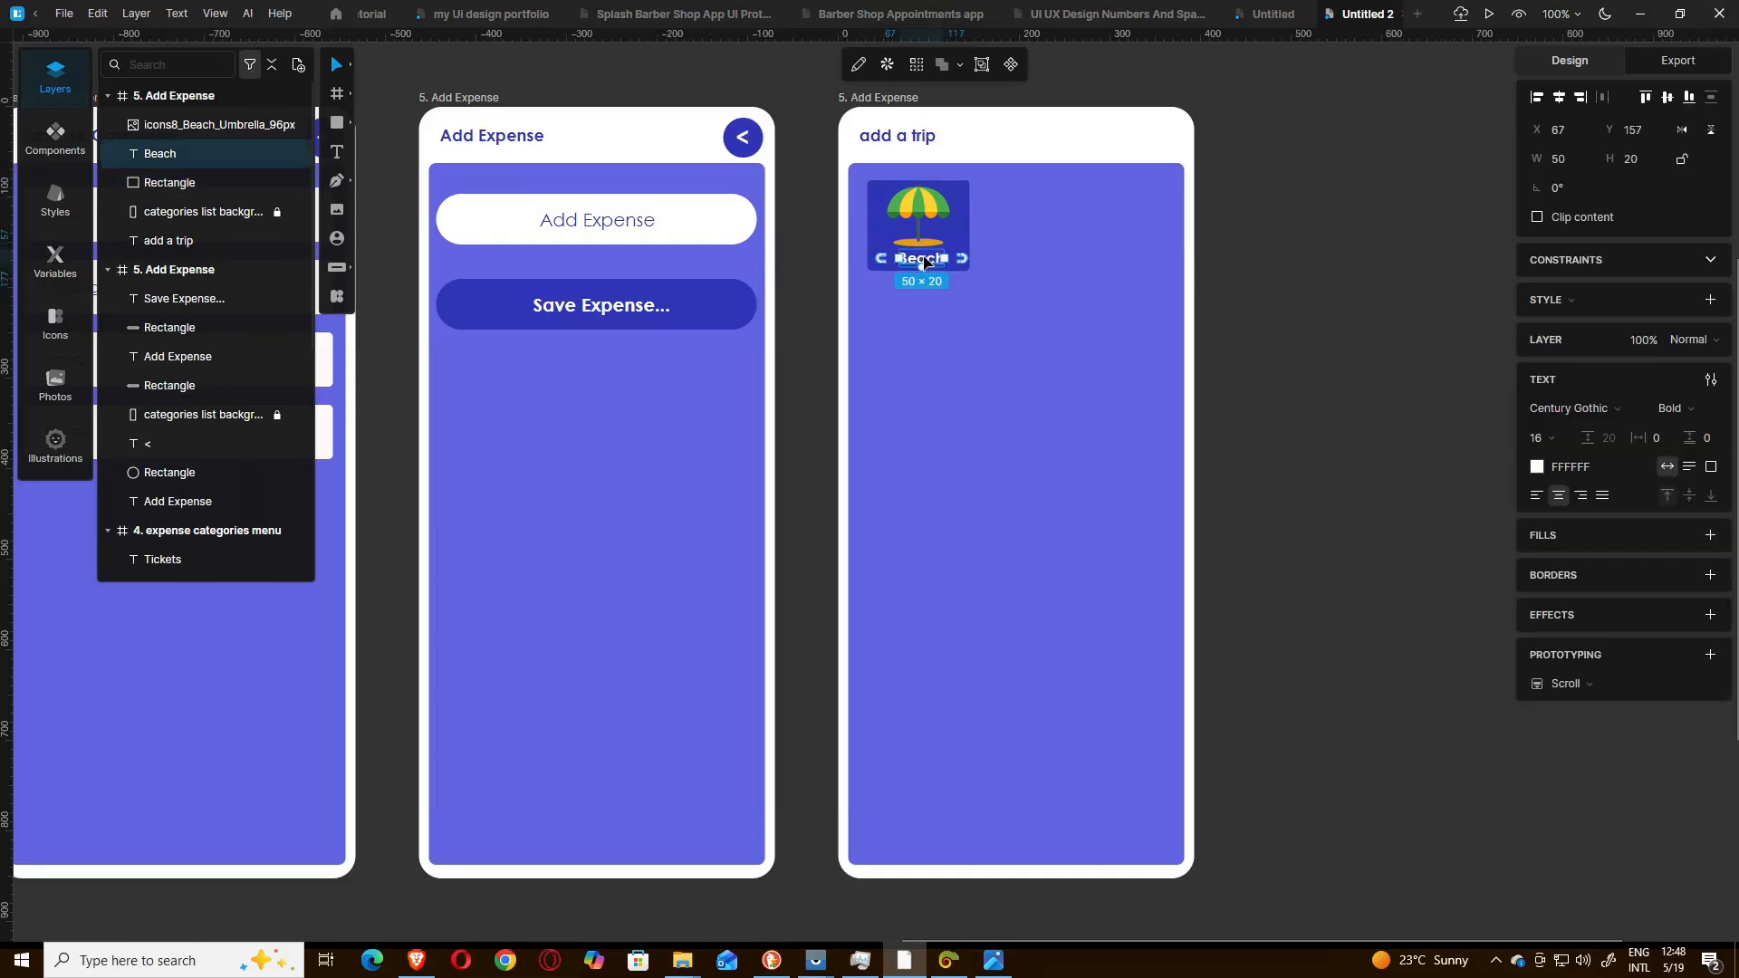
pyautogui.press('Left')
pyautogui.press('Left')
pyautogui.click(1014, 276)
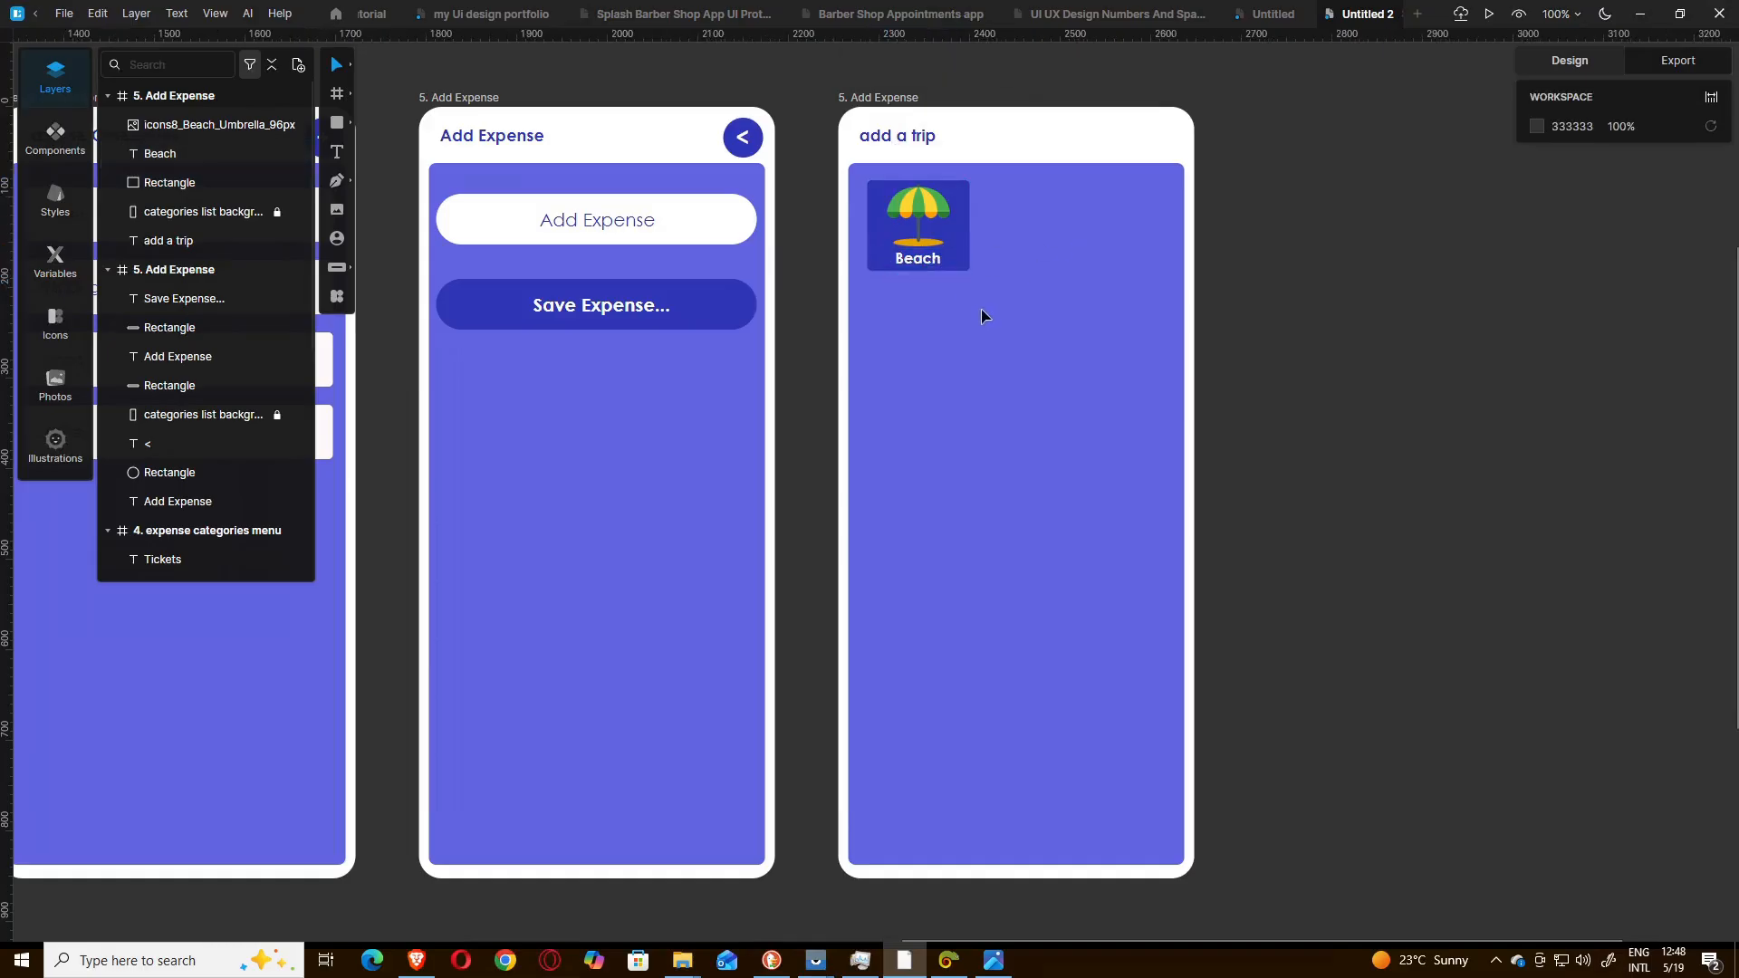
# - Move the whole Beach card to about X 21 and up 7 px, near the purple area's upper-left corner
pyautogui.moveTo(984, 316); pyautogui.dragTo(844, 174)
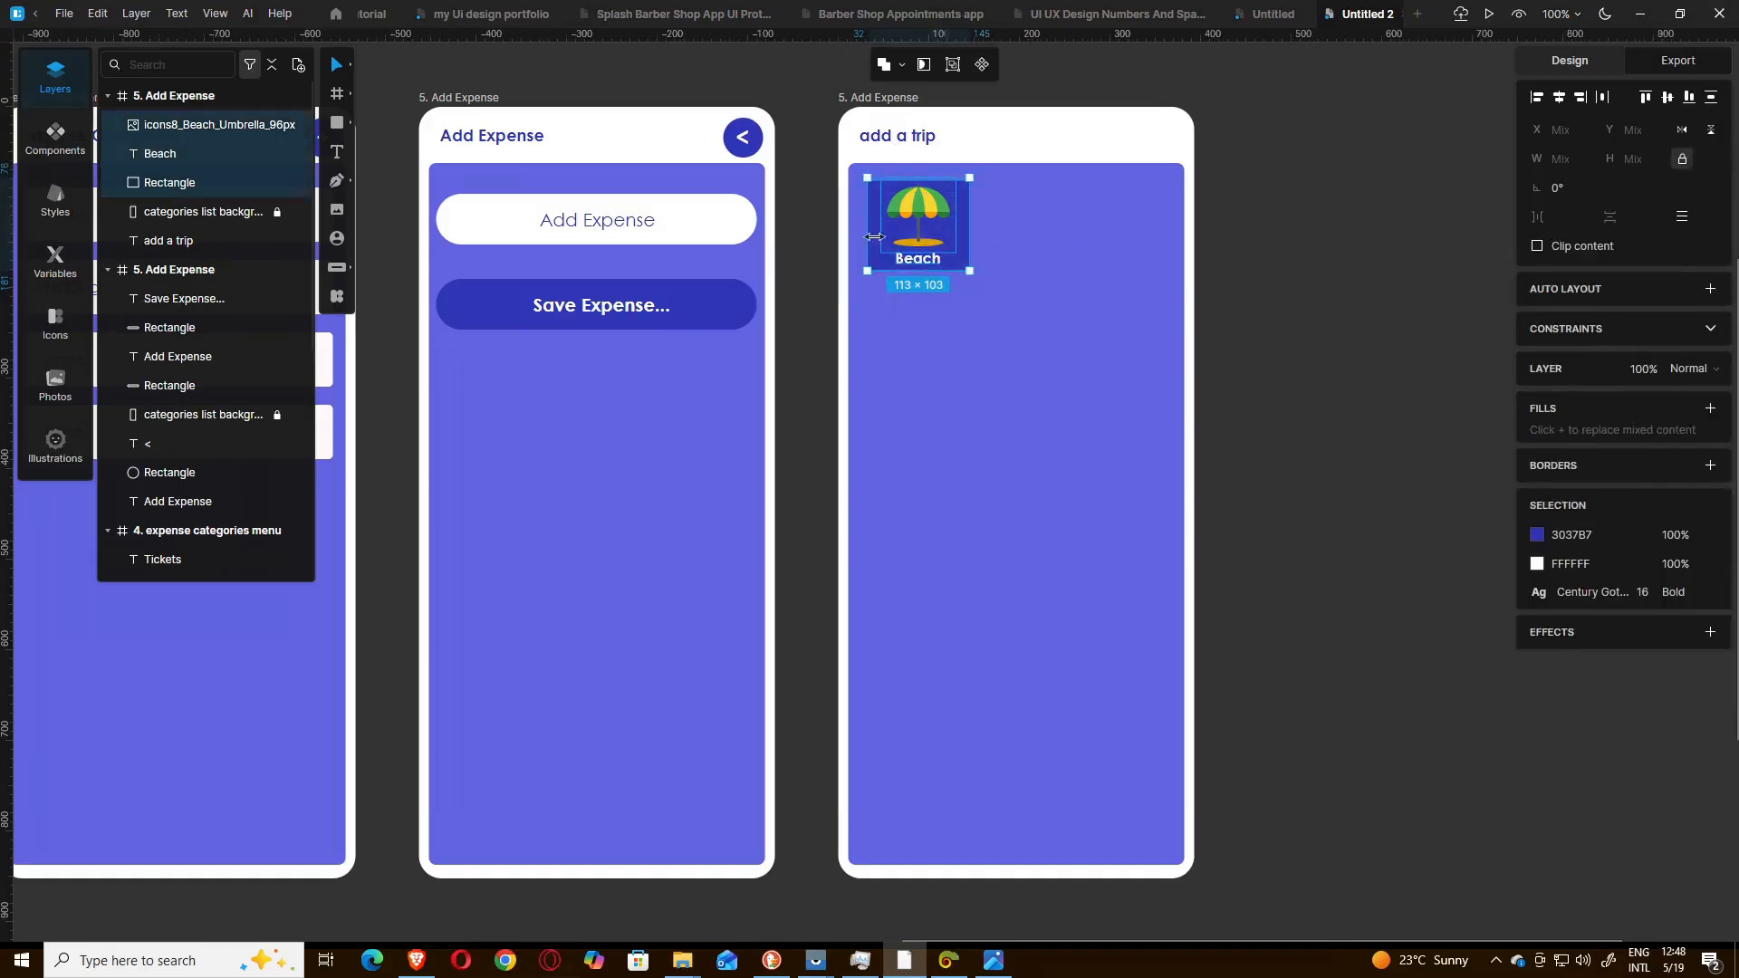
pyautogui.hotkey('shift', 'Left')
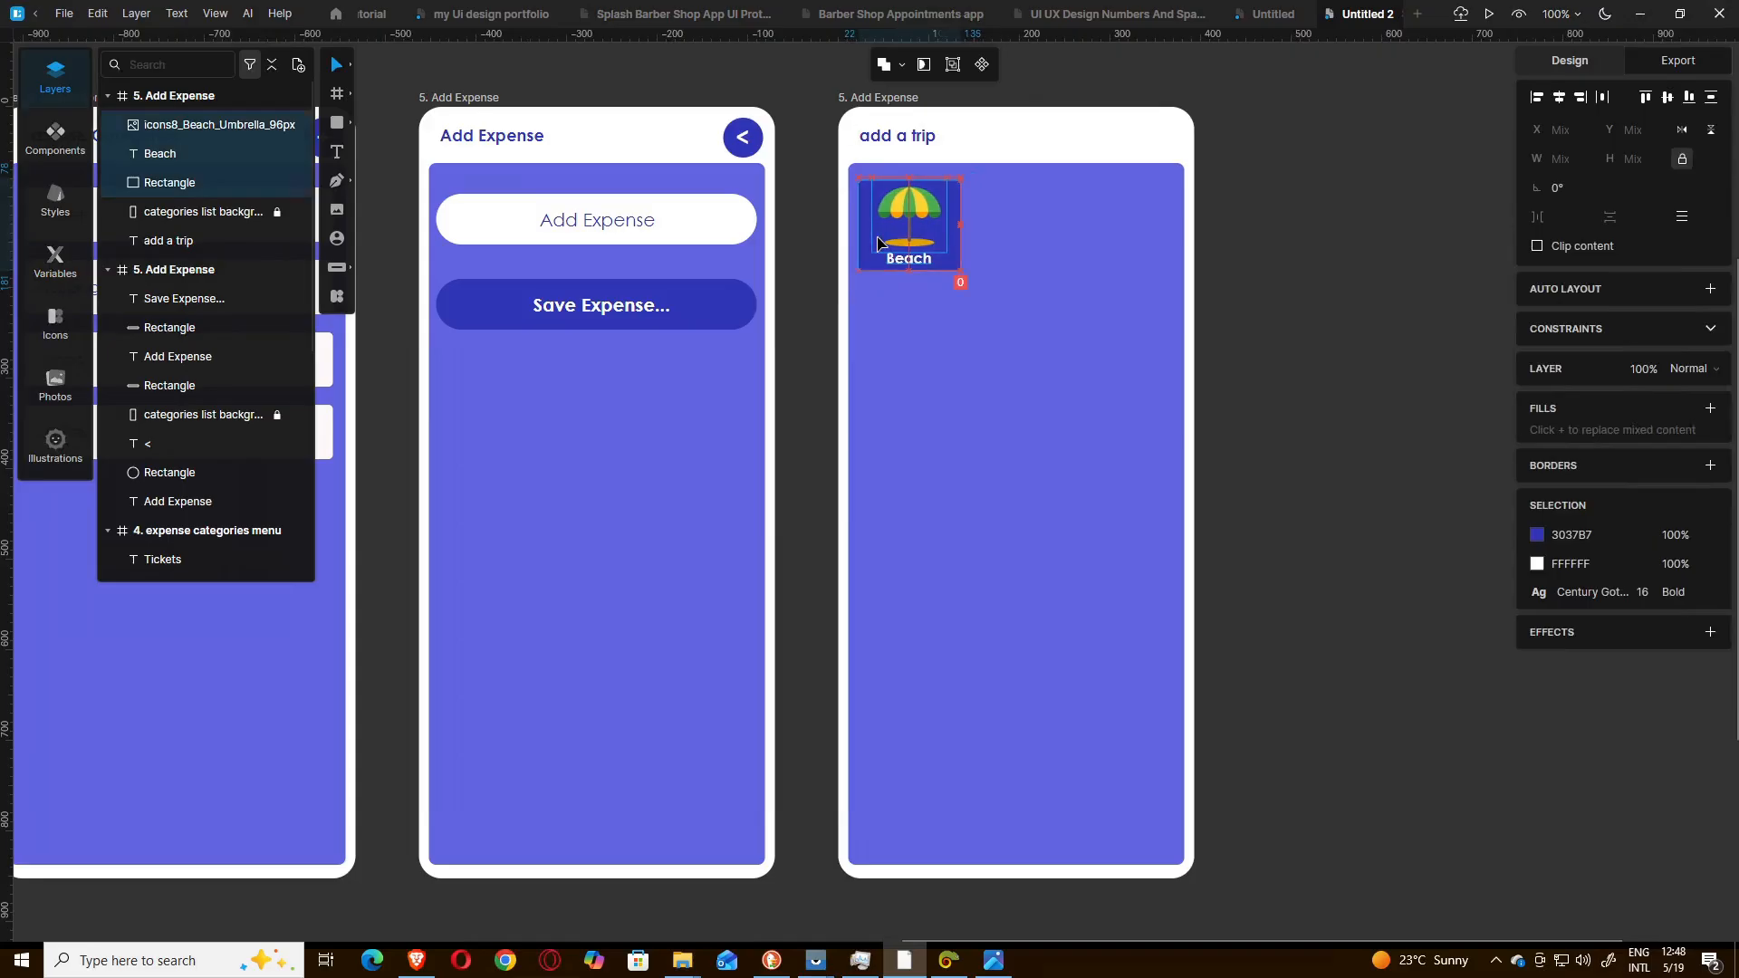
pyautogui.press('Up')
pyautogui.press('Up')
pyautogui.press('Up')
pyautogui.press('Up')
pyautogui.press('Up')
pyautogui.press('Up')
pyautogui.press('Up')
pyautogui.press('Up')
pyautogui.press('Left')
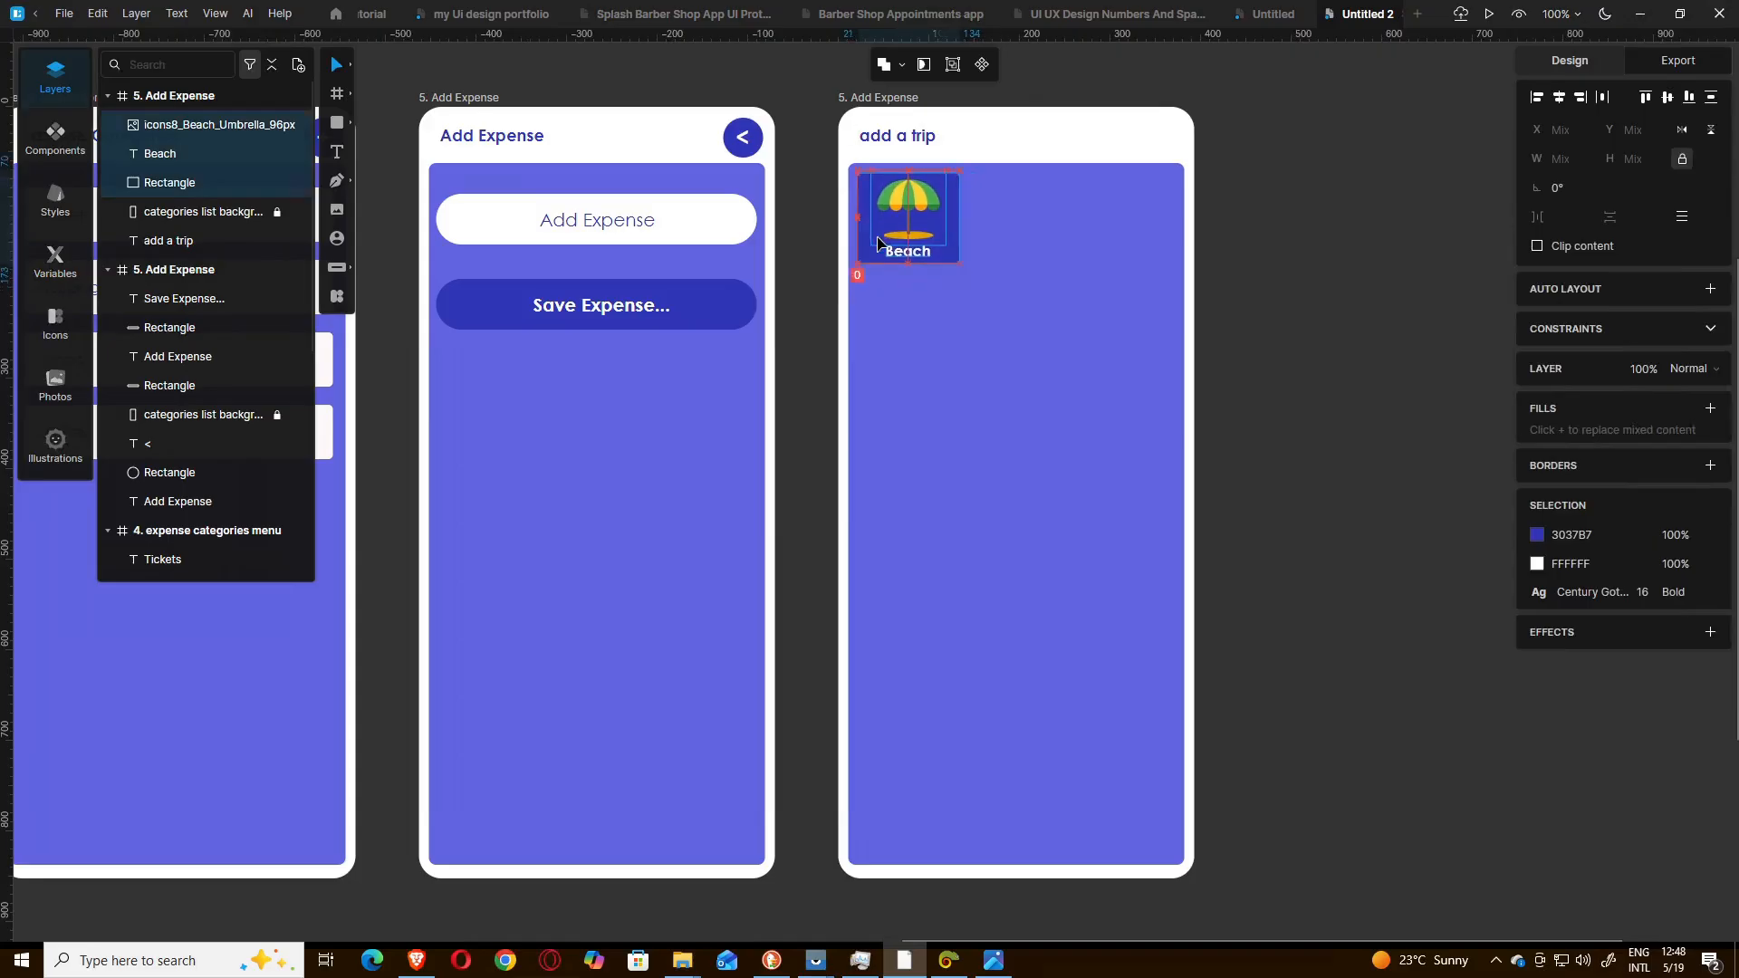
pyautogui.press('Down')
pyautogui.click(942, 371)
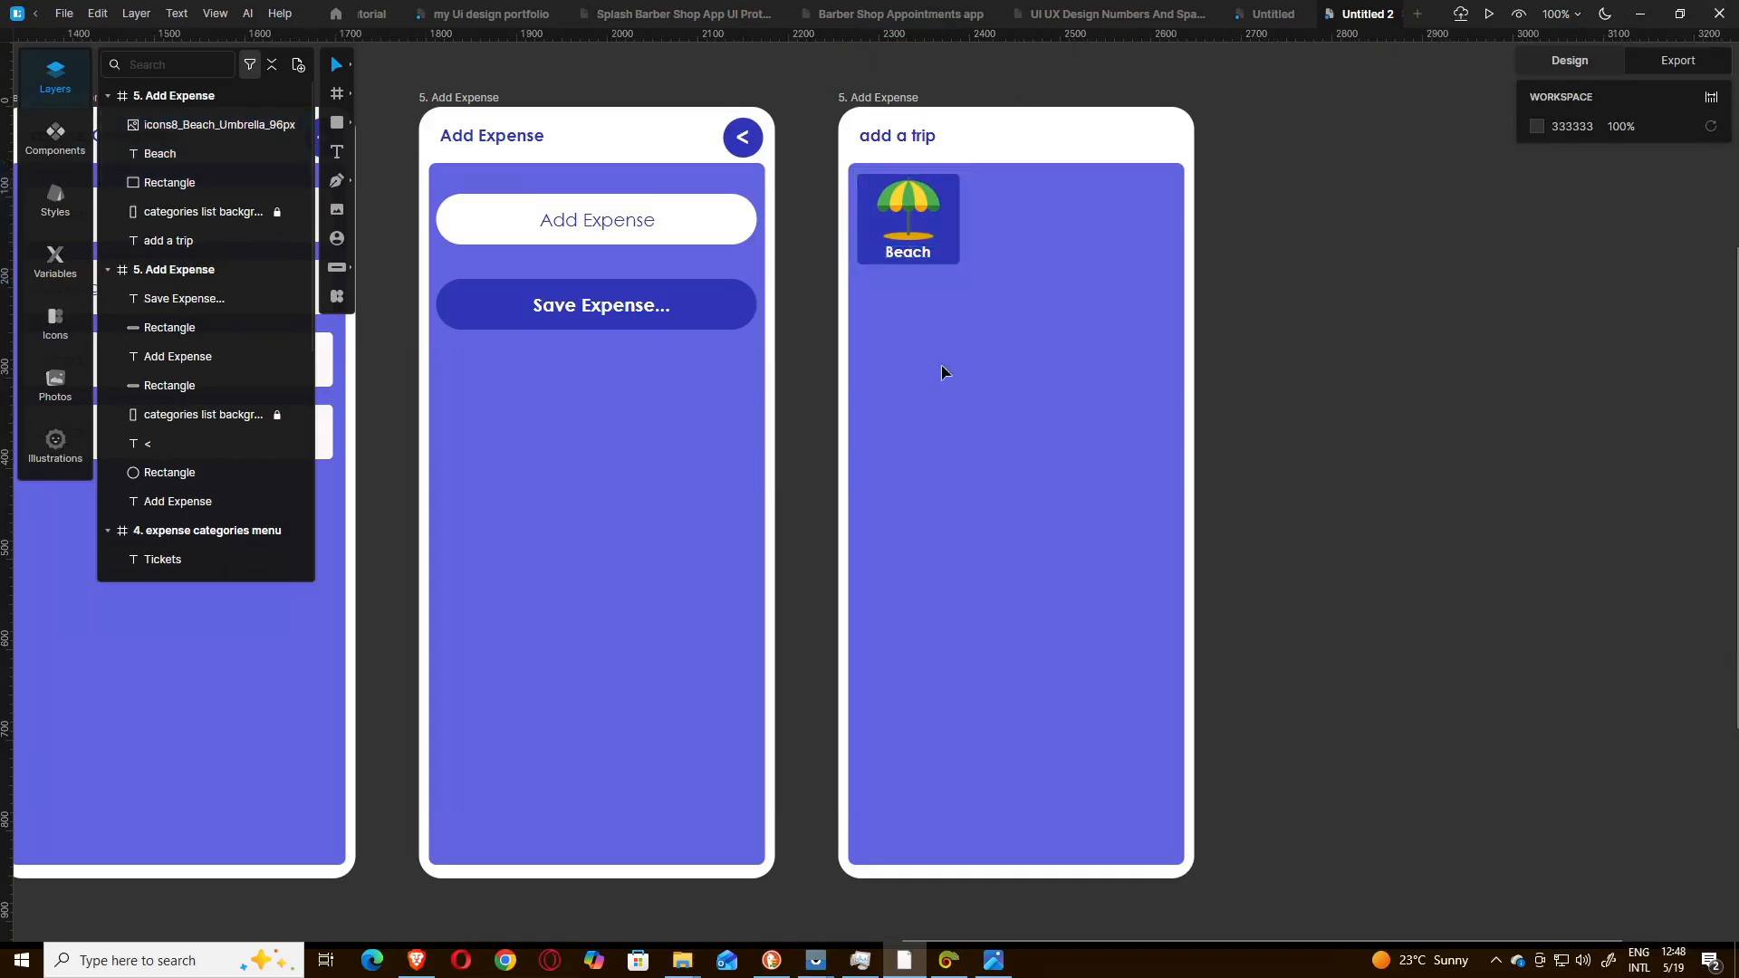
# - Duplicate the Beach card twice to form an evenly spaced row of three, following the reference mockup
pyautogui.click(1000, 964)
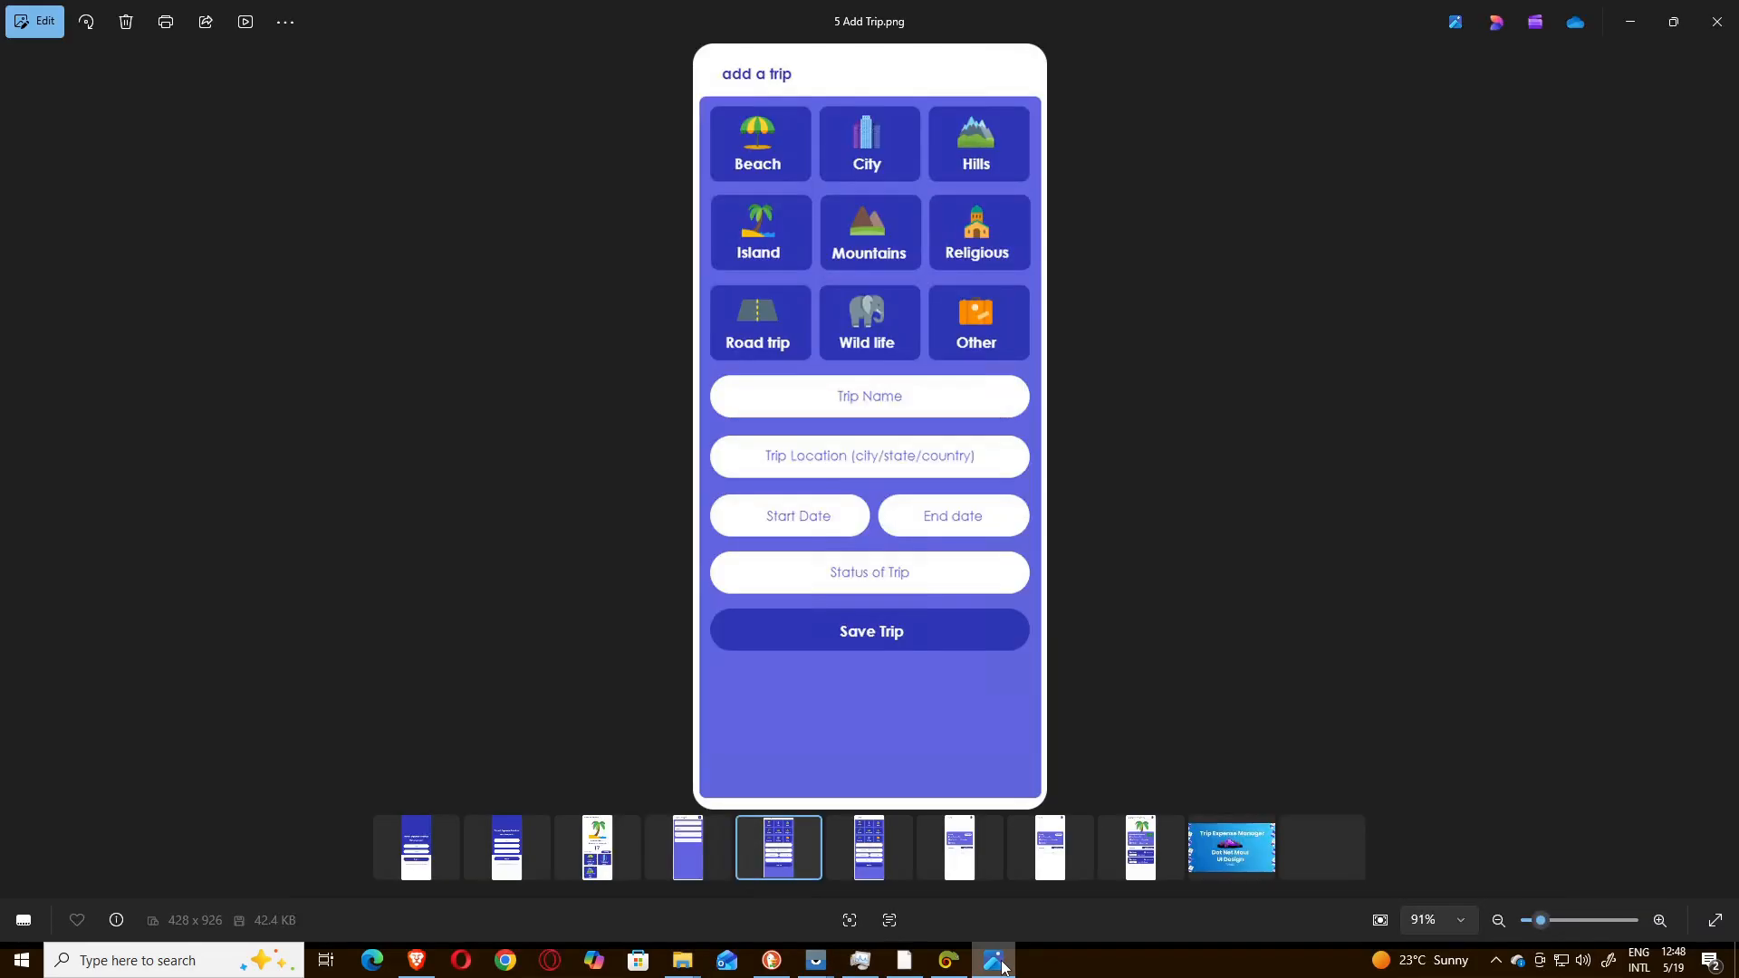
pyautogui.click(1001, 964)
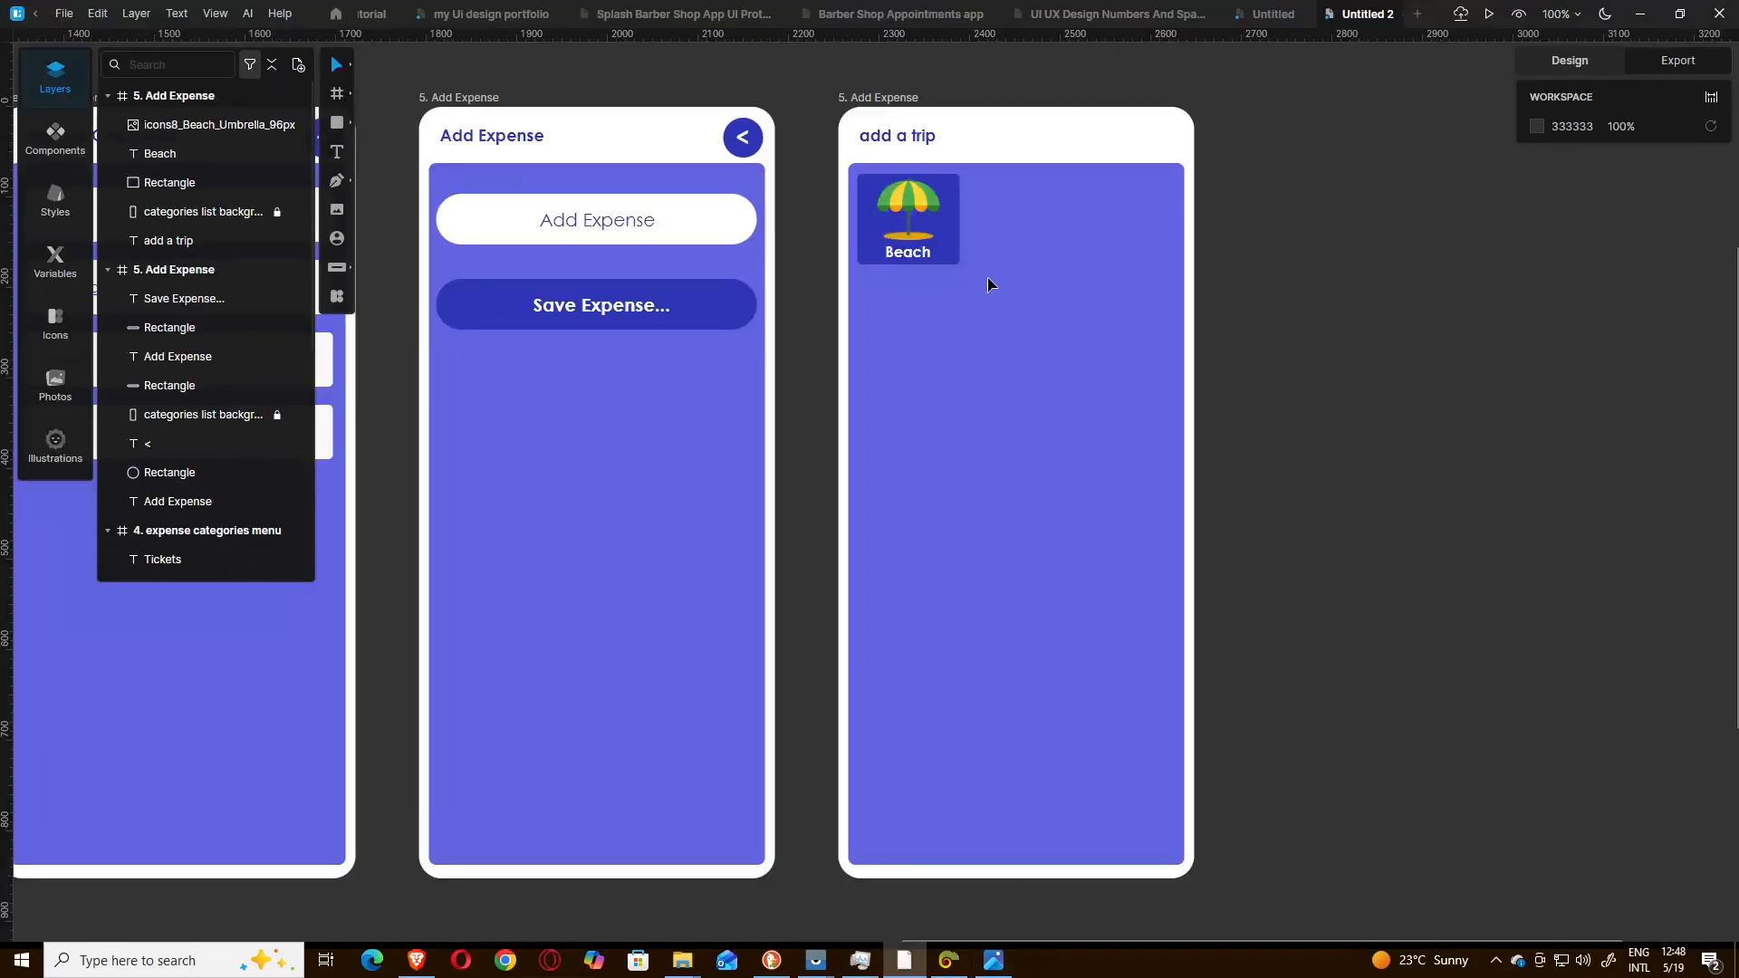
pyautogui.moveTo(996, 286); pyautogui.dragTo(847, 169)
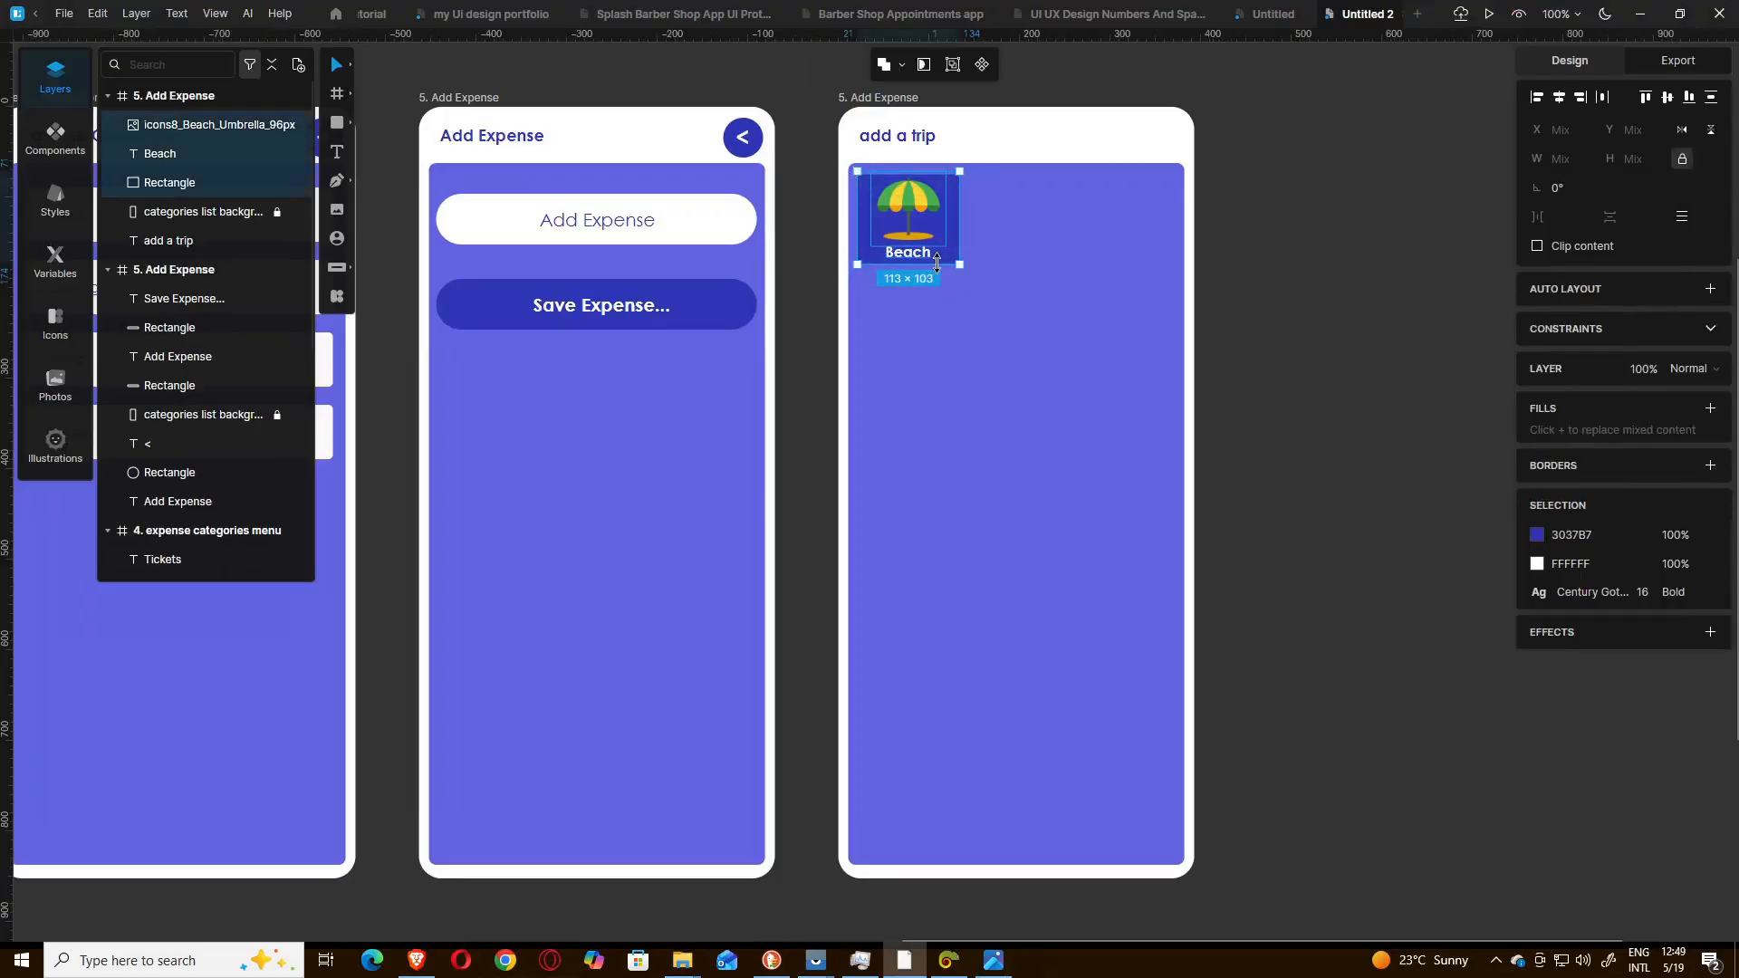
pyautogui.hotkey('ctrl', 'd')
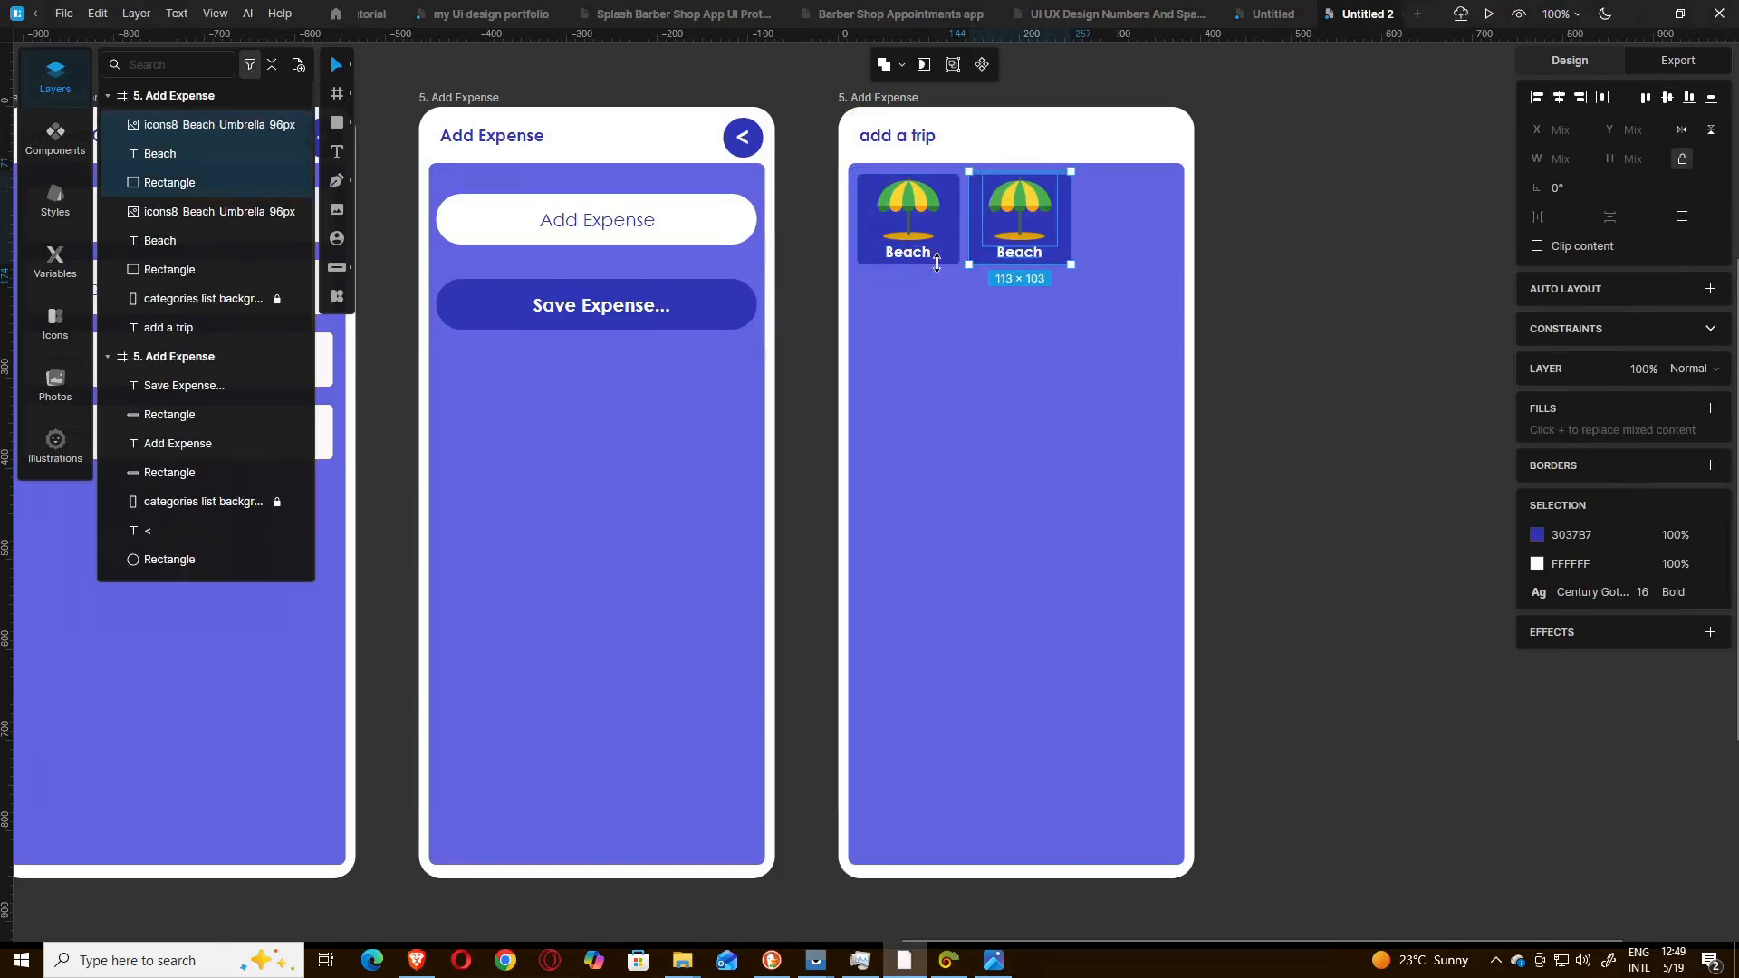
pyautogui.hotkey('ctrl', 'd')
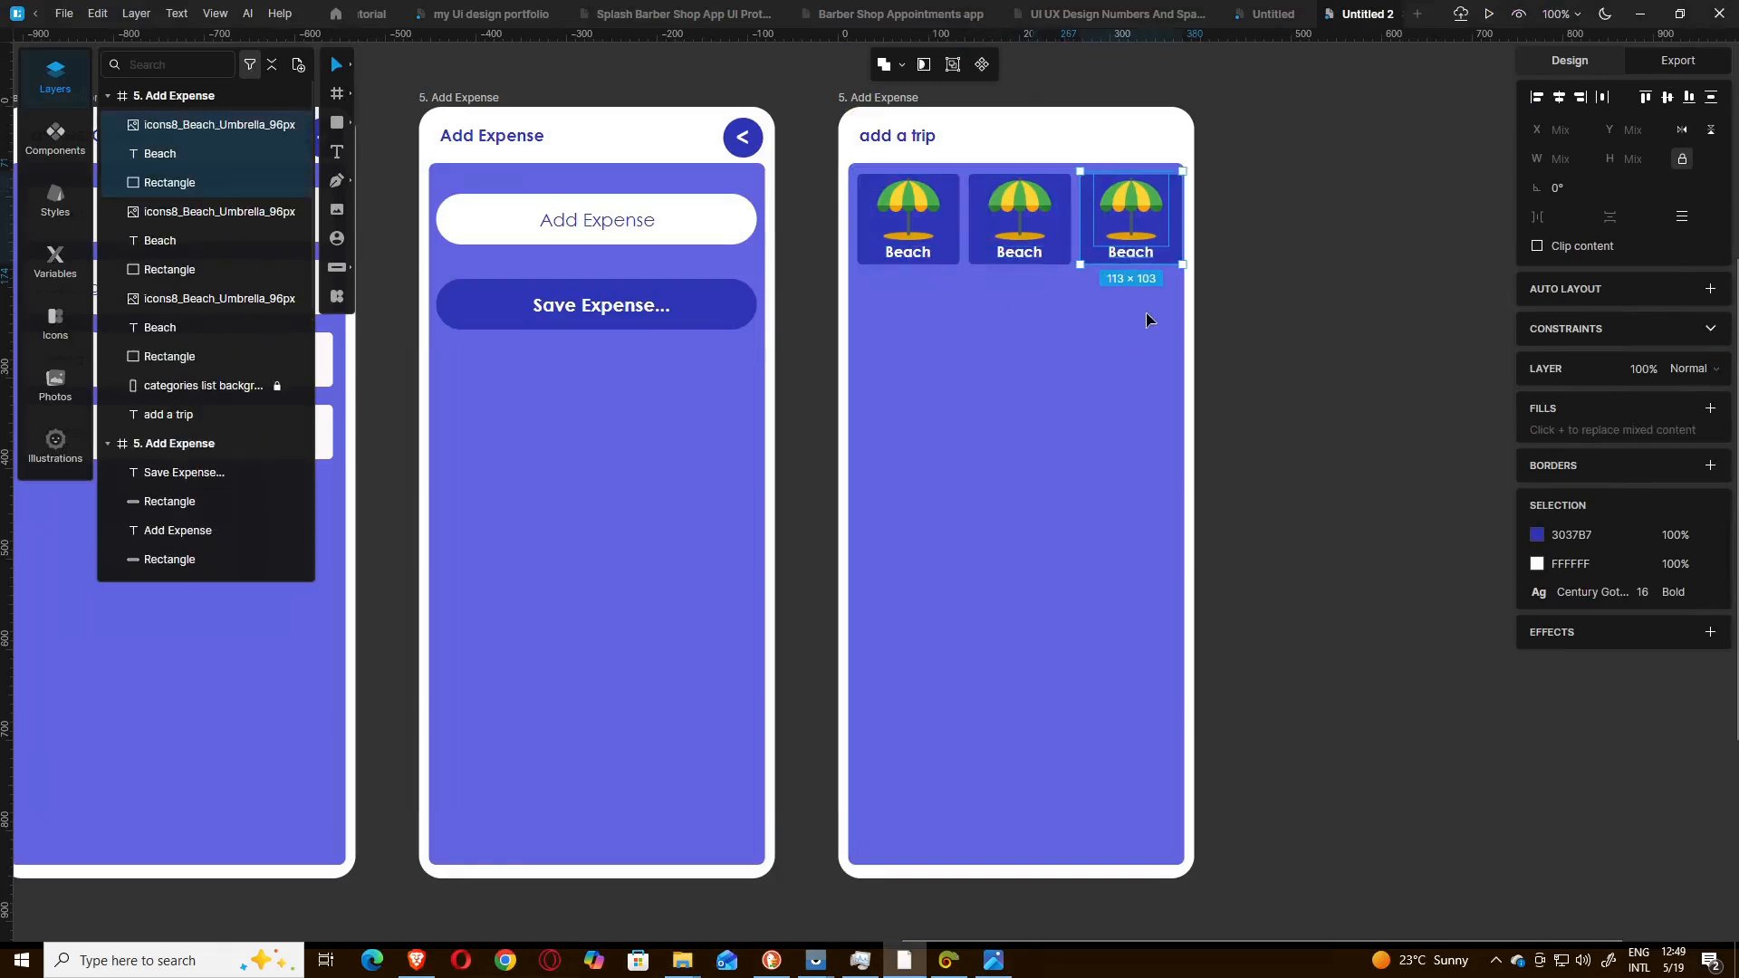
# - Move the row of three cards to about X 17 so it sits centred in the purple area
pyautogui.moveTo(1146, 320); pyautogui.dragTo(876, 218)
pyautogui.press('Left')
pyautogui.press('Left')
pyautogui.press('Left')
pyautogui.press('Left')
pyautogui.press('Left')
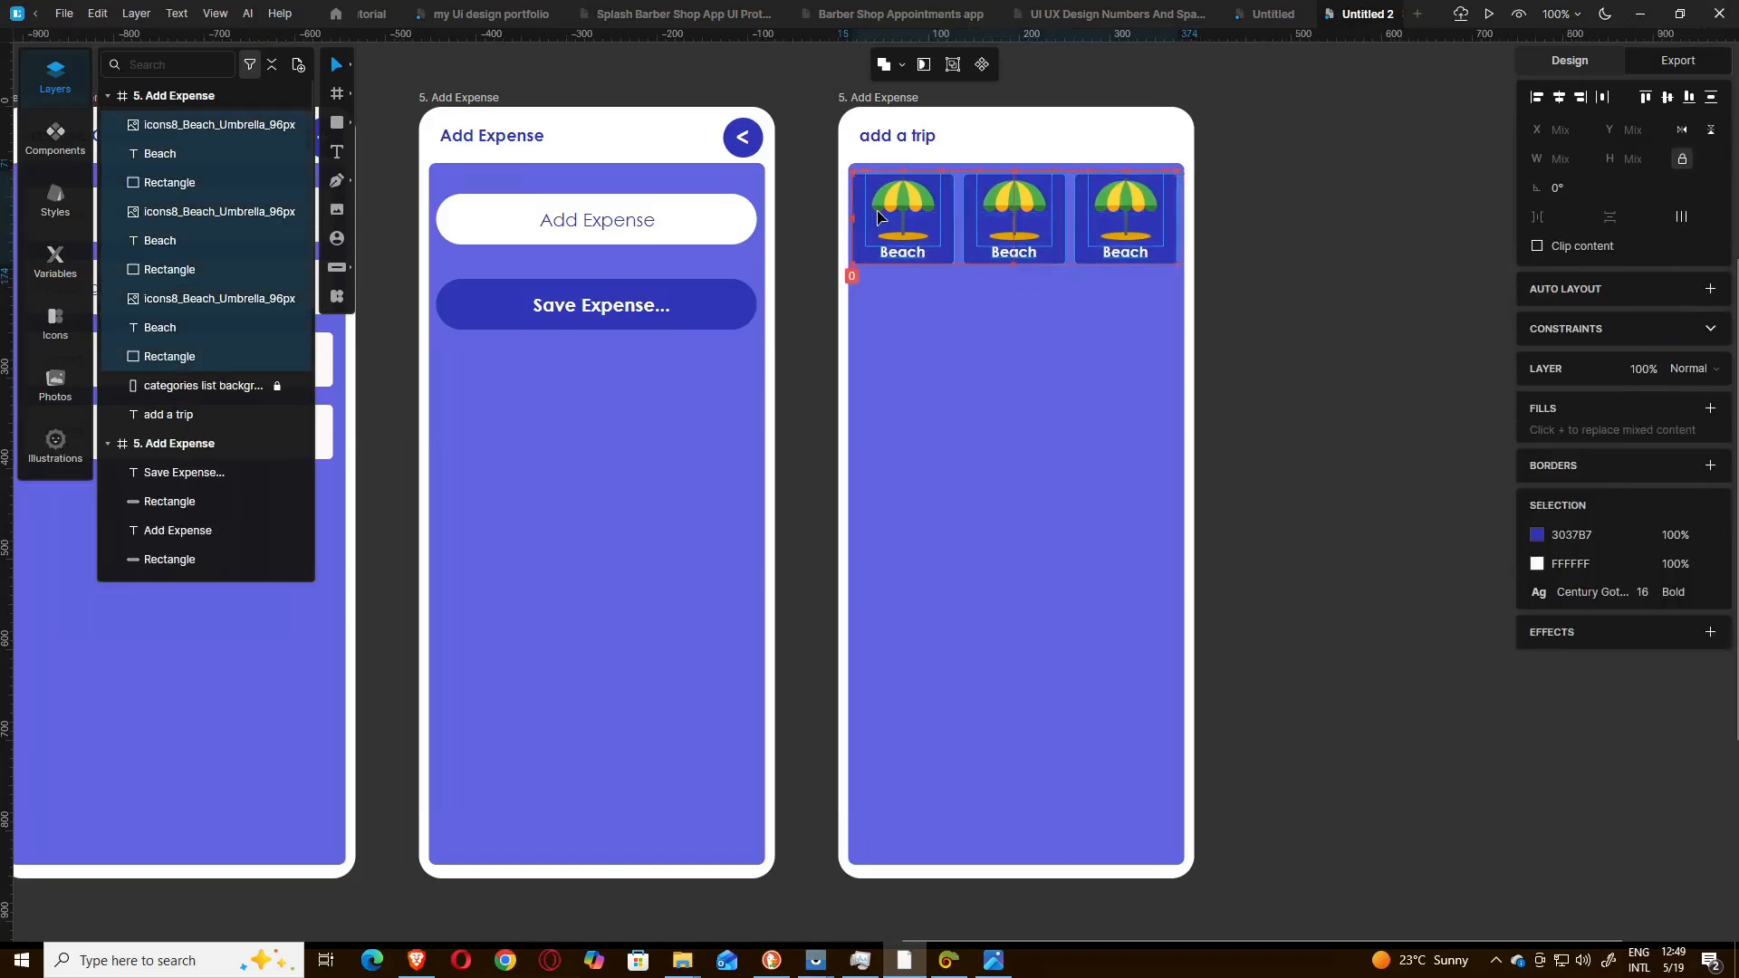
pyautogui.press('Right')
pyautogui.press('Right')
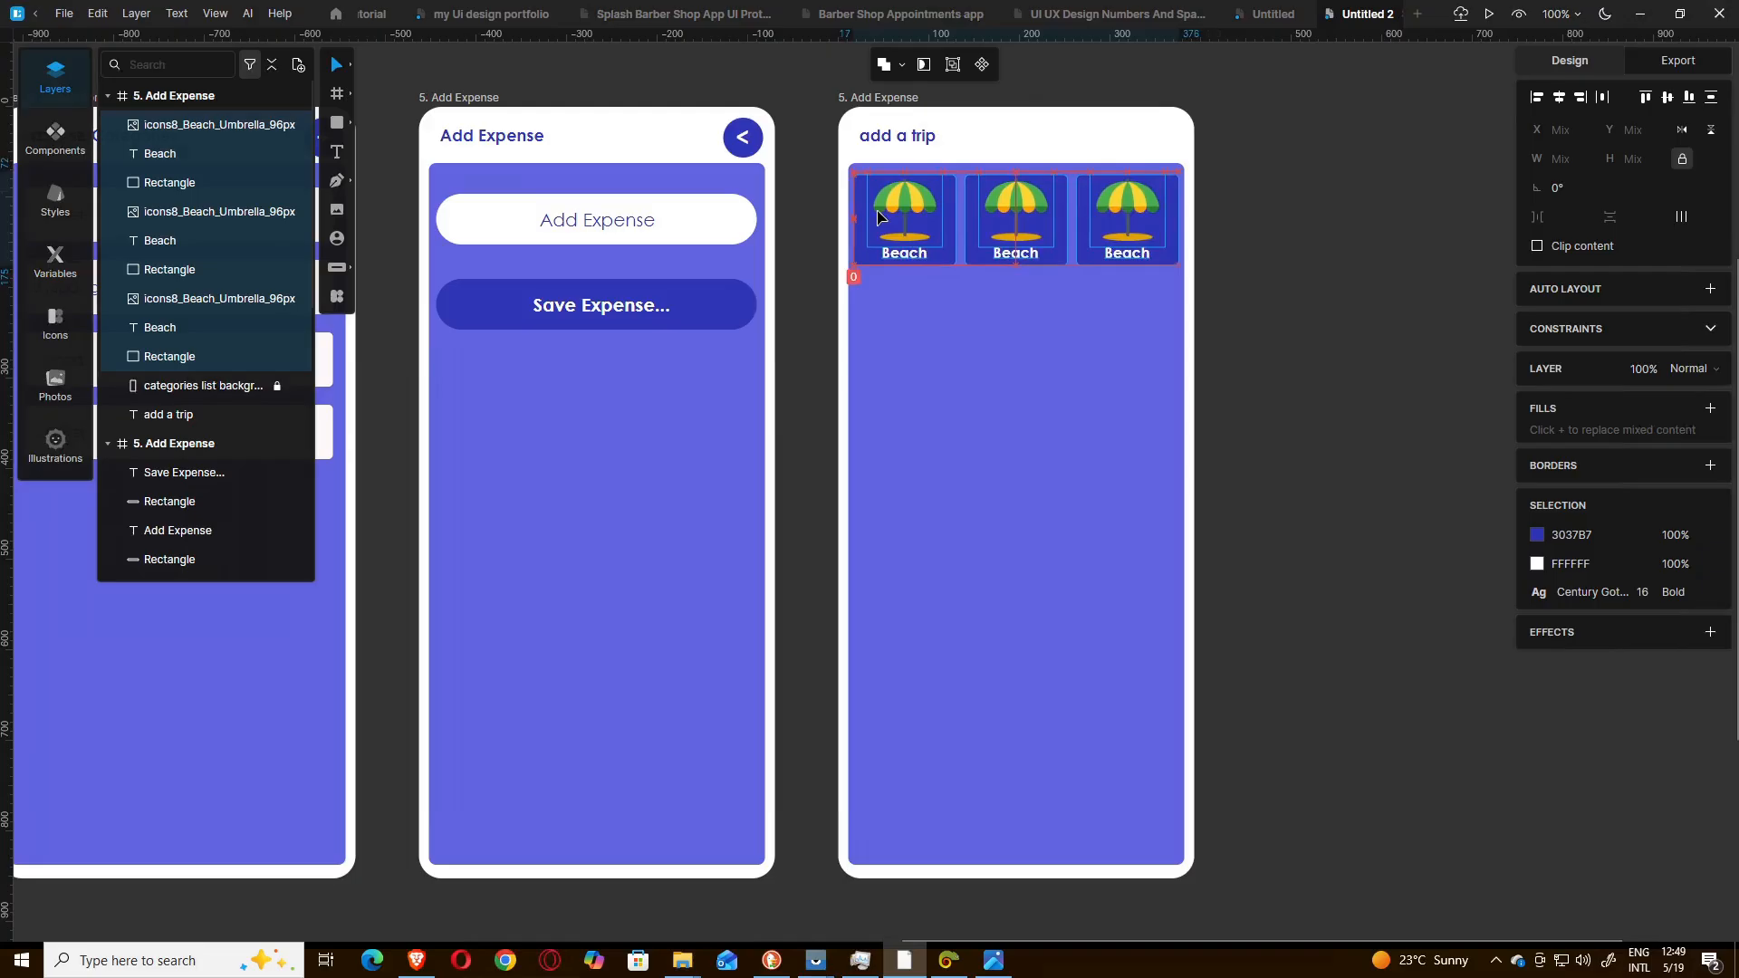
pyautogui.press('Up')
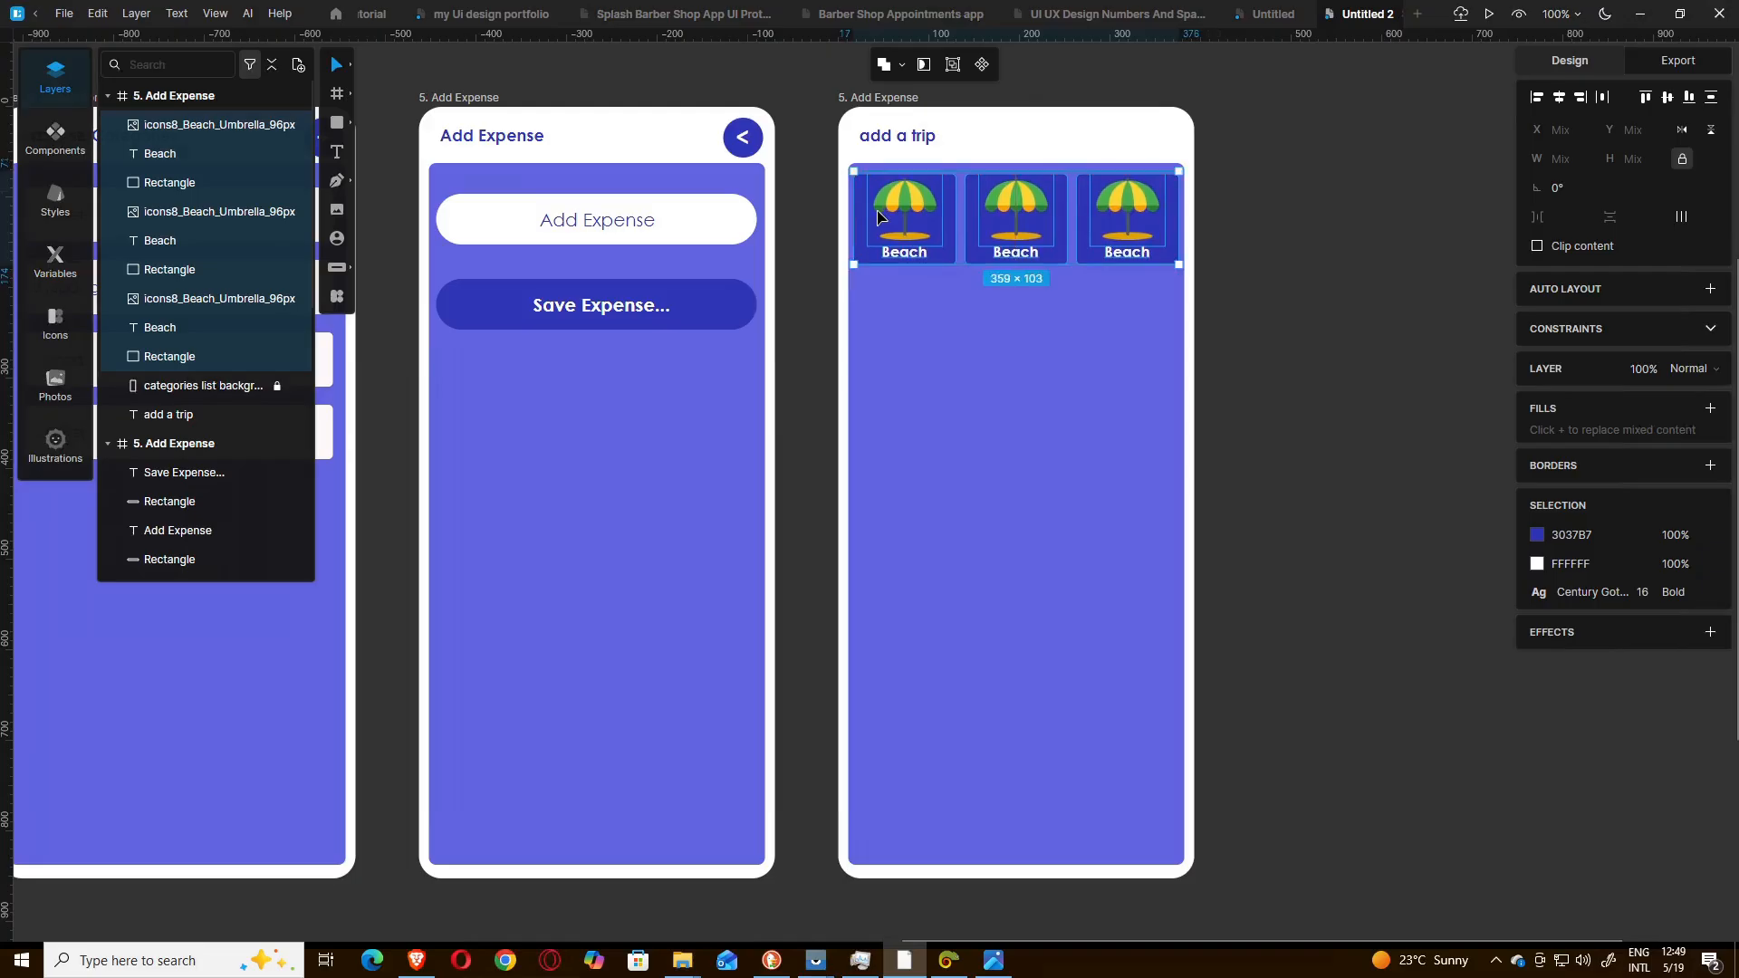
# - Paste a copy of the three-card row and align it directly beneath the first row with a small gap of about 11 px
pyautogui.rightClick(893, 319)
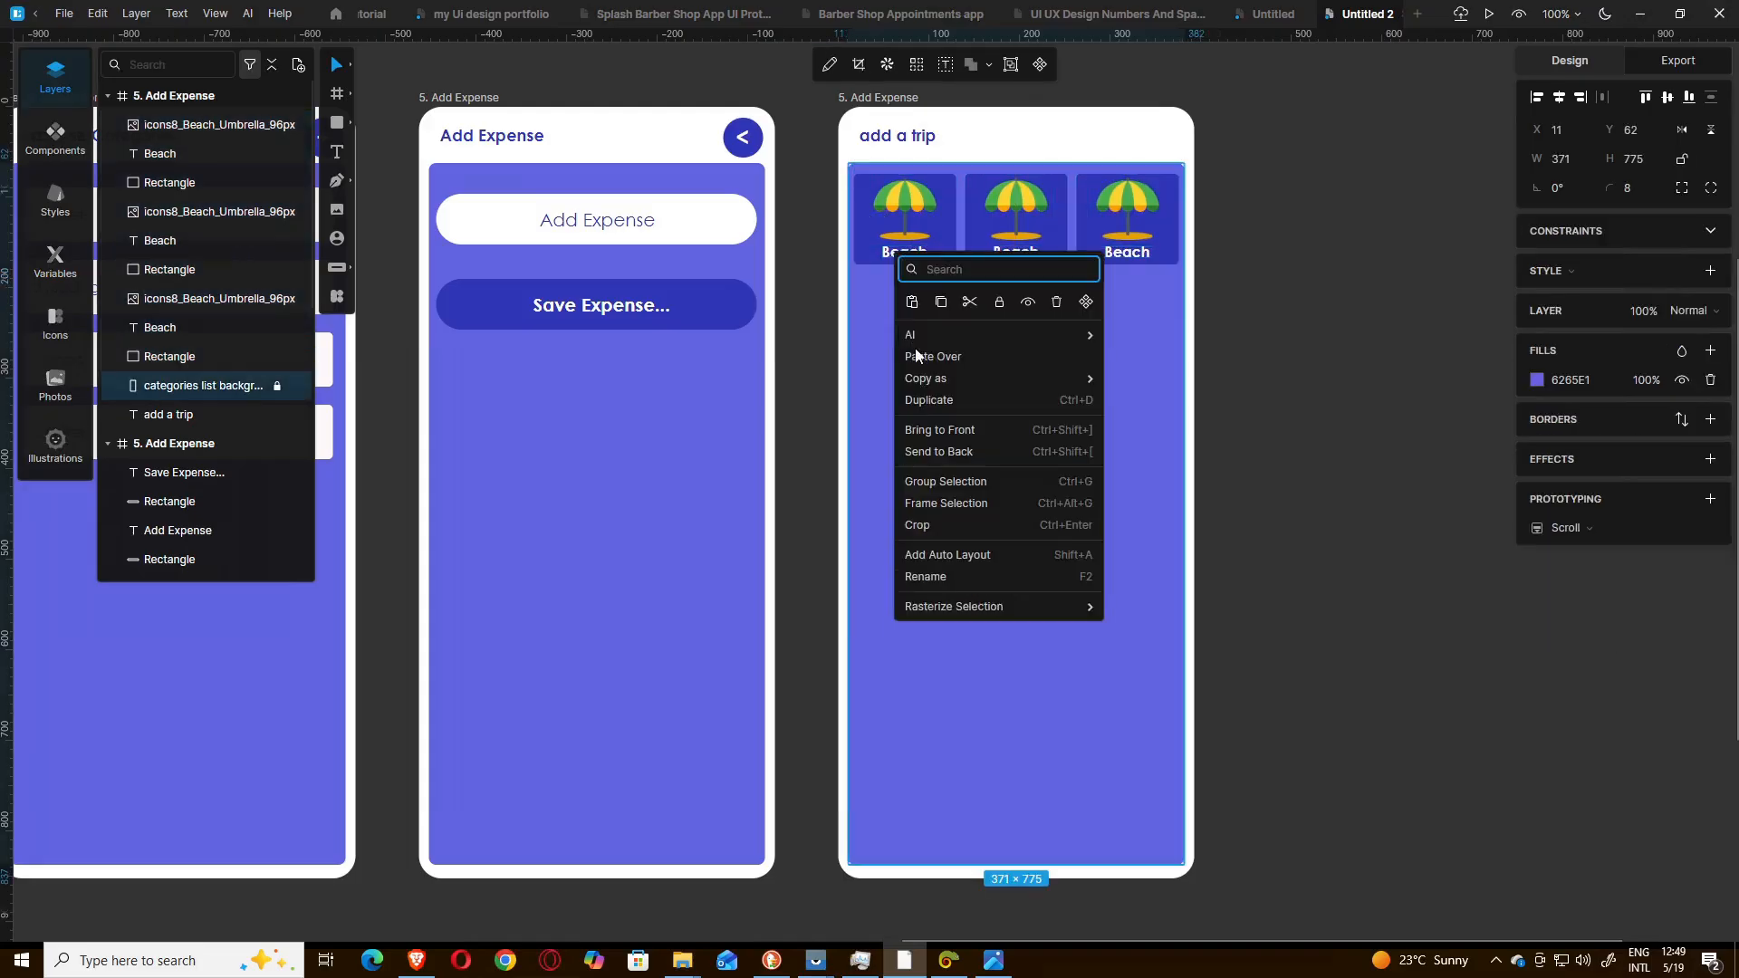
pyautogui.click(912, 306)
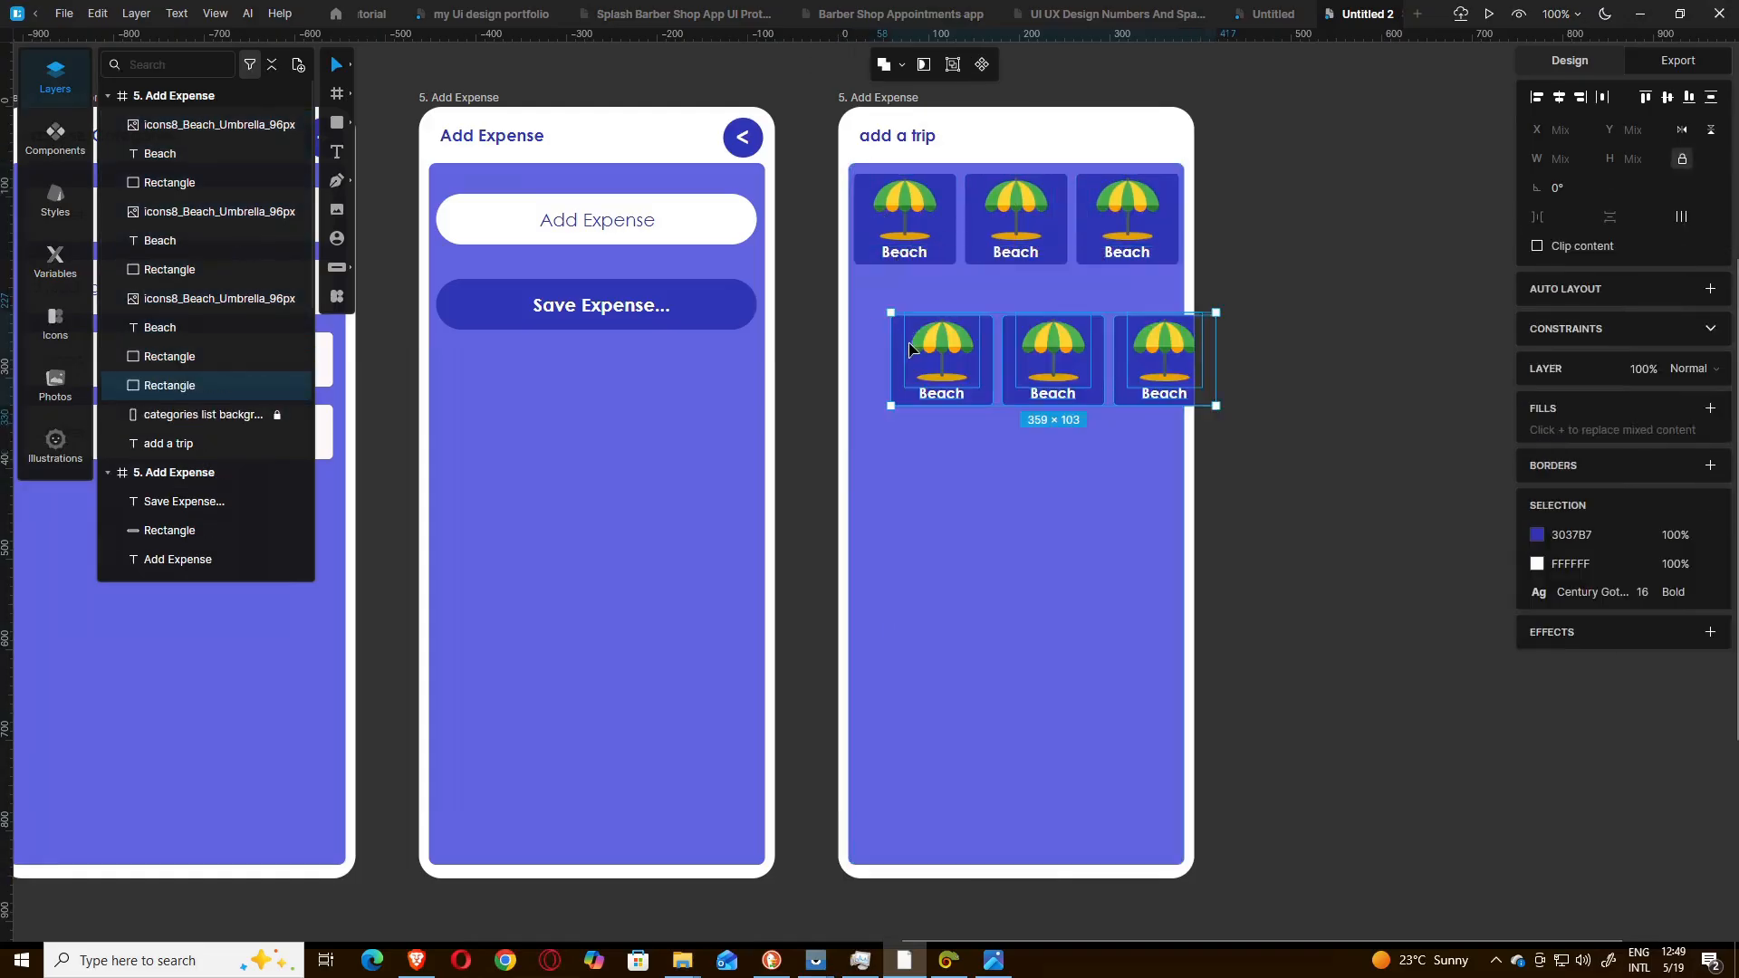
pyautogui.moveTo(875, 342); pyautogui.dragTo(854, 308)
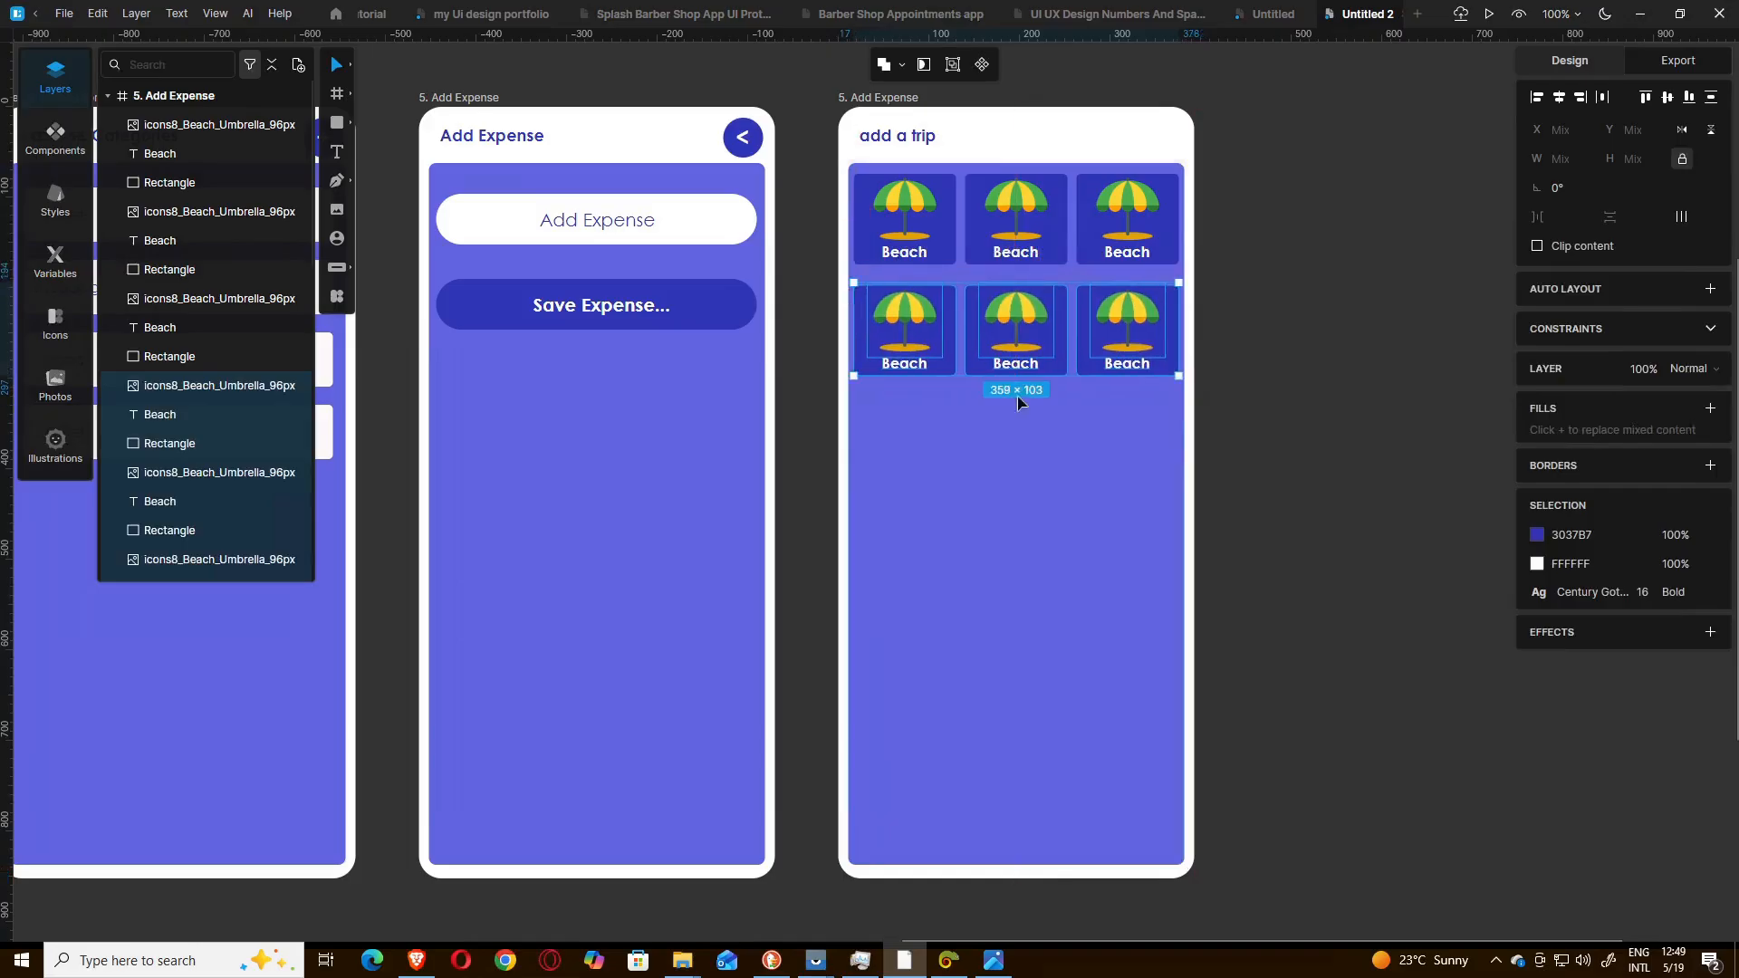
pyautogui.press('Up')
pyautogui.press('Up')
pyautogui.press('Up')
pyautogui.press('Up')
pyautogui.press('Up')
pyautogui.press('Up')
pyautogui.press('Up')
pyautogui.press('Up')
pyautogui.press('Up')
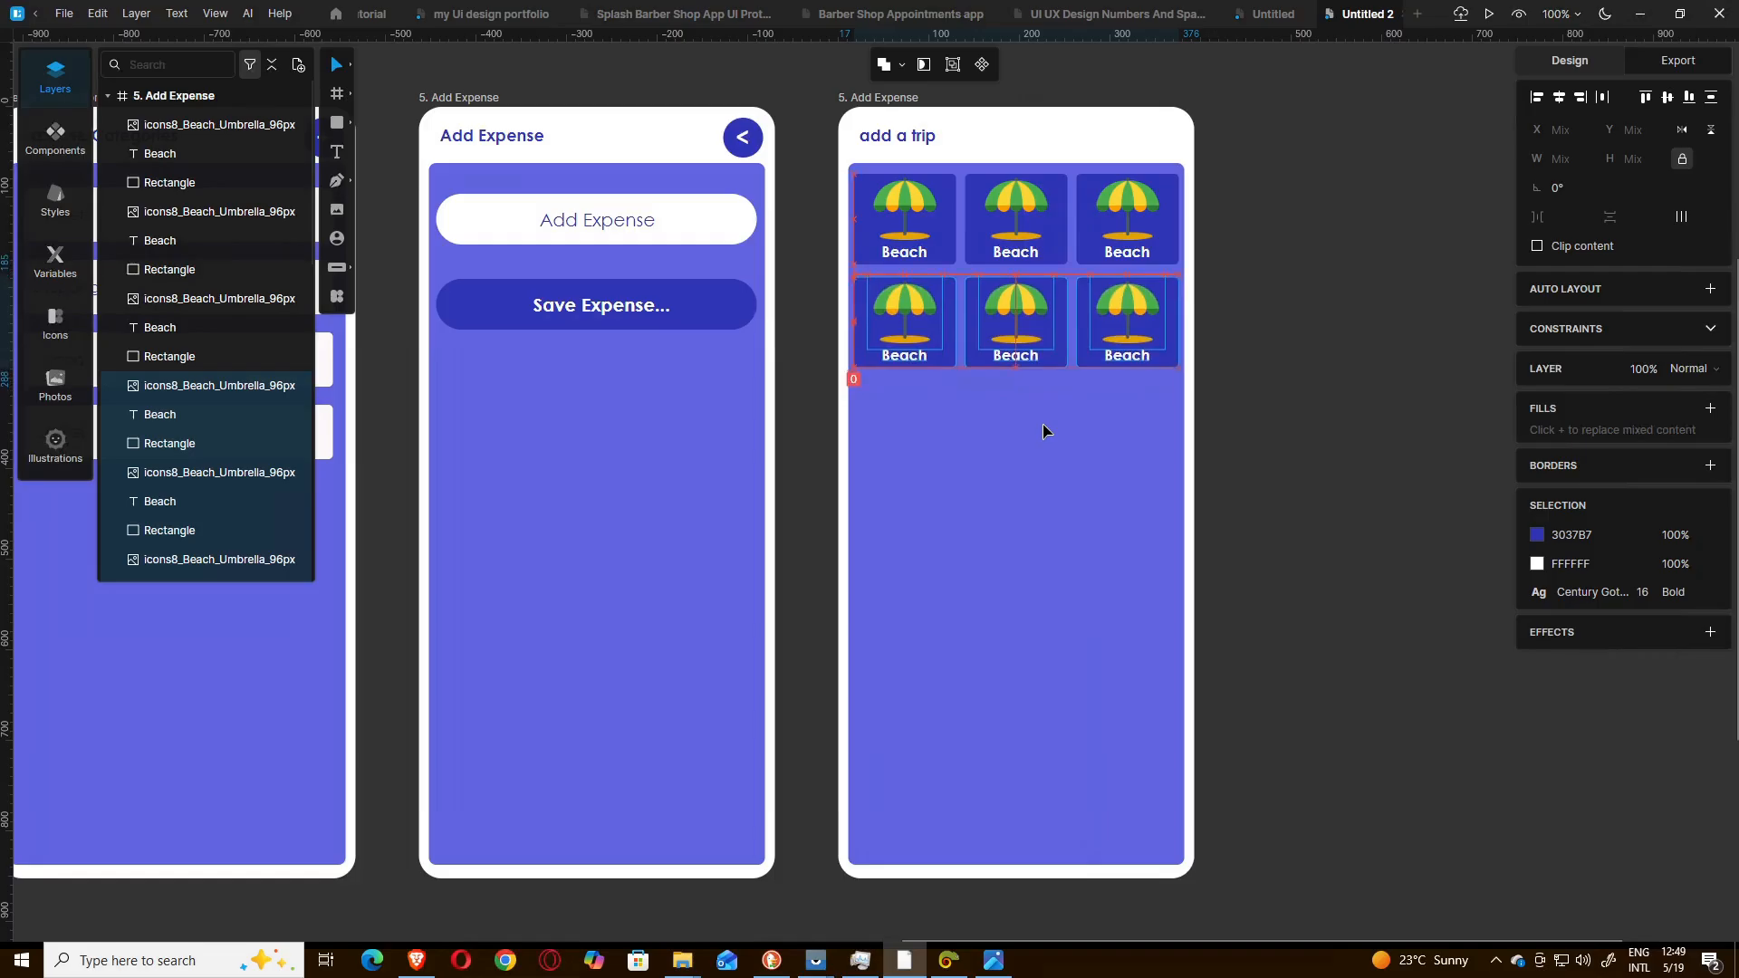
# - Paste another three-card row and align it beneath the second row at X 17, keeping a small matching gap between the rows
pyautogui.click(992, 962)
pyautogui.click(992, 963)
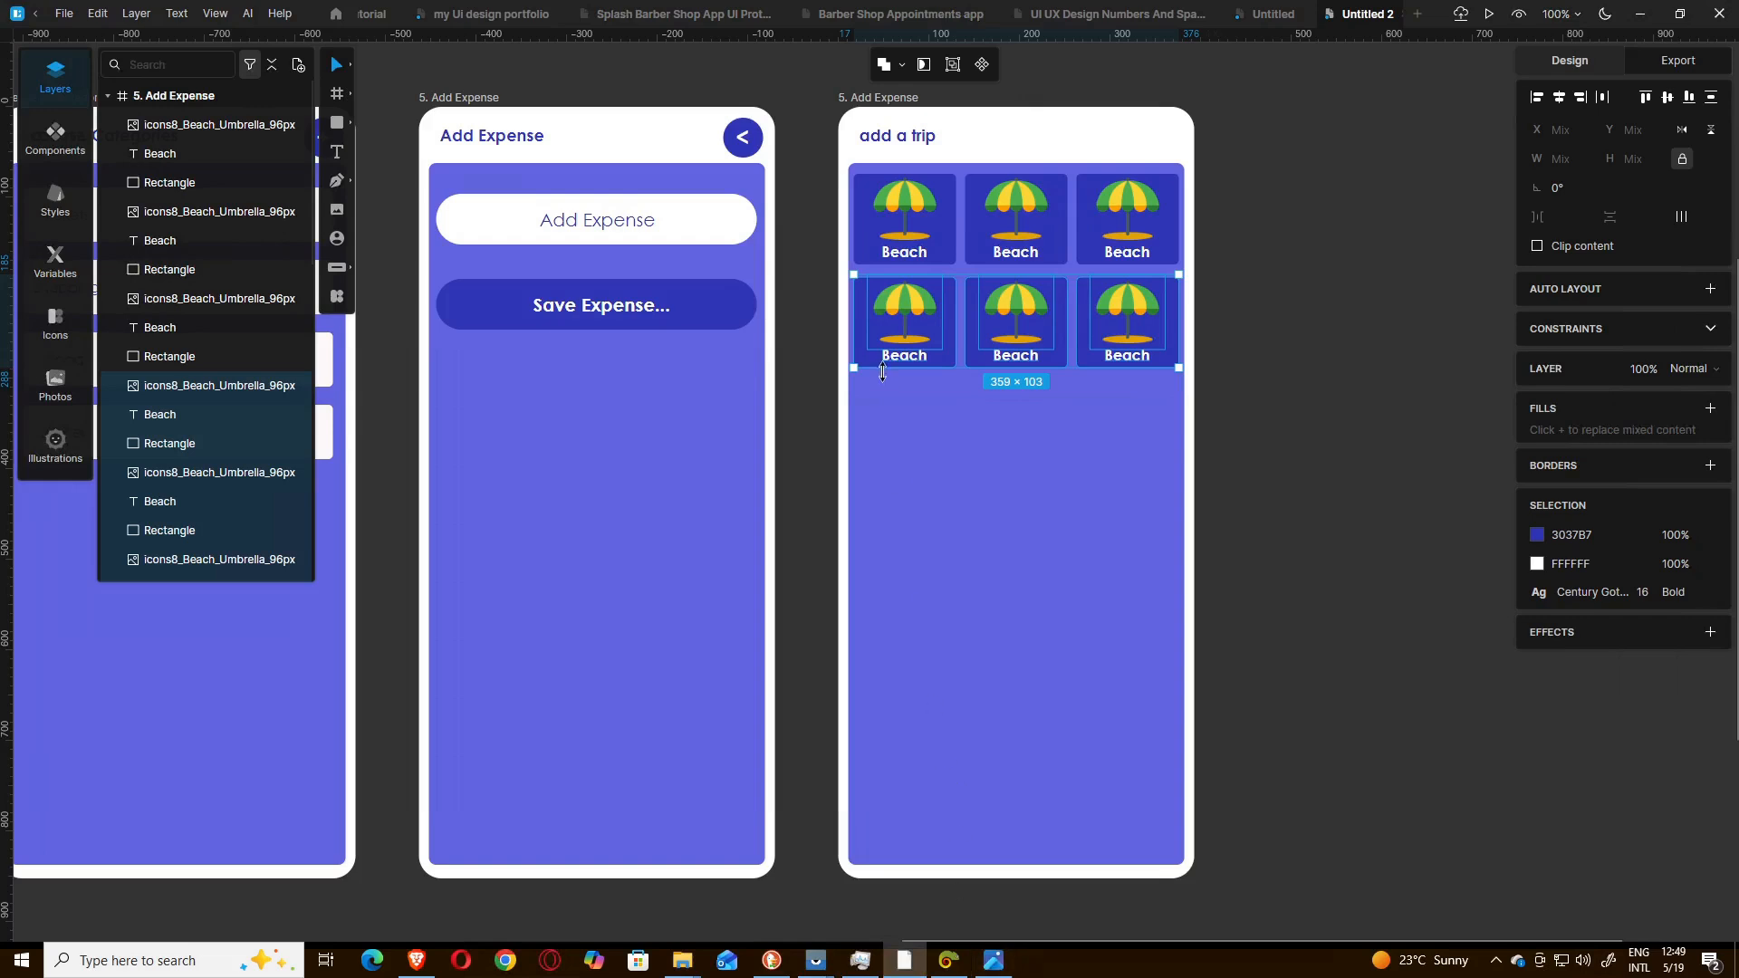
pyautogui.rightClick(871, 411)
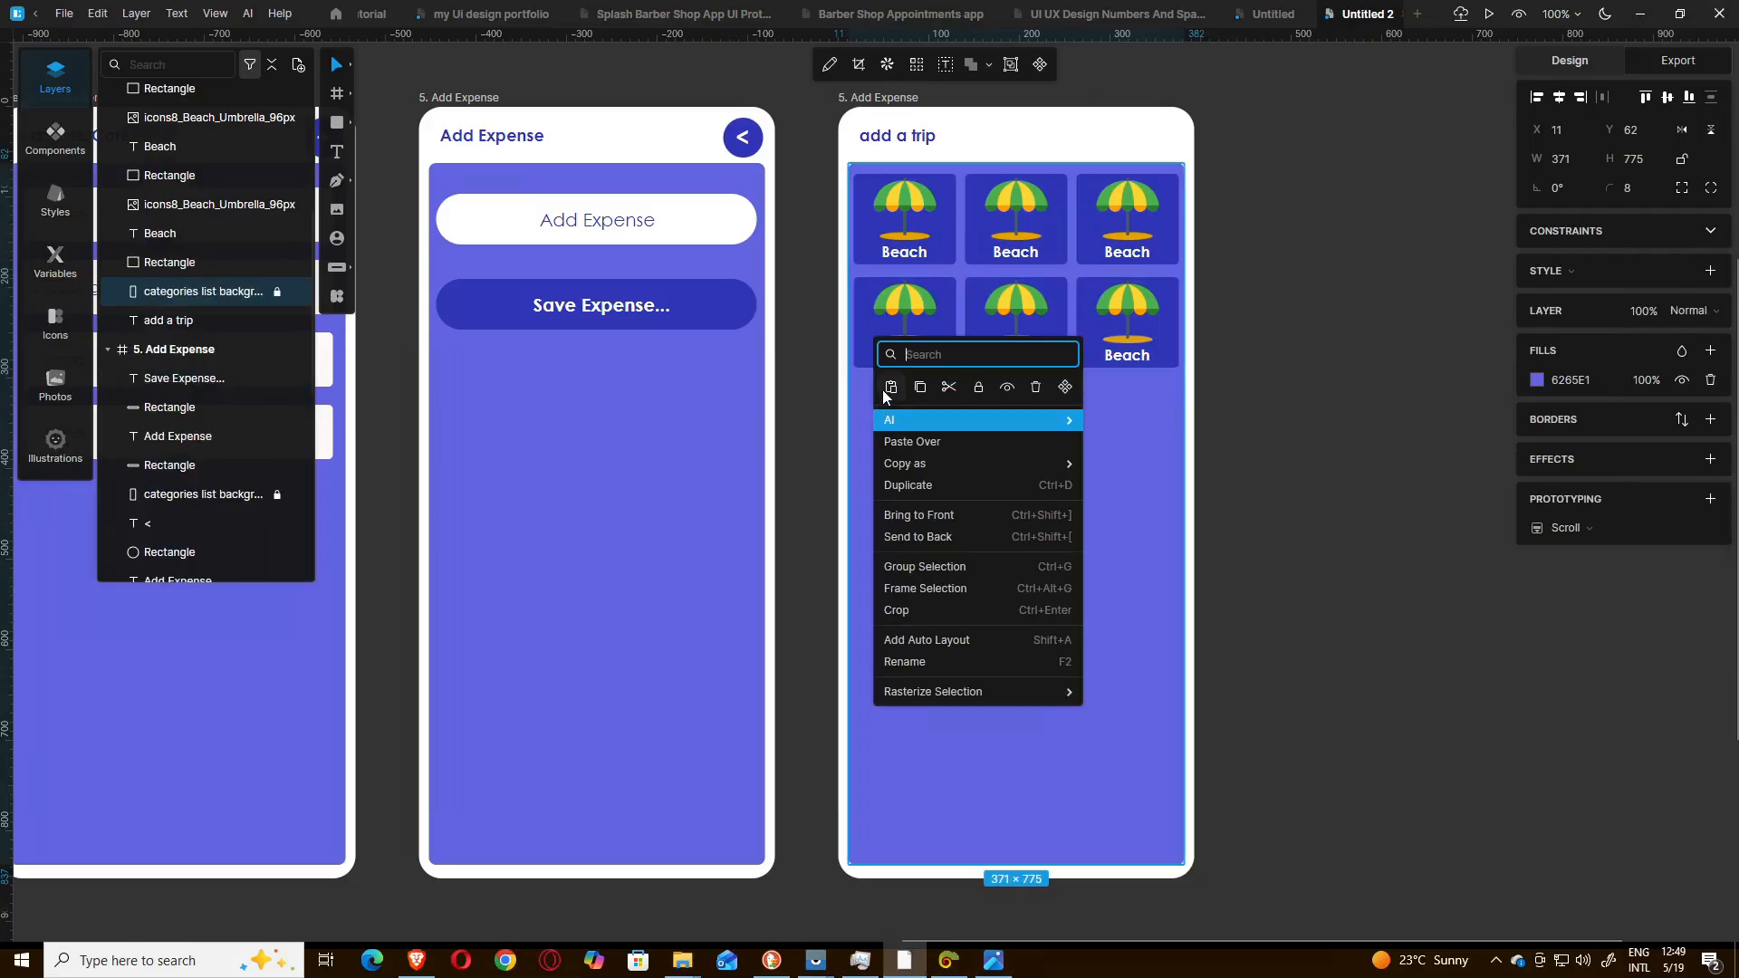
pyautogui.click(890, 388)
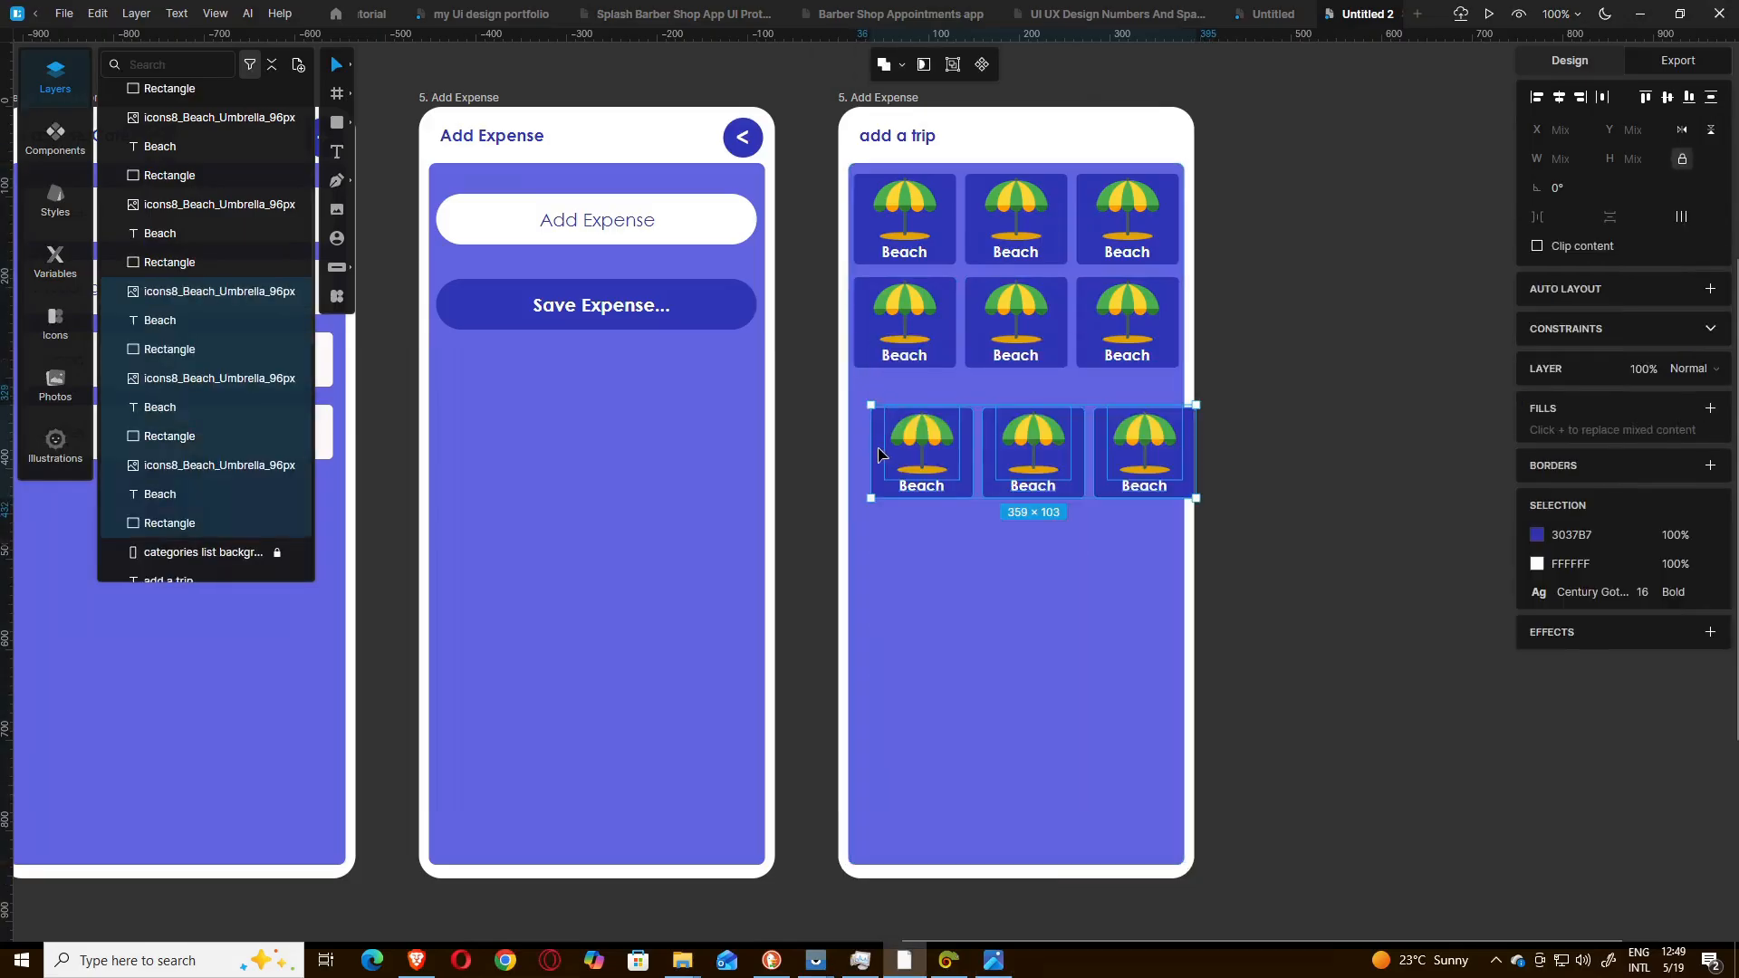
pyautogui.moveTo(877, 441); pyautogui.dragTo(860, 418)
pyautogui.press('Up')
pyautogui.press('Up')
pyautogui.press('Up')
pyautogui.press('Up')
pyautogui.press('Up')
pyautogui.press('Up')
pyautogui.press('Up')
pyautogui.press('Up')
pyautogui.press('Up')
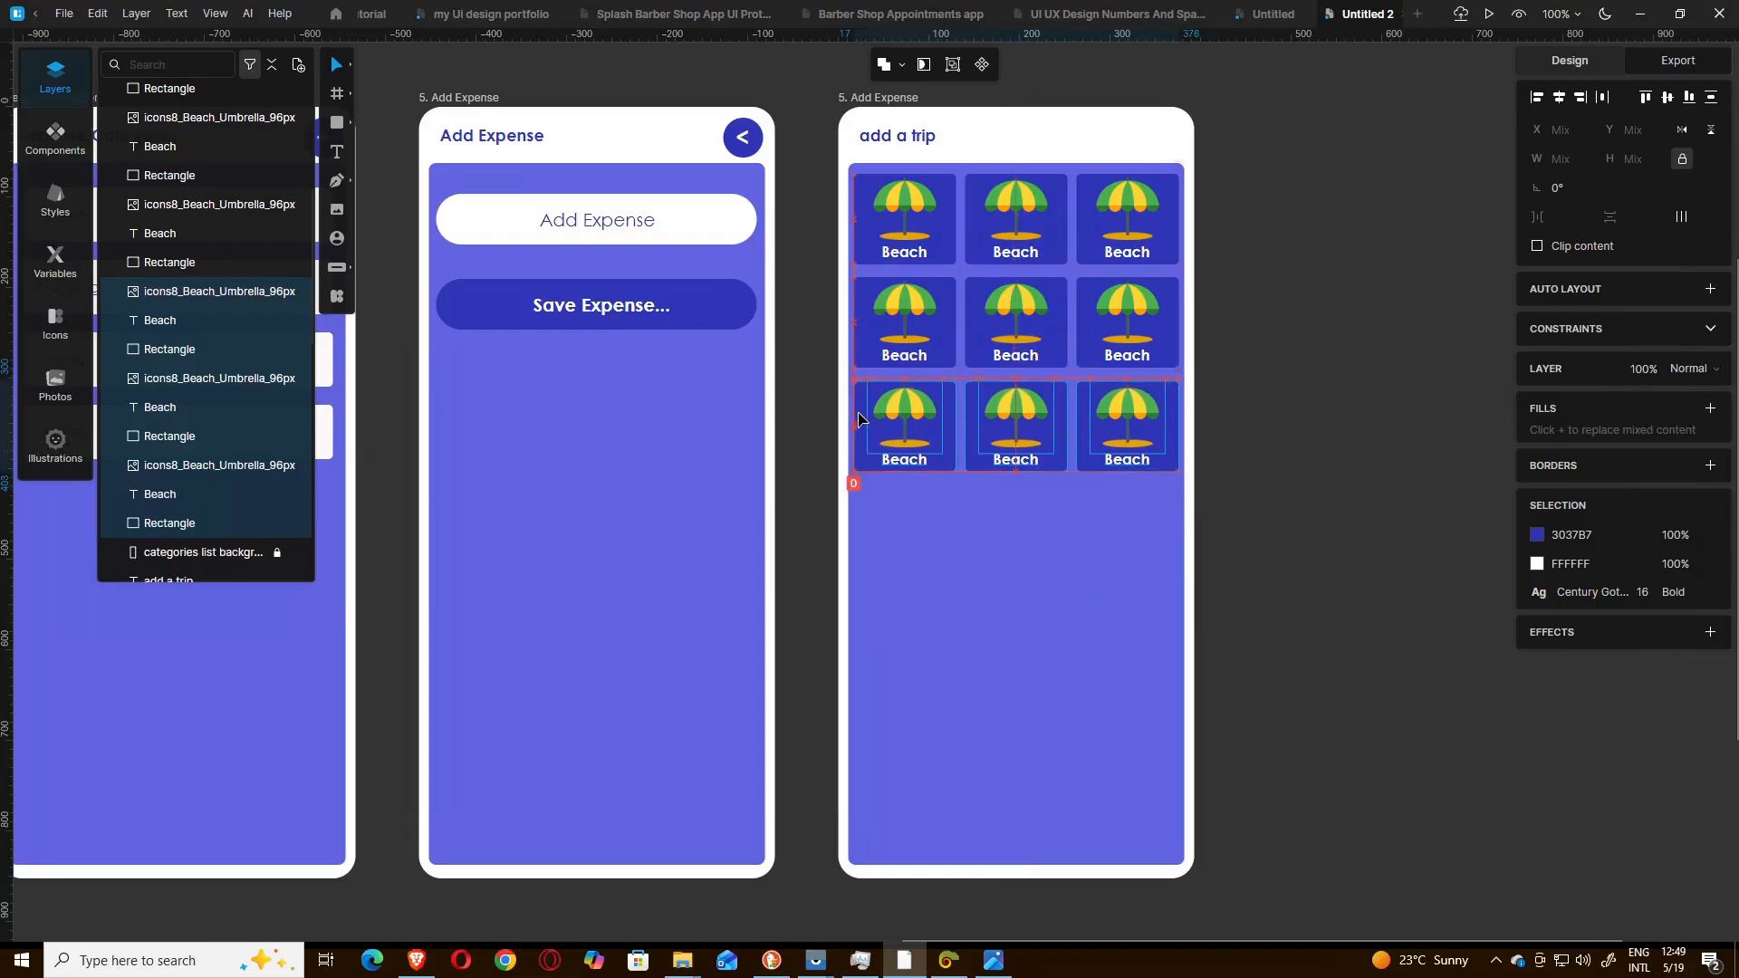
pyautogui.press('Down')
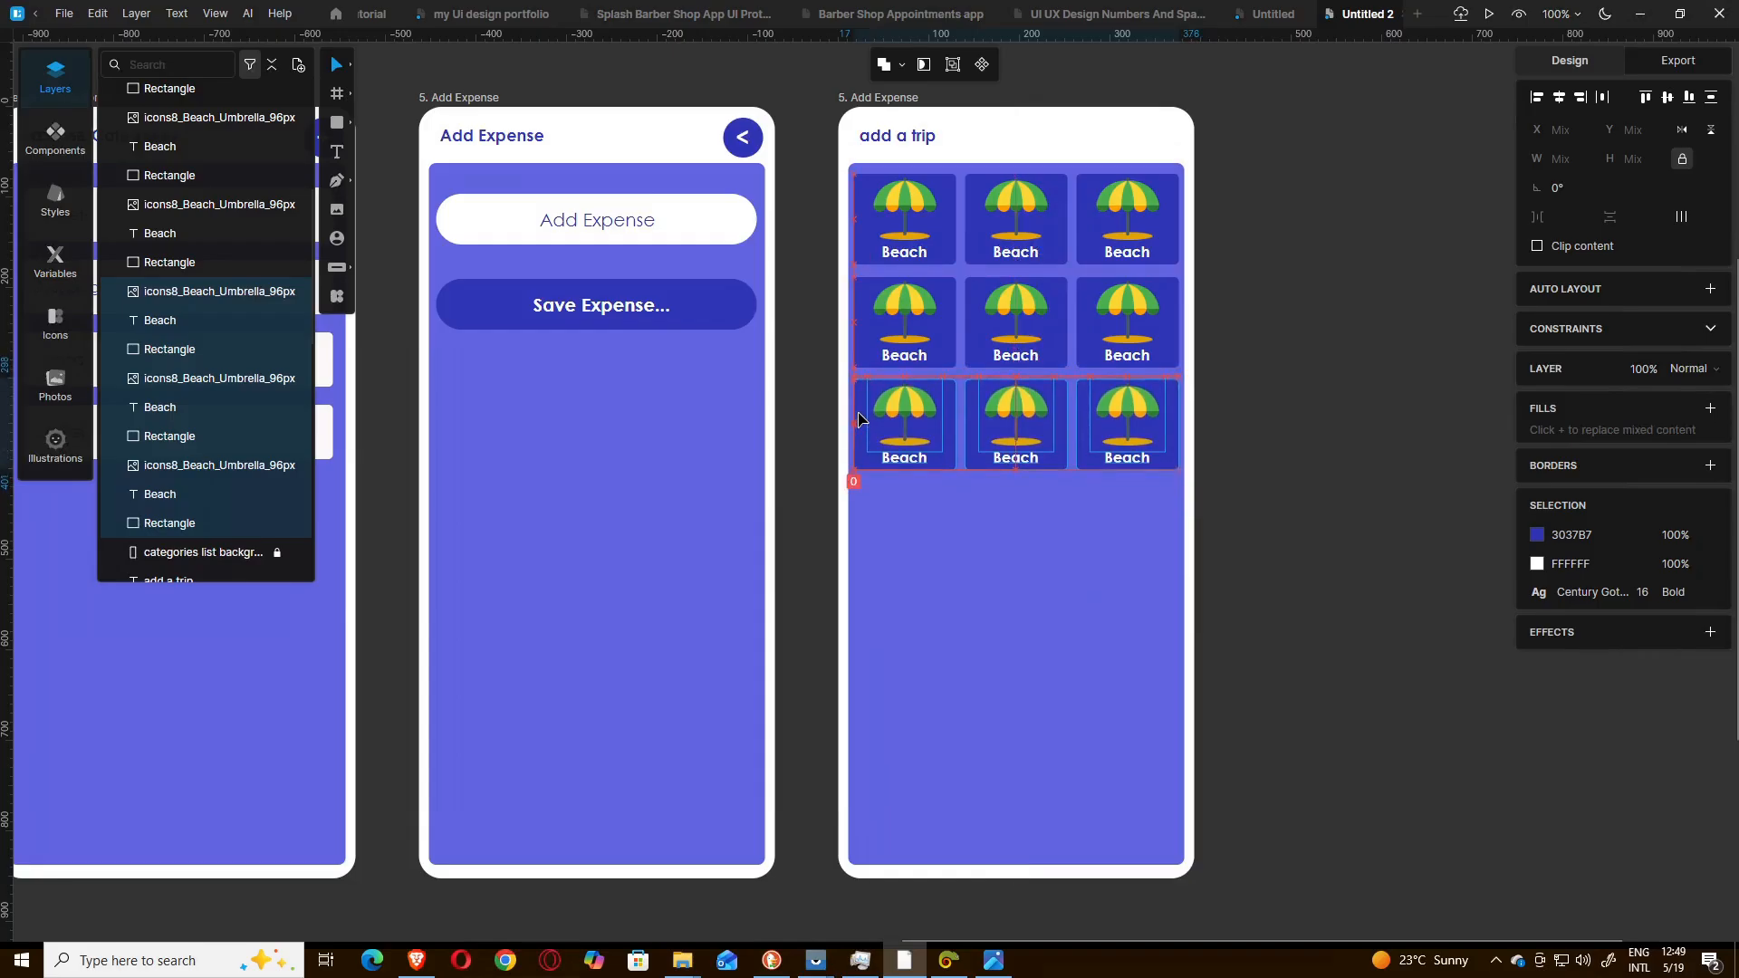
pyautogui.click(997, 538)
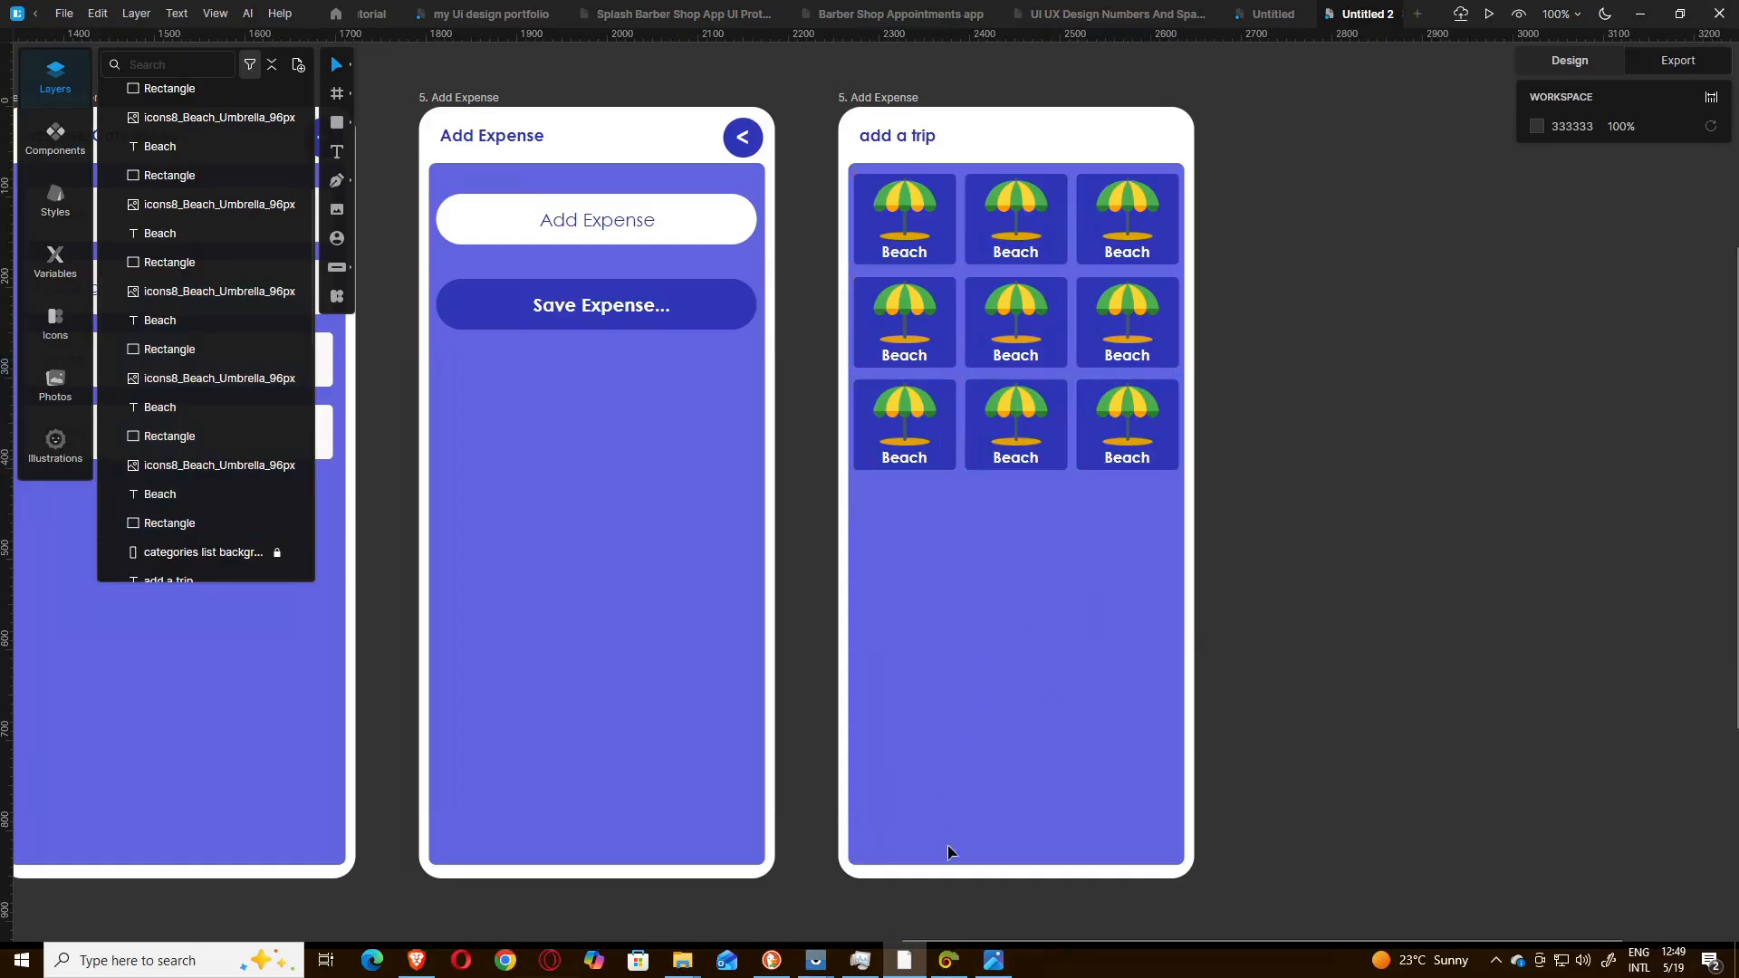
# - Change the label of the first row's middle card to "City", following the reference mockup
pyautogui.click(989, 968)
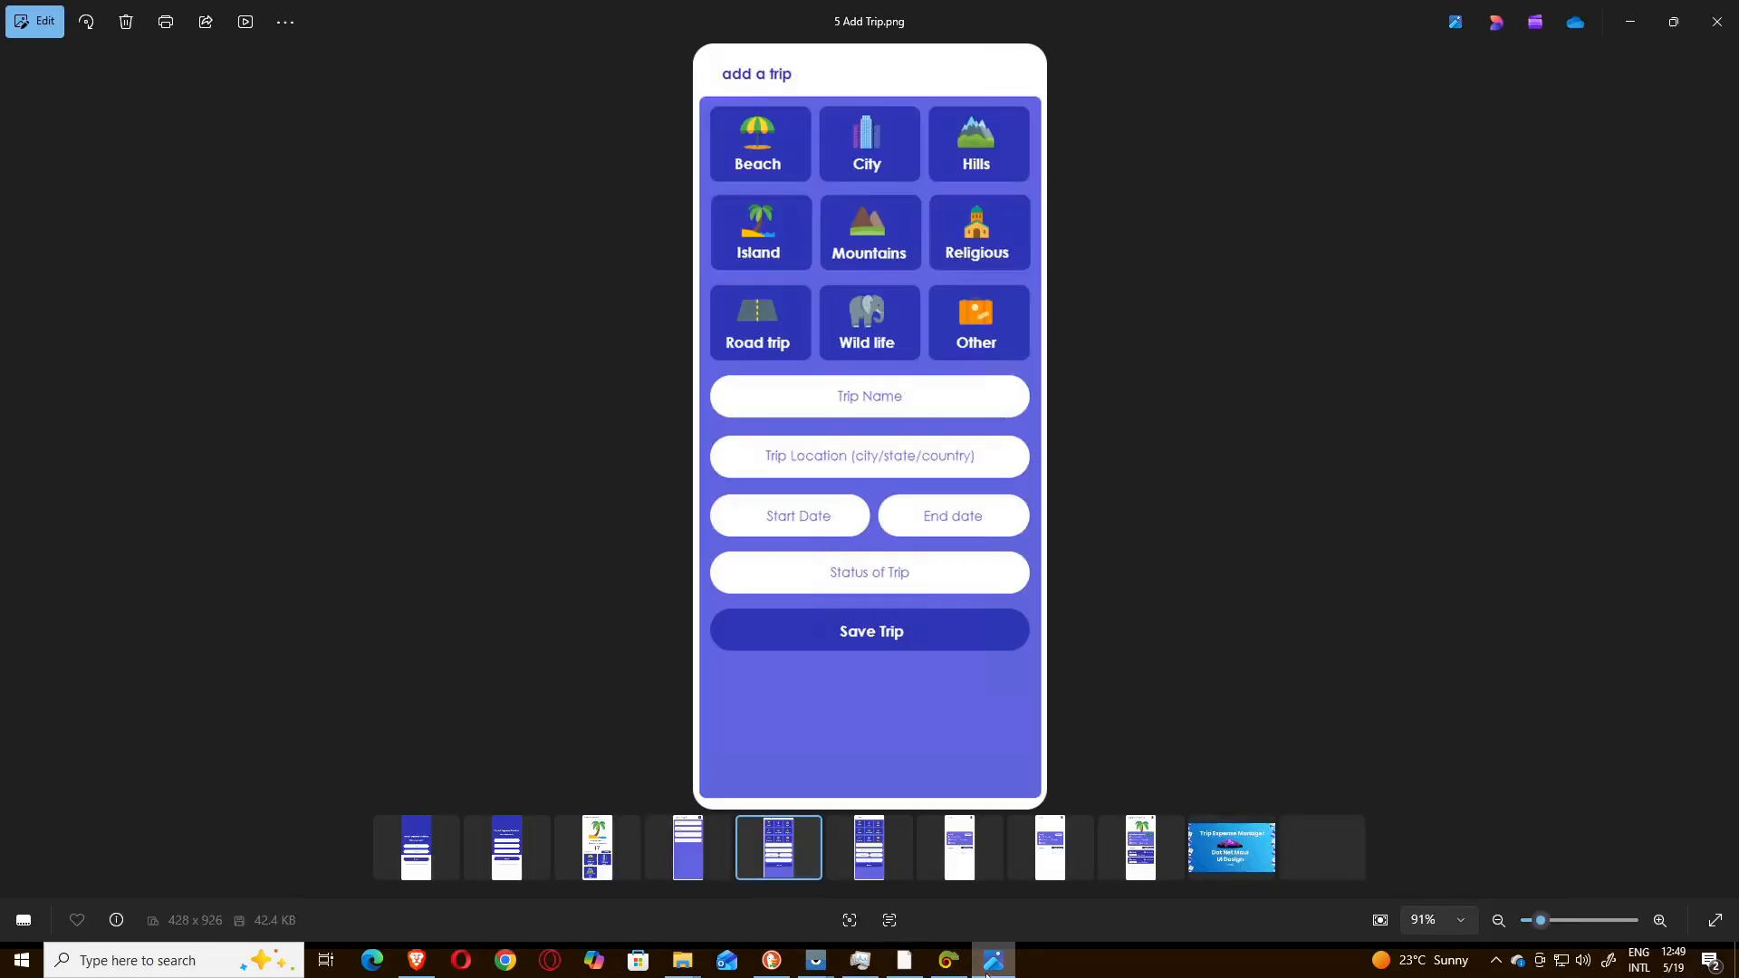
pyautogui.click(989, 968)
pyautogui.click(997, 258)
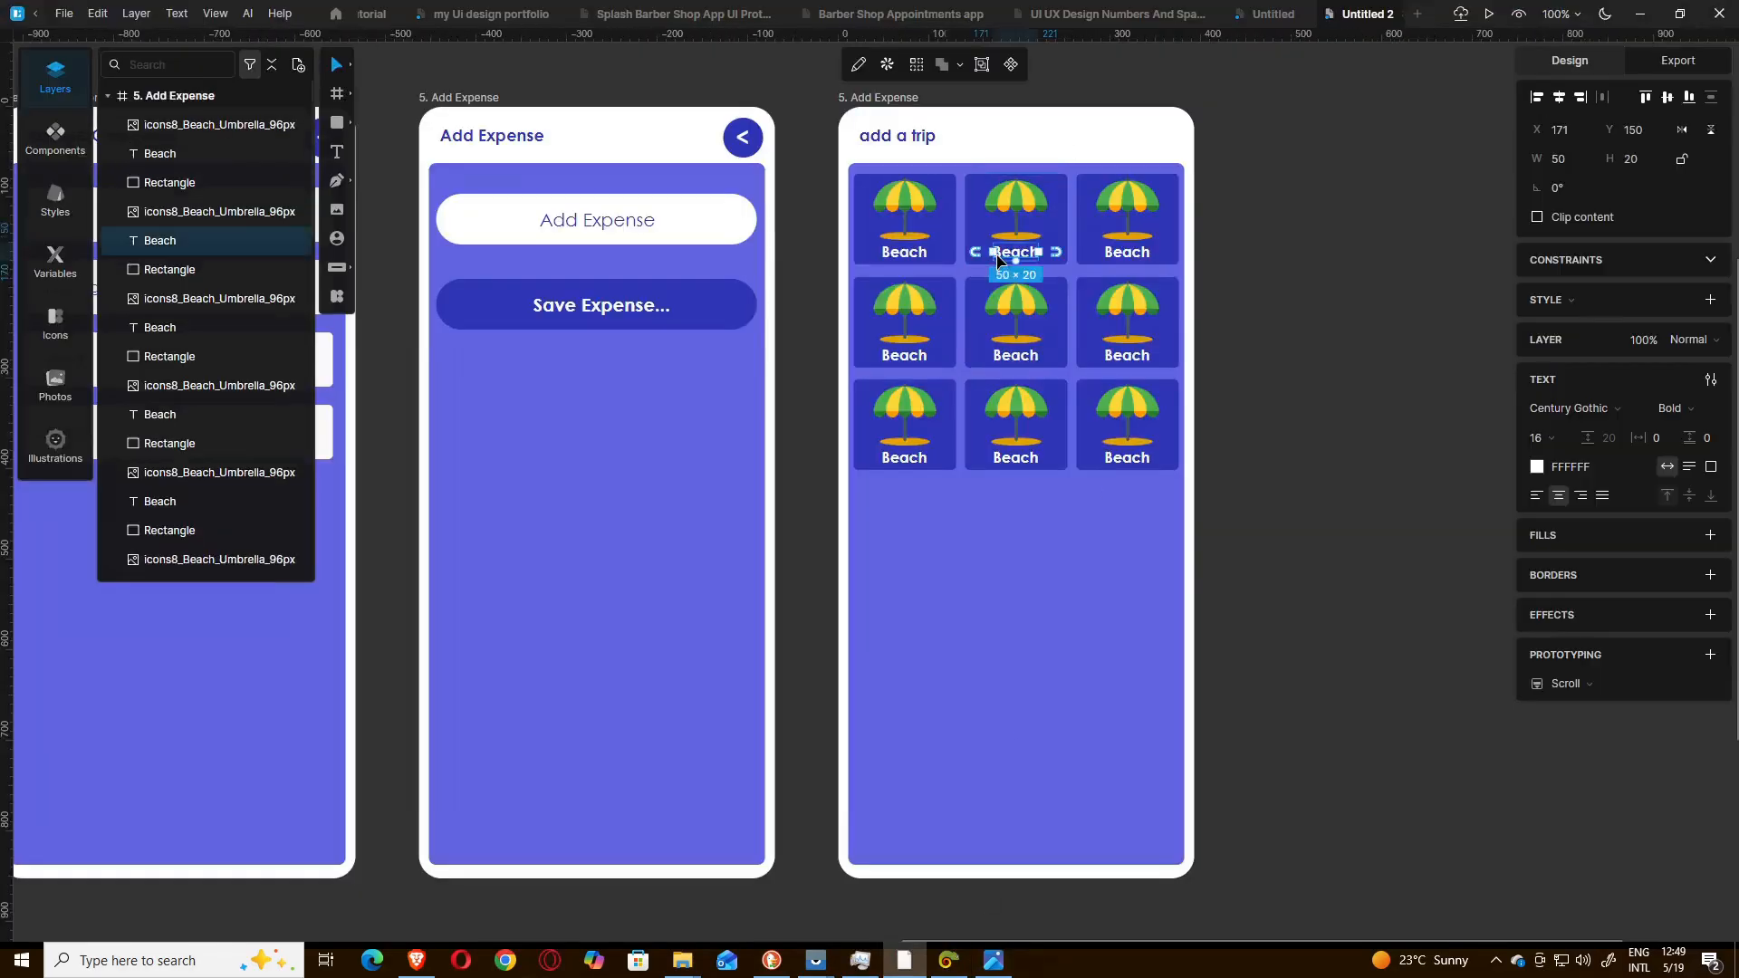
pyautogui.doubleClick(1011, 260)
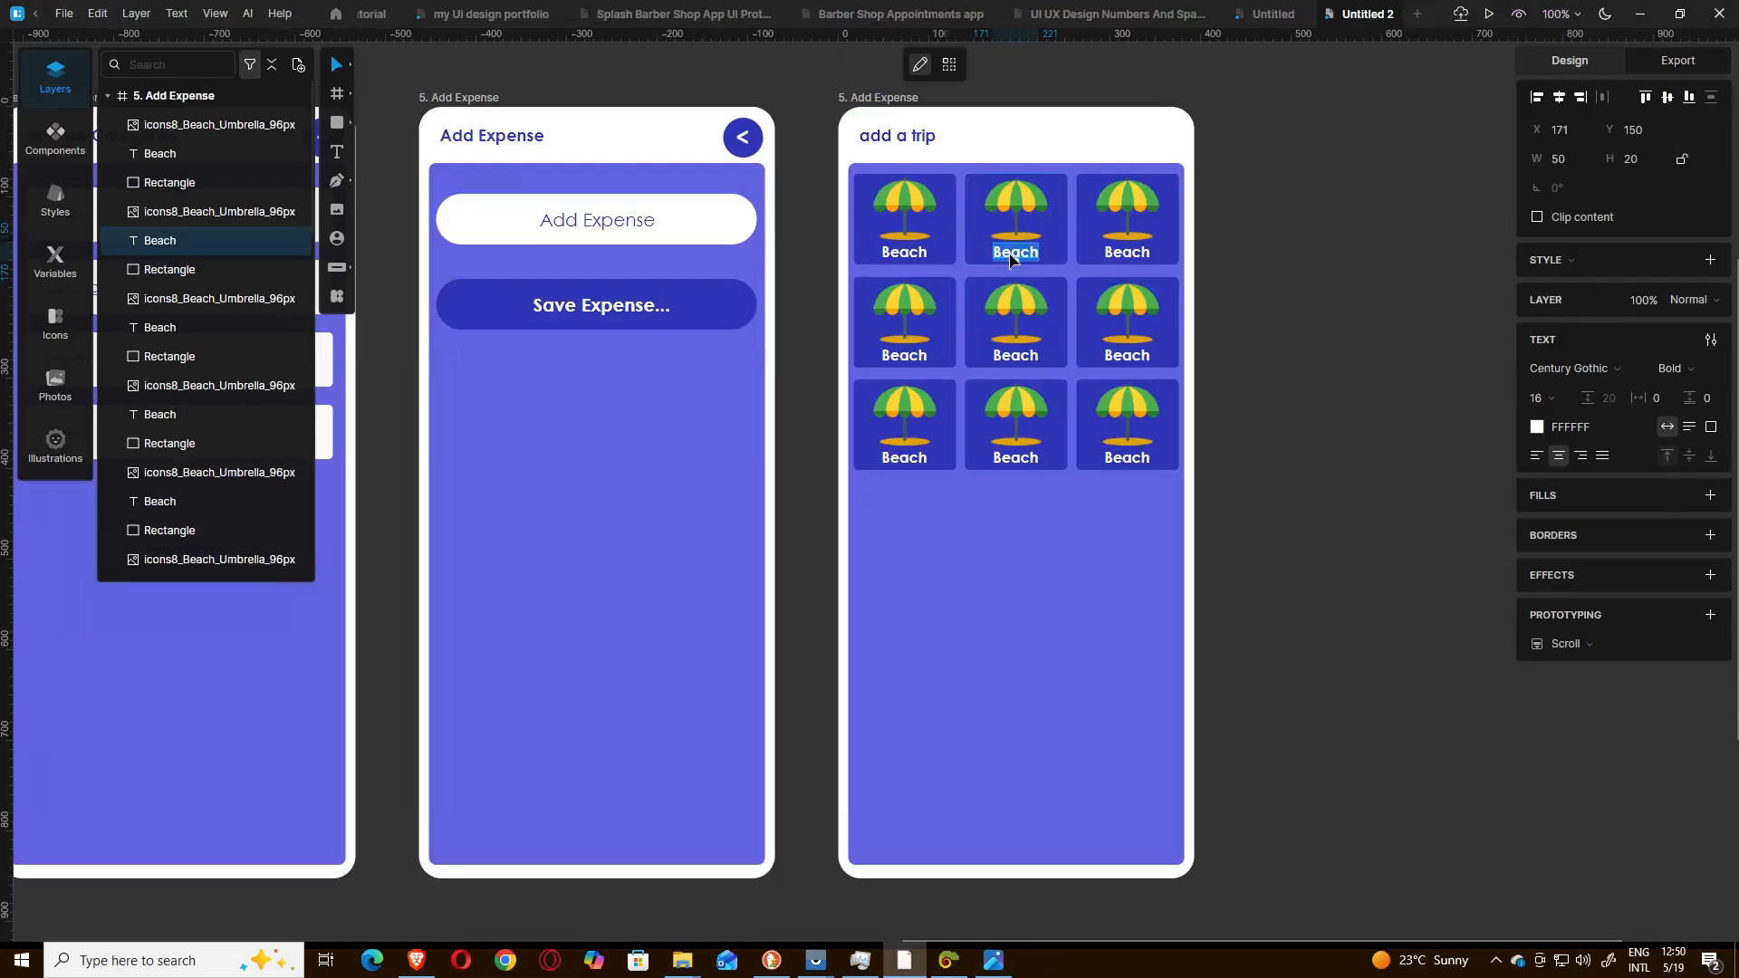
pyautogui.write('City')
pyautogui.click(1225, 287)
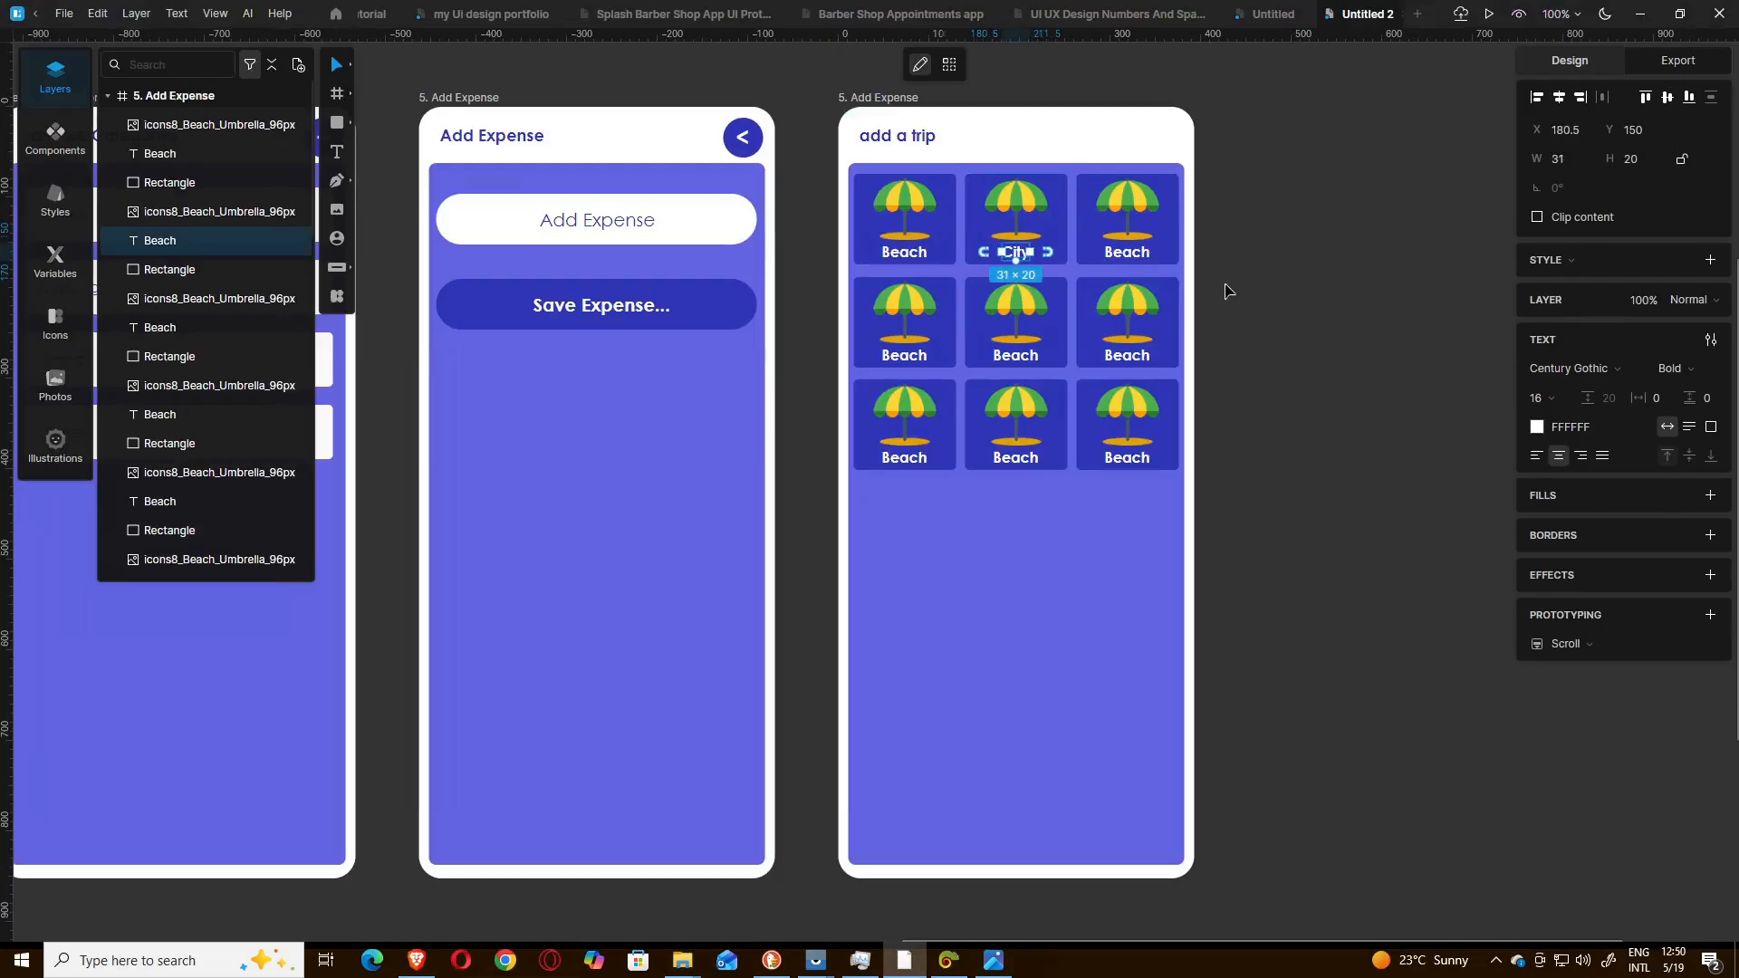
# - Replace the City card's umbrella picture with the image icons8_Skyscrapers_96px
pyautogui.doubleClick(1018, 212)
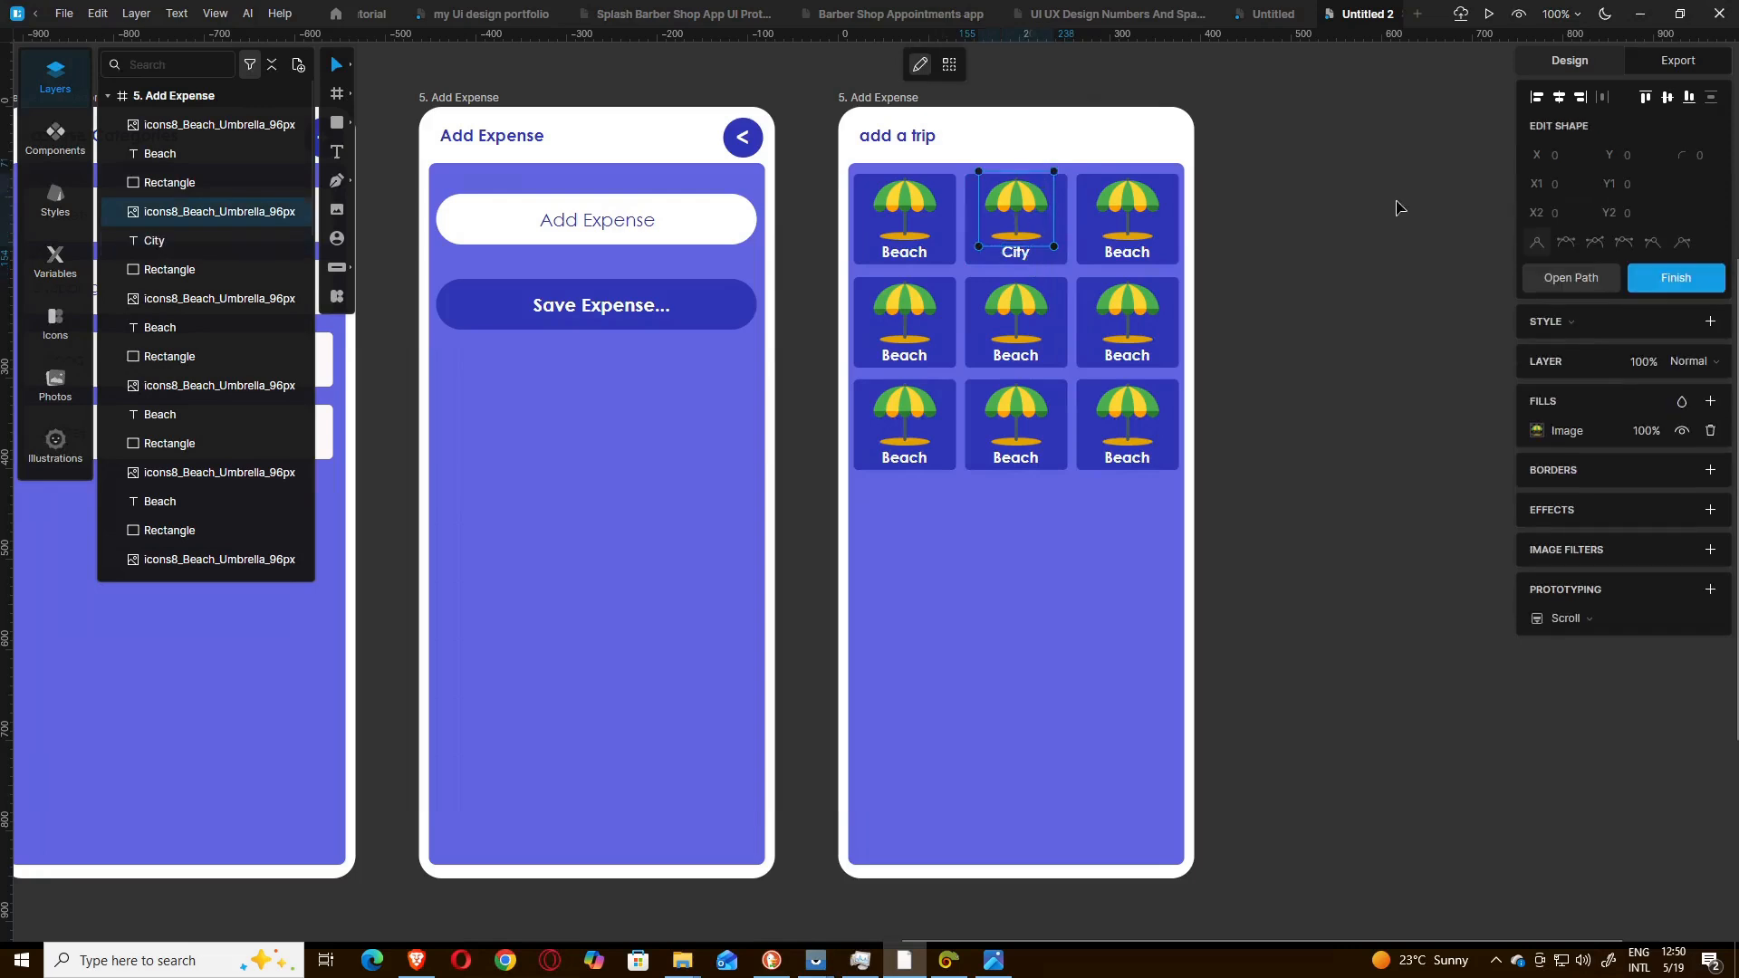
pyautogui.press('Escape')
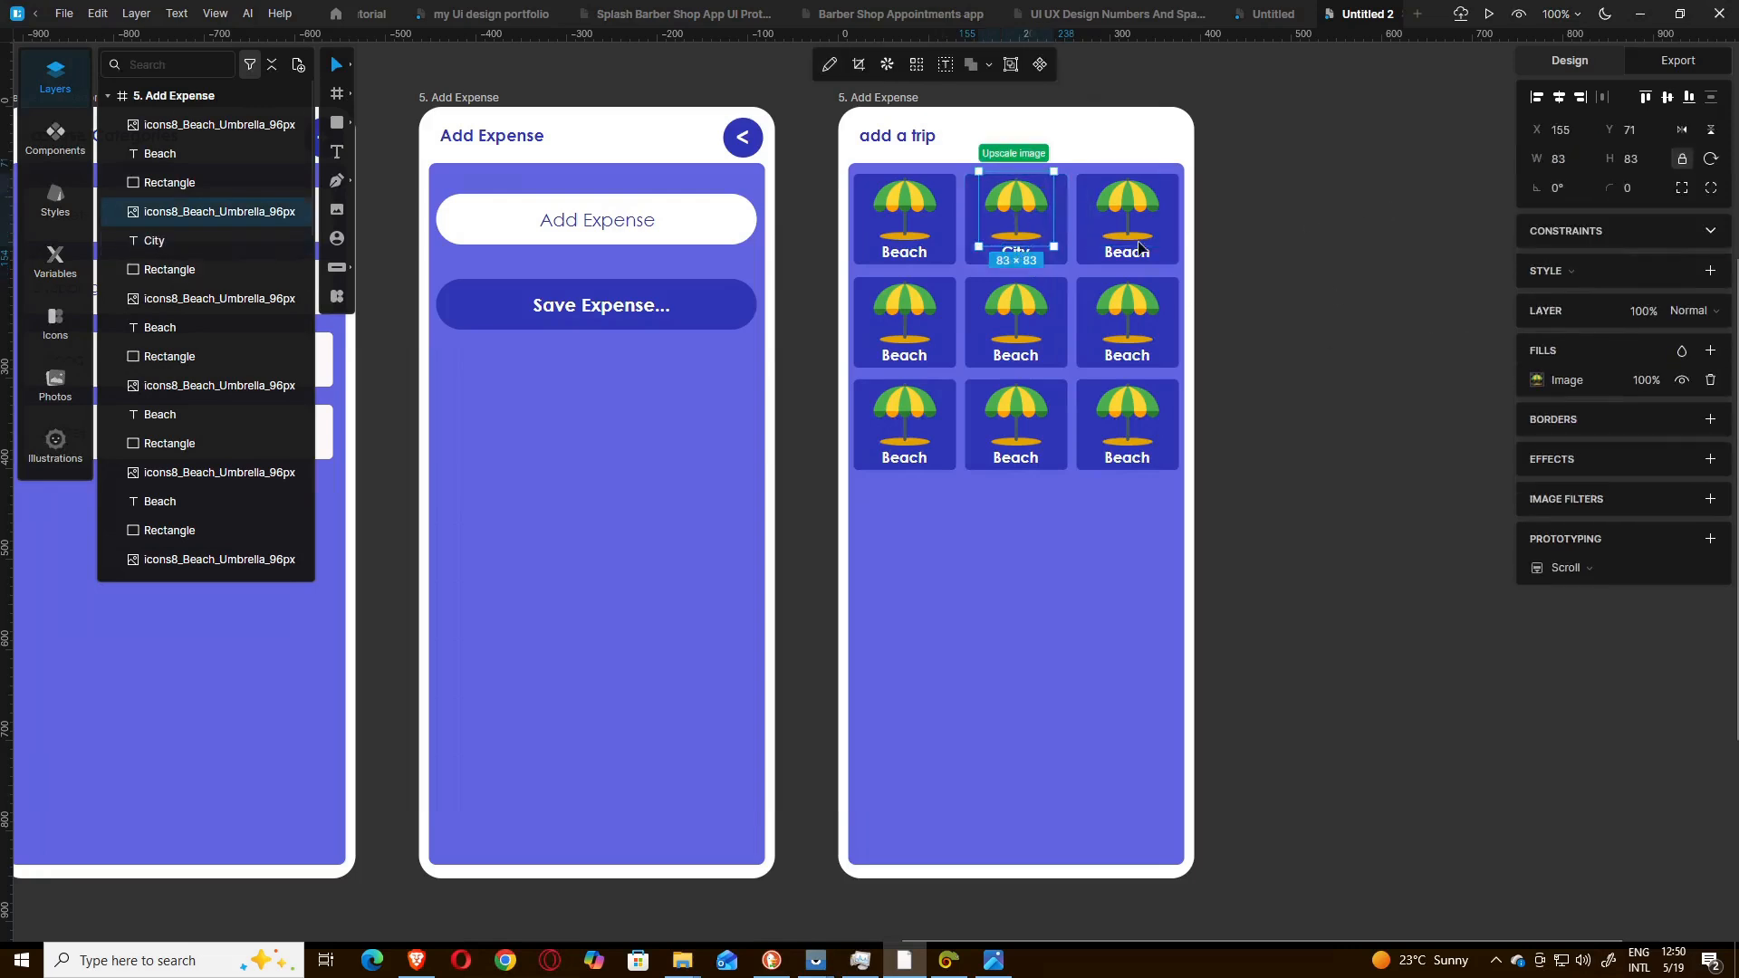
pyautogui.click(1537, 385)
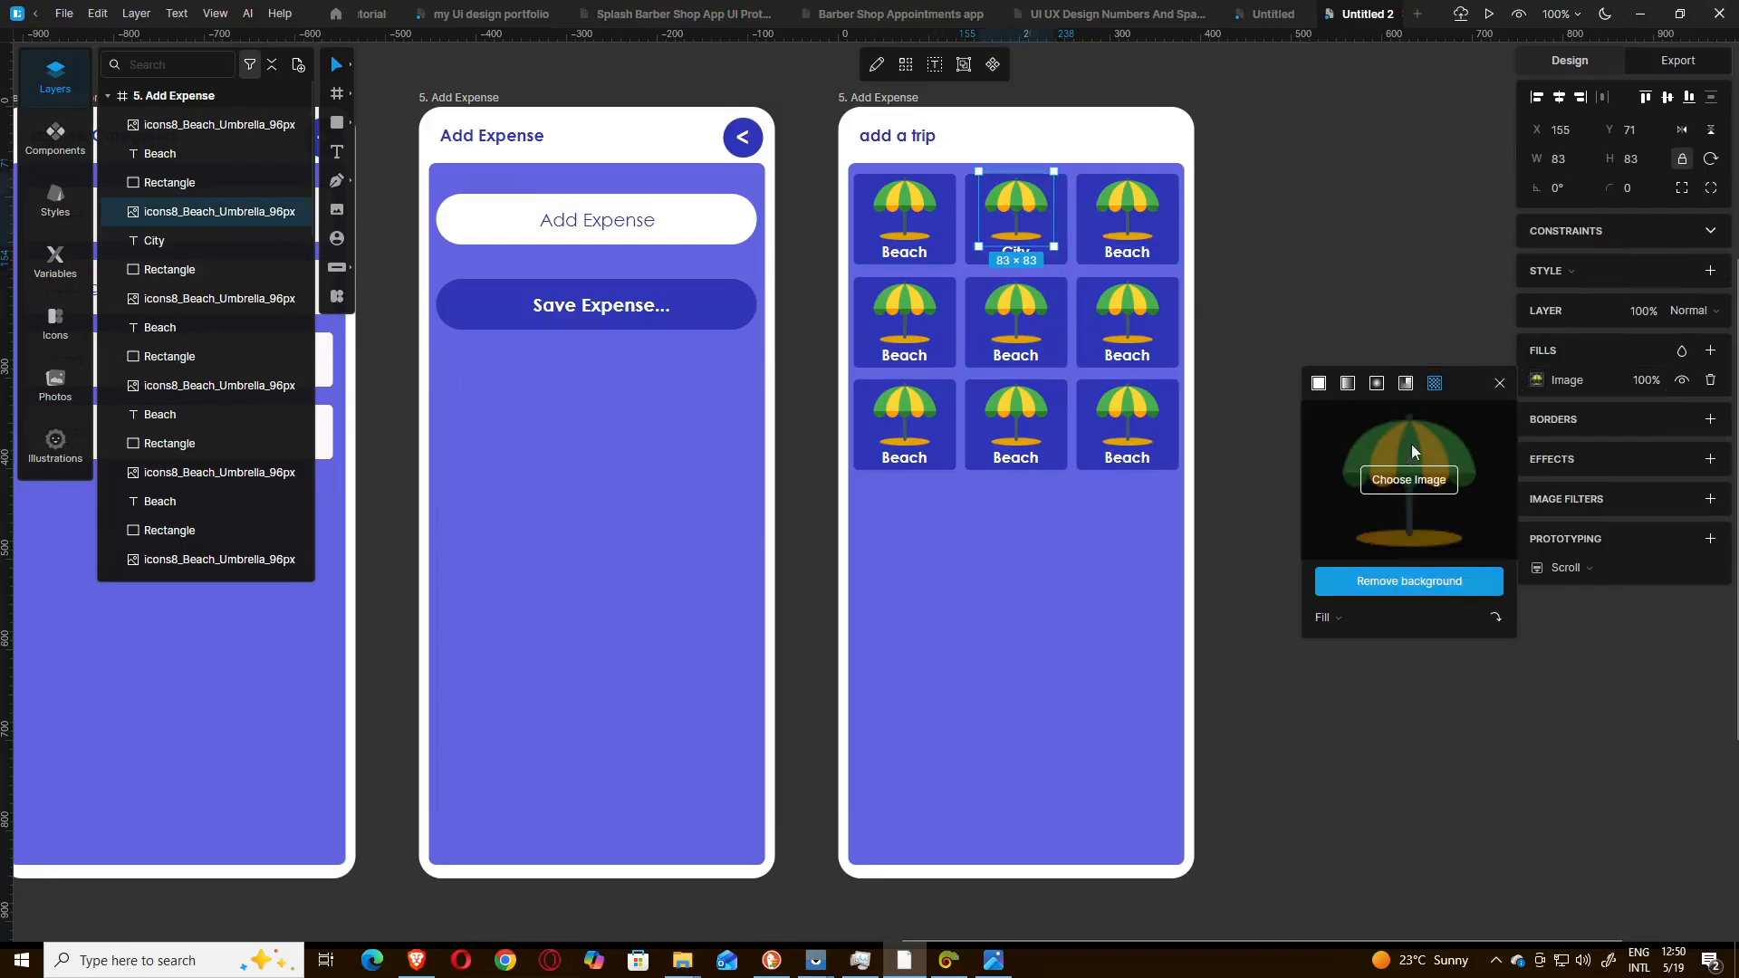
pyautogui.click(1408, 476)
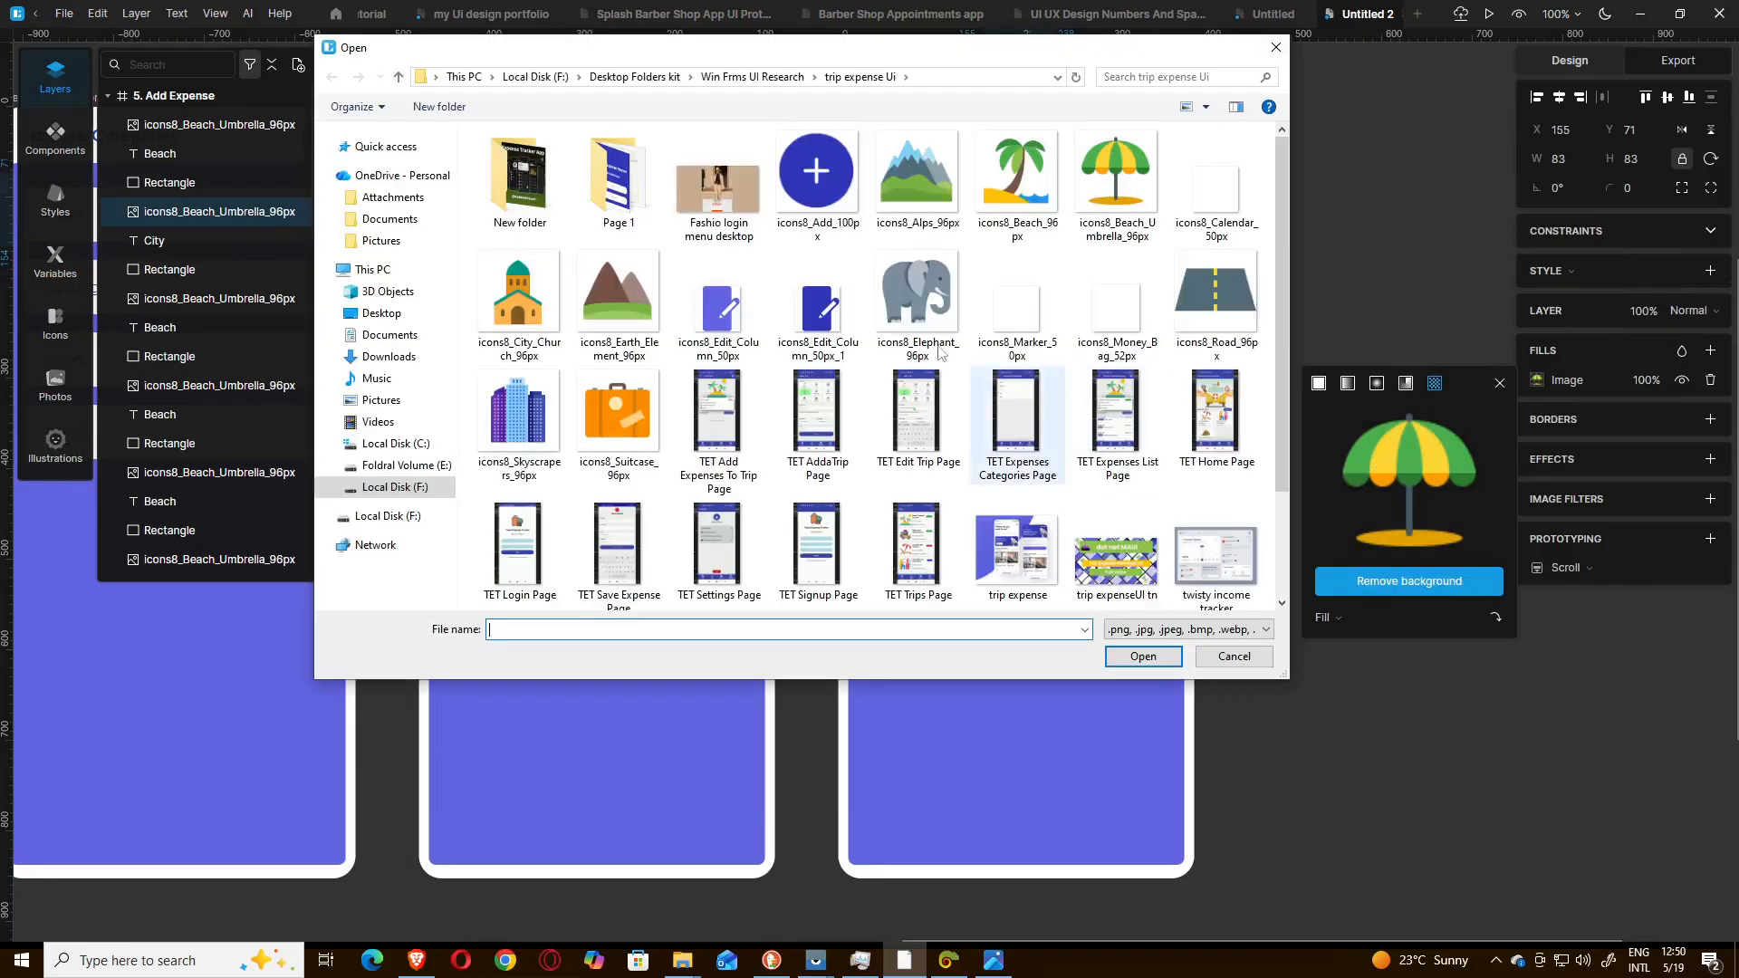
pyautogui.click(518, 412)
pyautogui.click(1143, 657)
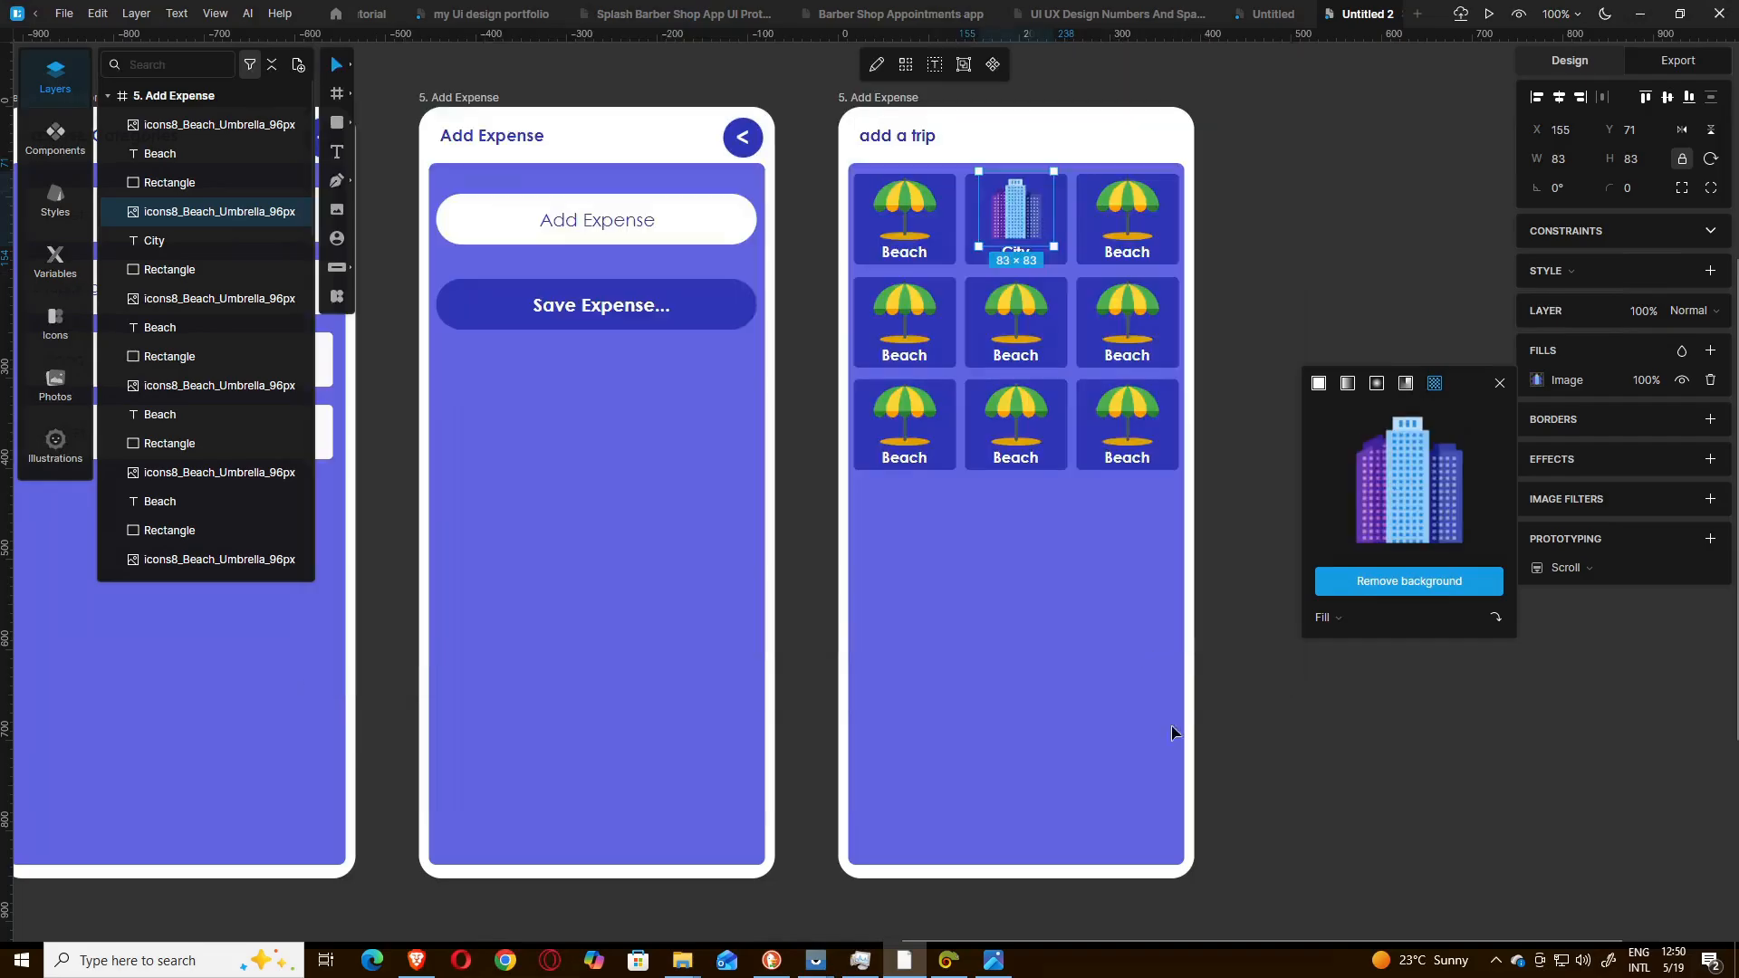
# - Check the reference mockup and replace the umbrella picture of the first row's third card with the image icons8_Alps_96px
pyautogui.click(993, 962)
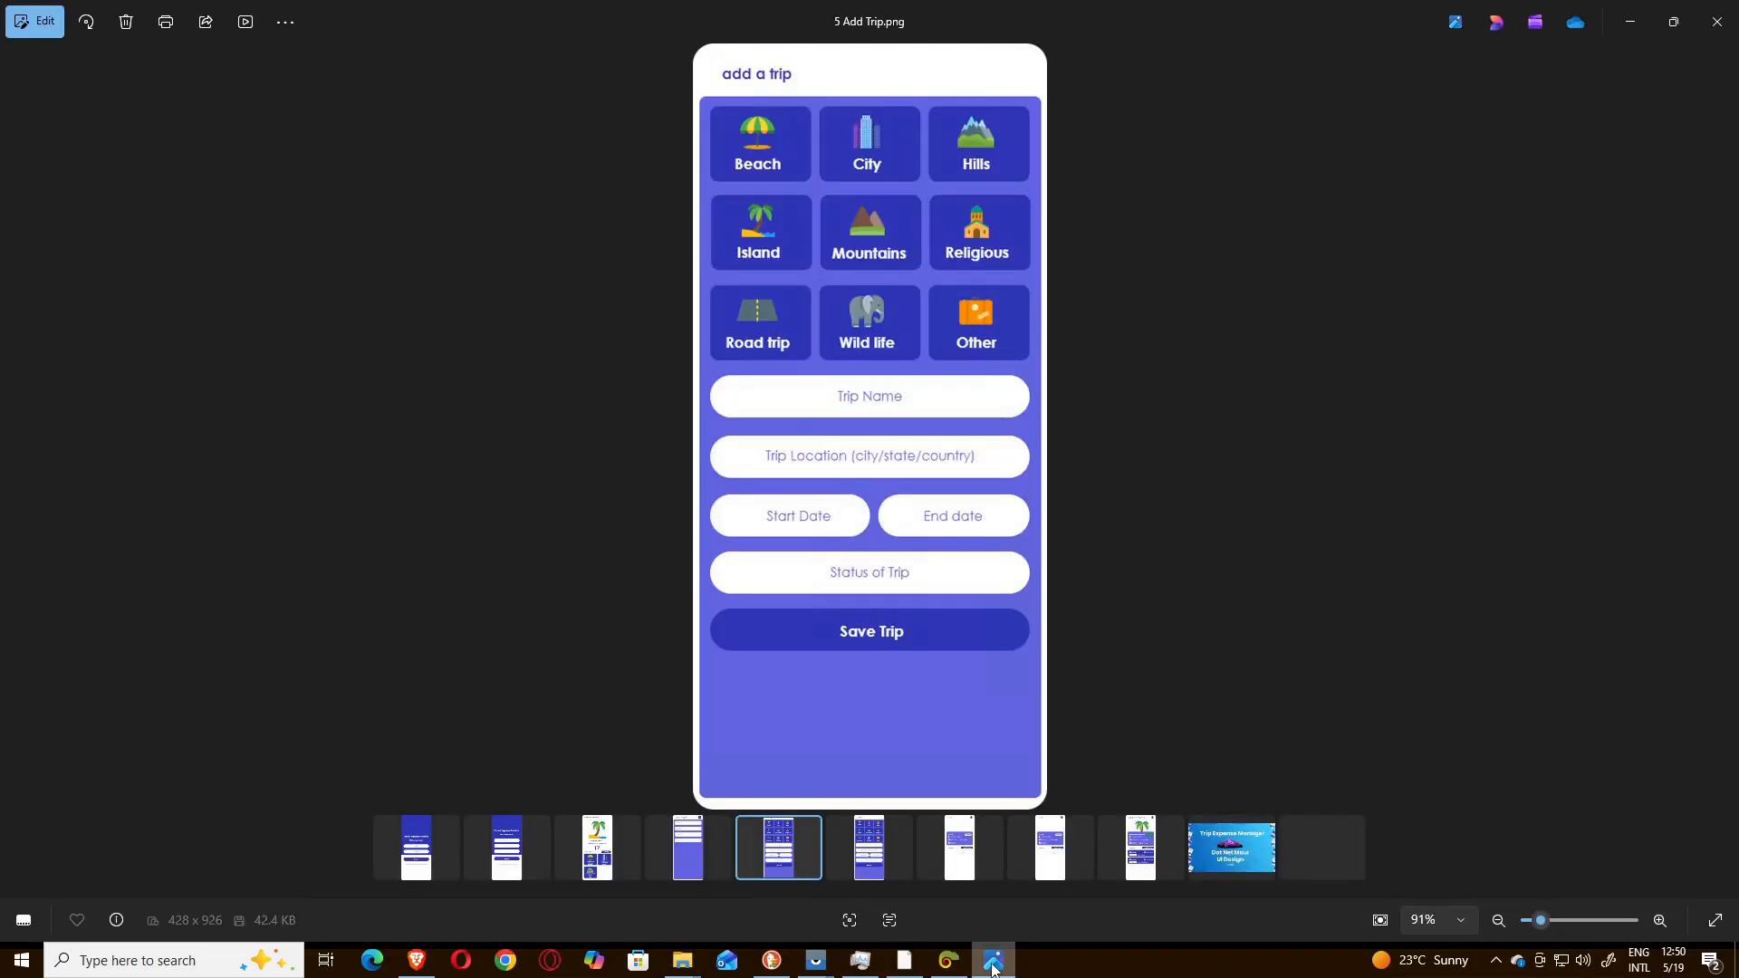
pyautogui.click(992, 962)
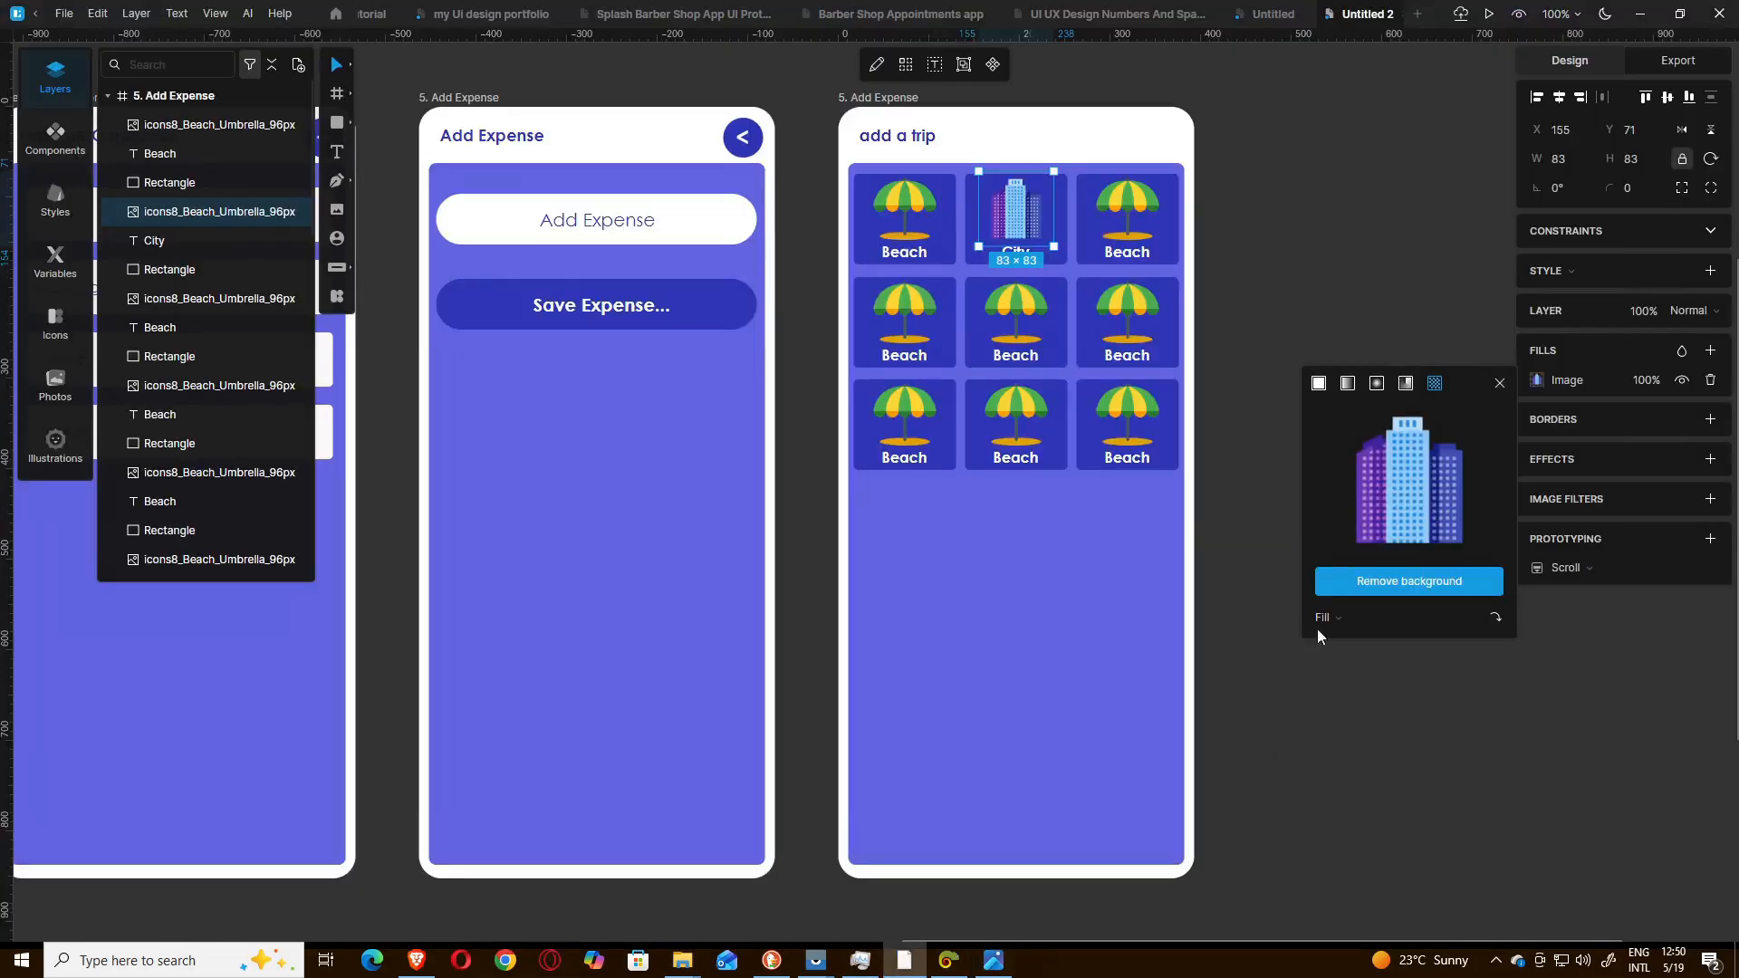
pyautogui.click(1125, 206)
pyautogui.click(1536, 380)
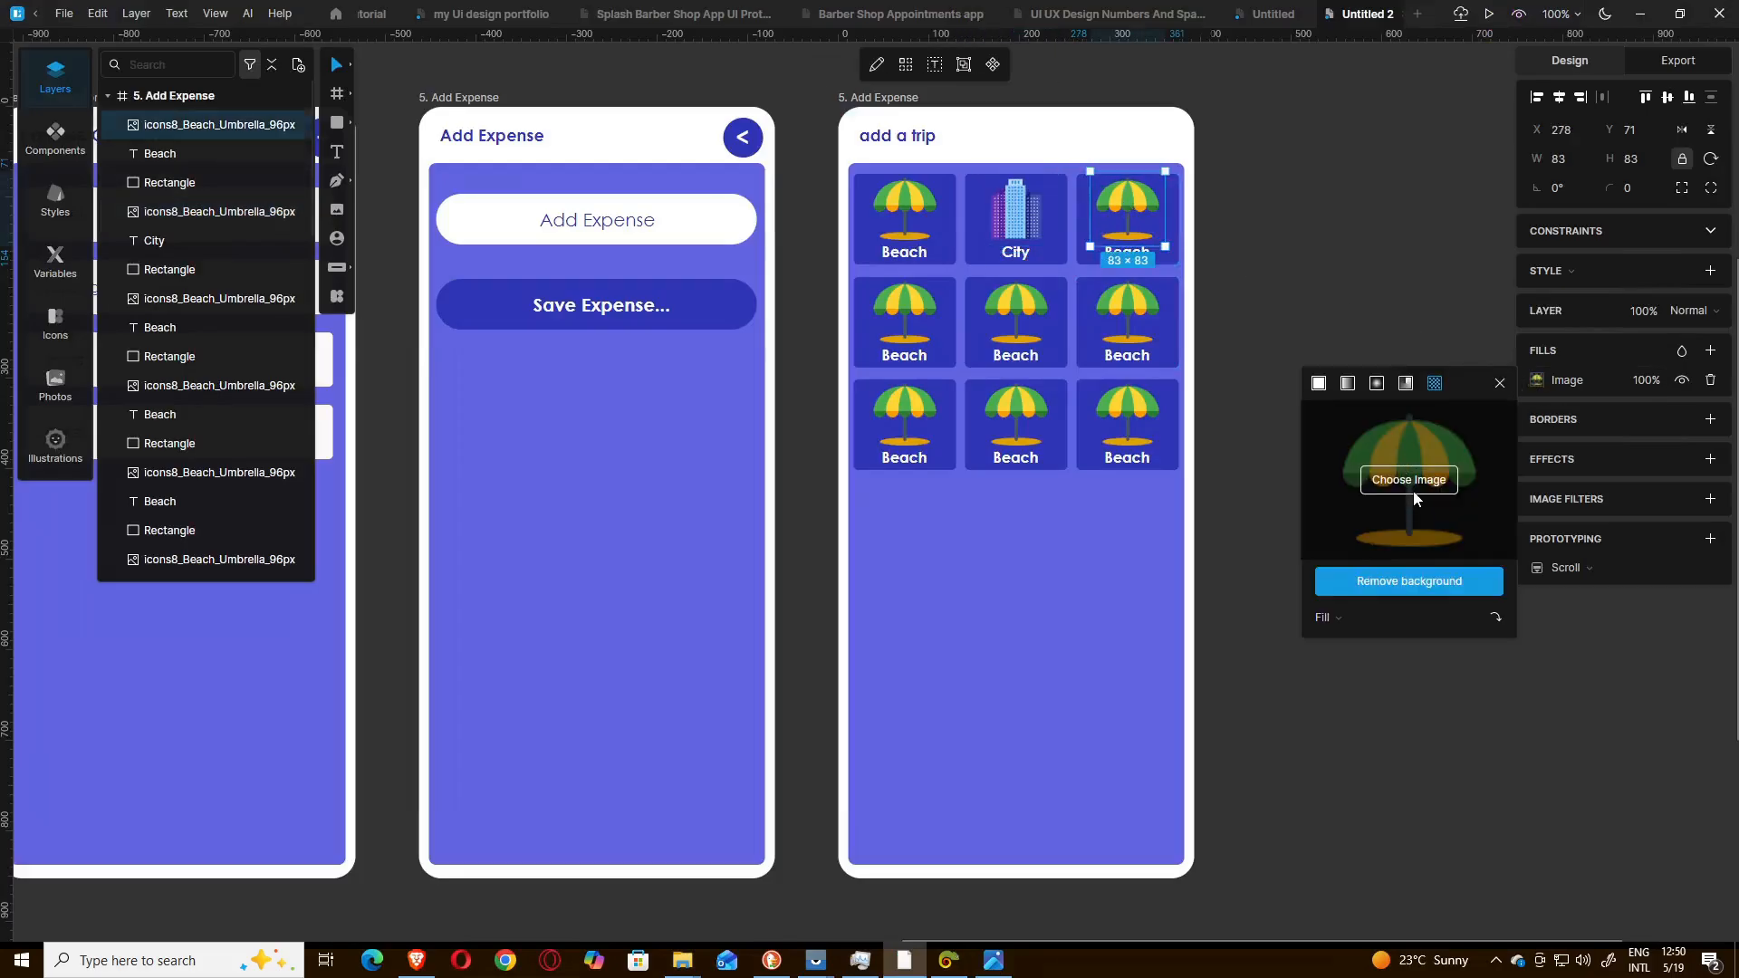
pyautogui.click(1413, 493)
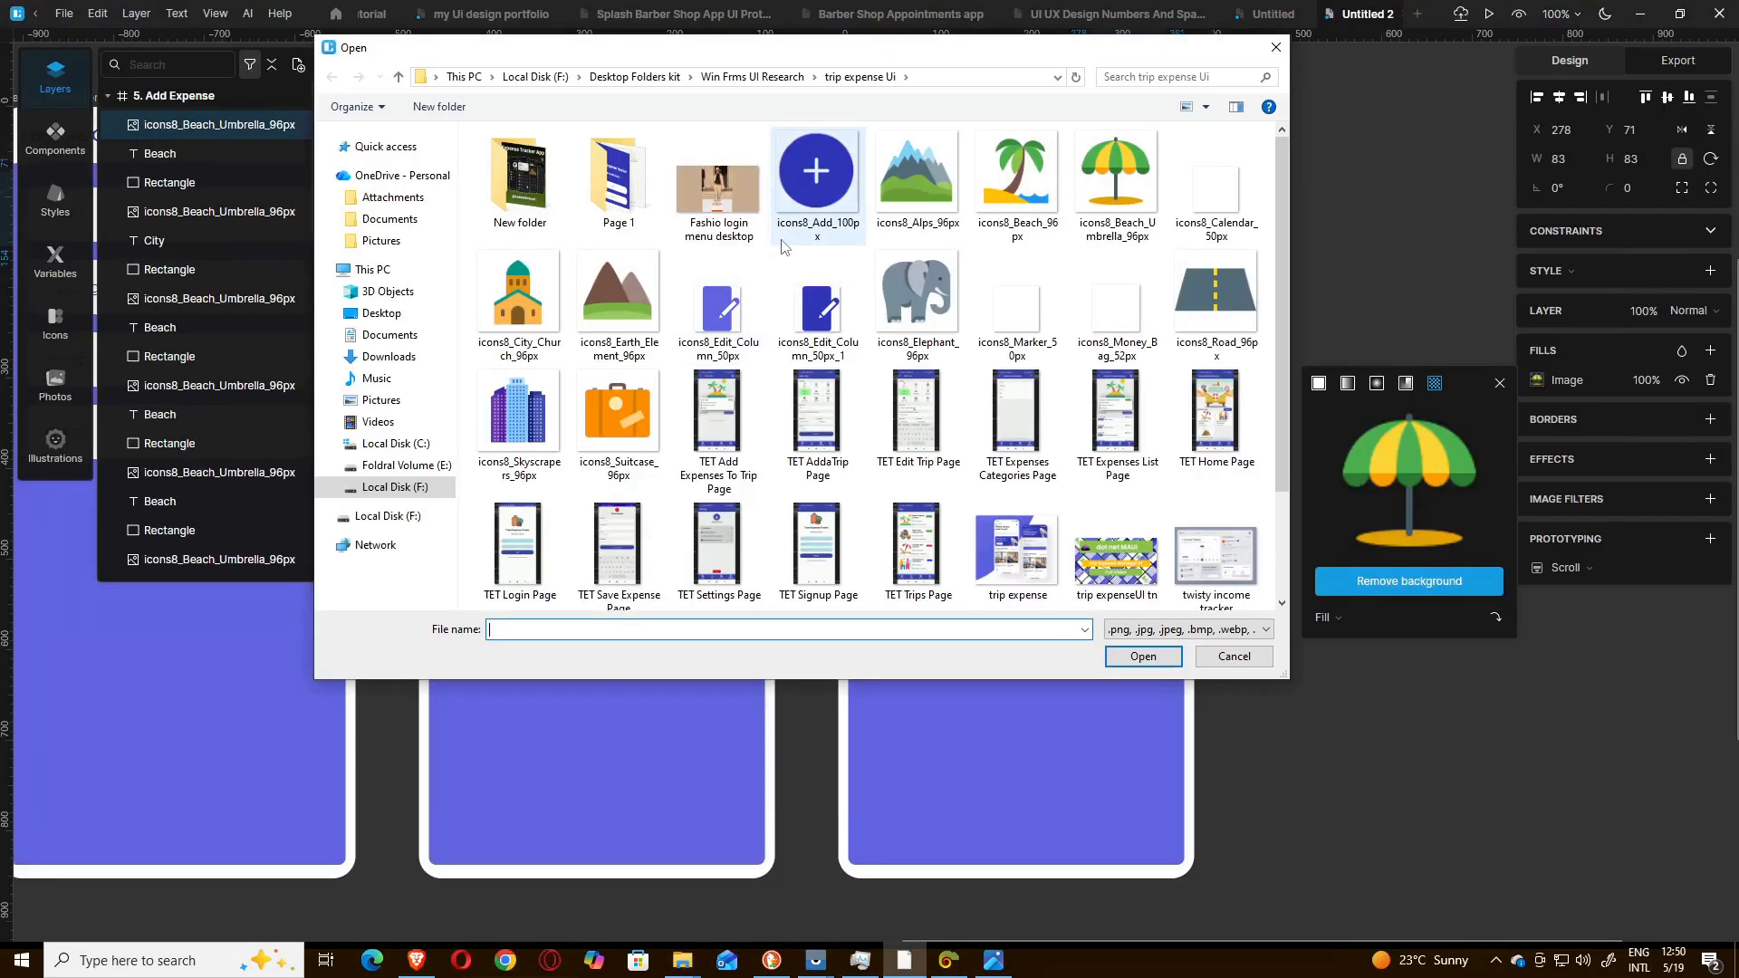
pyautogui.click(917, 180)
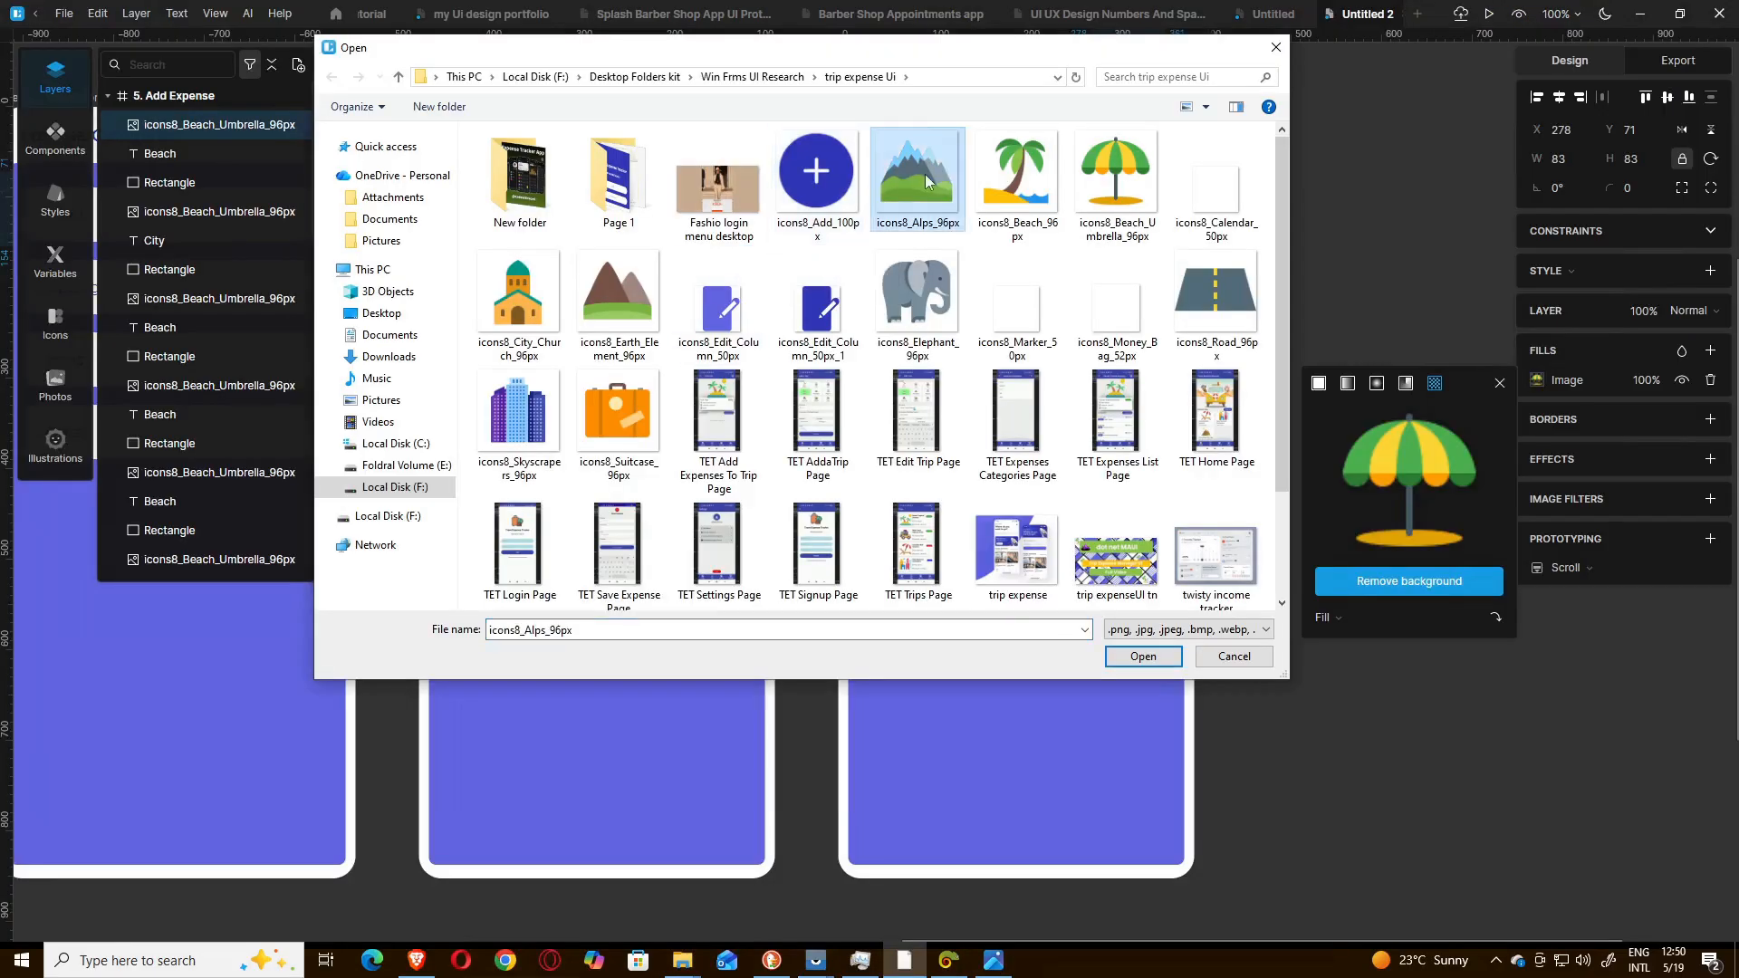
pyautogui.click(1126, 648)
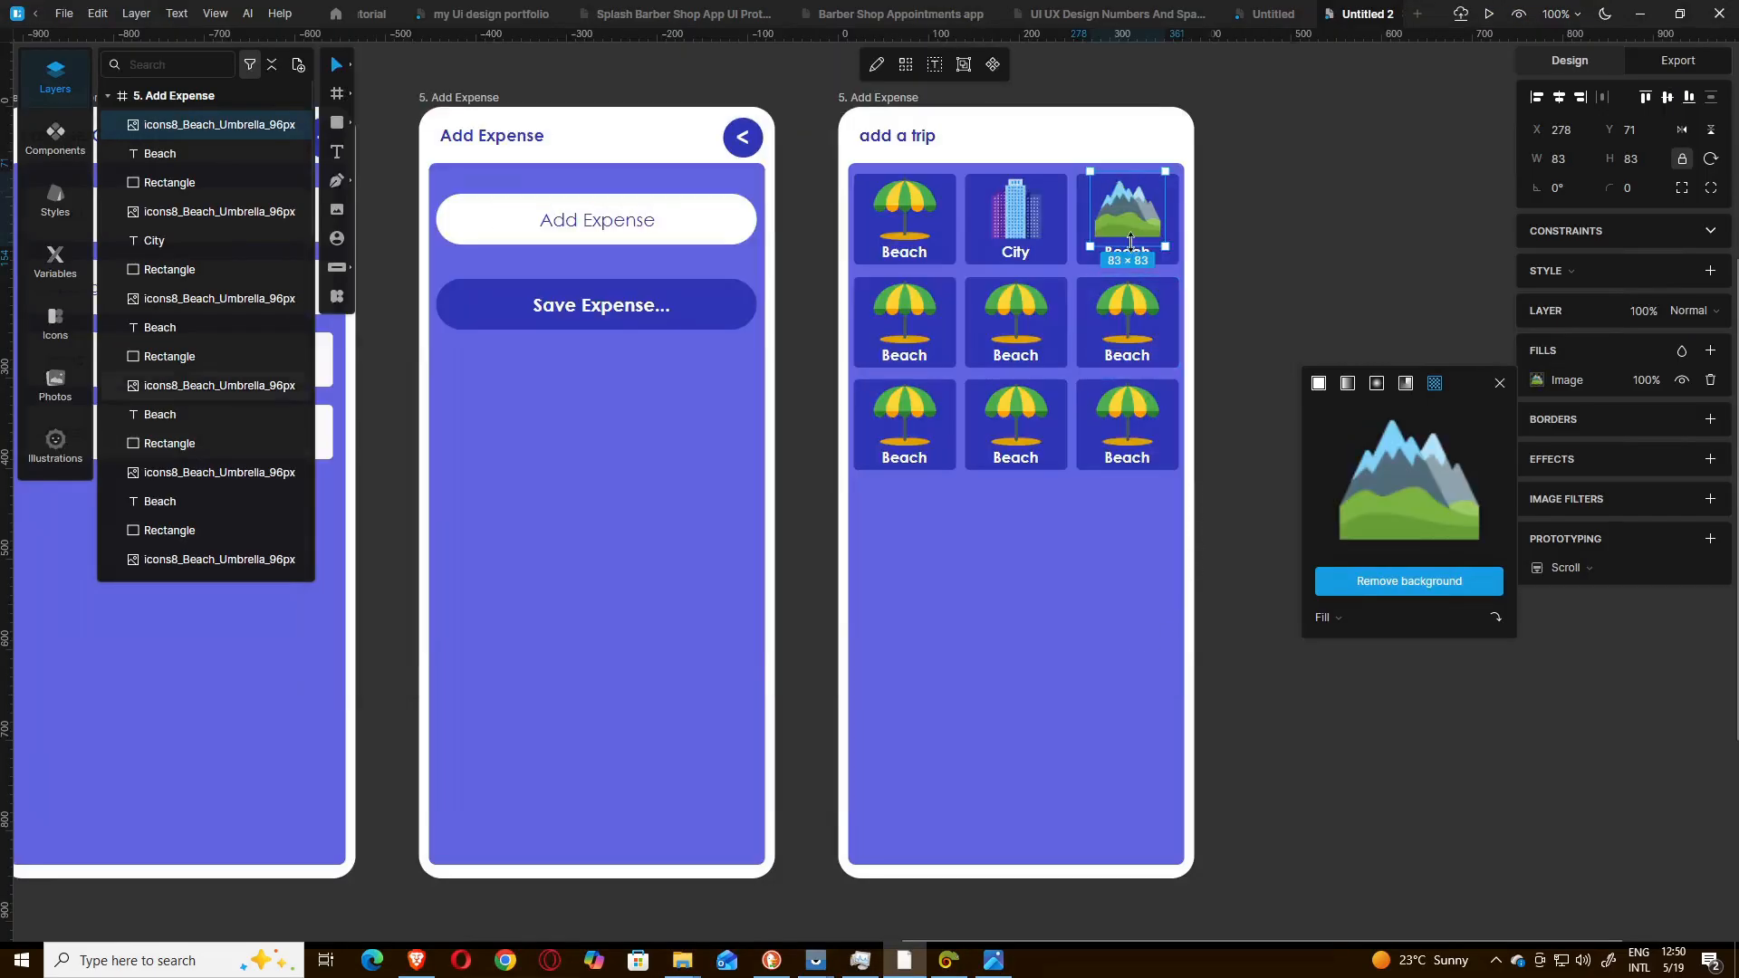
# - Change the label under the alps picture in the first row to "Hills"
pyautogui.click(1270, 259)
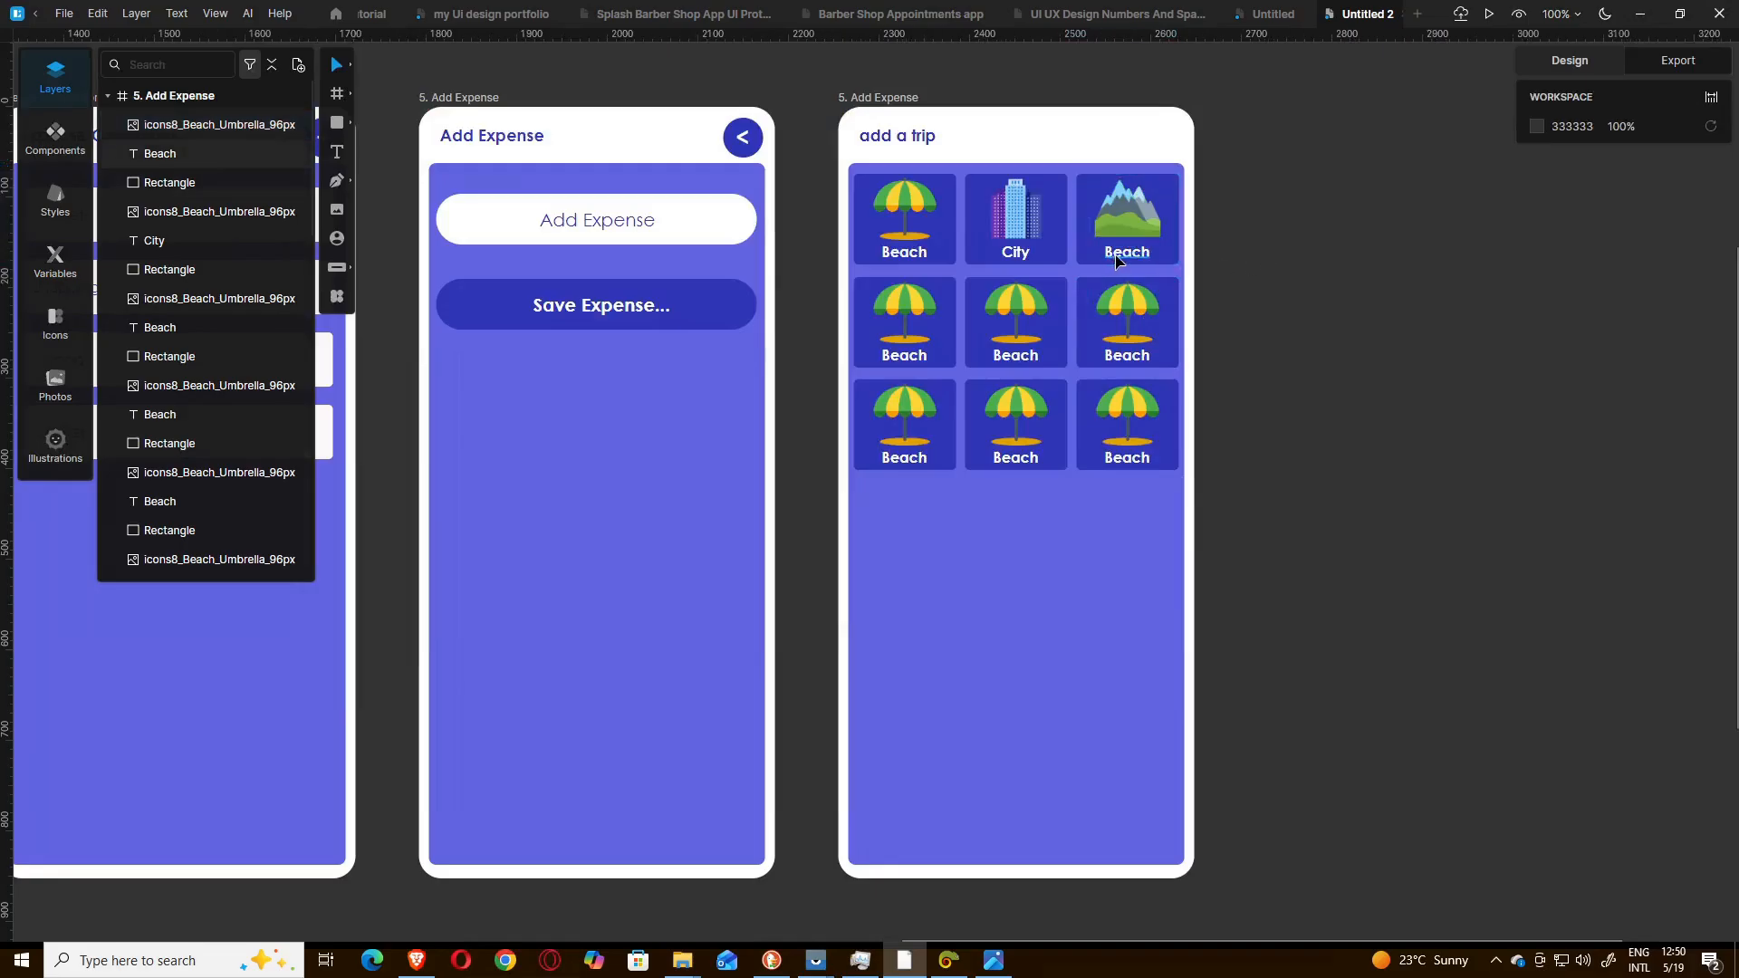
pyautogui.doubleClick(1116, 260)
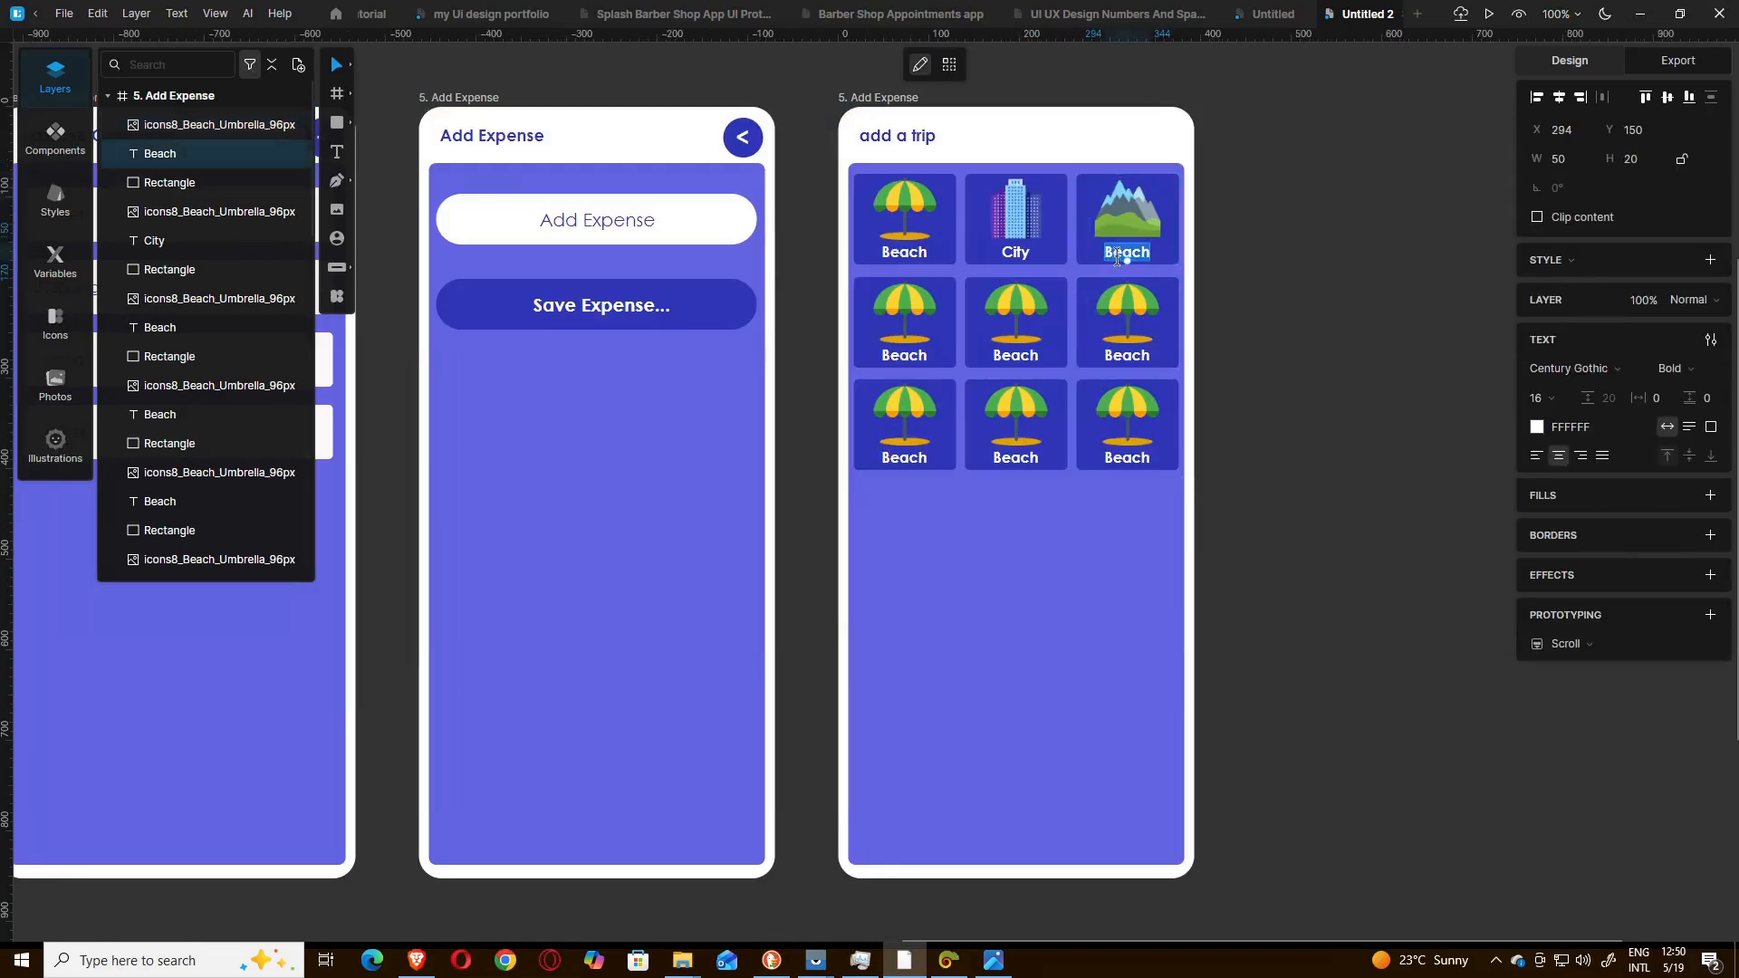
pyautogui.write('Hills')
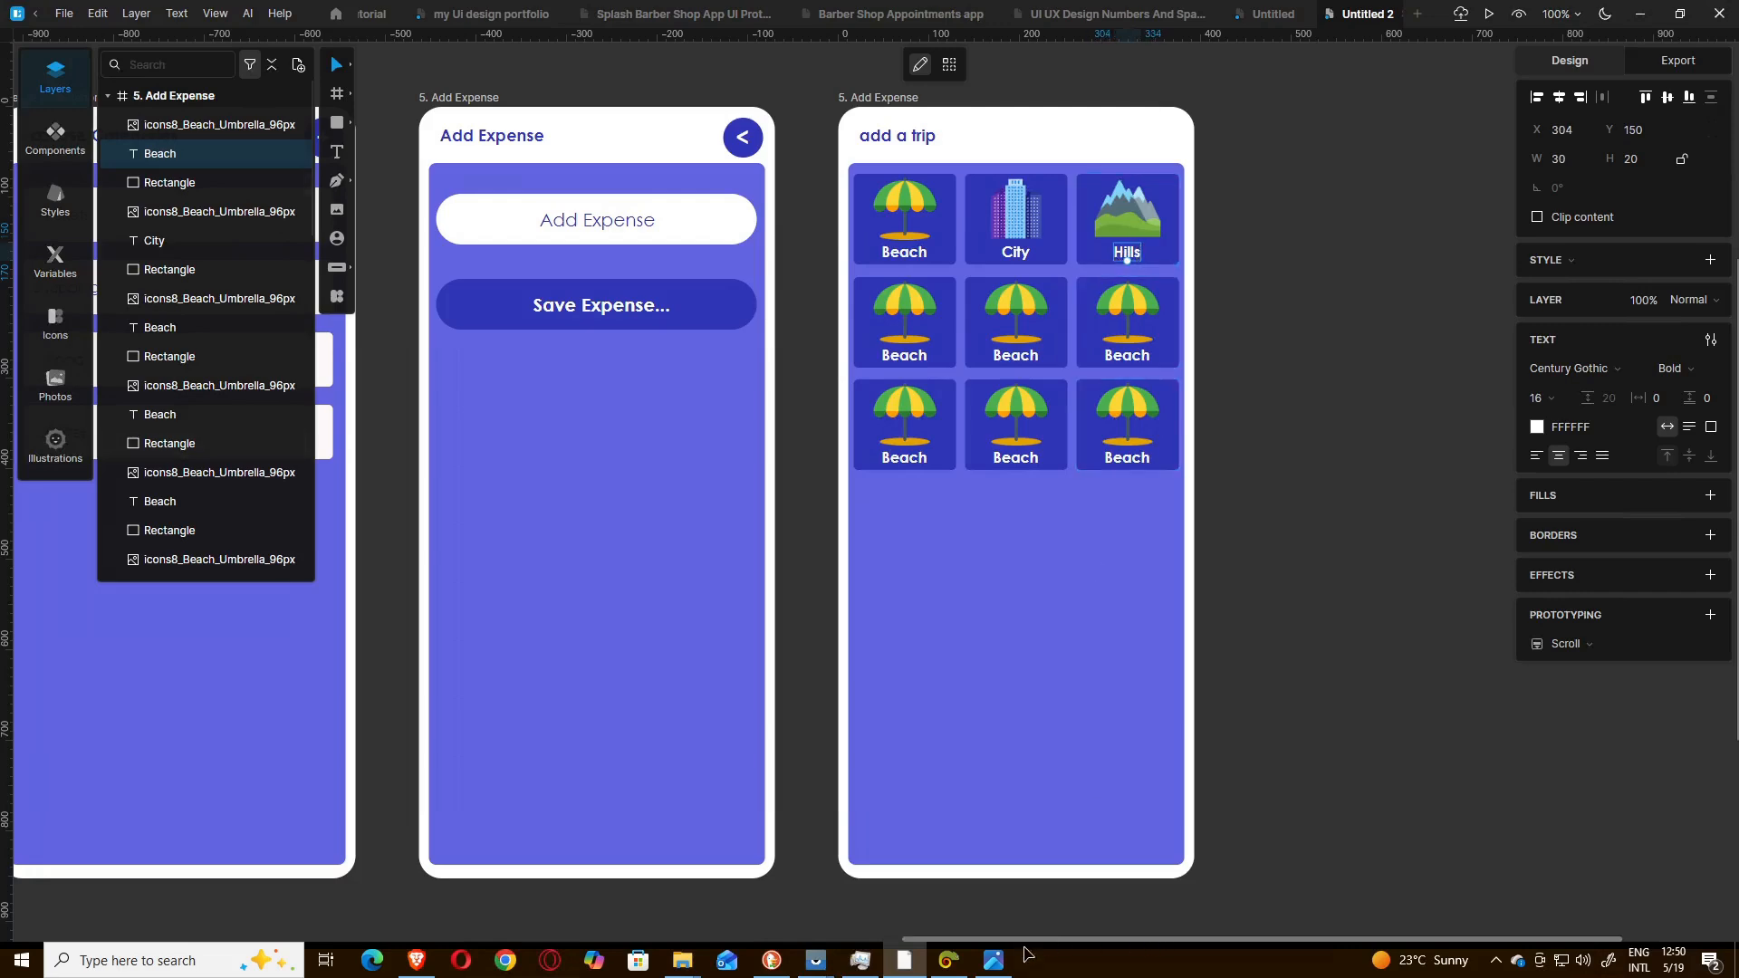
# - Change the label of the second row's first card to "Island", following the reference mockup
pyautogui.click(994, 960)
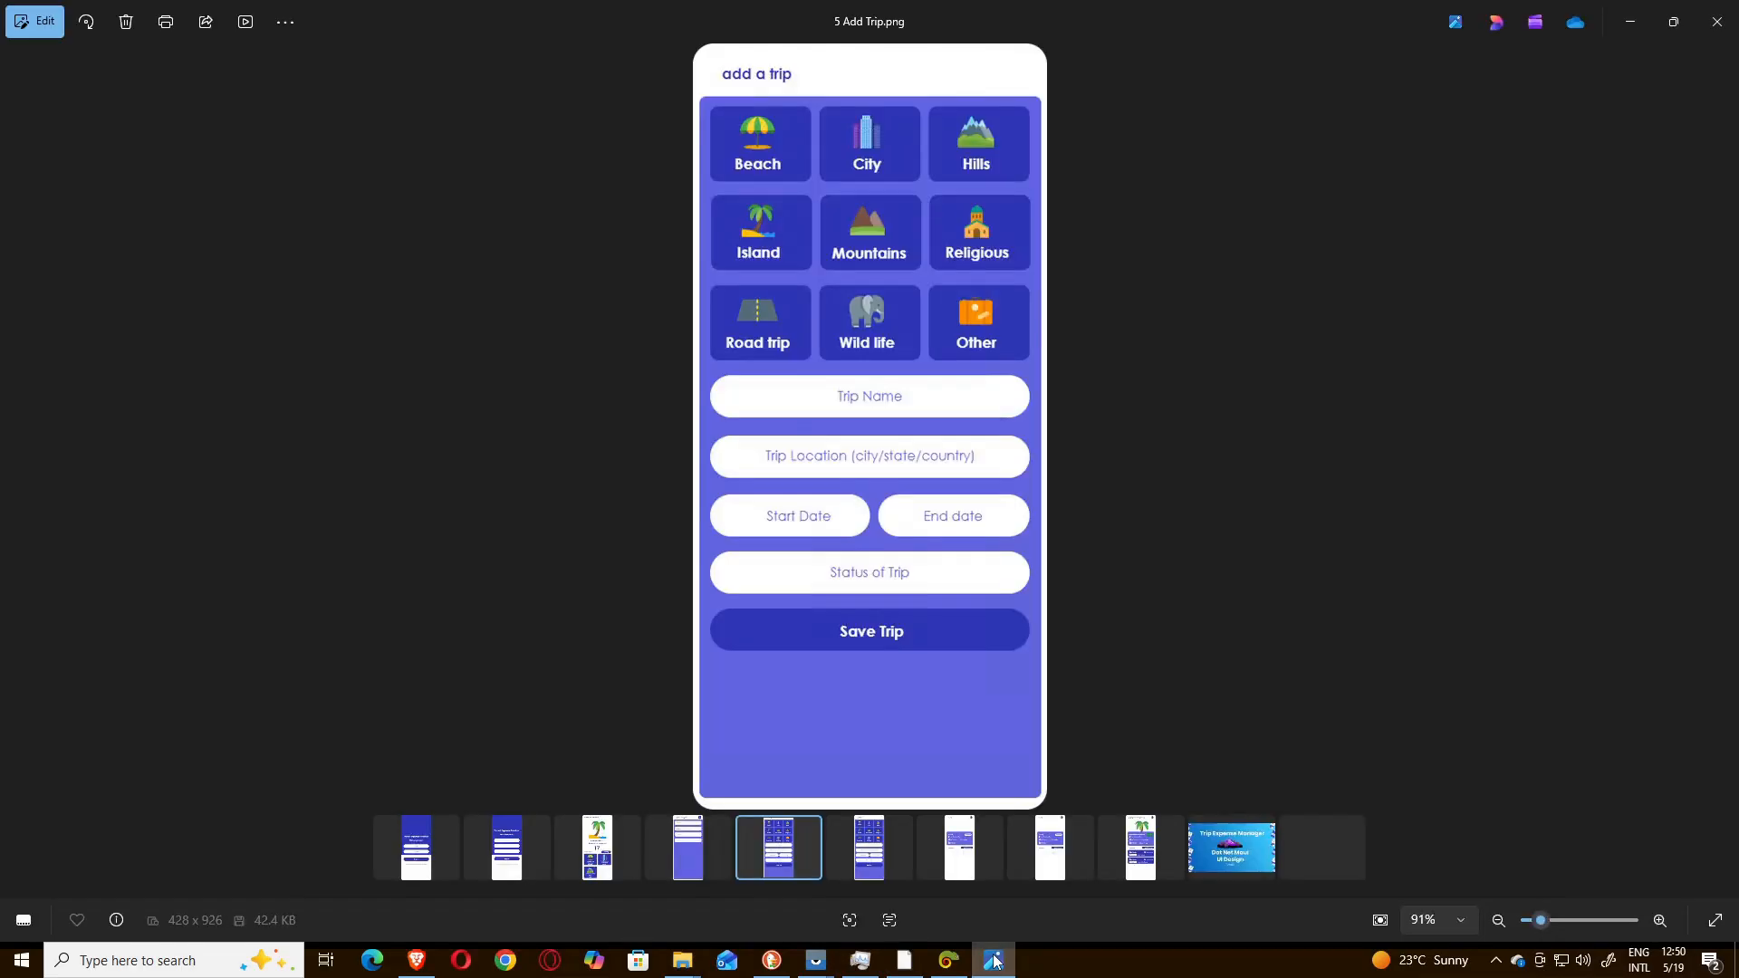
pyautogui.click(993, 960)
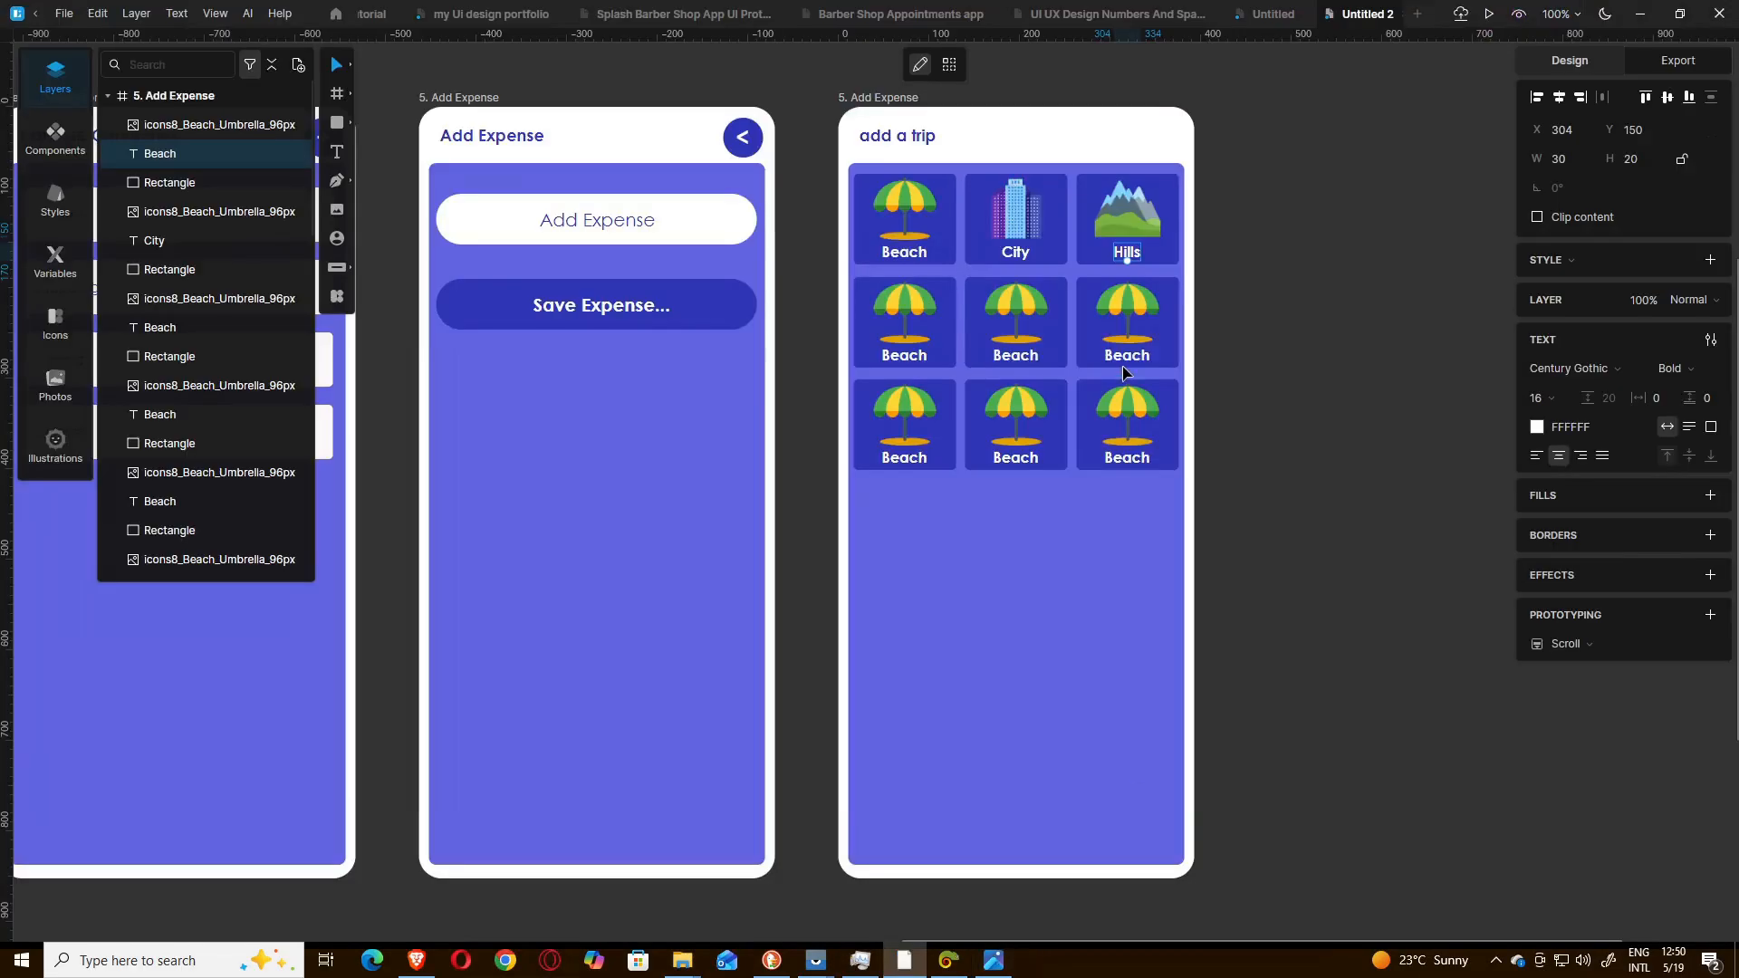
pyautogui.click(914, 356)
pyautogui.doubleClick(914, 357)
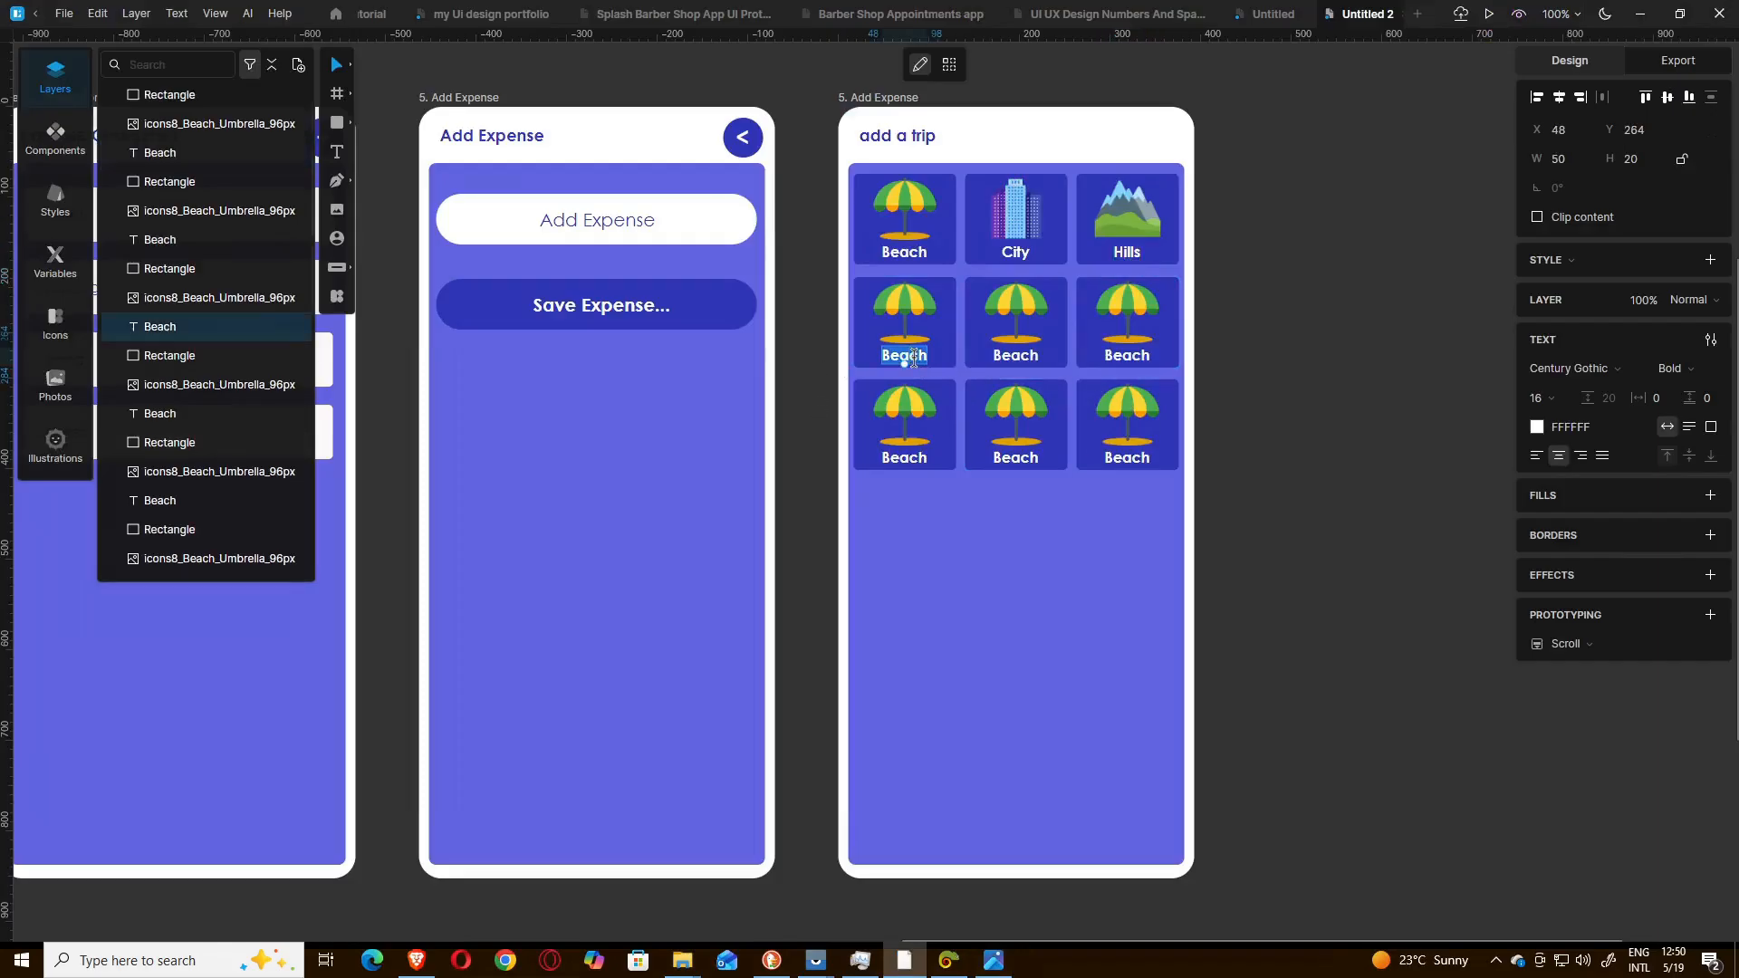
pyautogui.write('Island')
pyautogui.press('Escape')
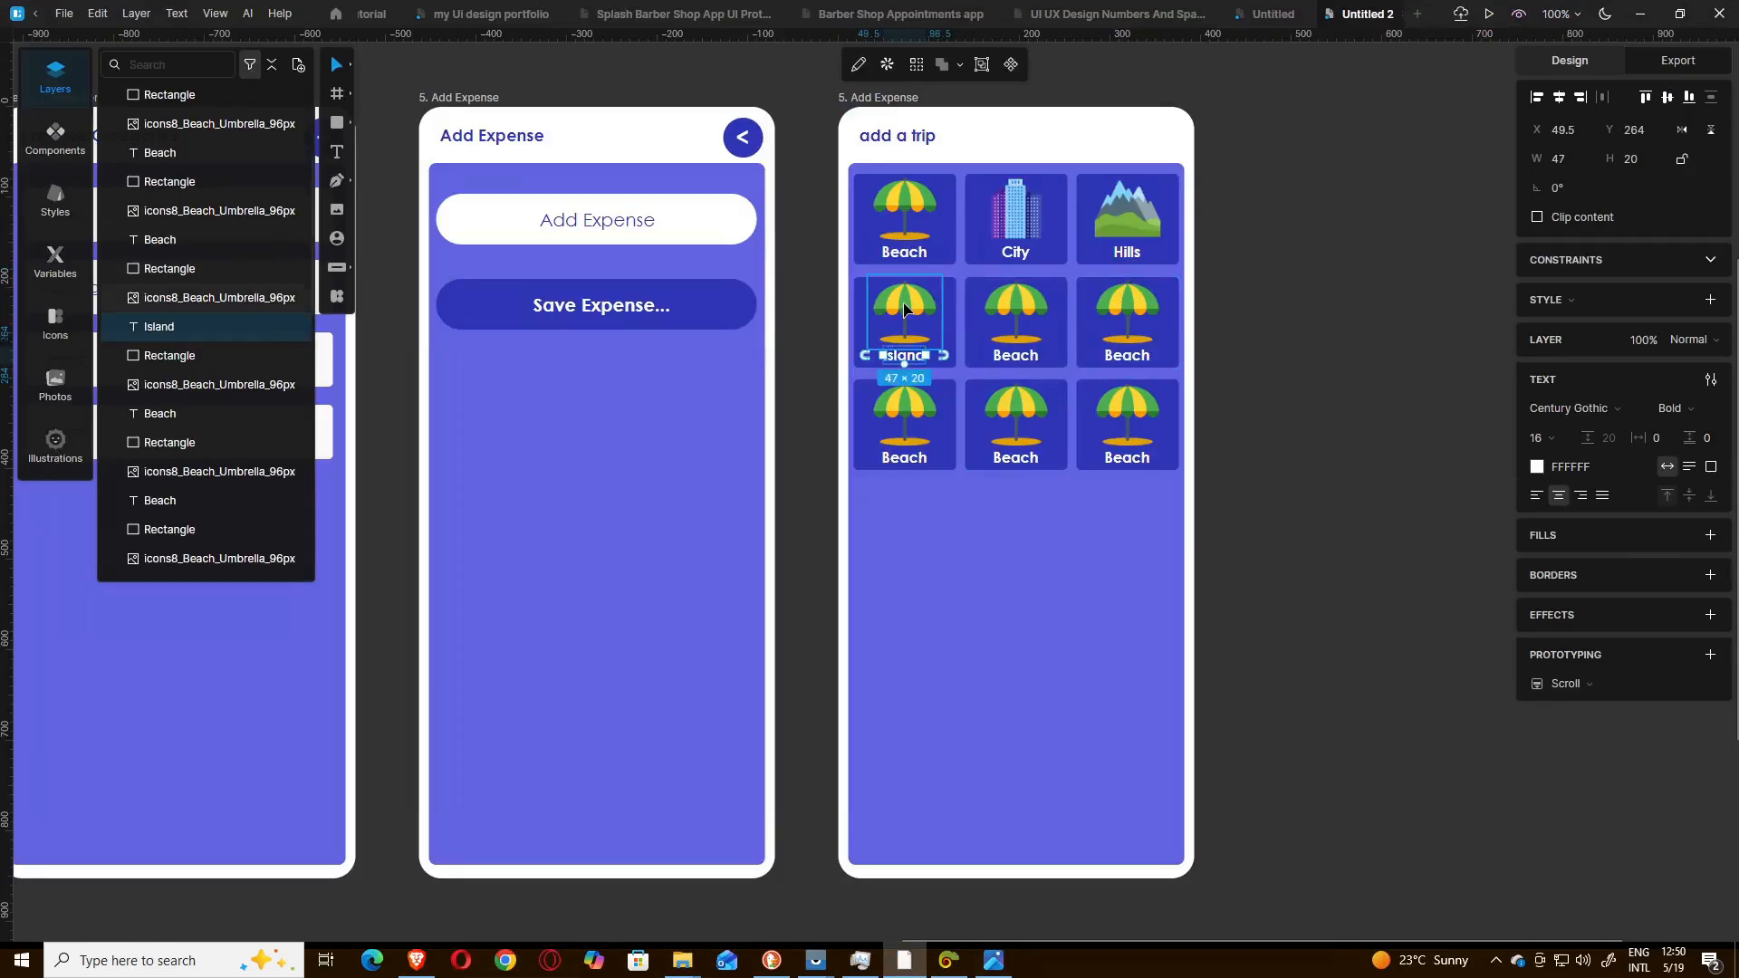
# - Replace the Island card's umbrella picture with the palm tree image icons8_Beach_96px
pyautogui.click(904, 310)
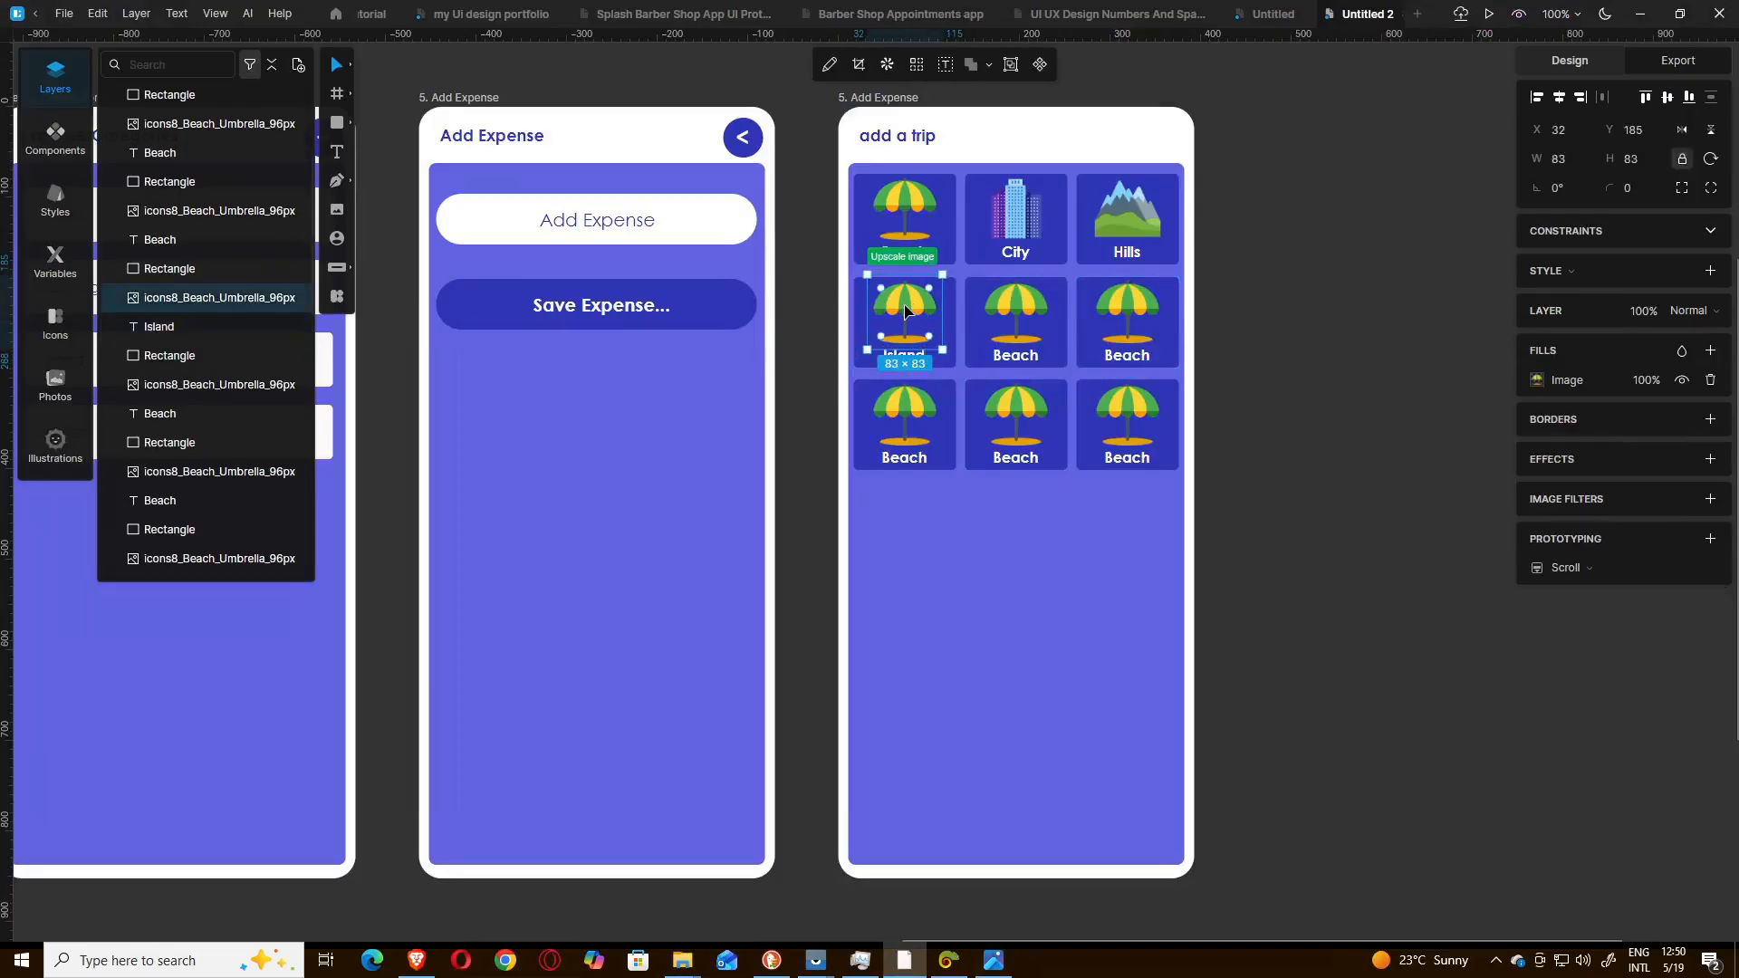
pyautogui.click(991, 962)
pyautogui.click(991, 965)
pyautogui.click(1544, 383)
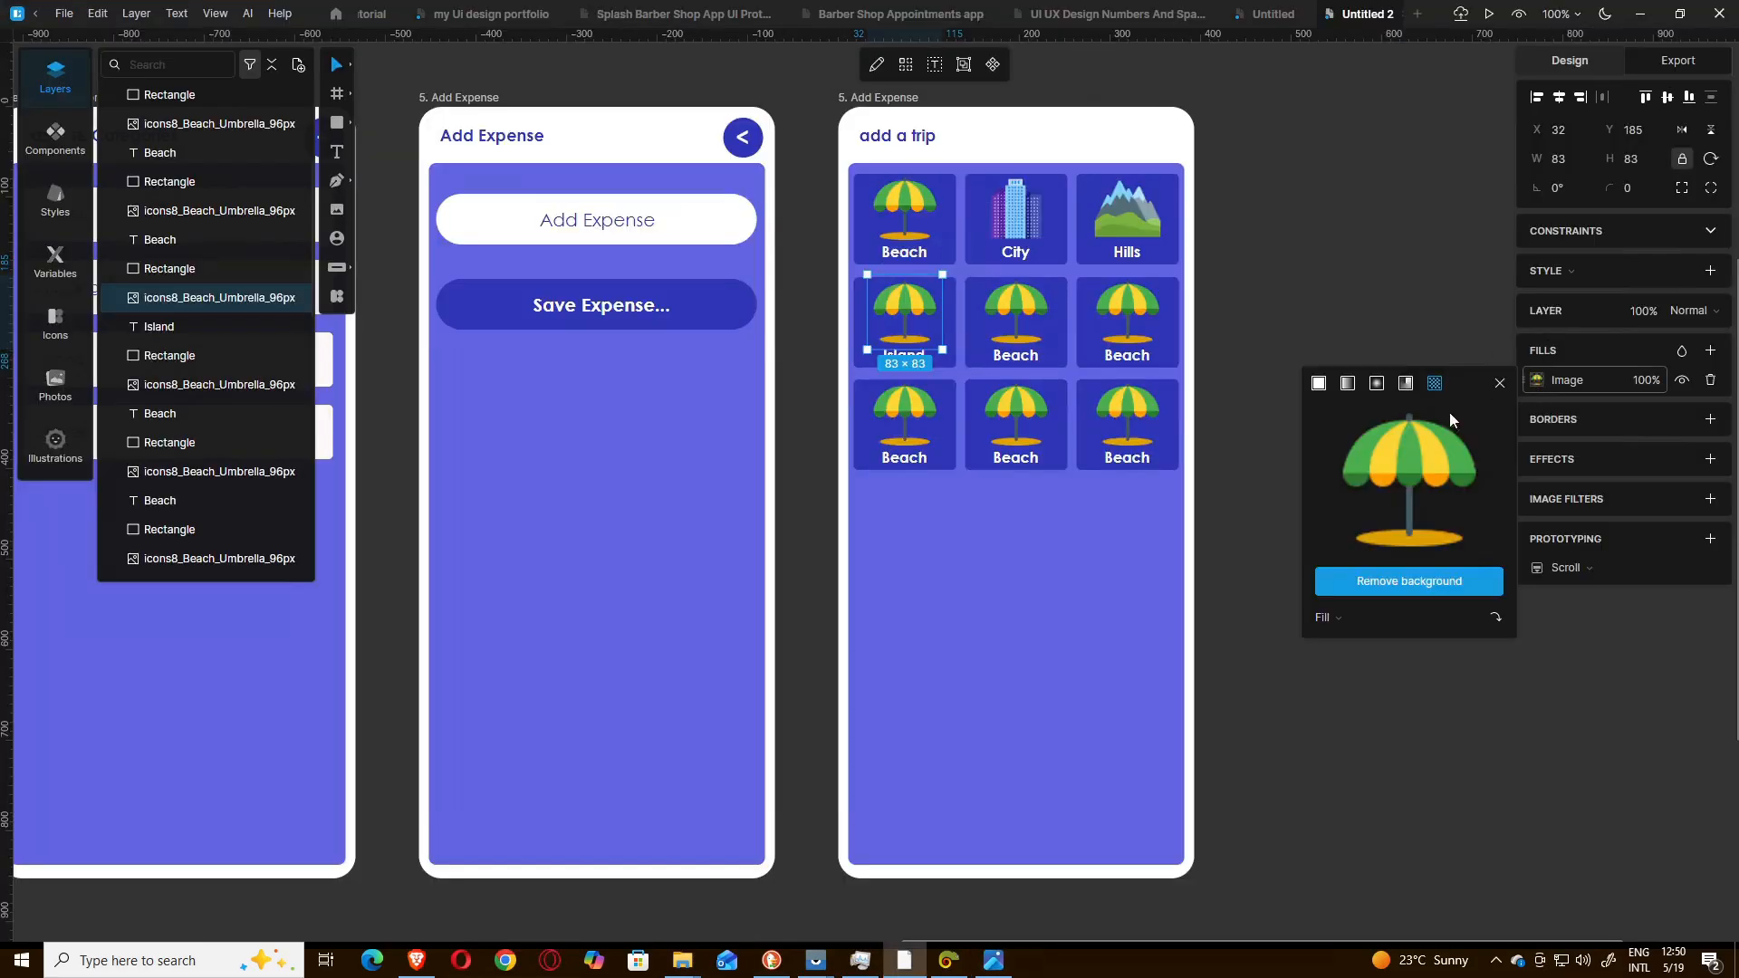
pyautogui.click(1408, 480)
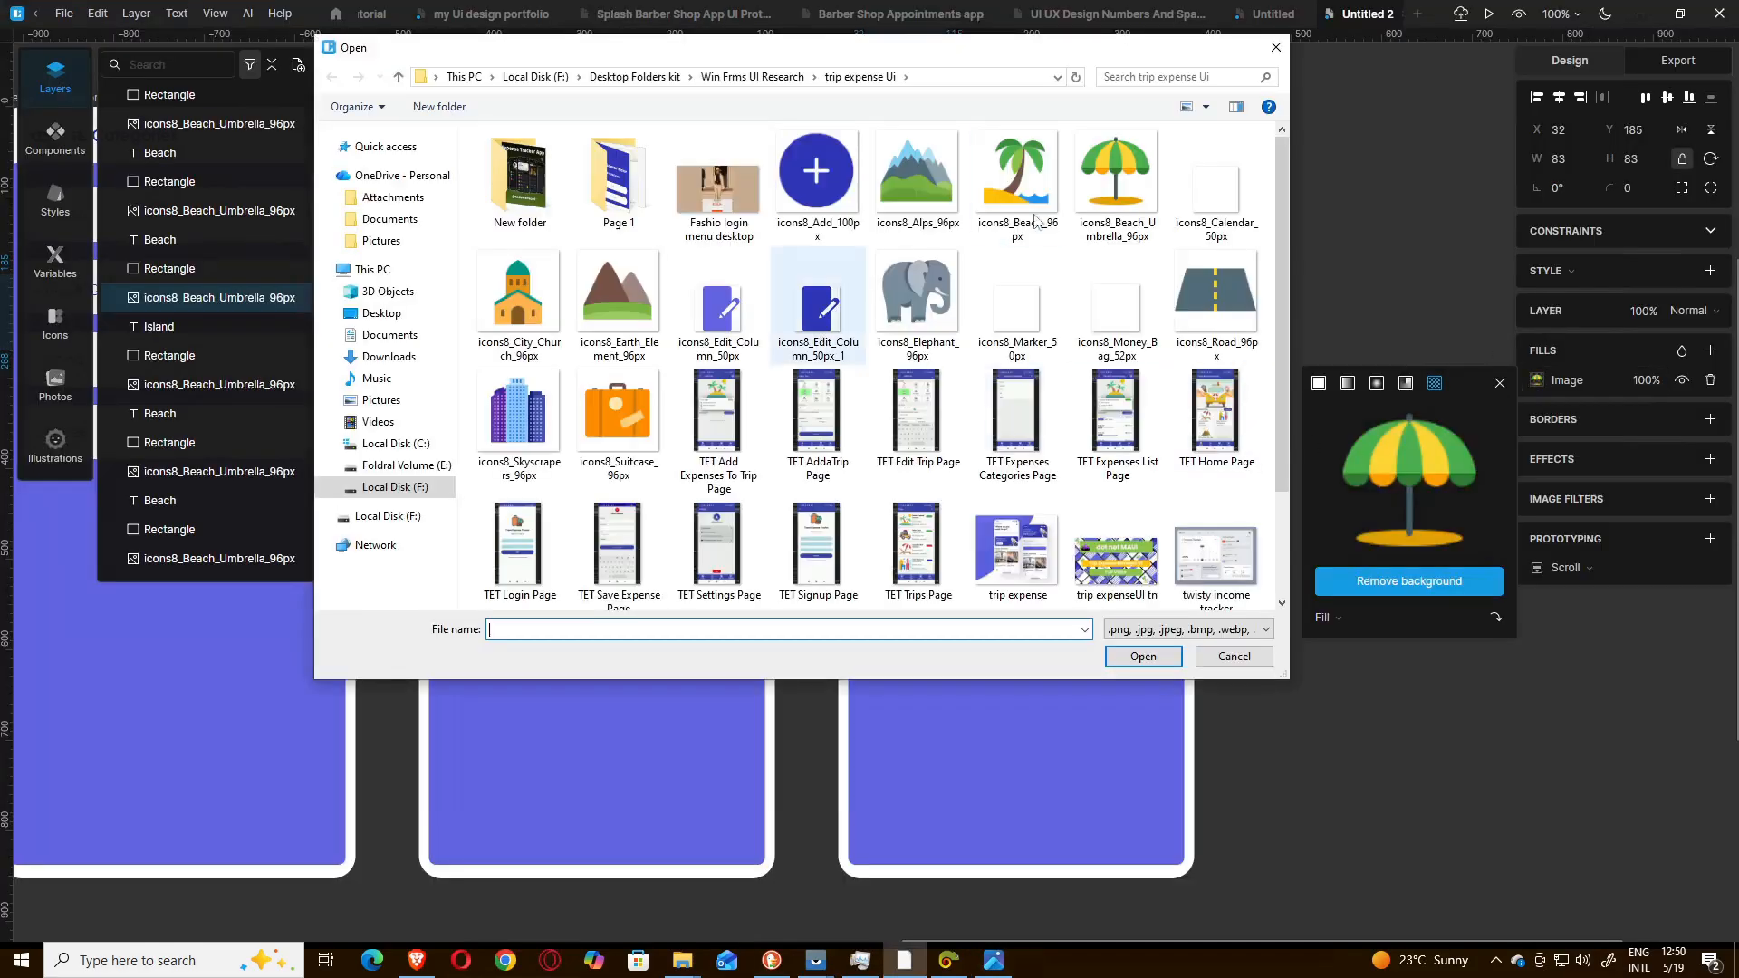
pyautogui.click(1035, 220)
pyautogui.click(1143, 656)
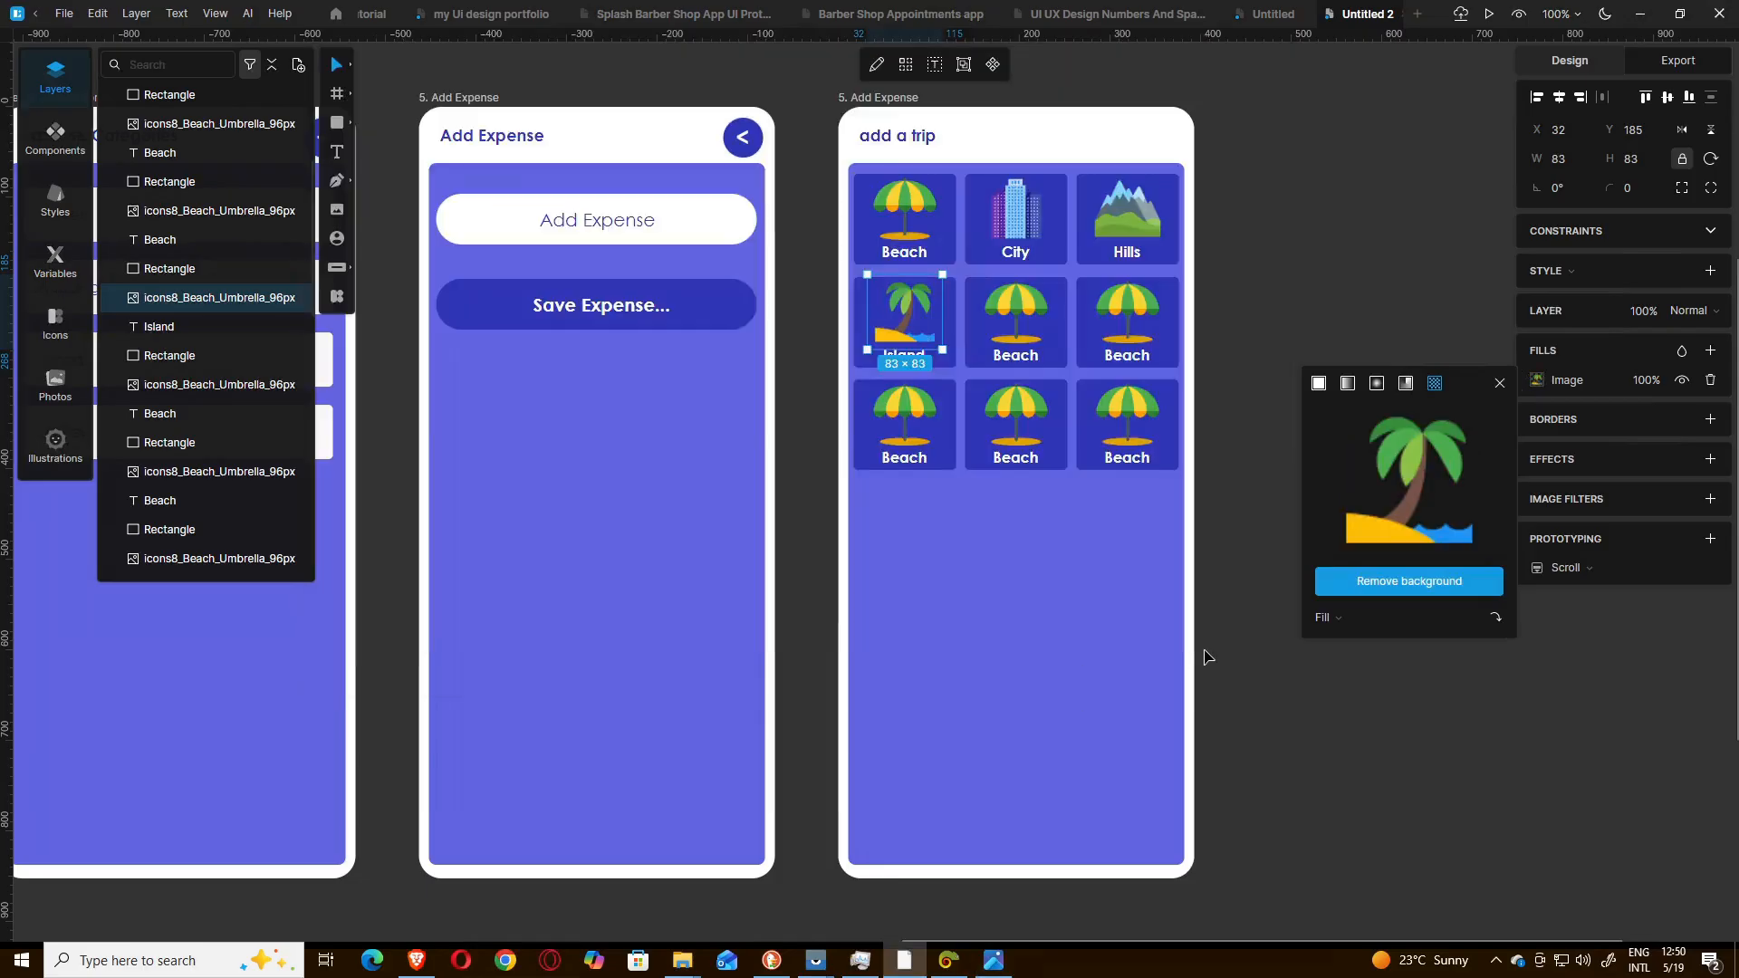
# - Check the reference mockup and replace the umbrella picture of the second row's middle card with the image icons8_Alps_96px
pyautogui.click(1001, 963)
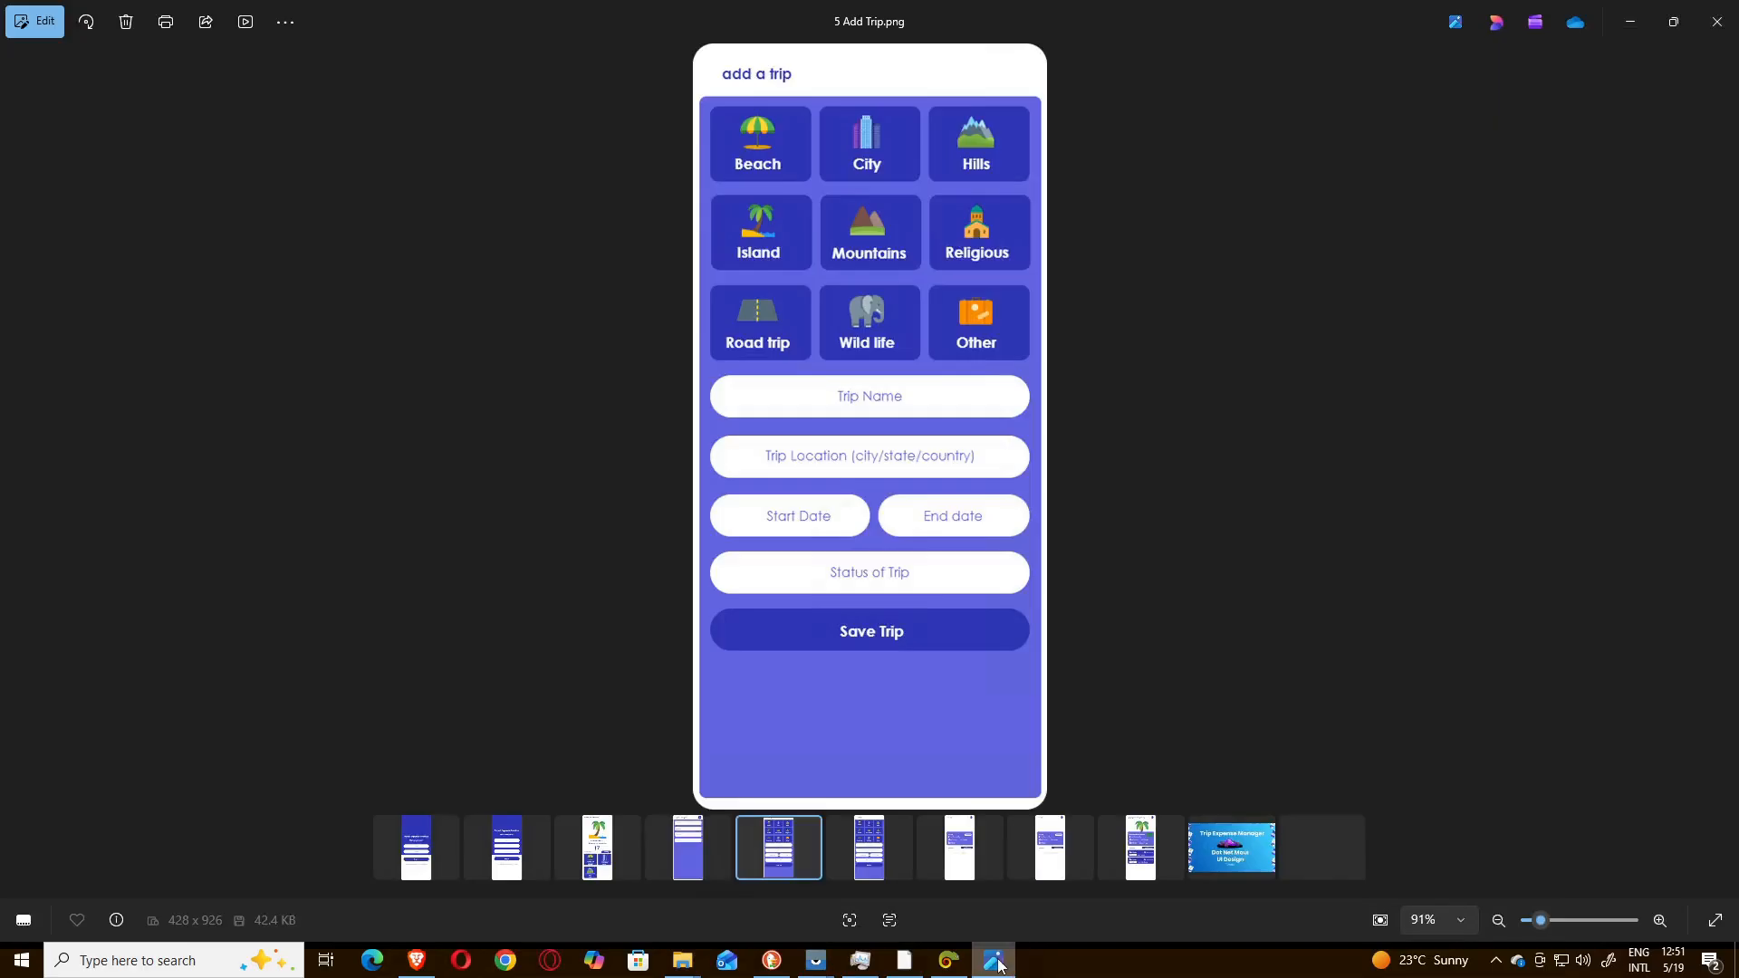
pyautogui.click(999, 962)
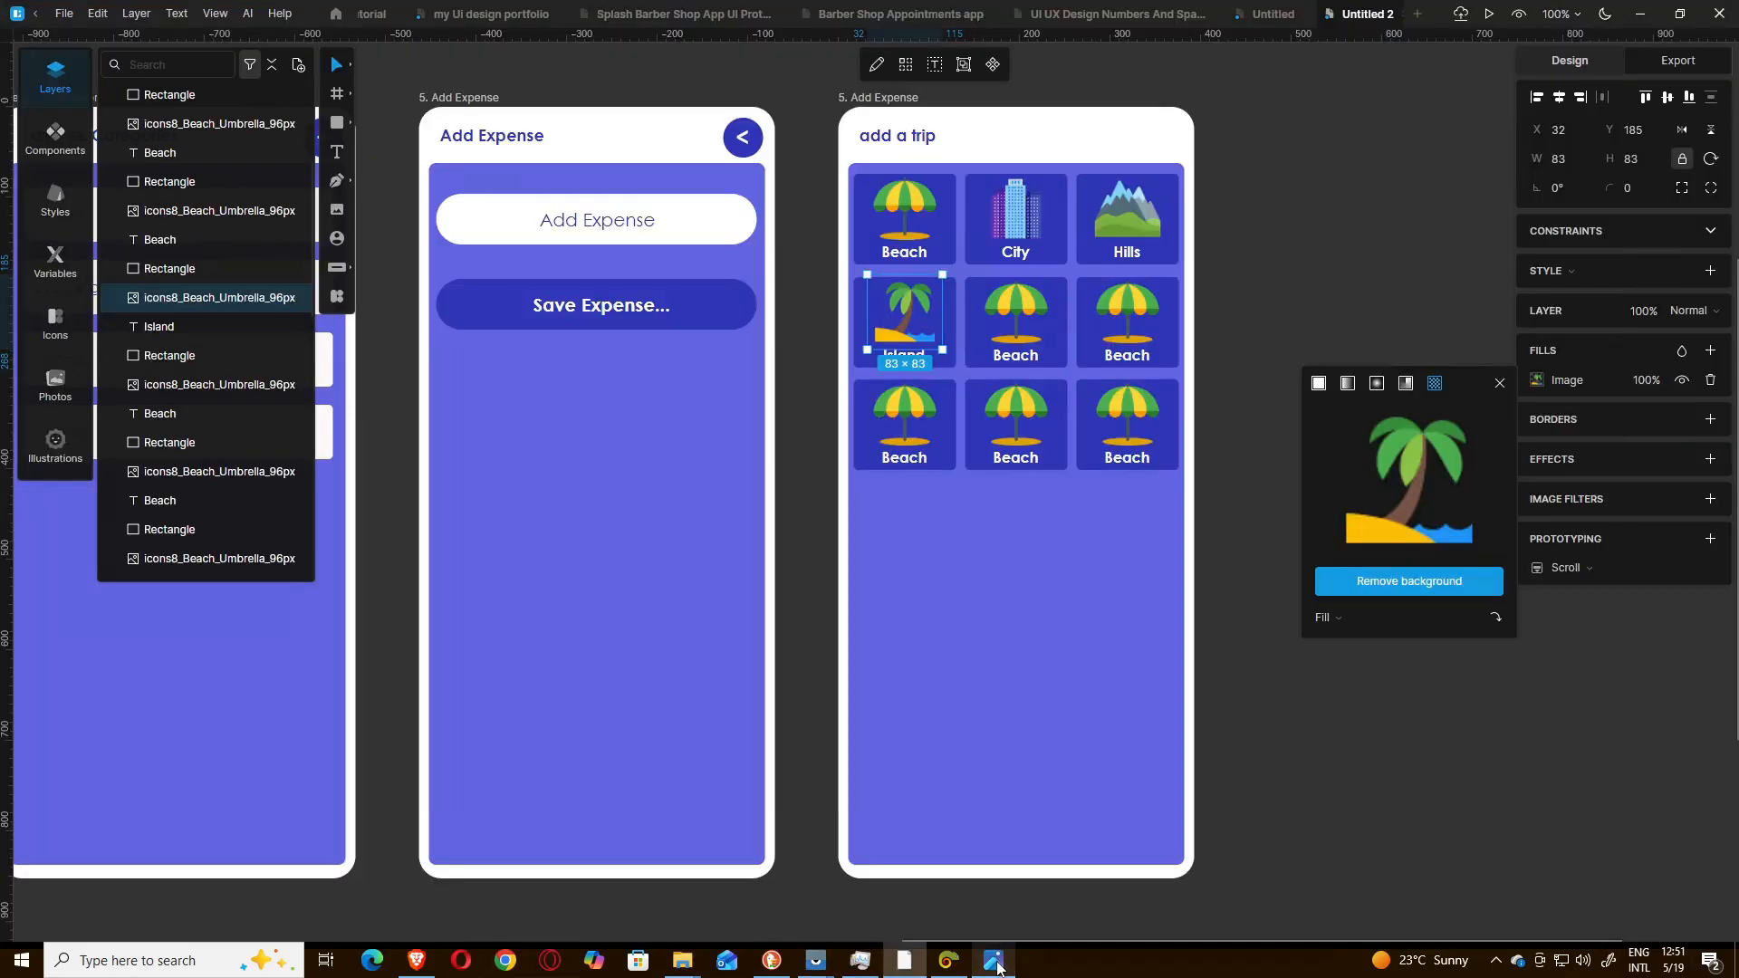
pyautogui.click(1022, 314)
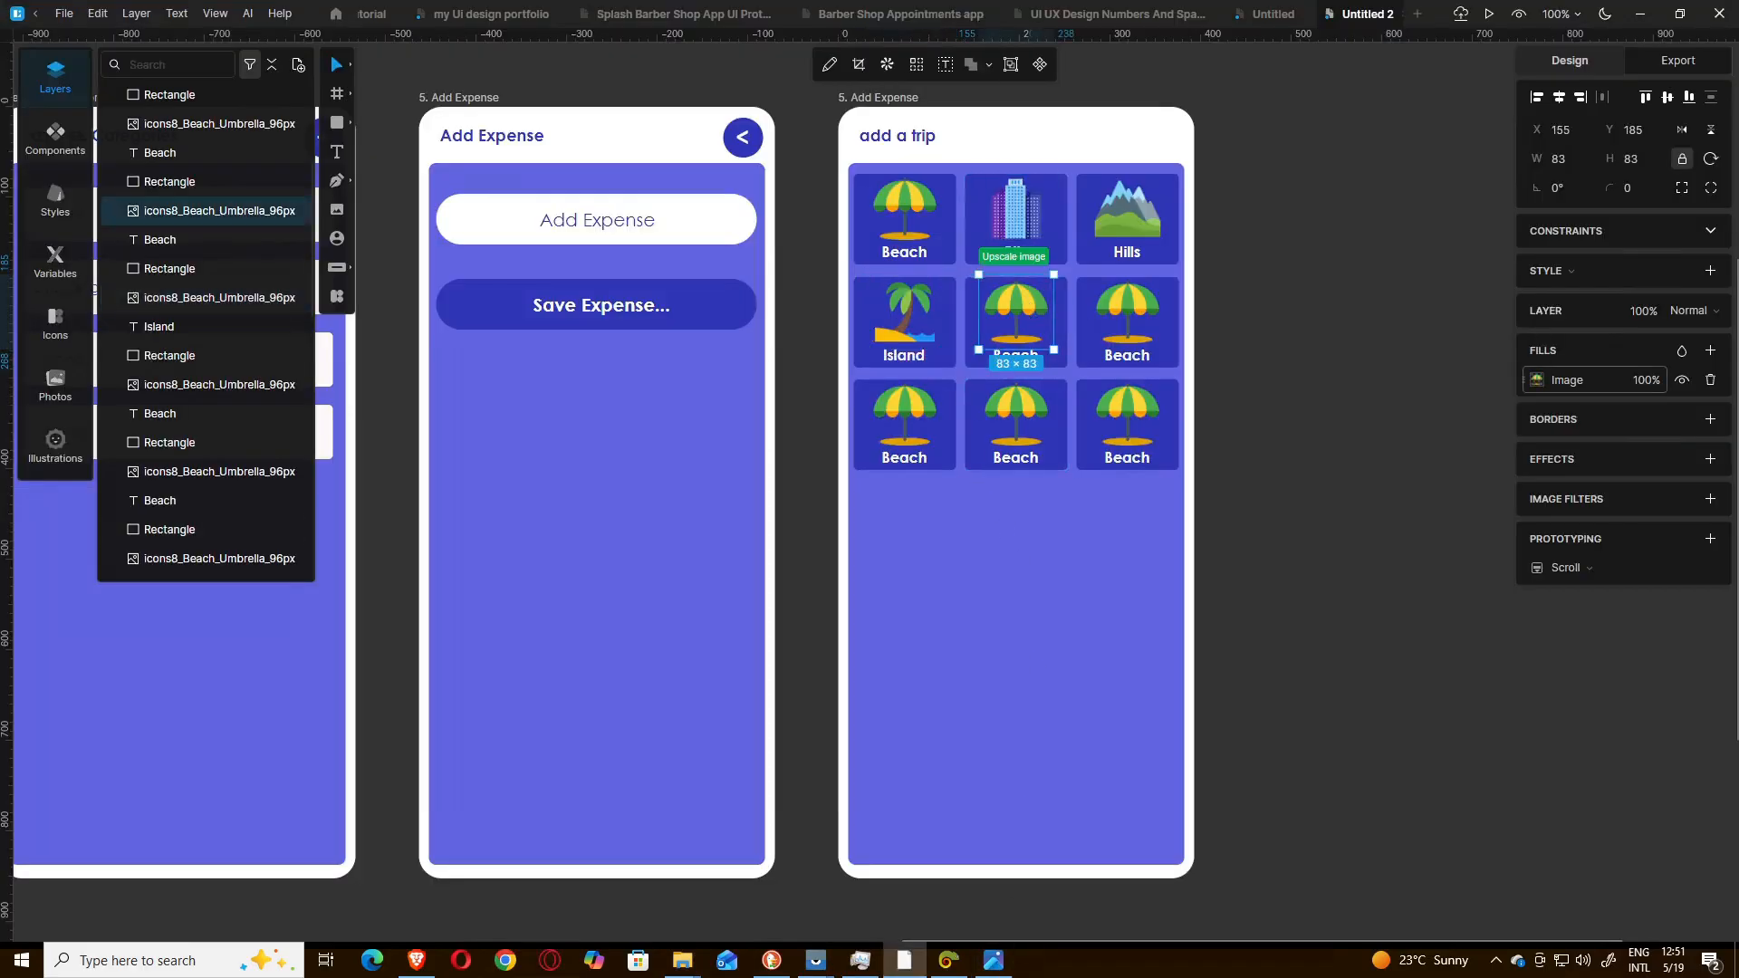
pyautogui.click(1548, 380)
pyautogui.click(1539, 383)
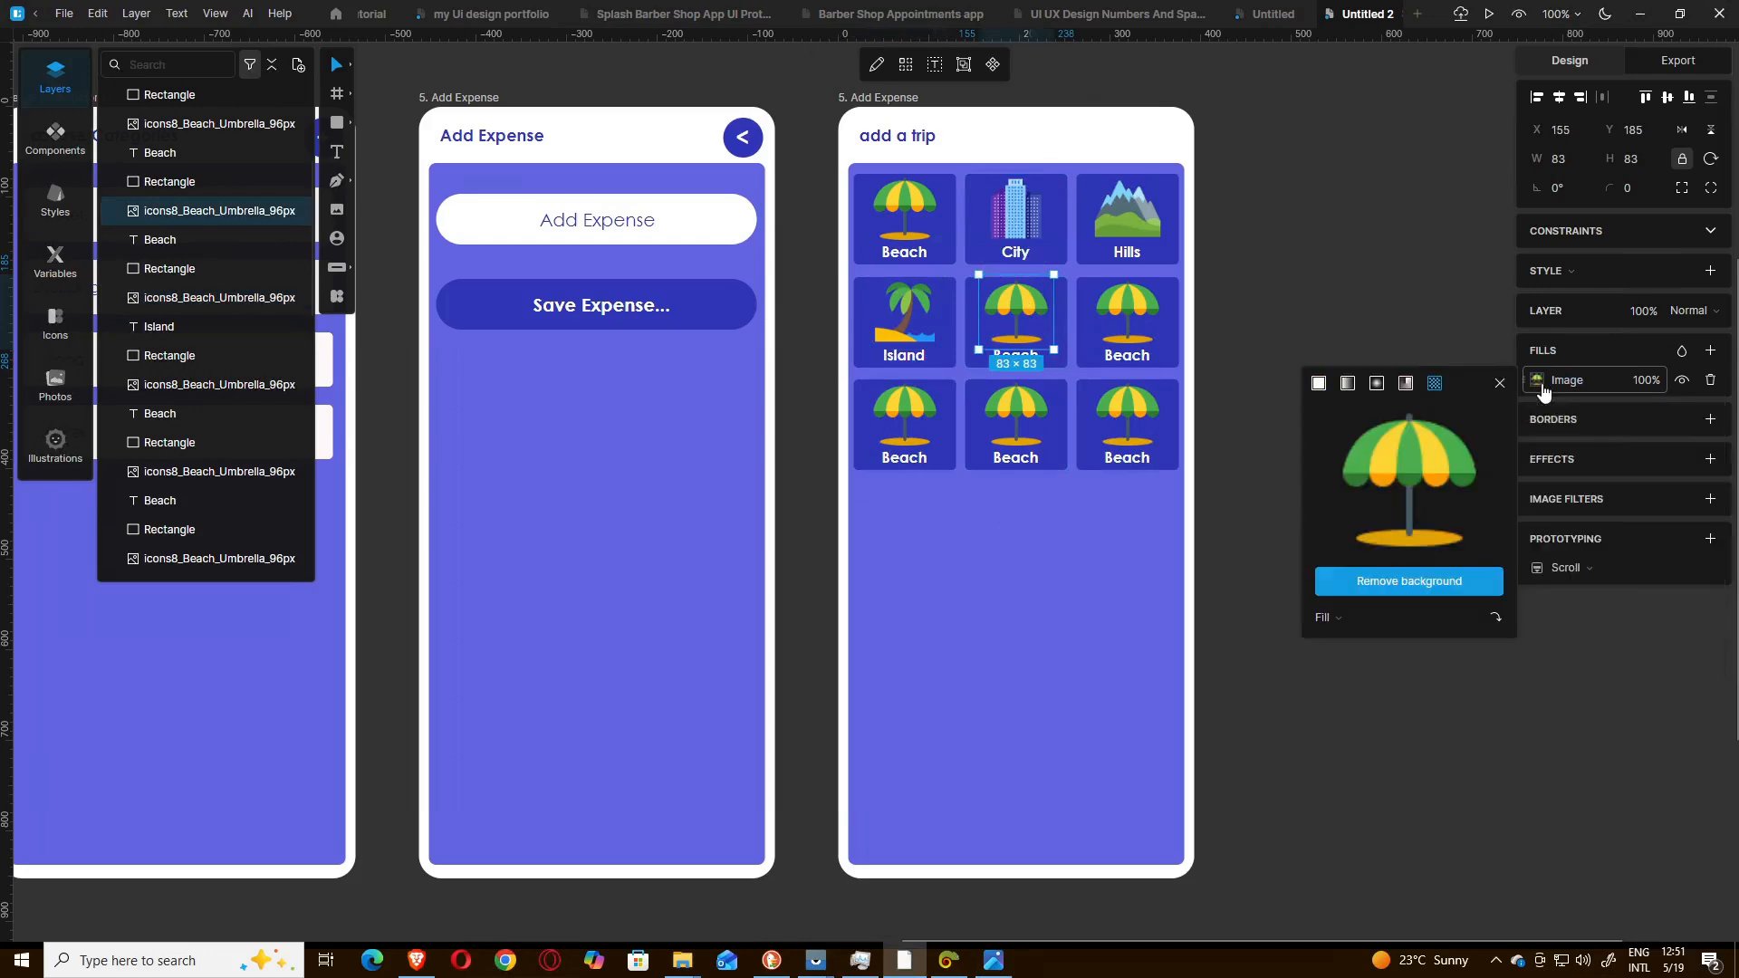
pyautogui.click(1403, 470)
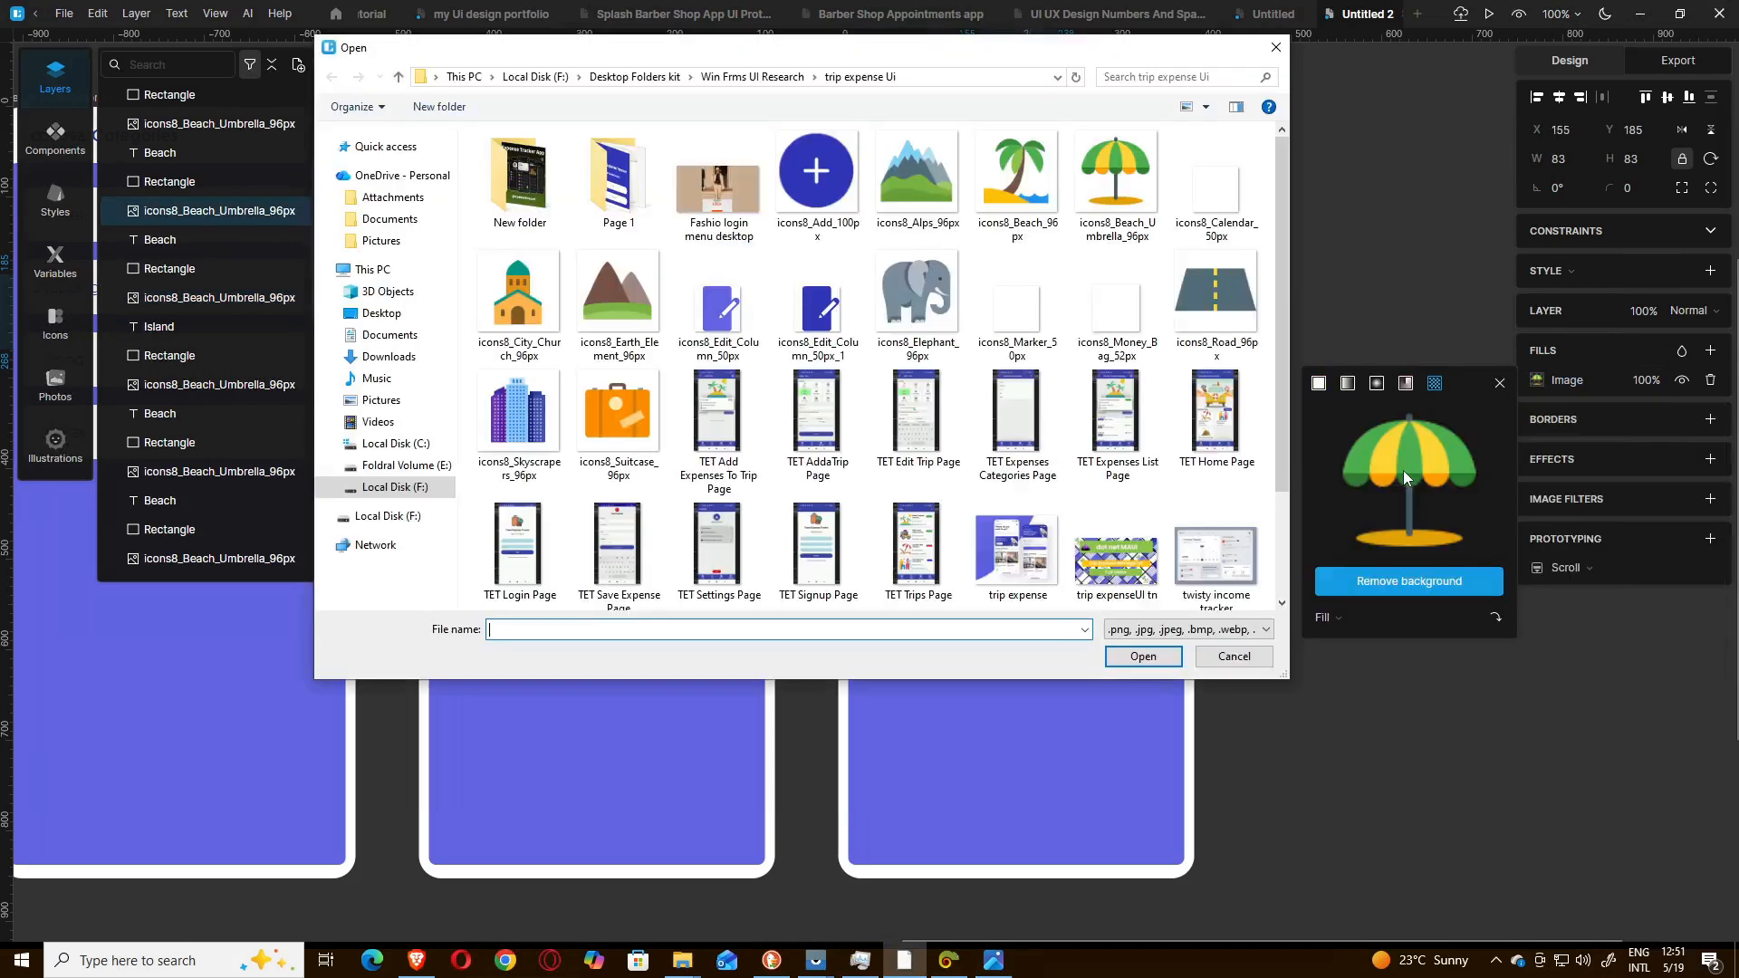
pyautogui.click(989, 188)
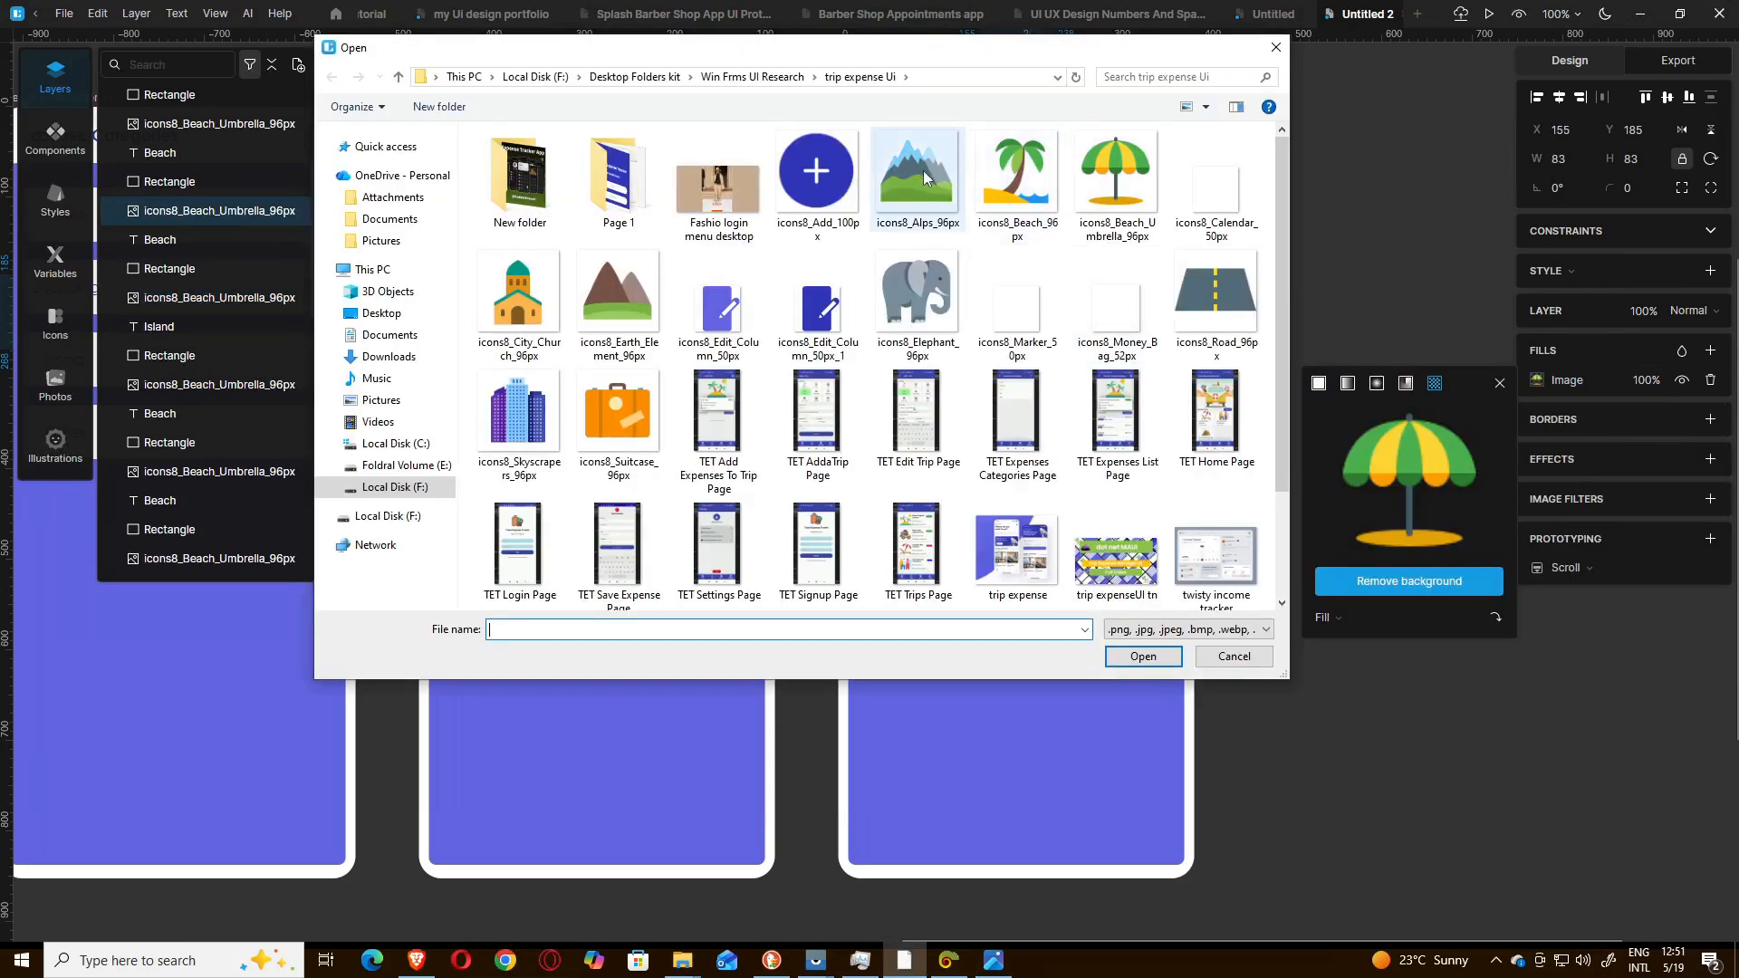
pyautogui.click(1145, 657)
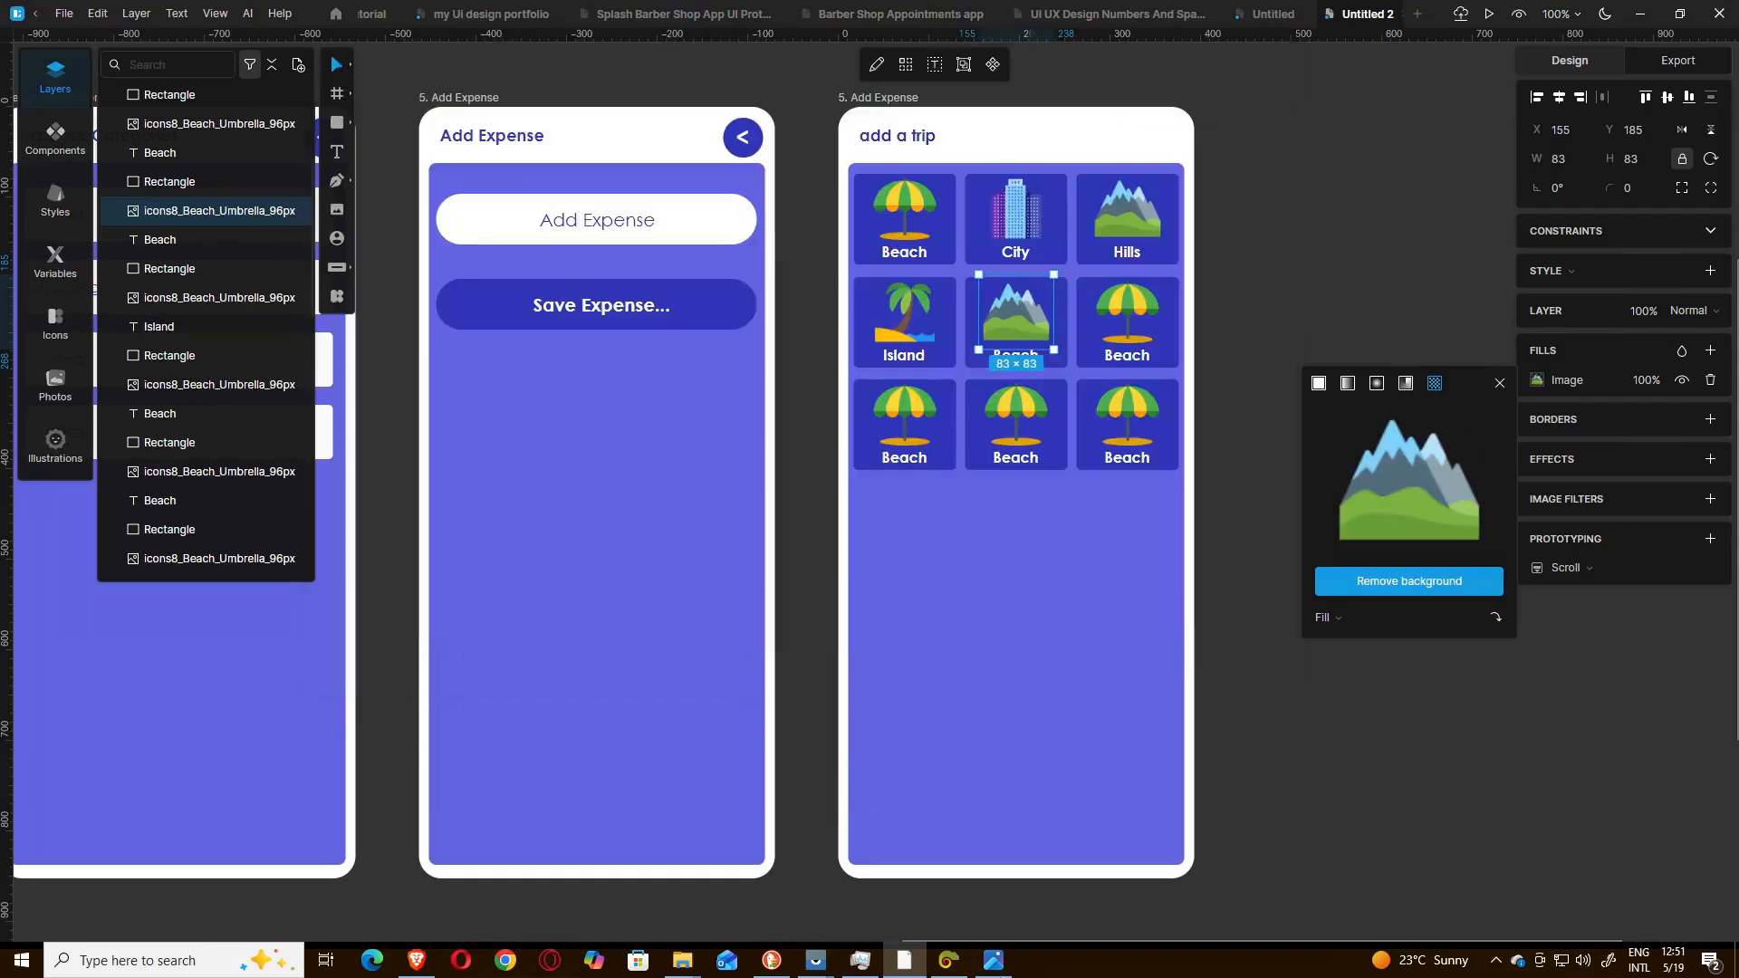
# - Check the mockup again and replace the alps picture of the second row's middle card with the image icons8_Earth_Element_96px
pyautogui.click(991, 964)
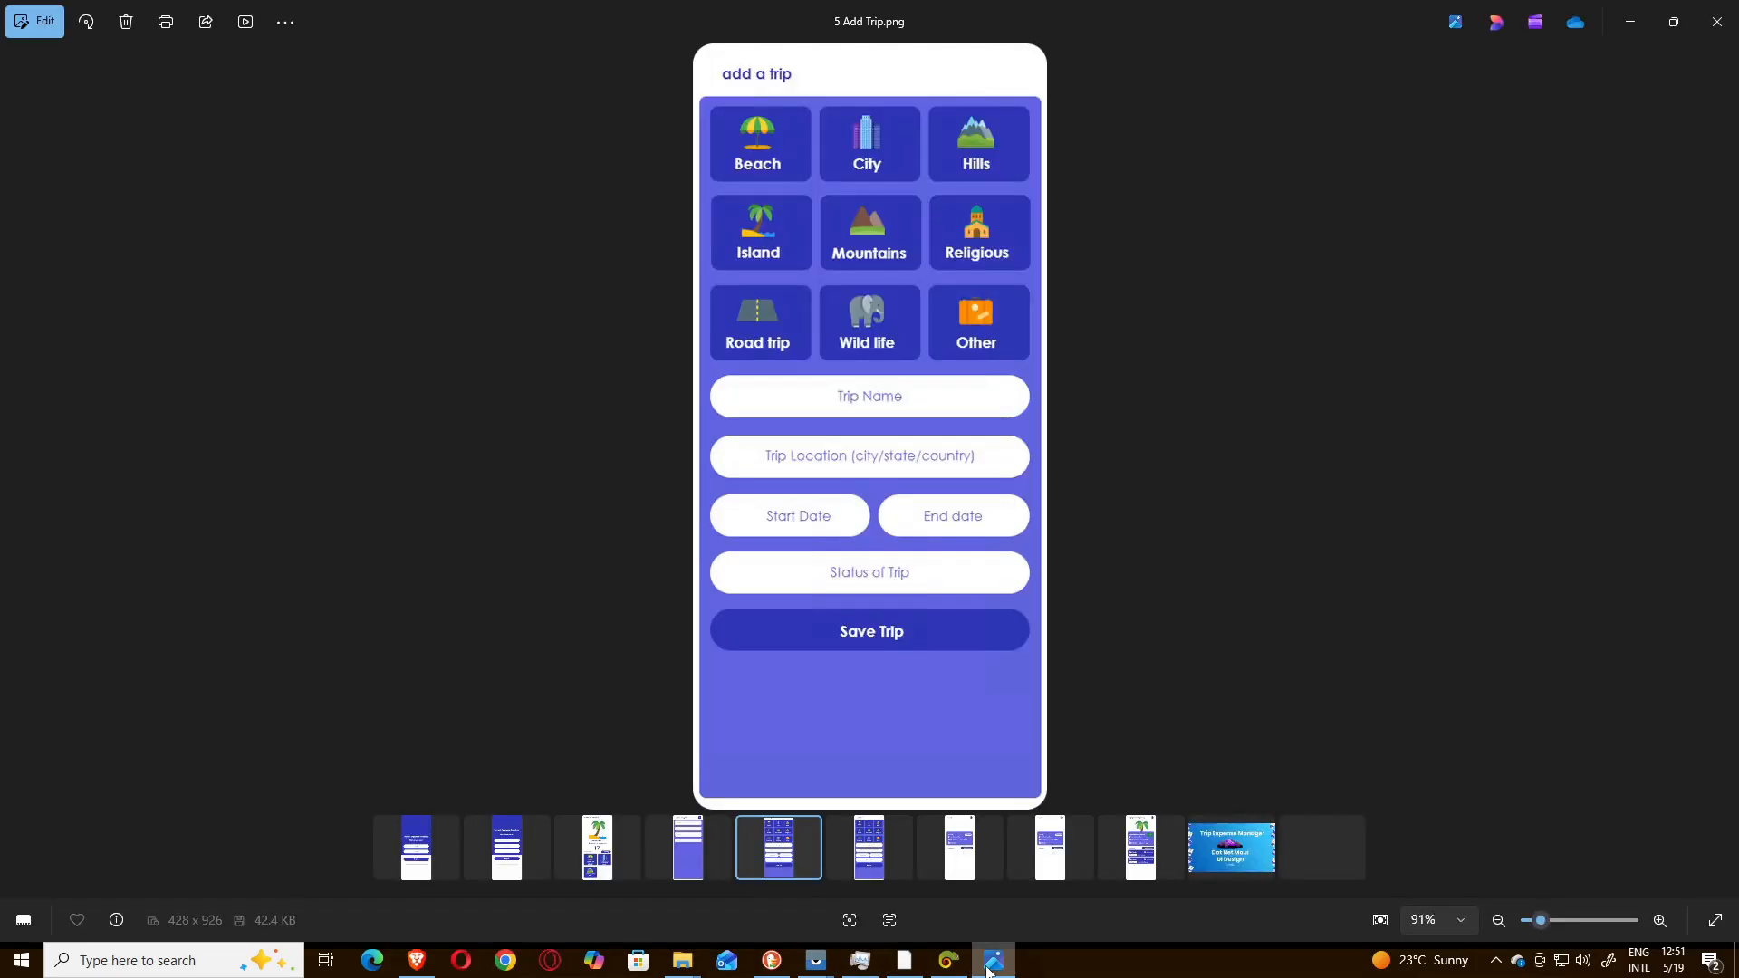
pyautogui.click(988, 965)
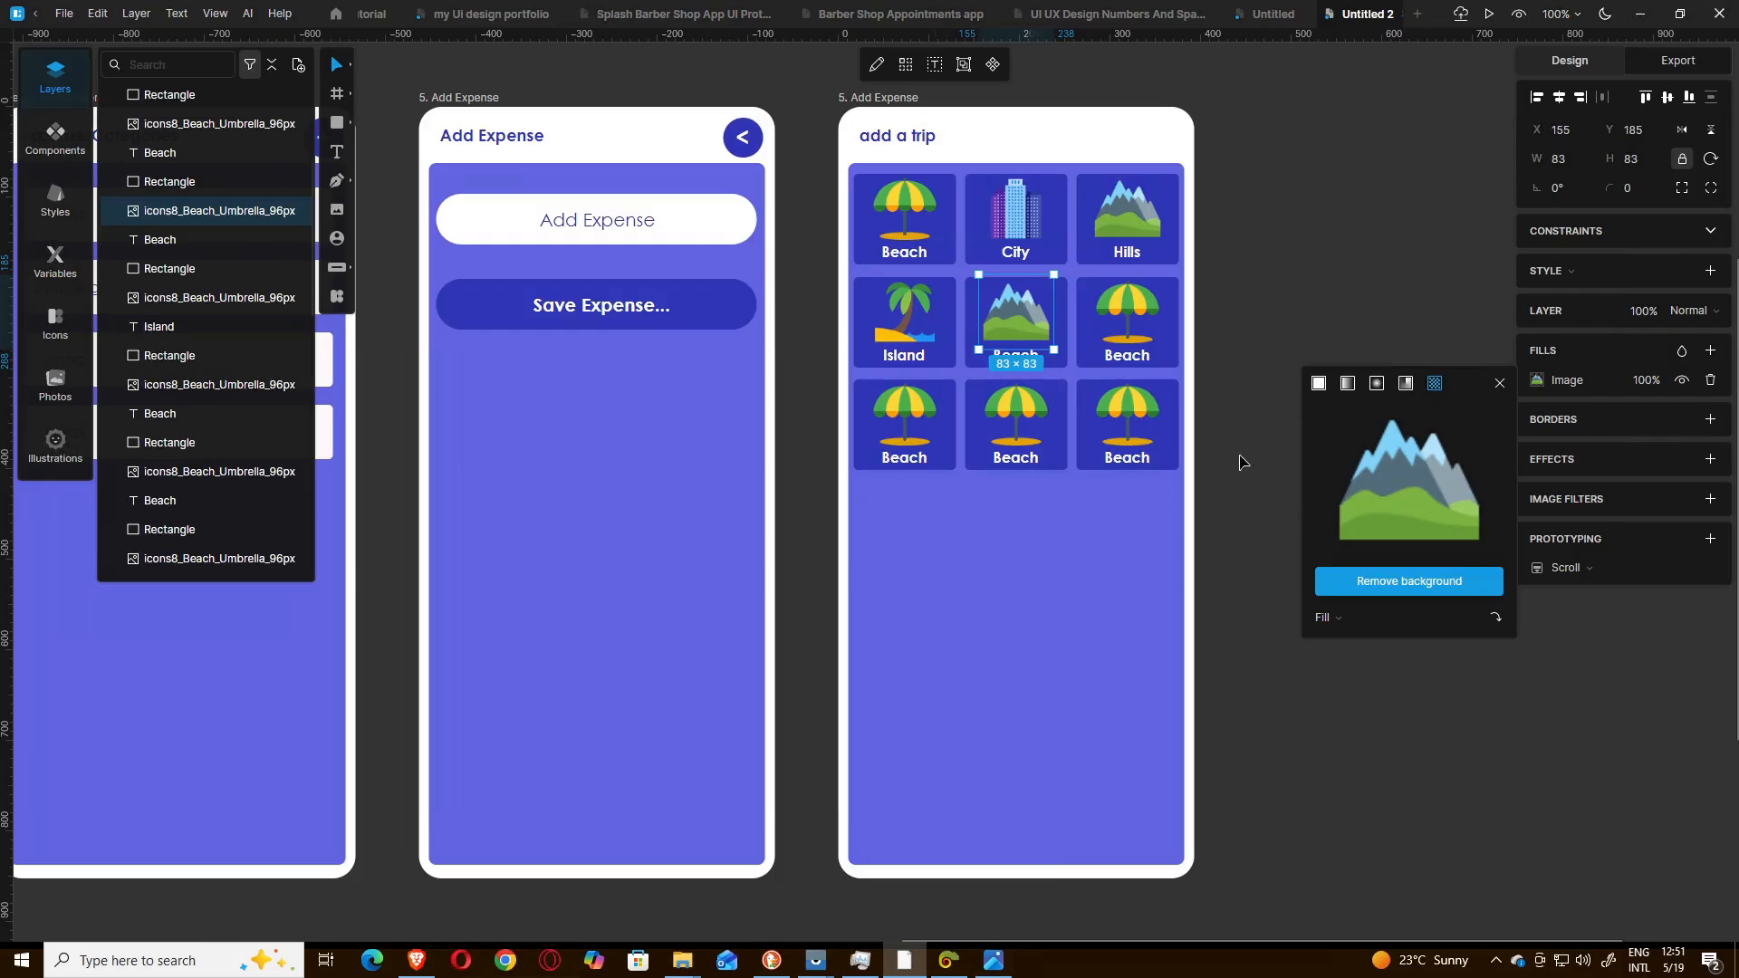
pyautogui.click(1410, 480)
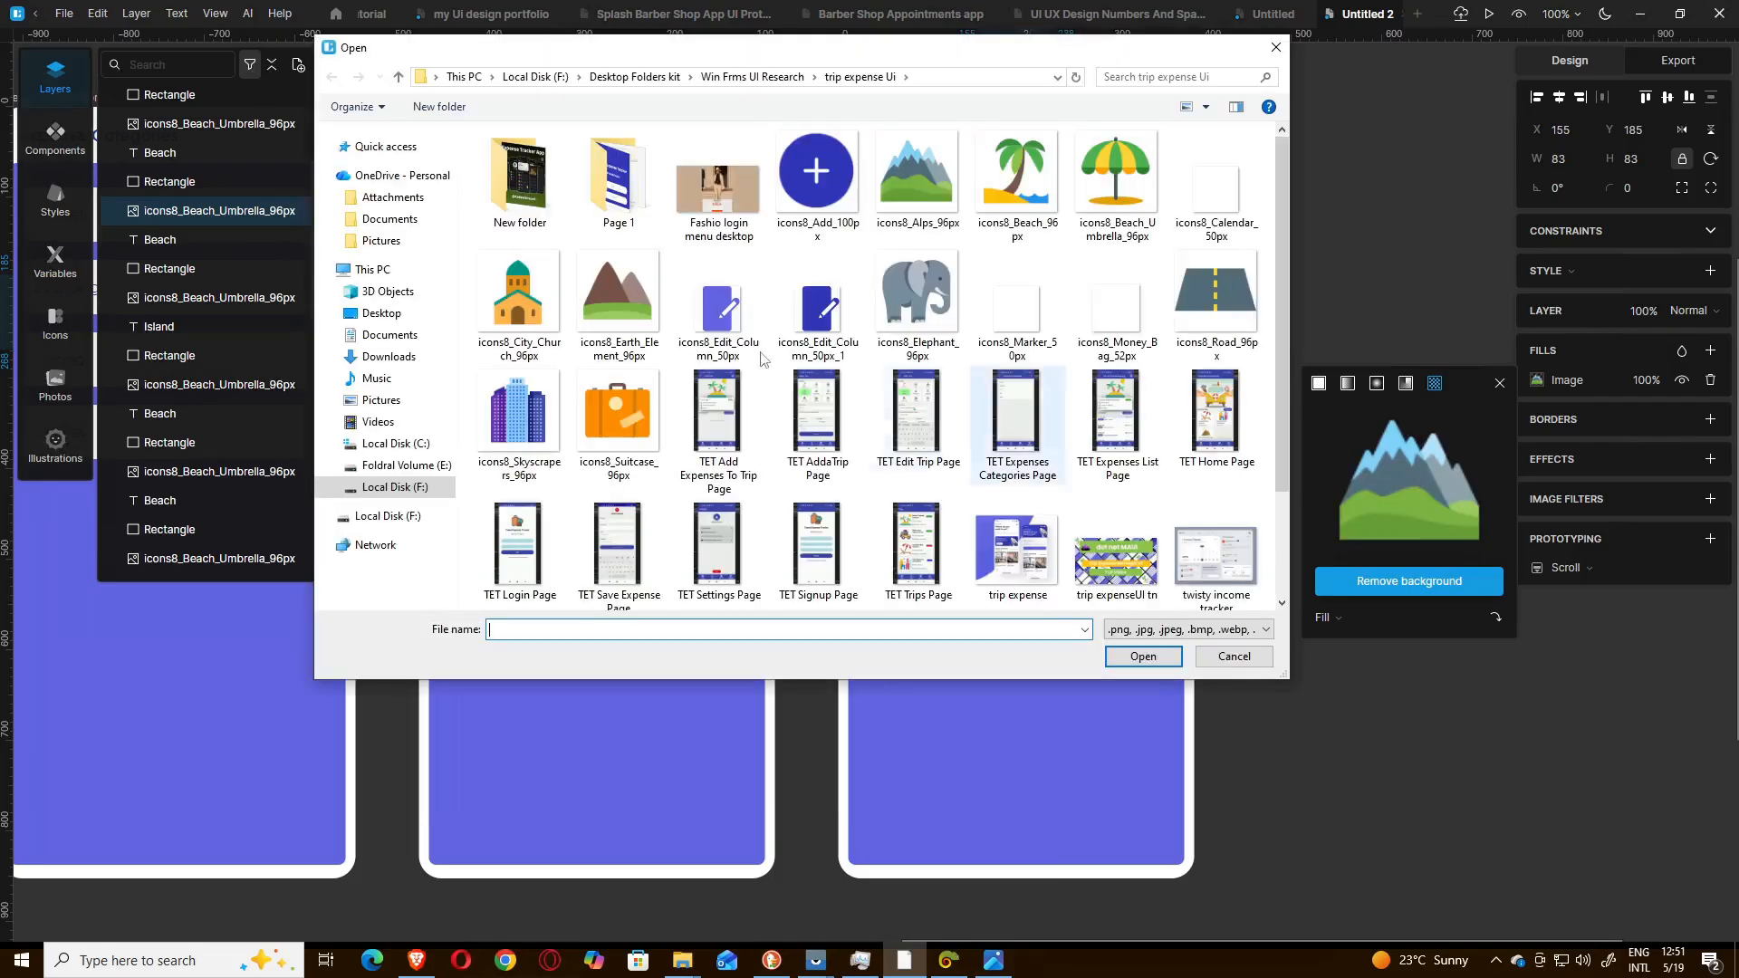
pyautogui.click(621, 296)
pyautogui.click(1143, 655)
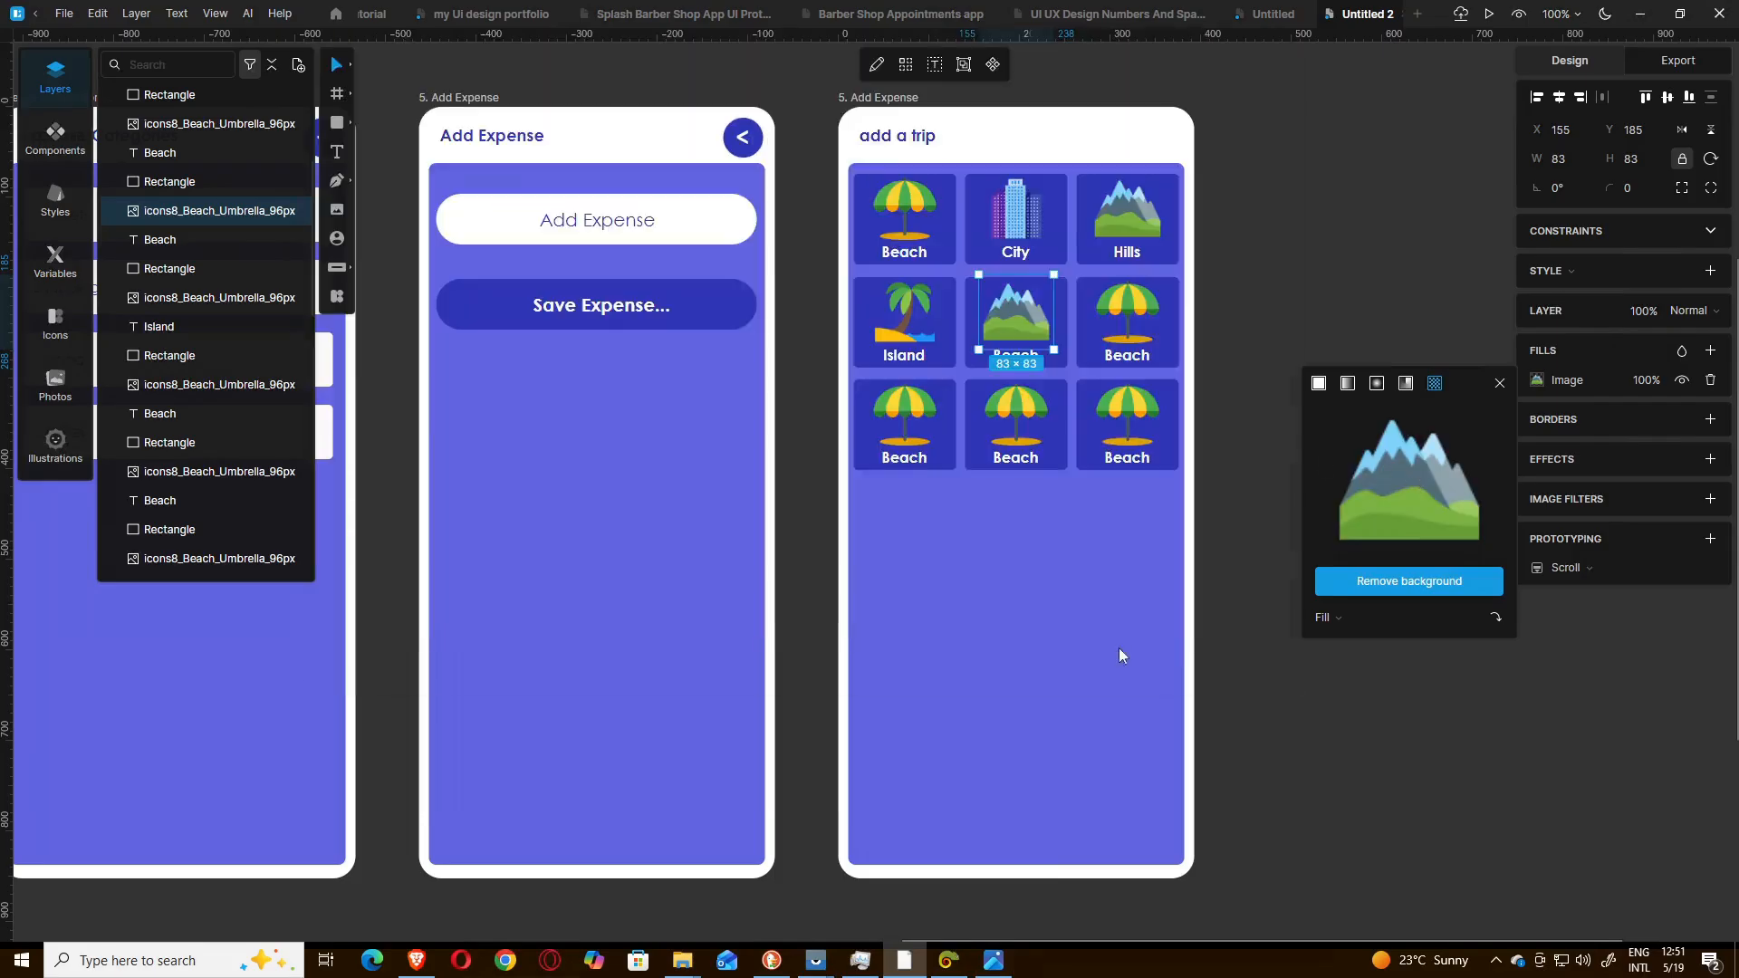
# - Change the label of the second row's third card to "Religious", following the reference mockup
pyautogui.click(996, 965)
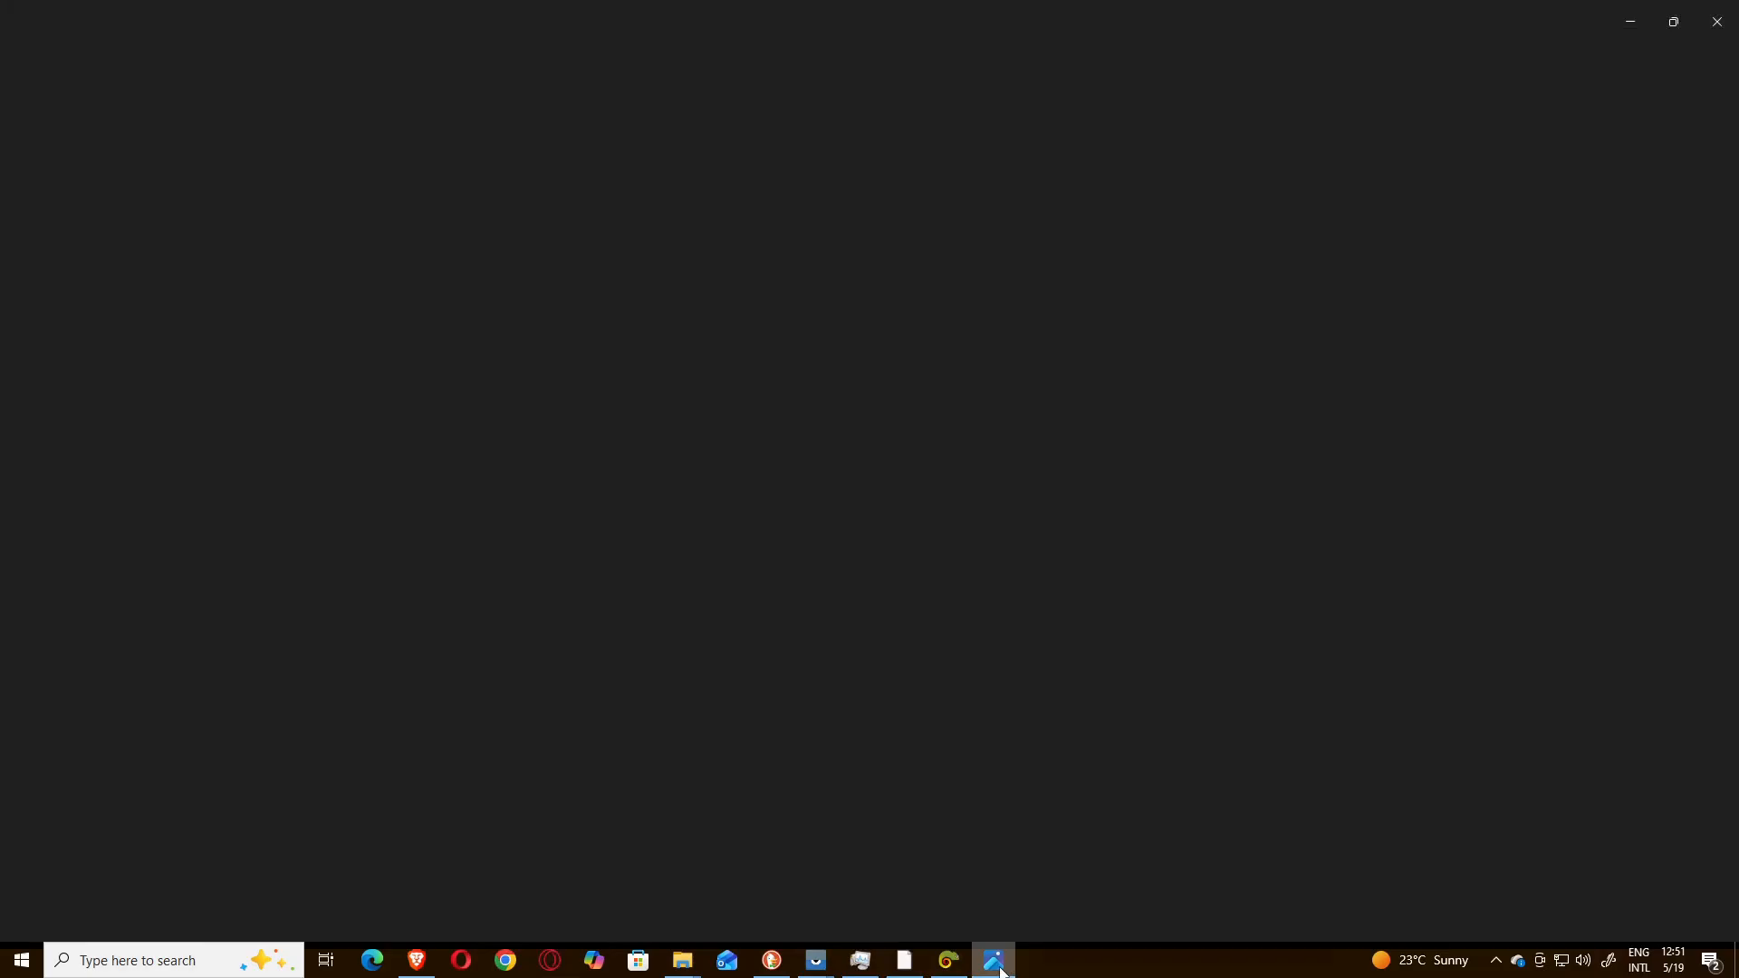
pyautogui.click(996, 965)
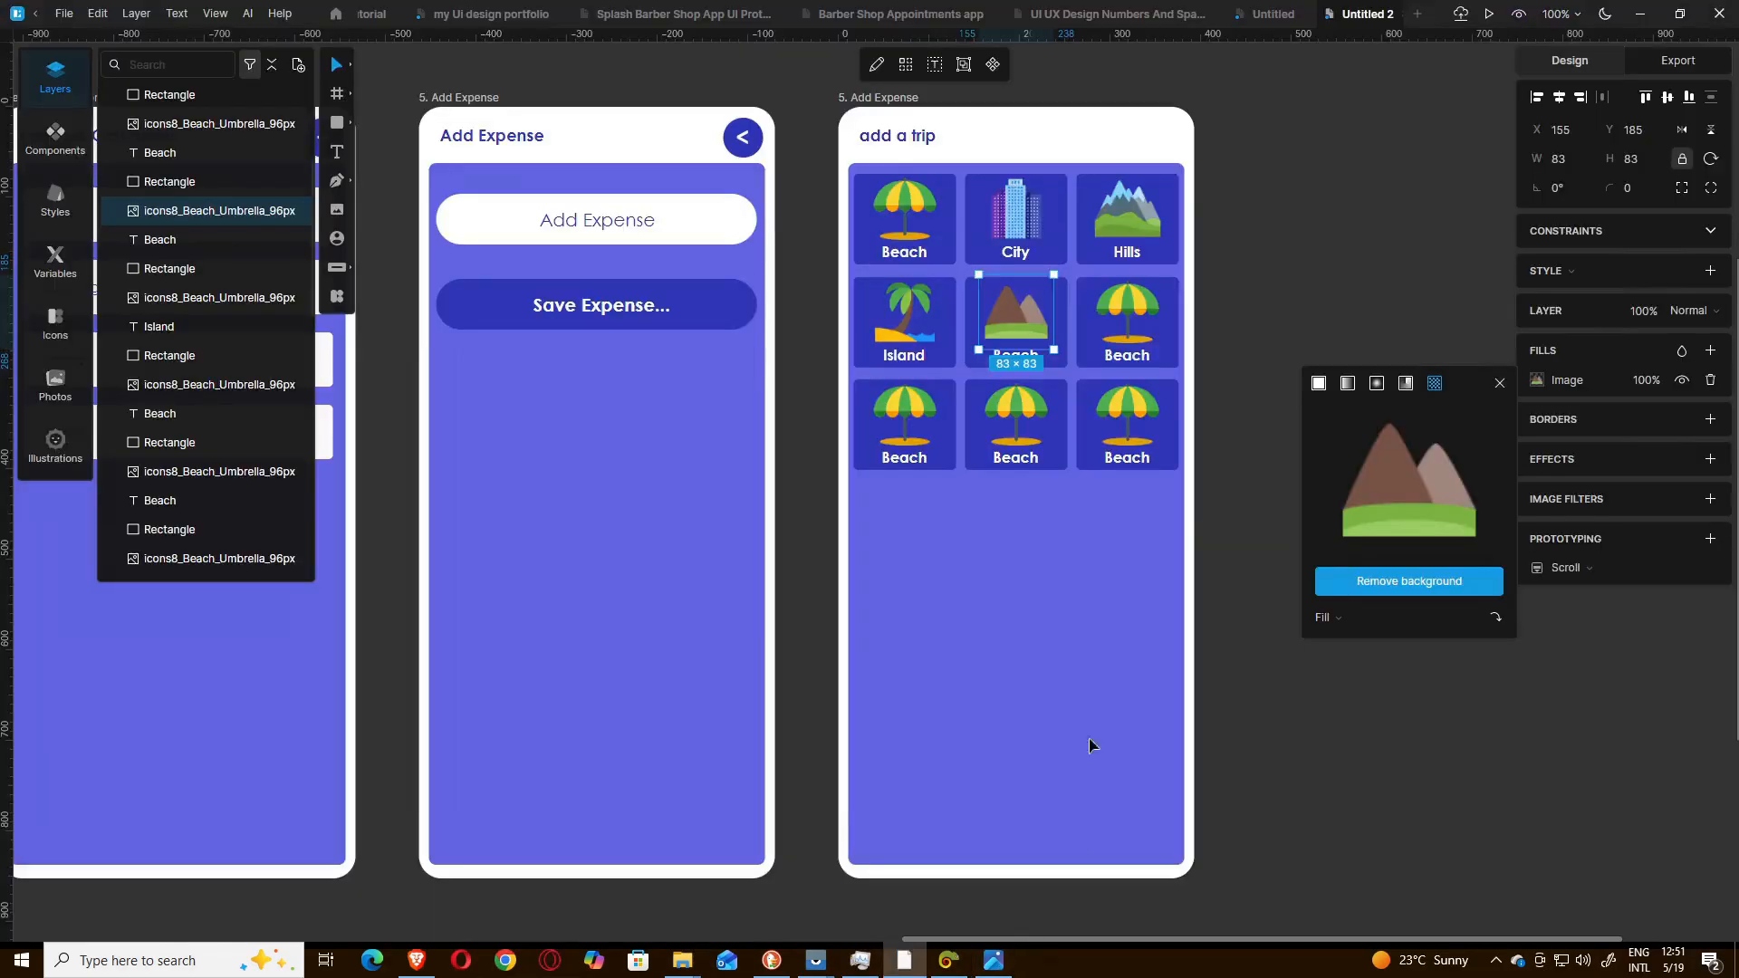
pyautogui.click(1127, 357)
pyautogui.doubleClick(1128, 359)
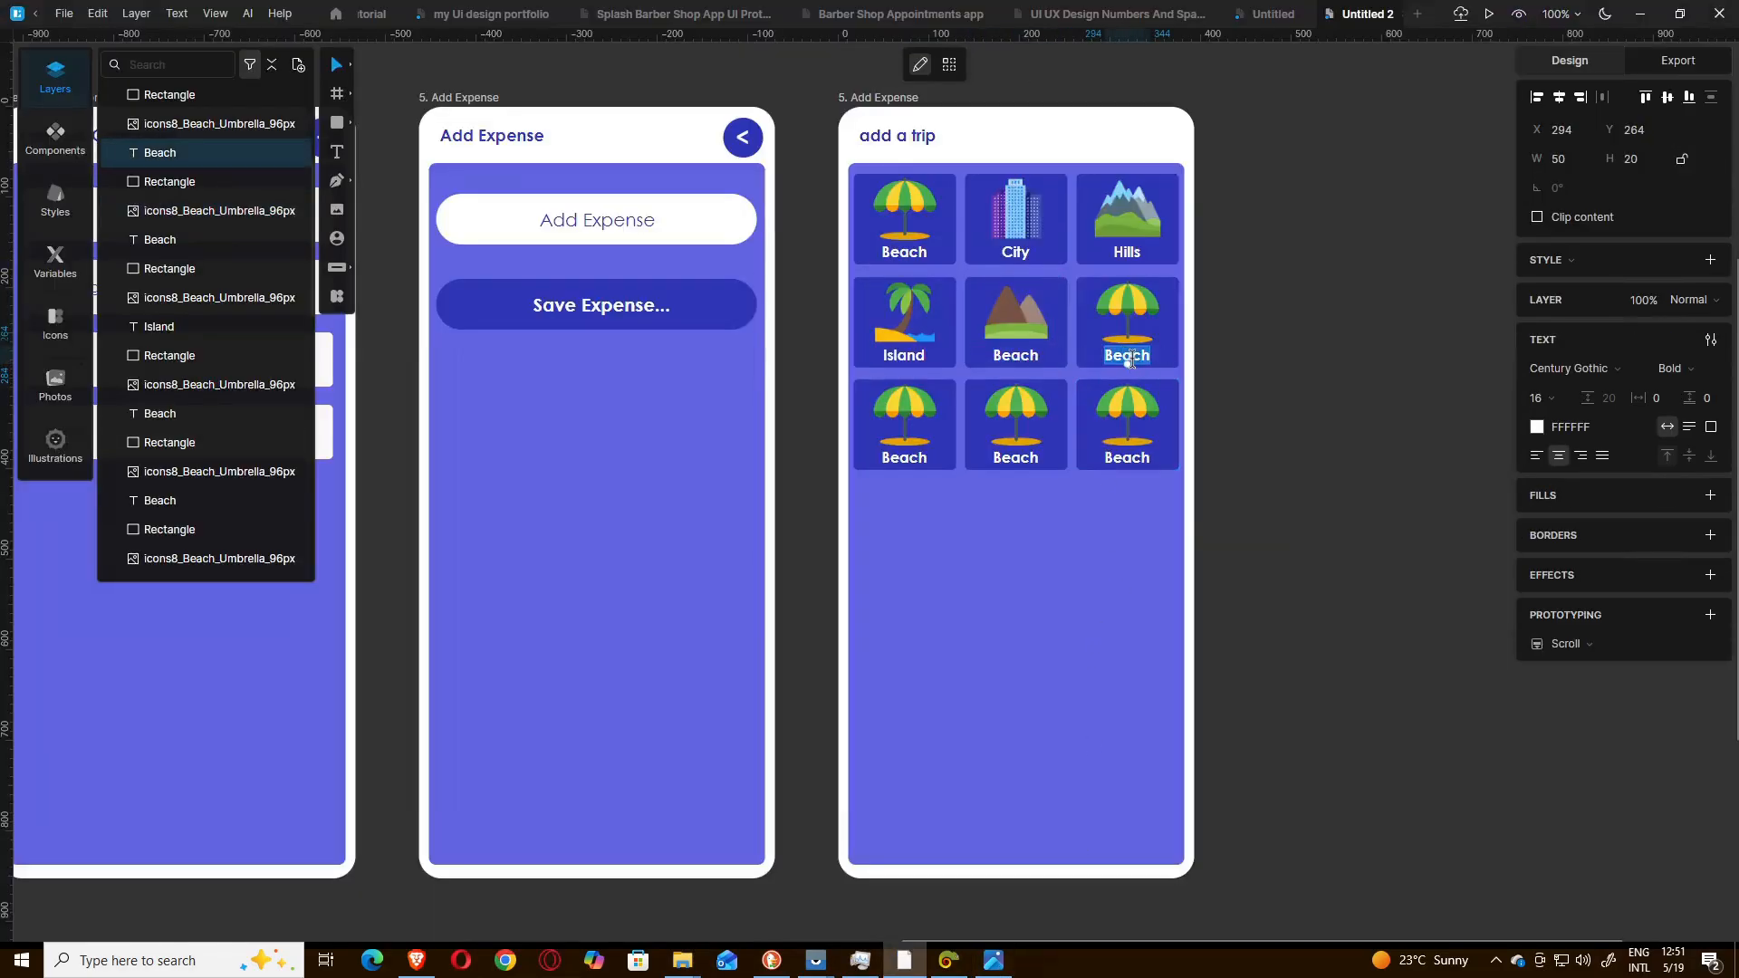
pyautogui.write('Rei')
pyautogui.write('igiou')
pyautogui.write('s')
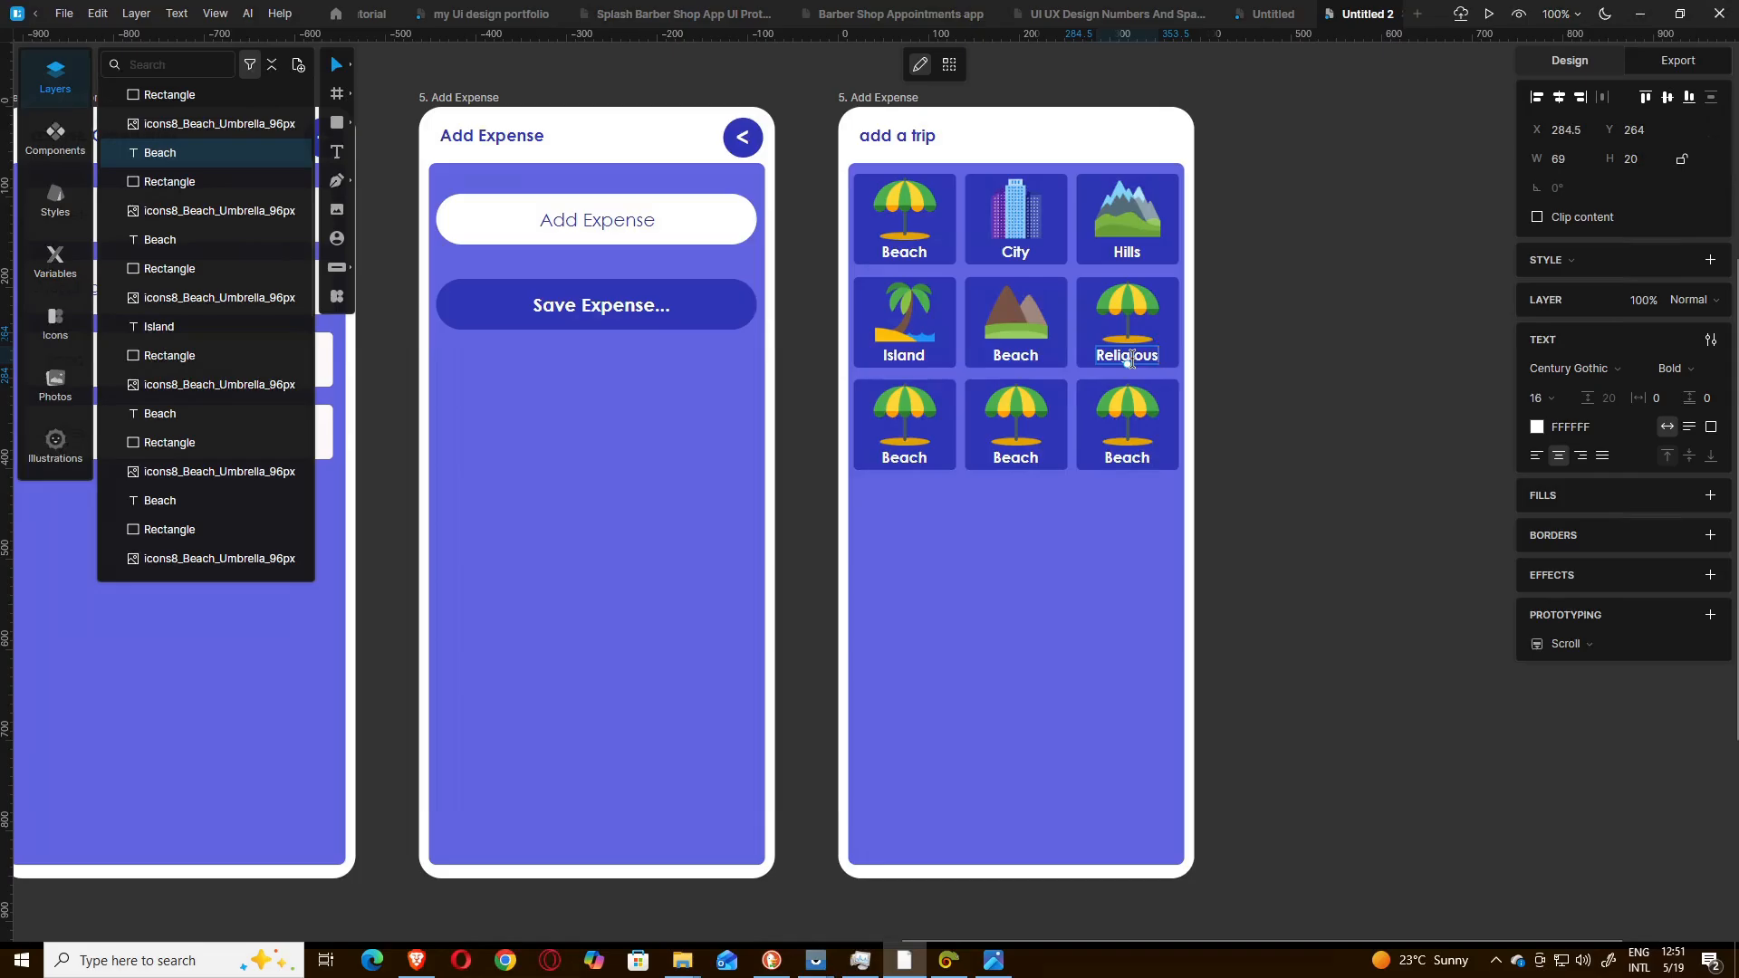
pyautogui.scroll(2, 1129, 359)
pyautogui.press('Escape')
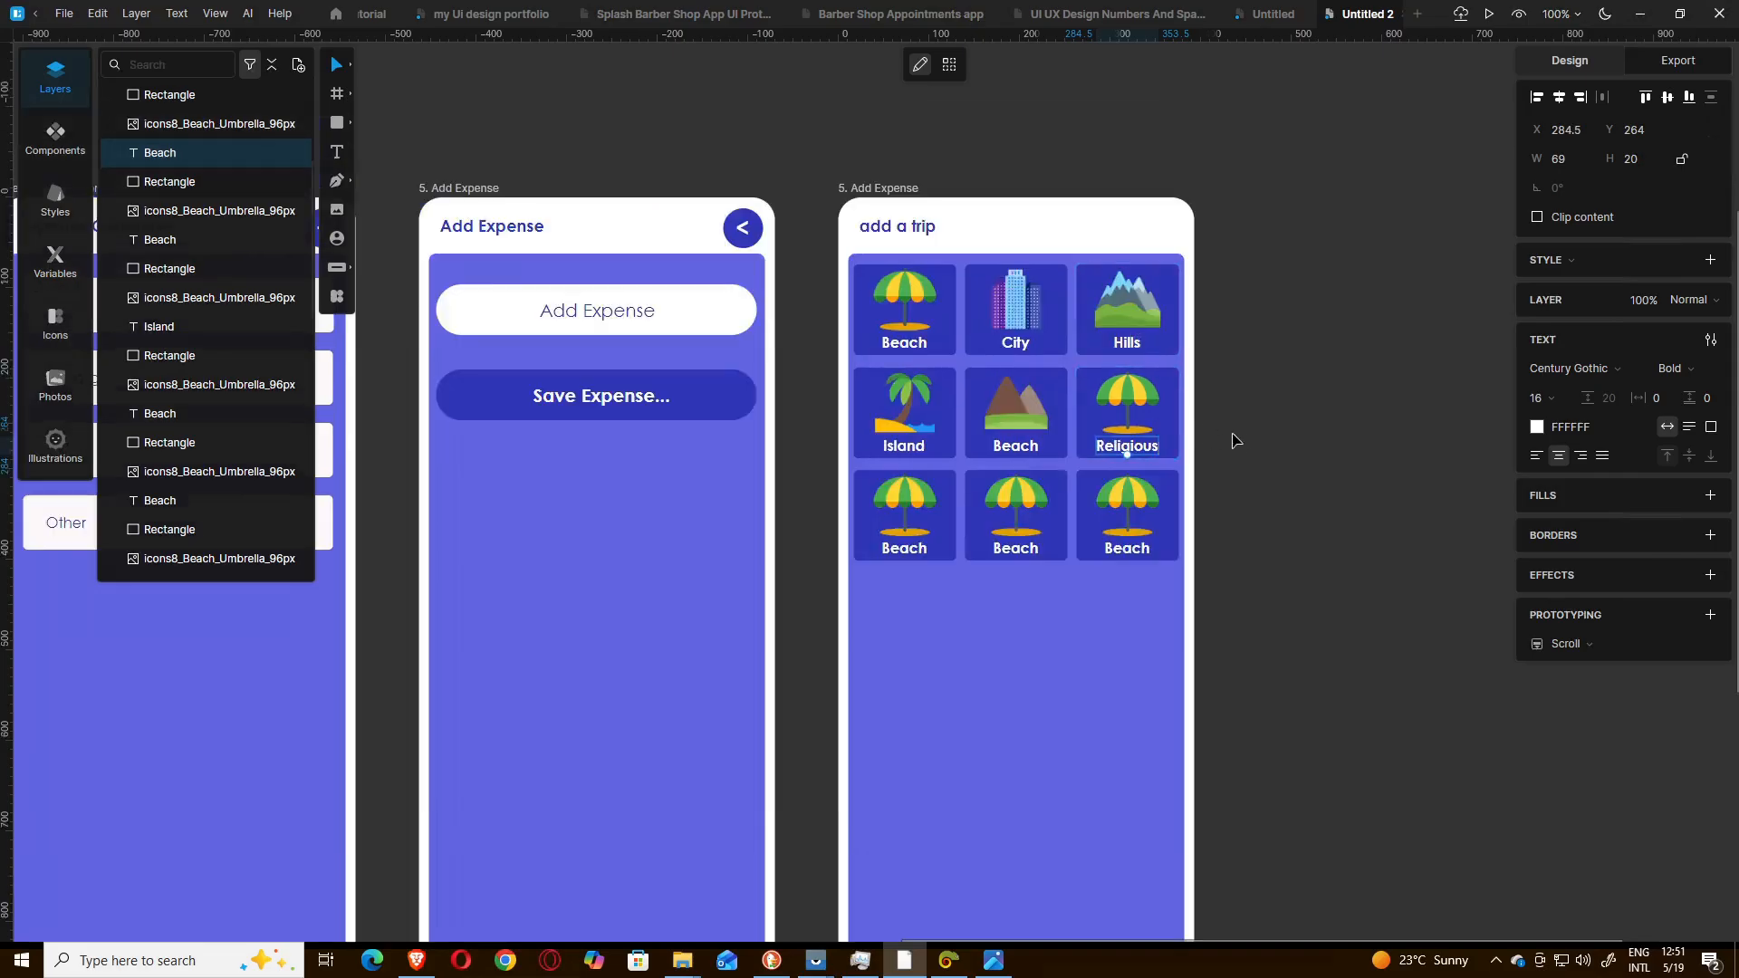
pyautogui.scroll(-2, 1270, 437)
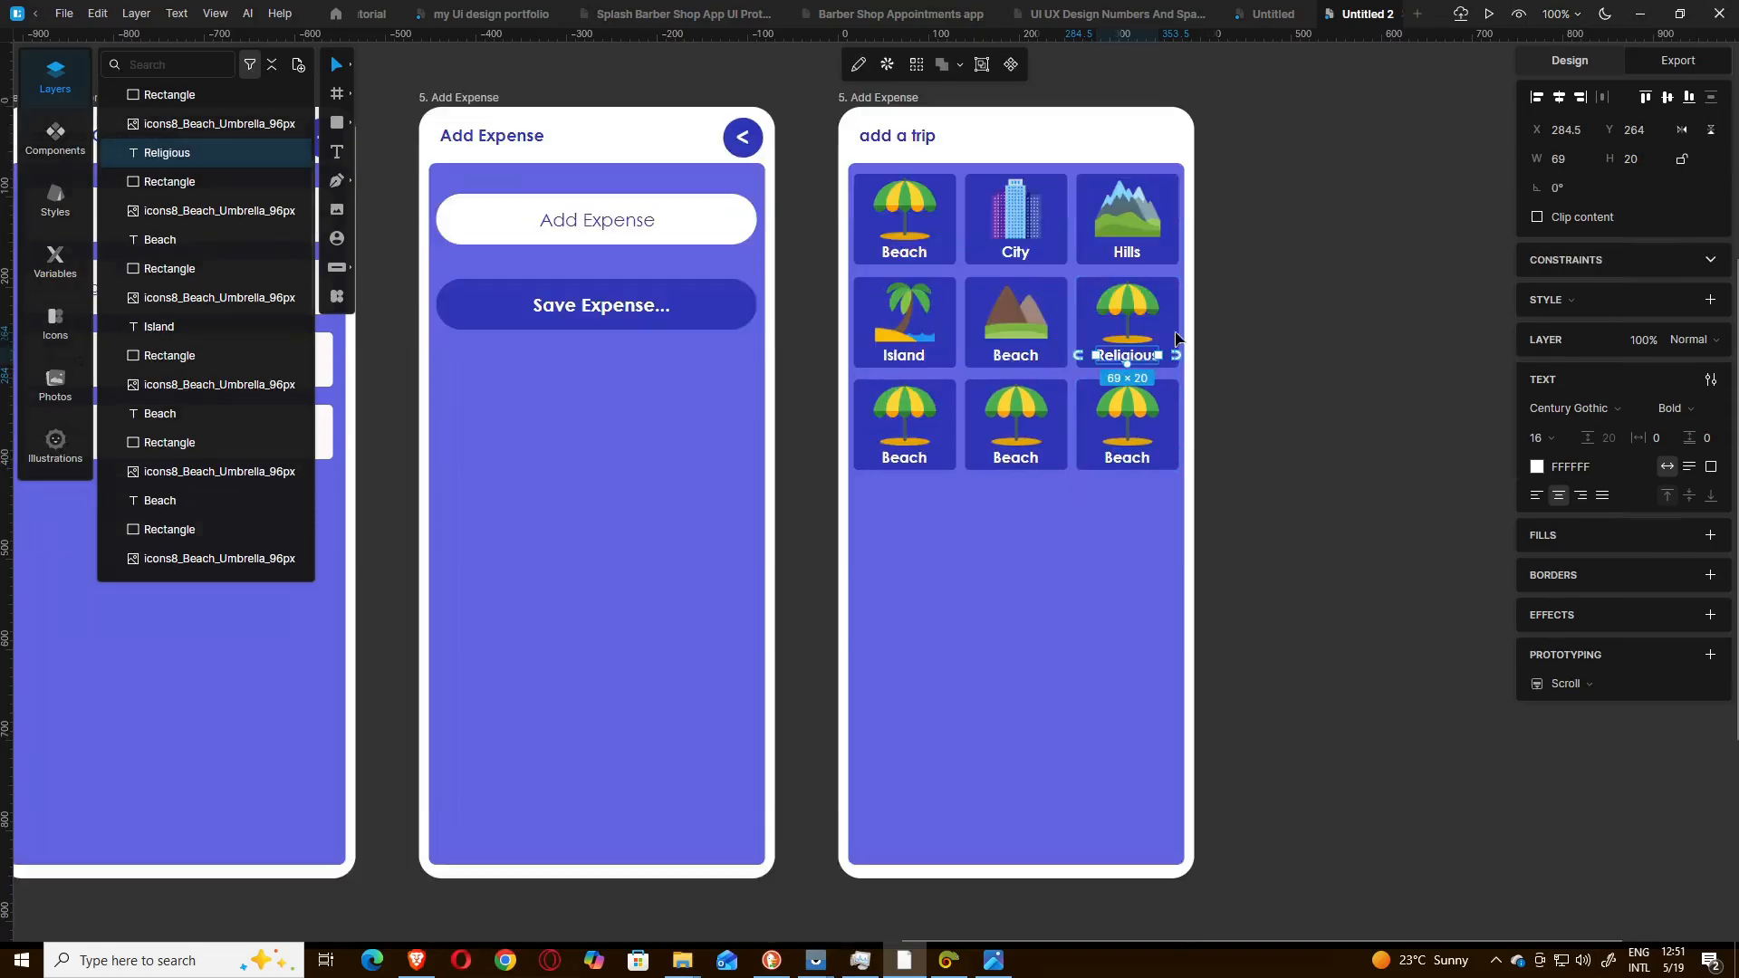
# - Replace the Religious card's umbrella picture with the image icons8_City_Church_96px and compare it with the reference mockup
pyautogui.click(1129, 312)
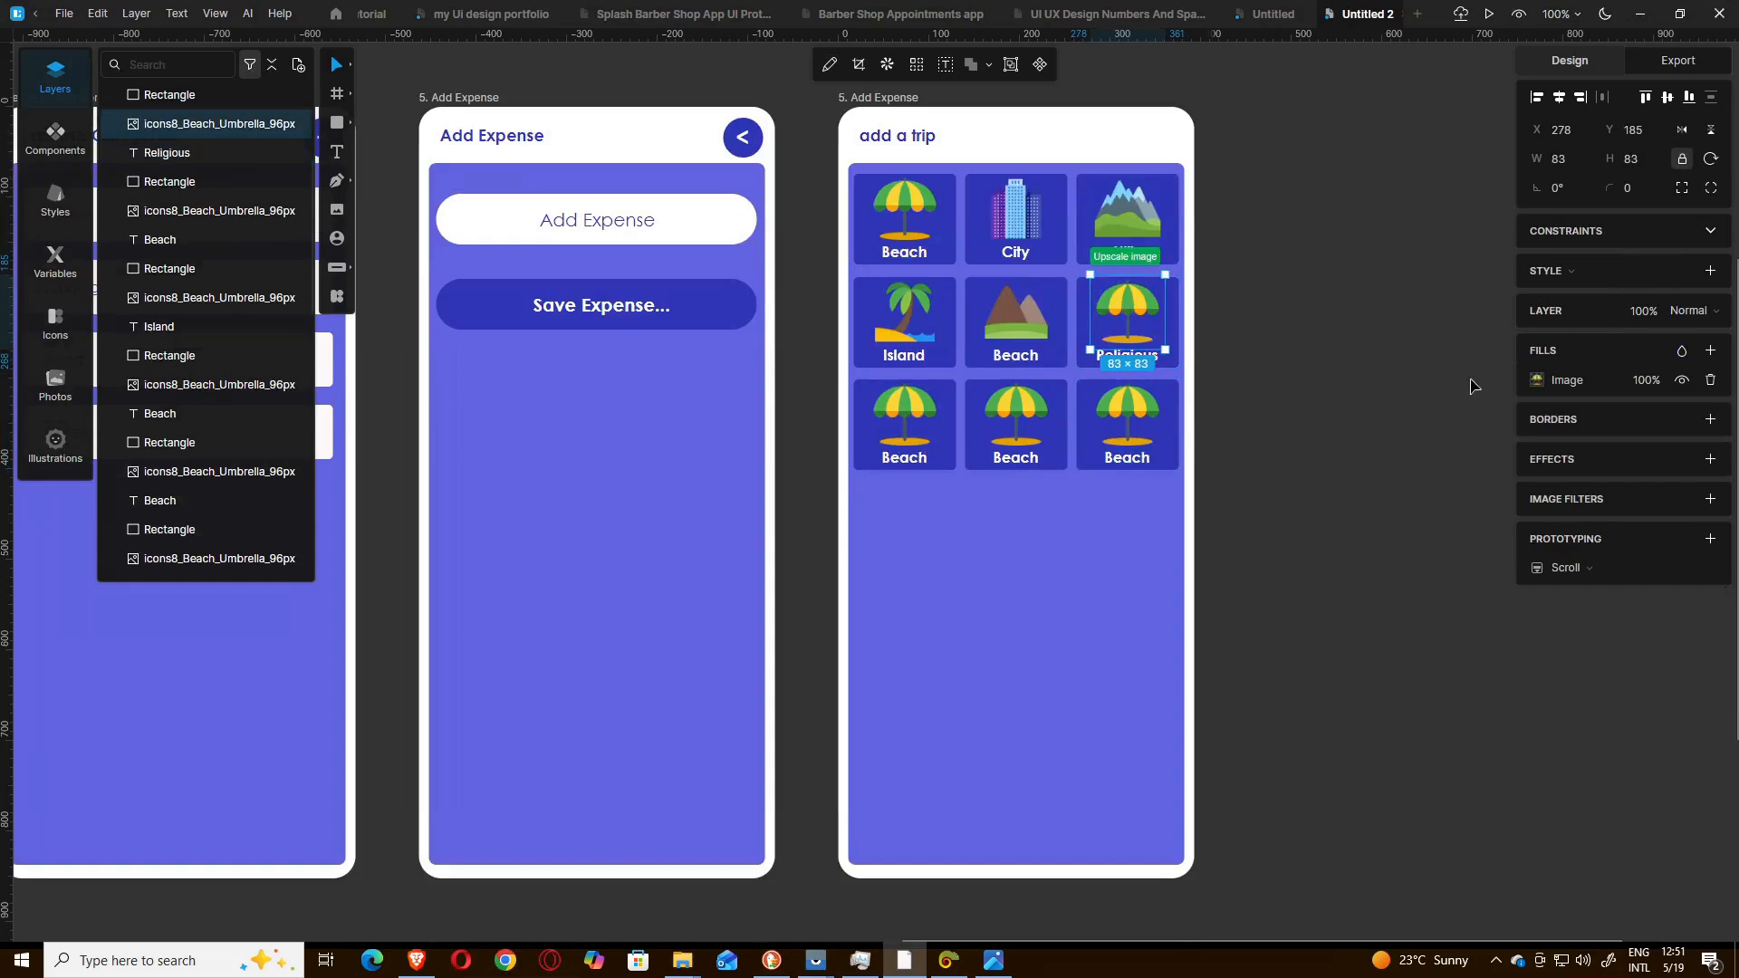
pyautogui.click(1535, 385)
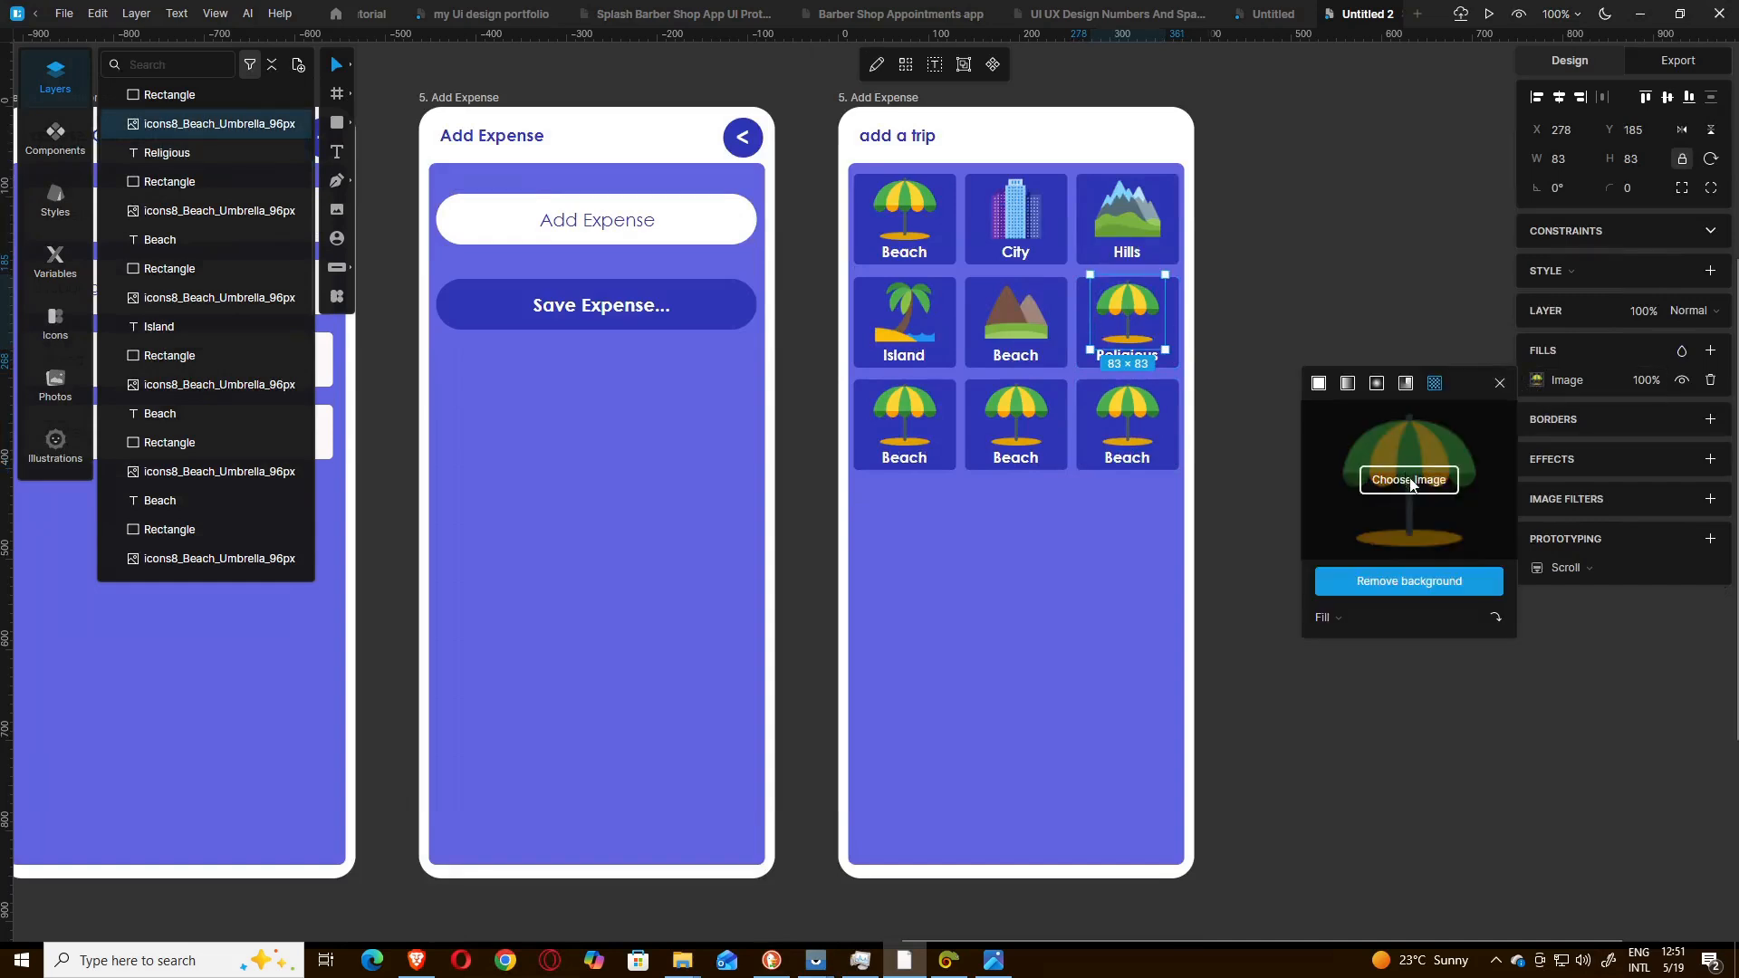
pyautogui.click(1409, 480)
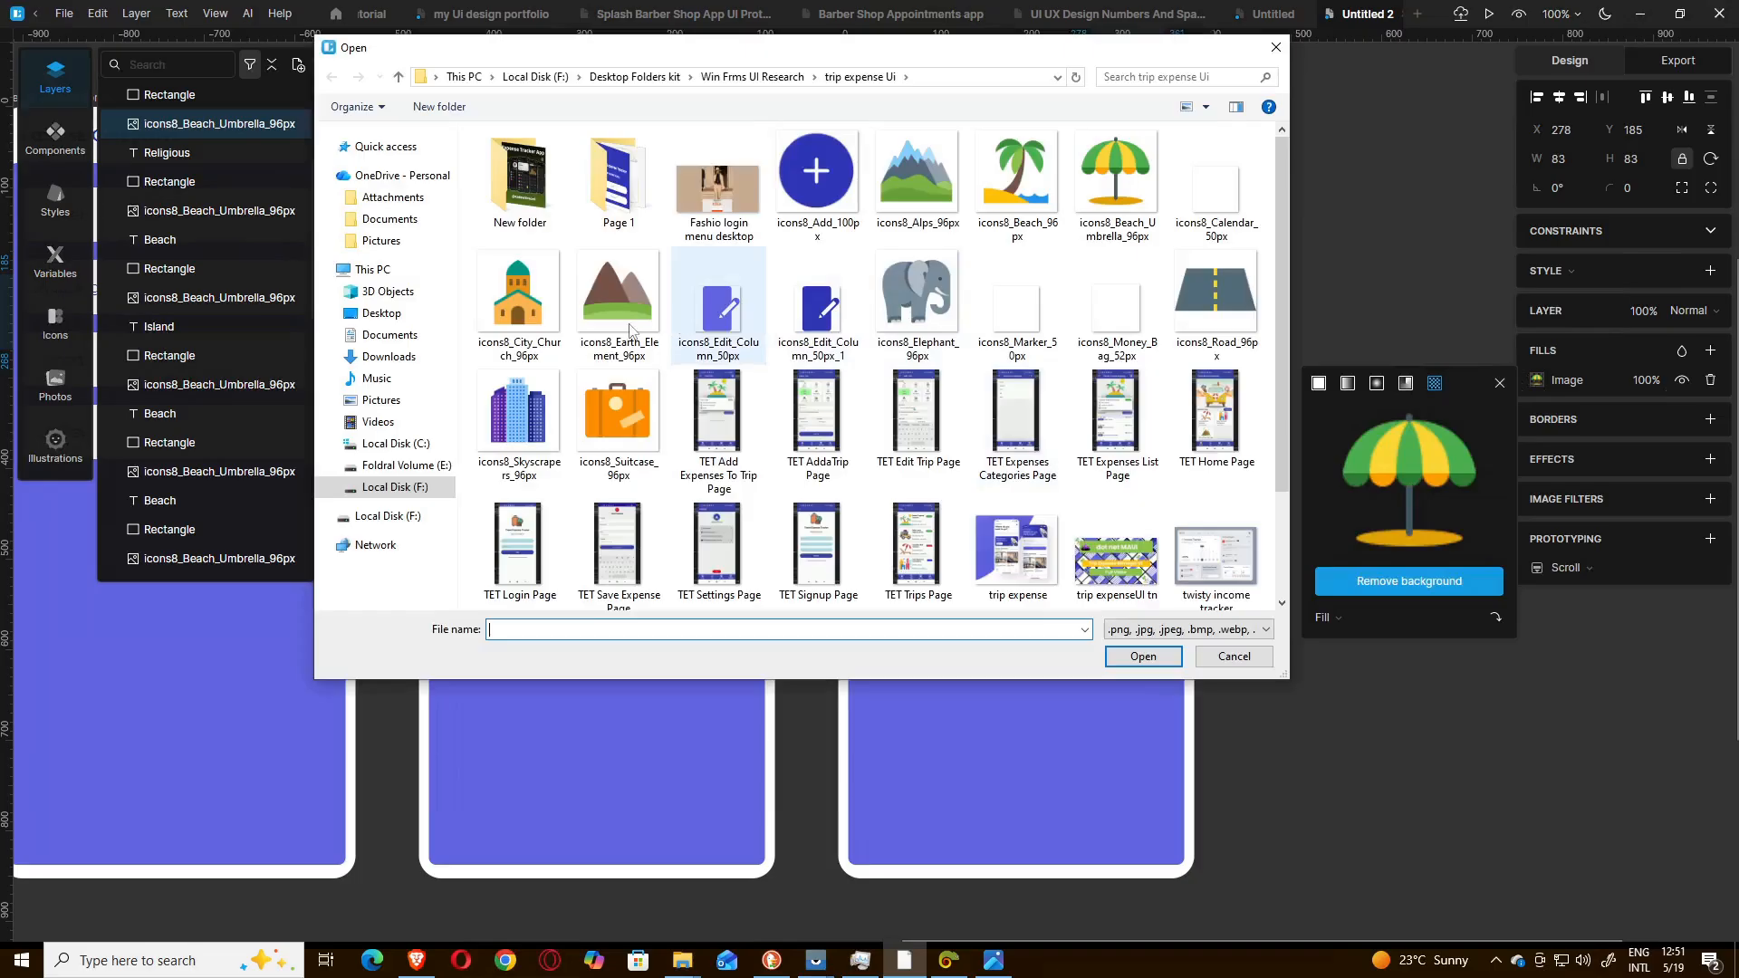
pyautogui.click(517, 291)
pyautogui.click(1128, 659)
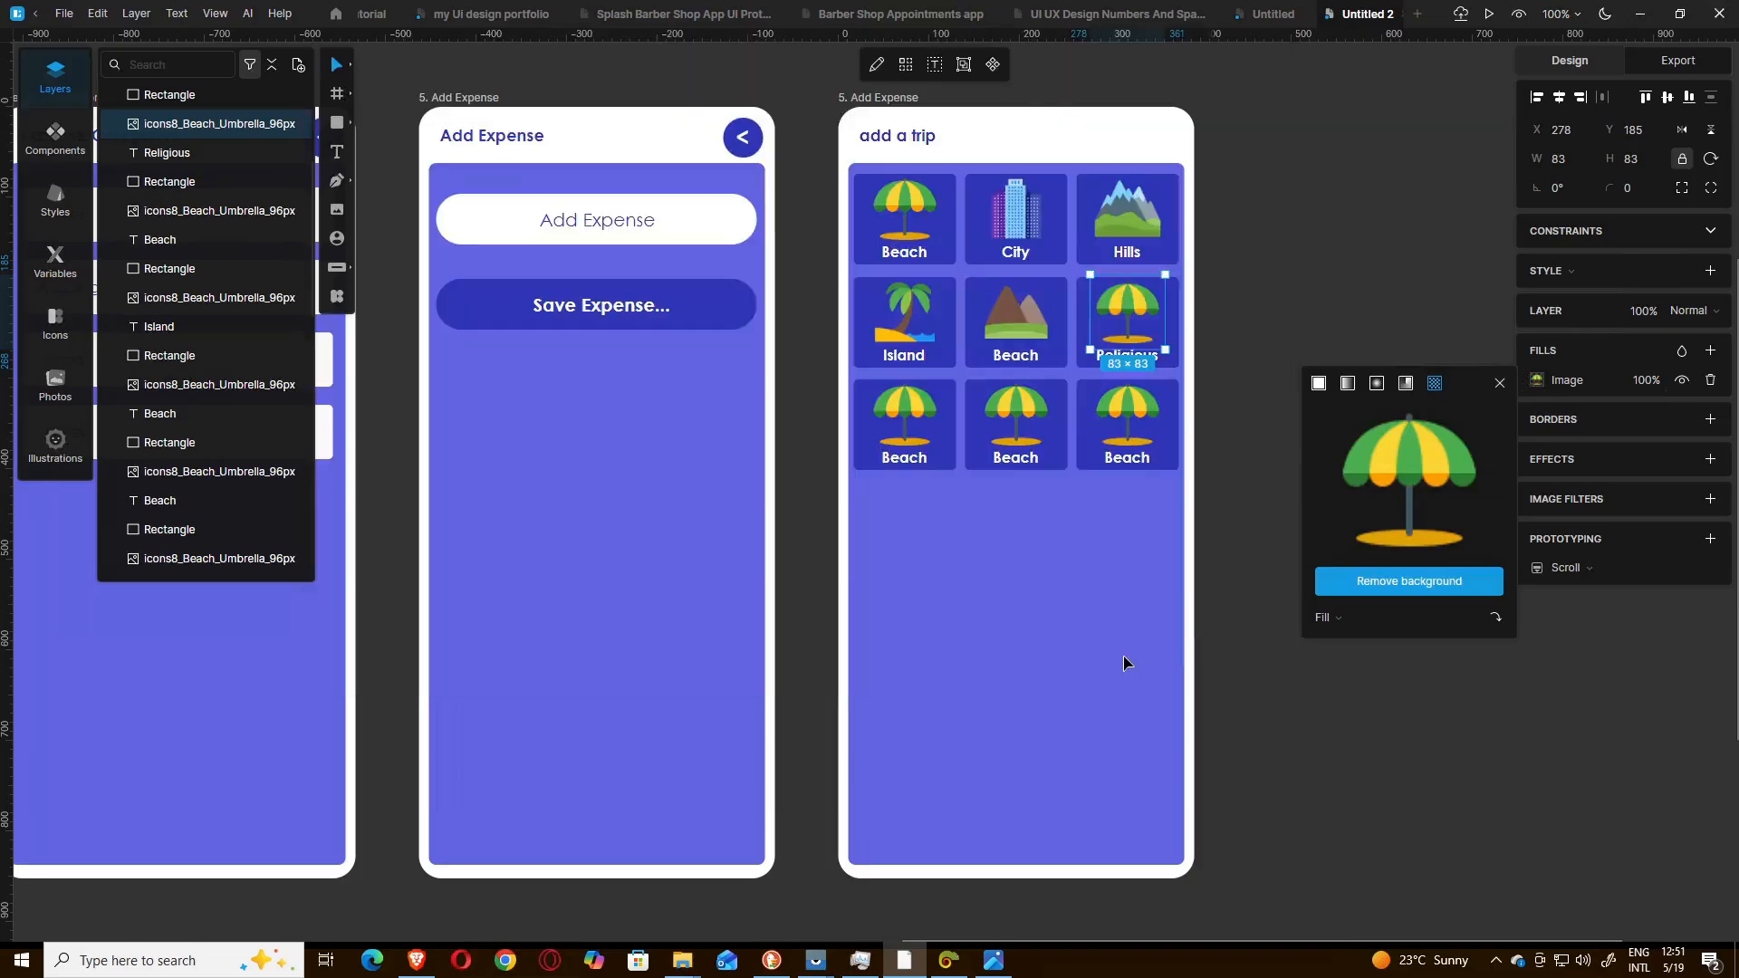
pyautogui.click(993, 962)
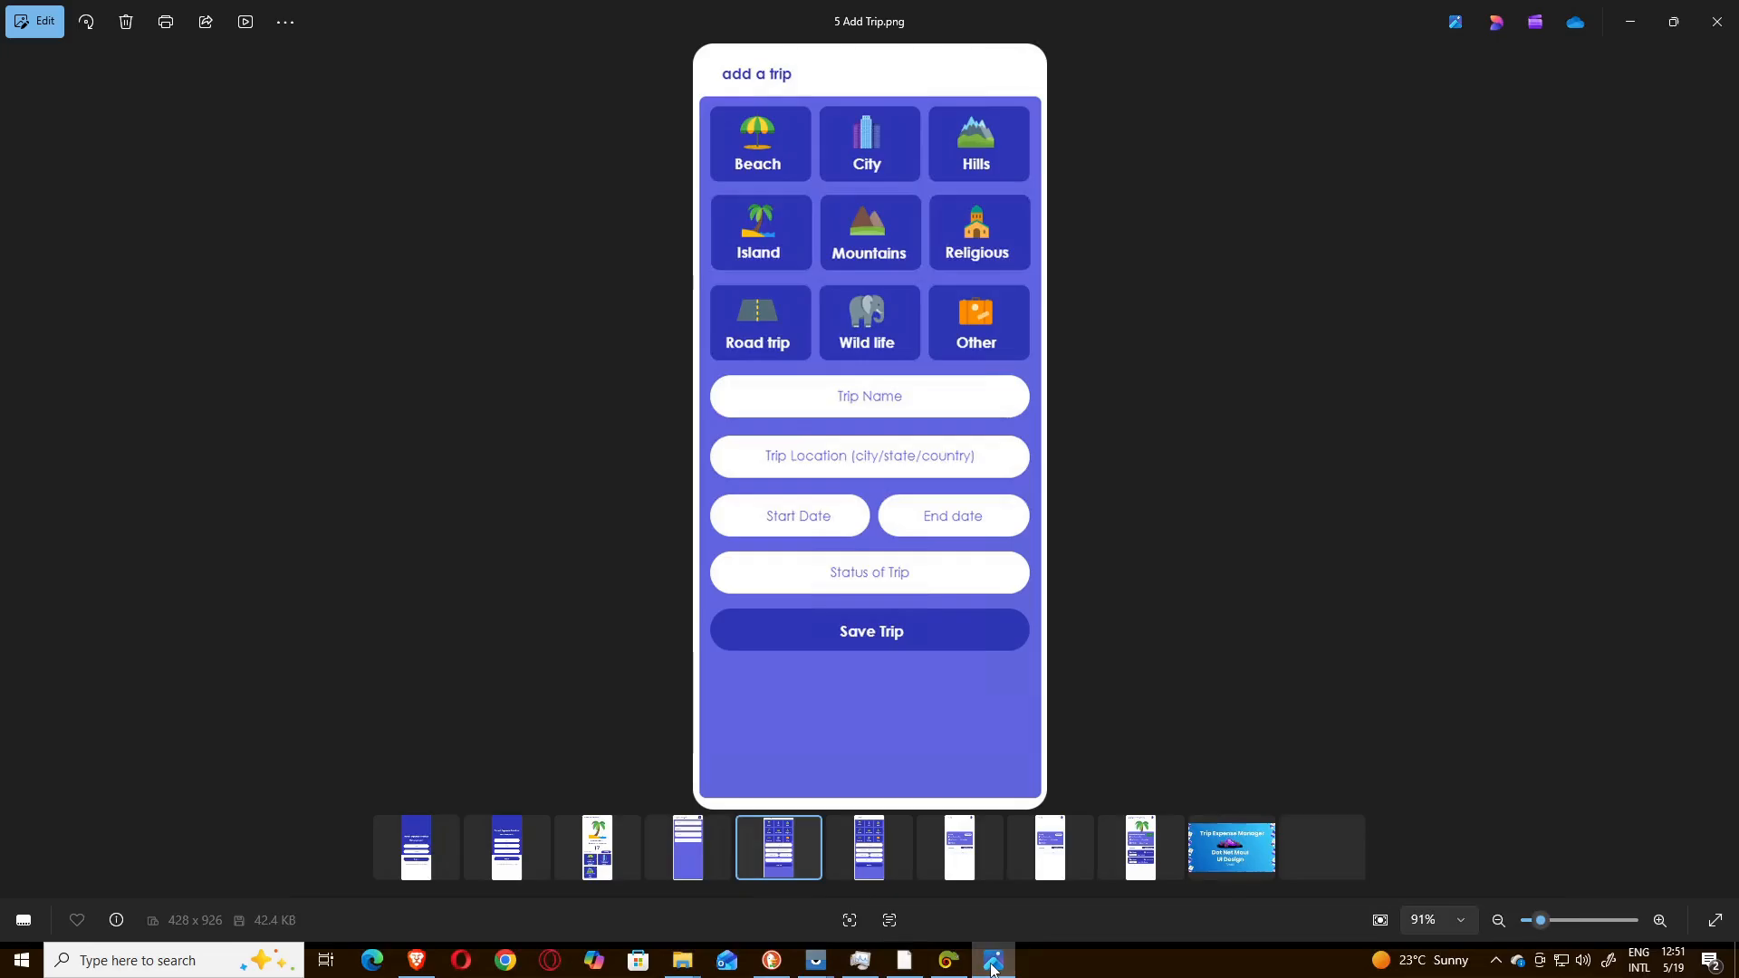
pyautogui.click(992, 962)
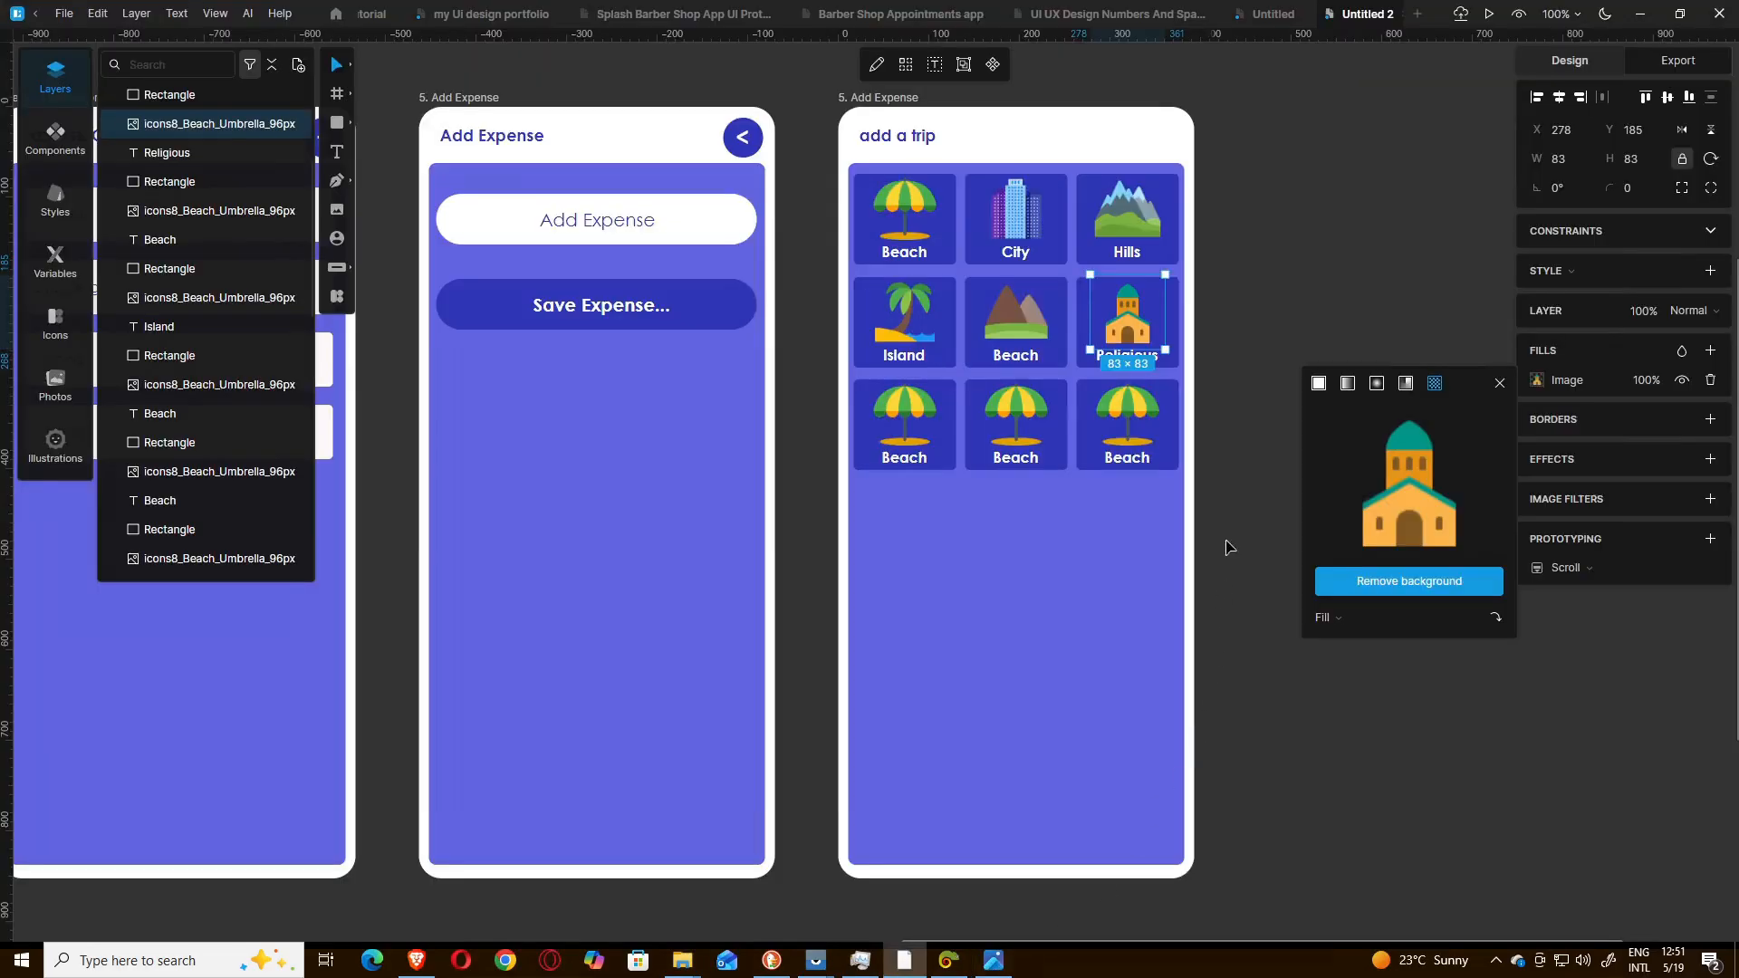
pyautogui.click(1245, 512)
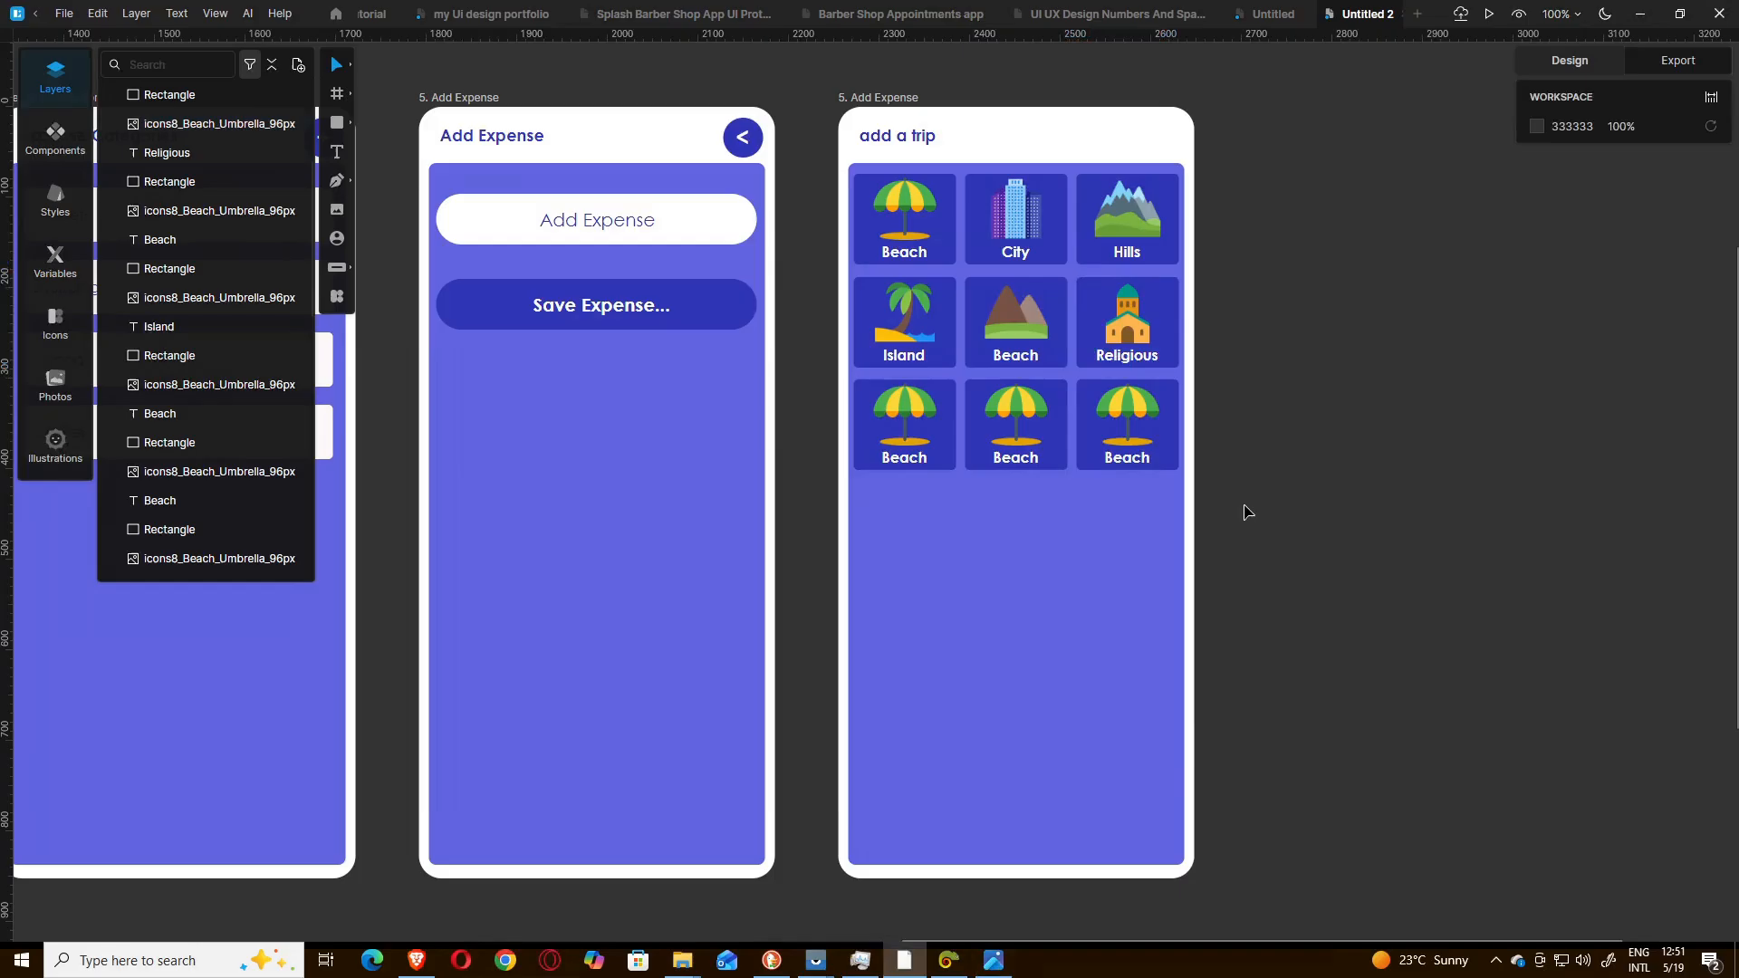
# - Change the label of the third row's first card to "Road trip", following the reference mockup
pyautogui.click(993, 962)
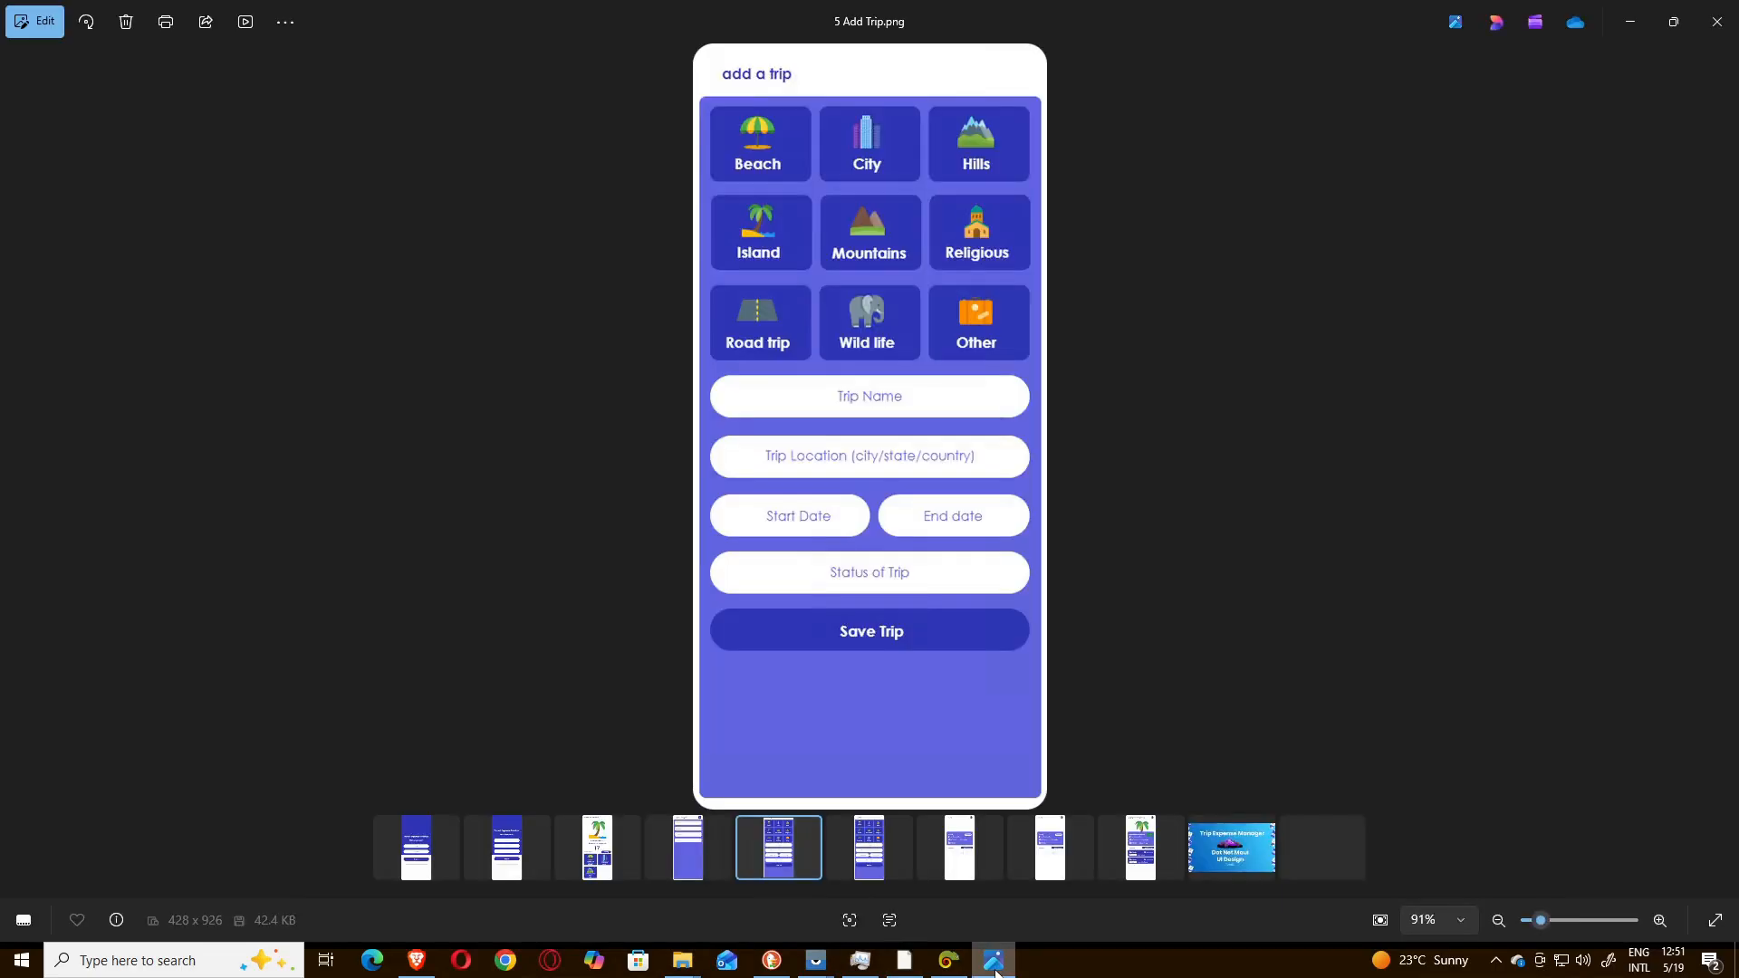
pyautogui.click(993, 961)
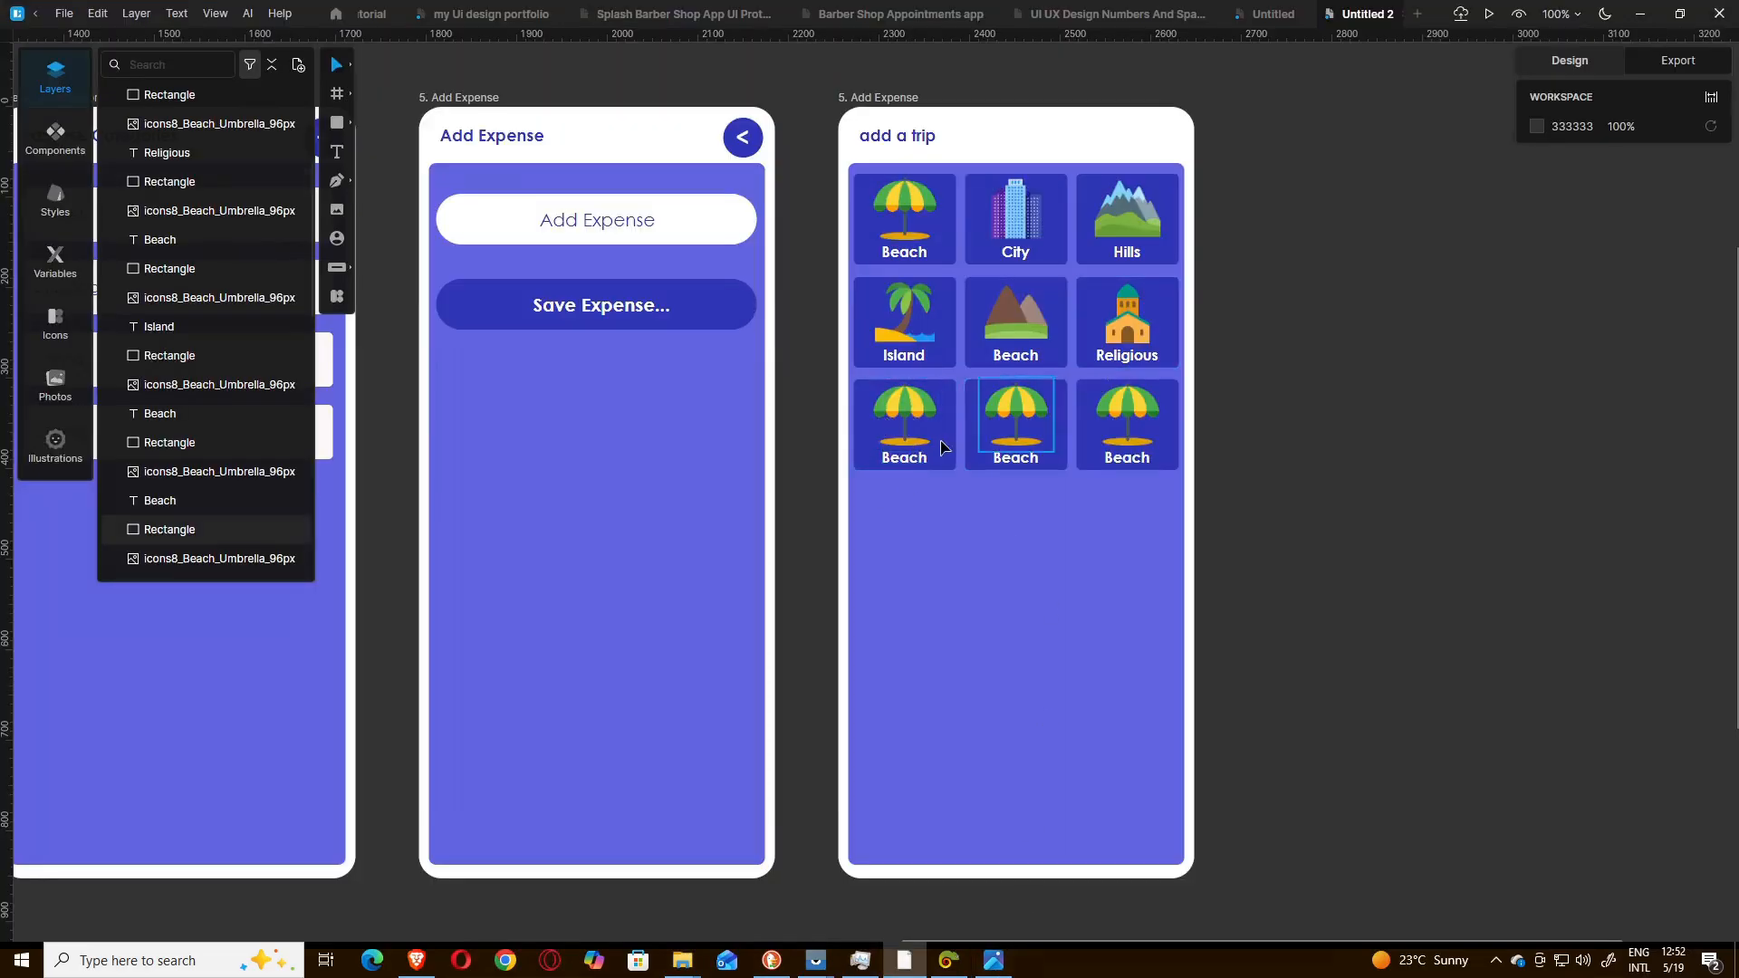
pyautogui.doubleClick(903, 459)
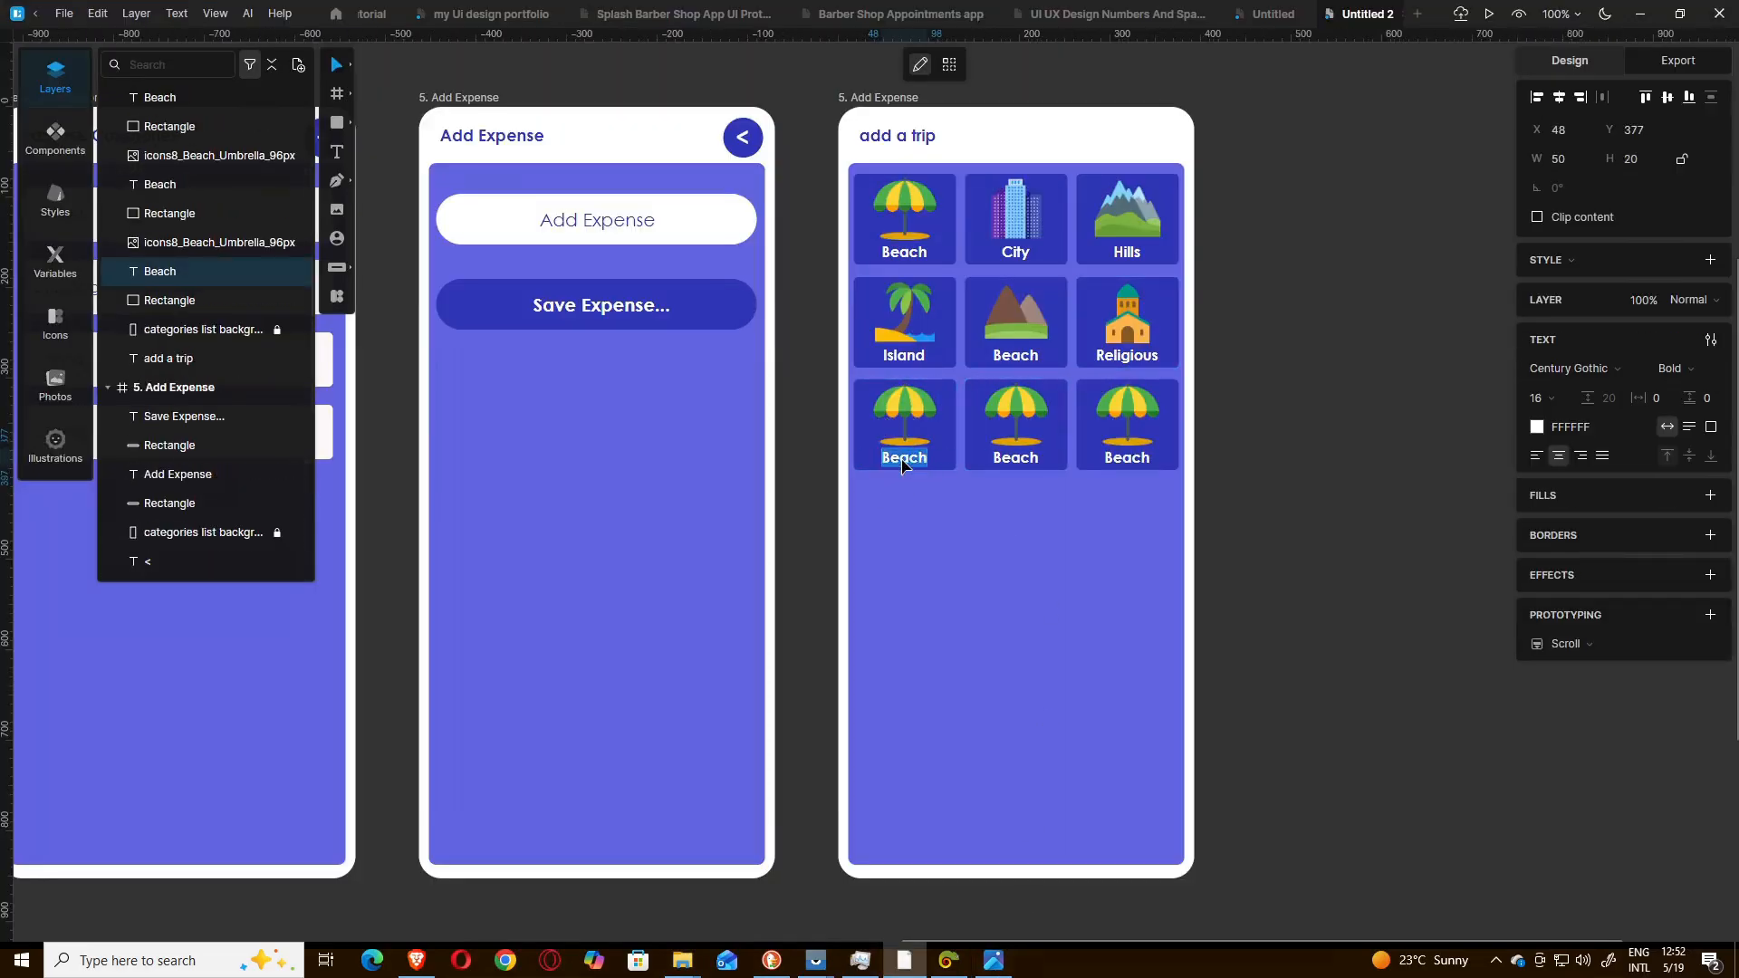
pyautogui.click(1010, 974)
pyautogui.click(1010, 974)
pyautogui.write('Road trip')
pyautogui.press('Escape')
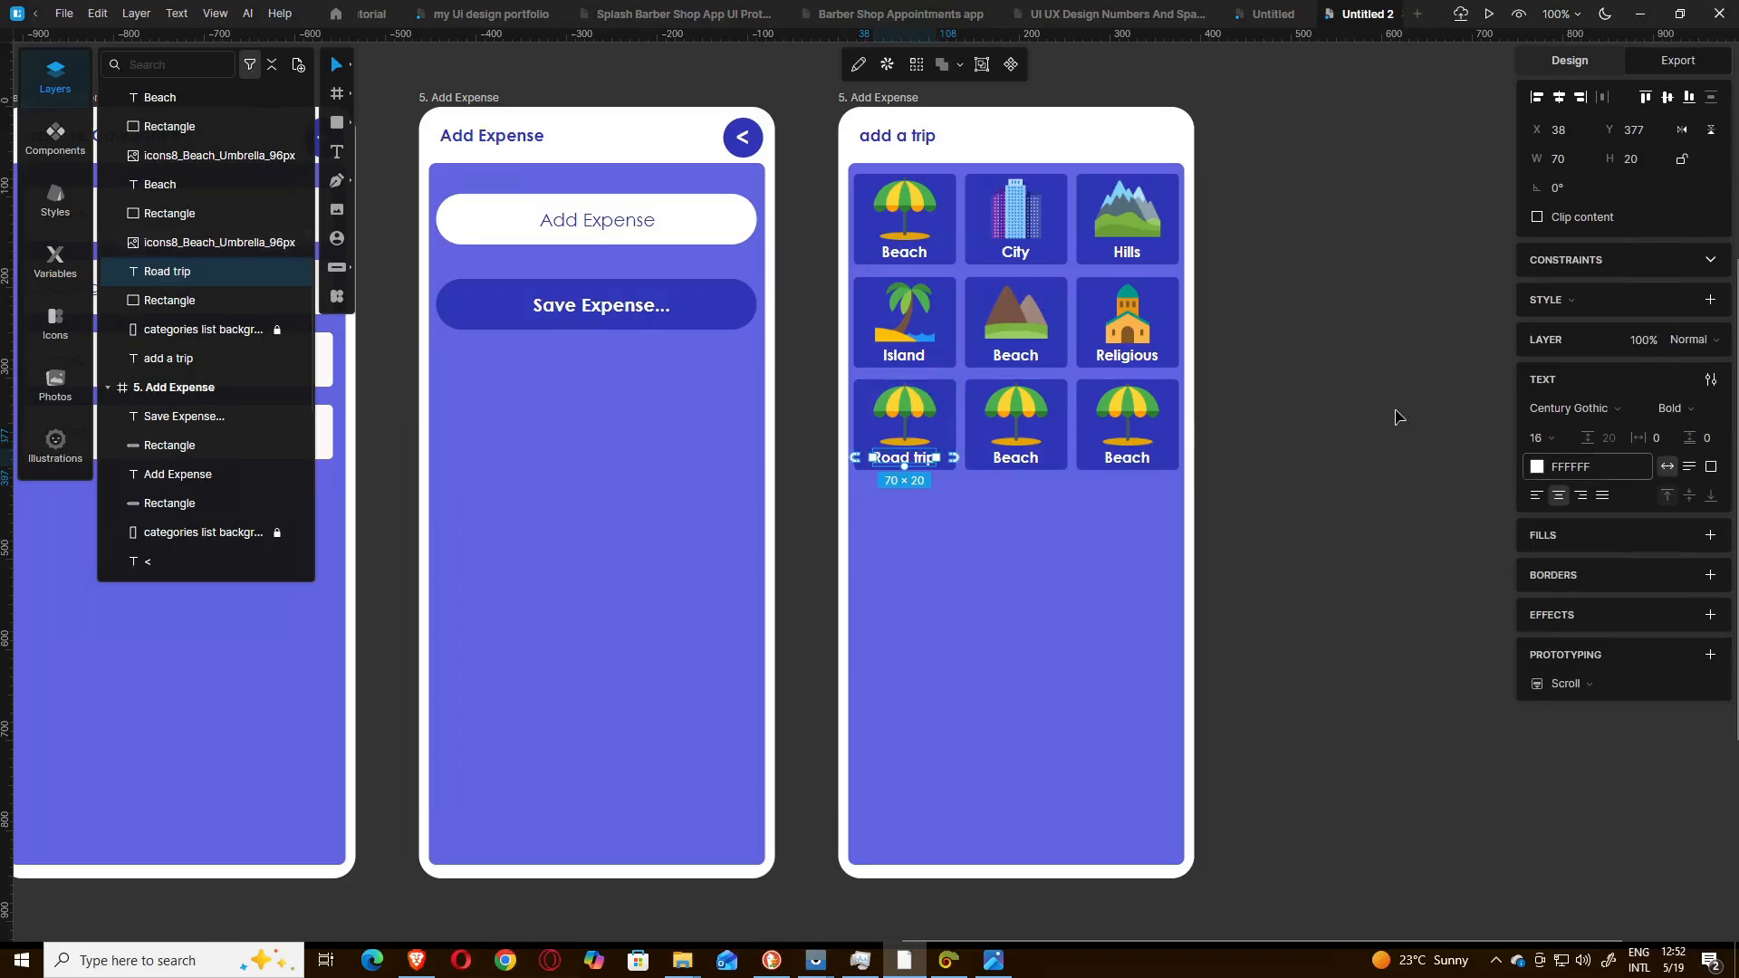
pyautogui.click(1259, 579)
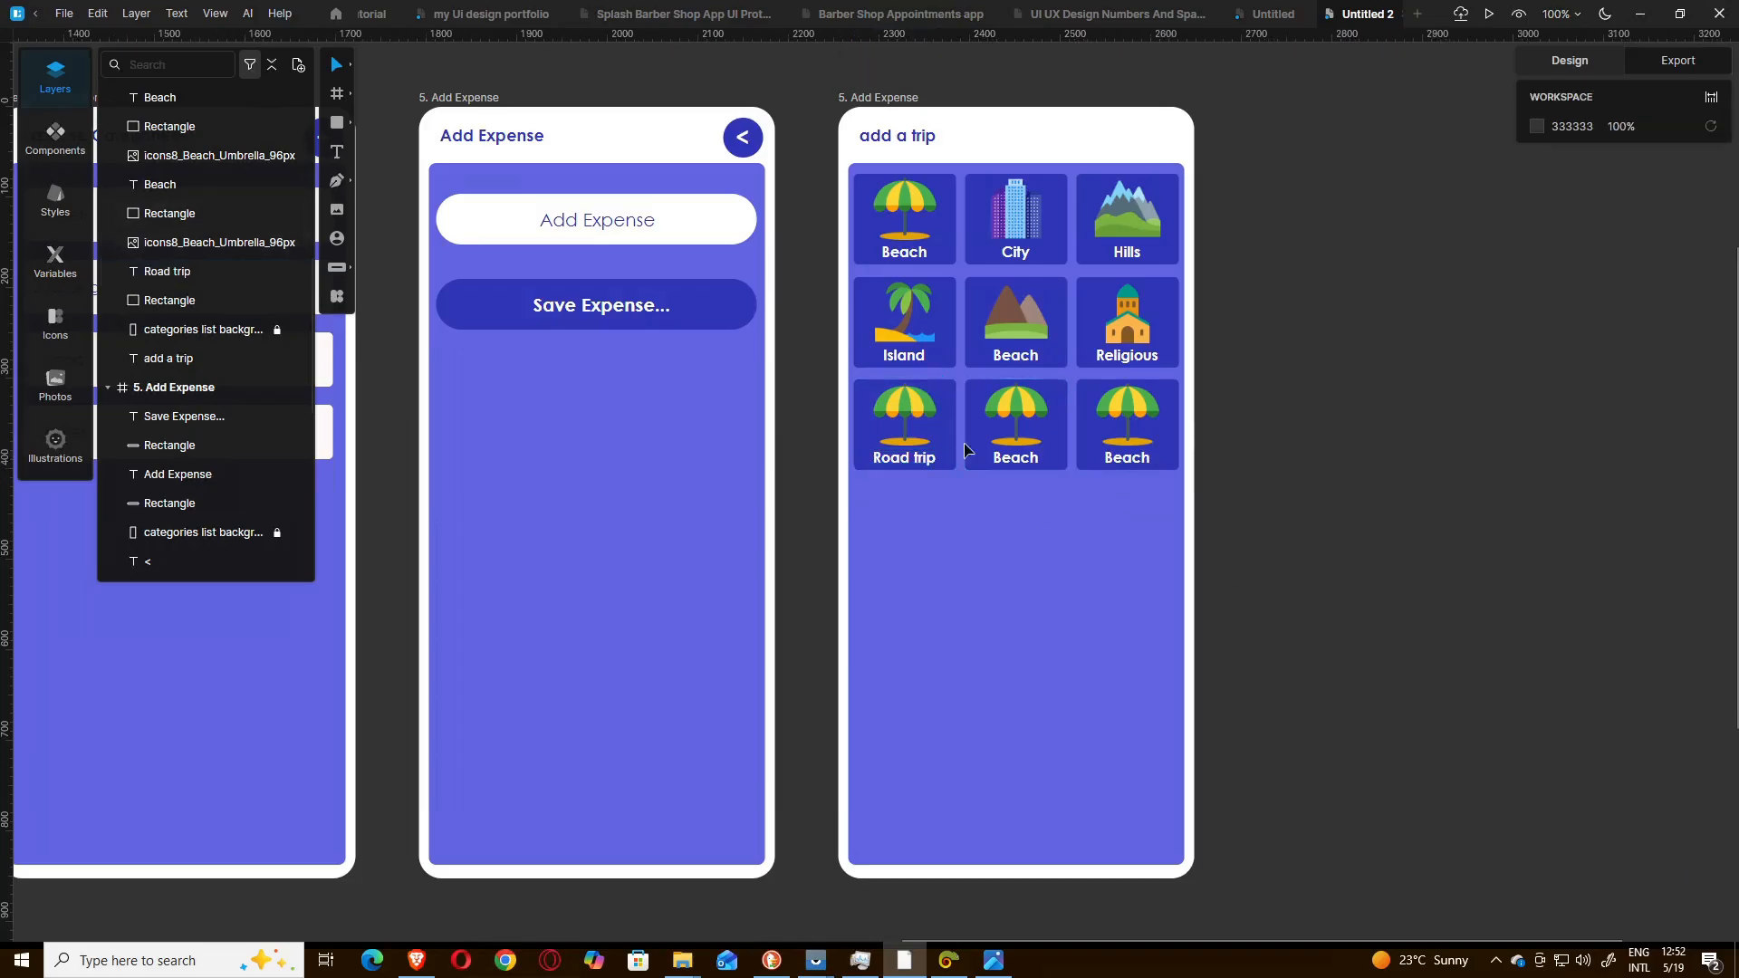
# - Replace the Road trip card's umbrella picture with the image icons8_Road_96px and check the reference mockup
pyautogui.click(906, 415)
pyautogui.click(1537, 380)
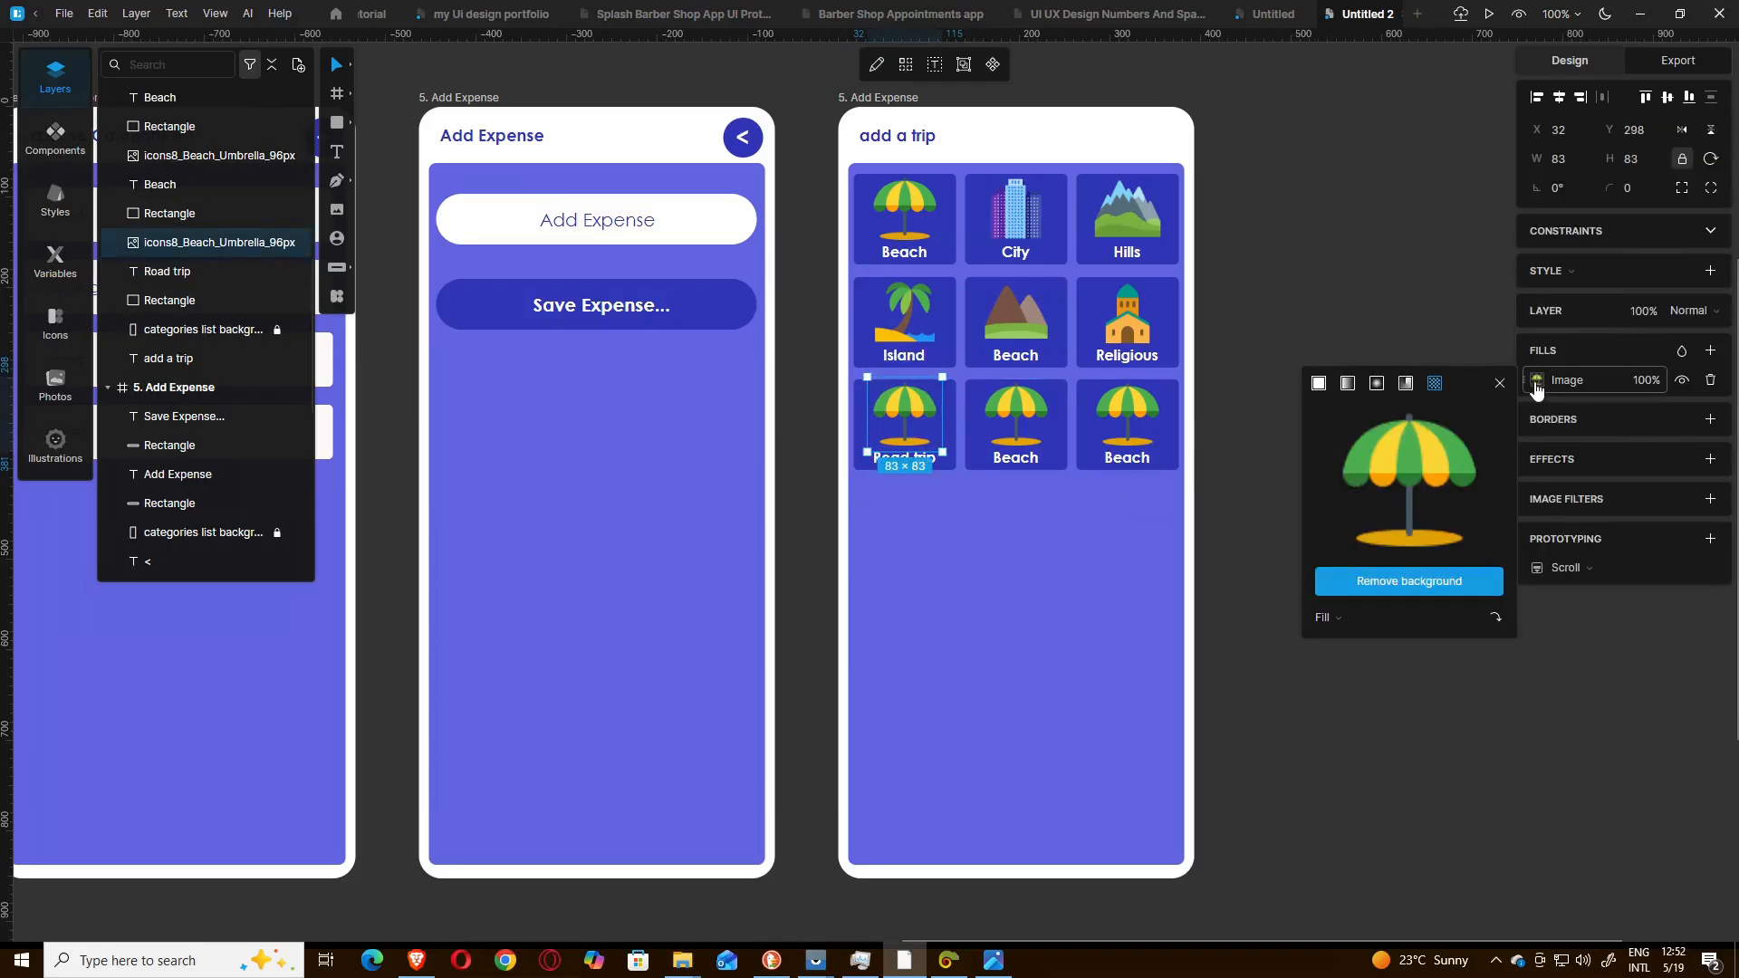
pyautogui.click(1409, 480)
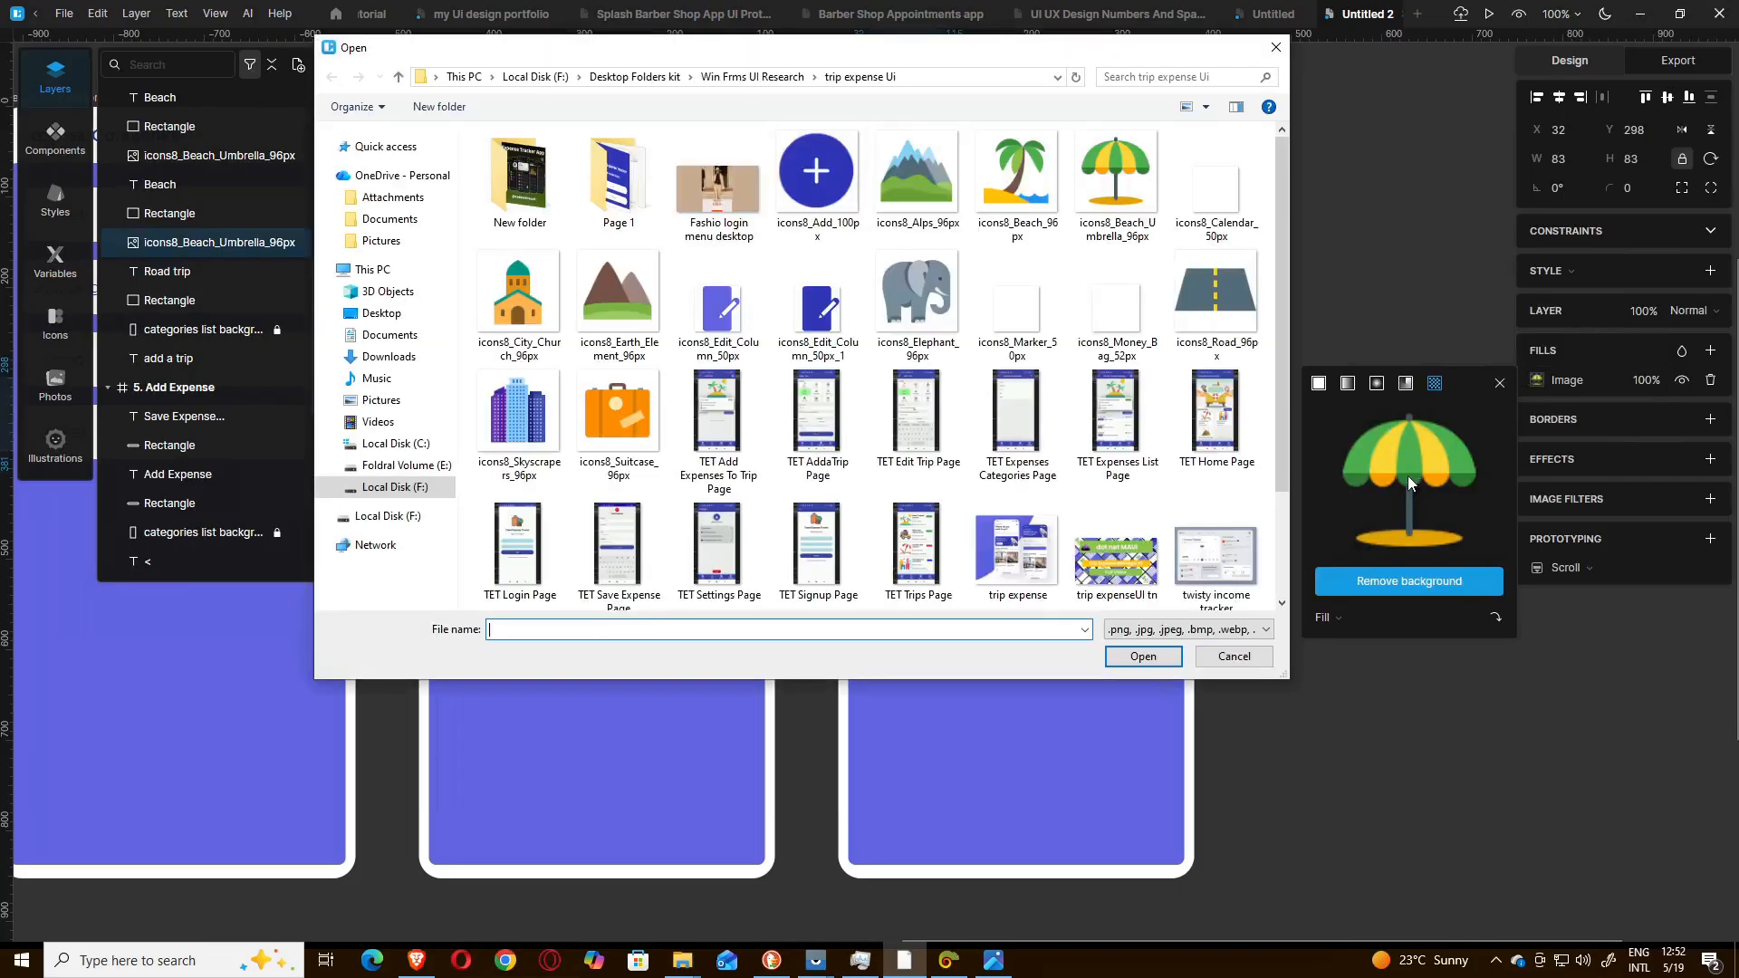
pyautogui.click(1214, 300)
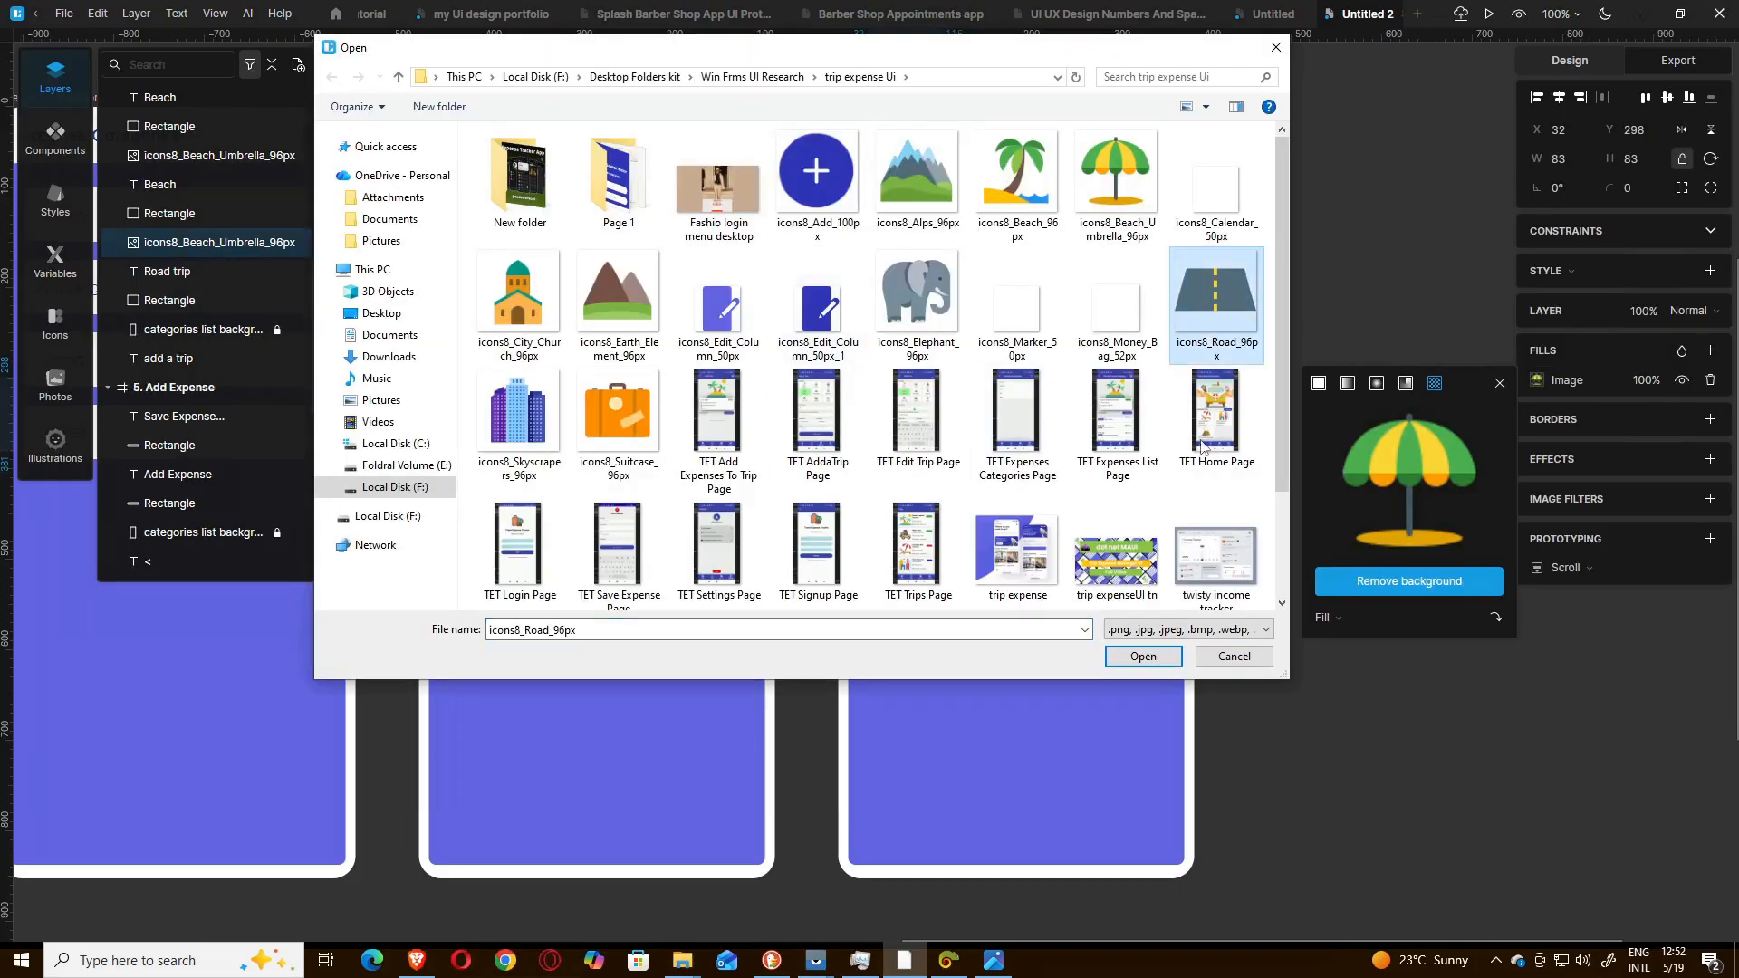
pyautogui.click(1143, 657)
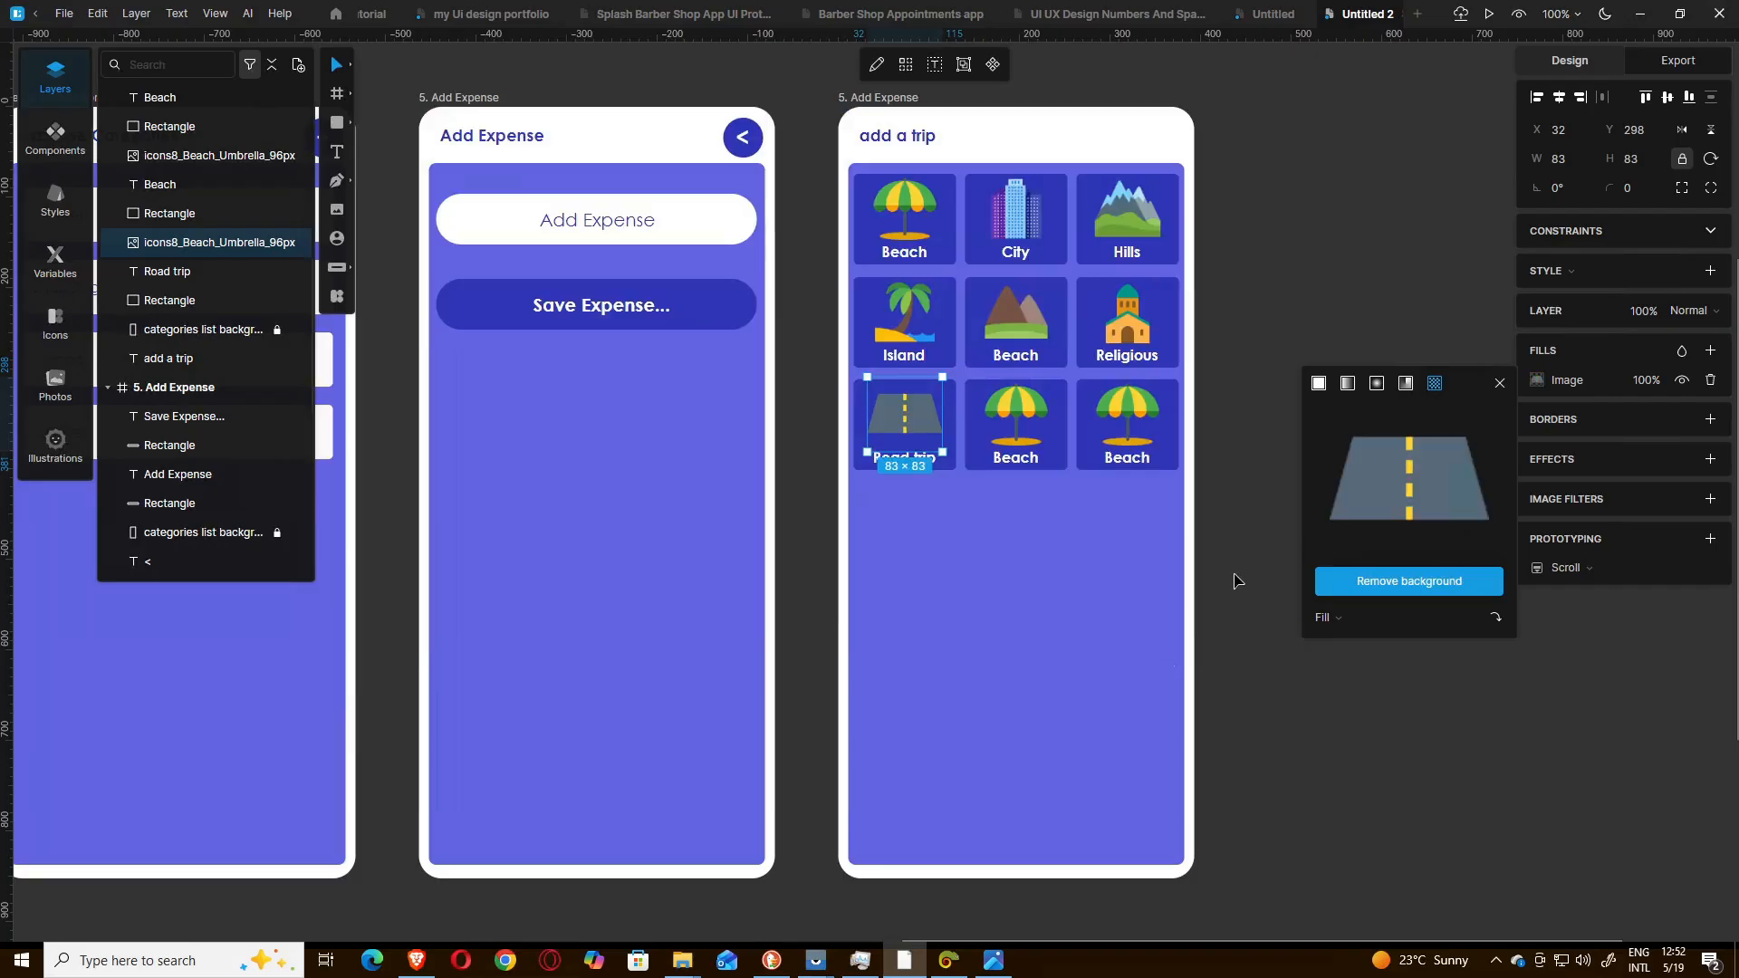
pyautogui.click(1261, 612)
pyautogui.click(995, 961)
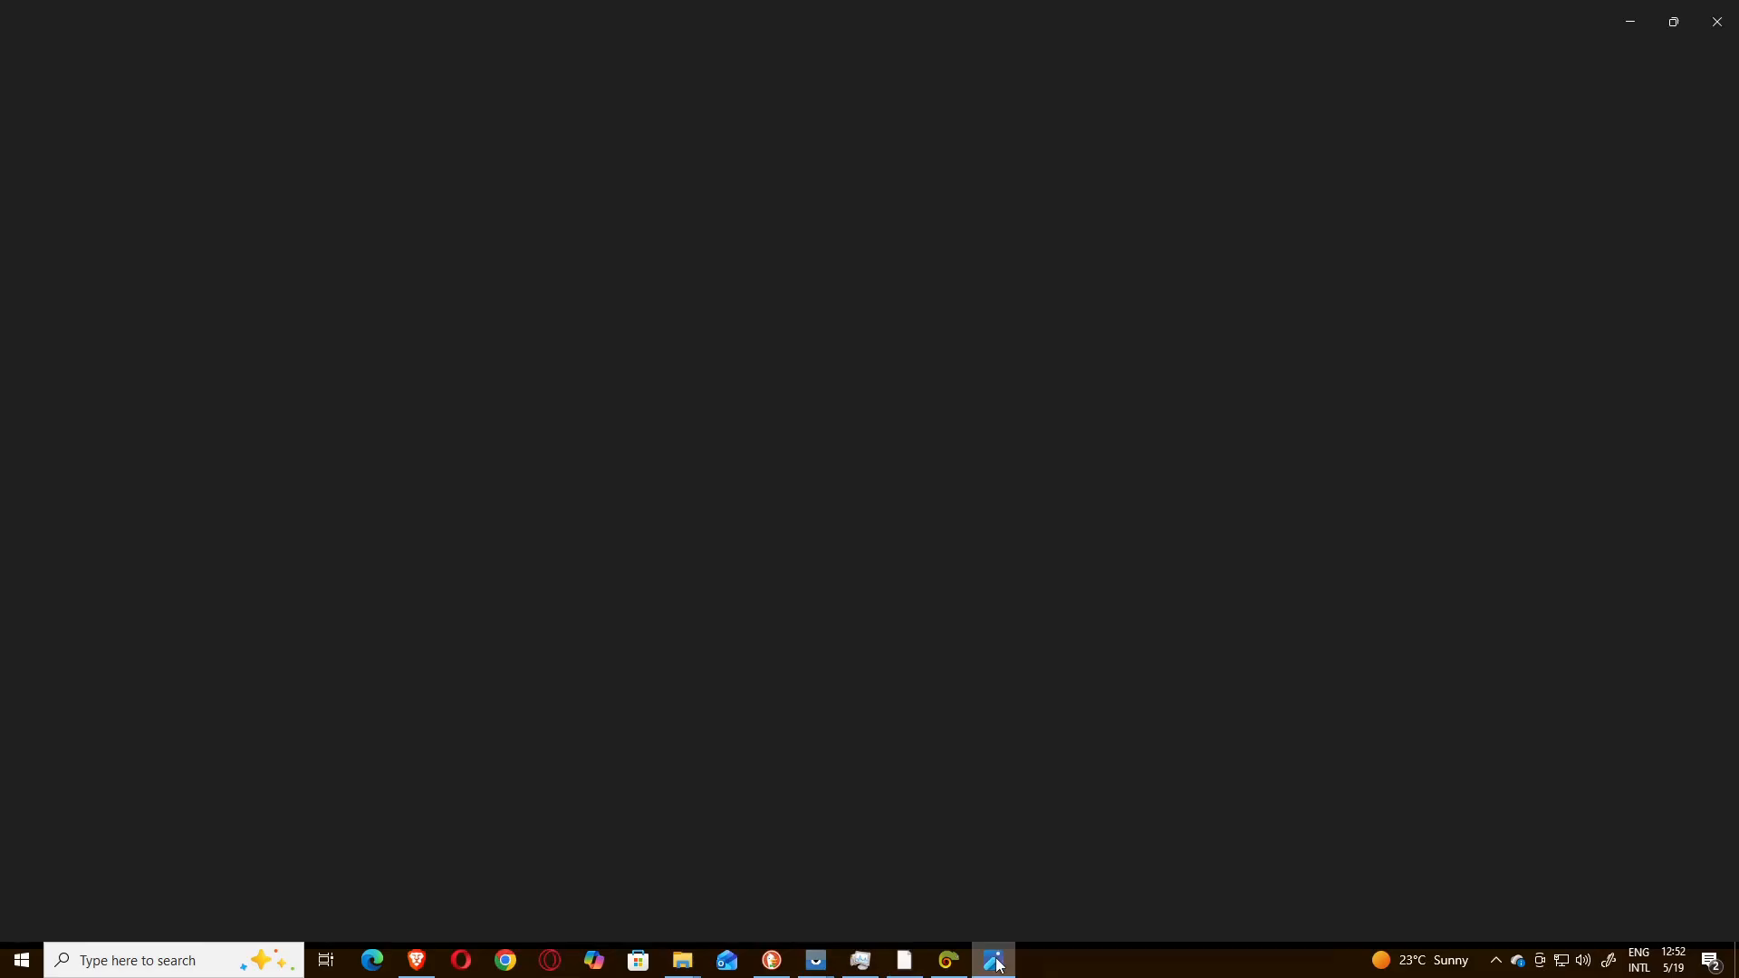
pyautogui.click(995, 962)
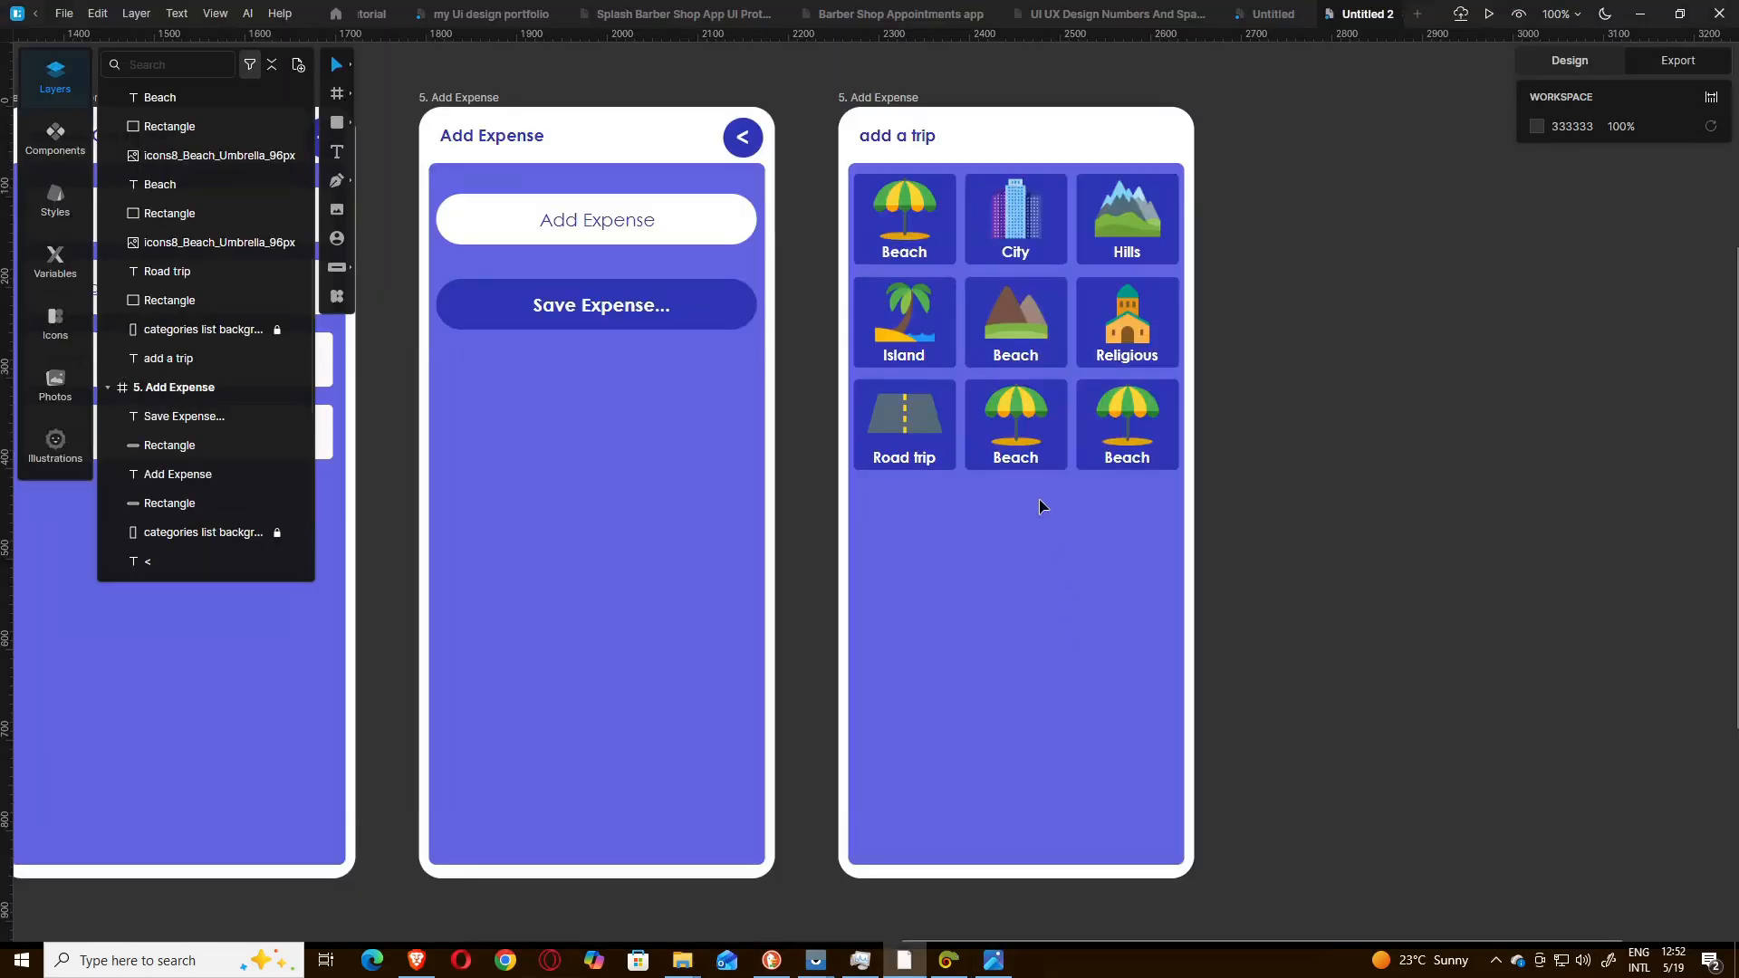
# - Change the labels of the third row's second and third cards to "Wild Life" and "Other"
pyautogui.doubleClick(1012, 458)
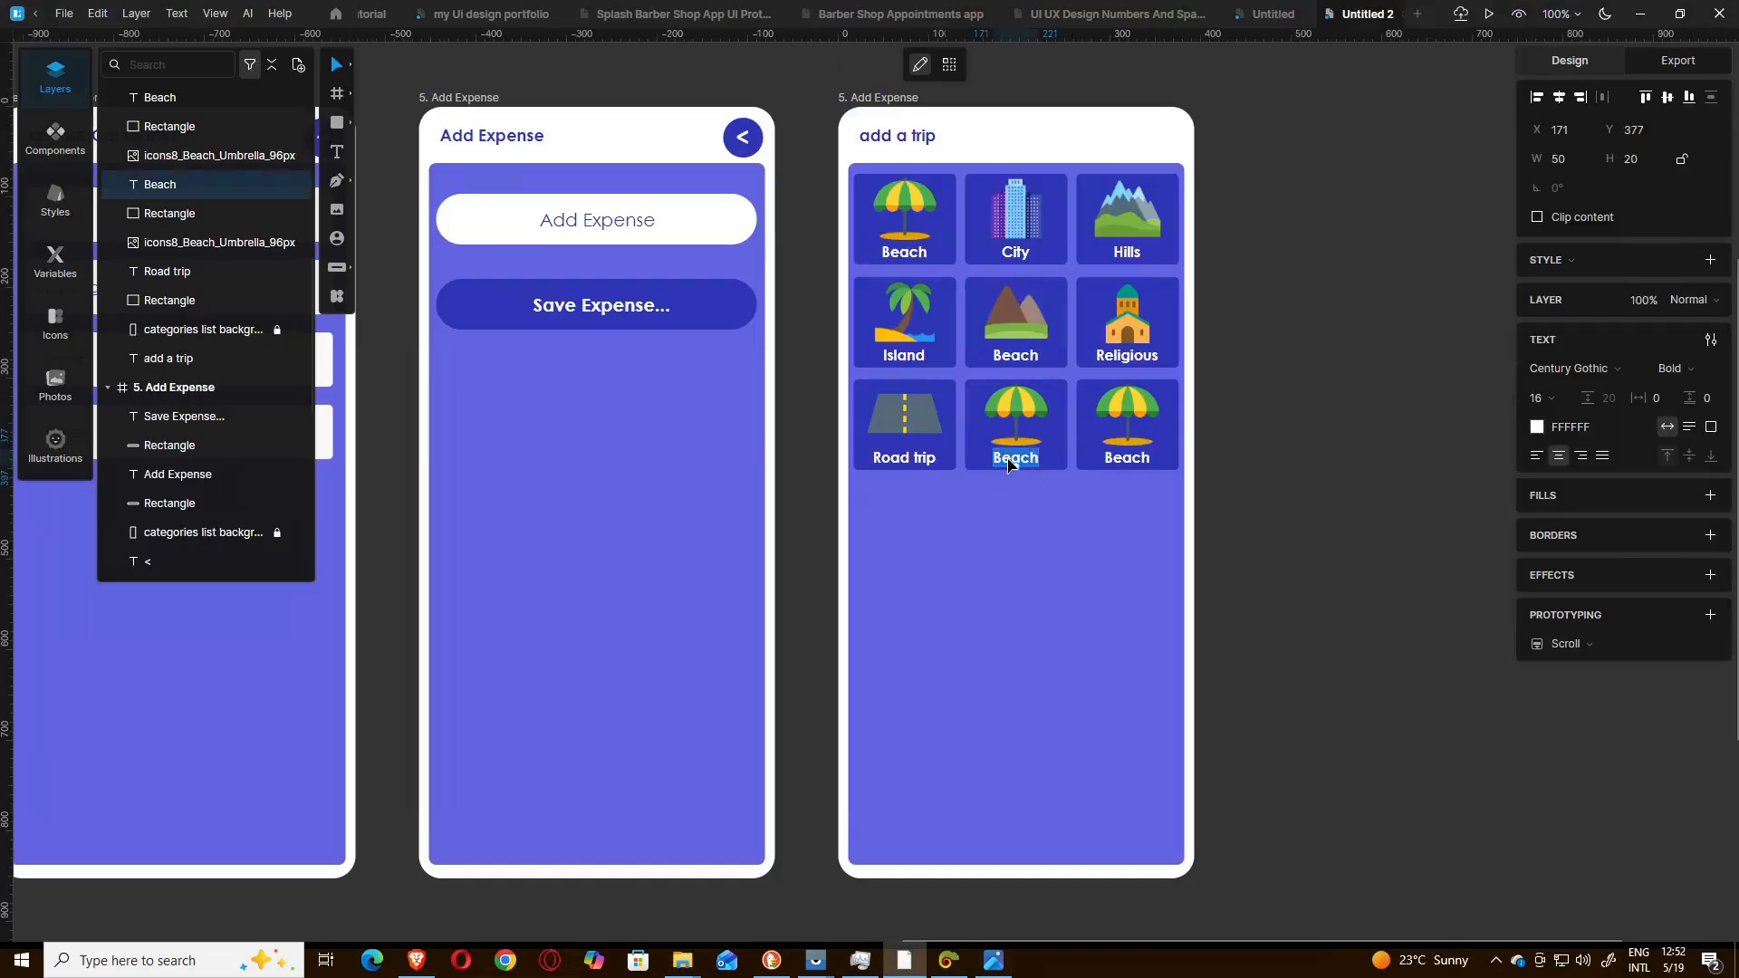
pyautogui.write('Wild Life')
pyautogui.doubleClick(1144, 459)
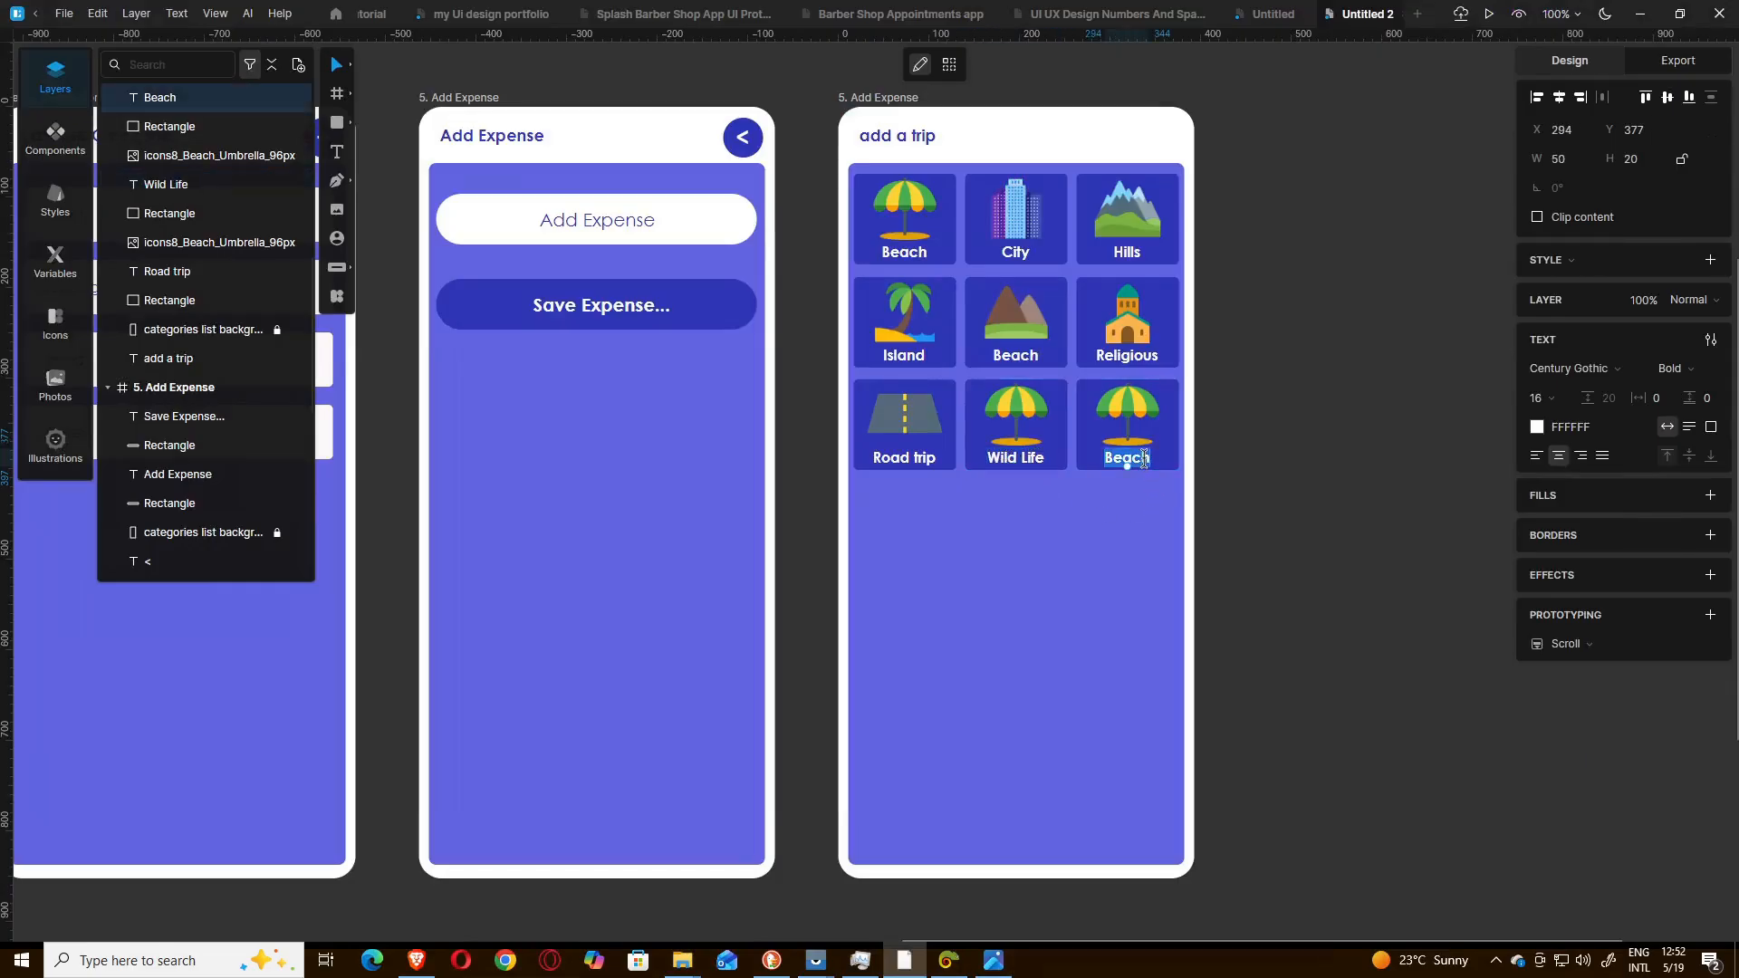
pyautogui.write('Other')
pyautogui.press('Escape')
# - Check the reference mockup and replace the Wild Life card's umbrella picture with the image icons8_Elephant_96px
pyautogui.click(993, 962)
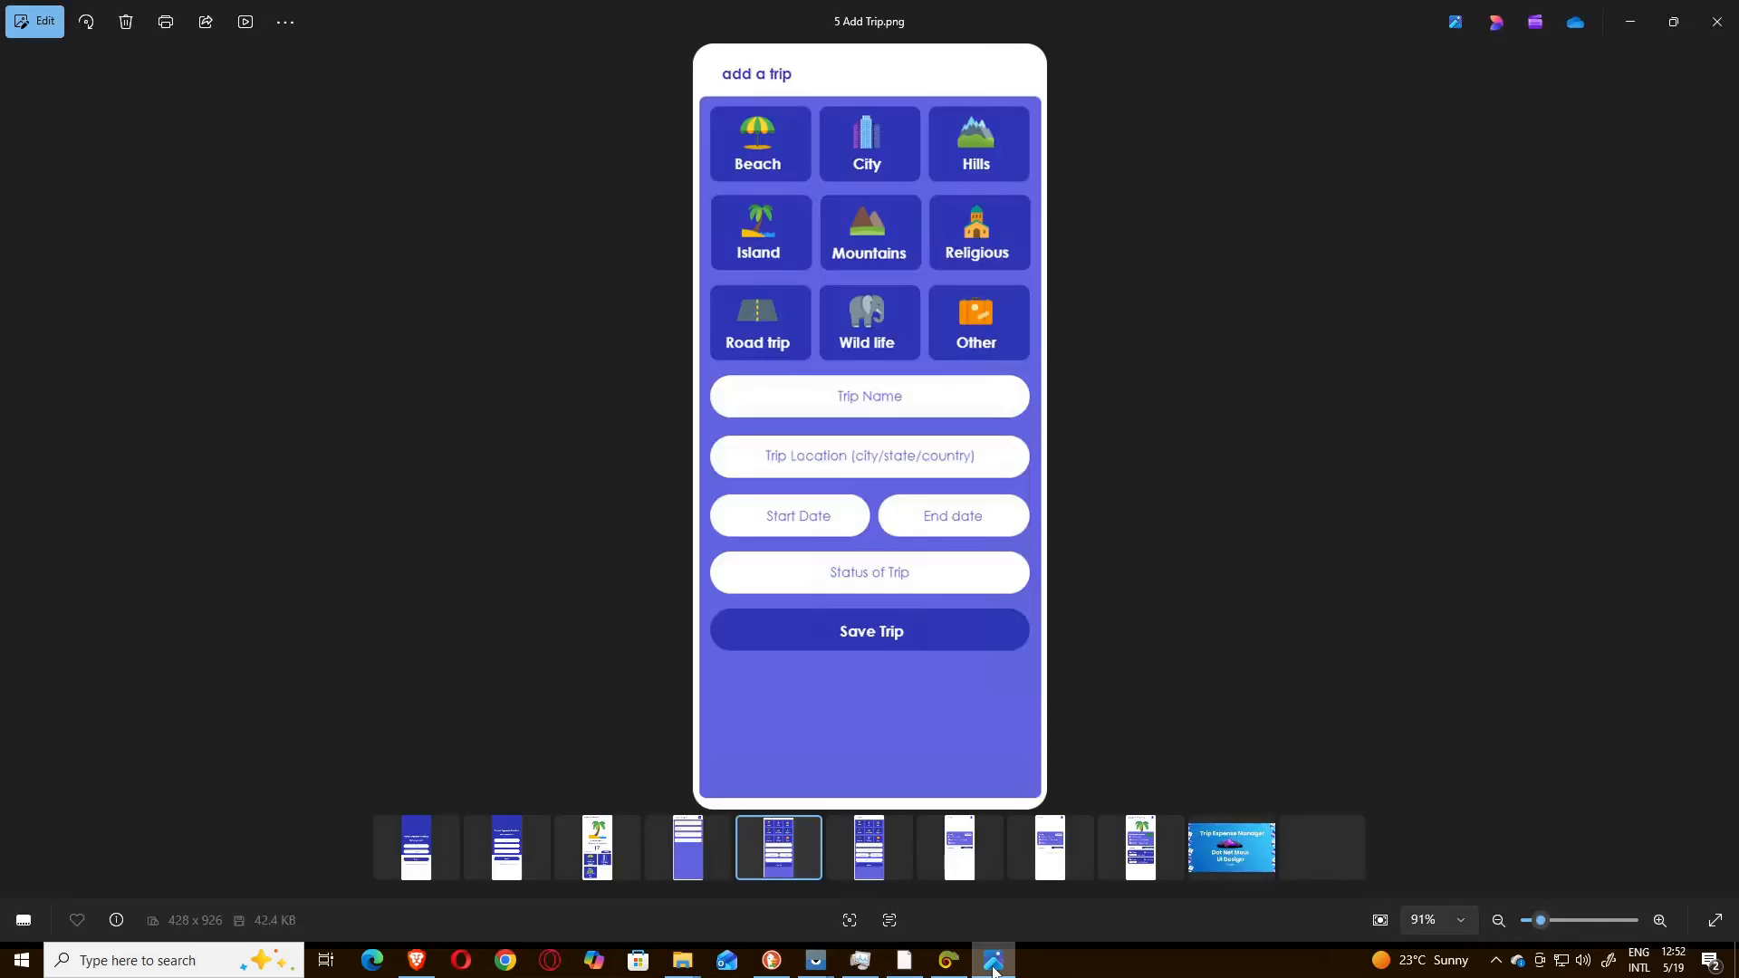
pyautogui.click(995, 958)
pyautogui.click(1030, 404)
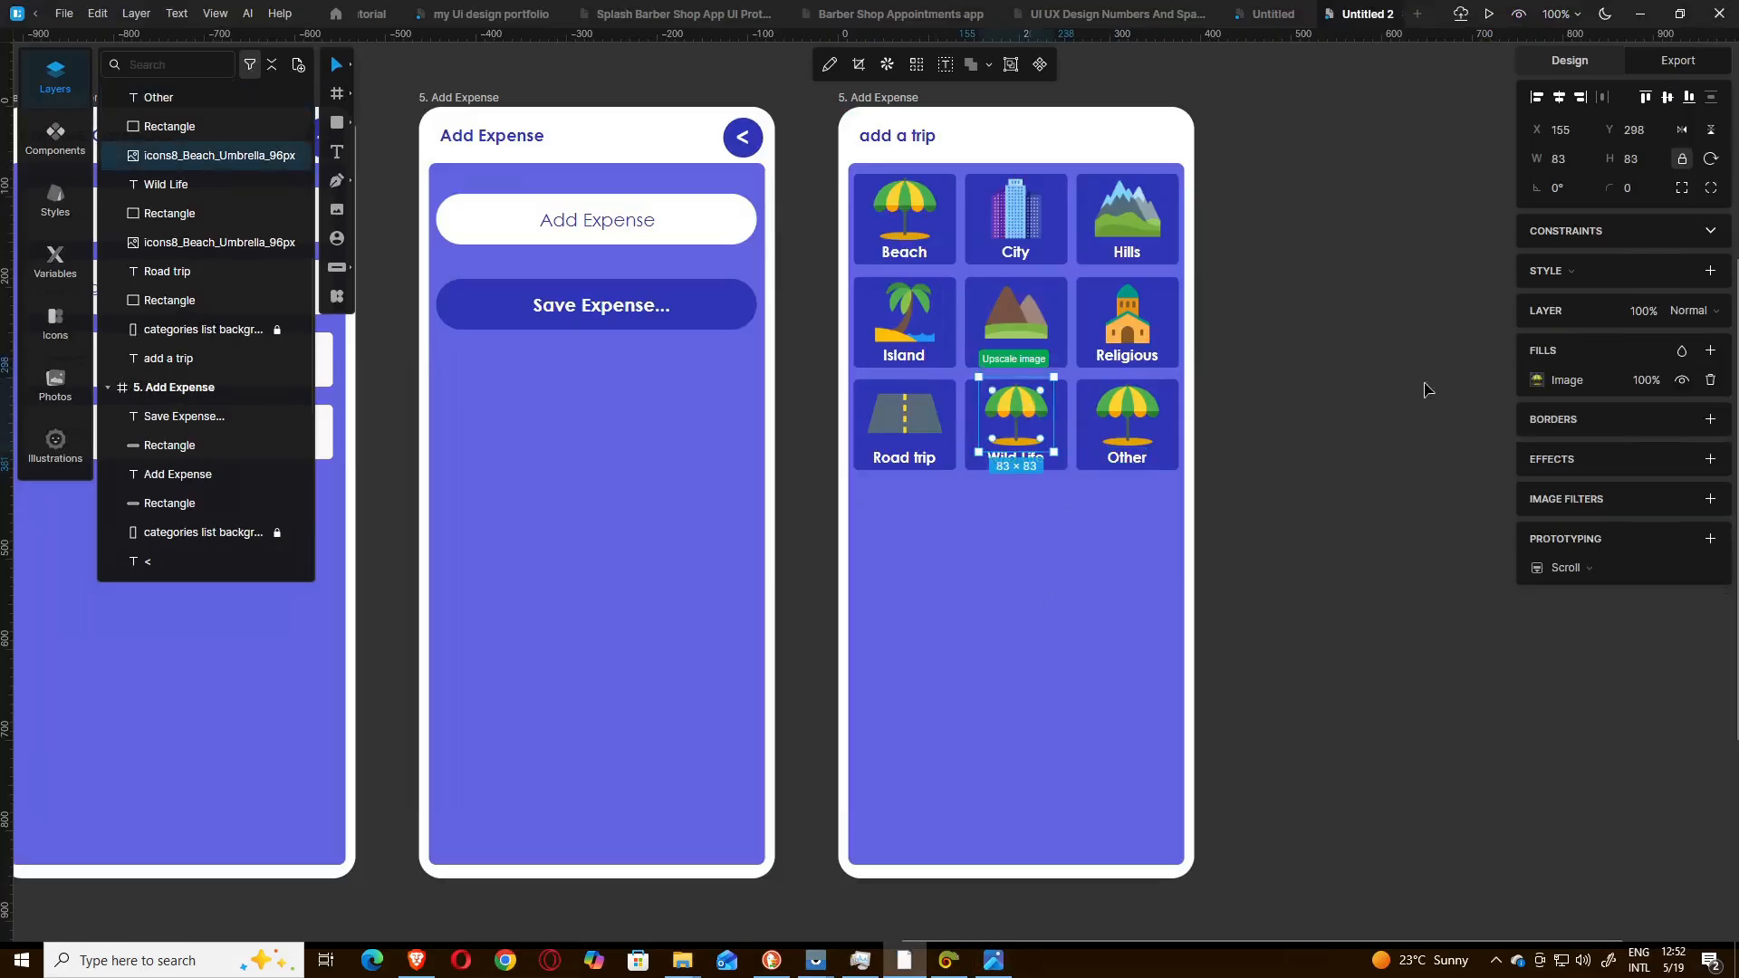
pyautogui.click(1537, 380)
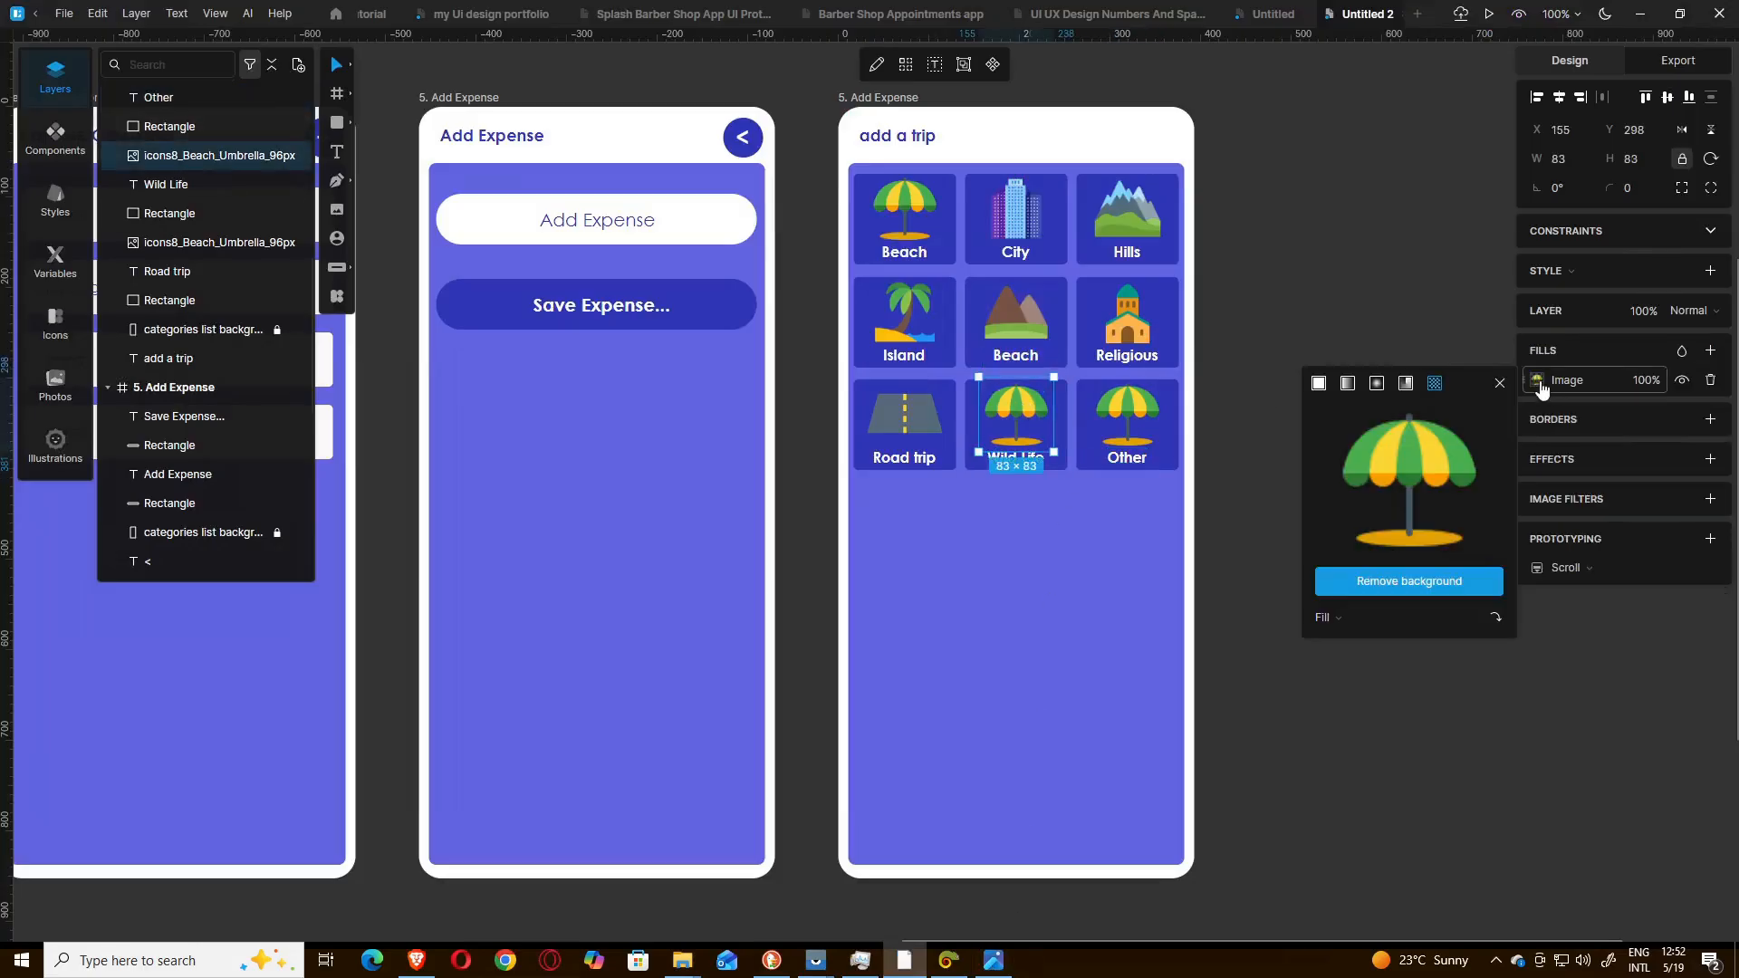
pyautogui.click(1407, 476)
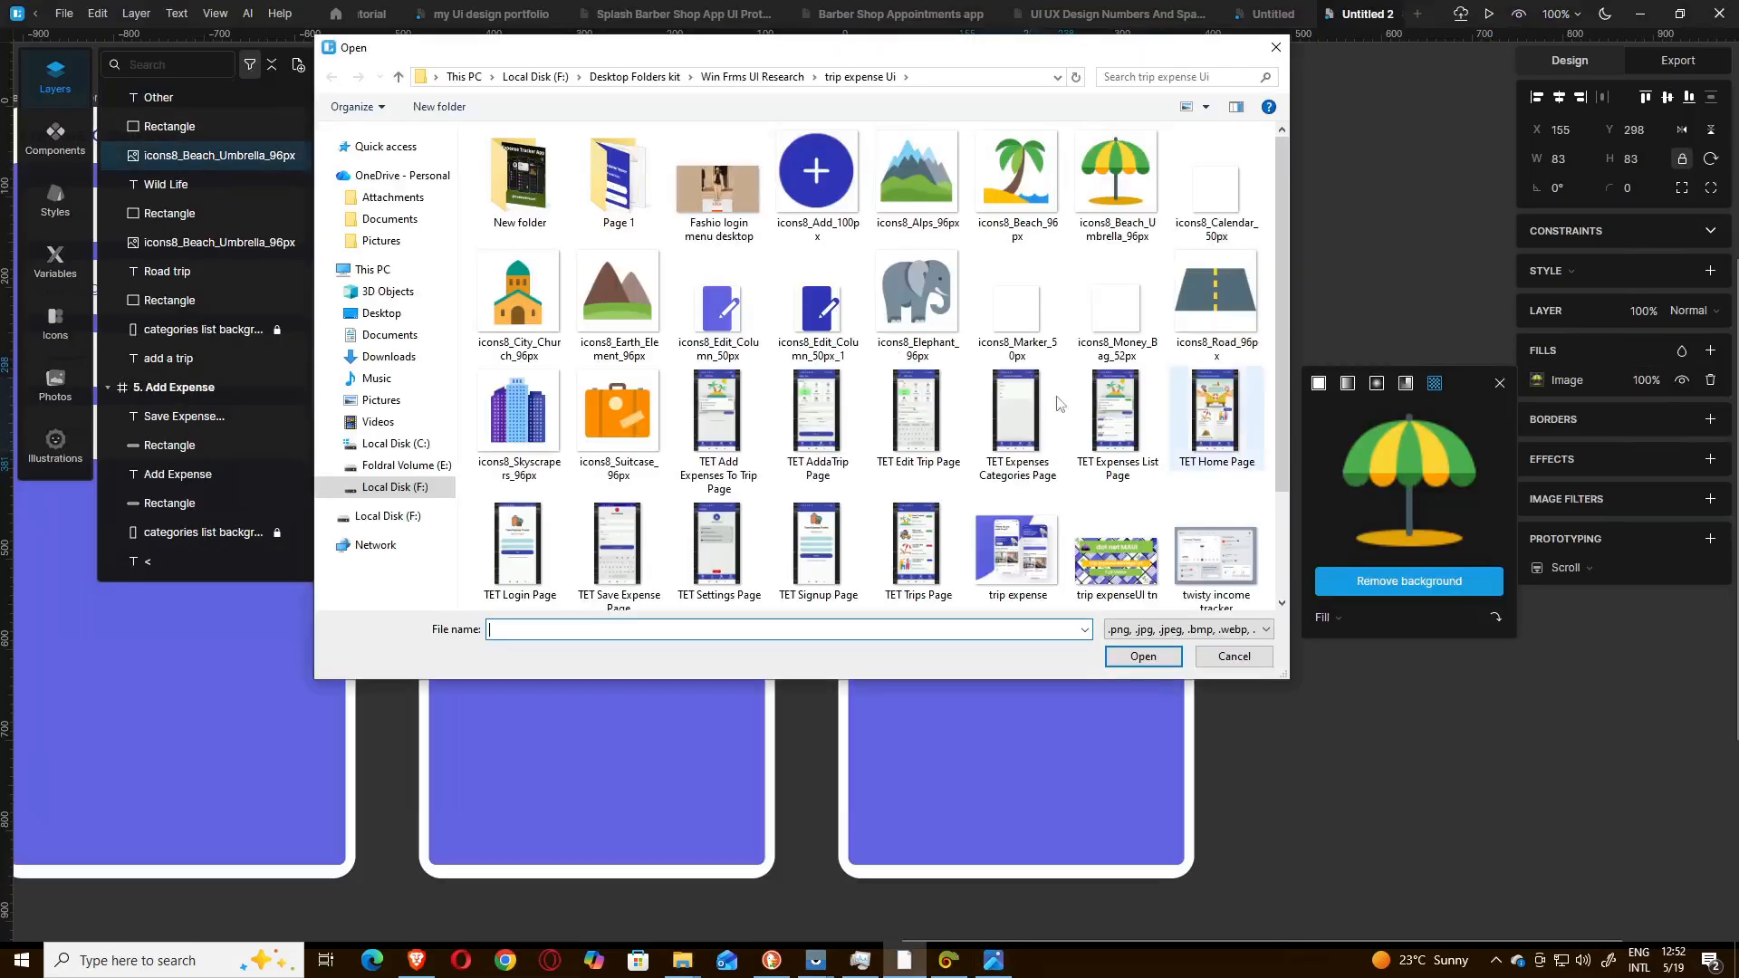
pyautogui.click(914, 302)
pyautogui.click(1123, 670)
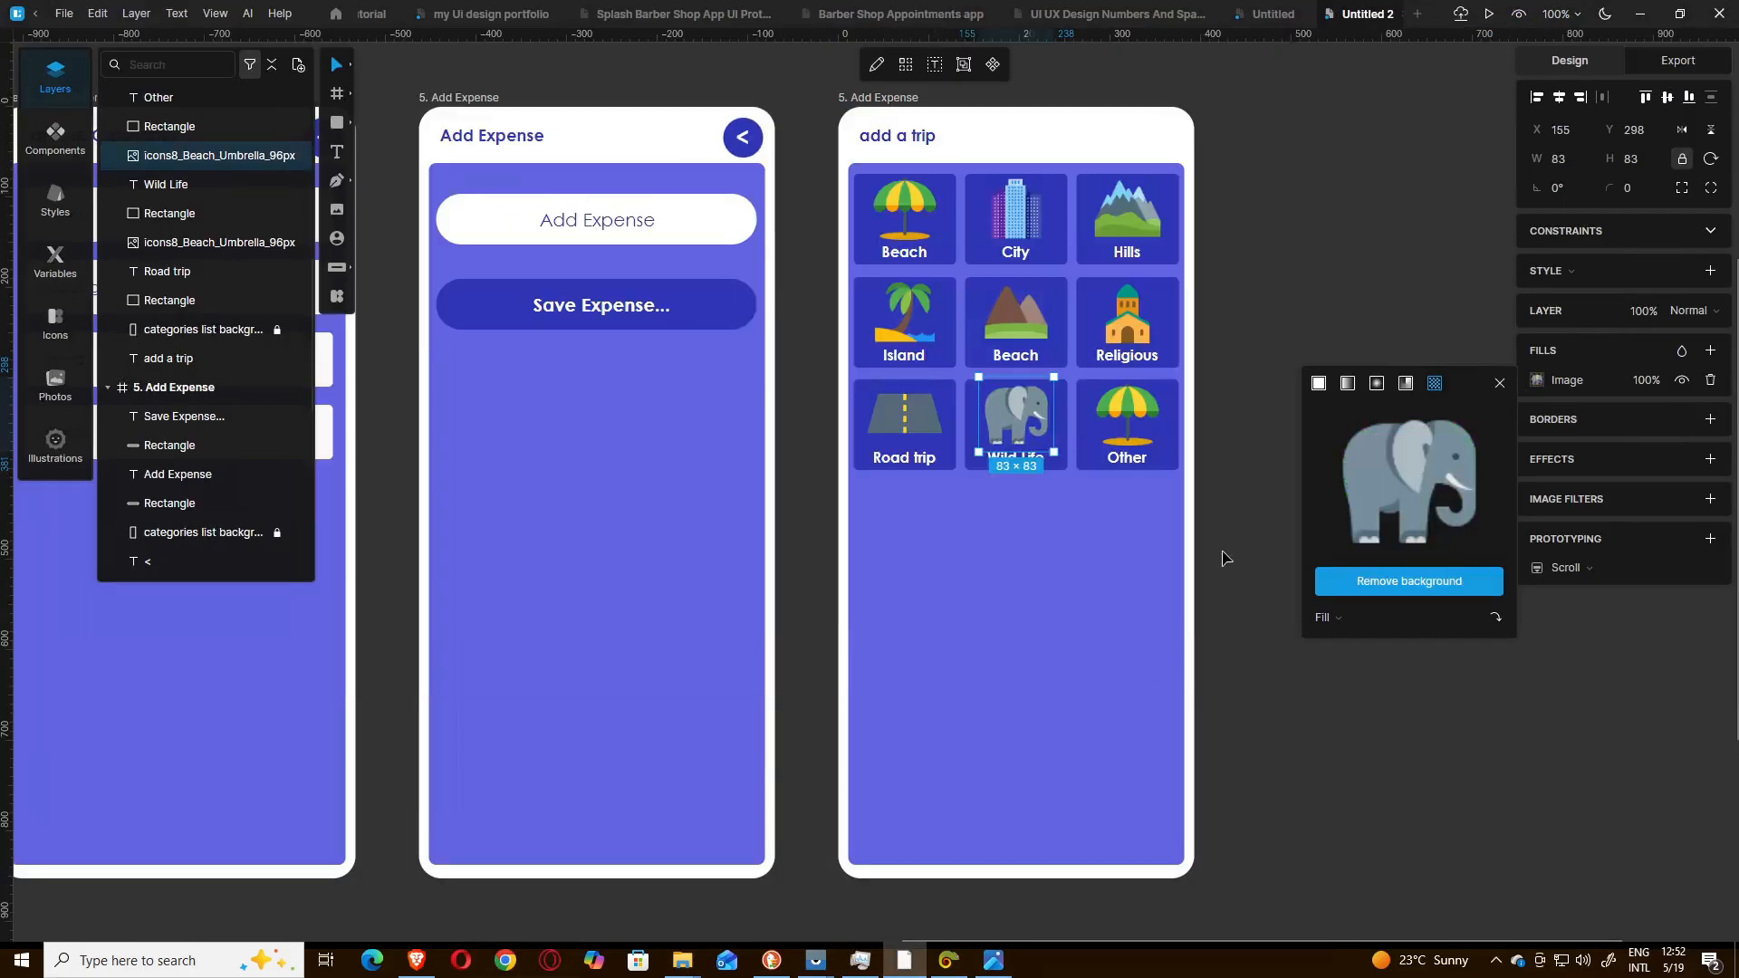
pyautogui.click(1221, 510)
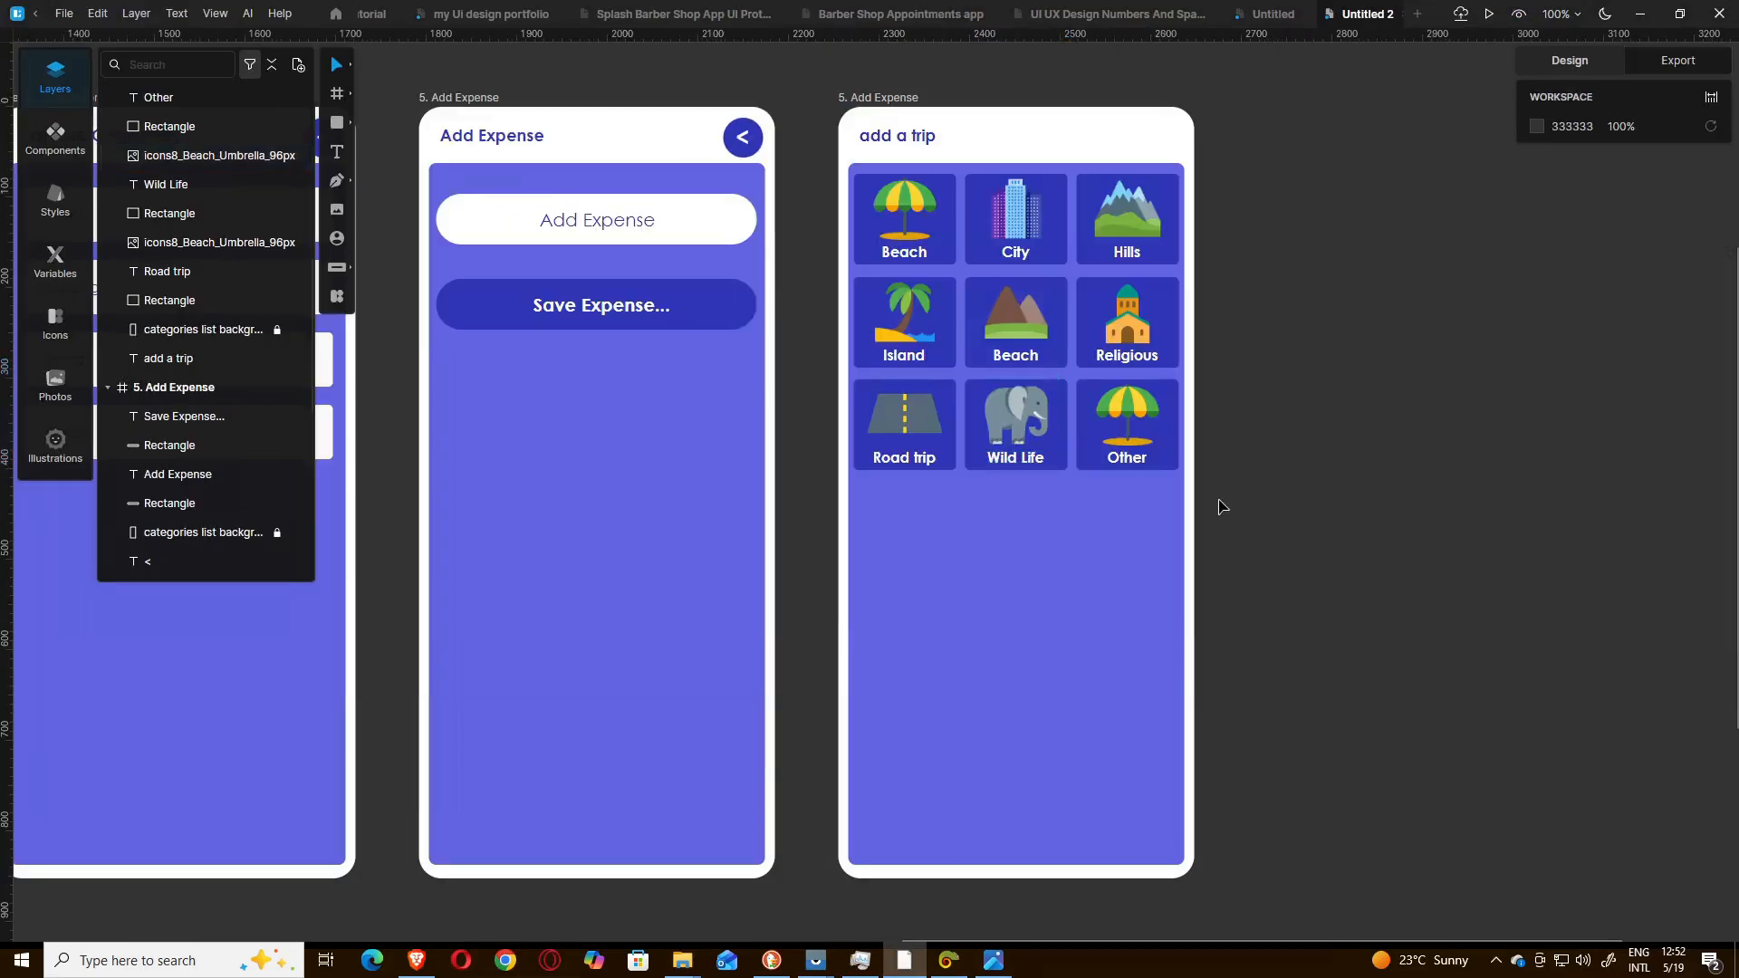
# - Replace the Other card's umbrella picture with the image icons8_Suitcase_96px, comparing the screen with the reference mockup
pyautogui.click(993, 960)
pyautogui.click(993, 960)
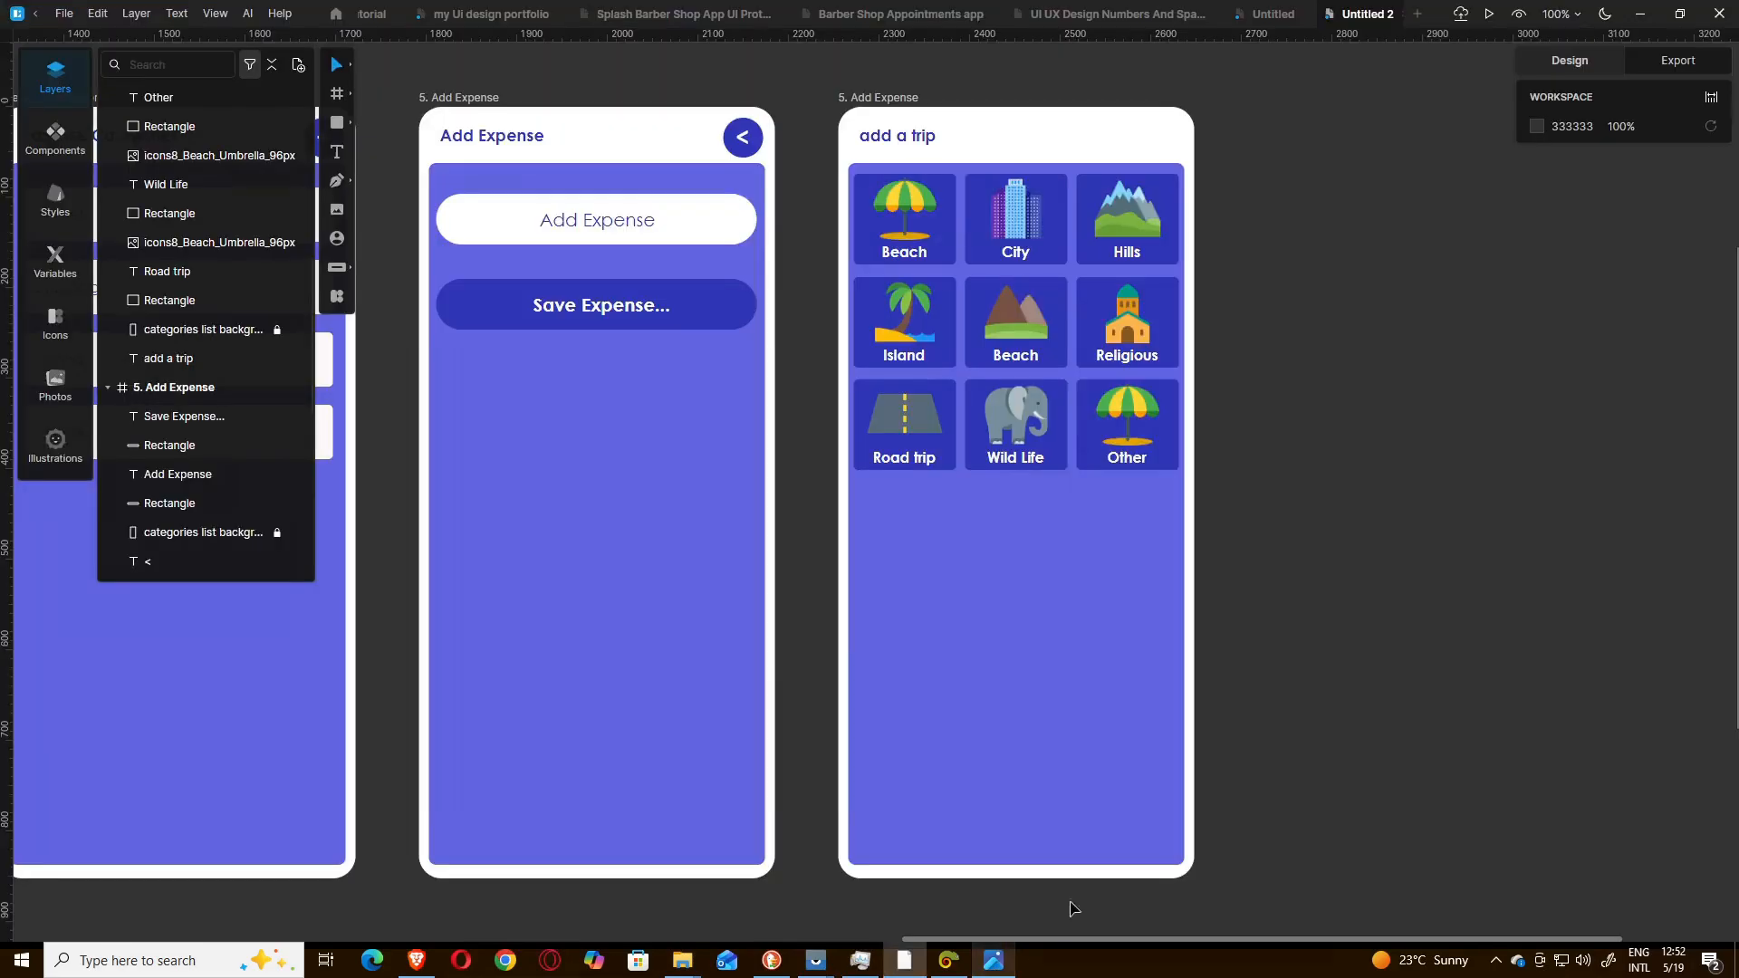
pyautogui.click(1096, 446)
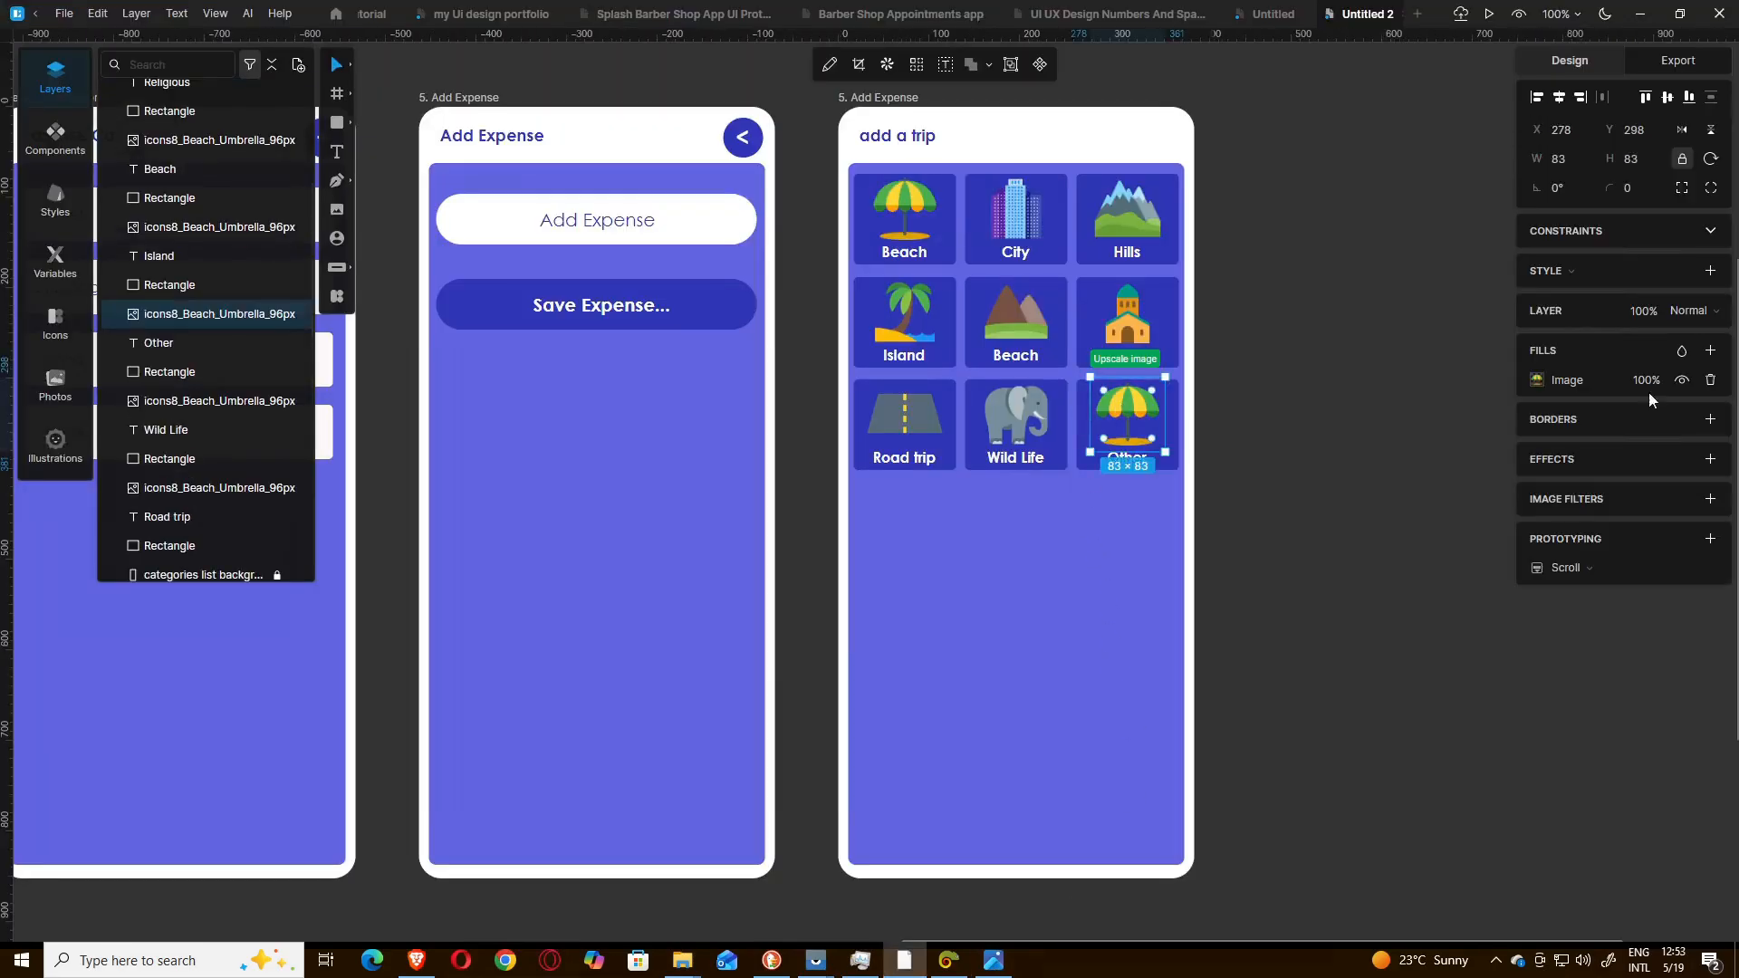
pyautogui.click(1537, 380)
pyautogui.click(1392, 481)
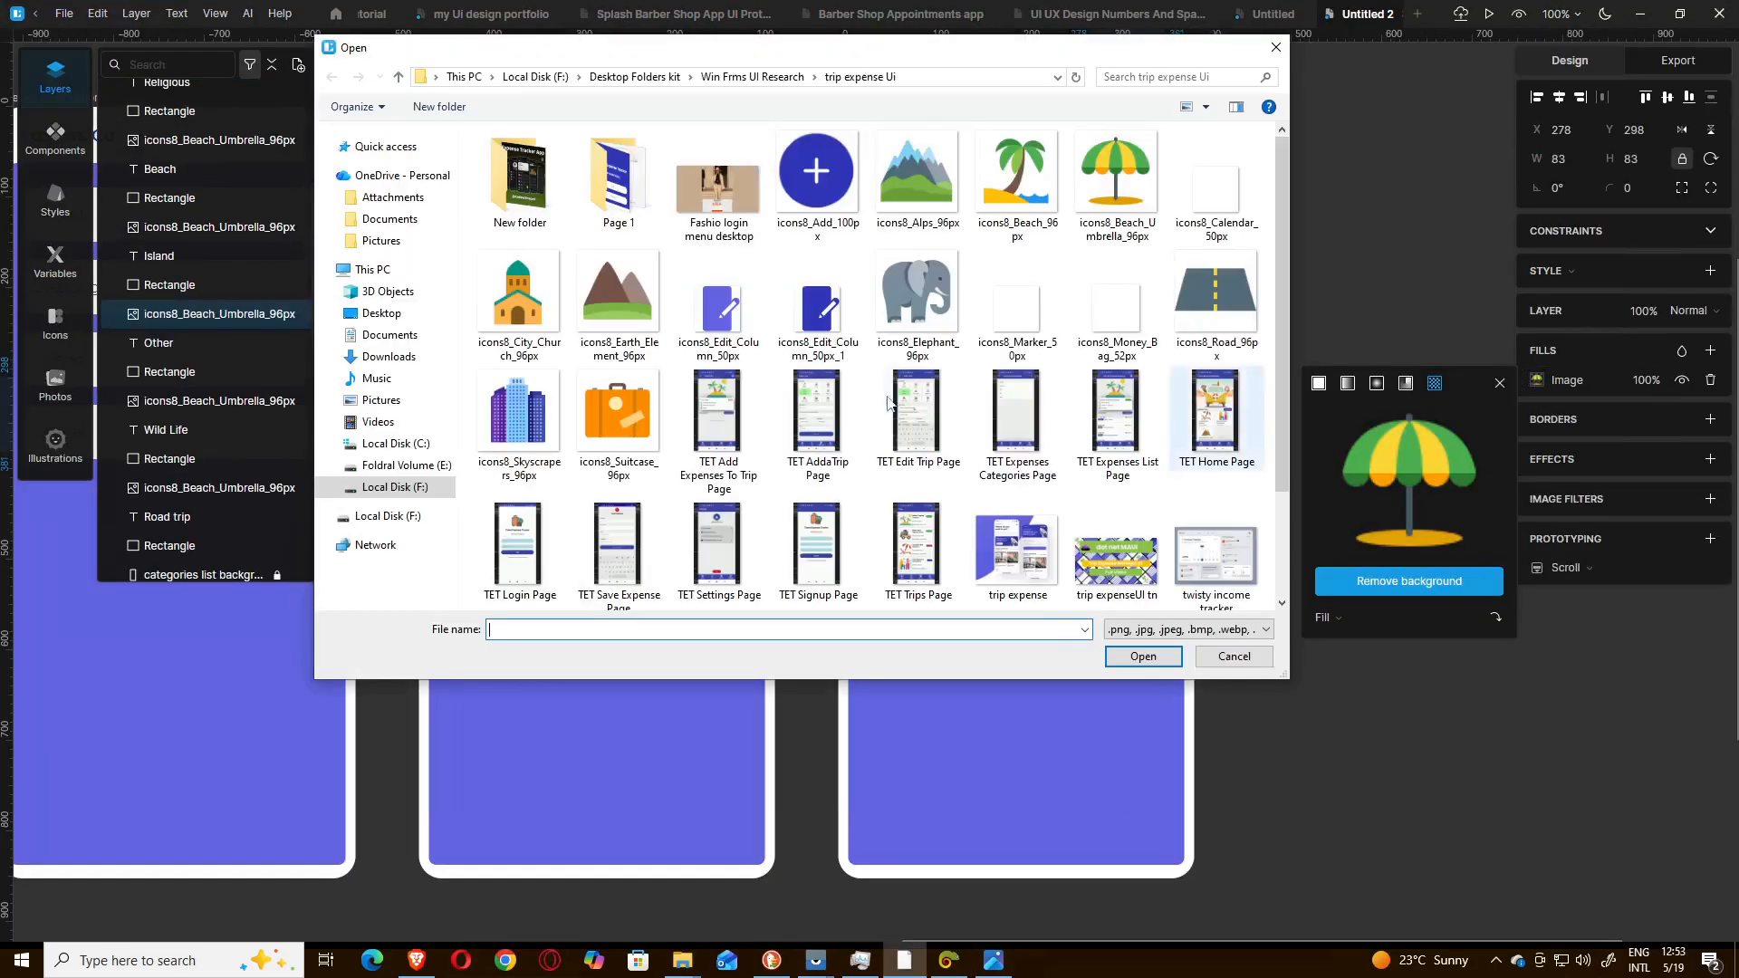
pyautogui.click(623, 429)
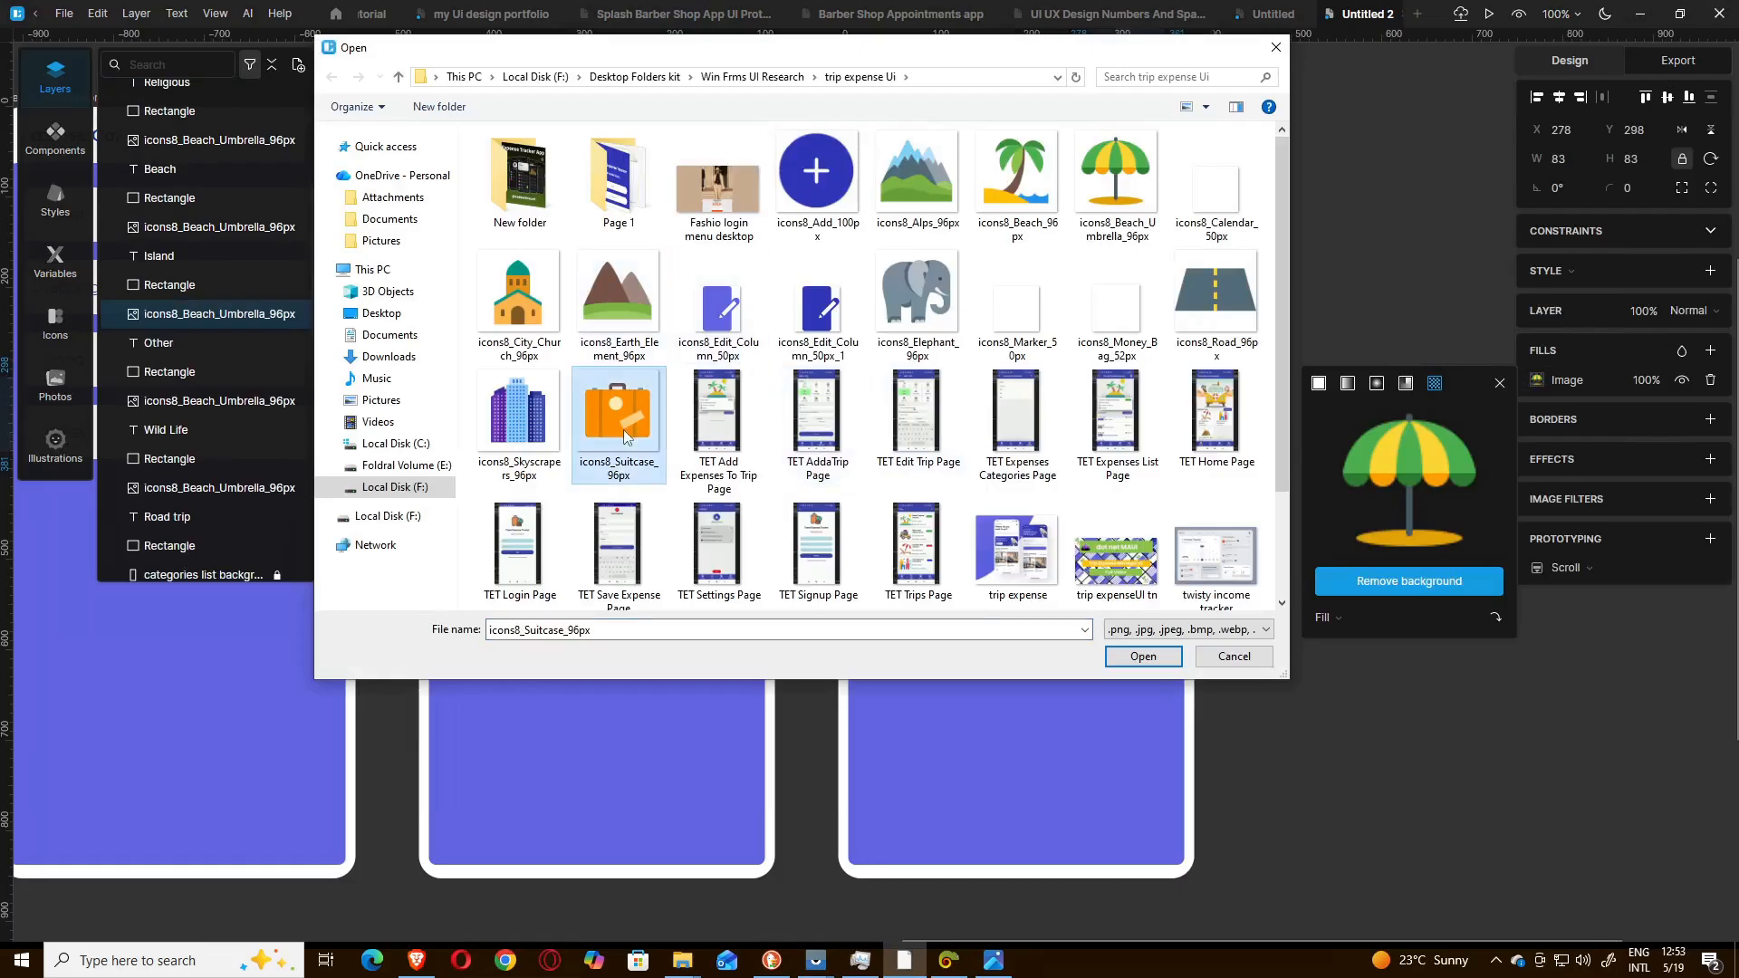
pyautogui.click(1140, 657)
pyautogui.click(1300, 728)
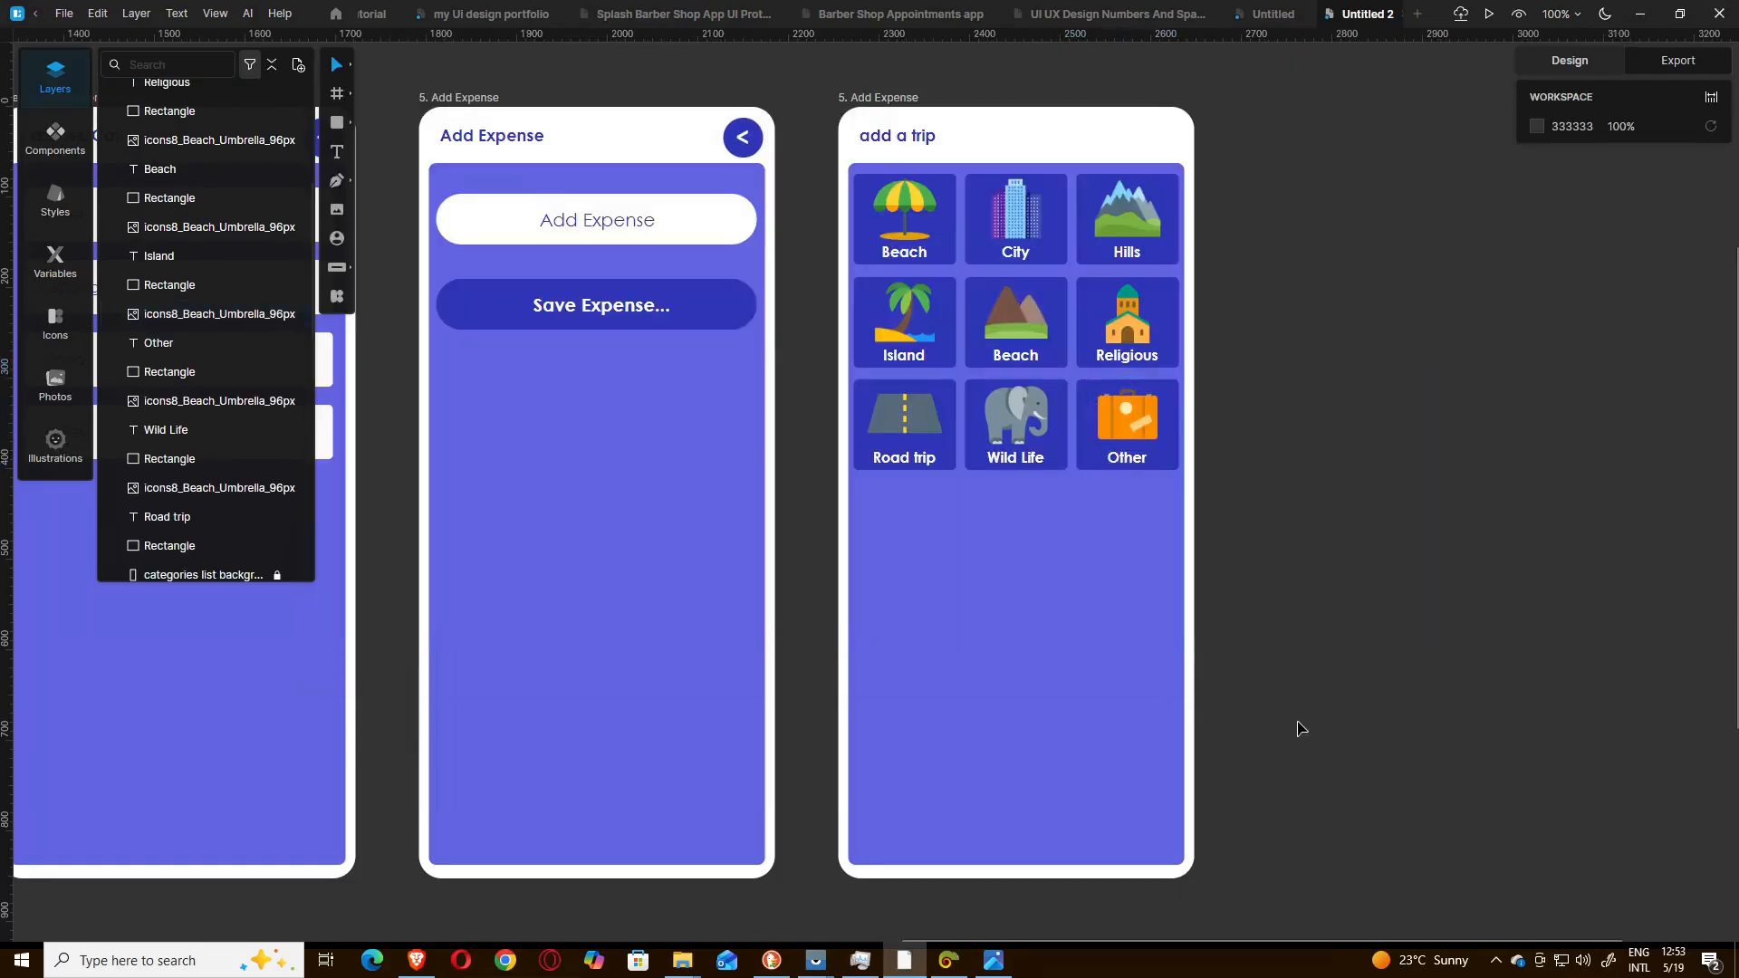
pyautogui.click(993, 960)
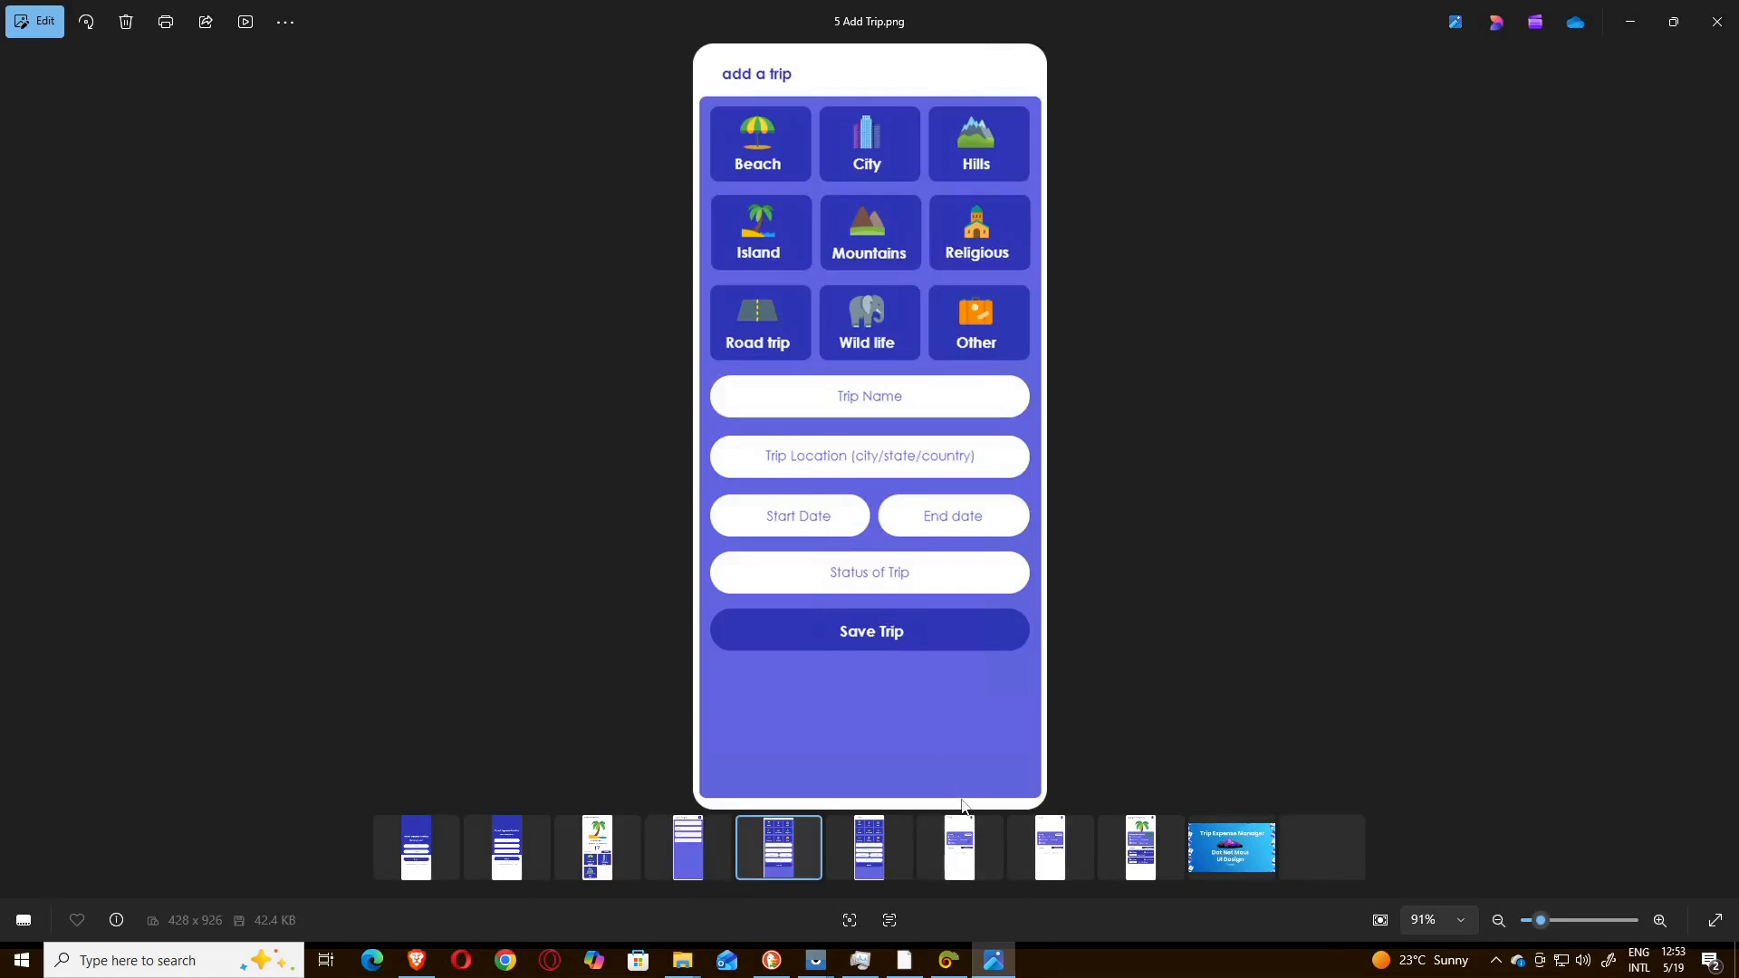
pyautogui.click(993, 961)
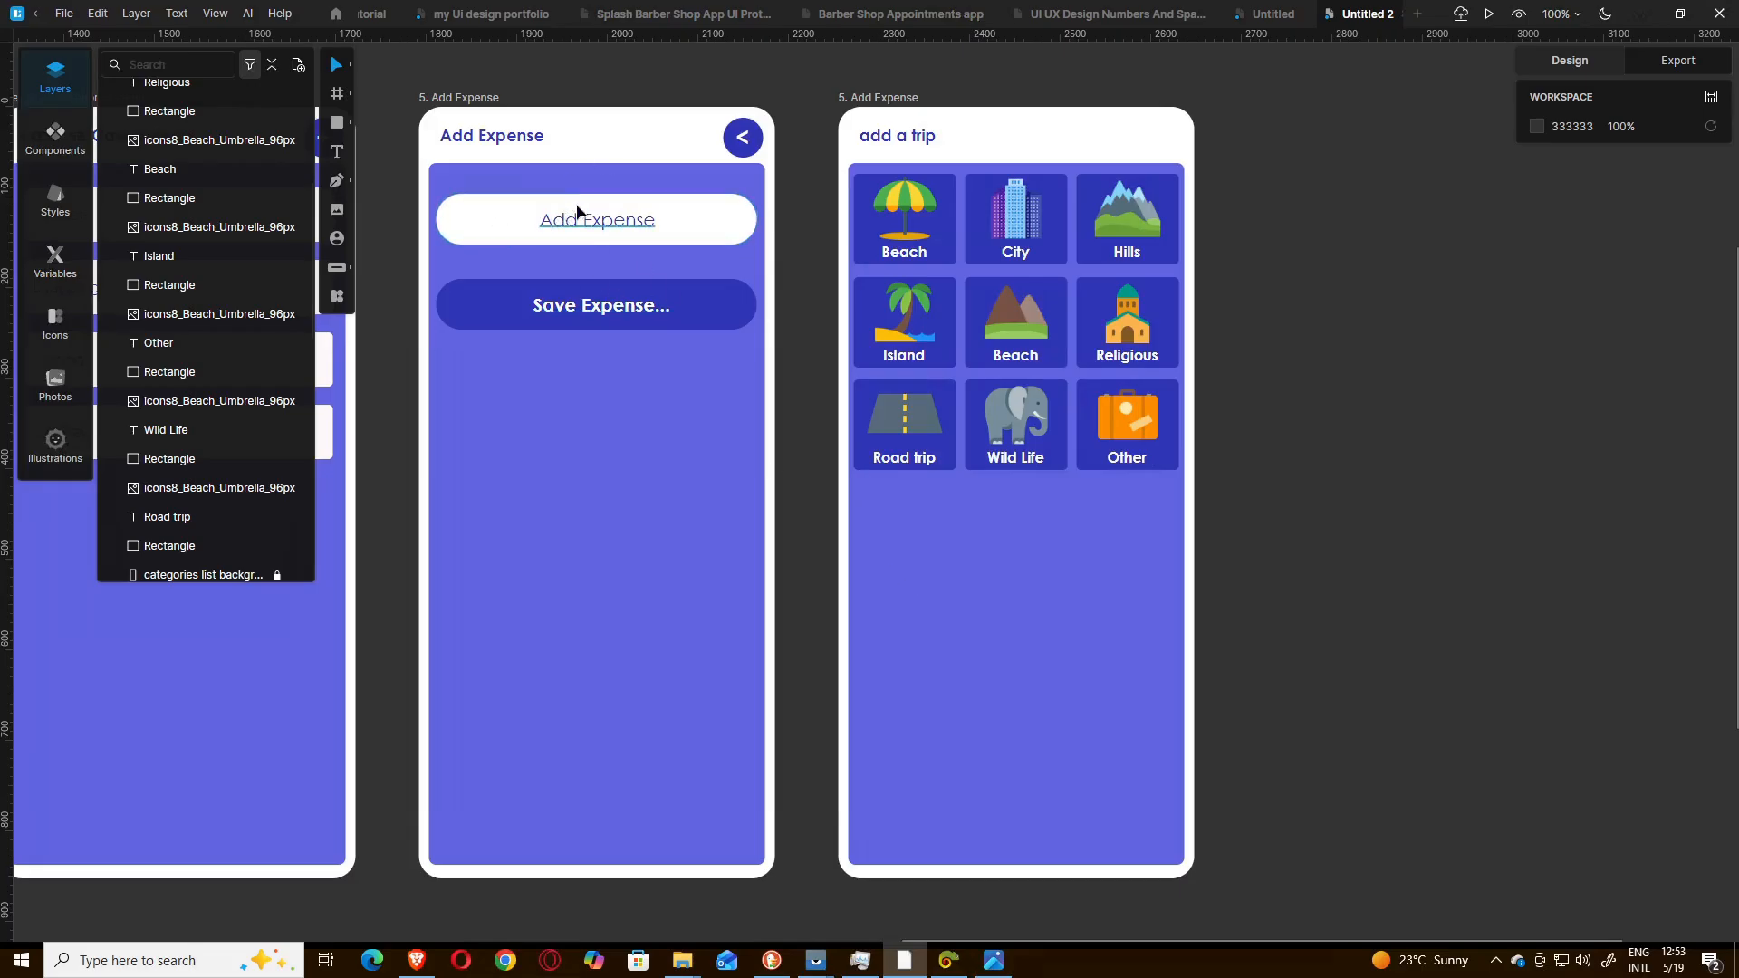
# - Rename the frame of the "add a trip" screen to "6. Add atrip menu"
pyautogui.click(618, 219)
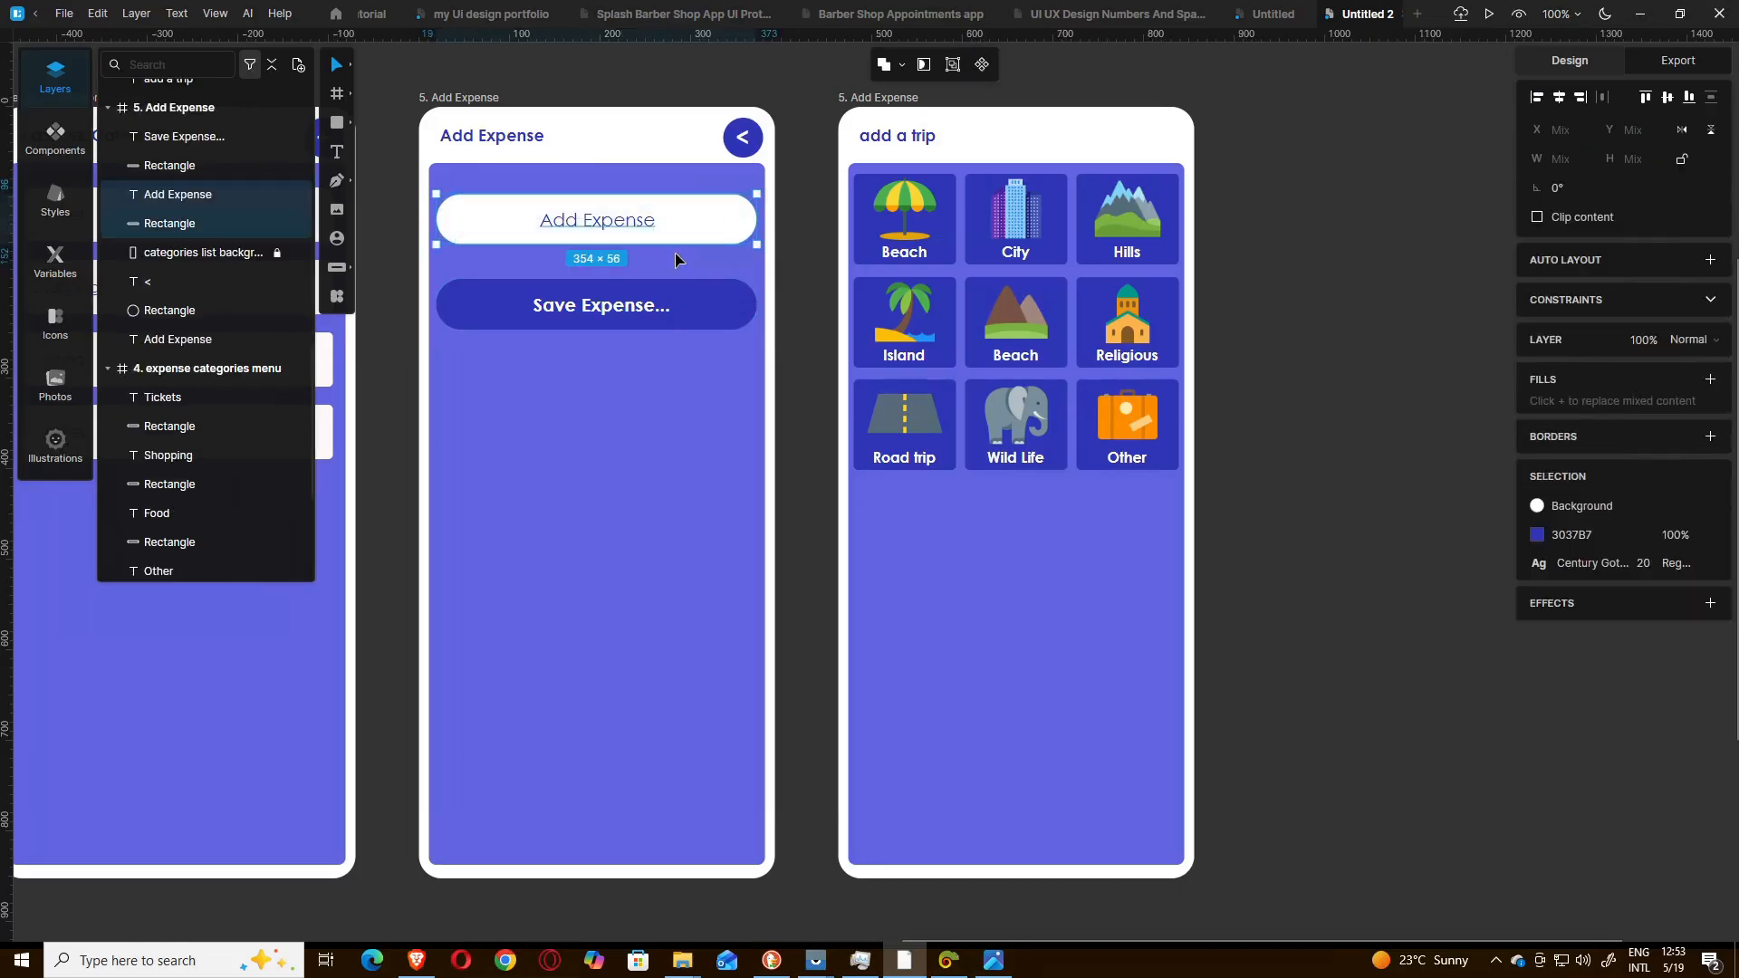
pyautogui.click(867, 98)
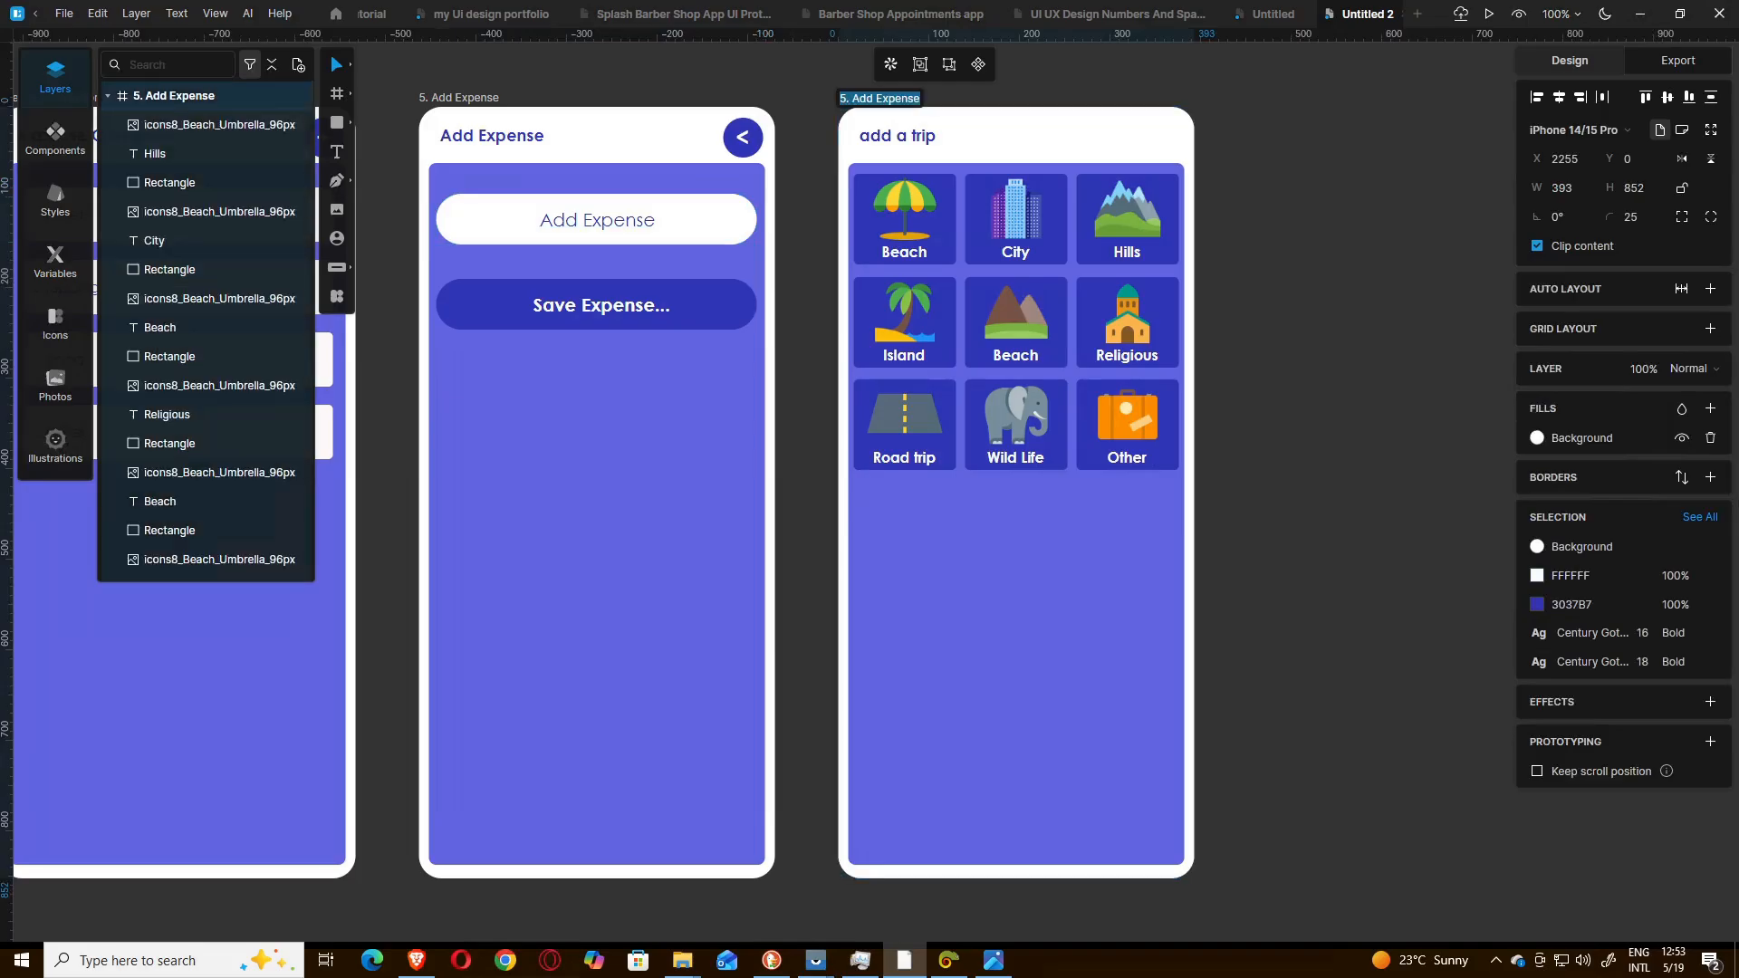
pyautogui.press('BackSpace')
pyautogui.write('6')
pyautogui.press('BackSpace')
pyautogui.press('BackSpace')
pyautogui.press('BackSpace')
pyautogui.press('BackSpace')
pyautogui.press('BackSpace')
pyautogui.press('BackSpace')
pyautogui.press('BackSpace')
pyautogui.press('BackSpace')
pyautogui.write('atrip m')
pyautogui.press('Return')
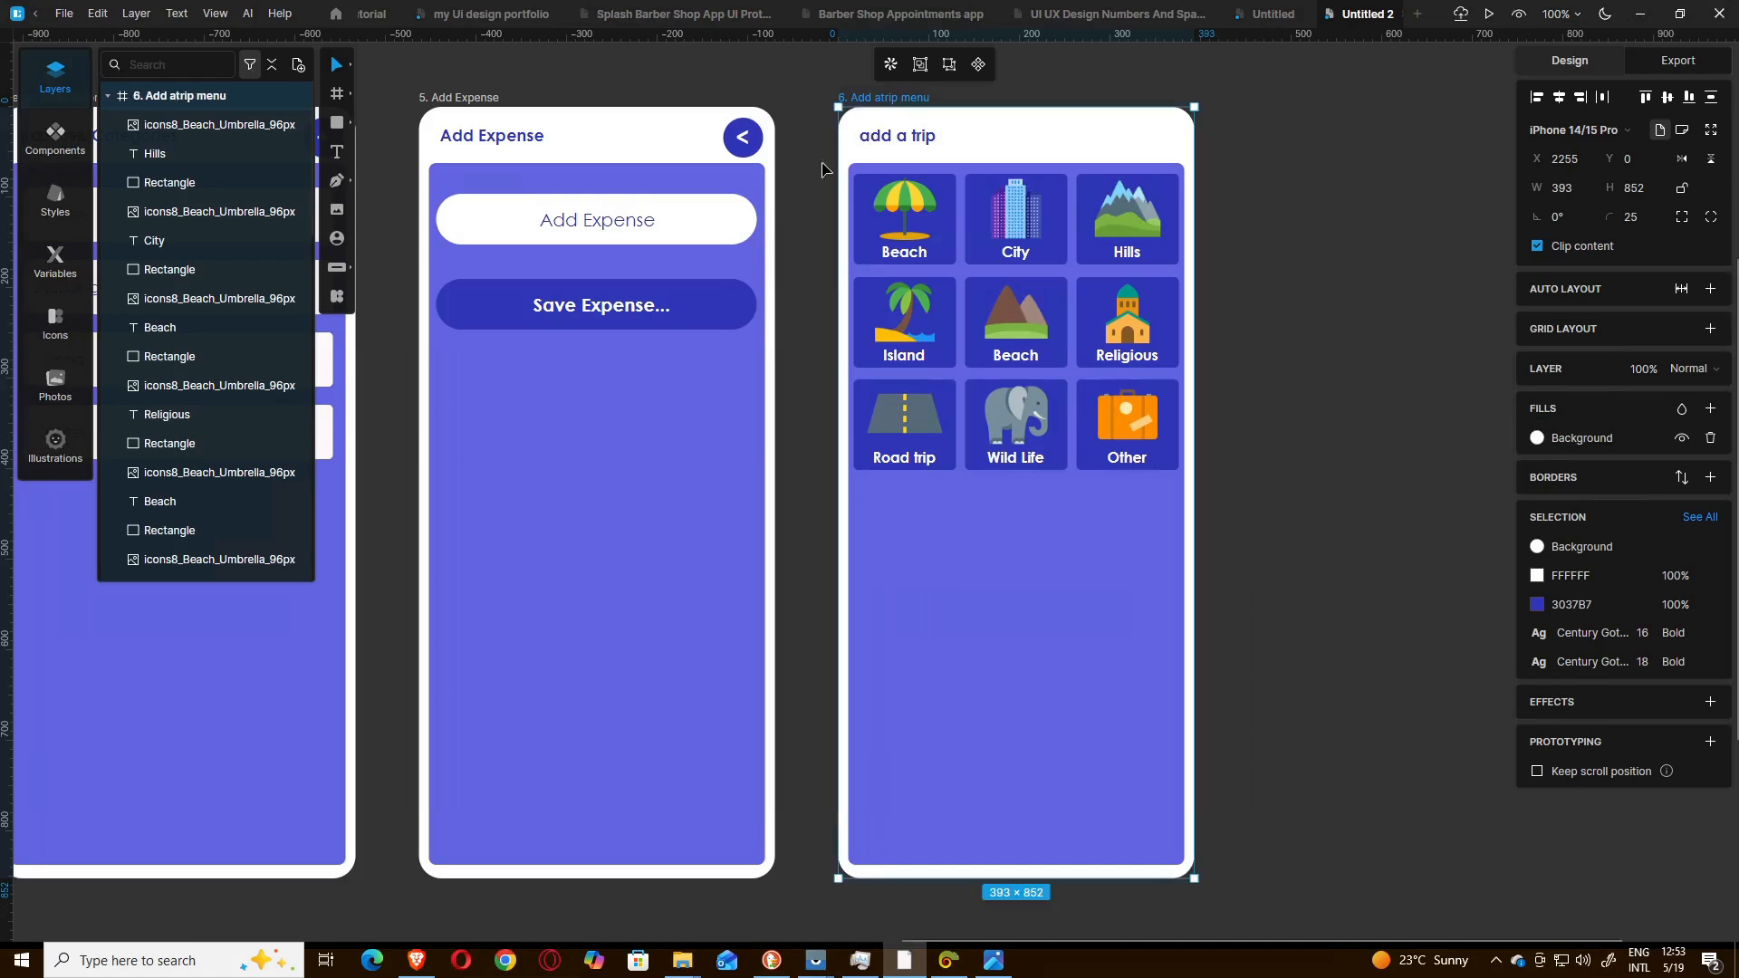
pyautogui.click(789, 263)
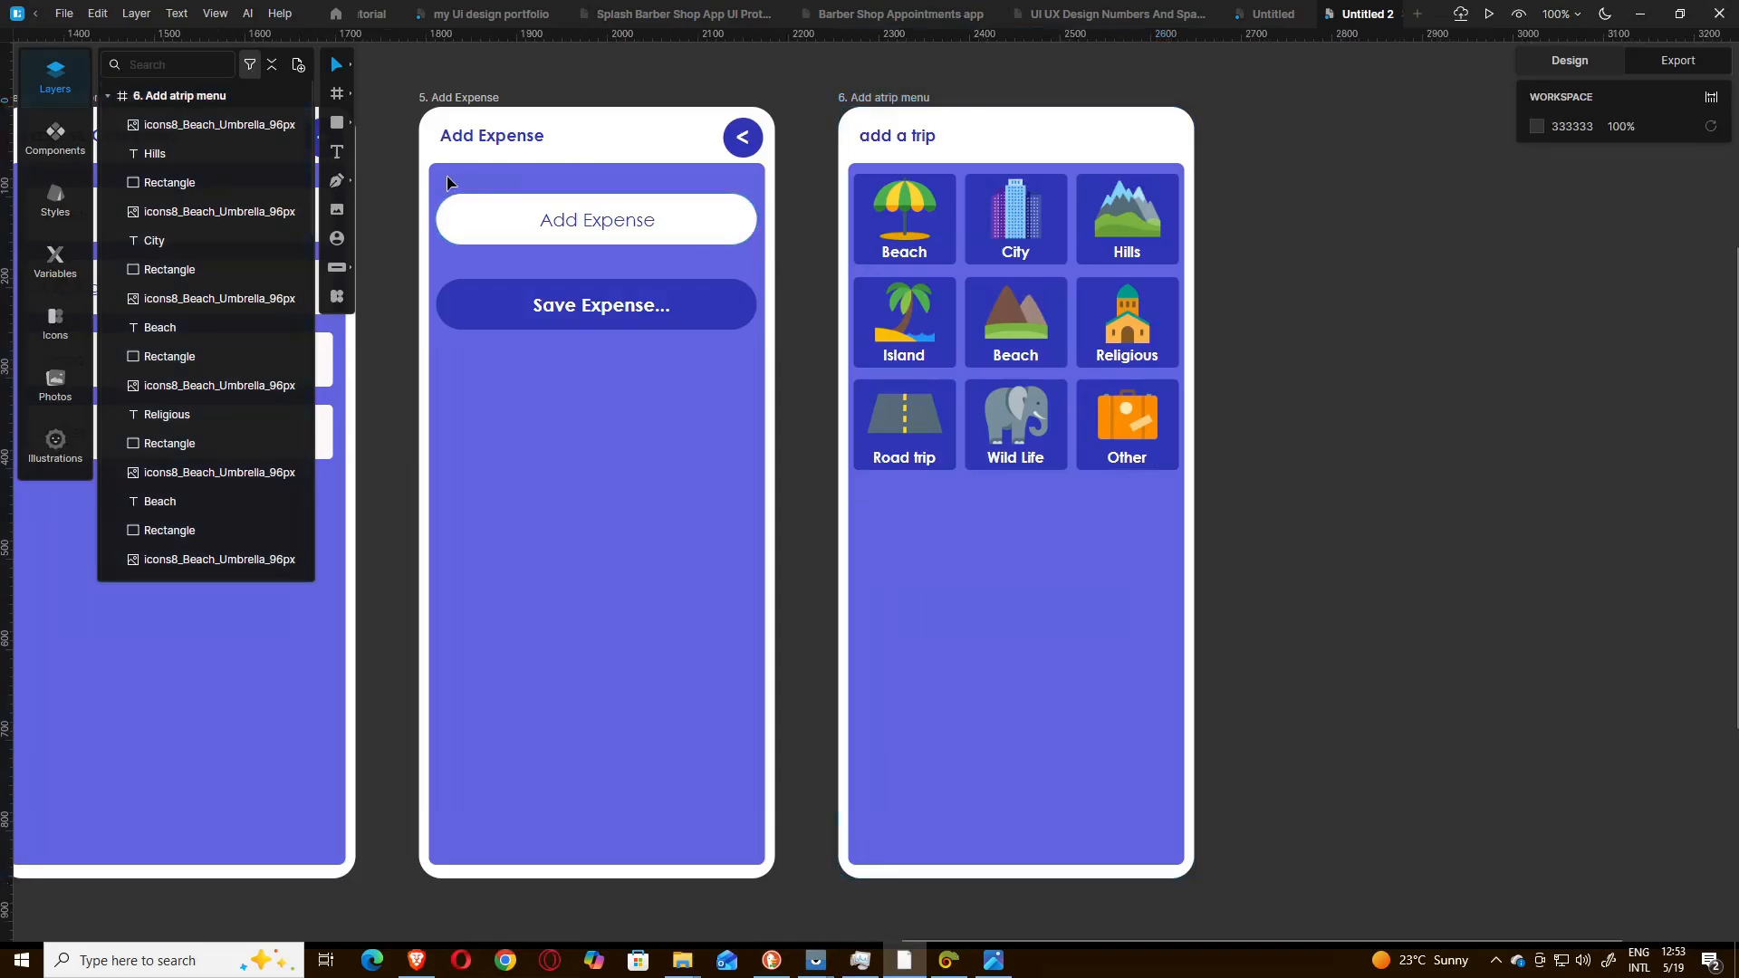
# - Copy the white Add Expense field with its text into the trip screen, centre it below the card grid and compare with the mockup
pyautogui.click(628, 215)
pyautogui.keyDown('shift'); pyautogui.click(627, 215); pyautogui.keyUp('shift')
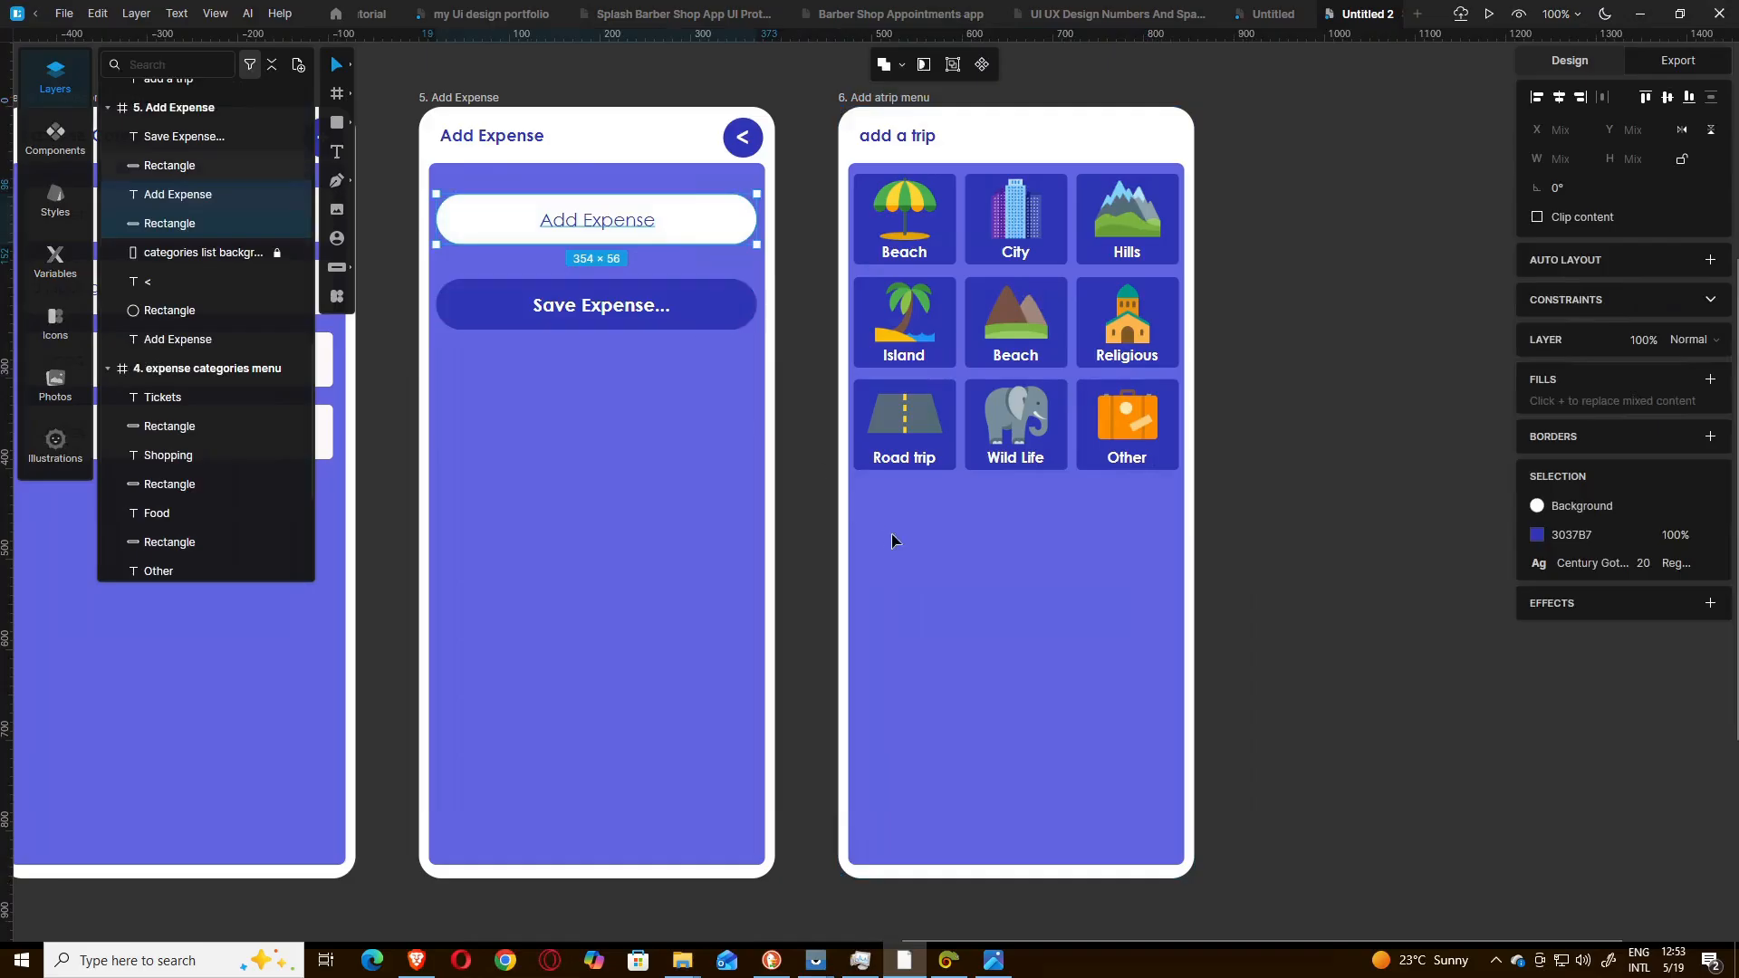
pyautogui.rightClick(867, 525)
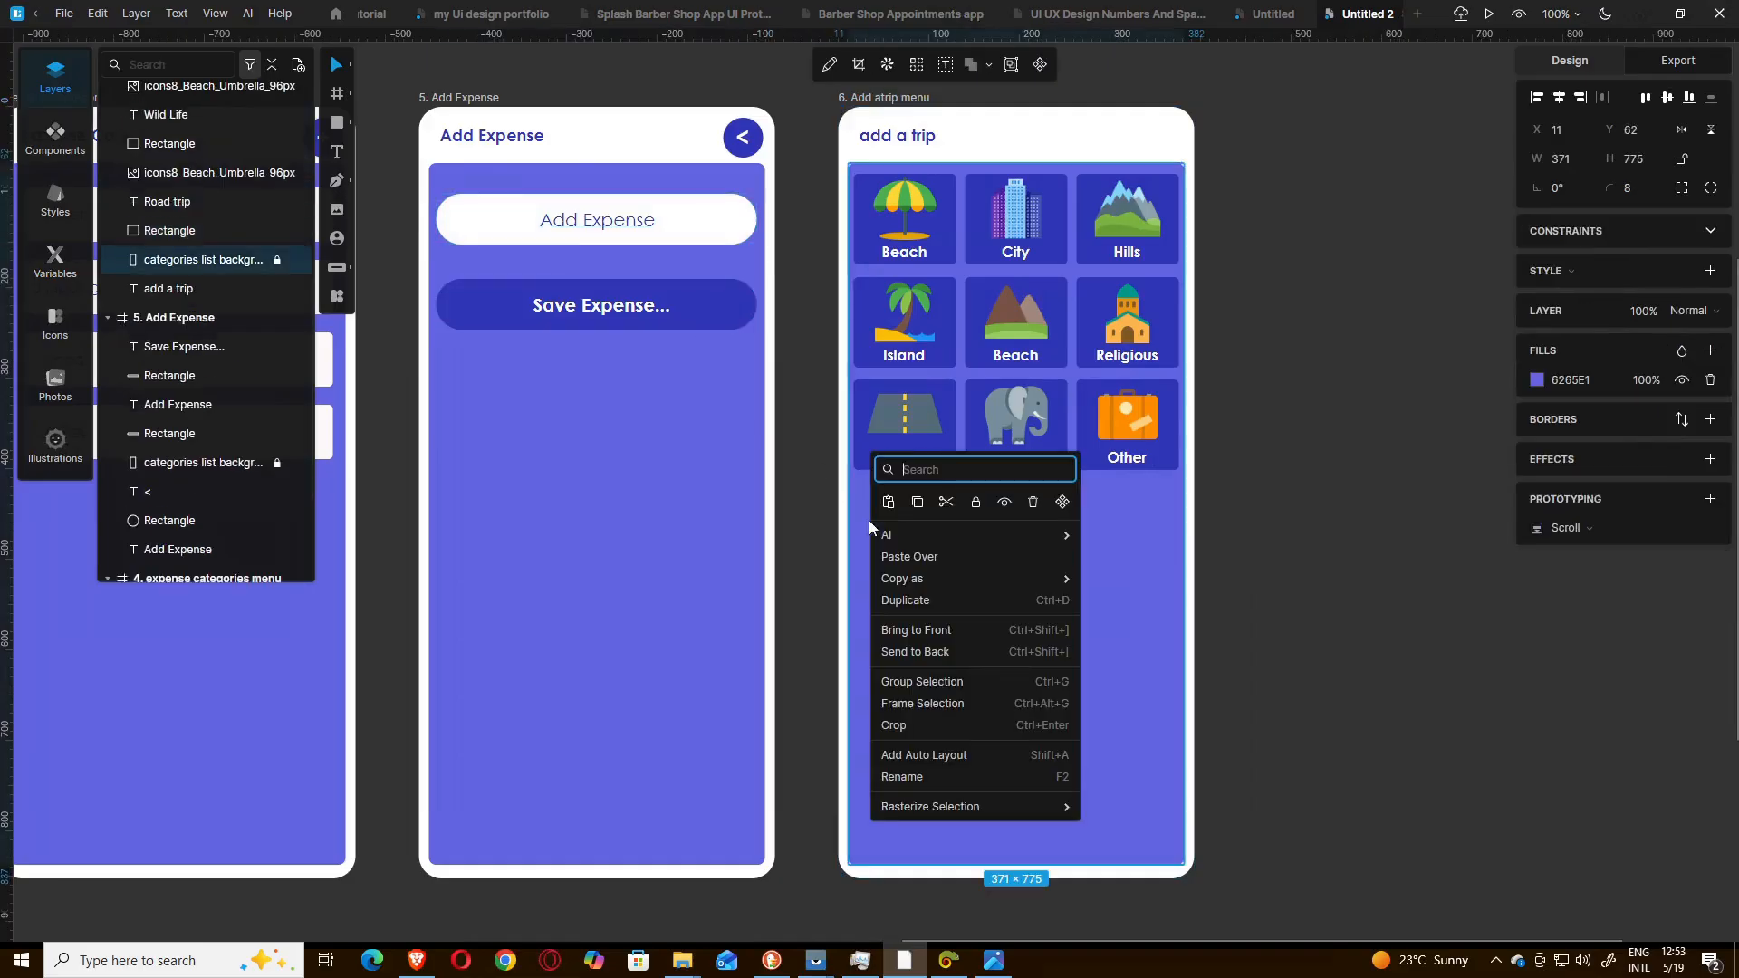
pyautogui.click(889, 500)
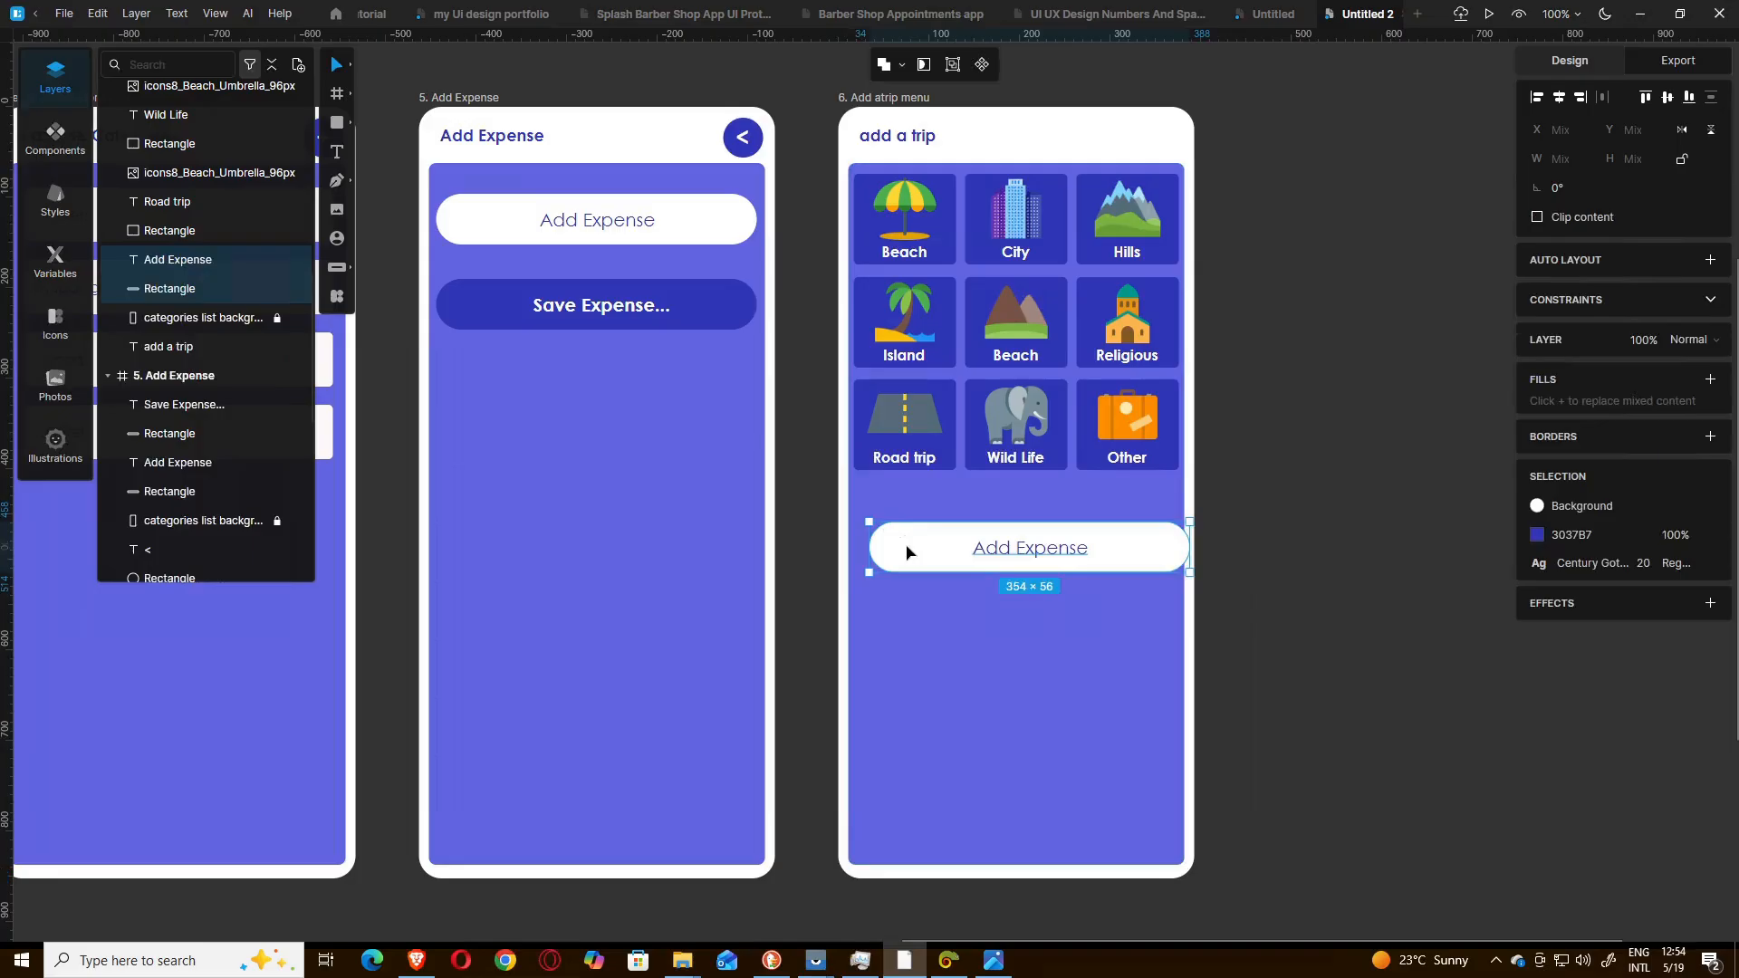
pyautogui.moveTo(906, 543); pyautogui.dragTo(887, 516)
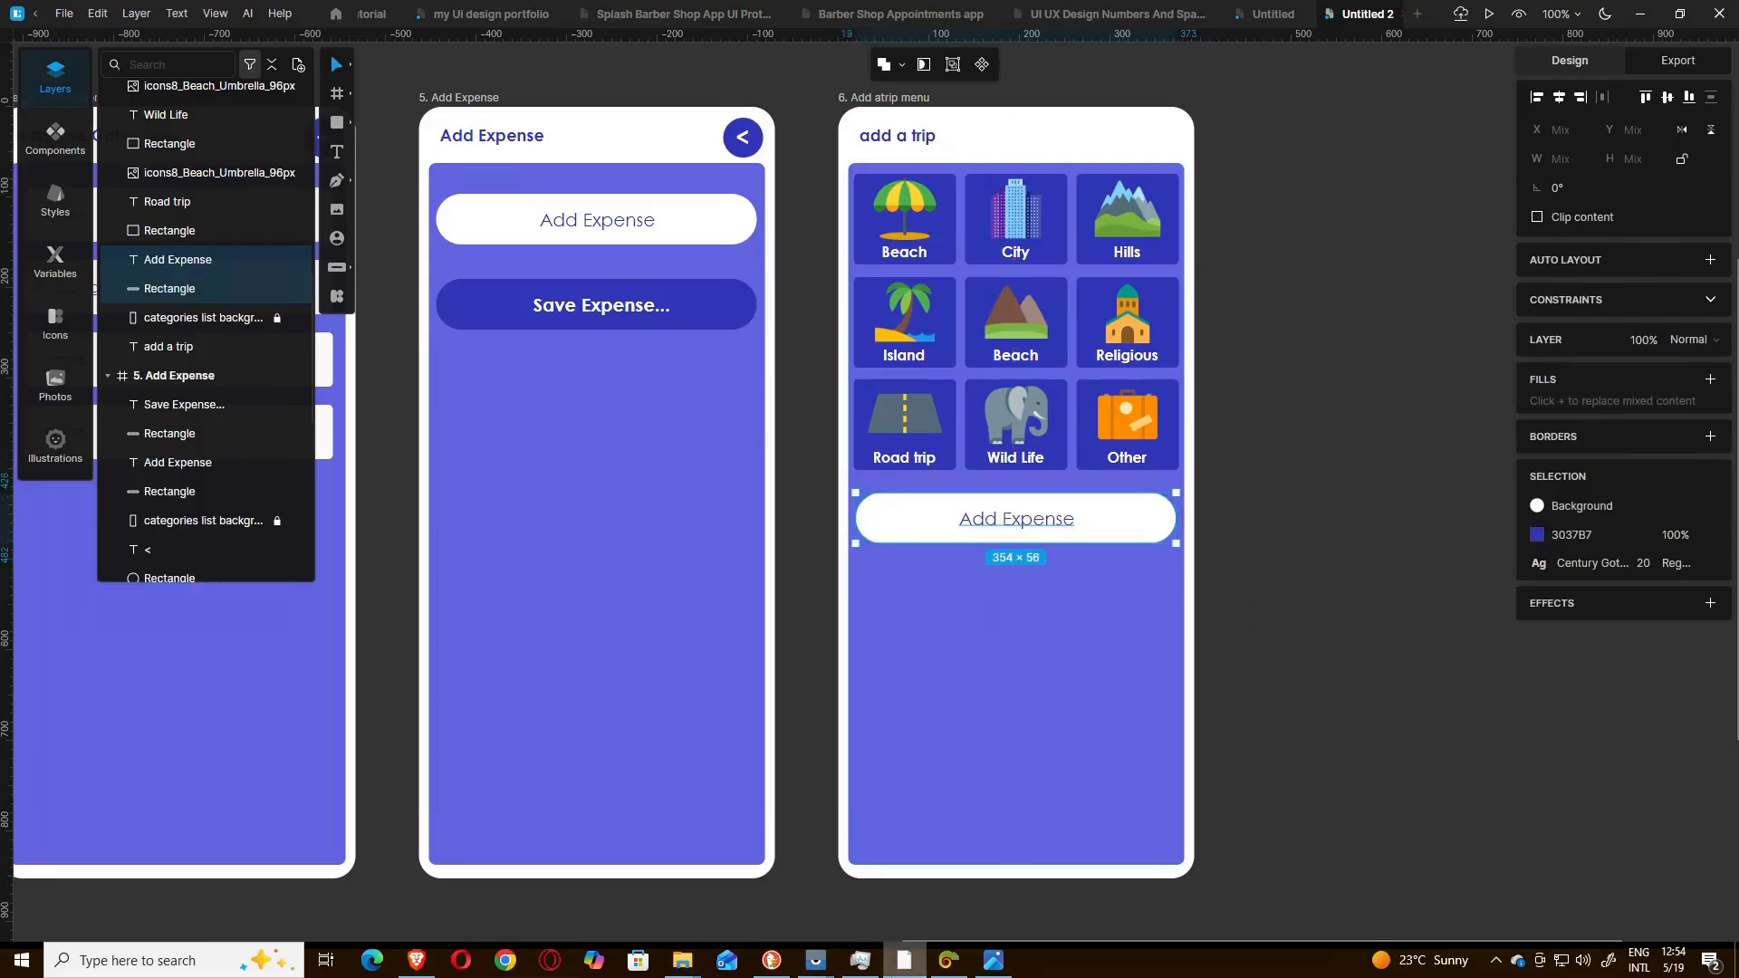
pyautogui.click(994, 960)
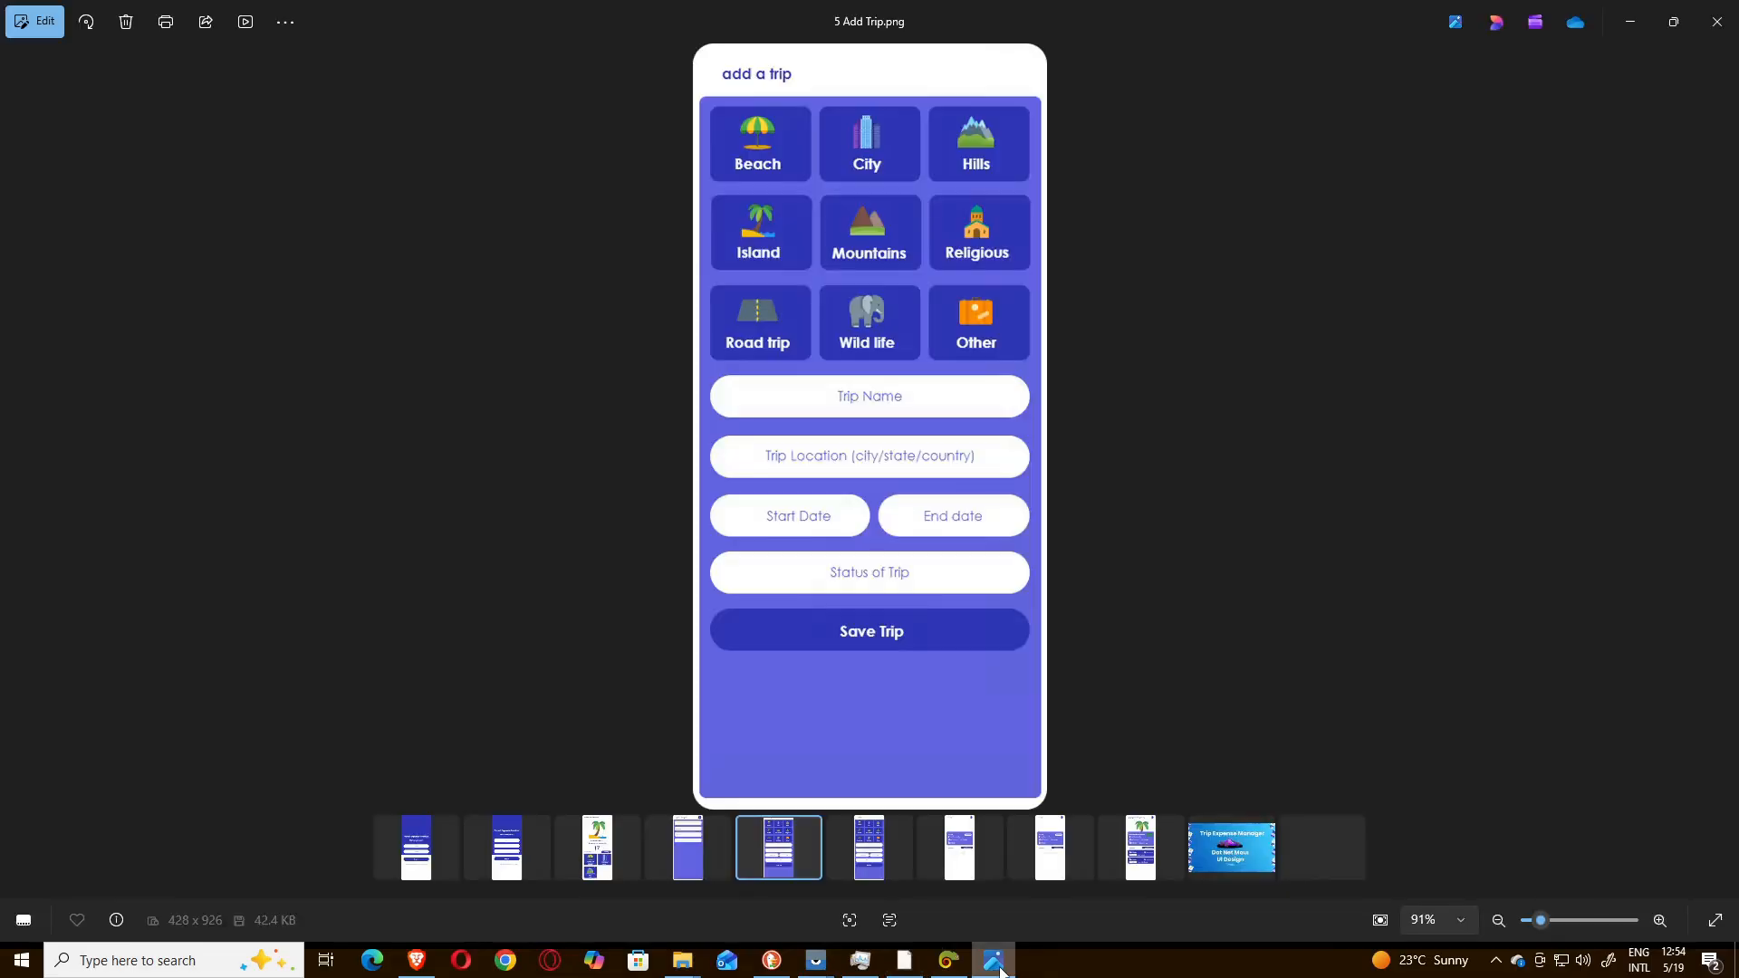
pyautogui.click(996, 962)
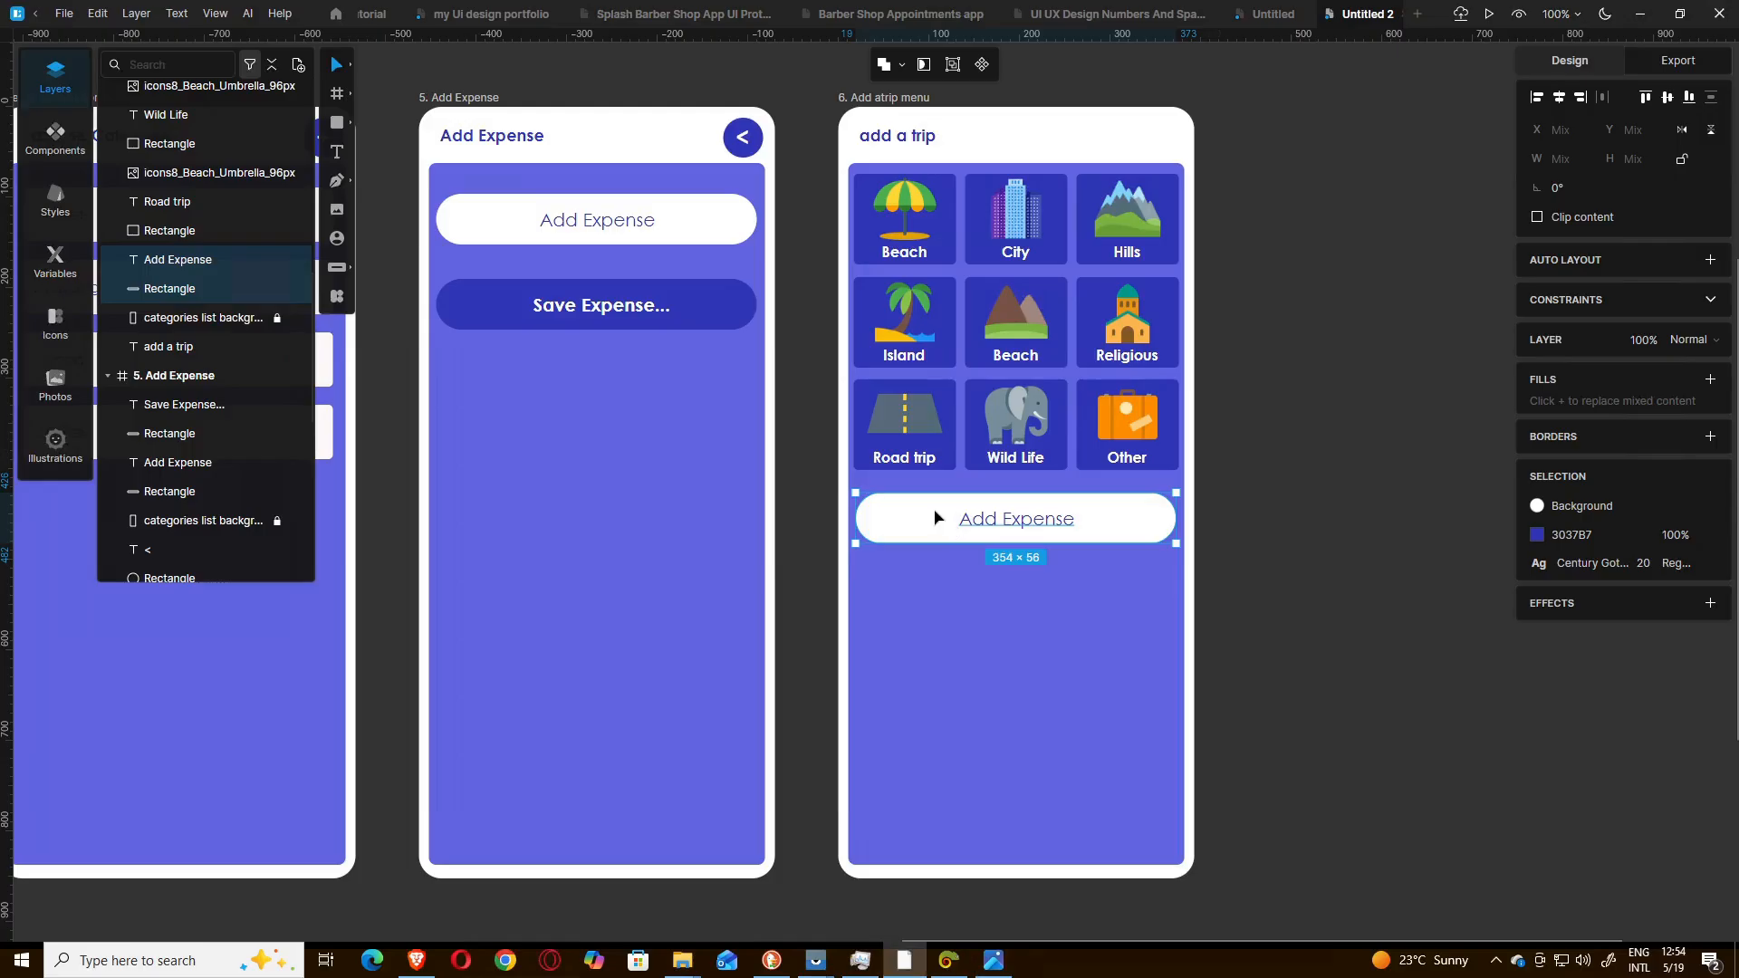
# - Set the height of the pasted field's white rectangle below the trip-type grid to 45
pyautogui.click(1247, 571)
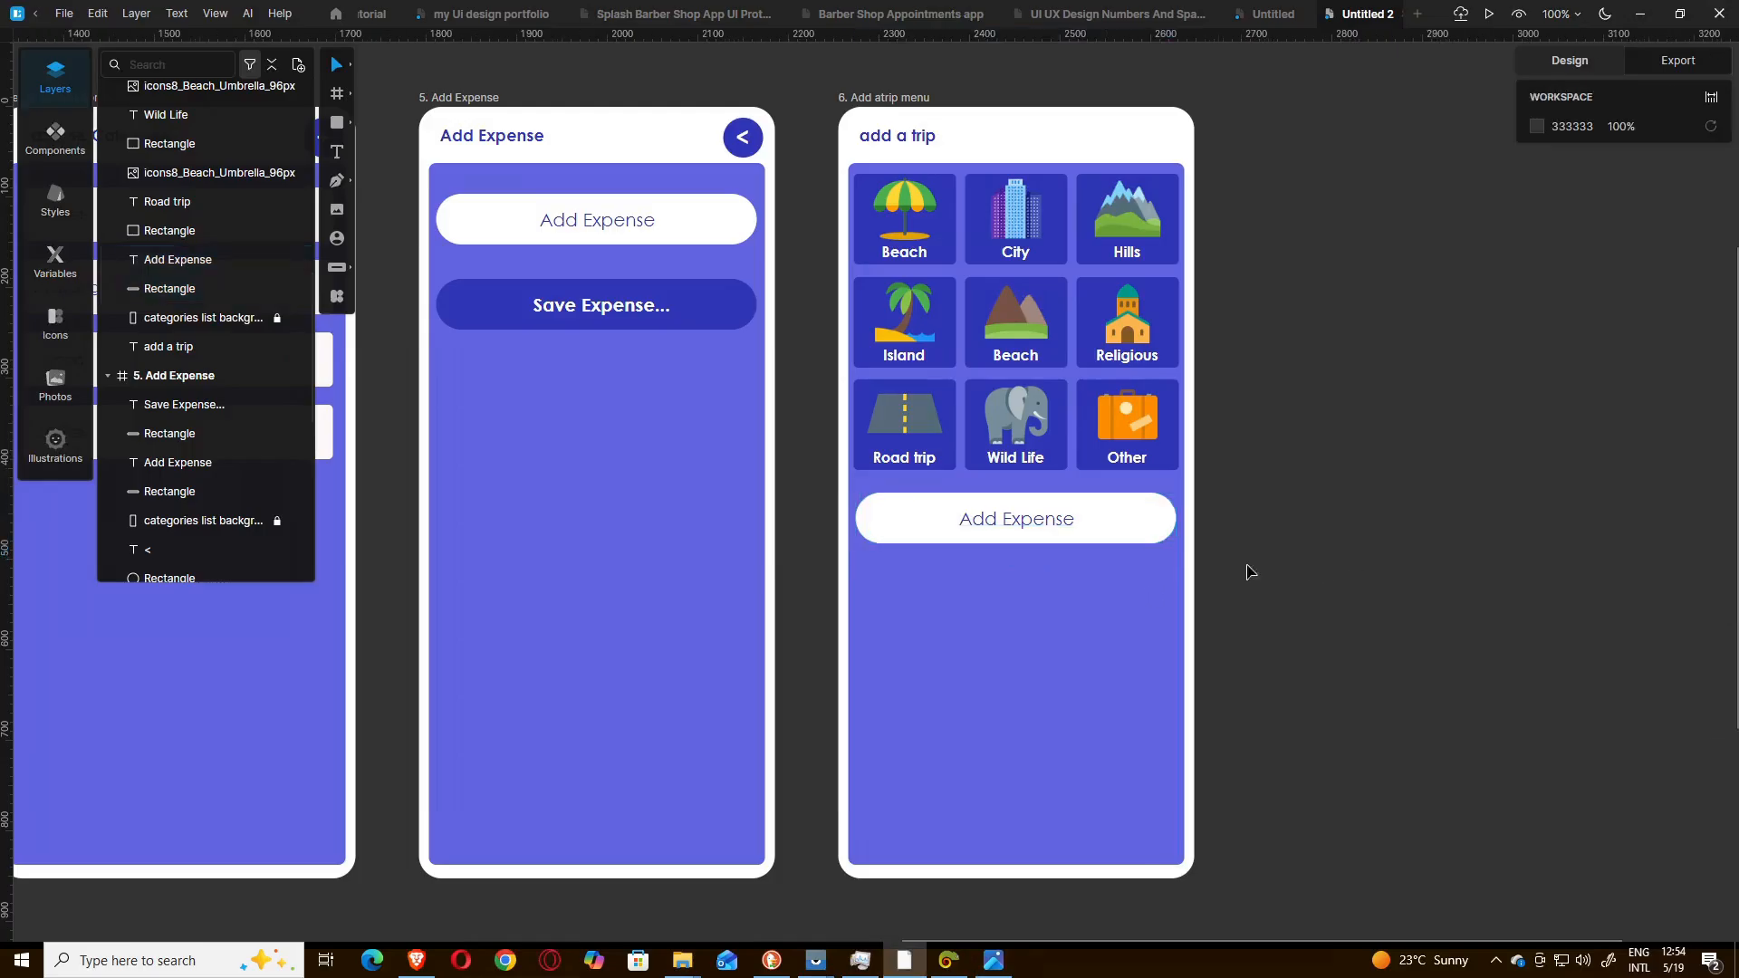
pyautogui.click(925, 539)
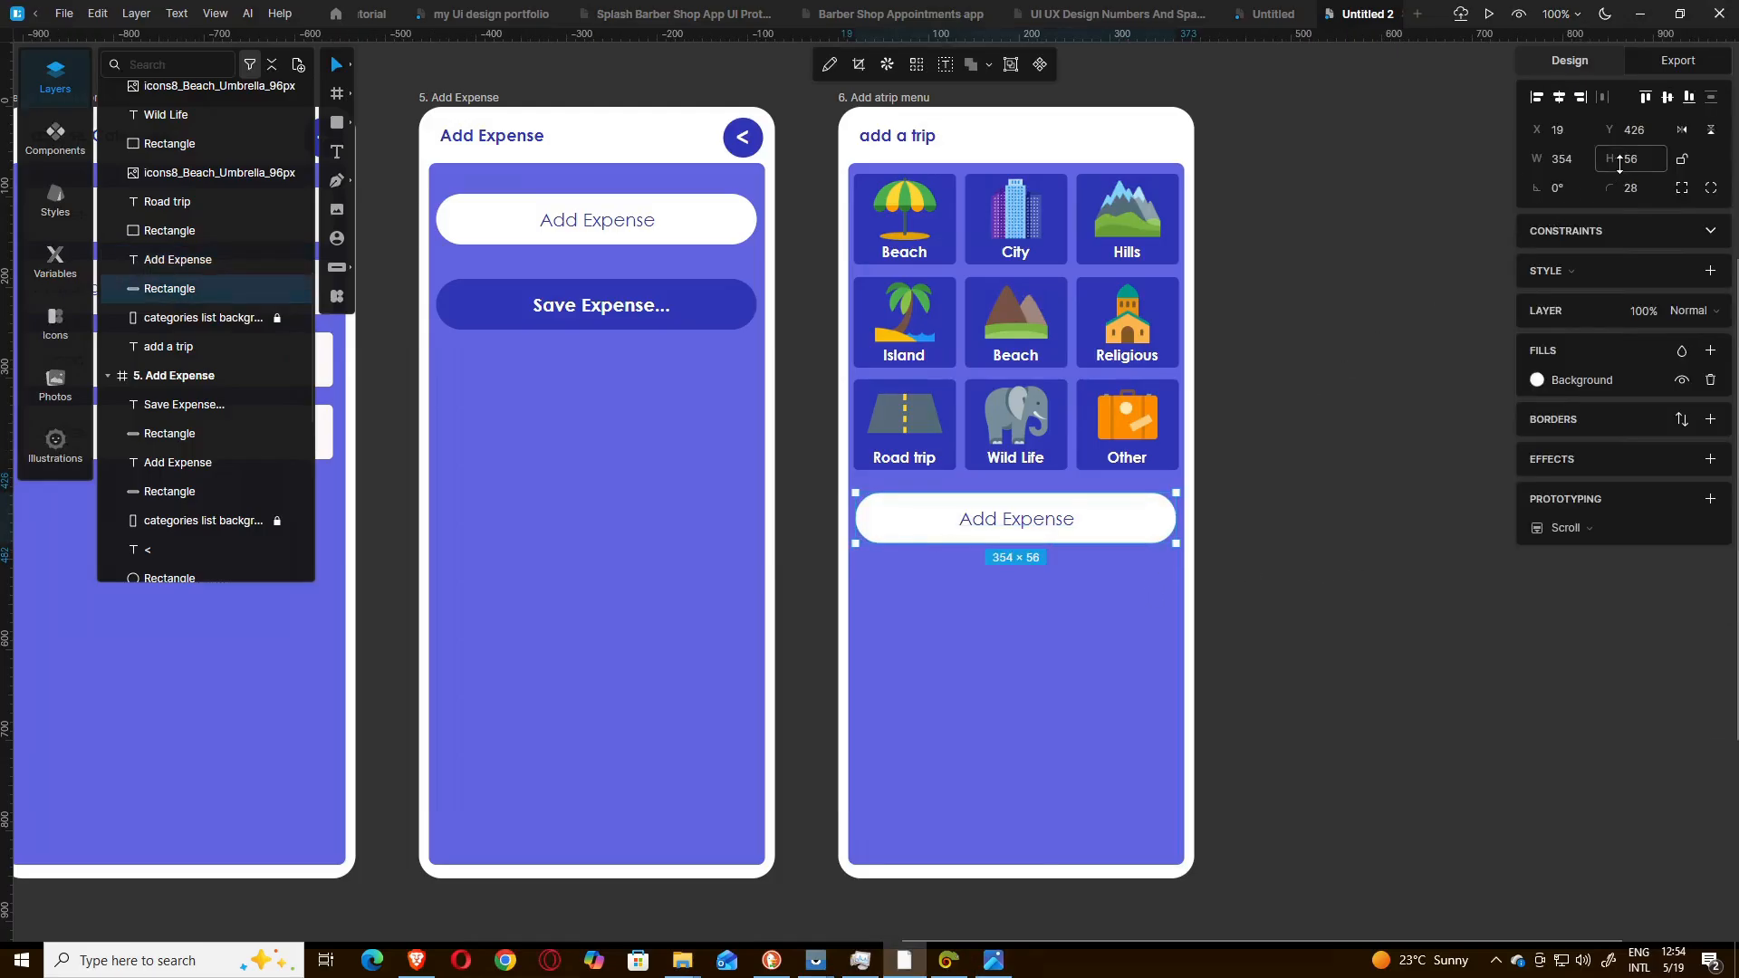
pyautogui.click(1628, 161)
pyautogui.press('Down')
pyautogui.press('Down')
pyautogui.press('Down')
pyautogui.press('Down')
pyautogui.press('Down')
pyautogui.press('Down')
pyautogui.press('Down')
pyautogui.press('Down')
pyautogui.press('Down')
pyautogui.press('Down')
pyautogui.press('Down')
pyautogui.press('Down')
pyautogui.press('Down')
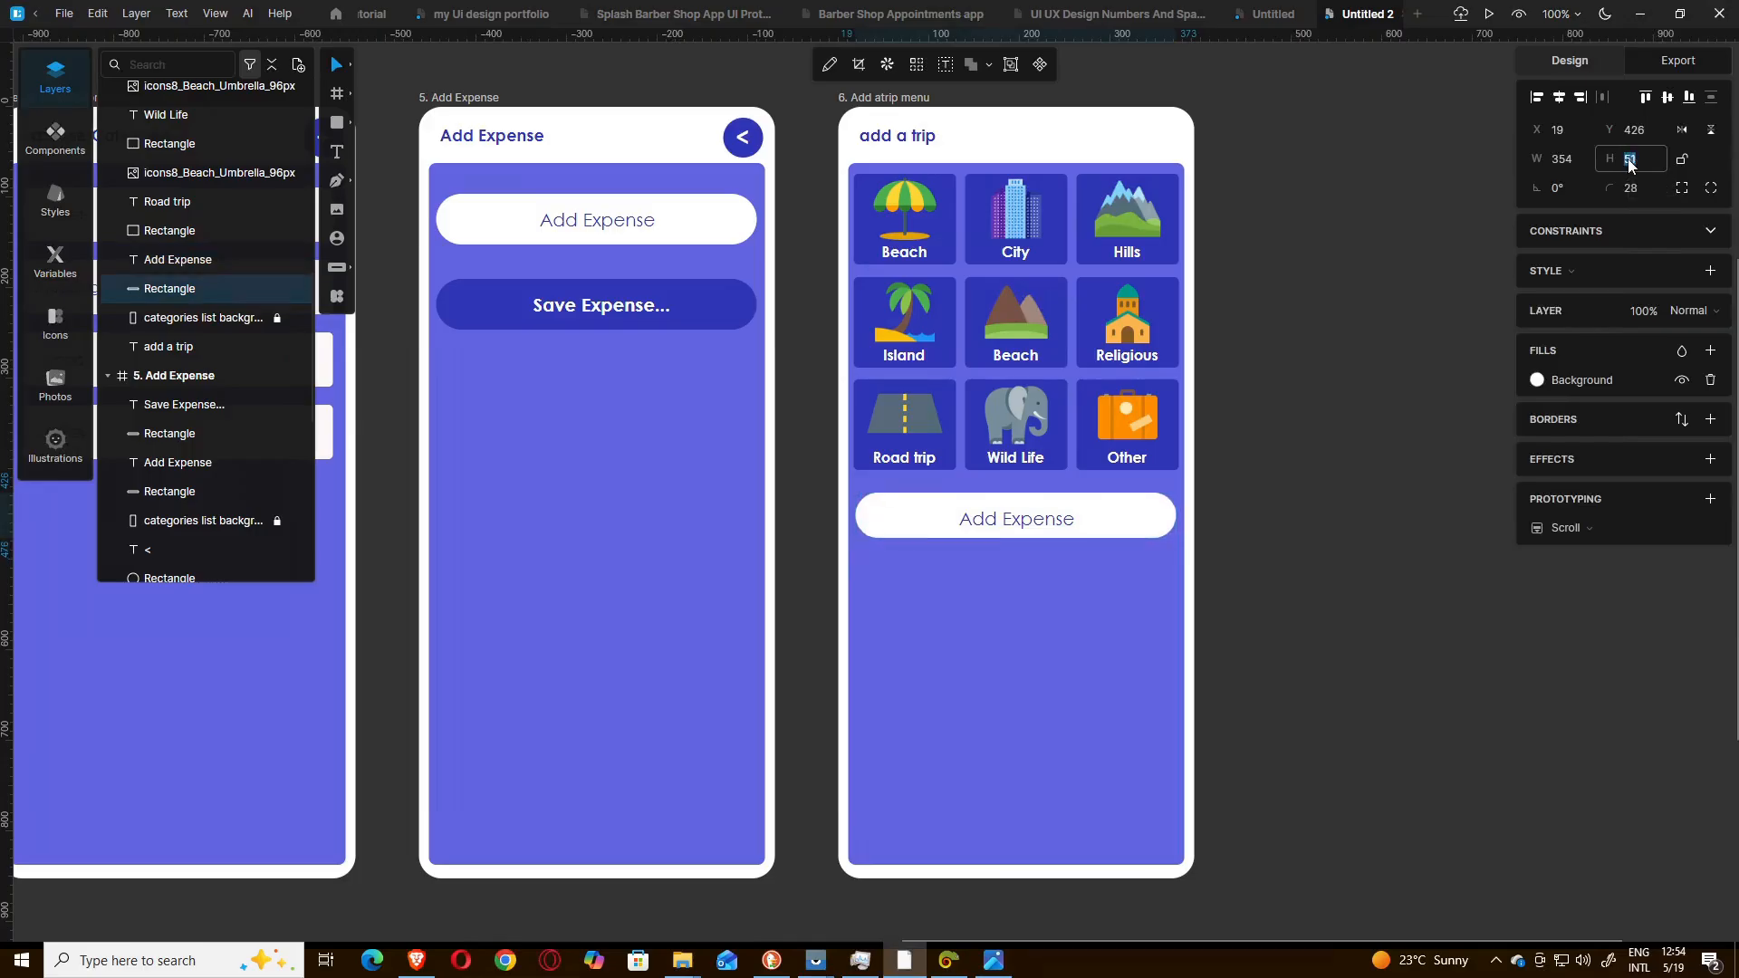
pyautogui.press('Up')
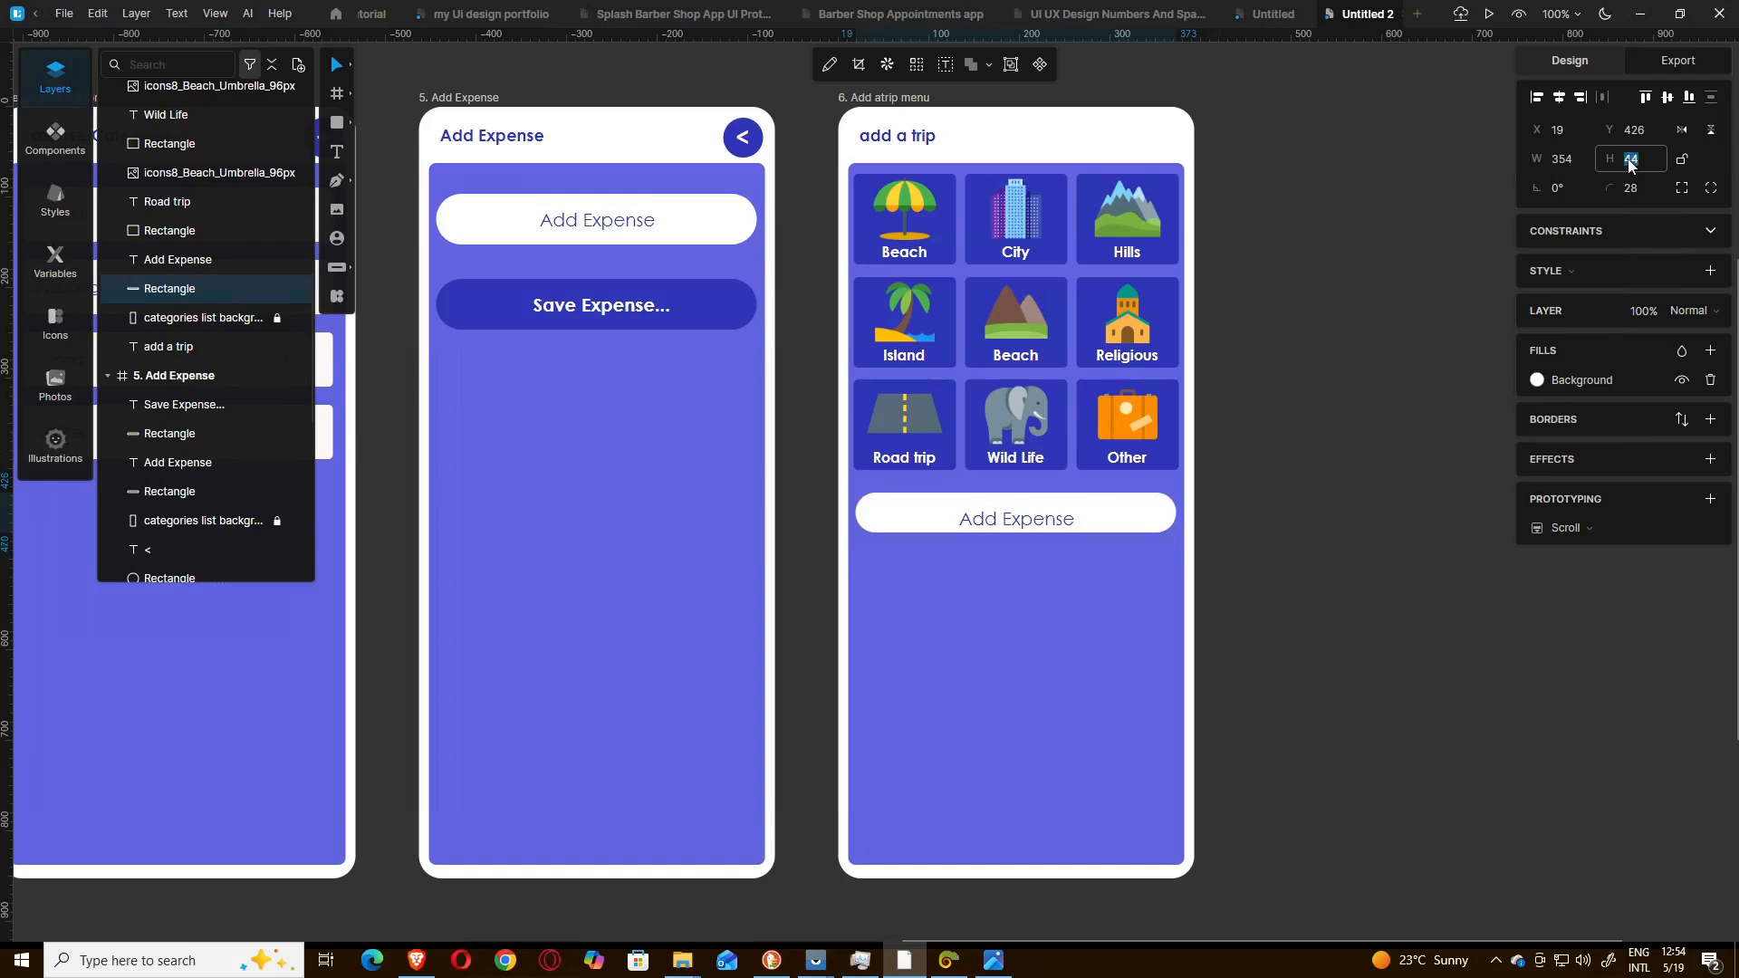
pyautogui.click(1416, 427)
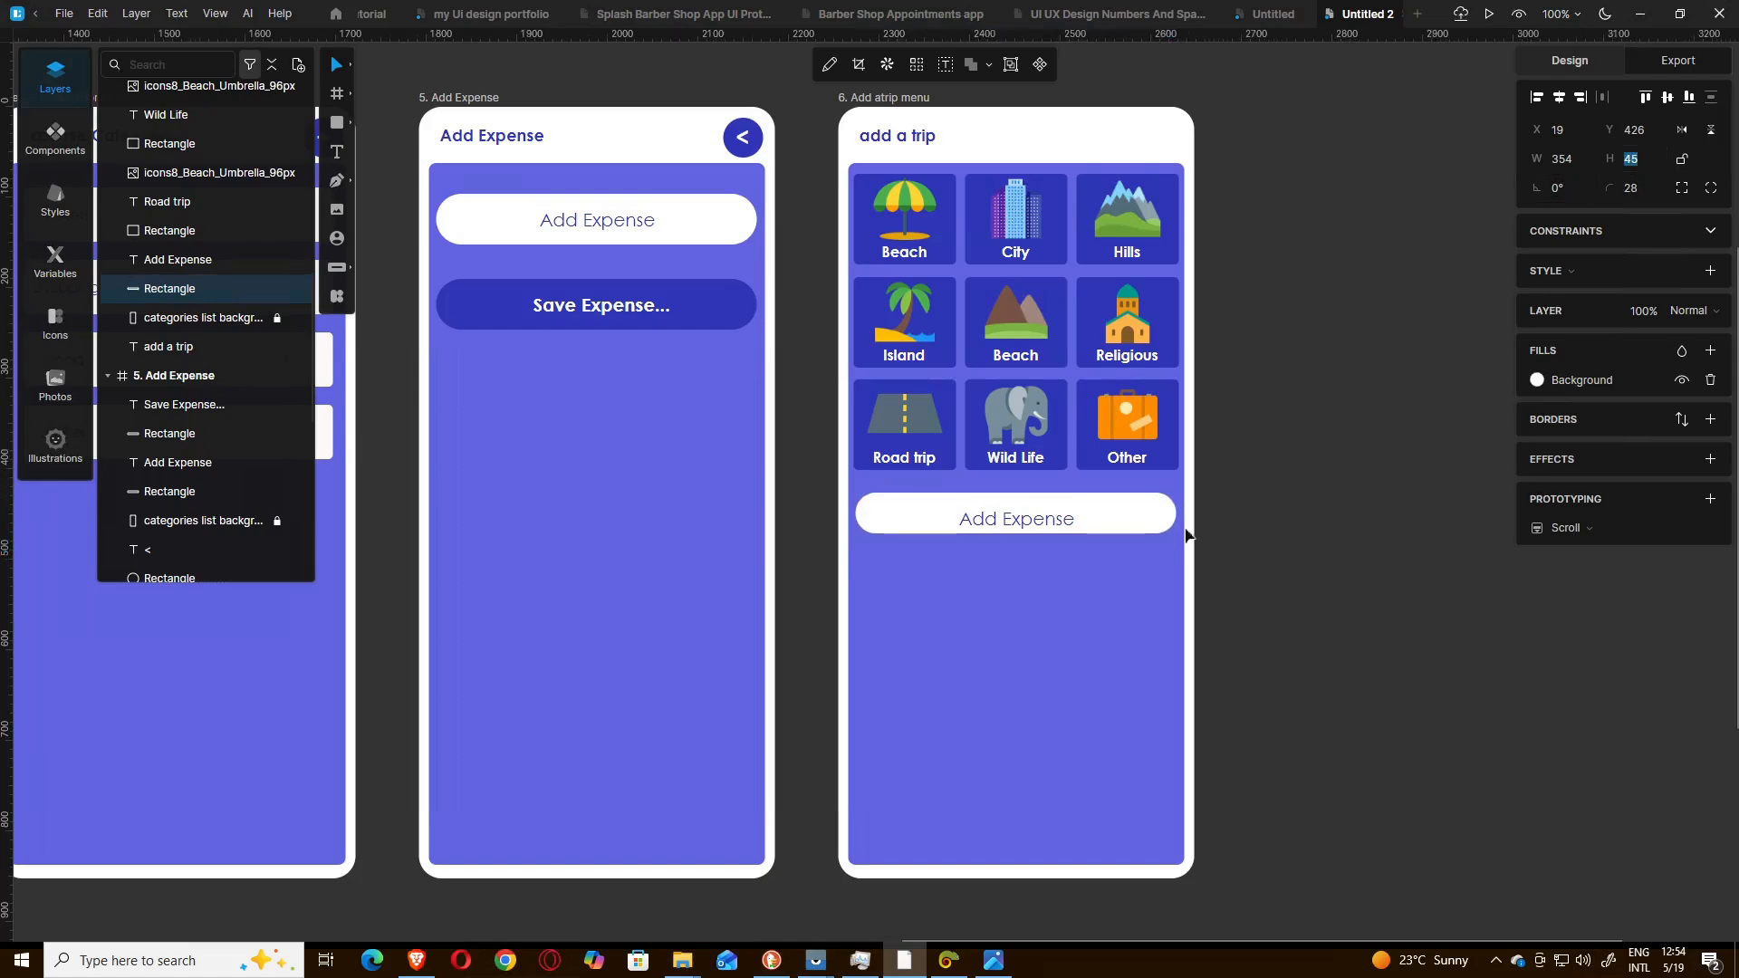
# - Nudge the pasted field's white rectangle down until it is vertically centred on its text
pyautogui.click(1123, 522)
pyautogui.press('Down')
pyautogui.press('Down')
pyautogui.press('Down')
pyautogui.press('Down')
pyautogui.press('Down')
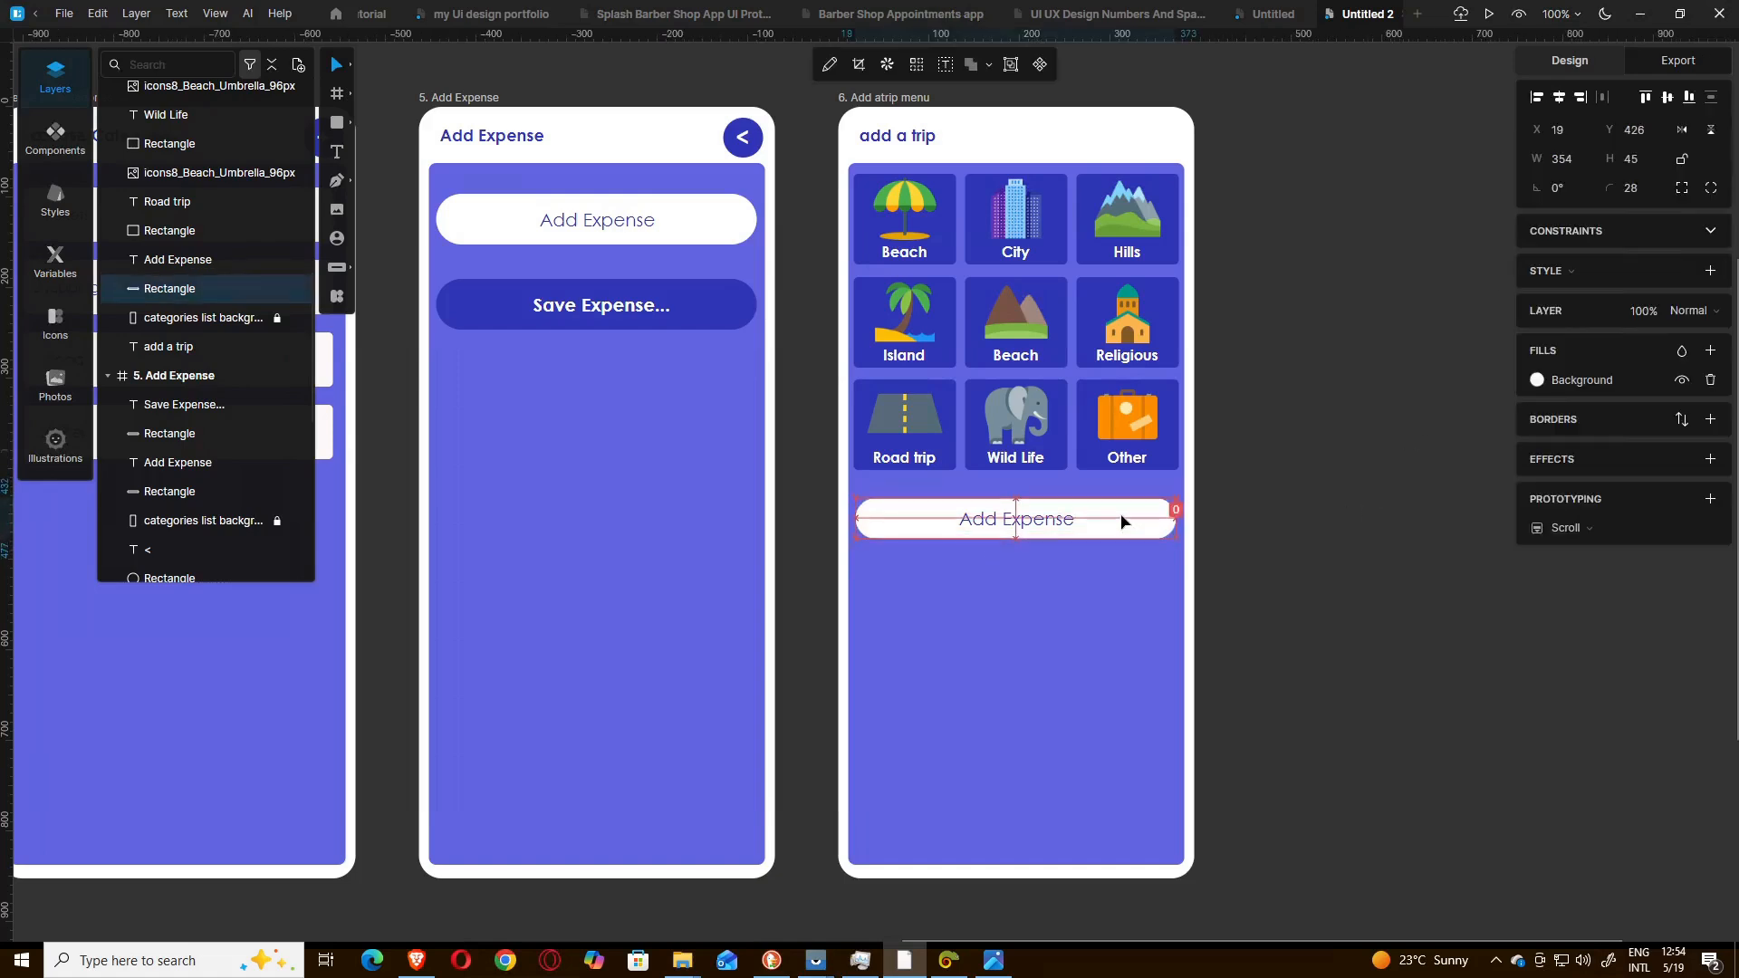
pyautogui.click(1066, 888)
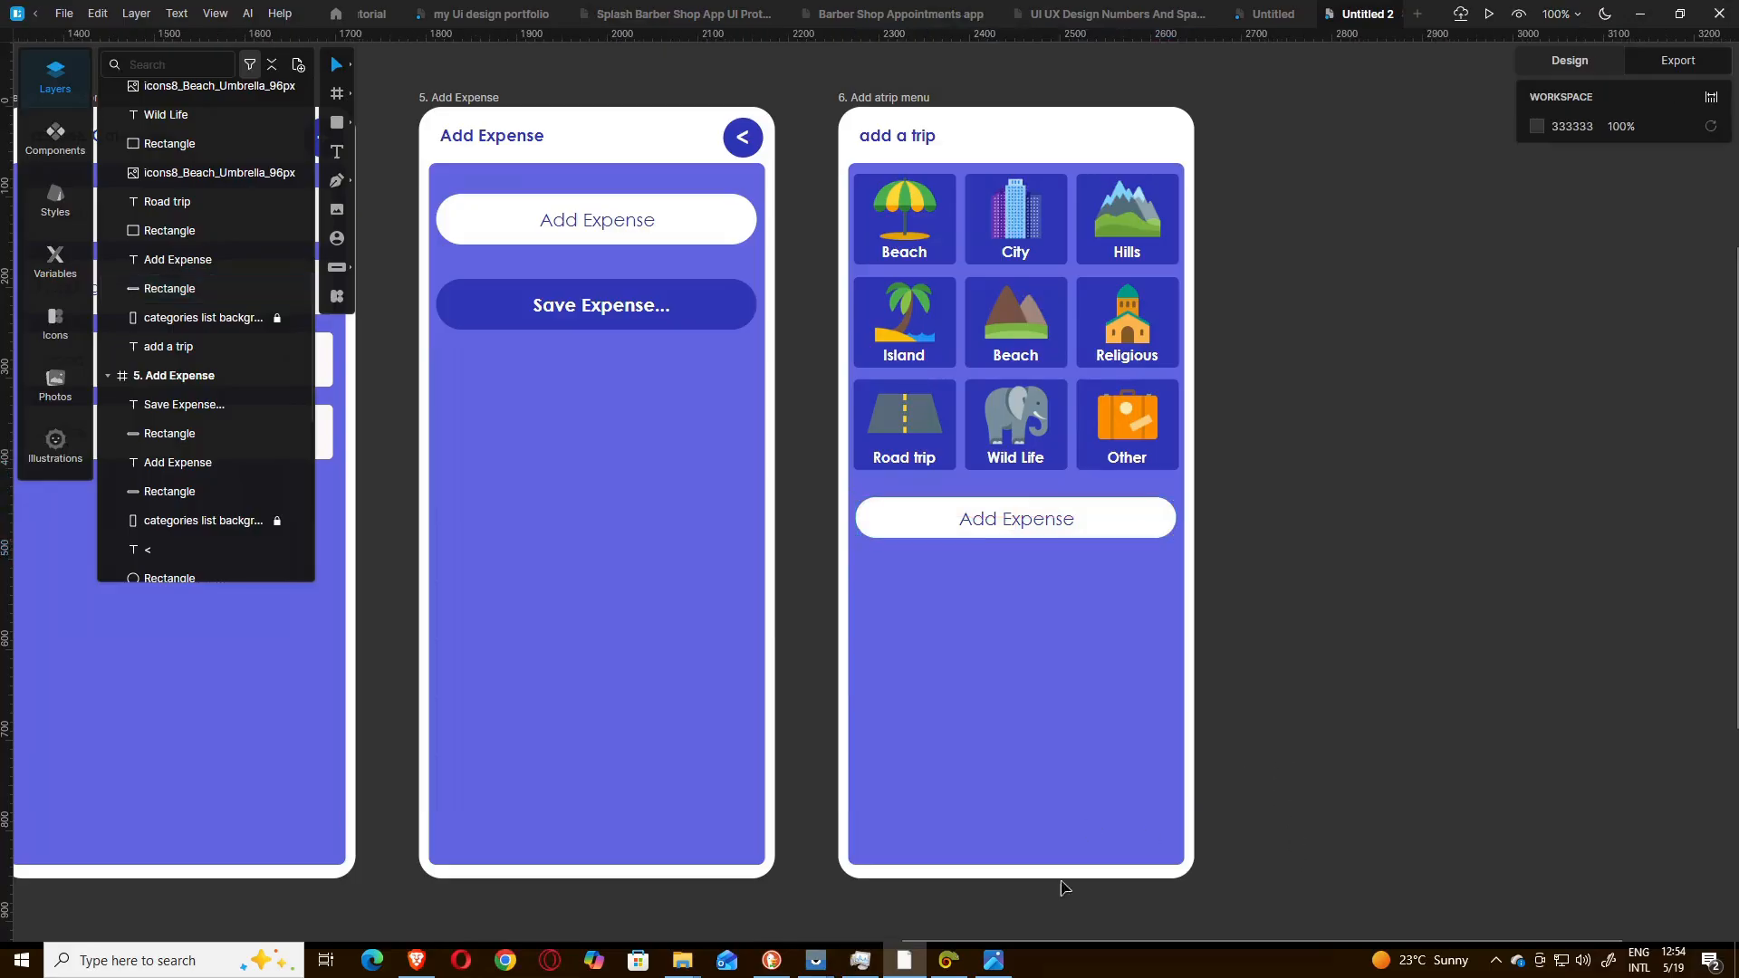
# - Check the mockup and replace the text in the white field below the trip-type grid with "Trip Name"
pyautogui.click(993, 961)
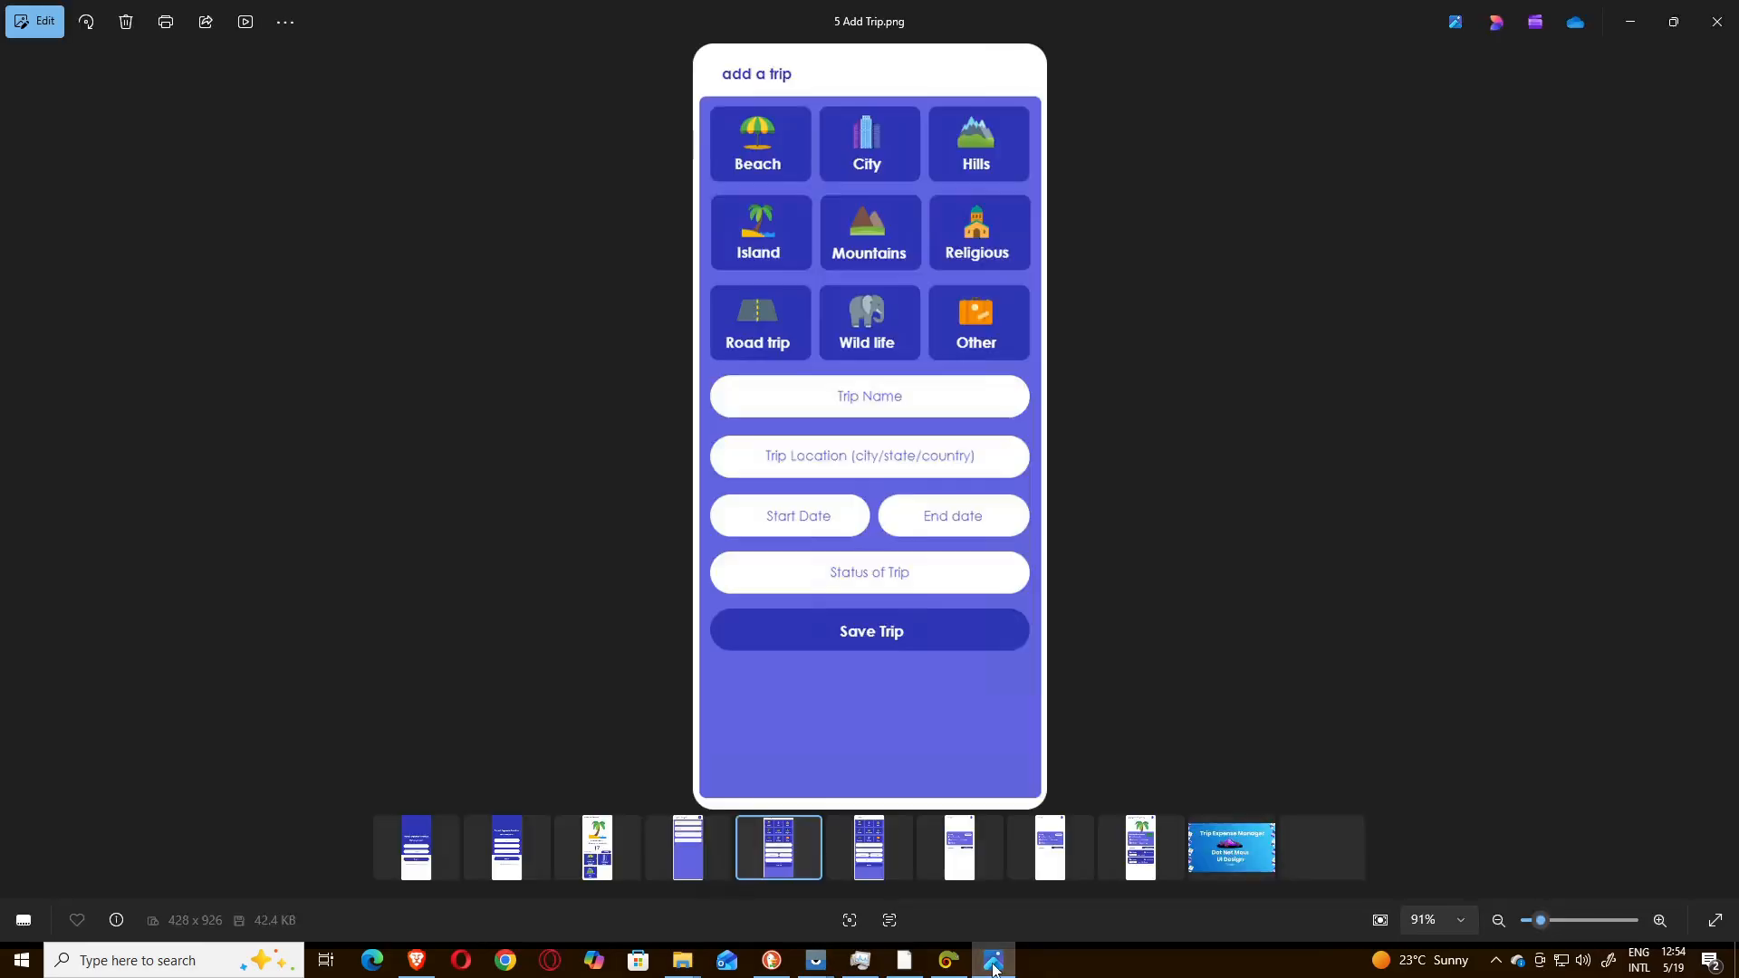
pyautogui.click(993, 961)
pyautogui.doubleClick(1009, 520)
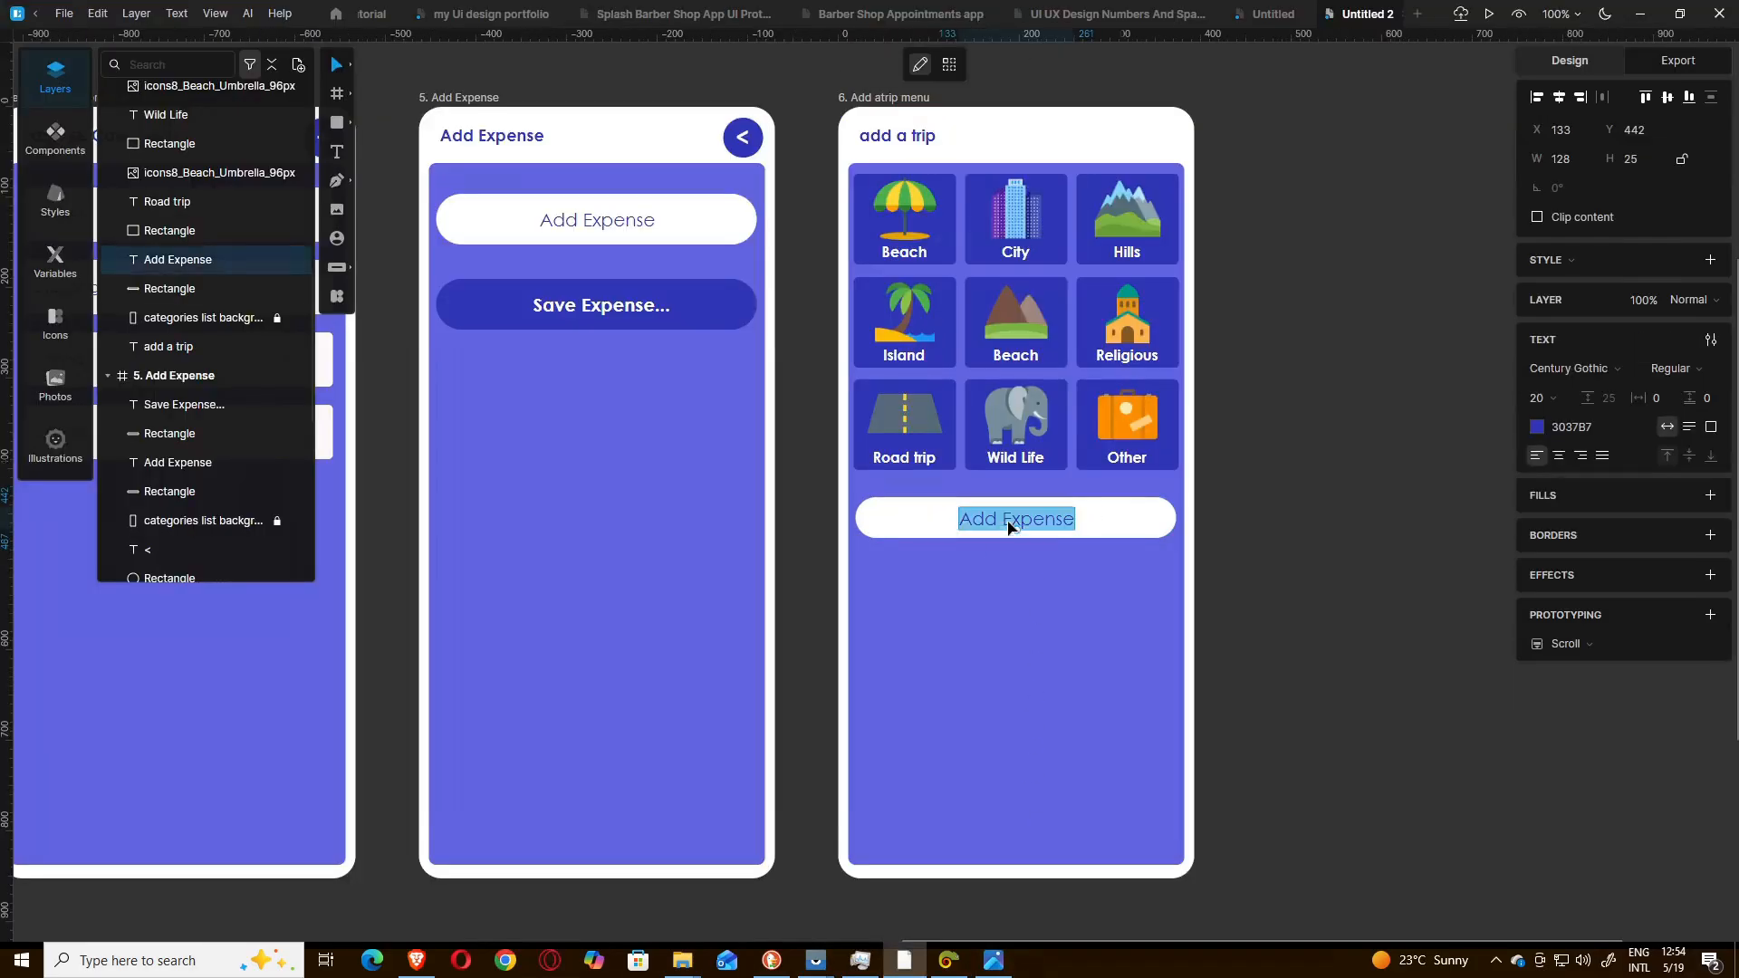
pyautogui.write('Trip')
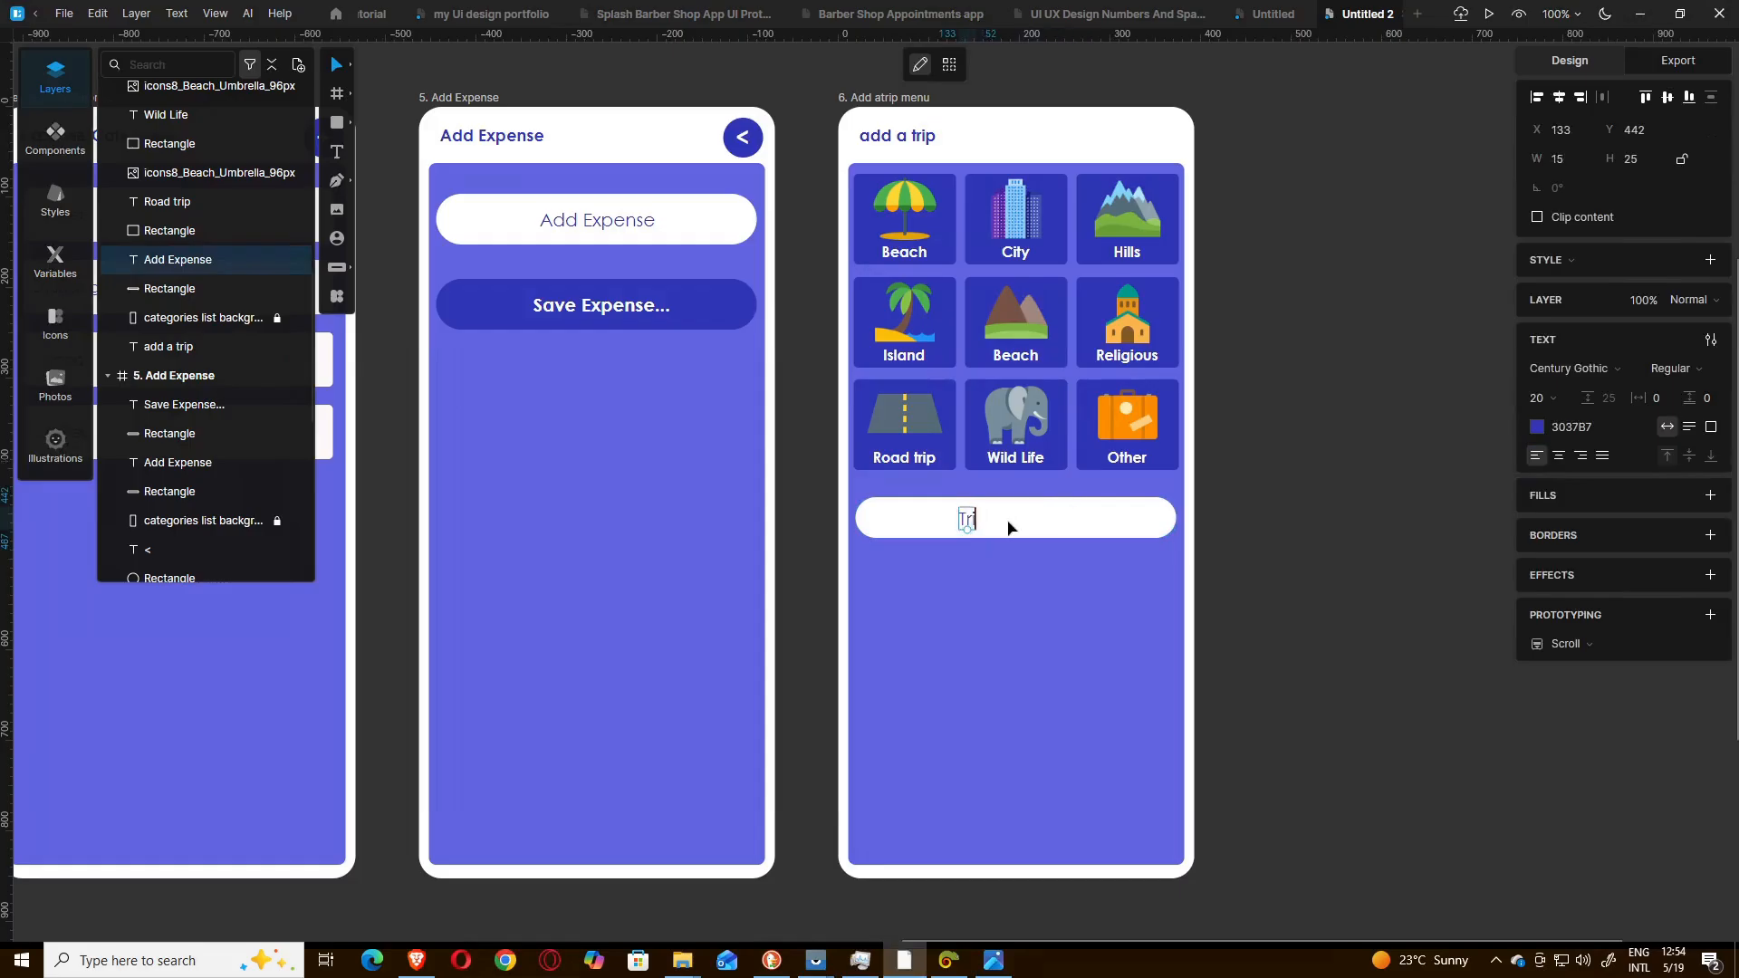
pyautogui.write(' Name')
pyautogui.press('Escape')
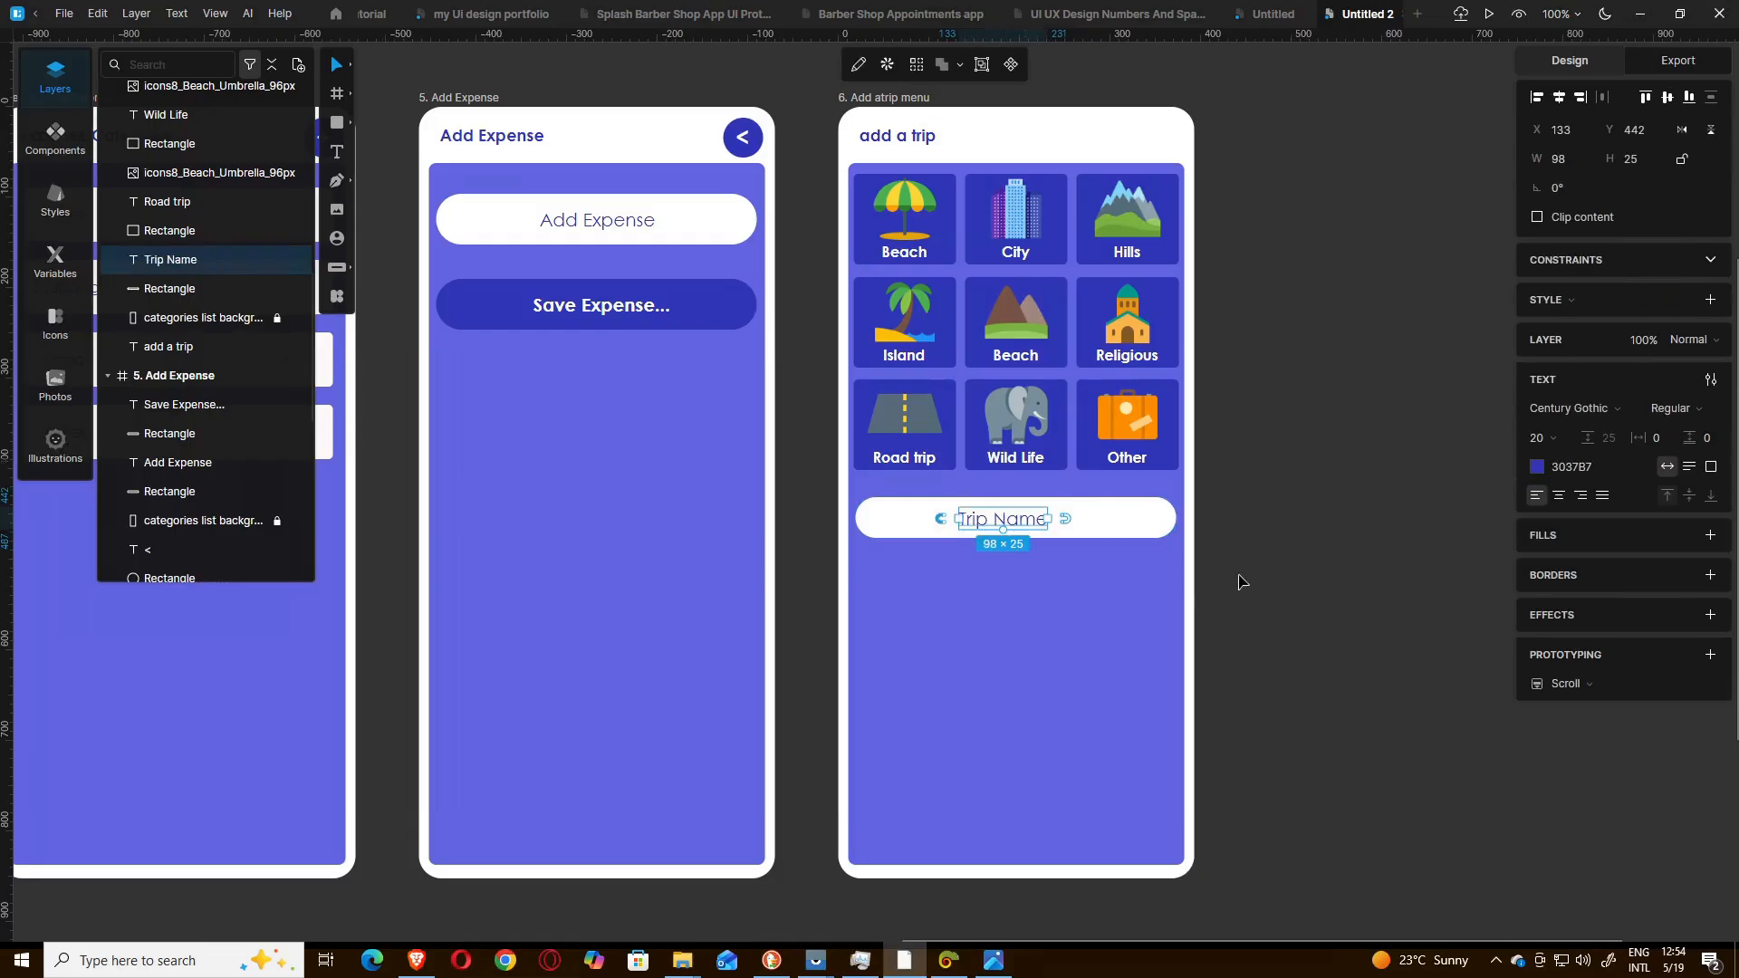
pyautogui.click(1358, 546)
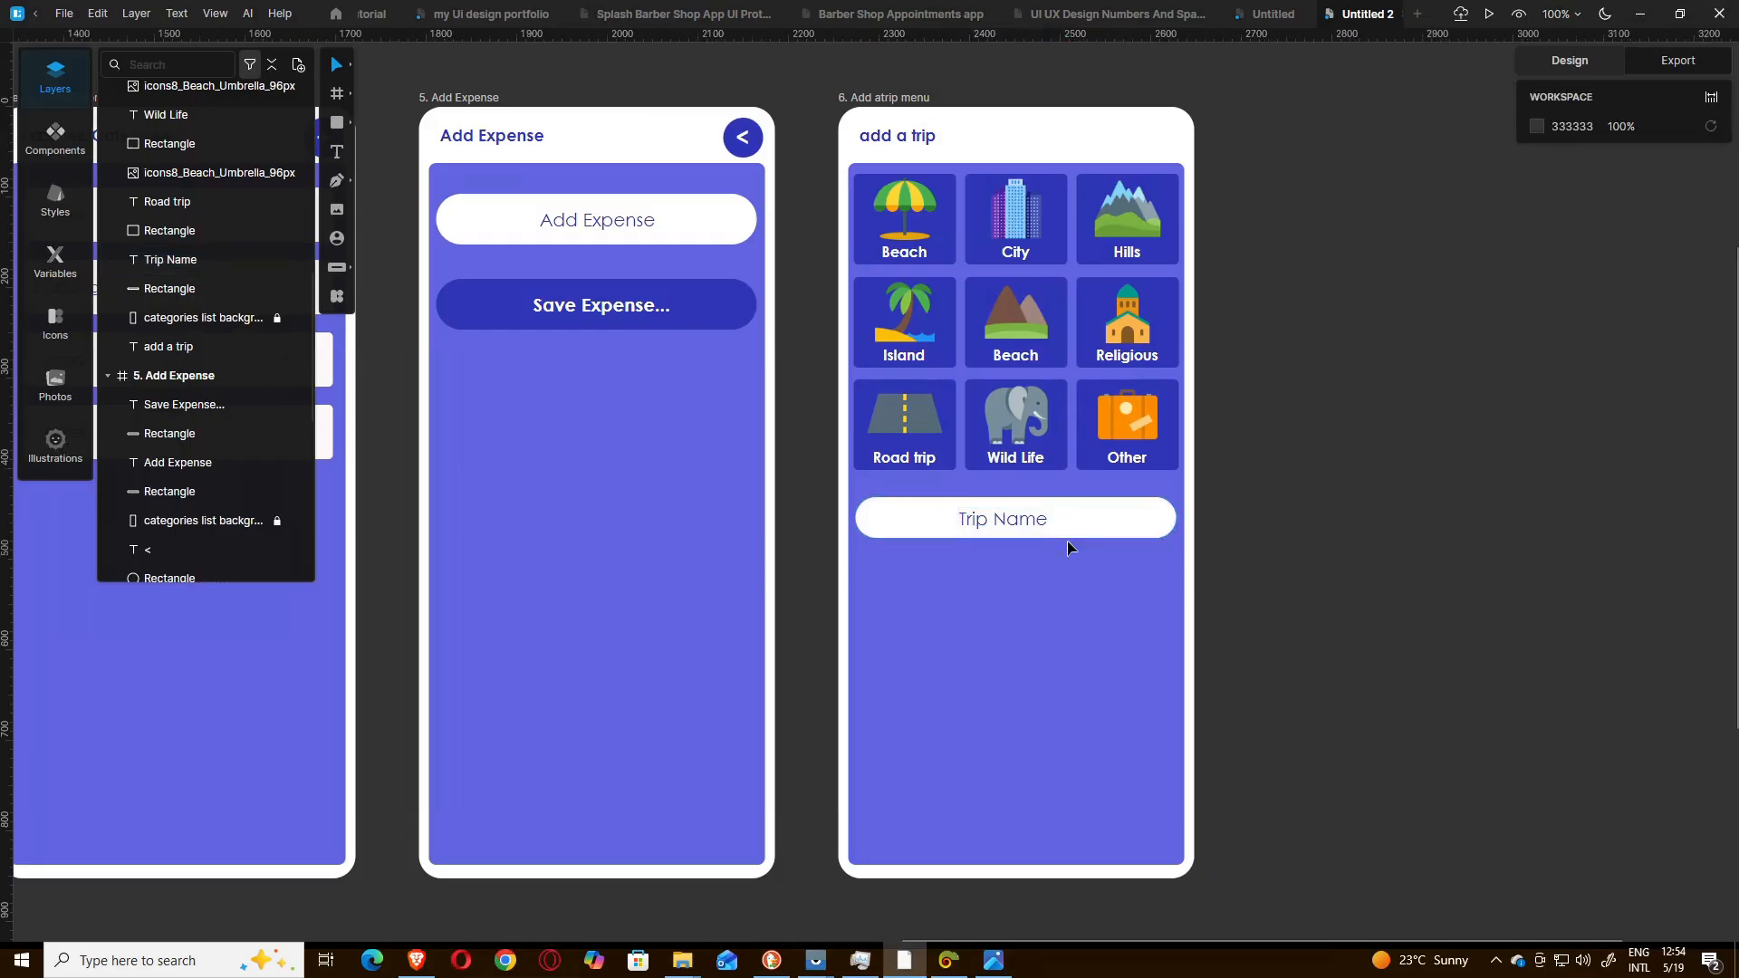
# - Centre-align the "Trip Name" text and nudge it right until it is horizontally centred in its white field
pyautogui.click(971, 528)
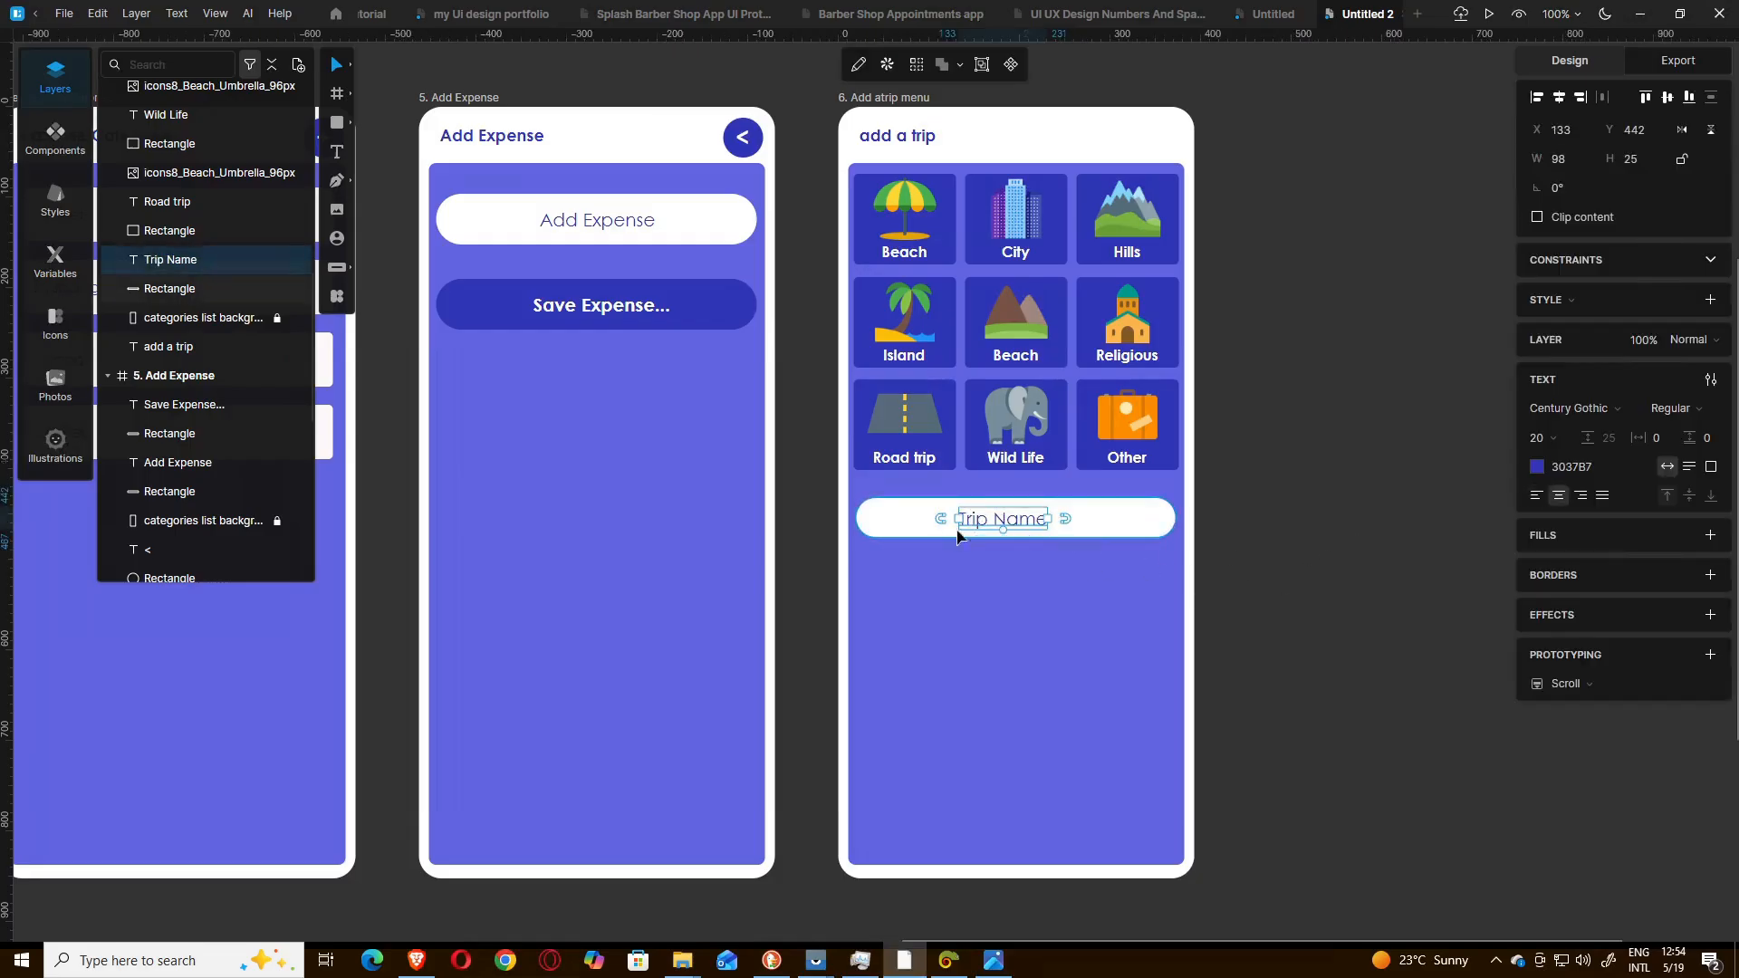
pyautogui.click(1241, 551)
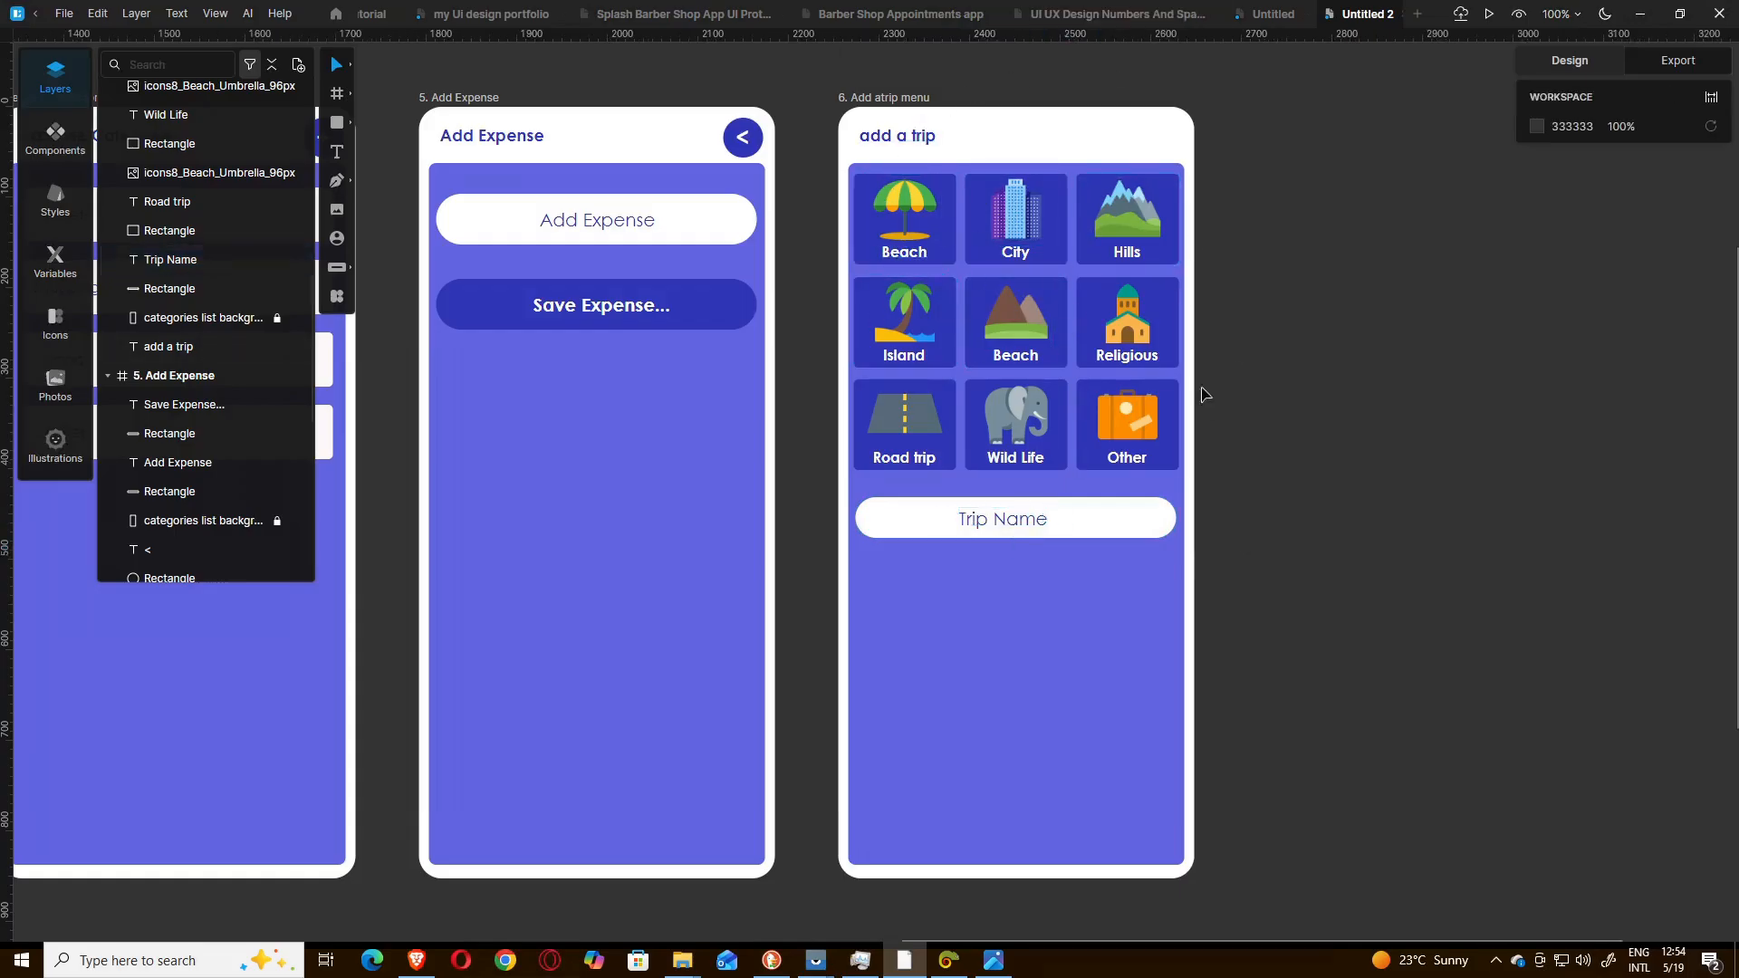
pyautogui.click(984, 526)
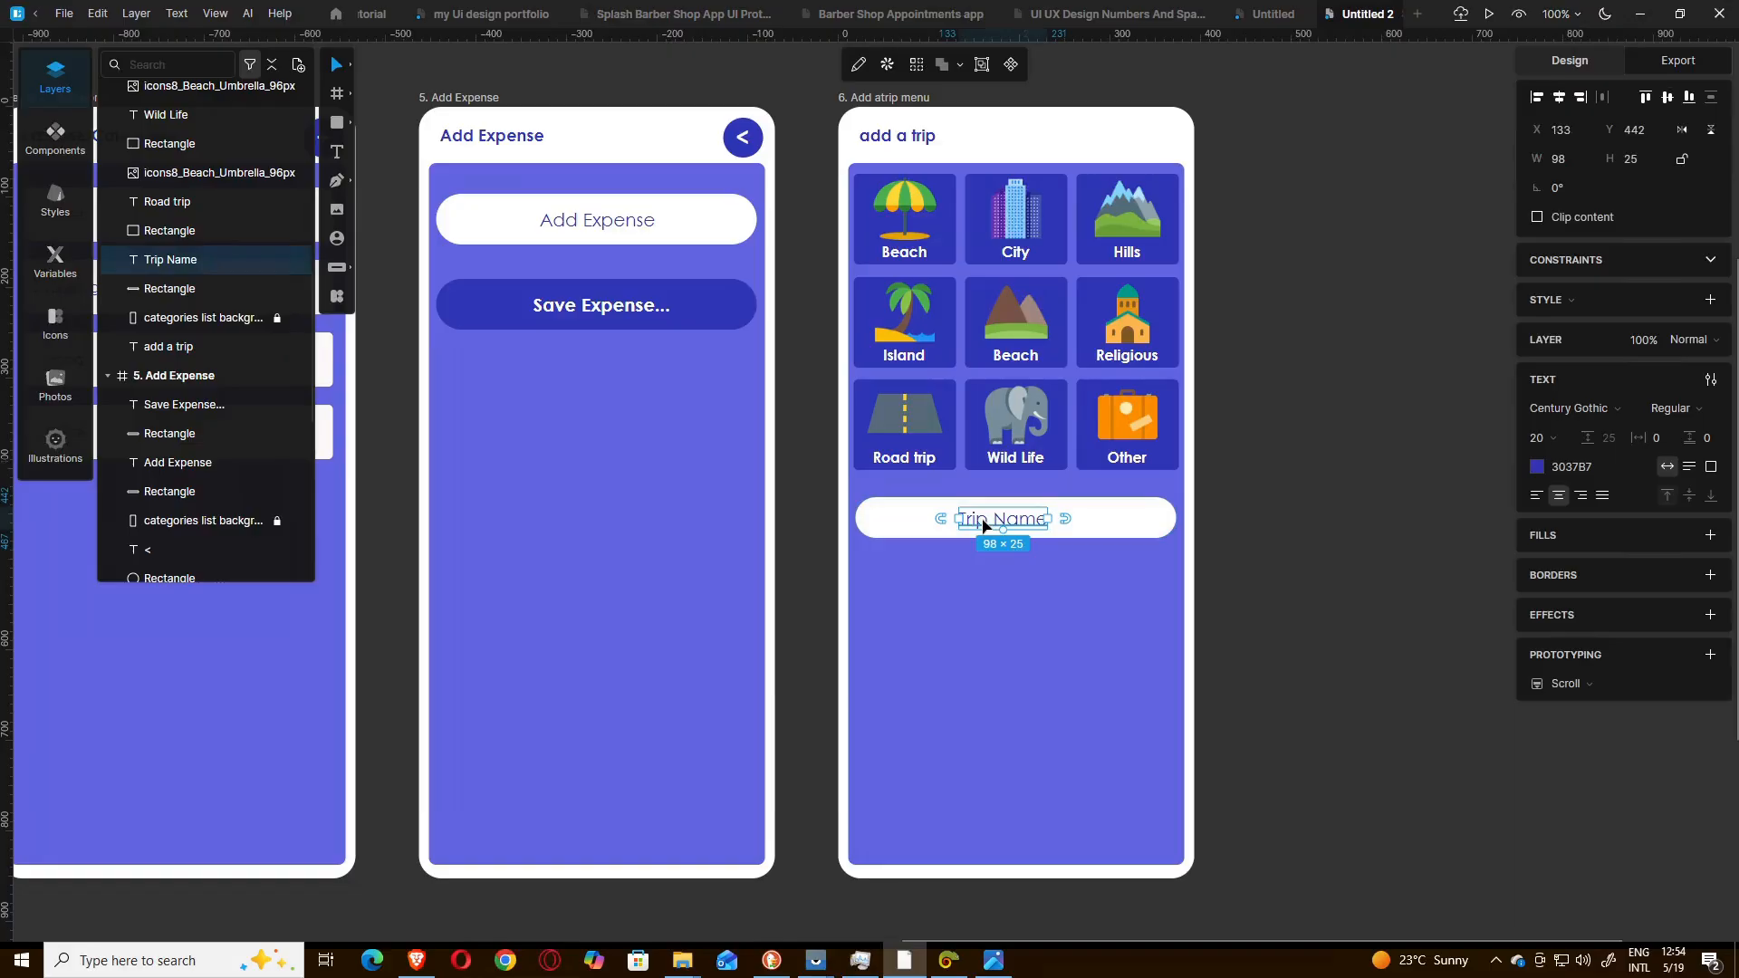
pyautogui.press('Right')
pyautogui.press('Right')
pyautogui.press('Right')
pyautogui.press('Right')
pyautogui.press('Right')
pyautogui.press('Right')
pyautogui.press('Right')
pyautogui.press('Right')
pyautogui.press('Right')
pyautogui.press('Right')
pyautogui.press('Right')
pyautogui.press('Right')
pyautogui.press('Right')
pyautogui.press('Right')
pyautogui.press('Right')
pyautogui.press('Right')
pyautogui.press('Right')
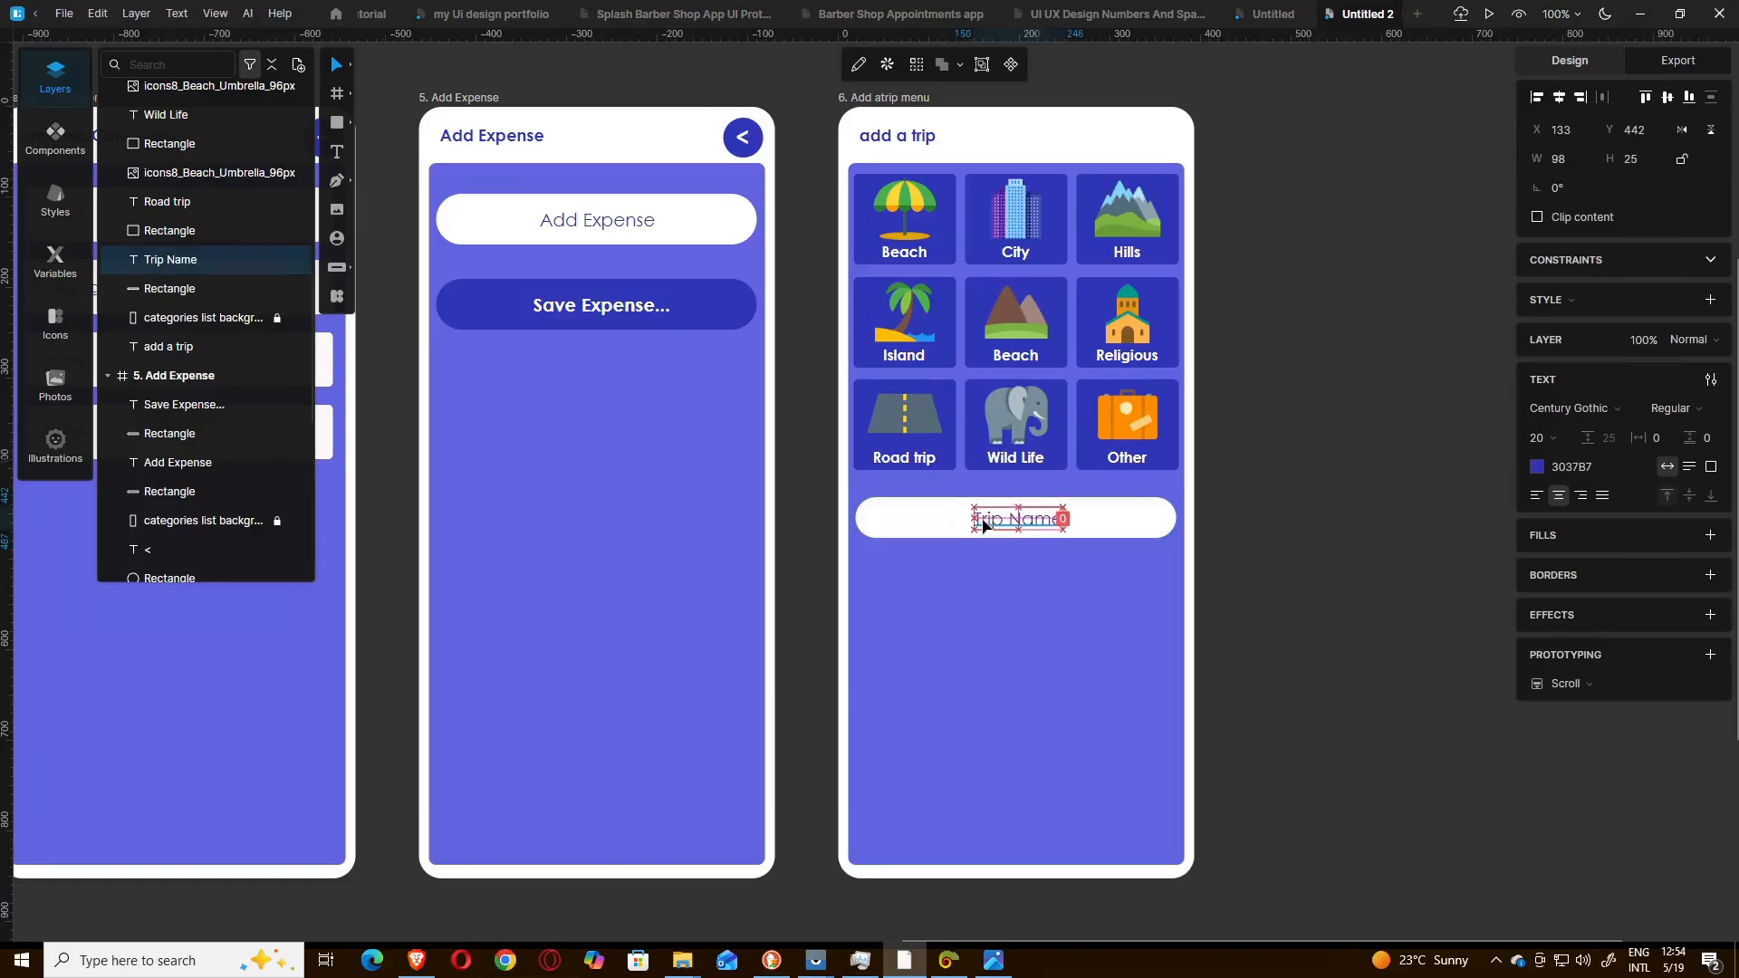
# - Check the mockup, then duplicate the Trip Name field with its text and place the copy directly below the original, aligned with it
pyautogui.click(994, 960)
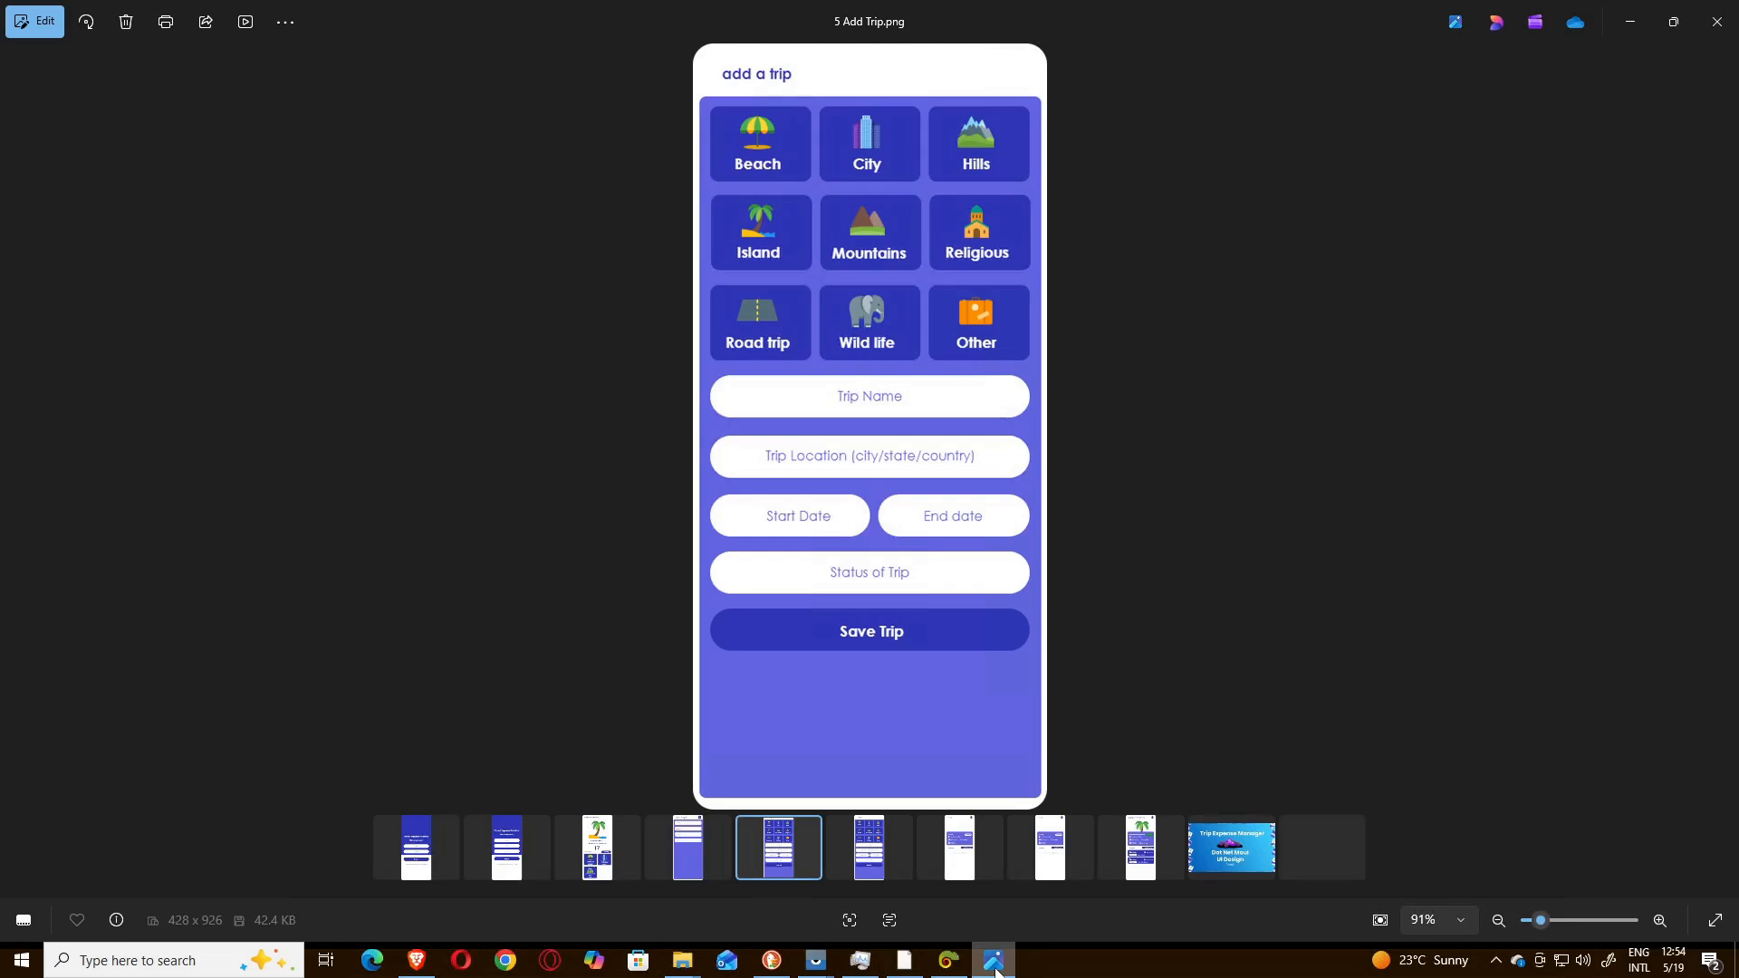
pyautogui.click(995, 967)
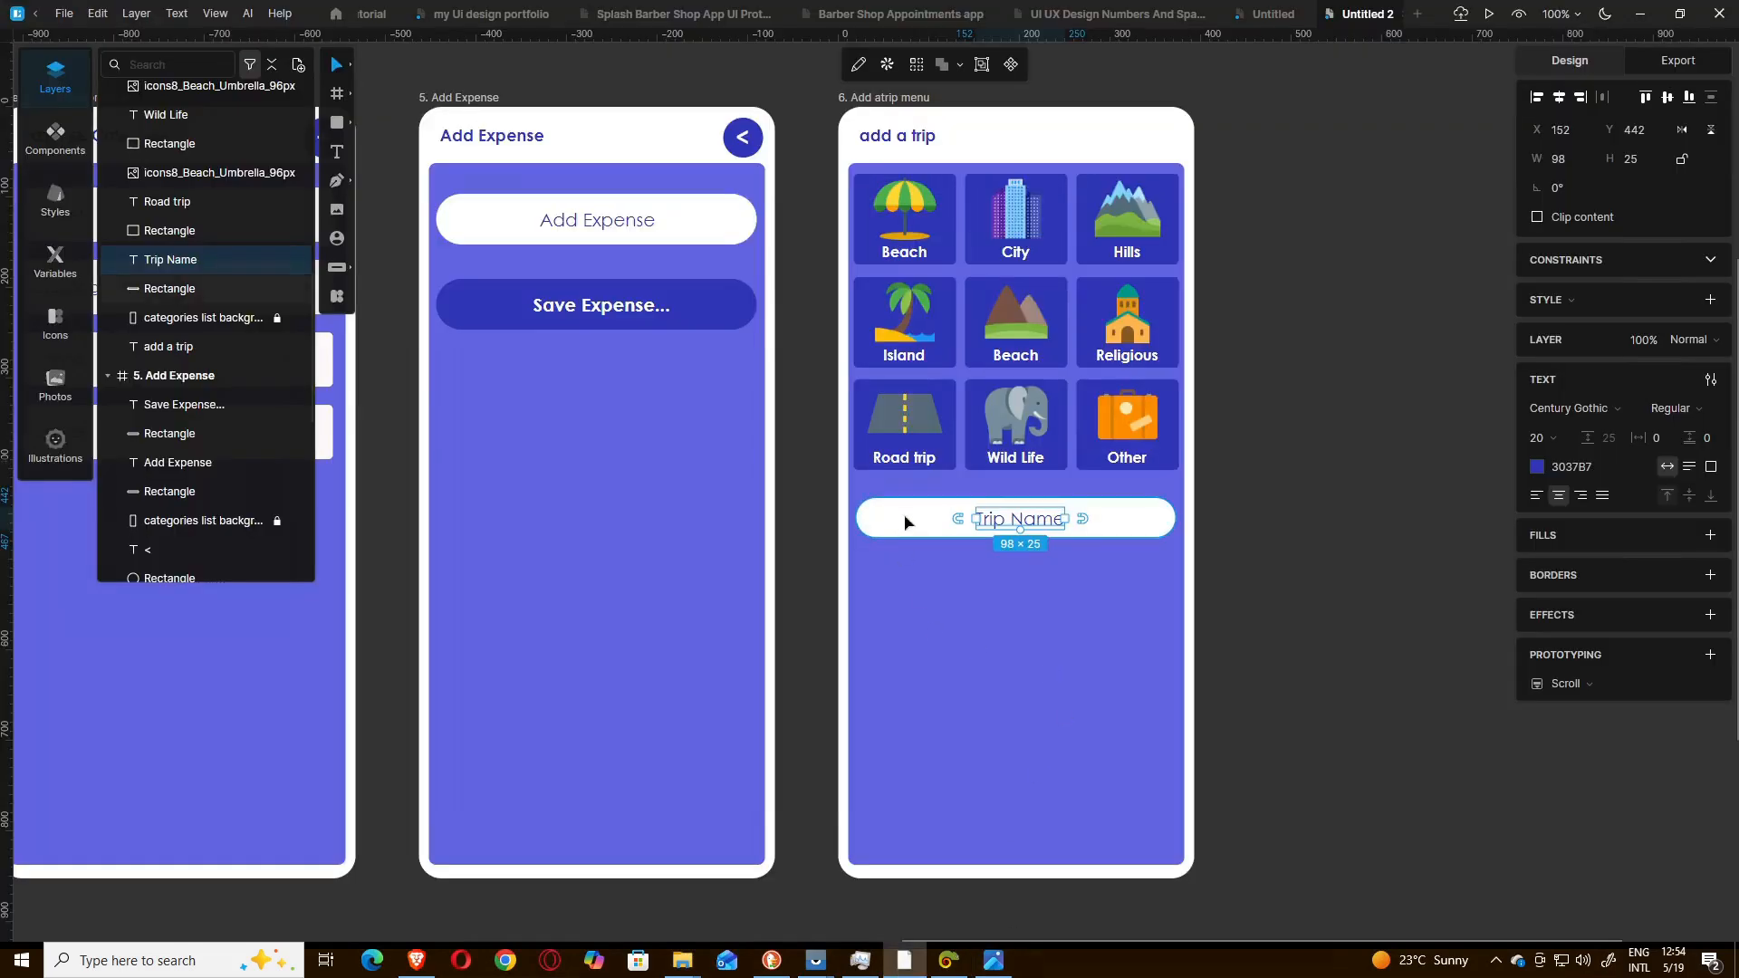
pyautogui.keyDown('shift'); pyautogui.click(930, 515); pyautogui.keyUp('shift')
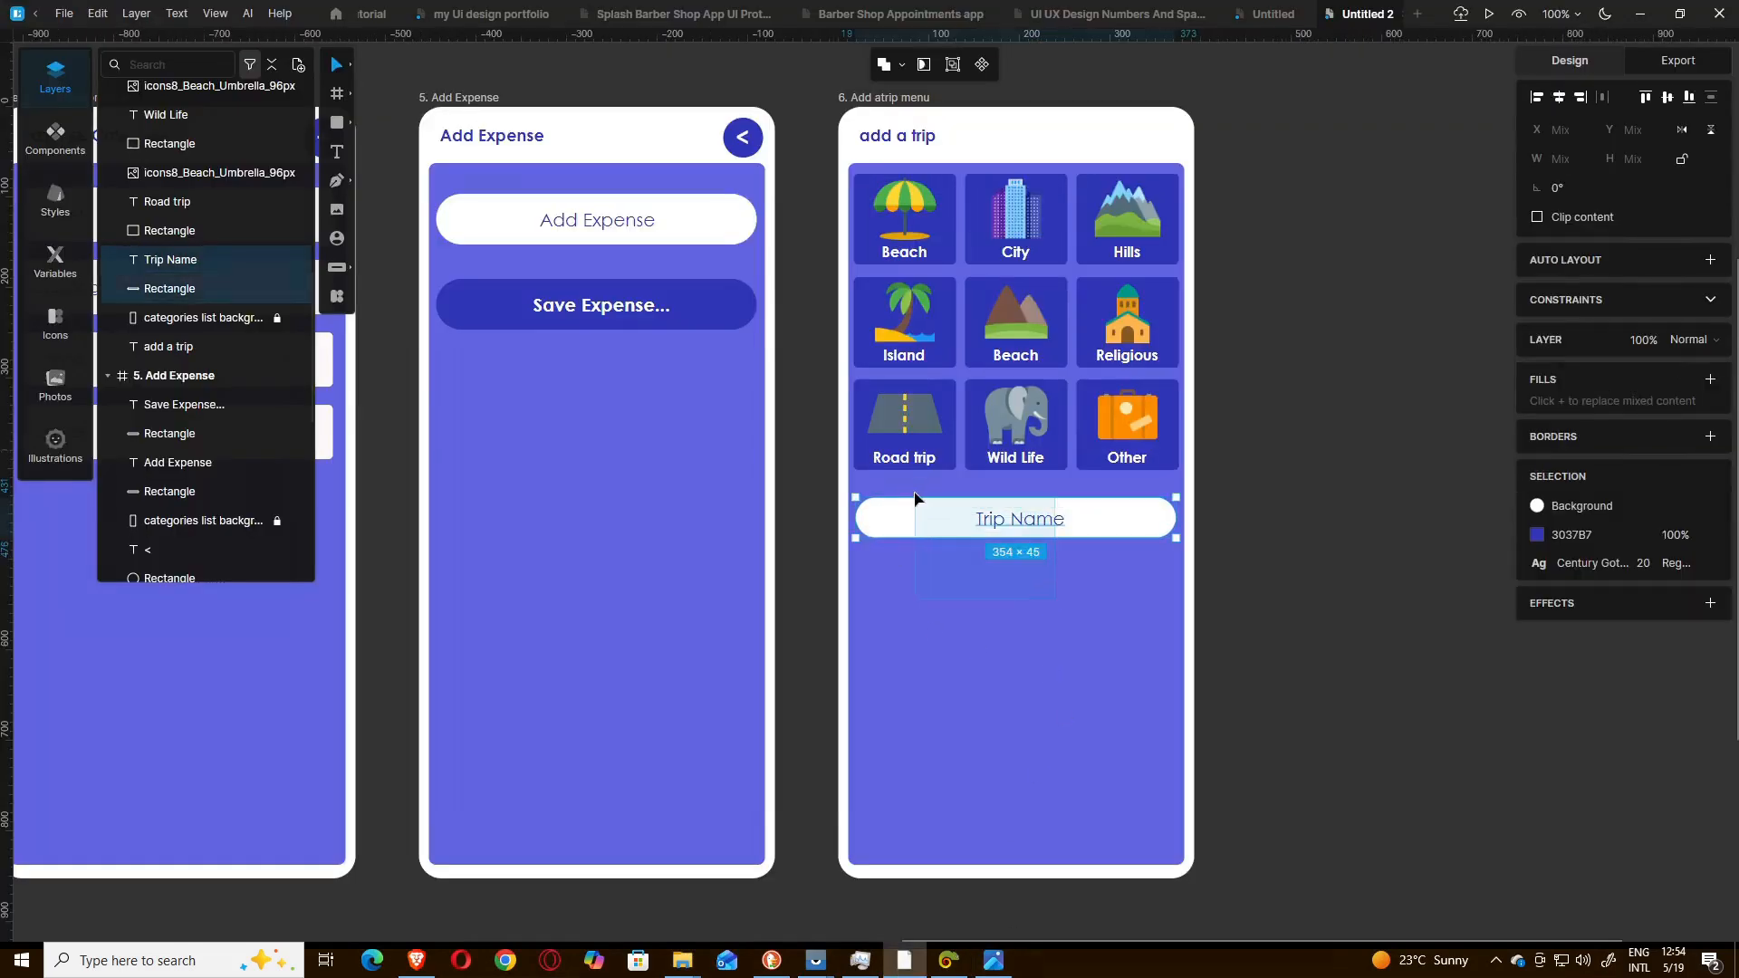
pyautogui.hotkey('ctrl', 'd')
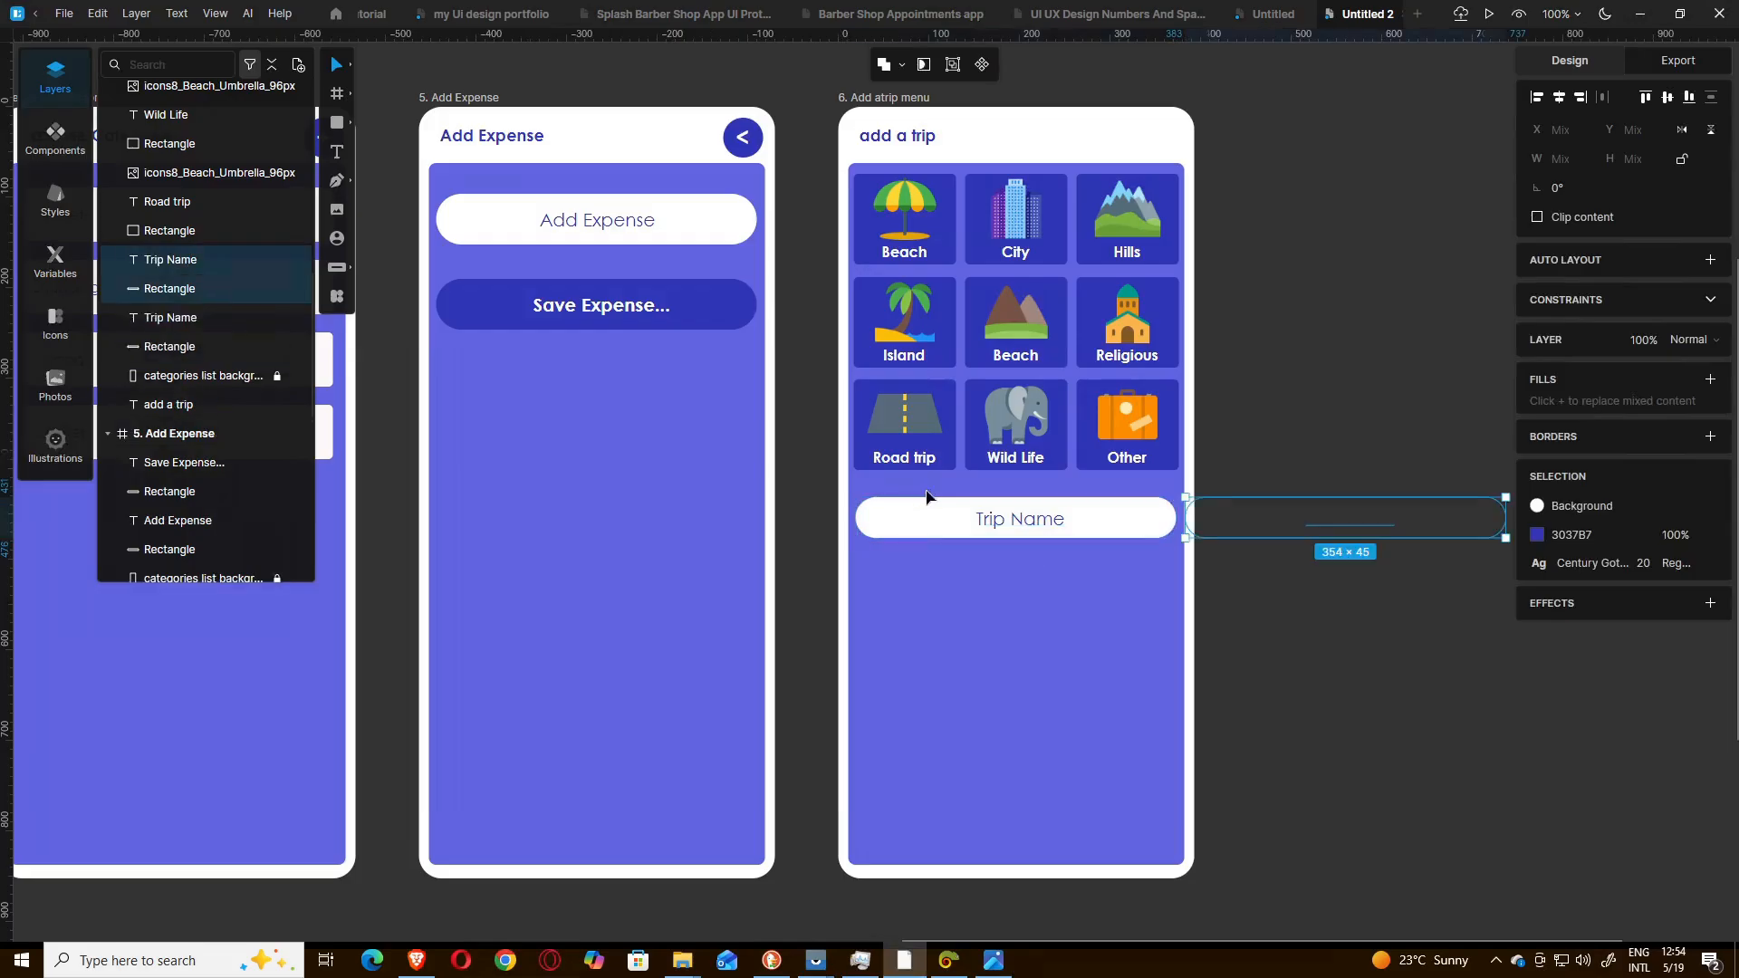
pyautogui.moveTo(1191, 523); pyautogui.dragTo(857, 578)
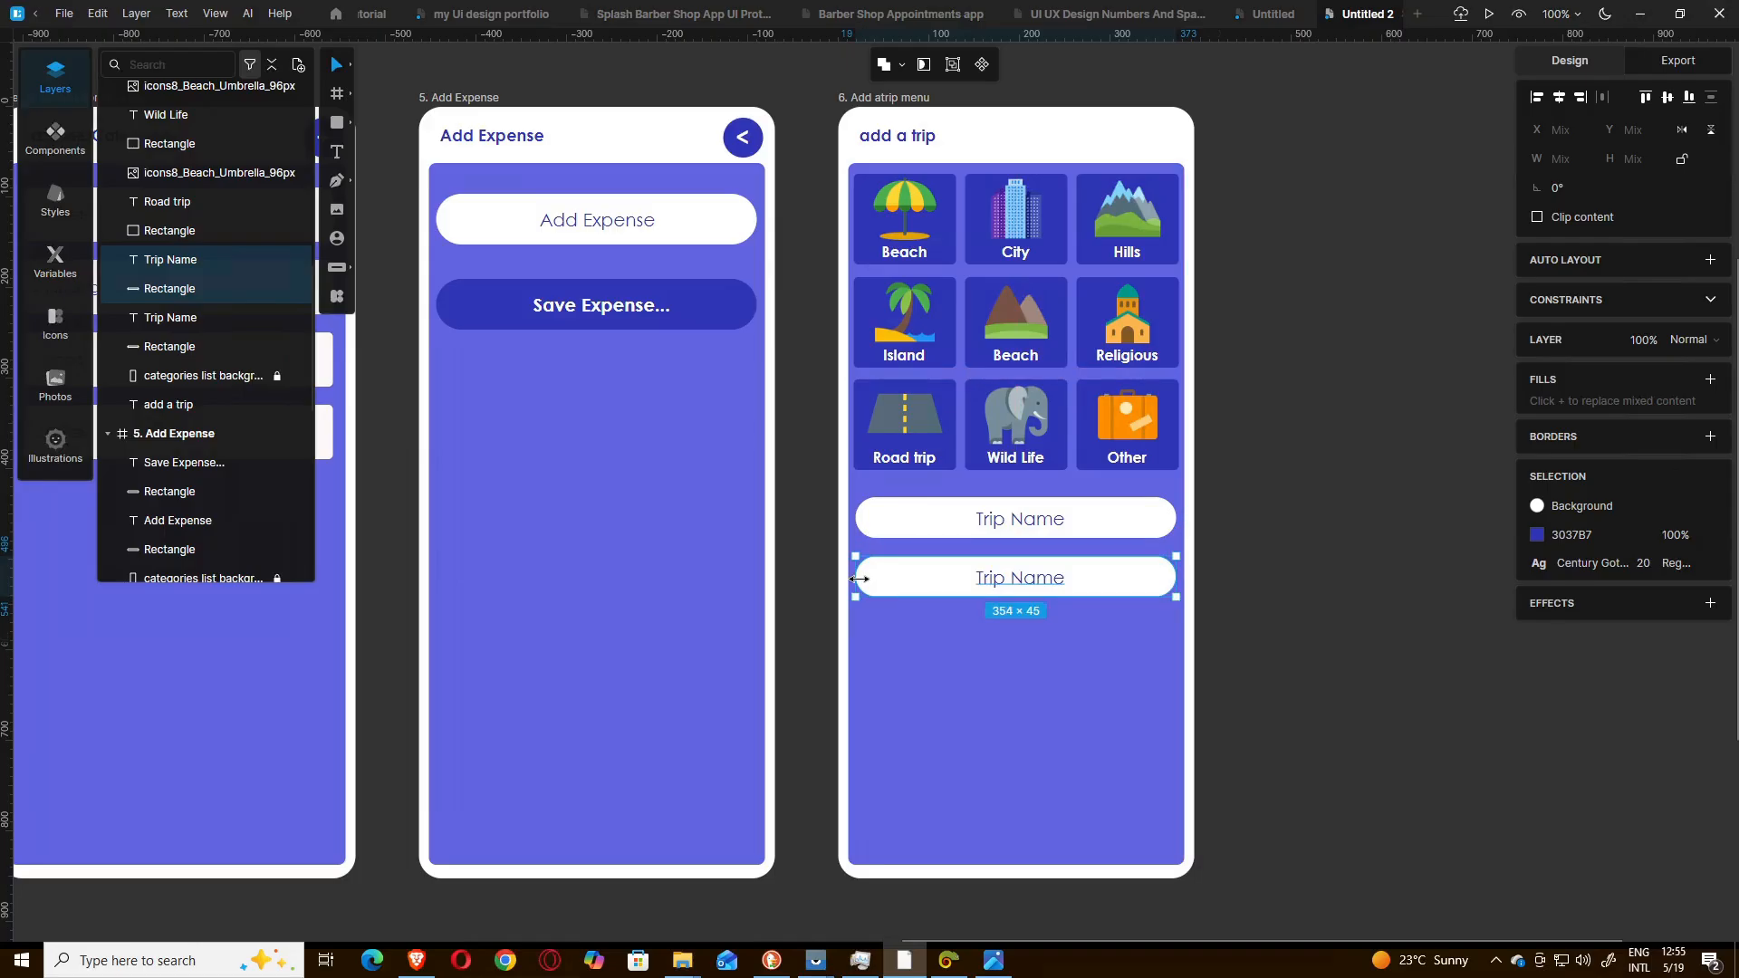
# - Compare with the mockup and change the text of the duplicated field below Trip Name to "Location"
pyautogui.click(995, 961)
pyautogui.click(995, 961)
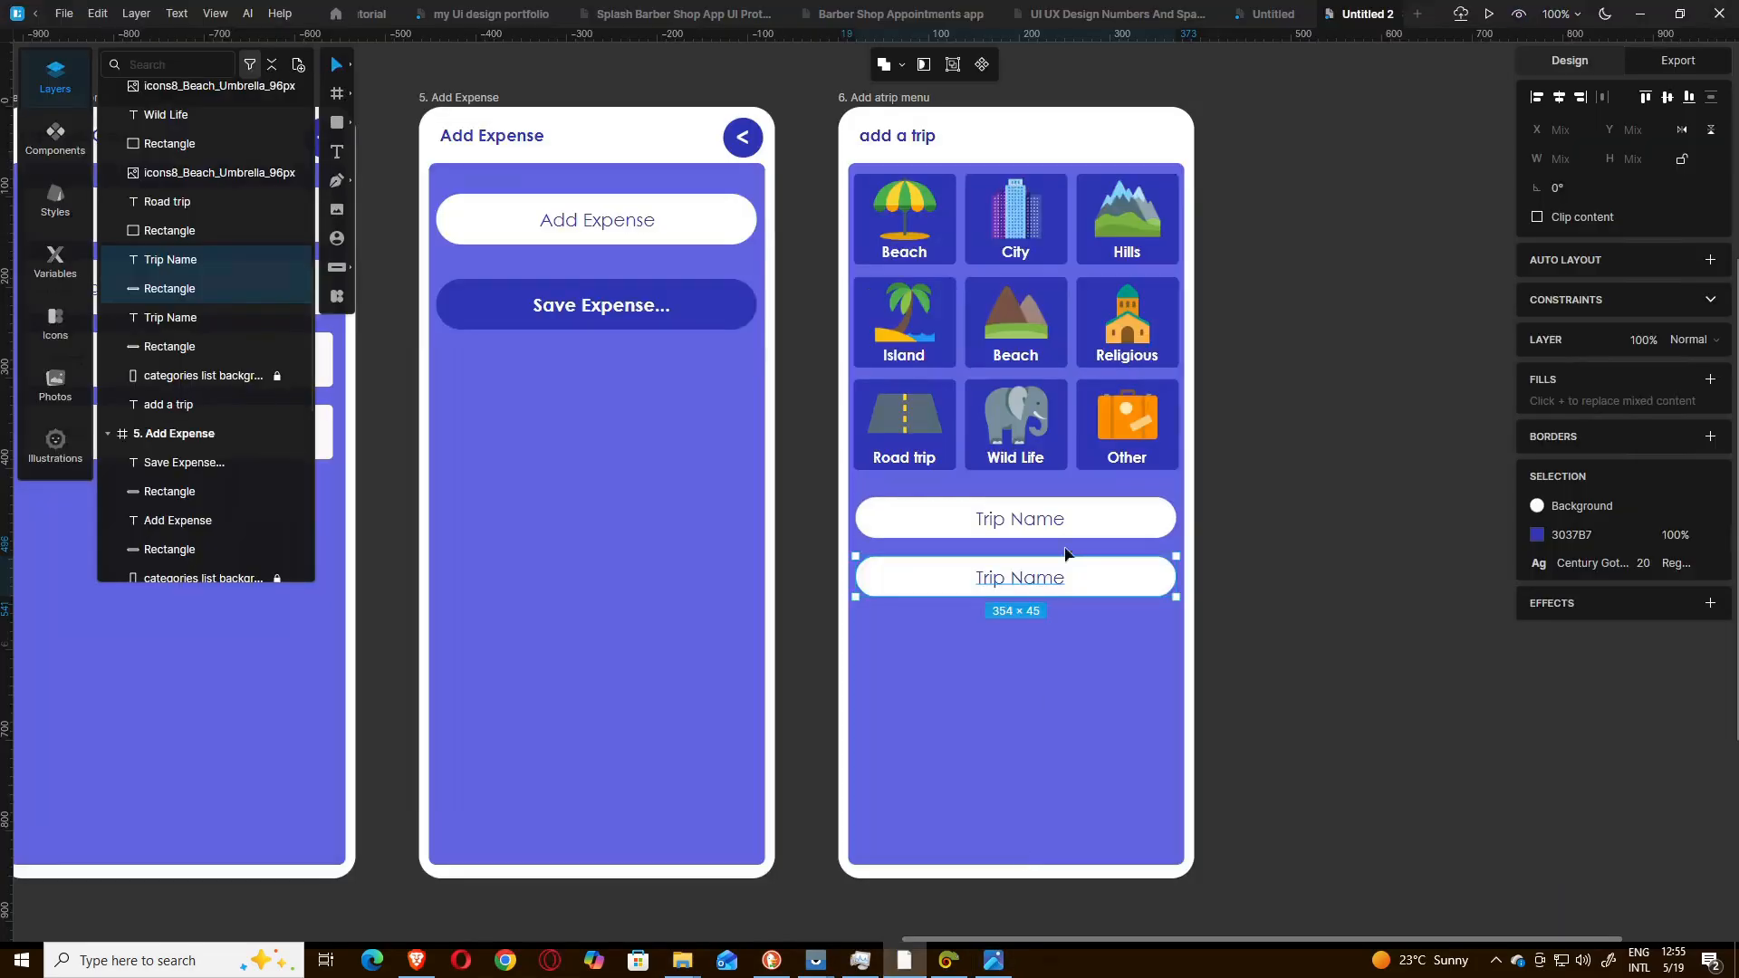
pyautogui.doubleClick(1026, 580)
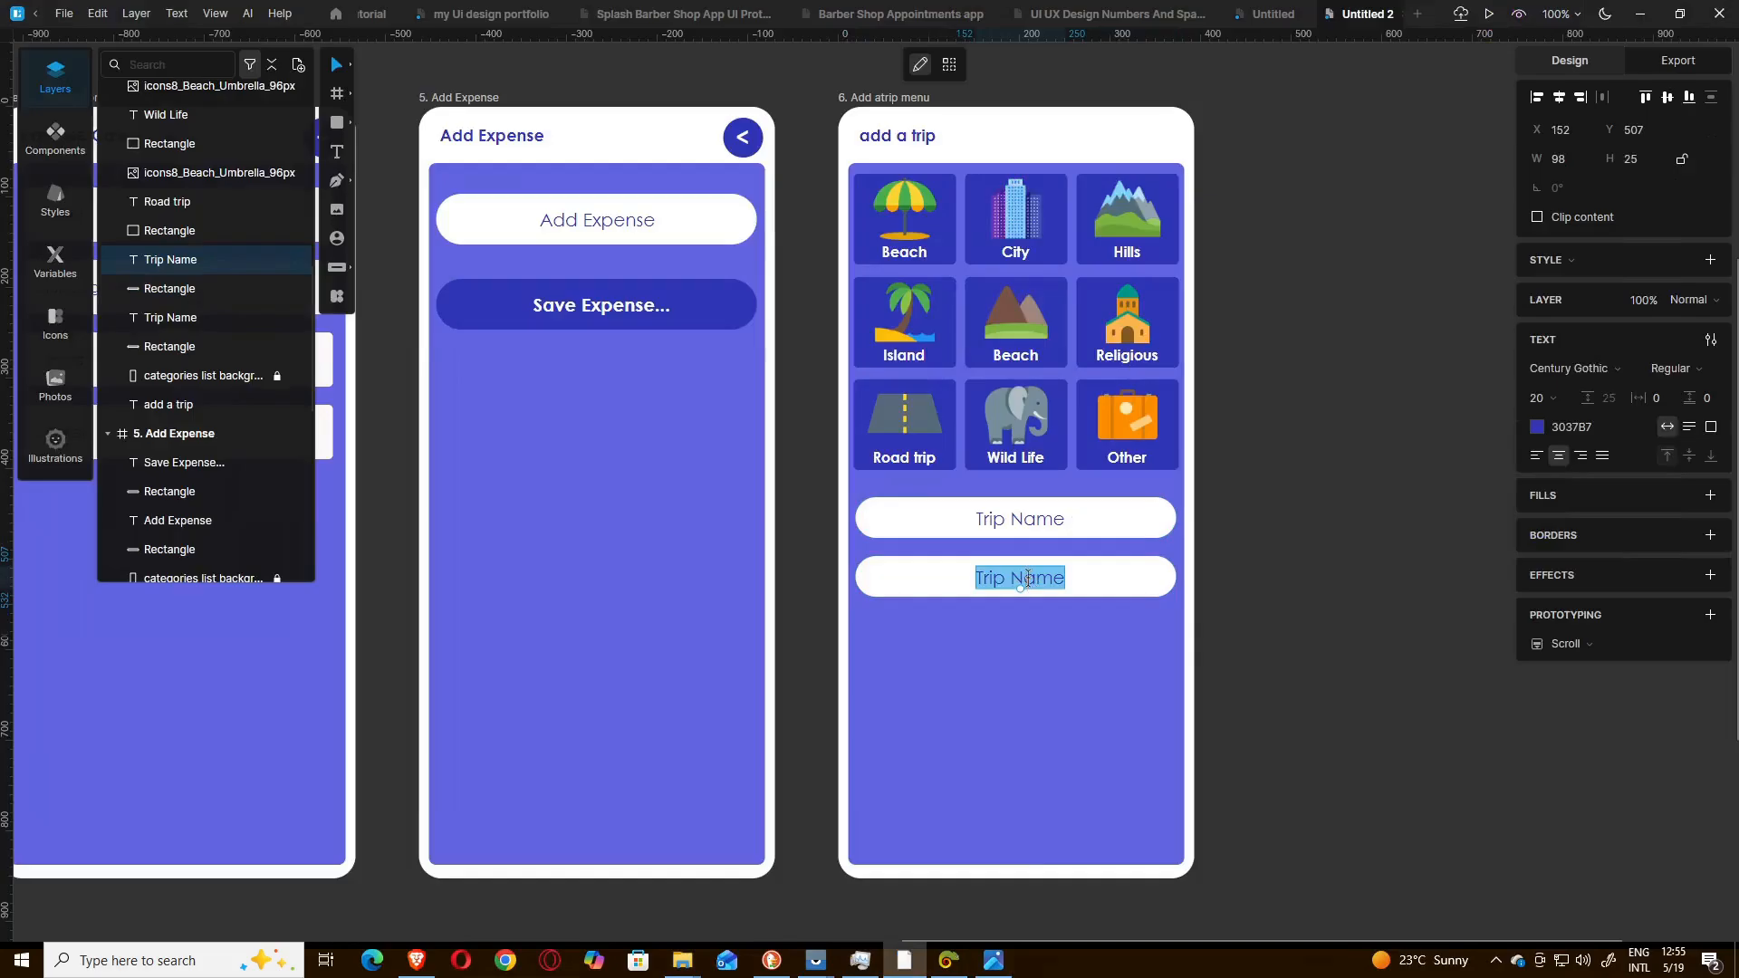
pyautogui.write('Location')
pyautogui.press('Escape')
# - Check the mockup's wording and set the second field's text to "Trip Location (City/State/Country)"
pyautogui.click(994, 960)
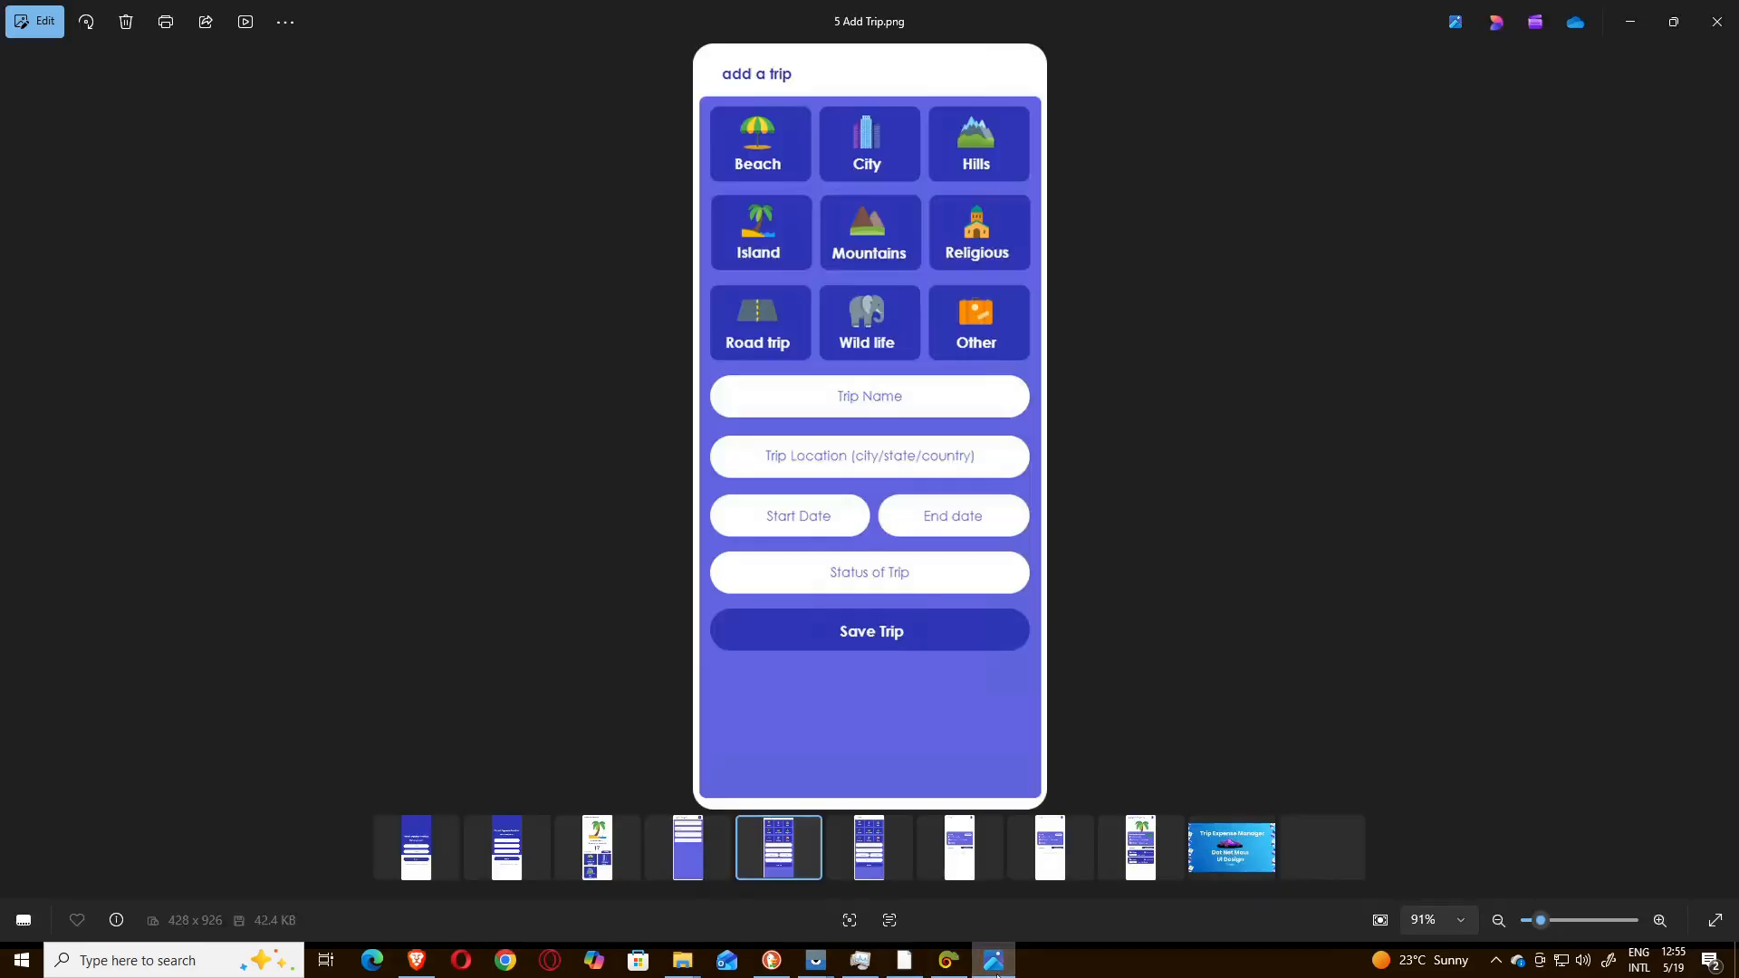
pyautogui.click(995, 962)
pyautogui.doubleClick(1019, 591)
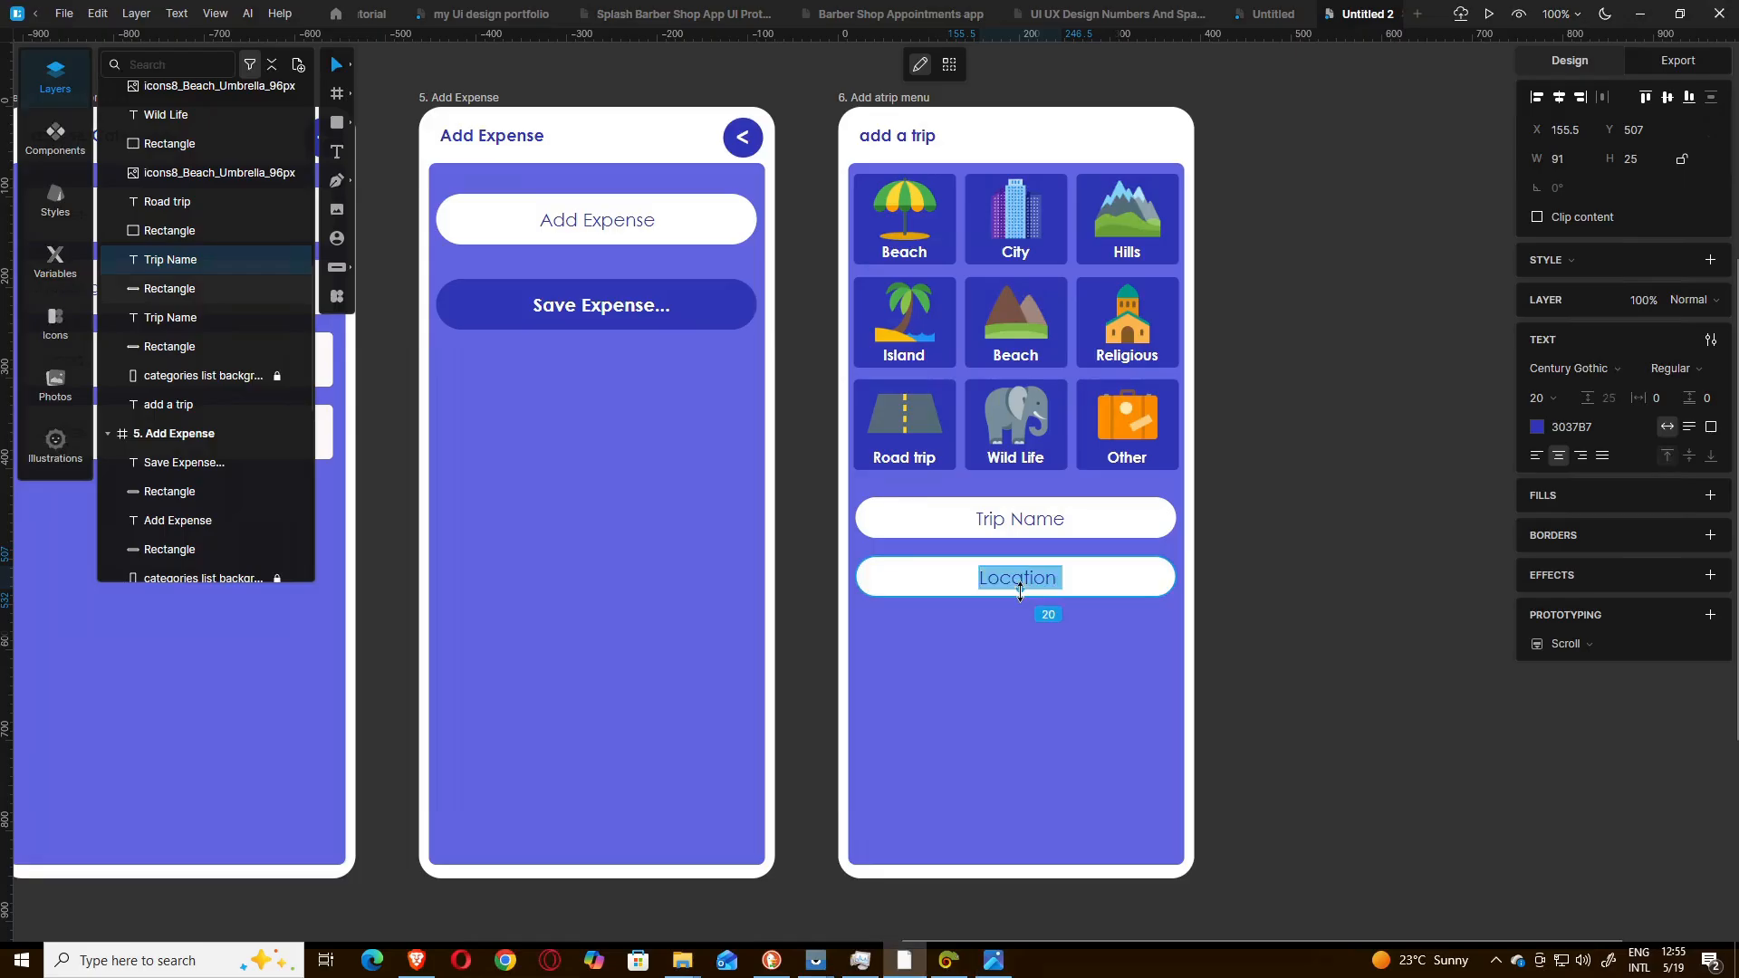
pyautogui.write('Trip Location ')
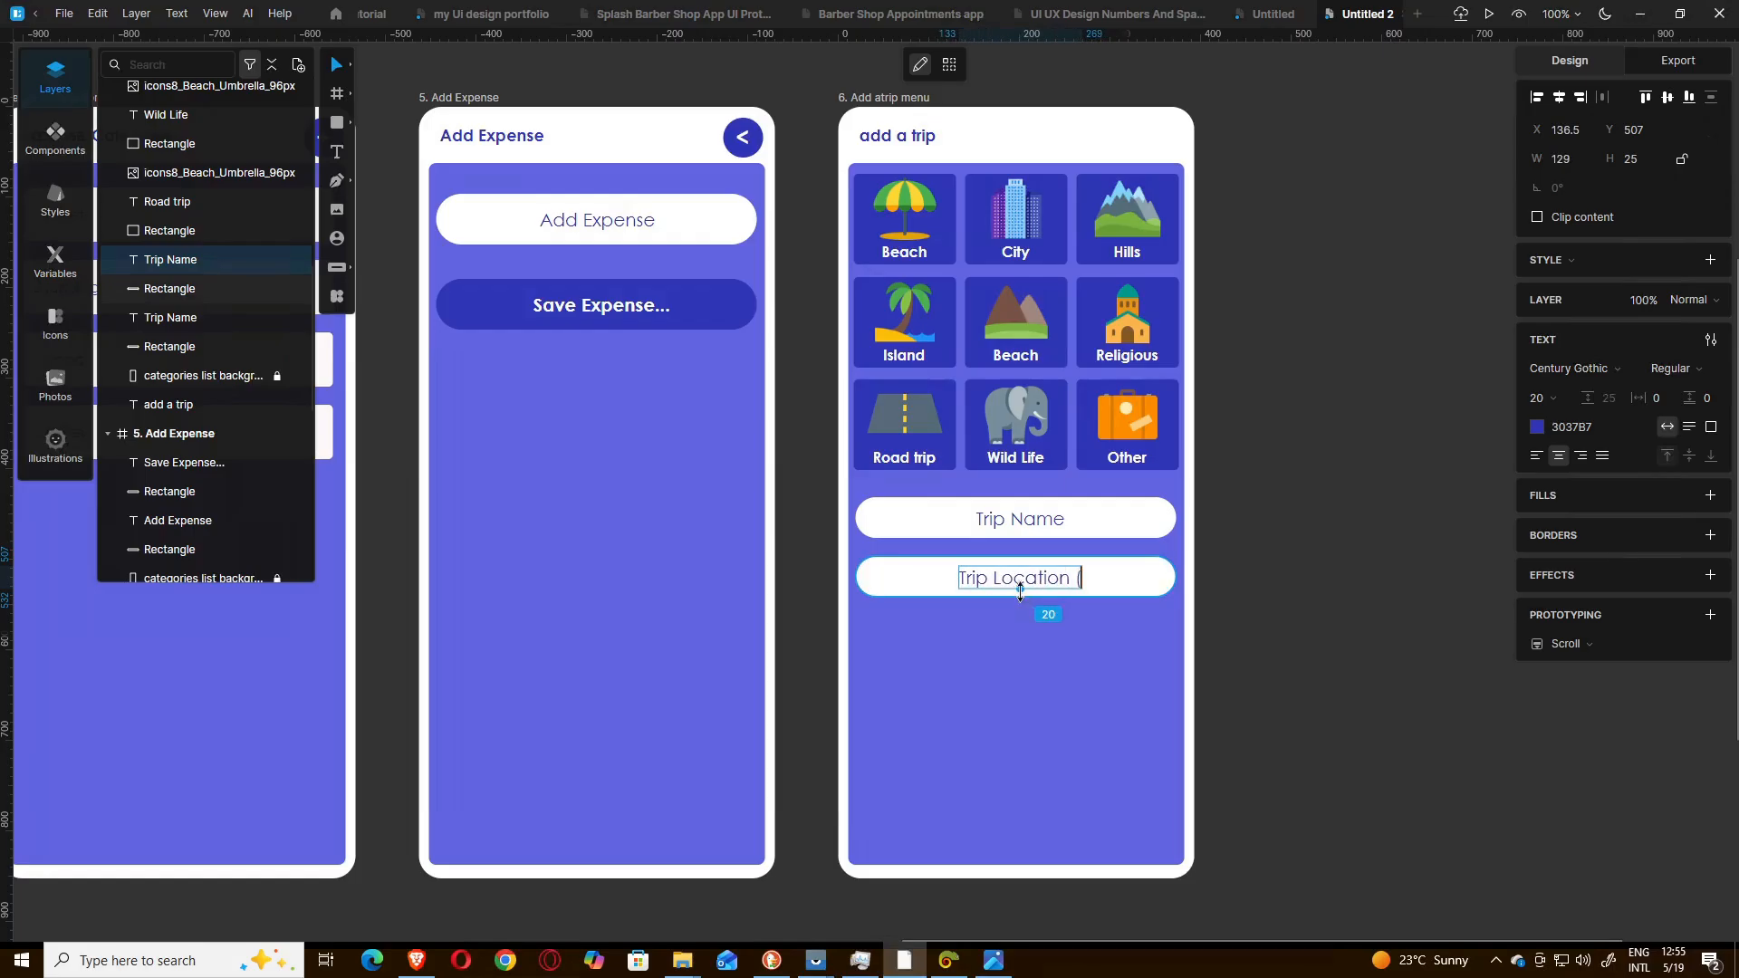
pyautogui.write('(City')
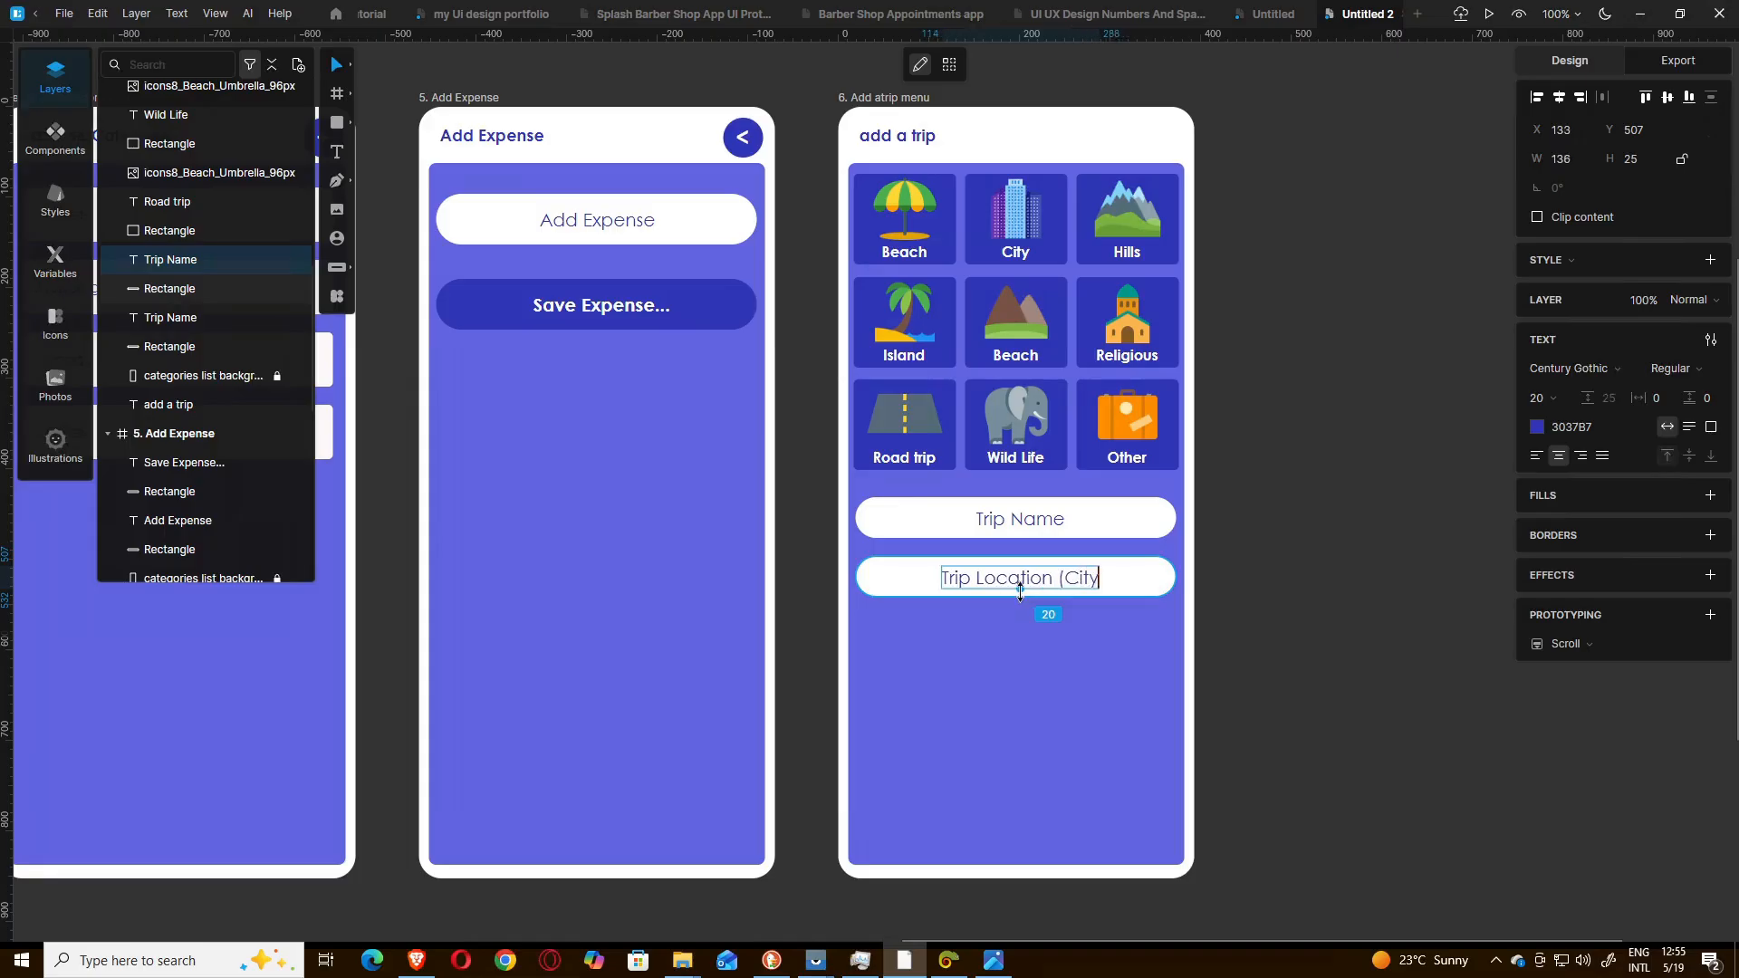
pyautogui.write('/')
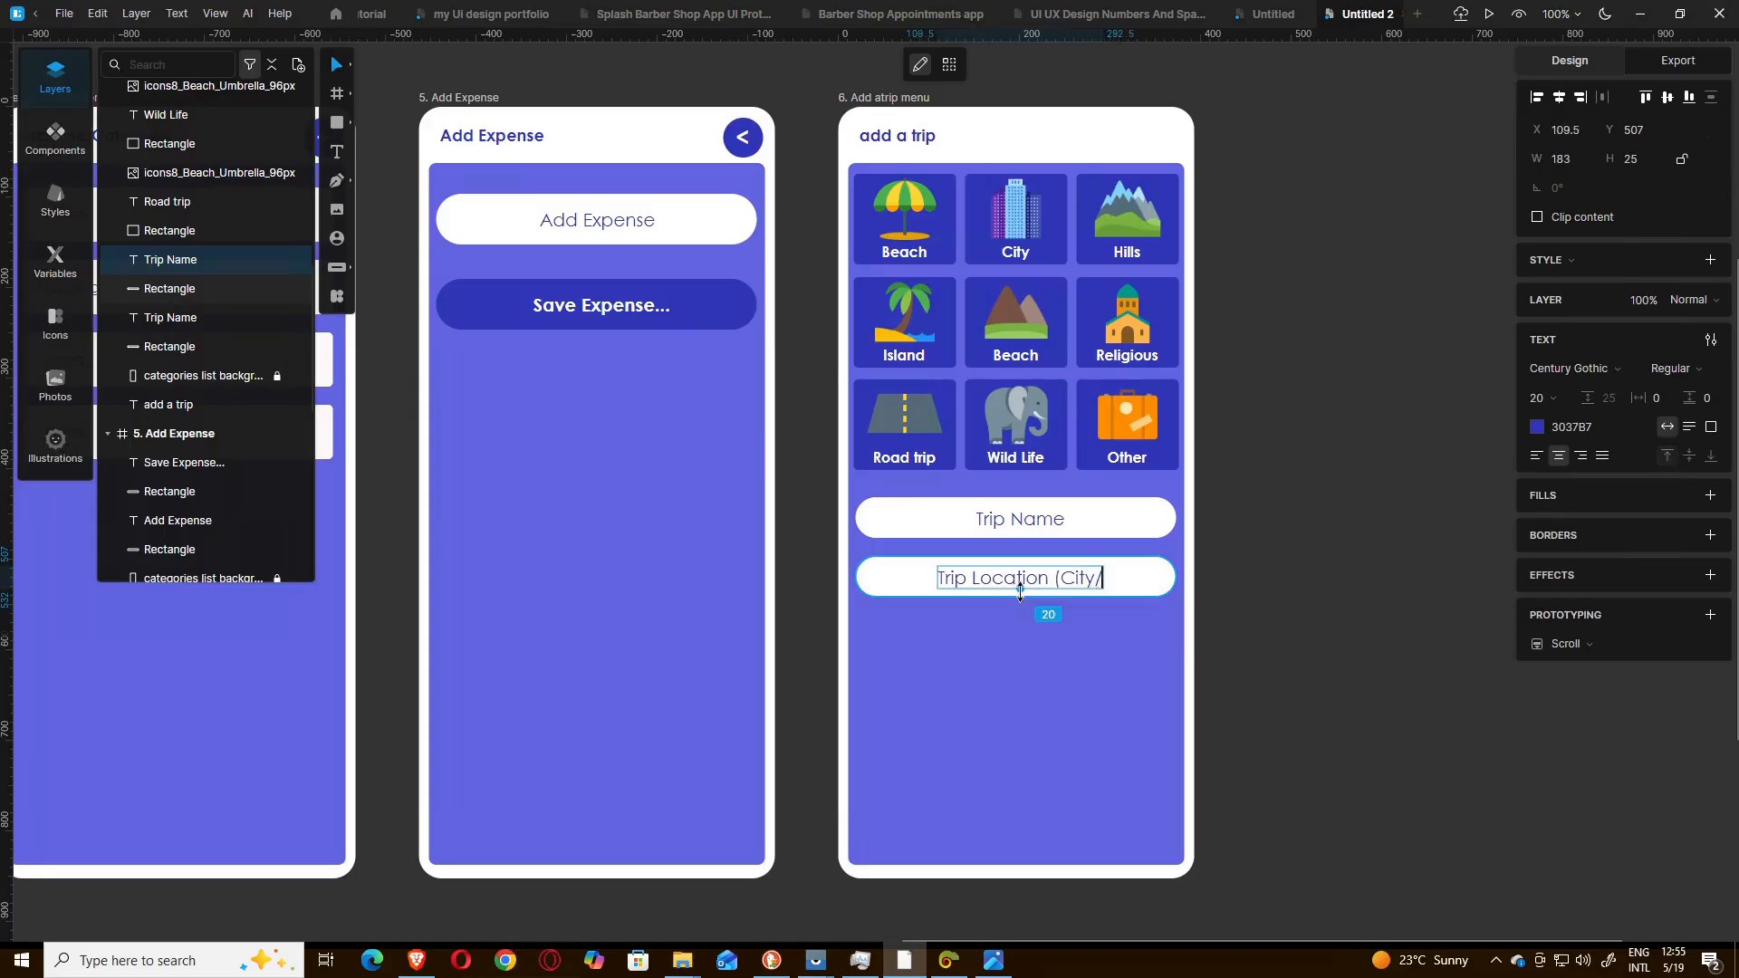
pyautogui.write('State')
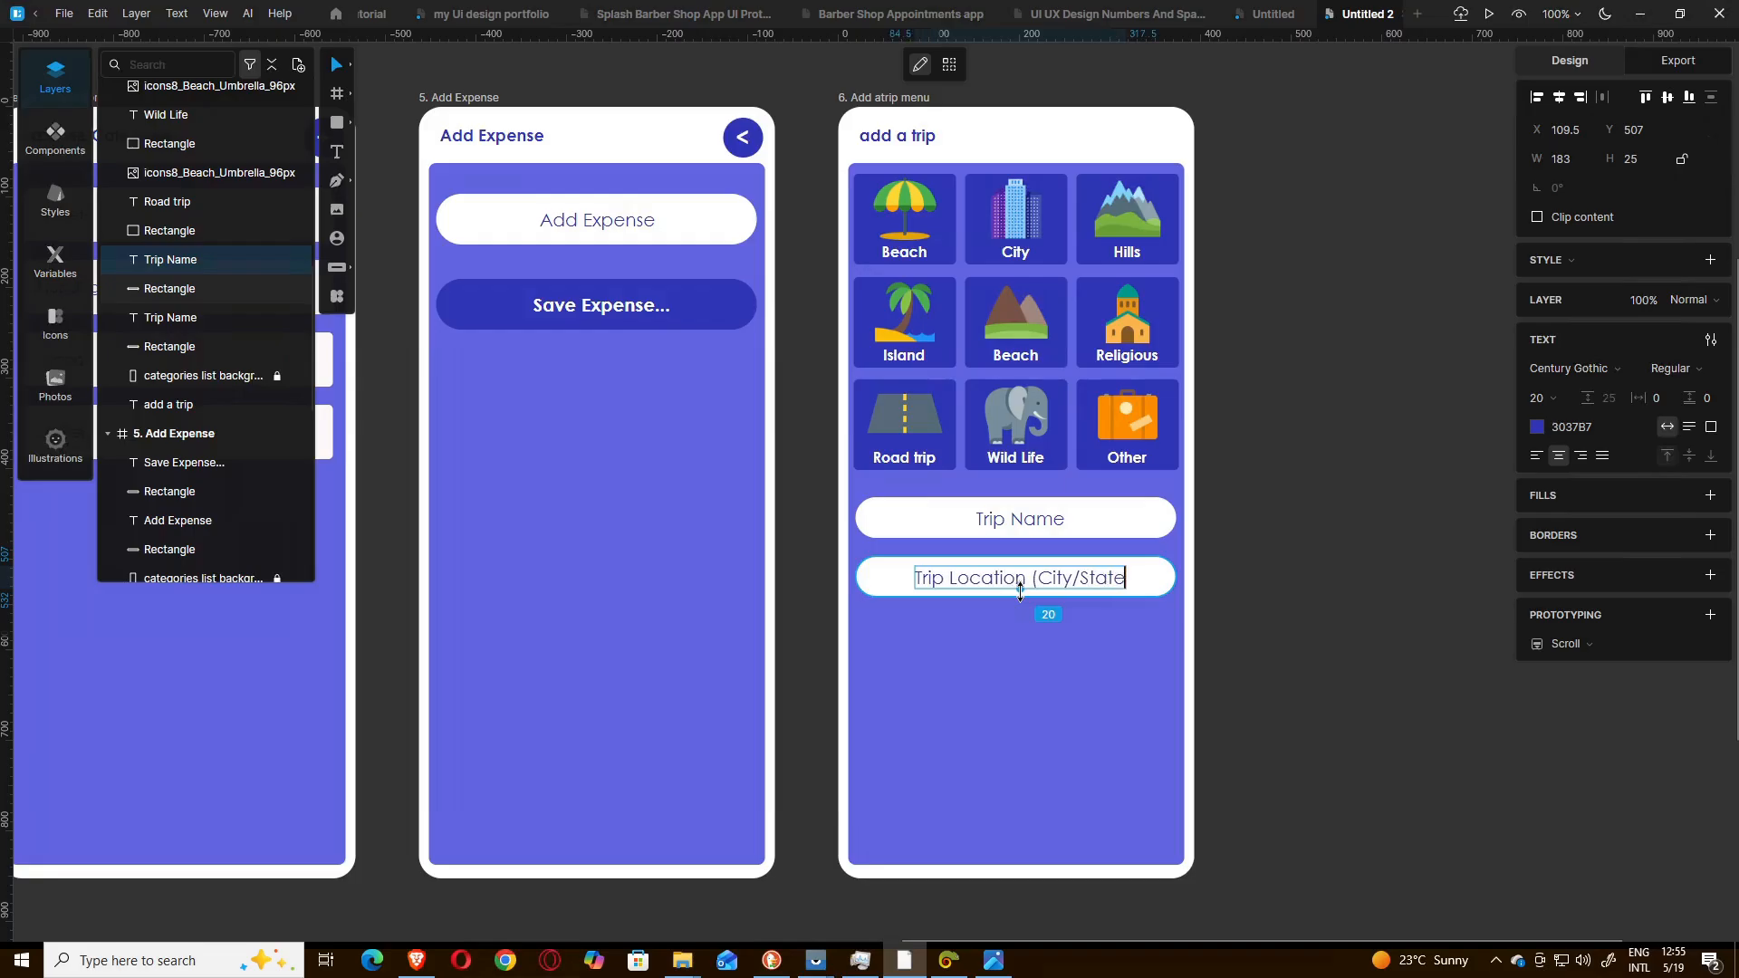
pyautogui.write('/Co')
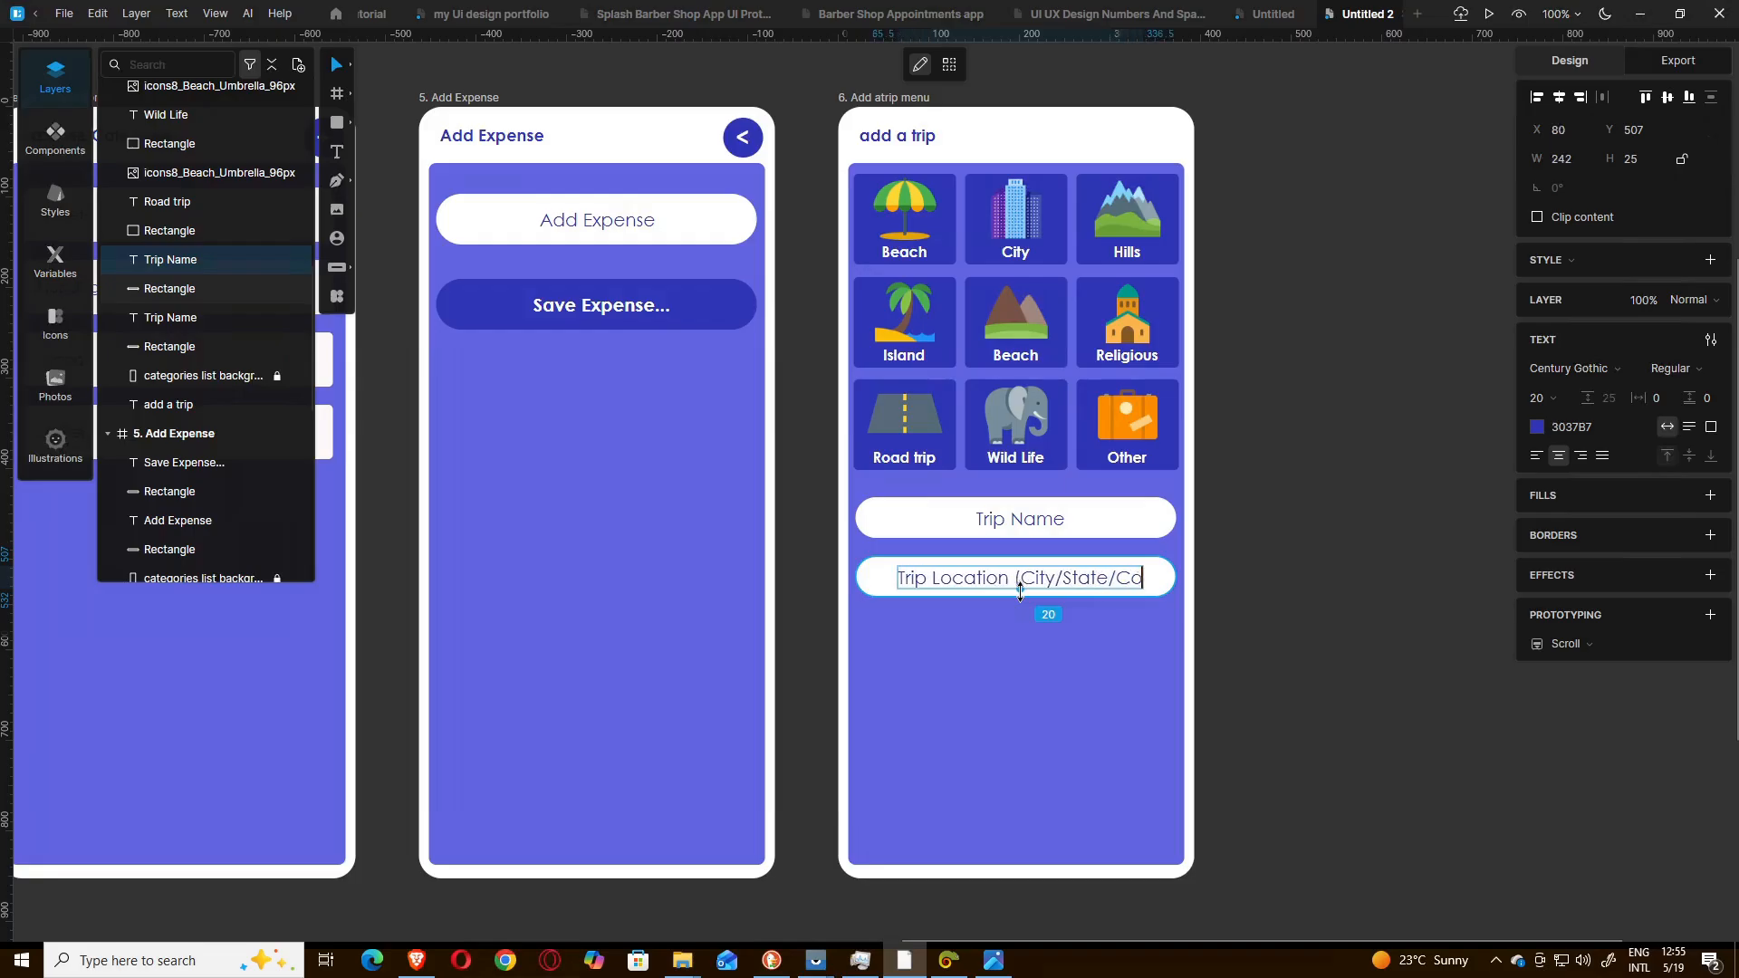
pyautogui.write('untry')
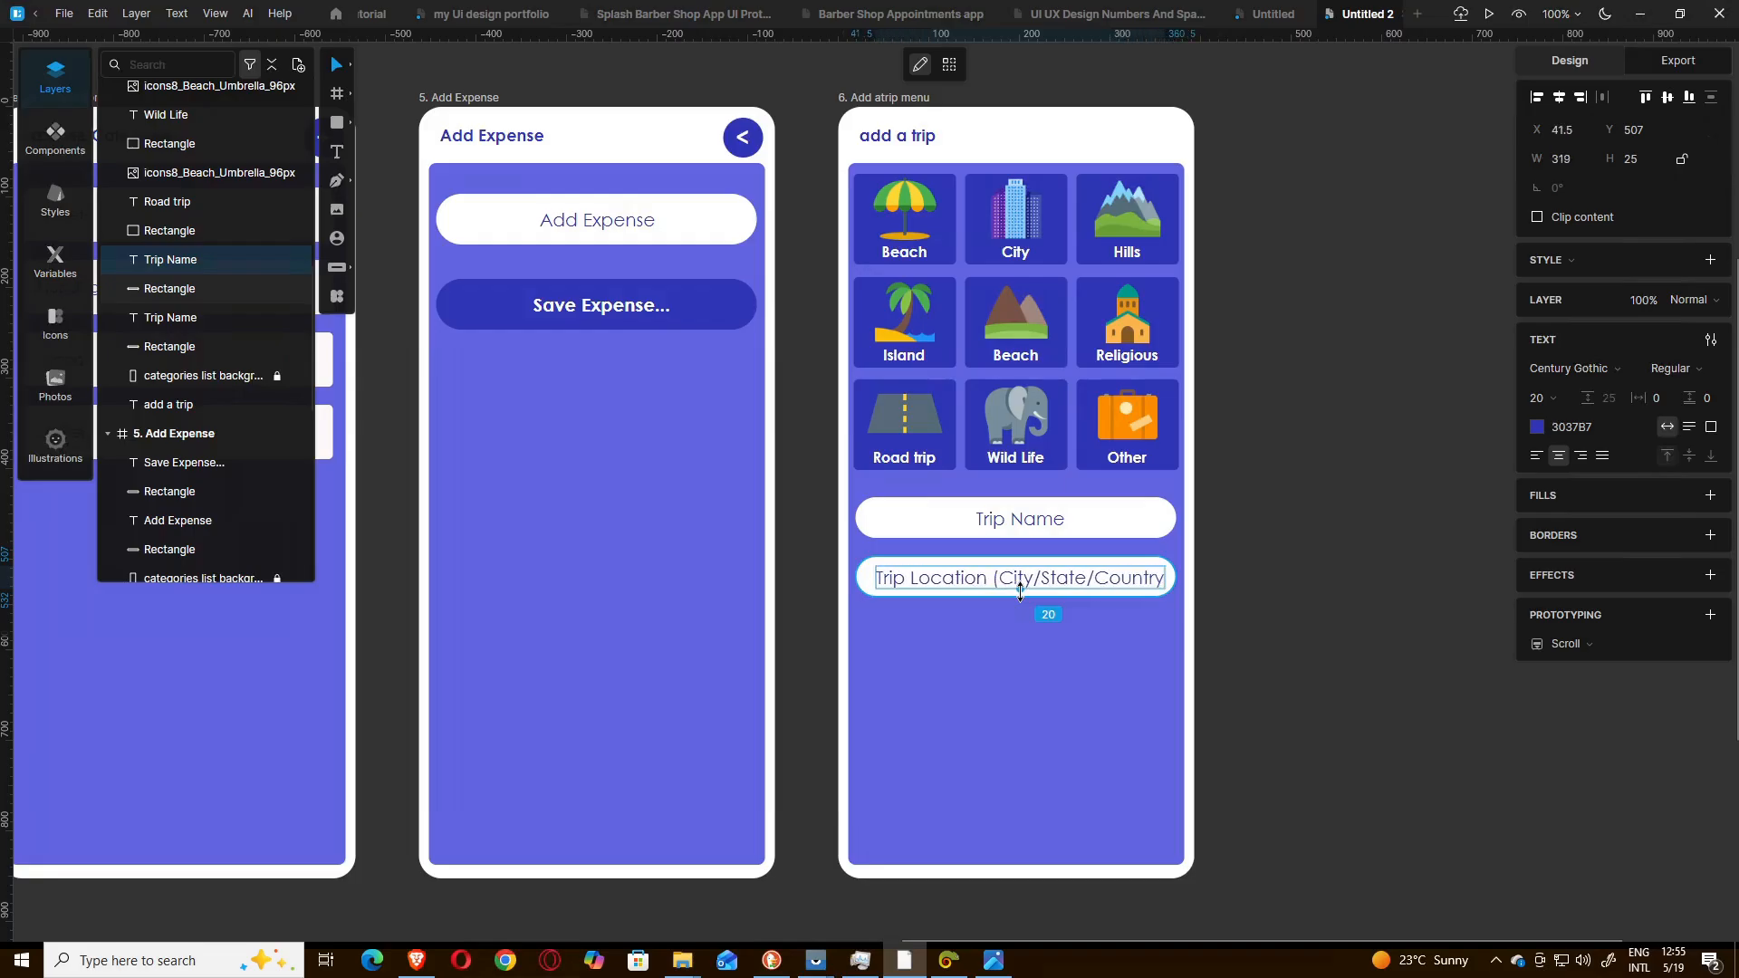
pyautogui.write(')')
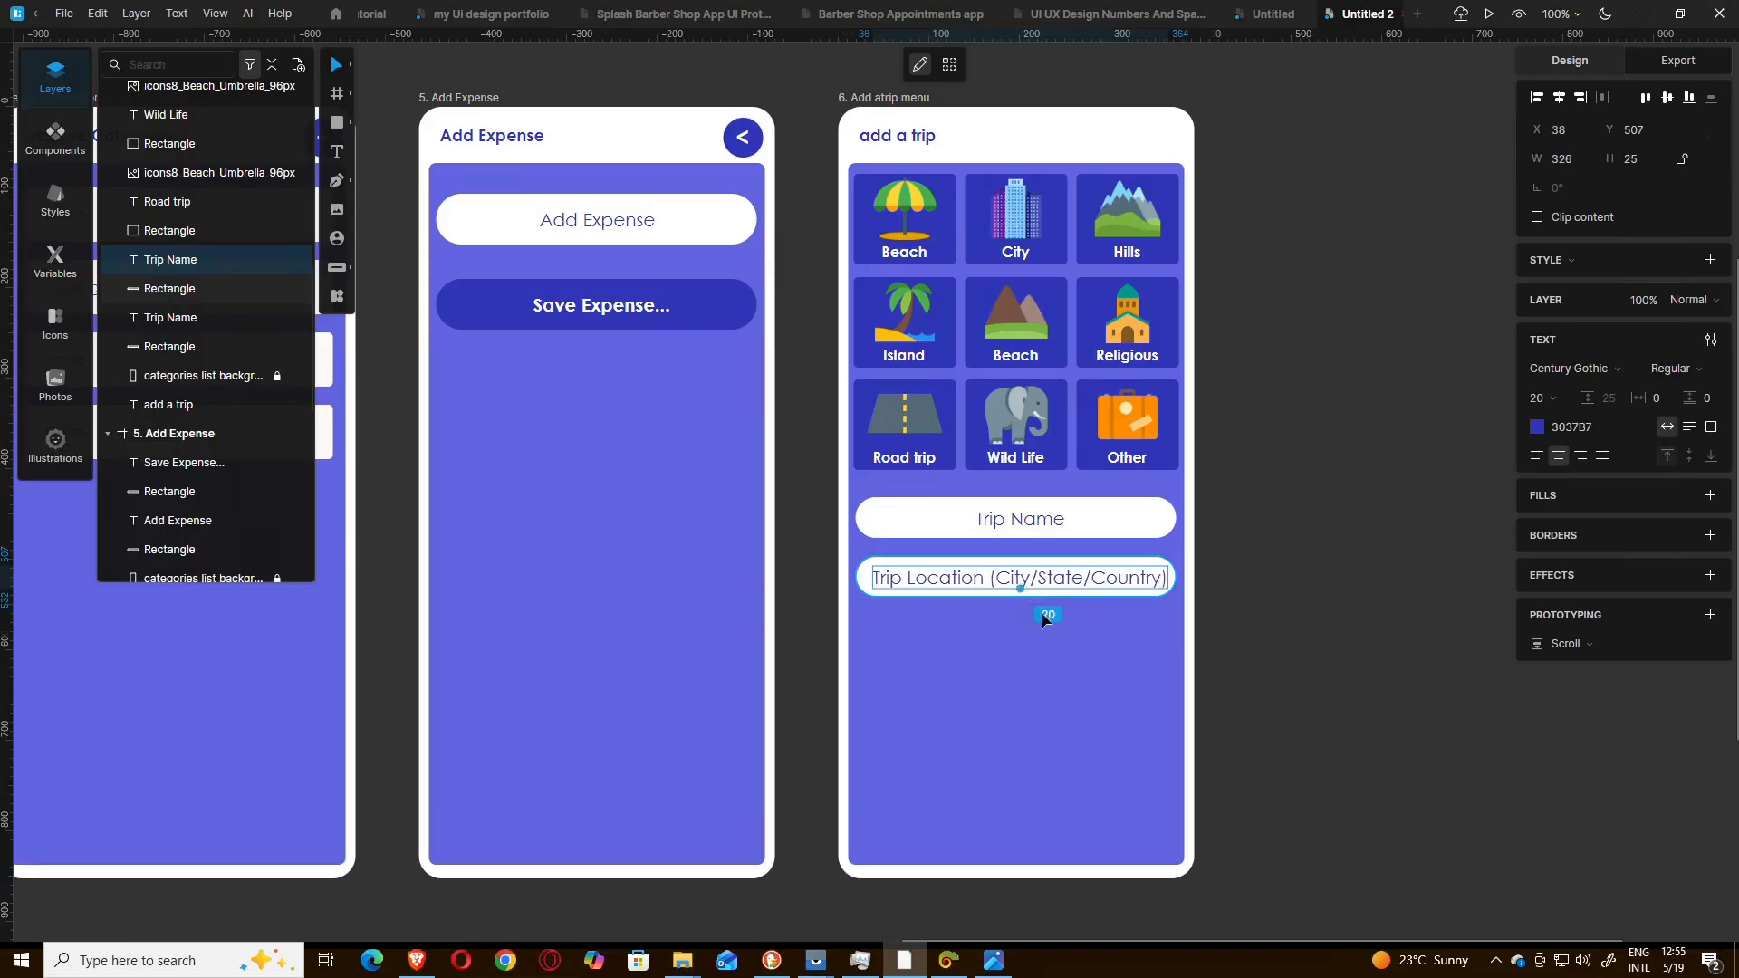
pyautogui.press('Escape')
pyautogui.click(1376, 585)
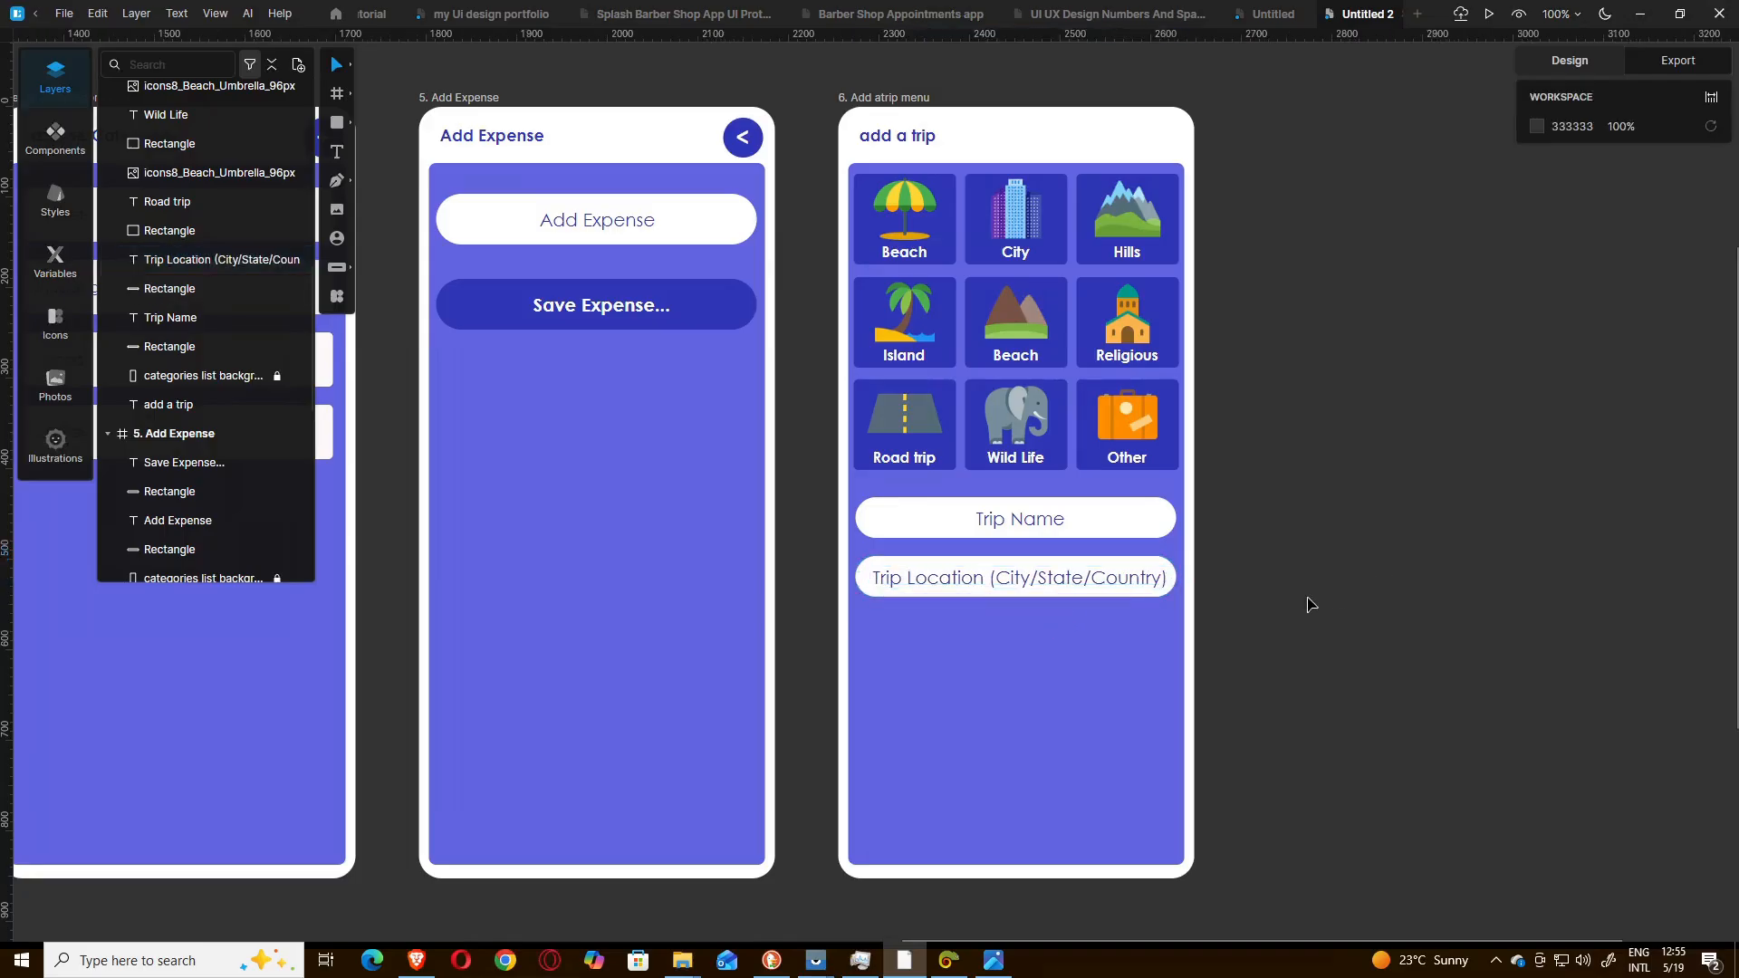
# - Check the mockup's date row, then duplicate the Trip Name field with its text and place the copy below the Trip Location field
pyautogui.click(996, 963)
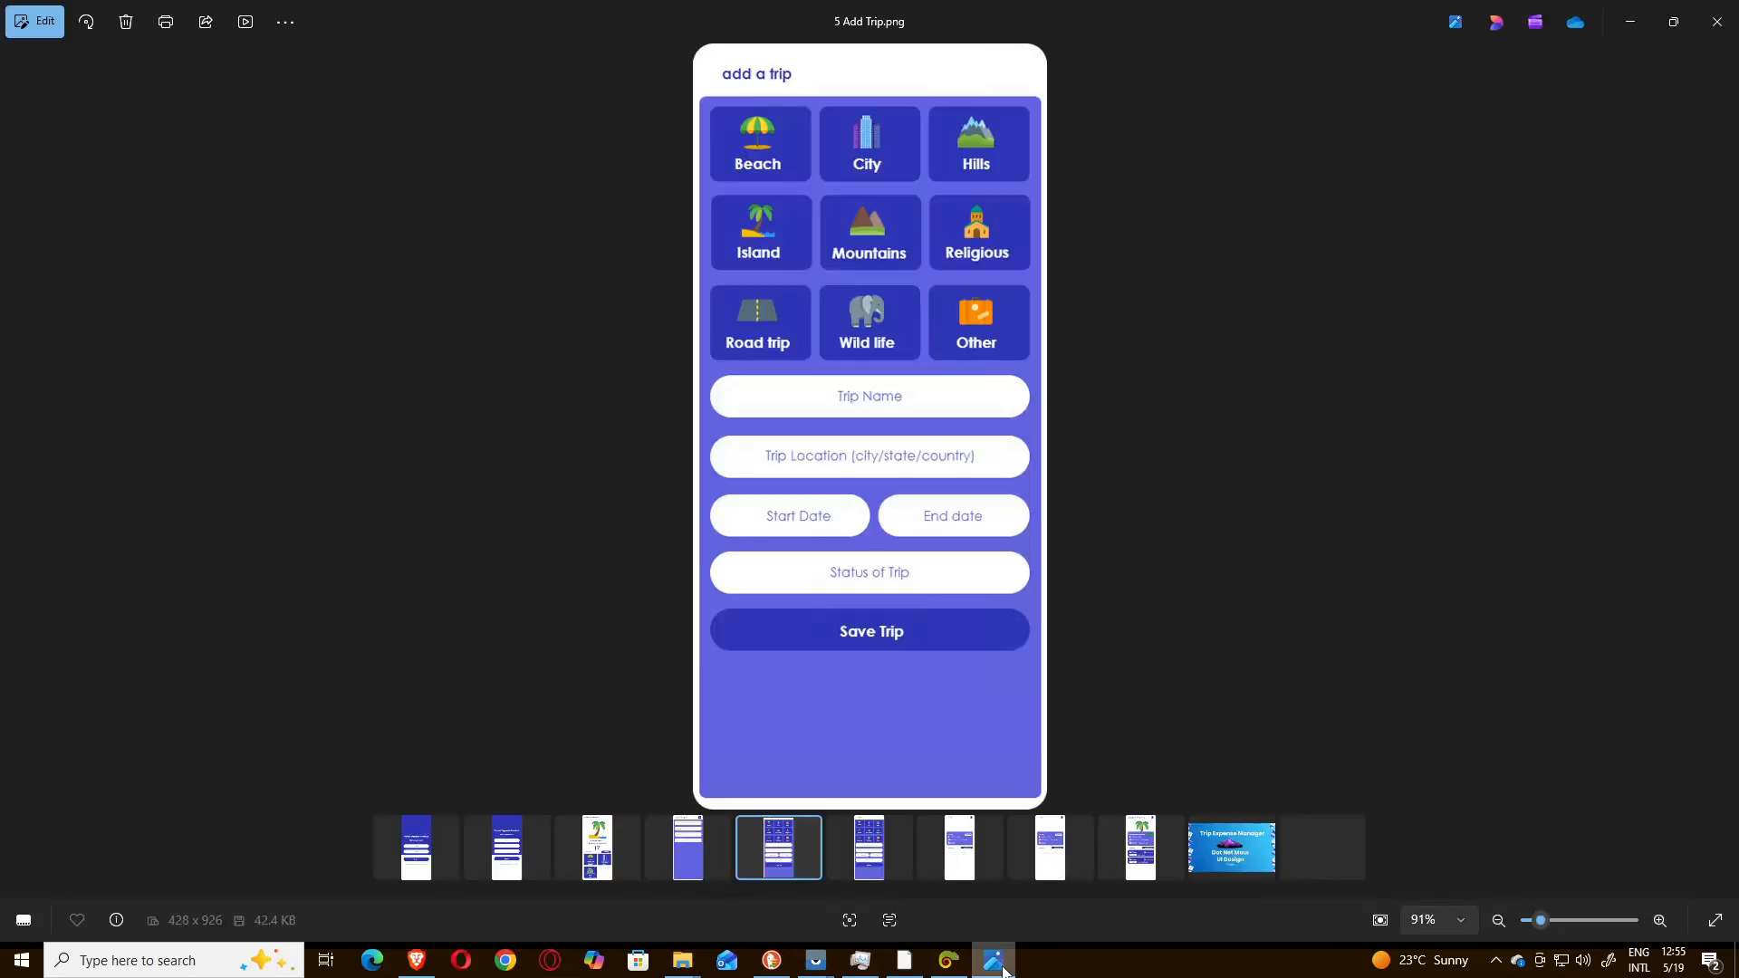
pyautogui.click(996, 963)
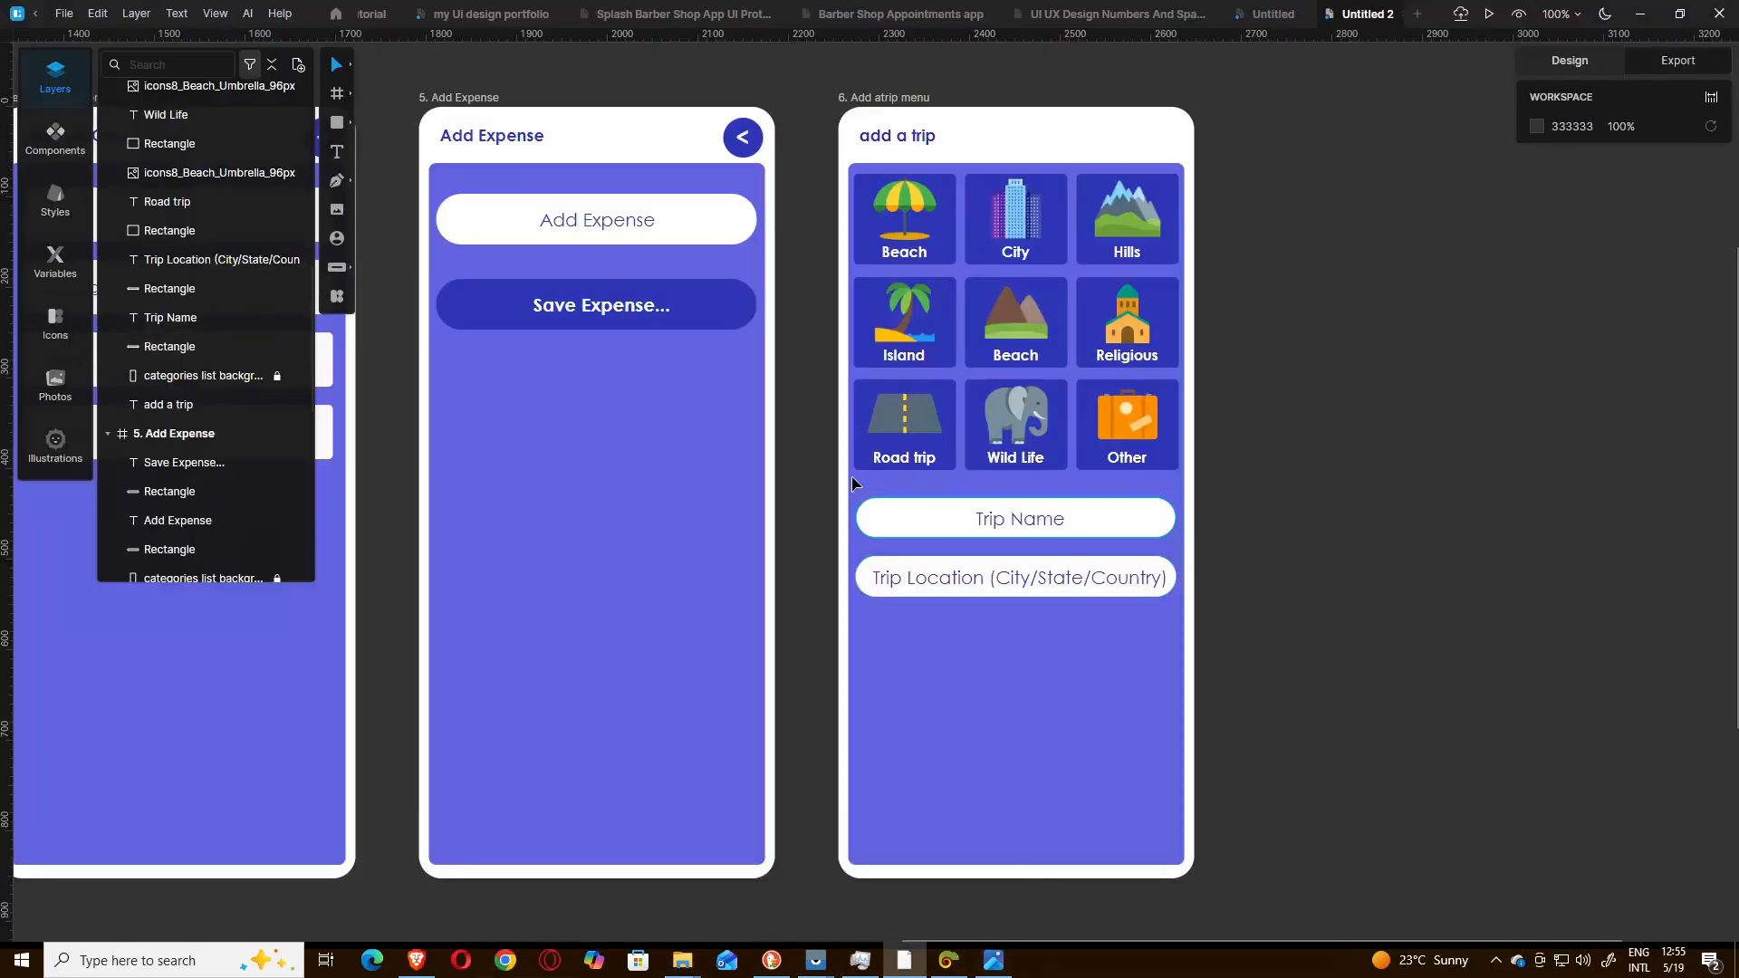
pyautogui.moveTo(863, 485); pyautogui.dragTo(1150, 536)
pyautogui.hotkey('ctrl', 'd')
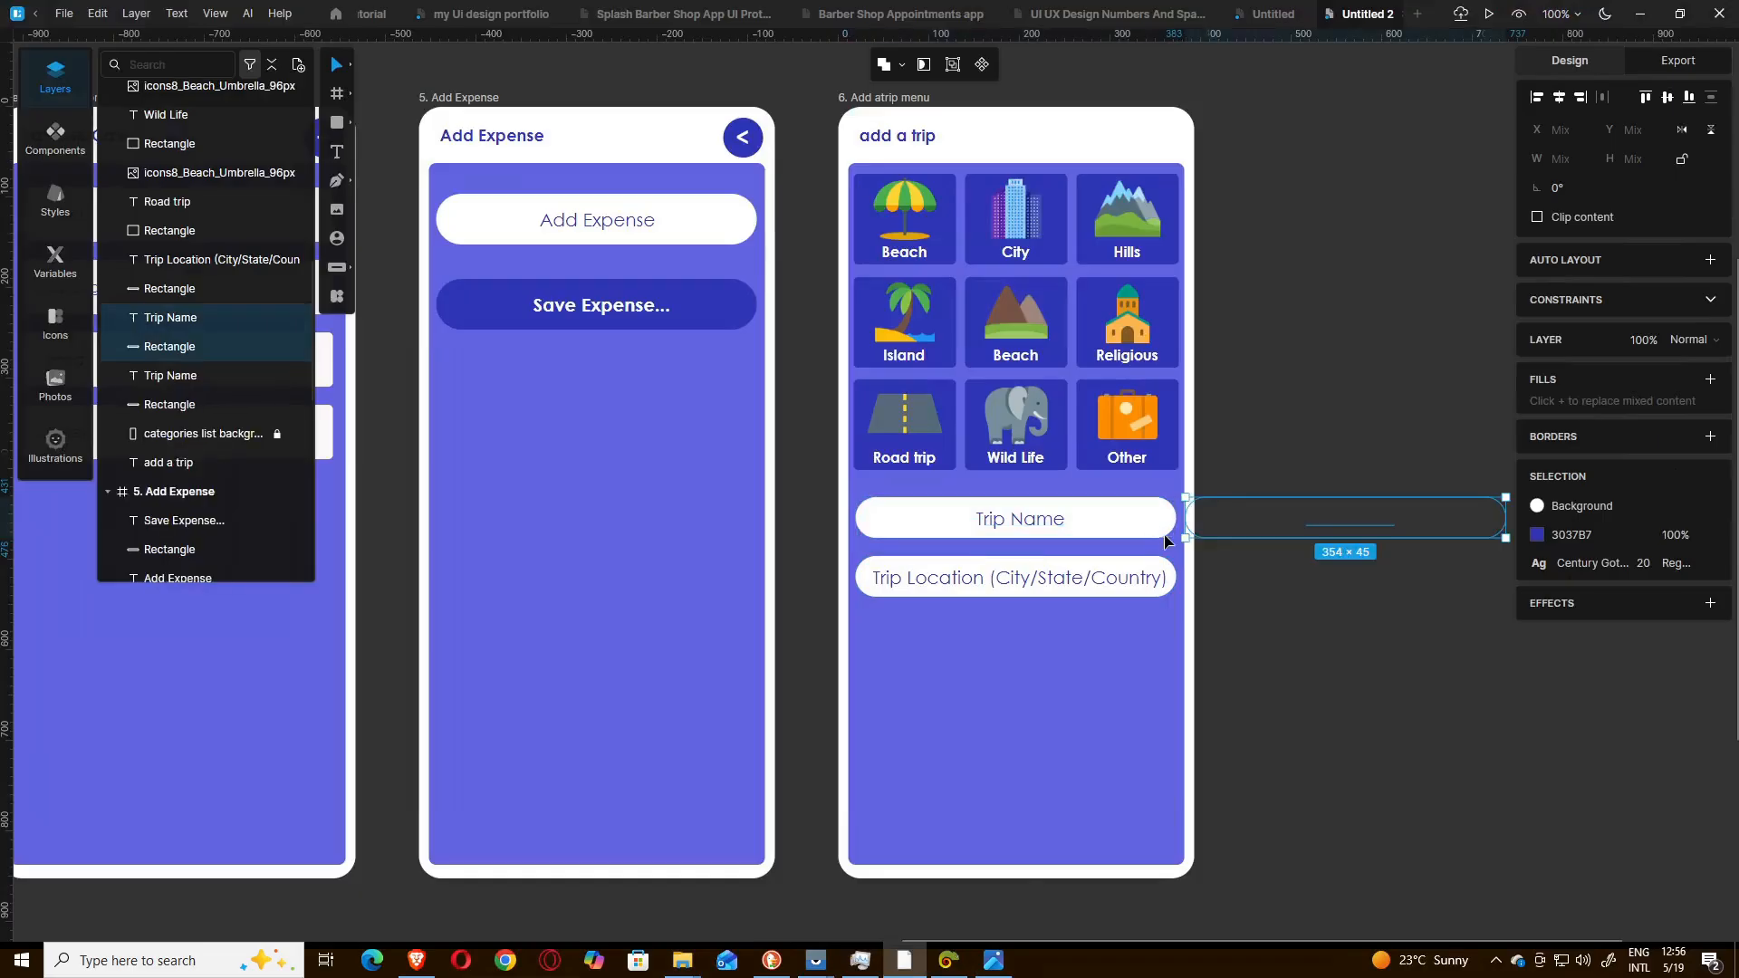
pyautogui.moveTo(1193, 523); pyautogui.dragTo(884, 650)
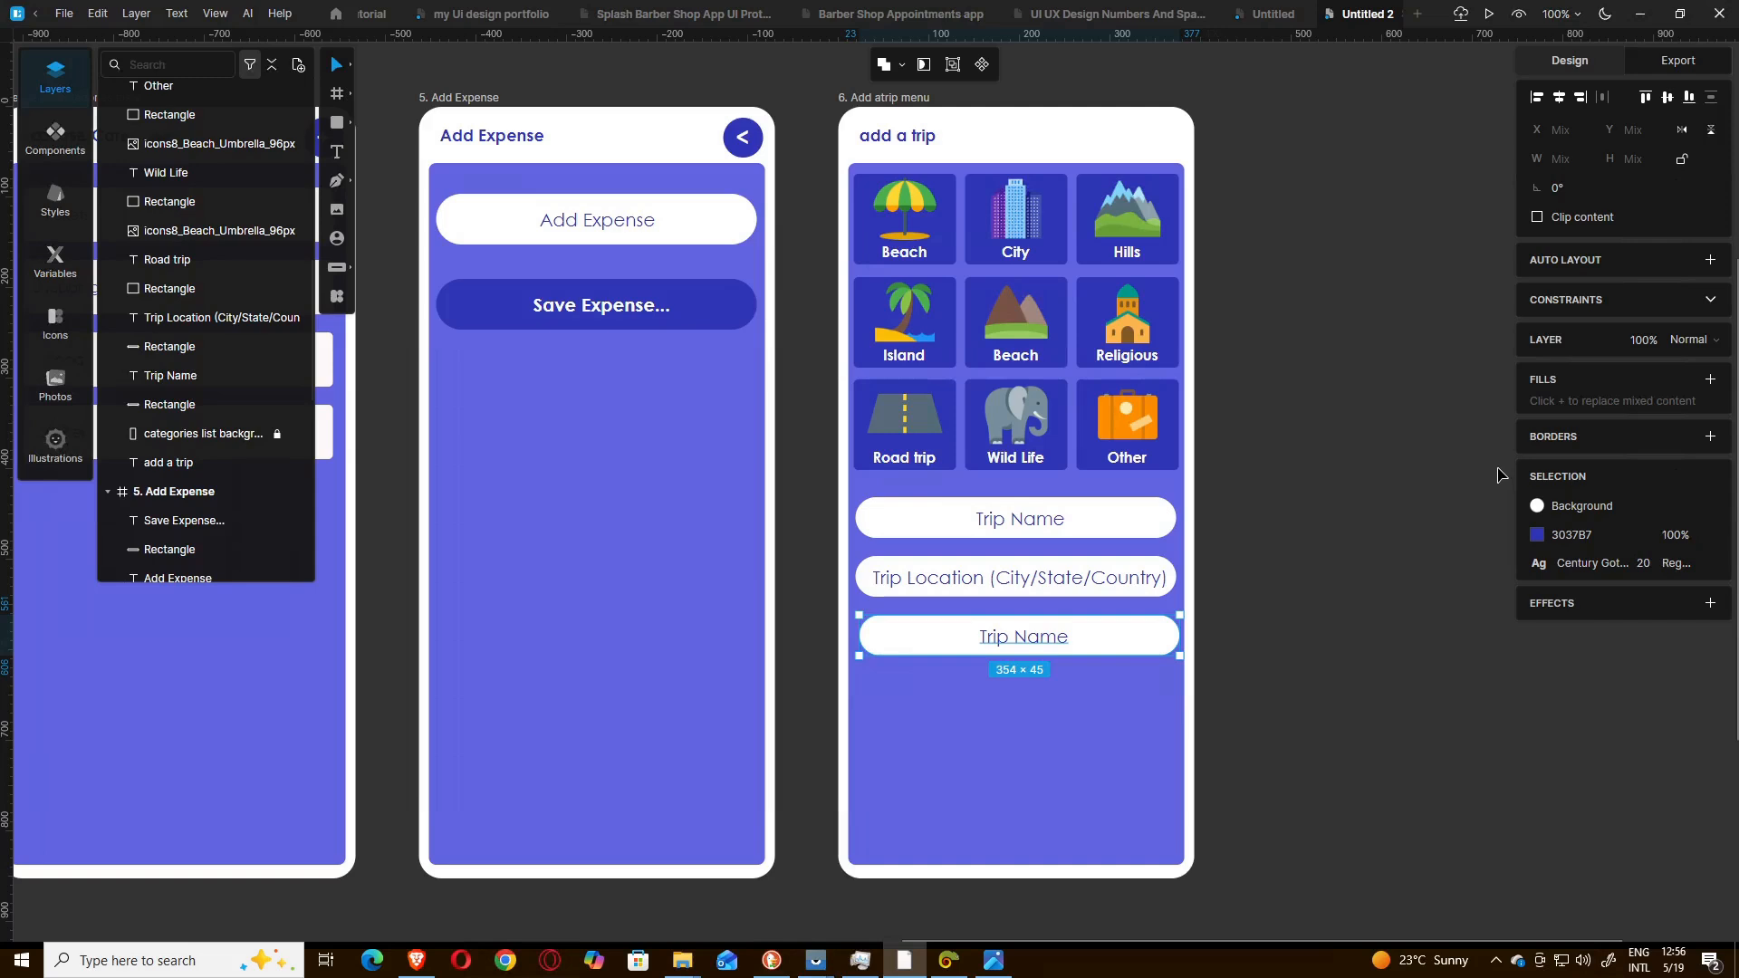
# - Set the width of the third field's white rectangle to 177 and move its text back inside the narrowed shape
pyautogui.click(1304, 647)
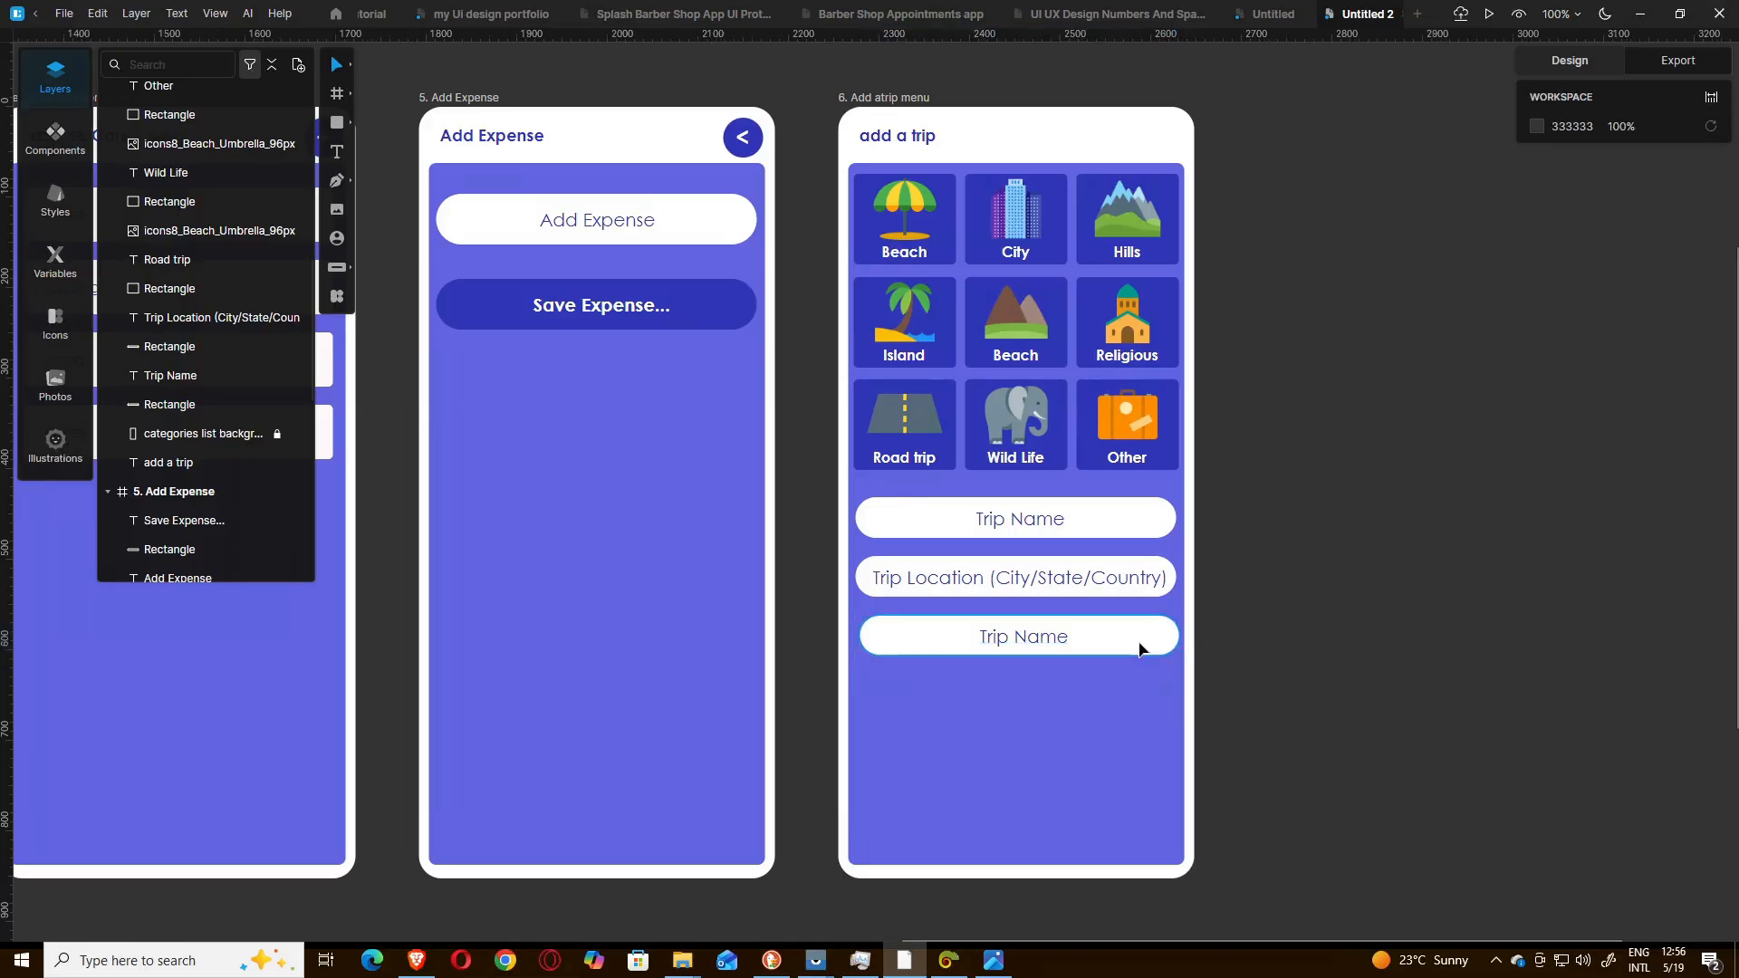
pyautogui.click(1145, 640)
pyautogui.click(1572, 159)
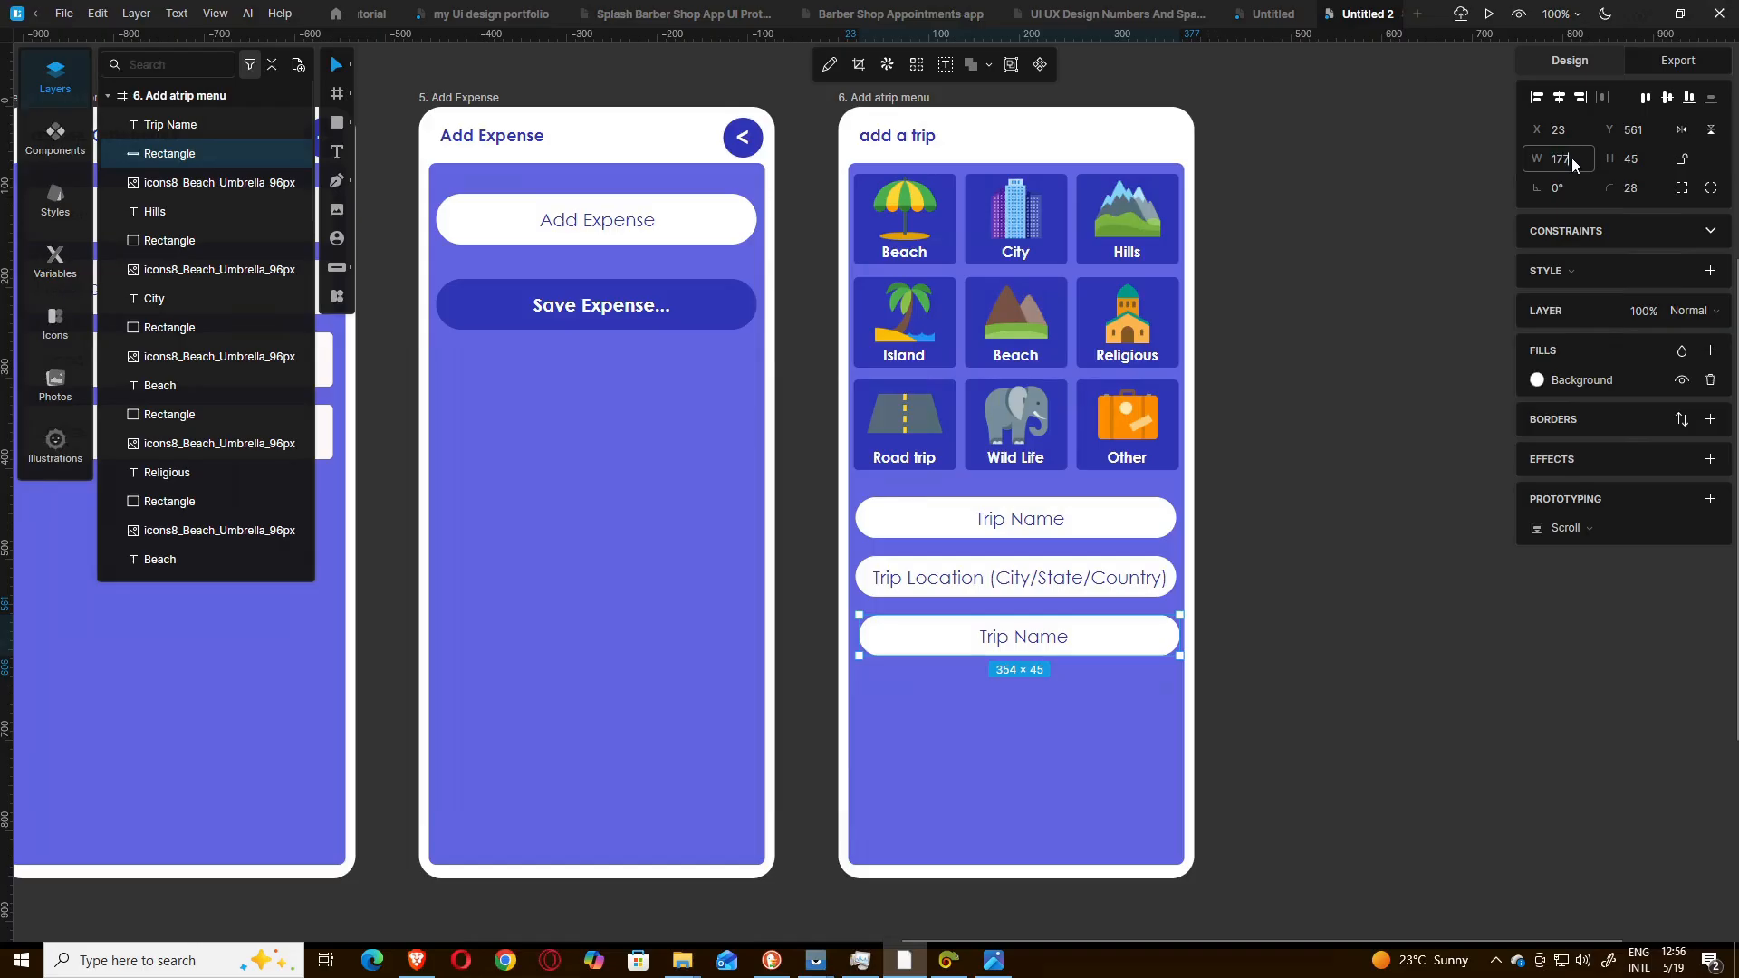
pyautogui.press('Return')
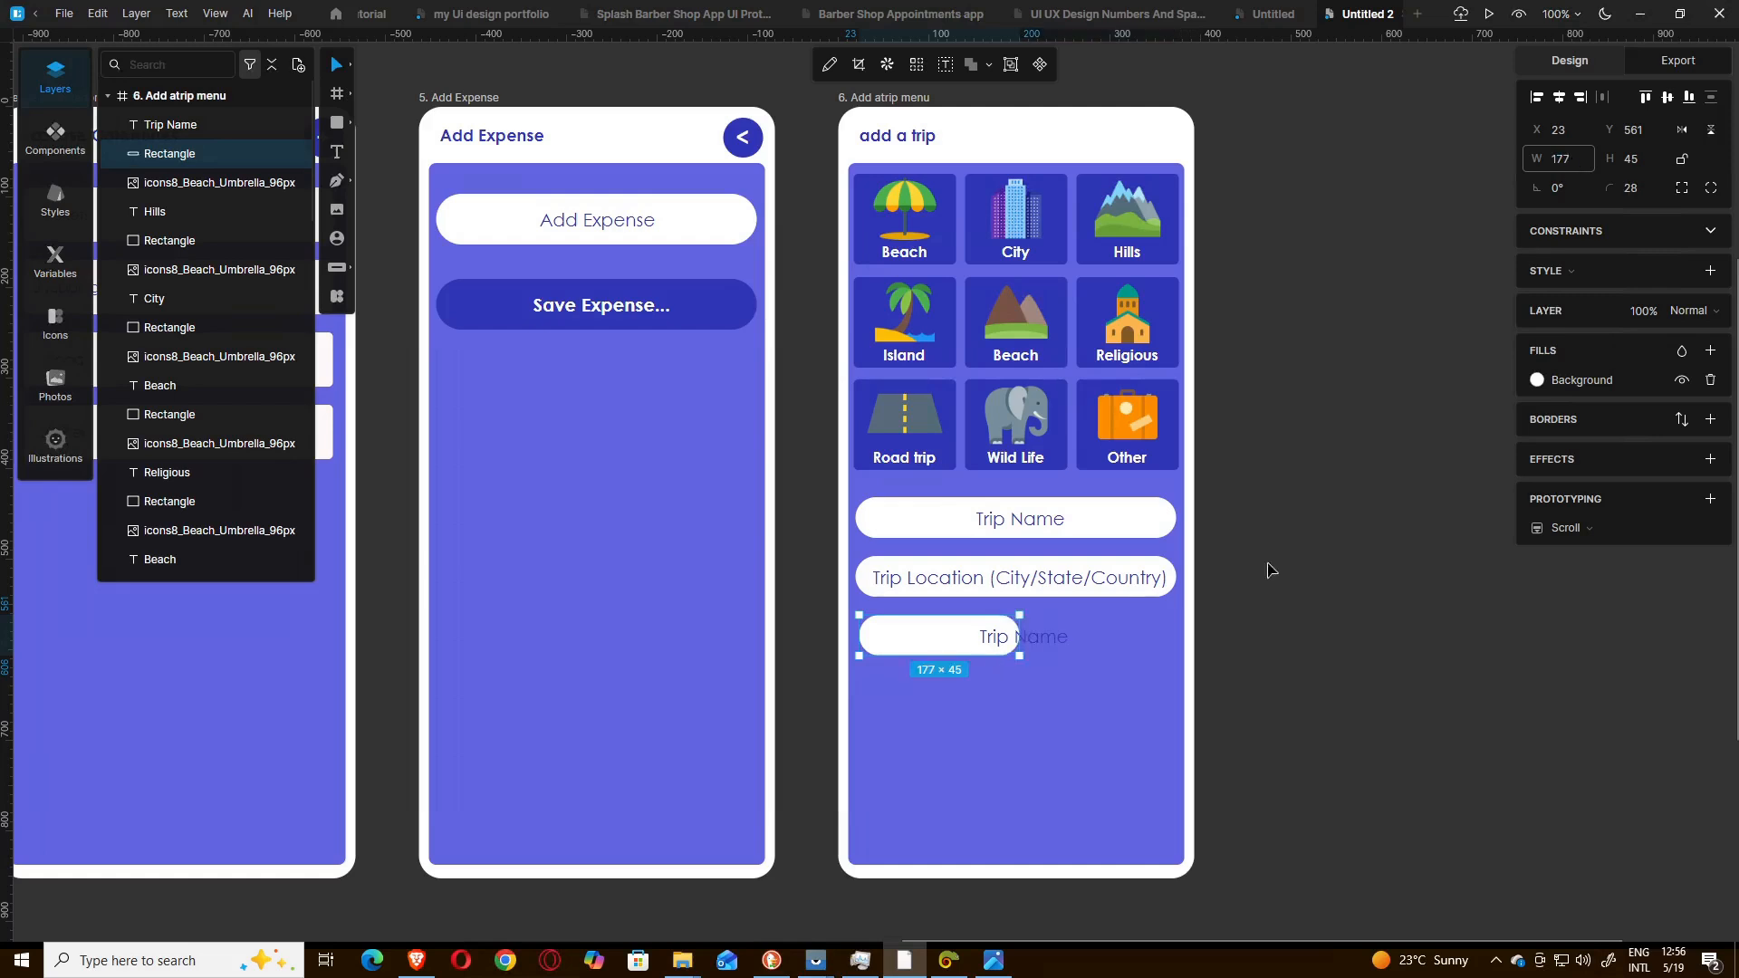
pyautogui.moveTo(1040, 644); pyautogui.dragTo(944, 645)
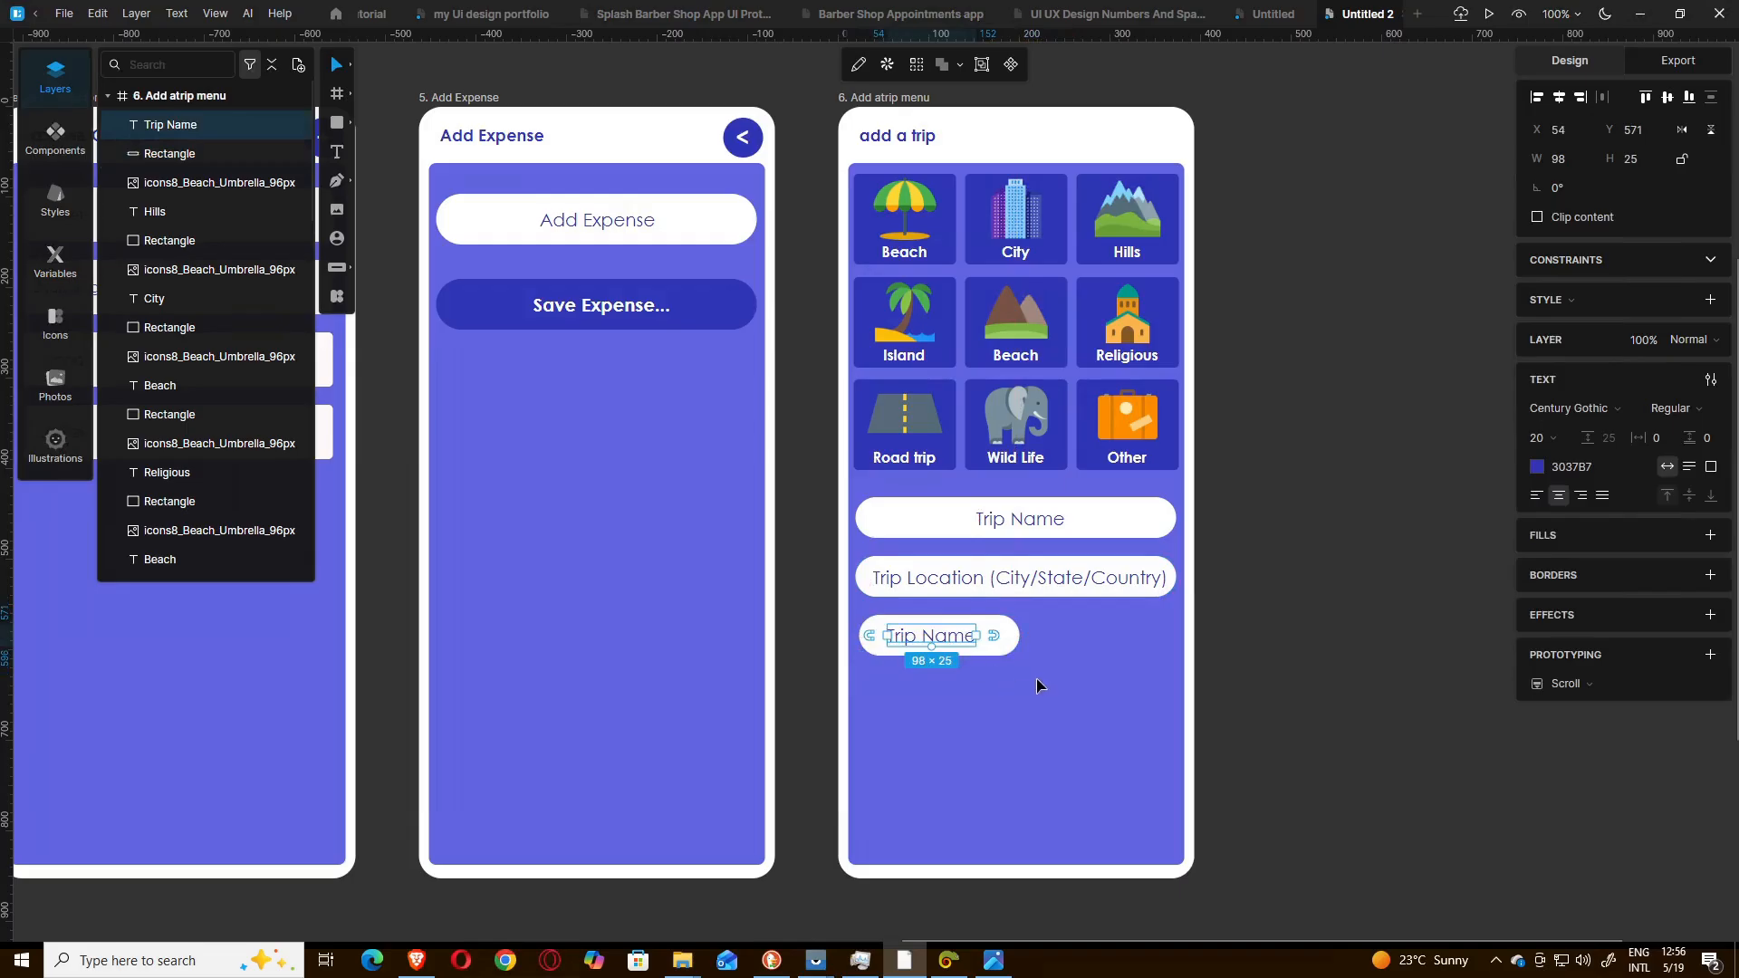
# - Duplicate the narrowed third field with its text and place the copy beside it on the same row
pyautogui.moveTo(1036, 687); pyautogui.dragTo(855, 598)
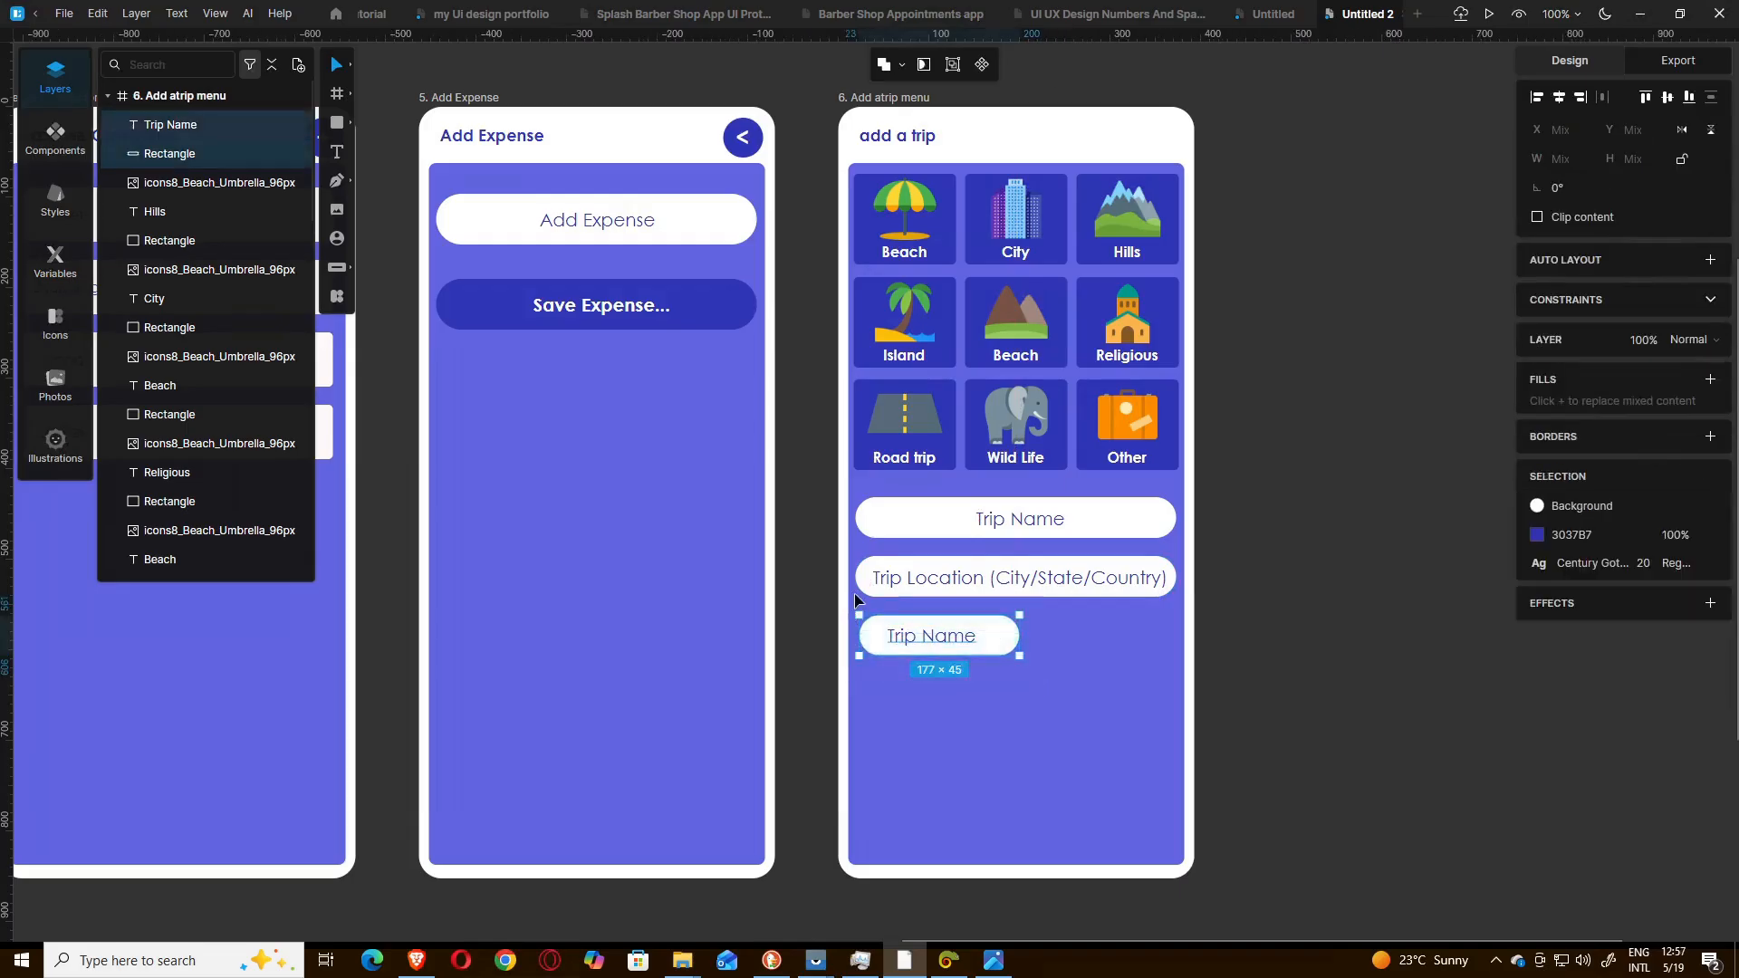
pyautogui.hotkey('ctrl', 'd')
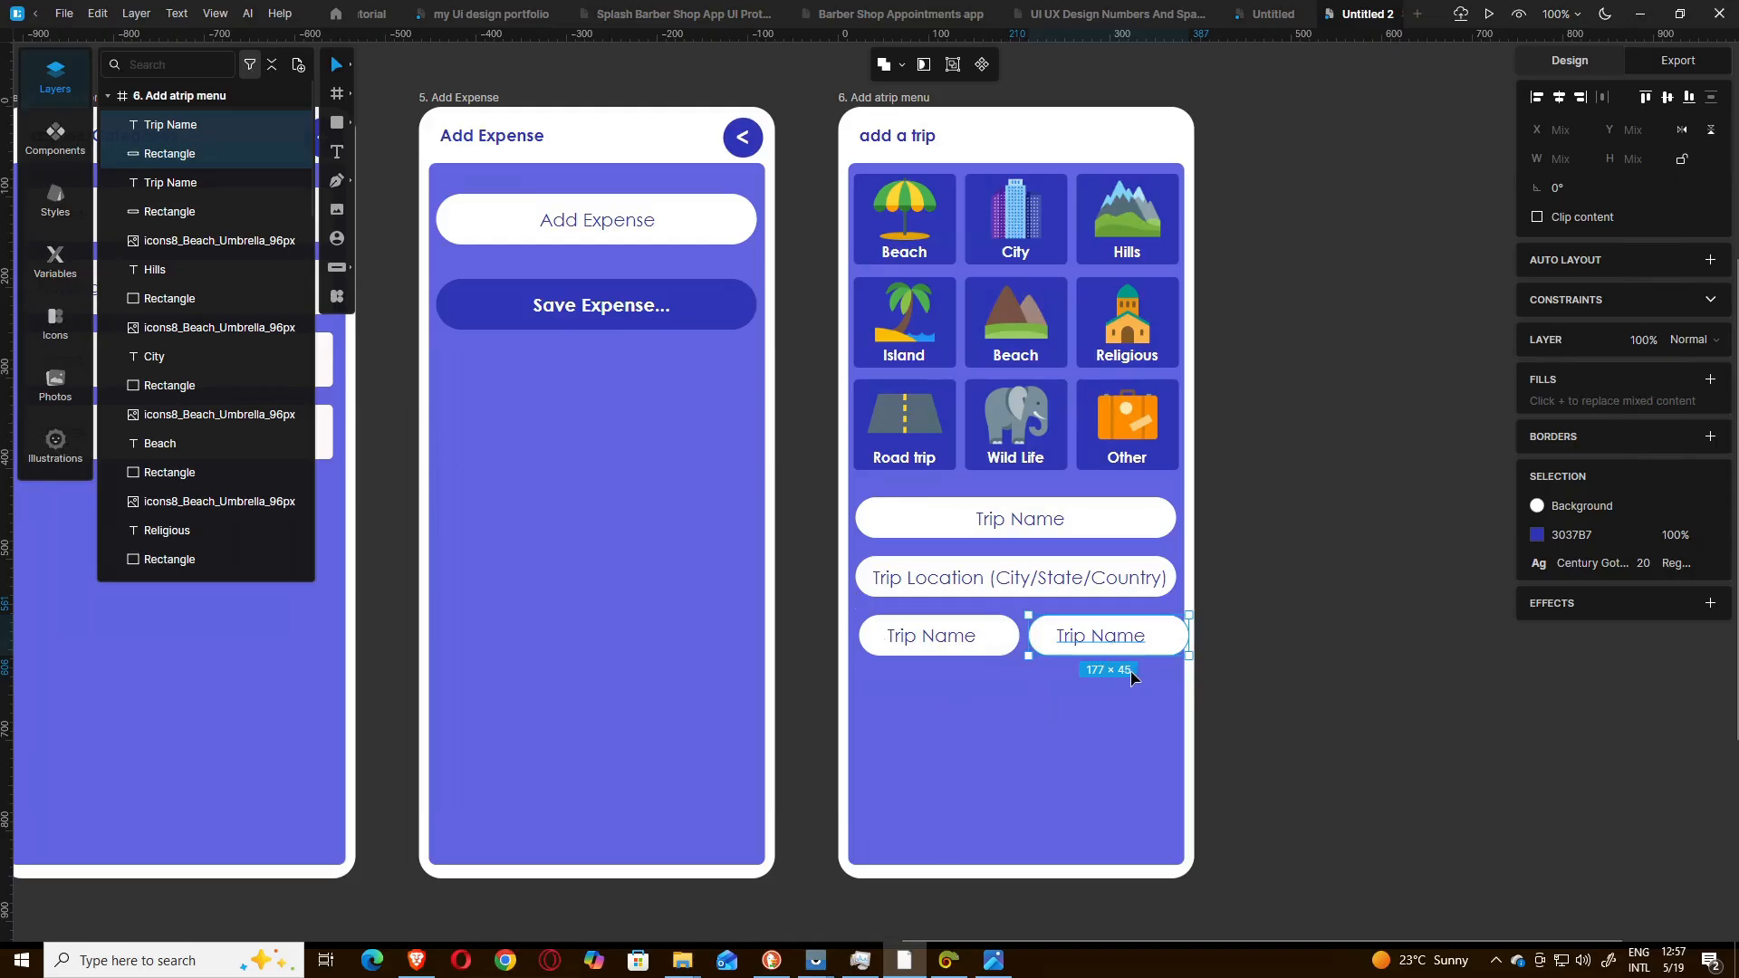
pyautogui.click(1174, 680)
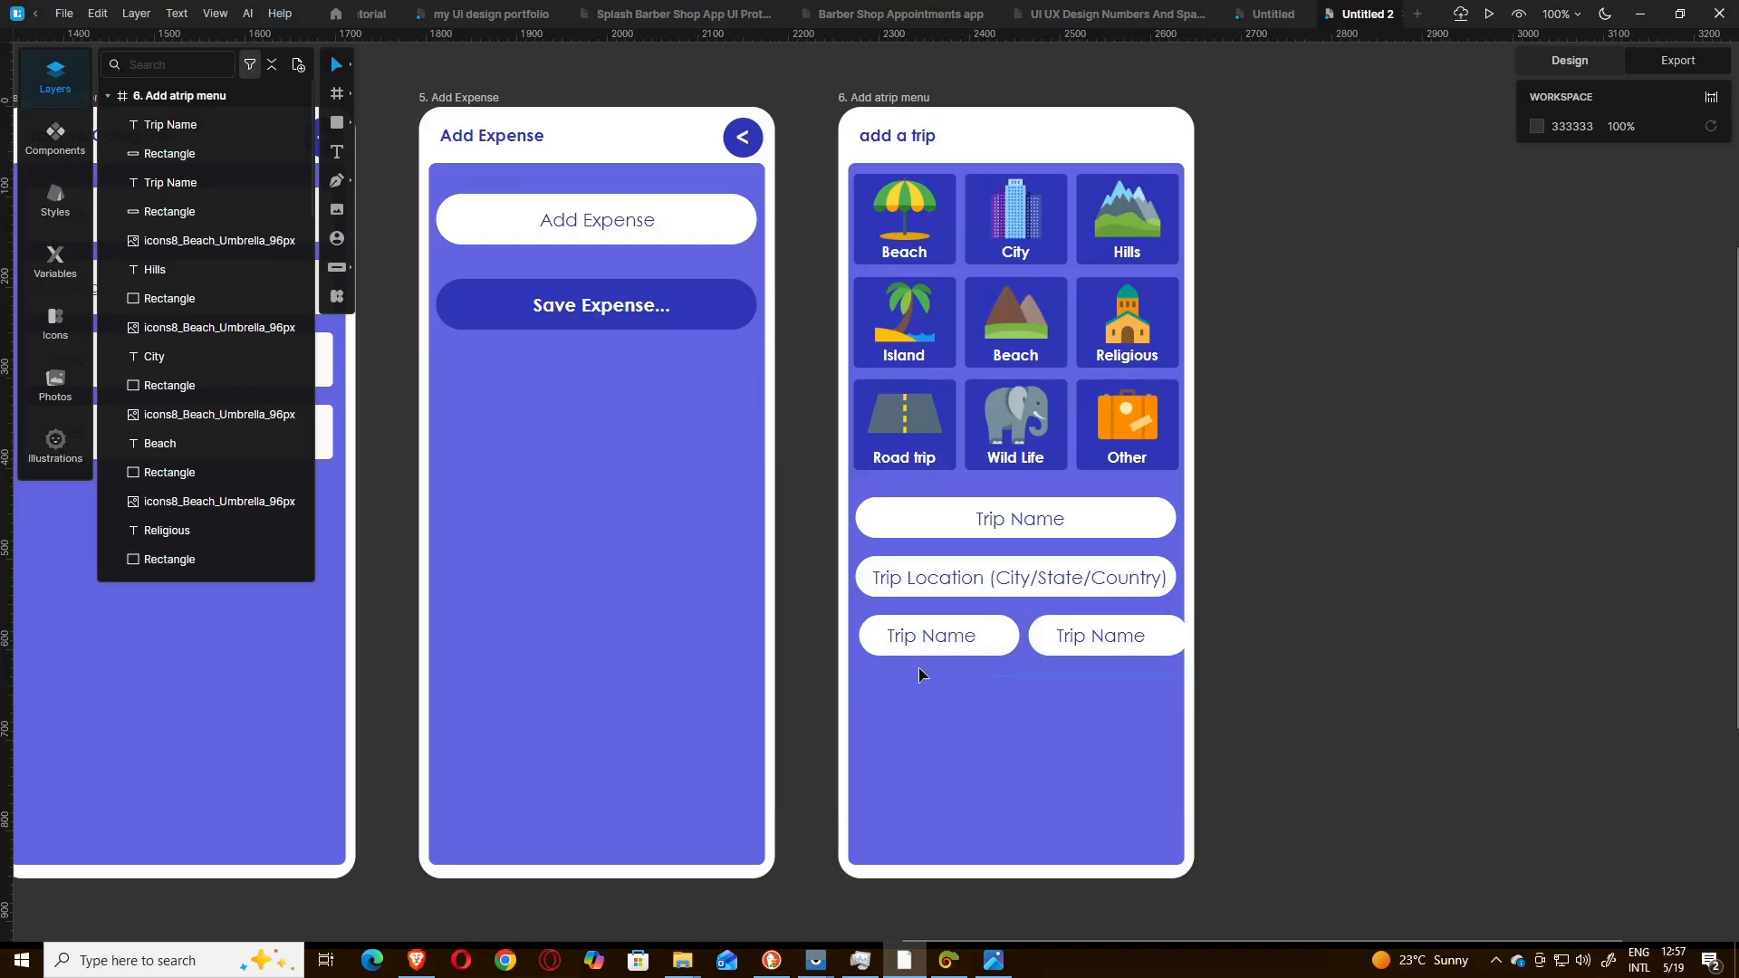
# - Shift both half-width fields together 8 px to the left so they fit inside the purple background
pyautogui.moveTo(892, 617); pyautogui.dragTo(892, 607)
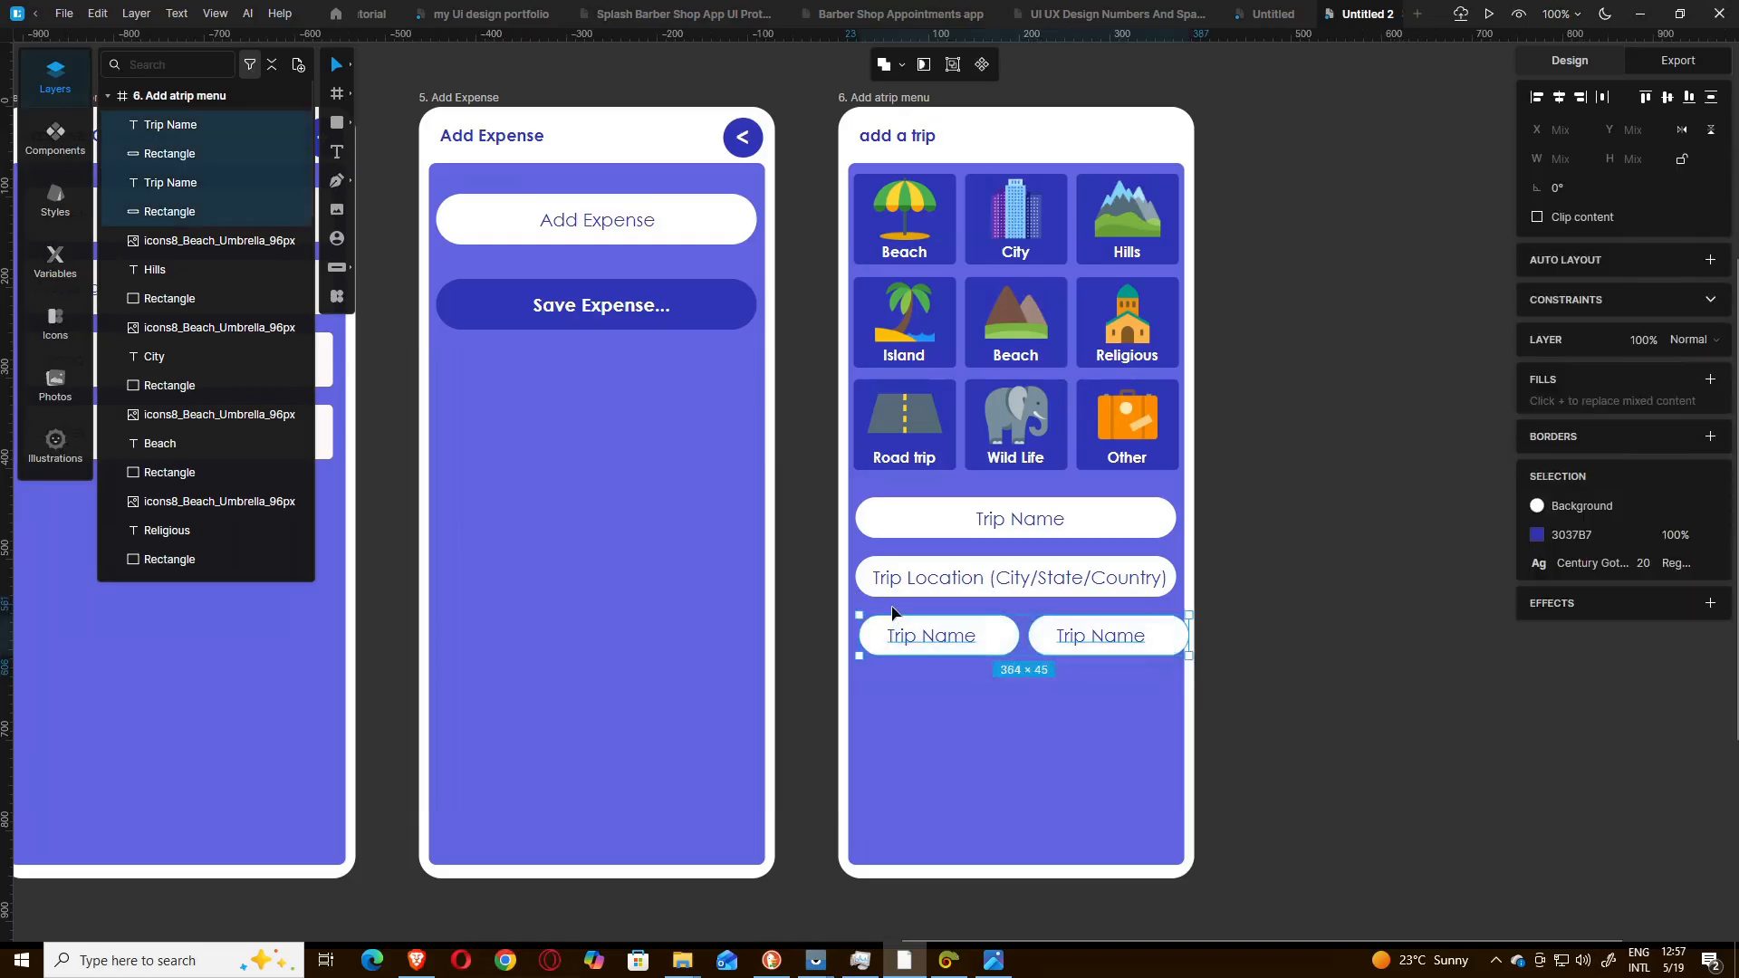
pyautogui.press('Left')
pyautogui.press('Left')
pyautogui.press('Left')
pyautogui.press('Left')
pyautogui.press('Left')
pyautogui.press('Left')
pyautogui.press('Left')
pyautogui.press('Left')
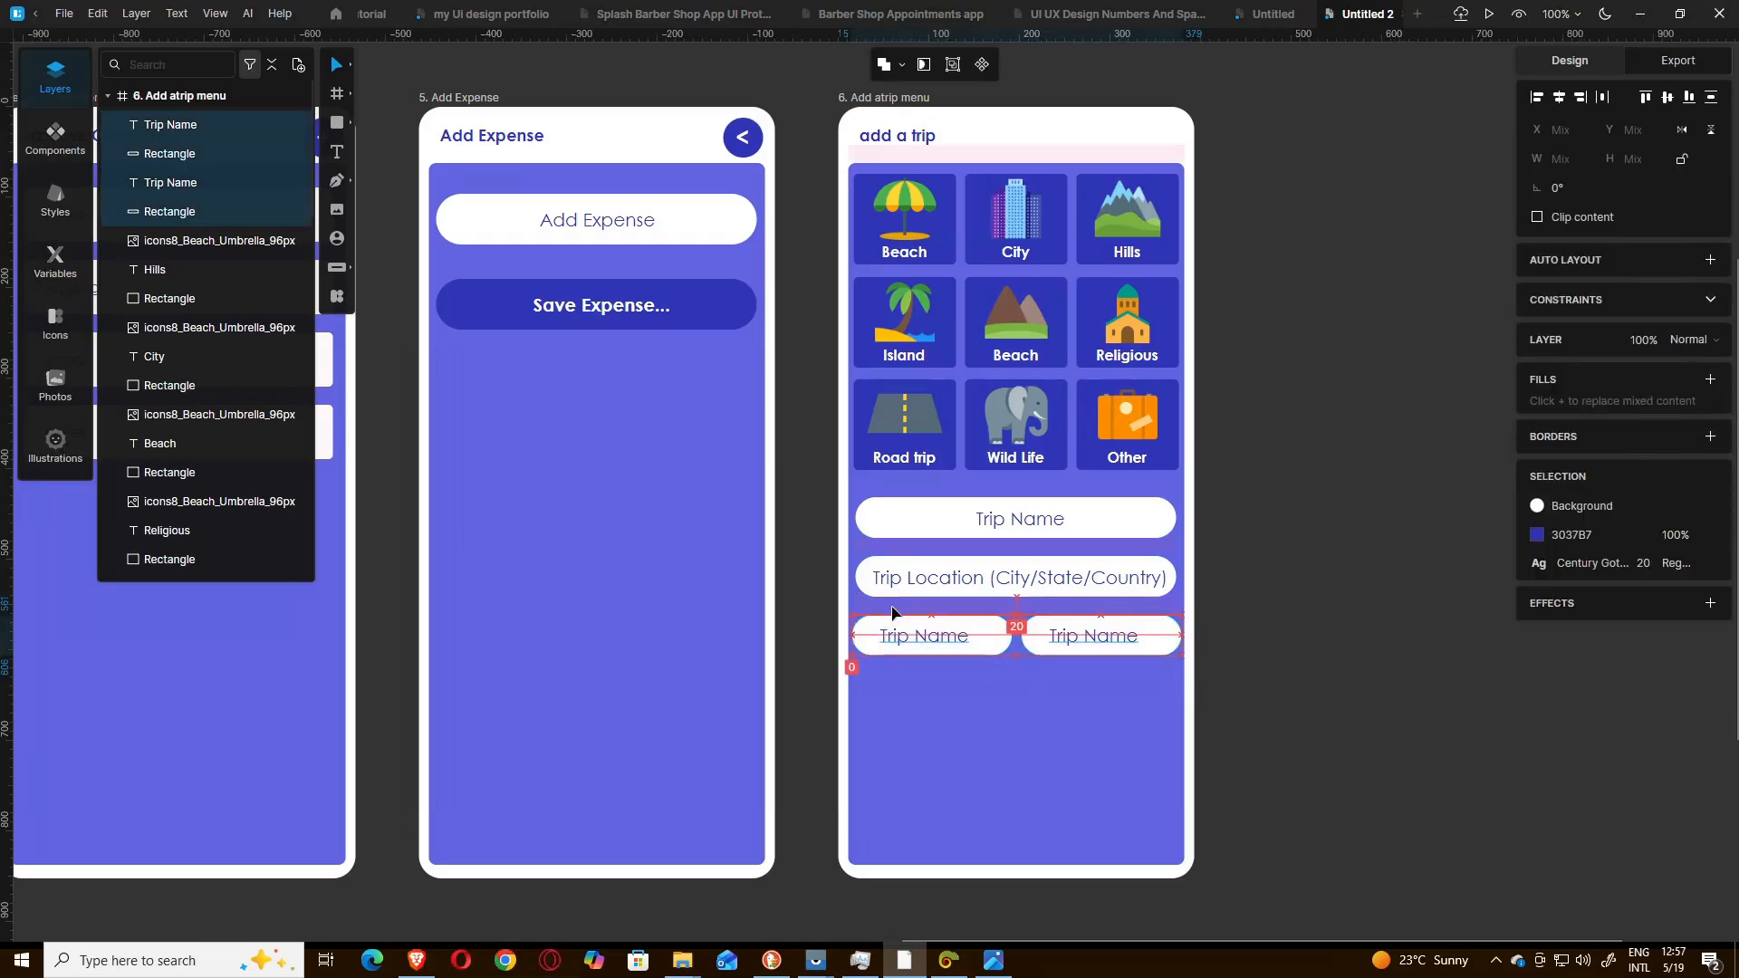
pyautogui.click(1015, 721)
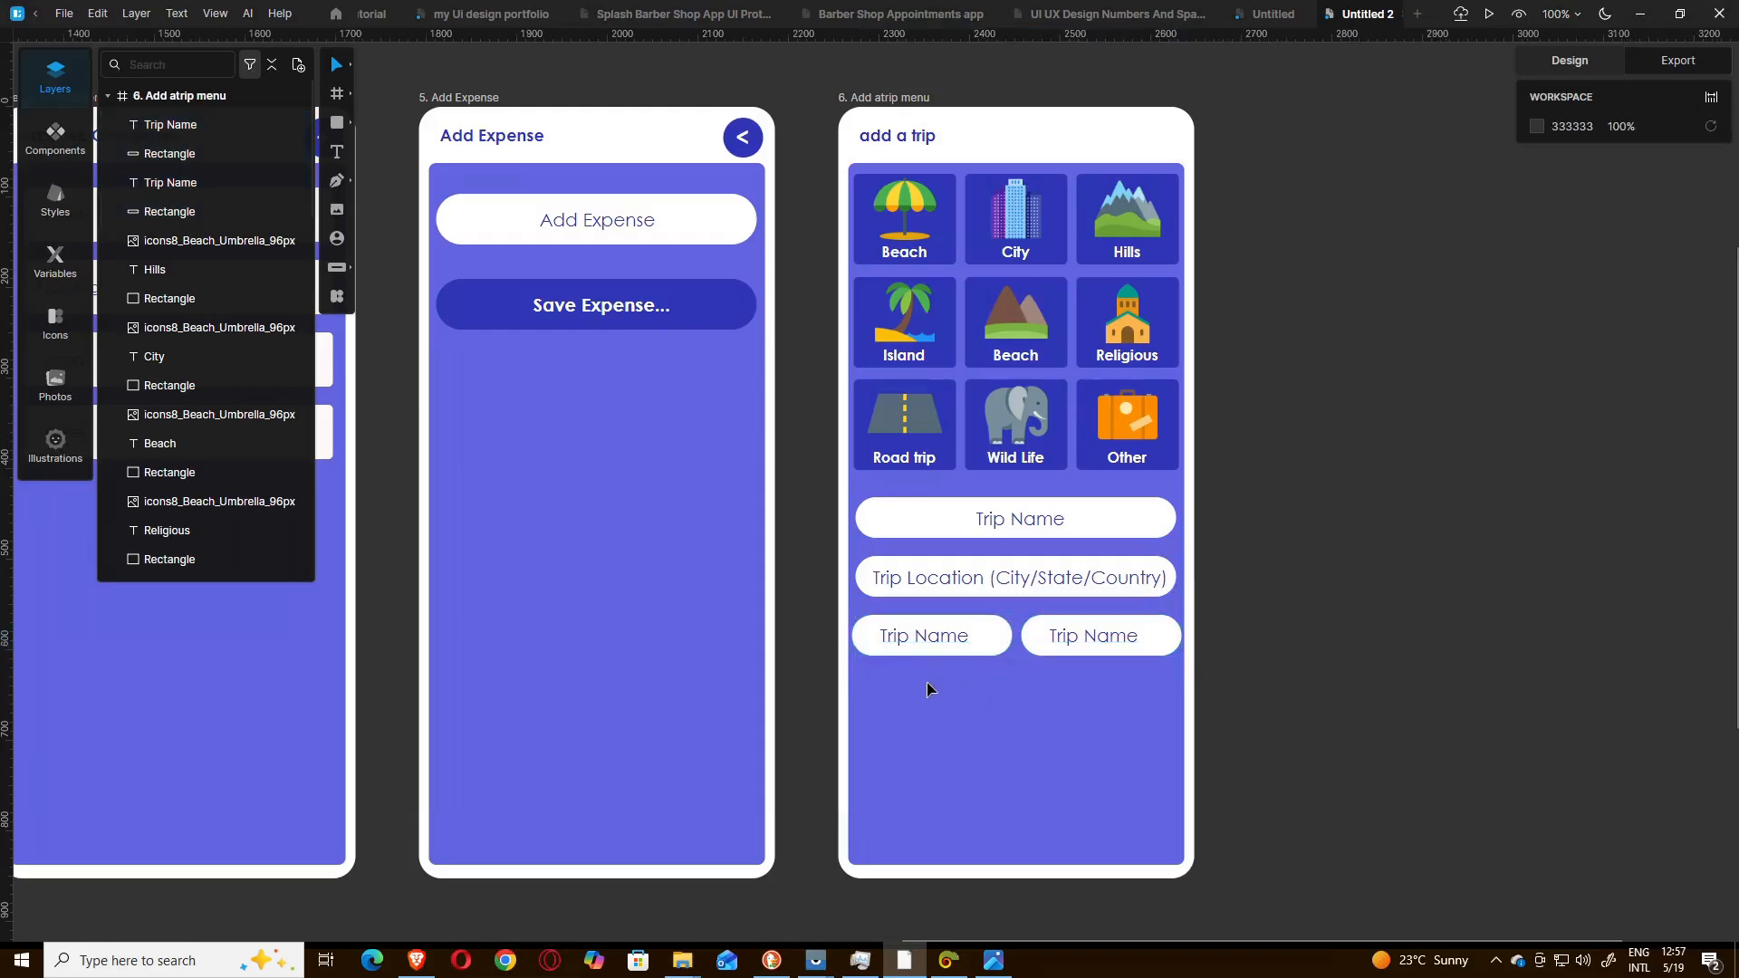
# - Nudge the first half-width field 3 px right and the second slightly left, matching the edges of the full-width fields above
pyautogui.moveTo(992, 686); pyautogui.dragTo(875, 623)
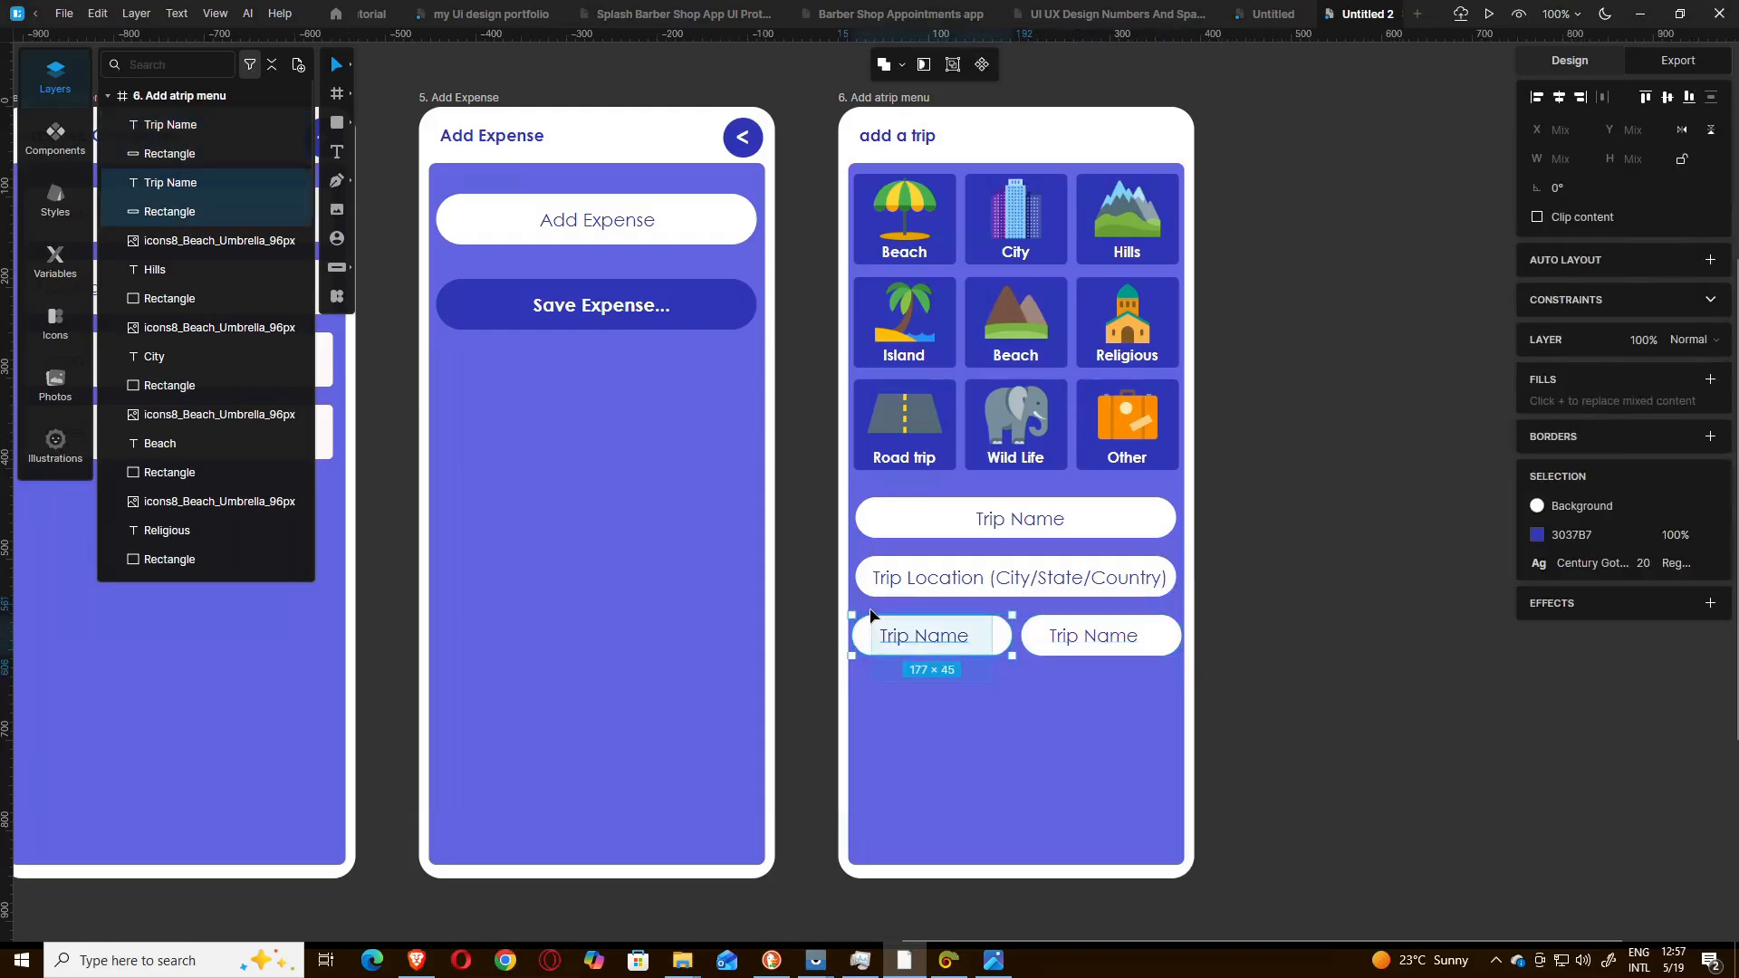
pyautogui.press('Right')
pyautogui.press('Right')
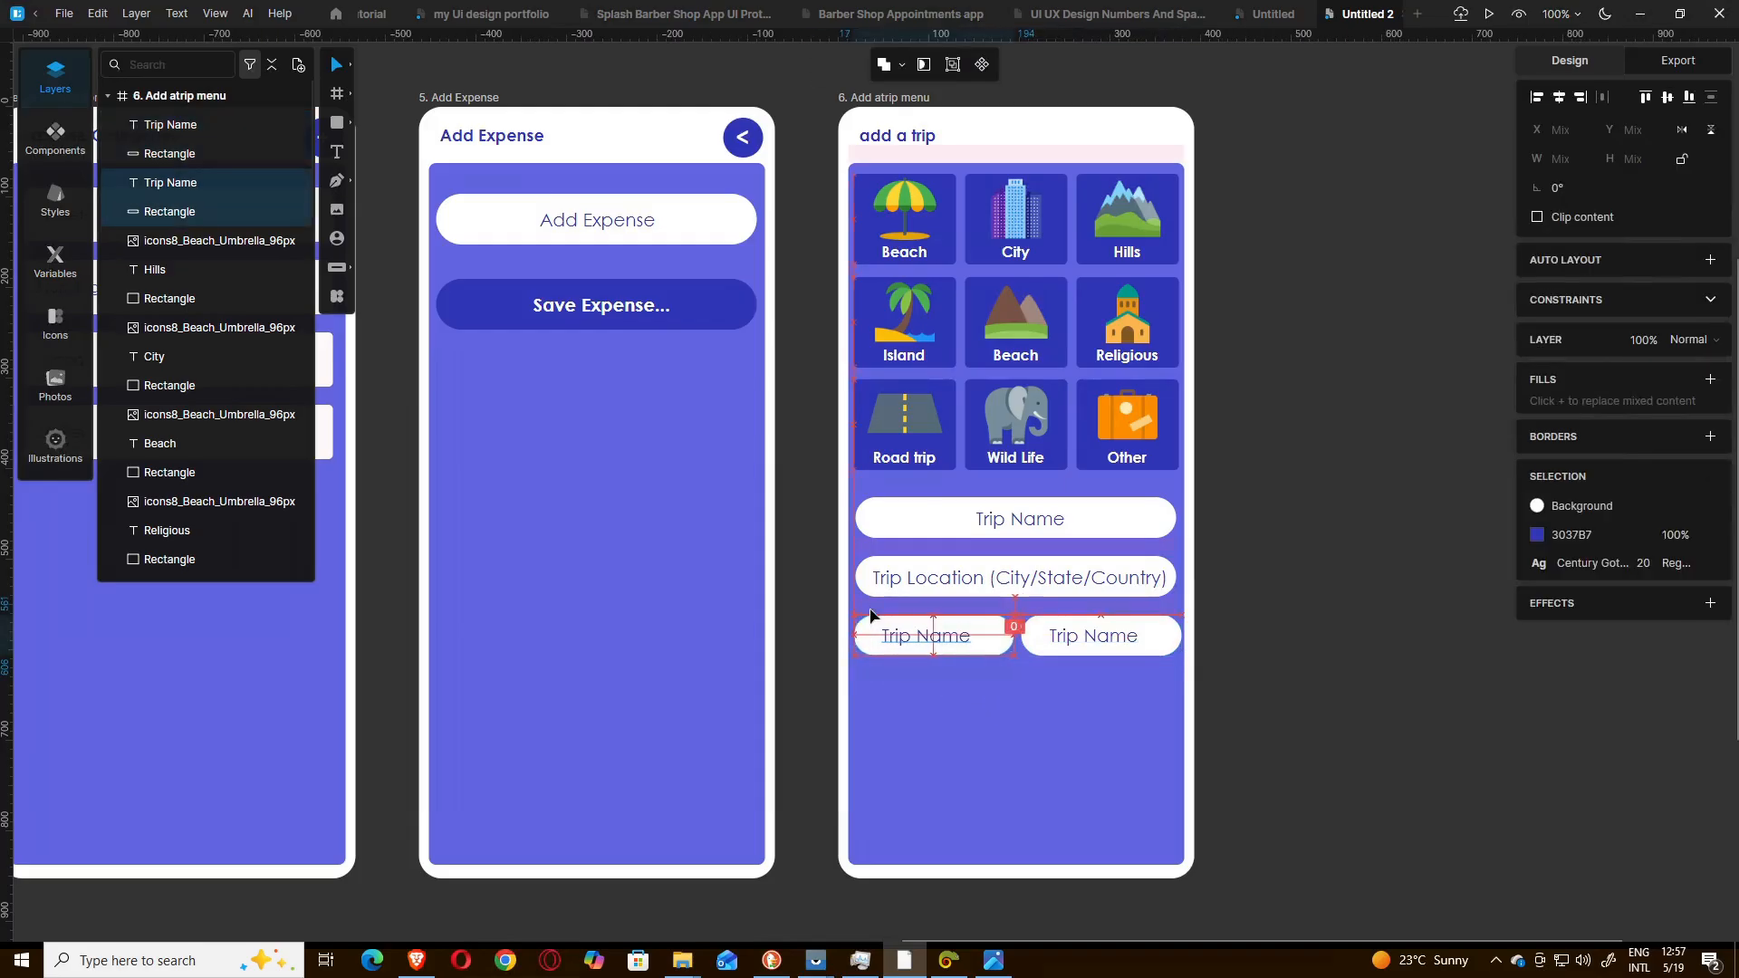
pyautogui.press('Right')
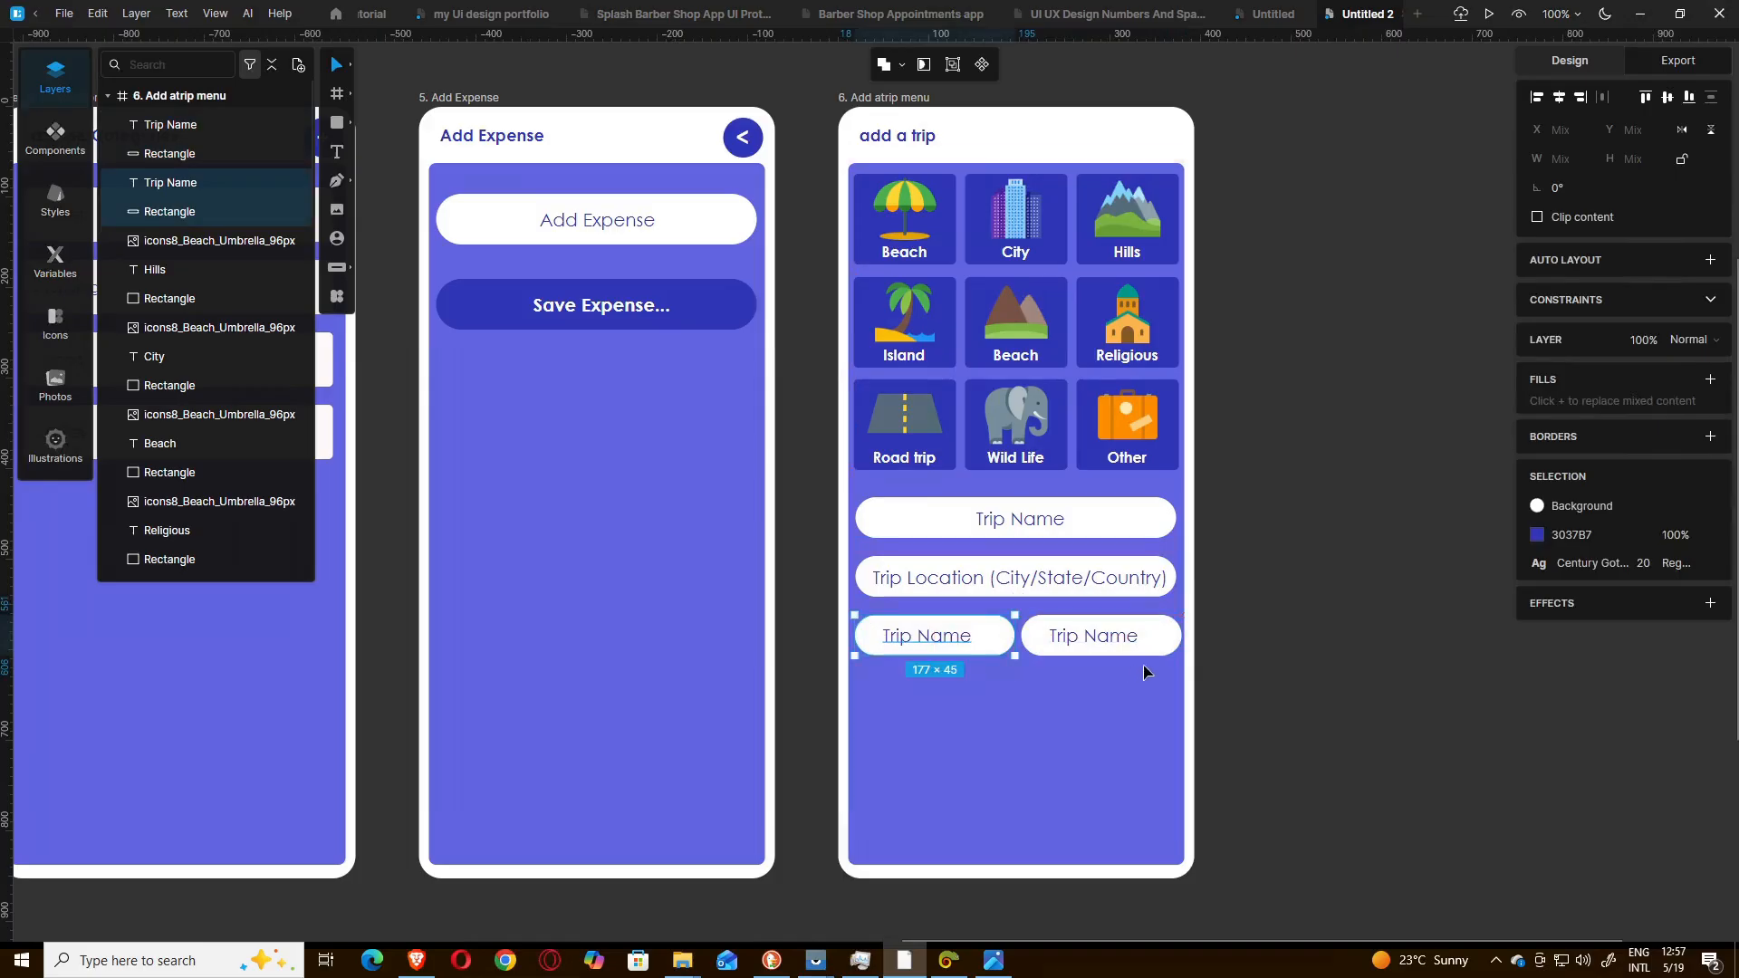
pyautogui.moveTo(1161, 667); pyautogui.dragTo(1021, 607)
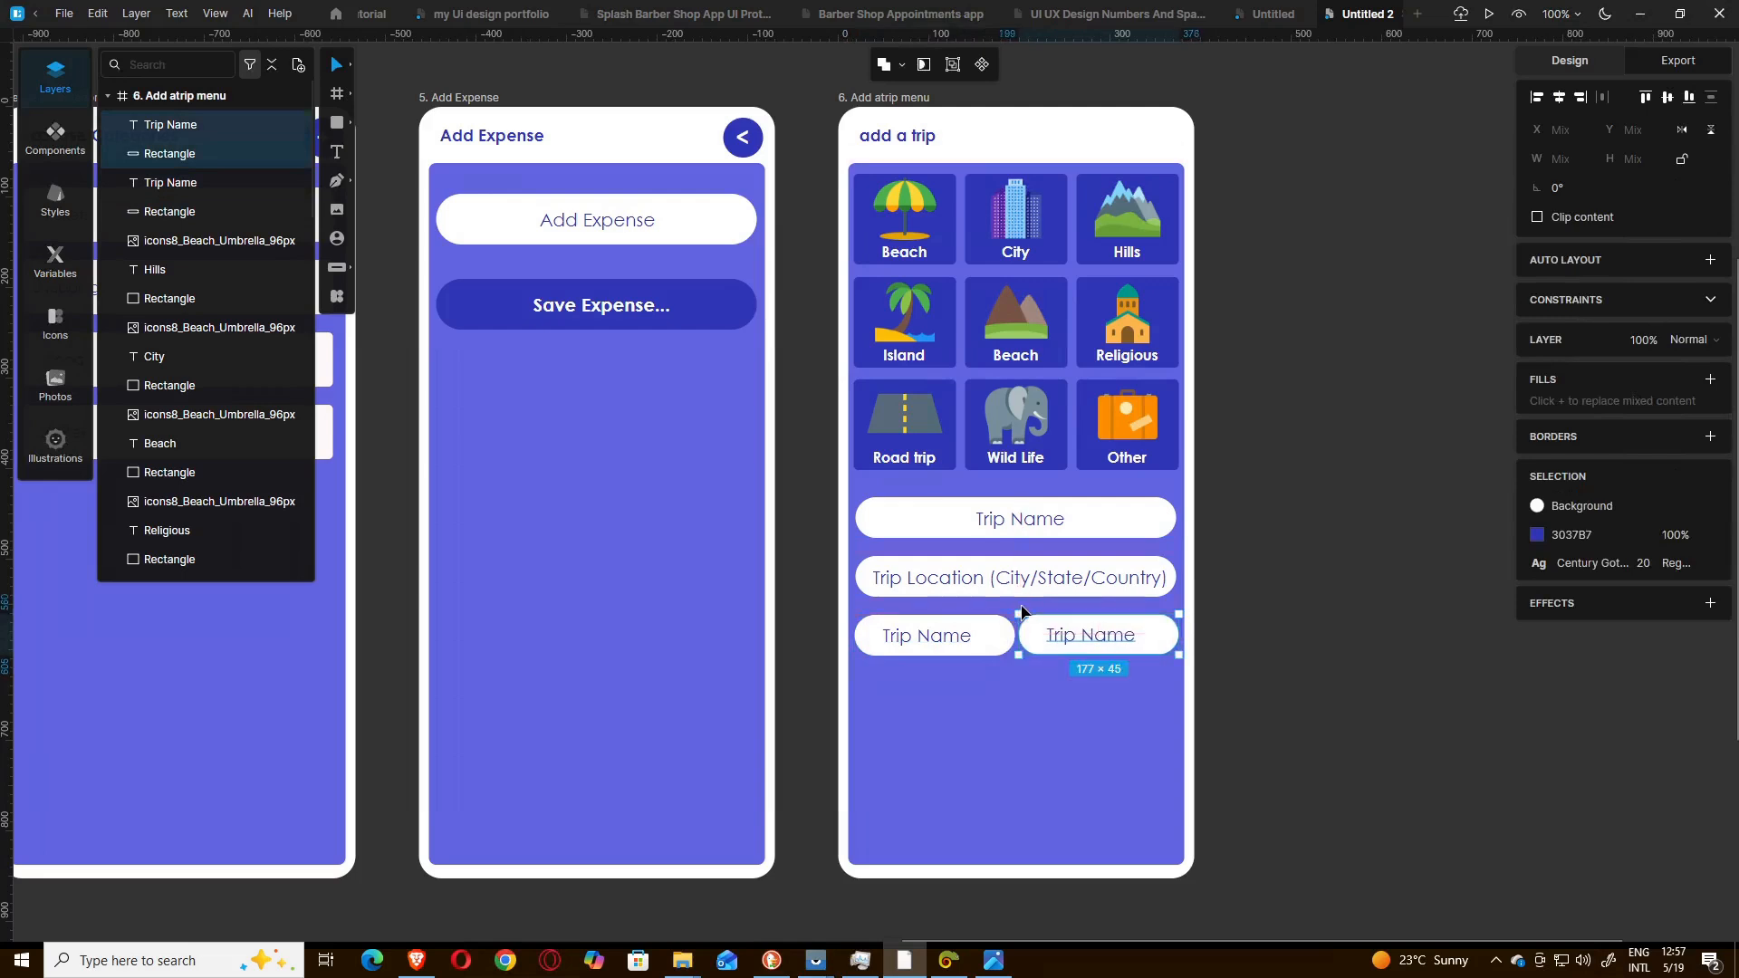
pyautogui.click(1050, 690)
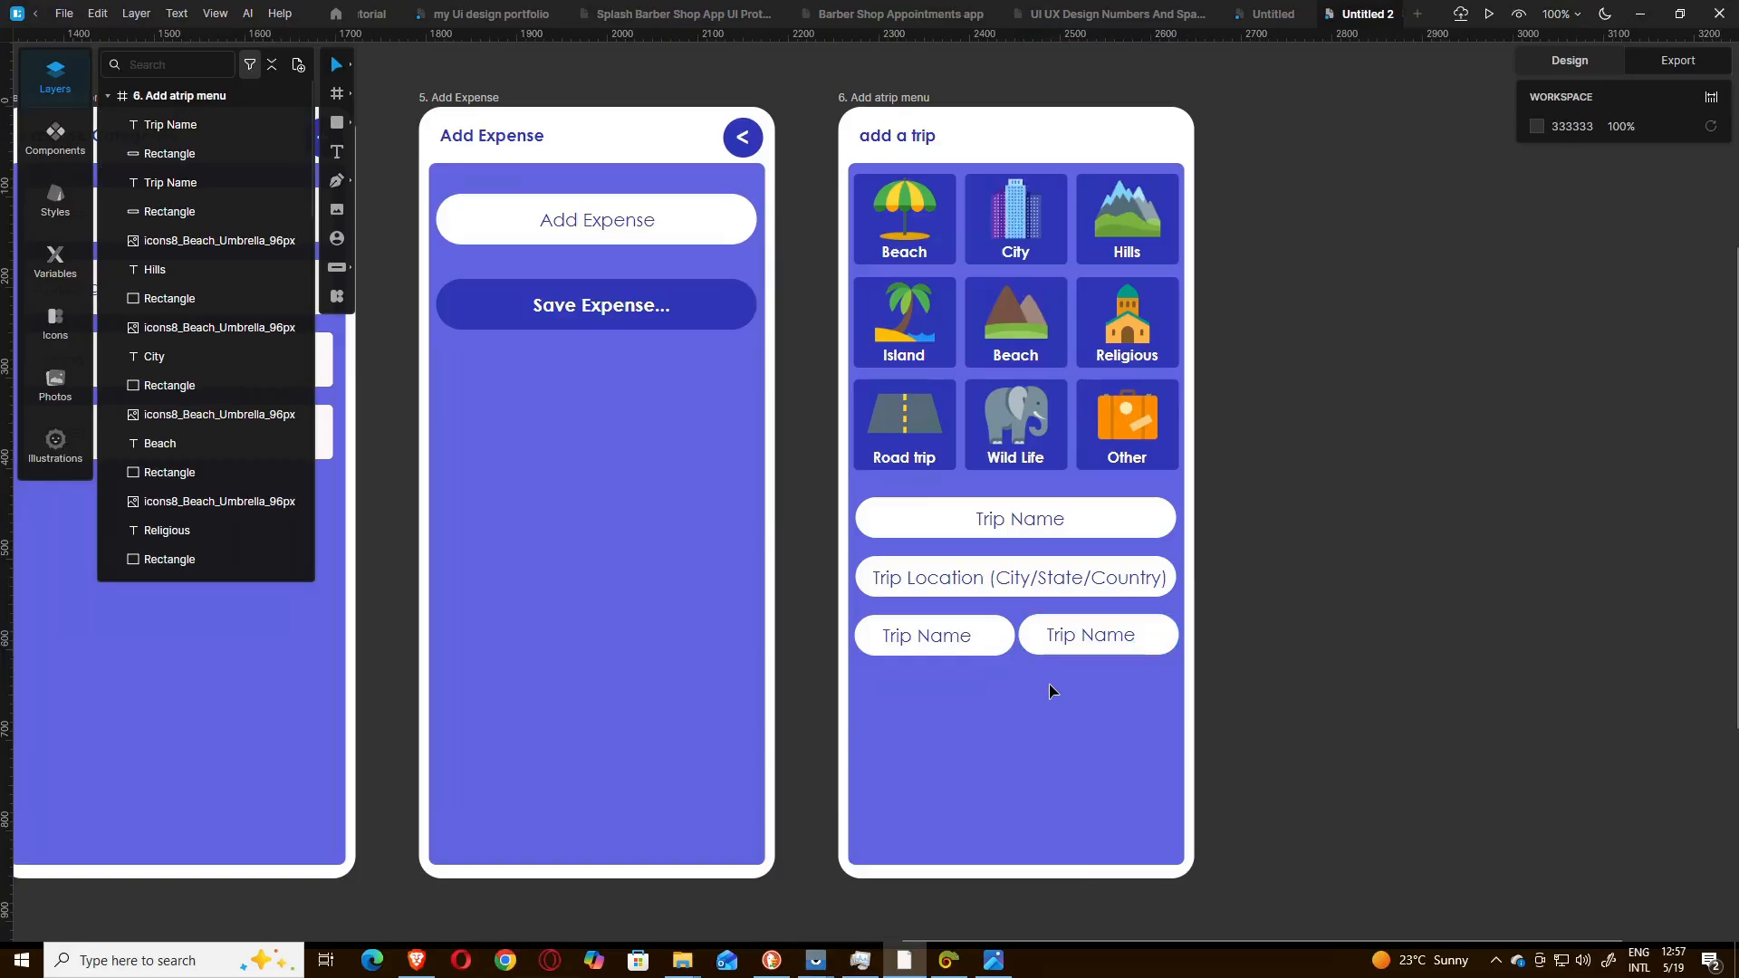
# - Check the mockup's date row and set the first half-width field's text to "Start Date"
pyautogui.click(994, 964)
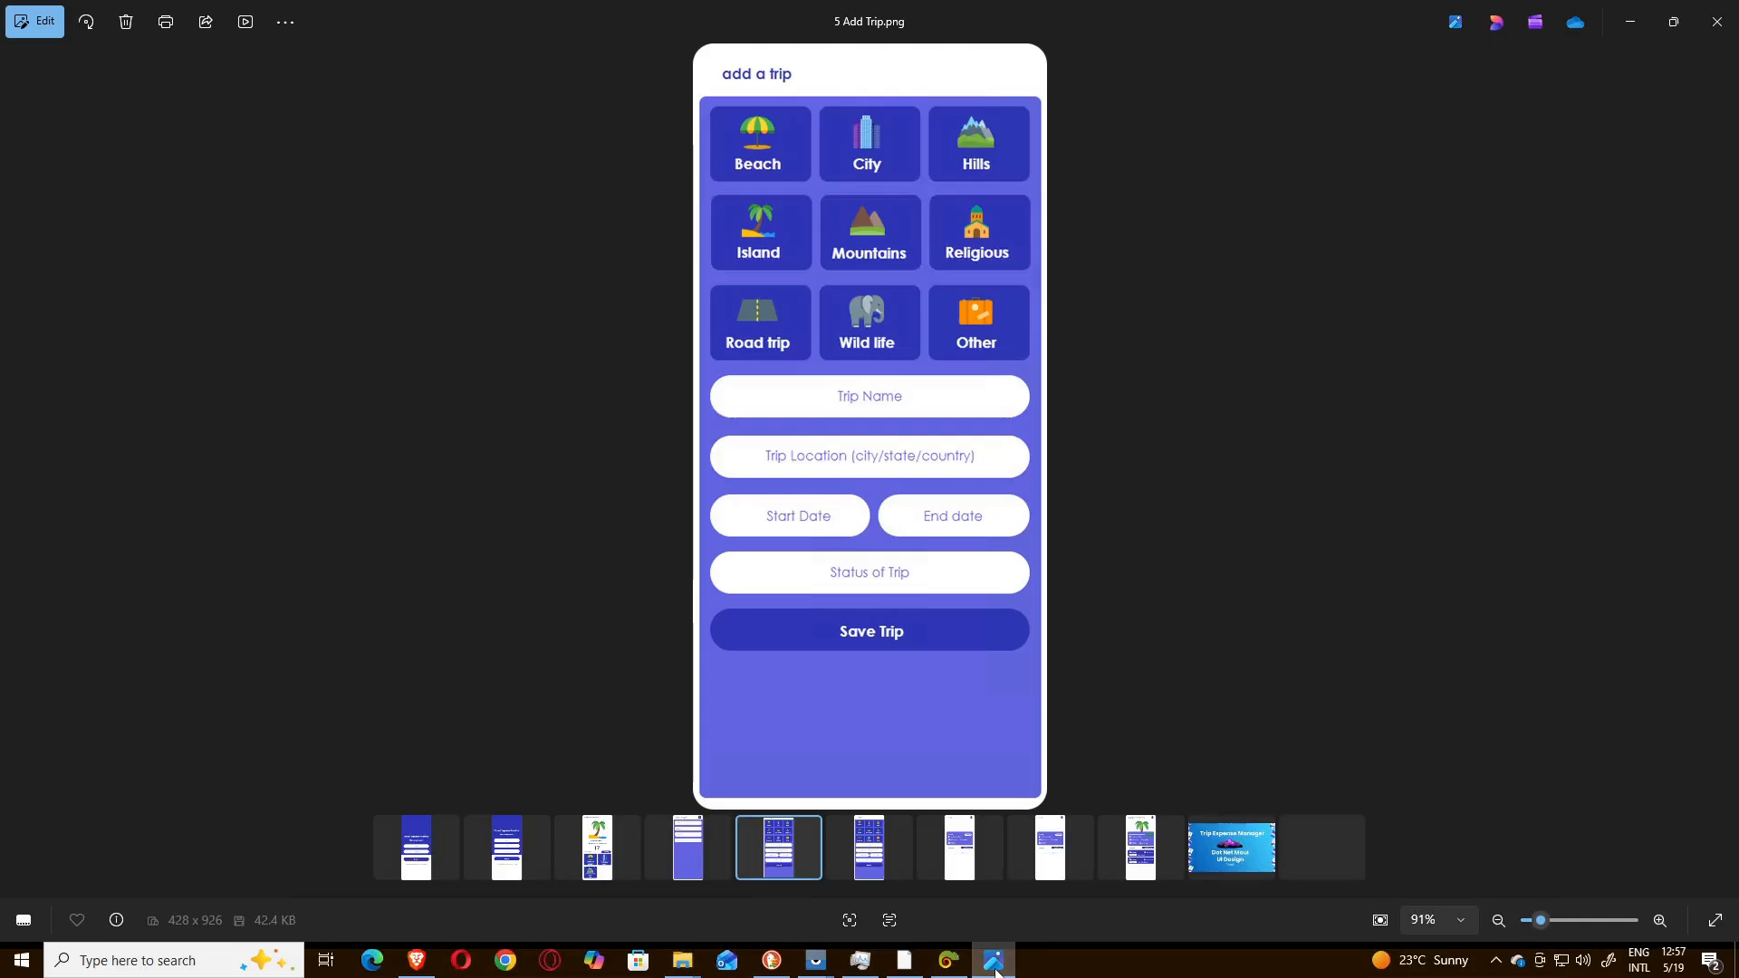
pyautogui.click(994, 965)
pyautogui.click(954, 641)
pyautogui.doubleClick(953, 641)
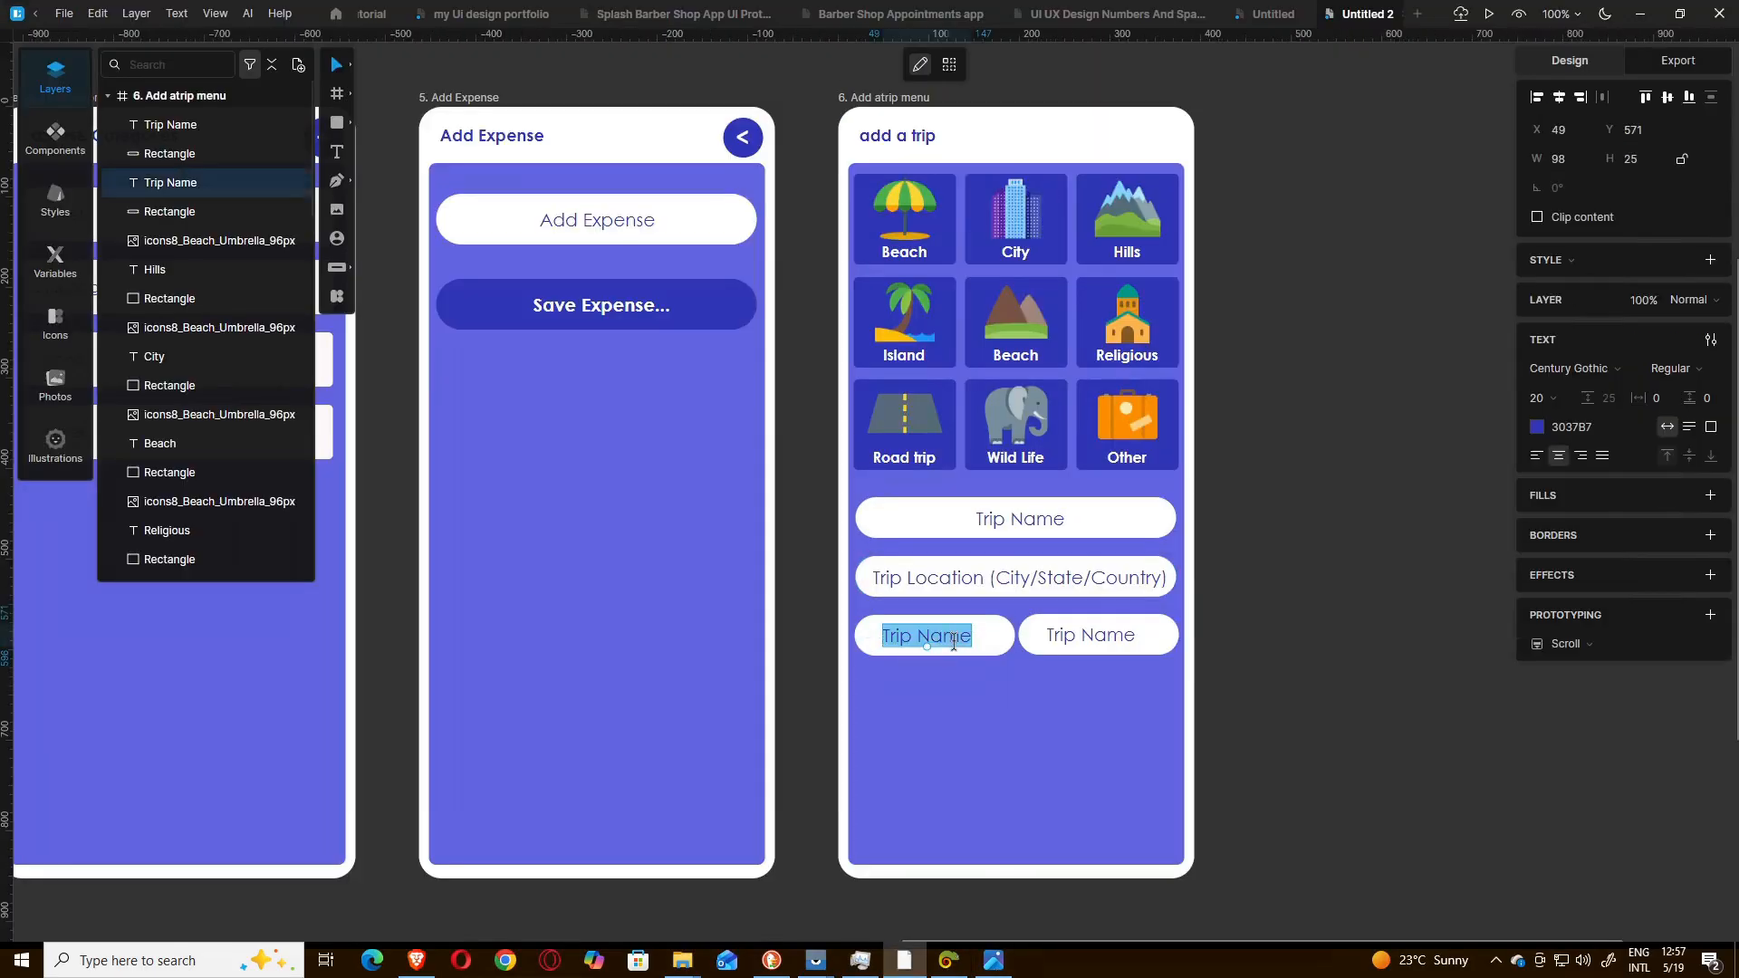
pyautogui.write('Start Date')
# - Set the second half-width field's text to "End Date"
pyautogui.click(1084, 634)
pyautogui.doubleClick(1089, 635)
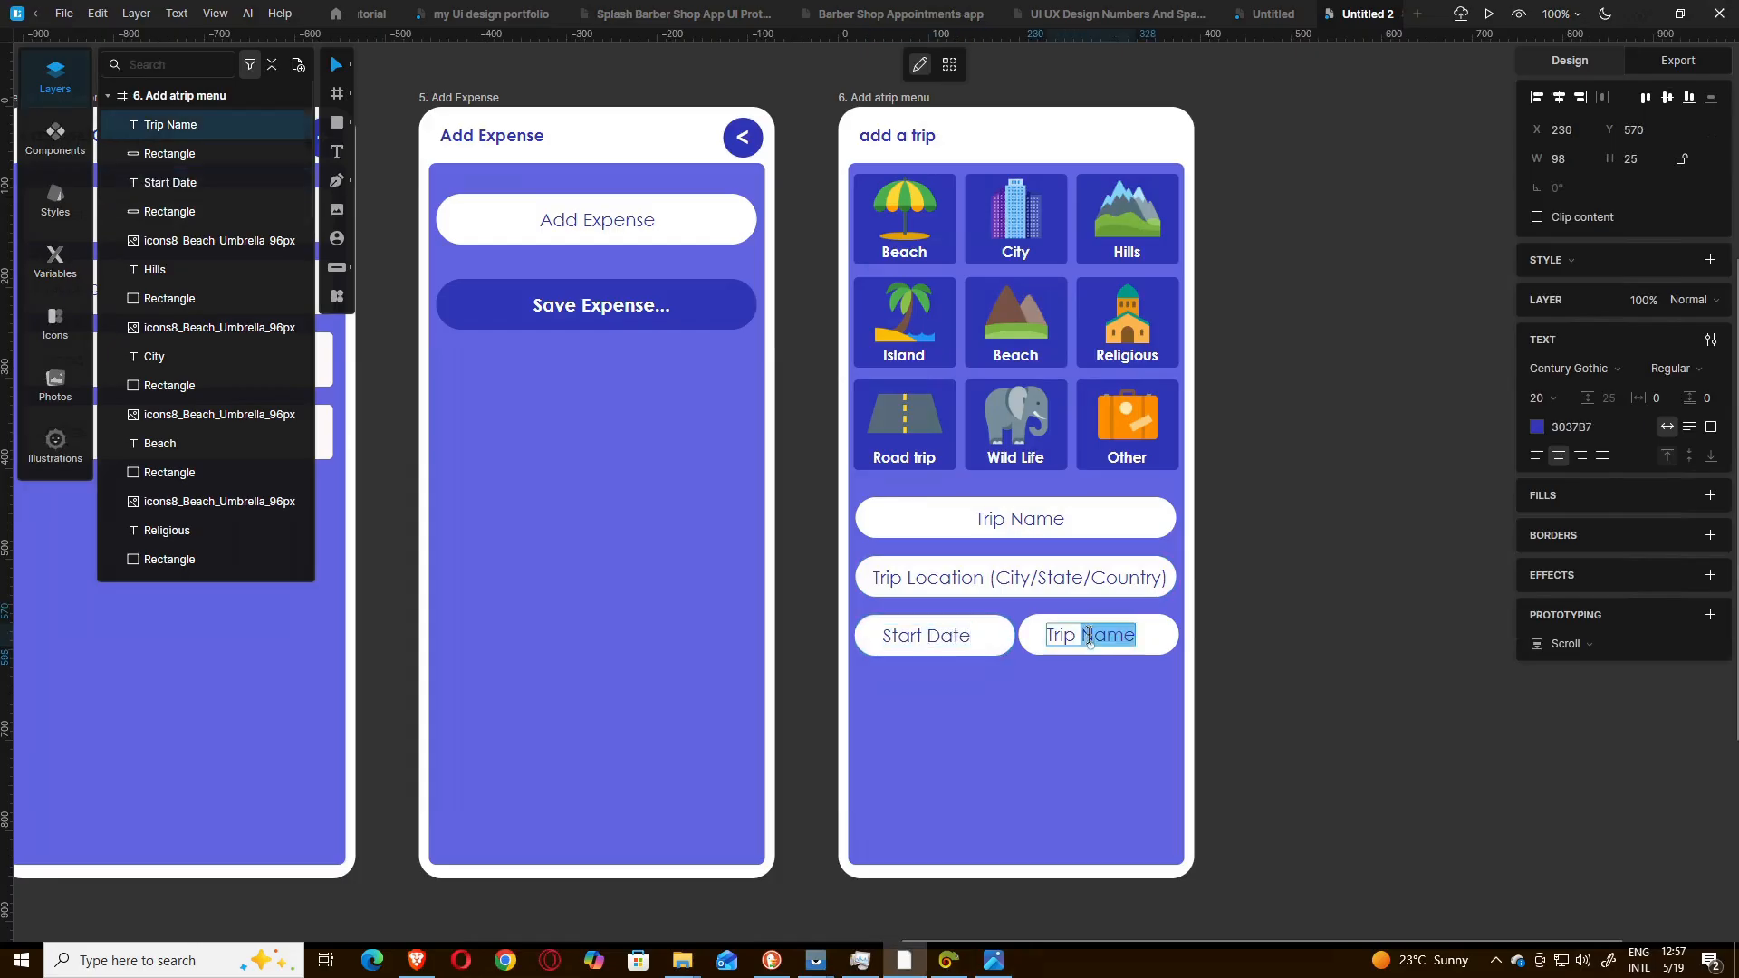
pyautogui.hotkey('ctrl', 'a')
pyautogui.write('En')
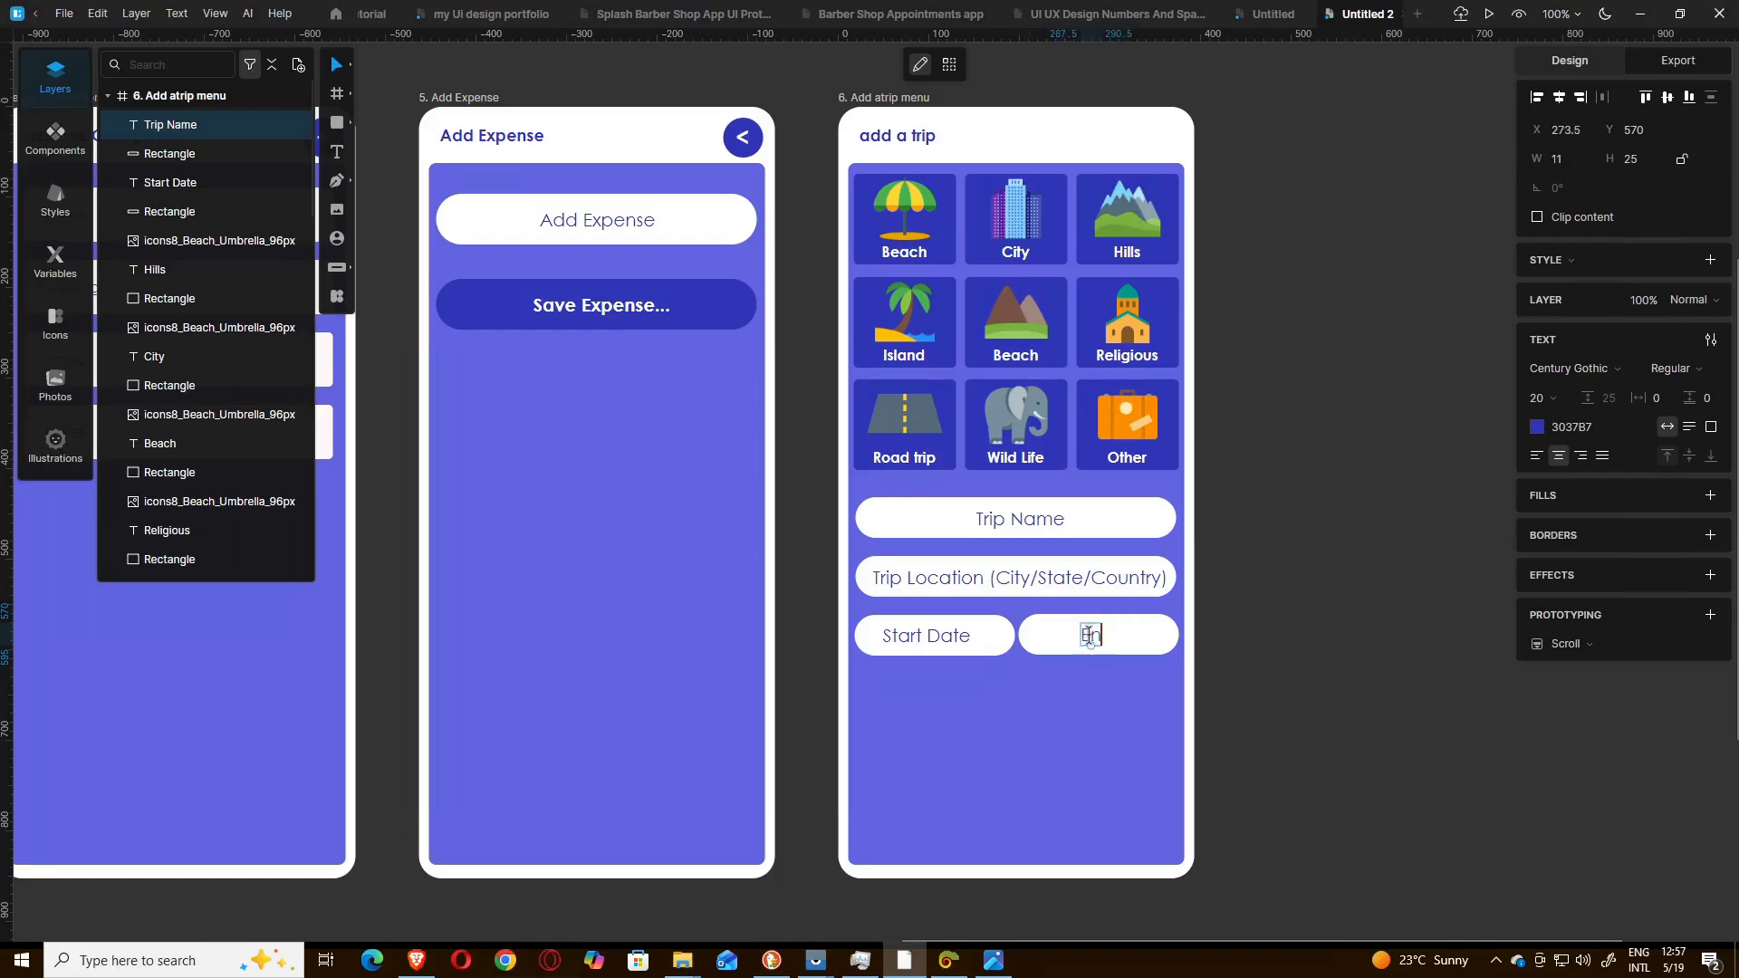
pyautogui.write('d Date')
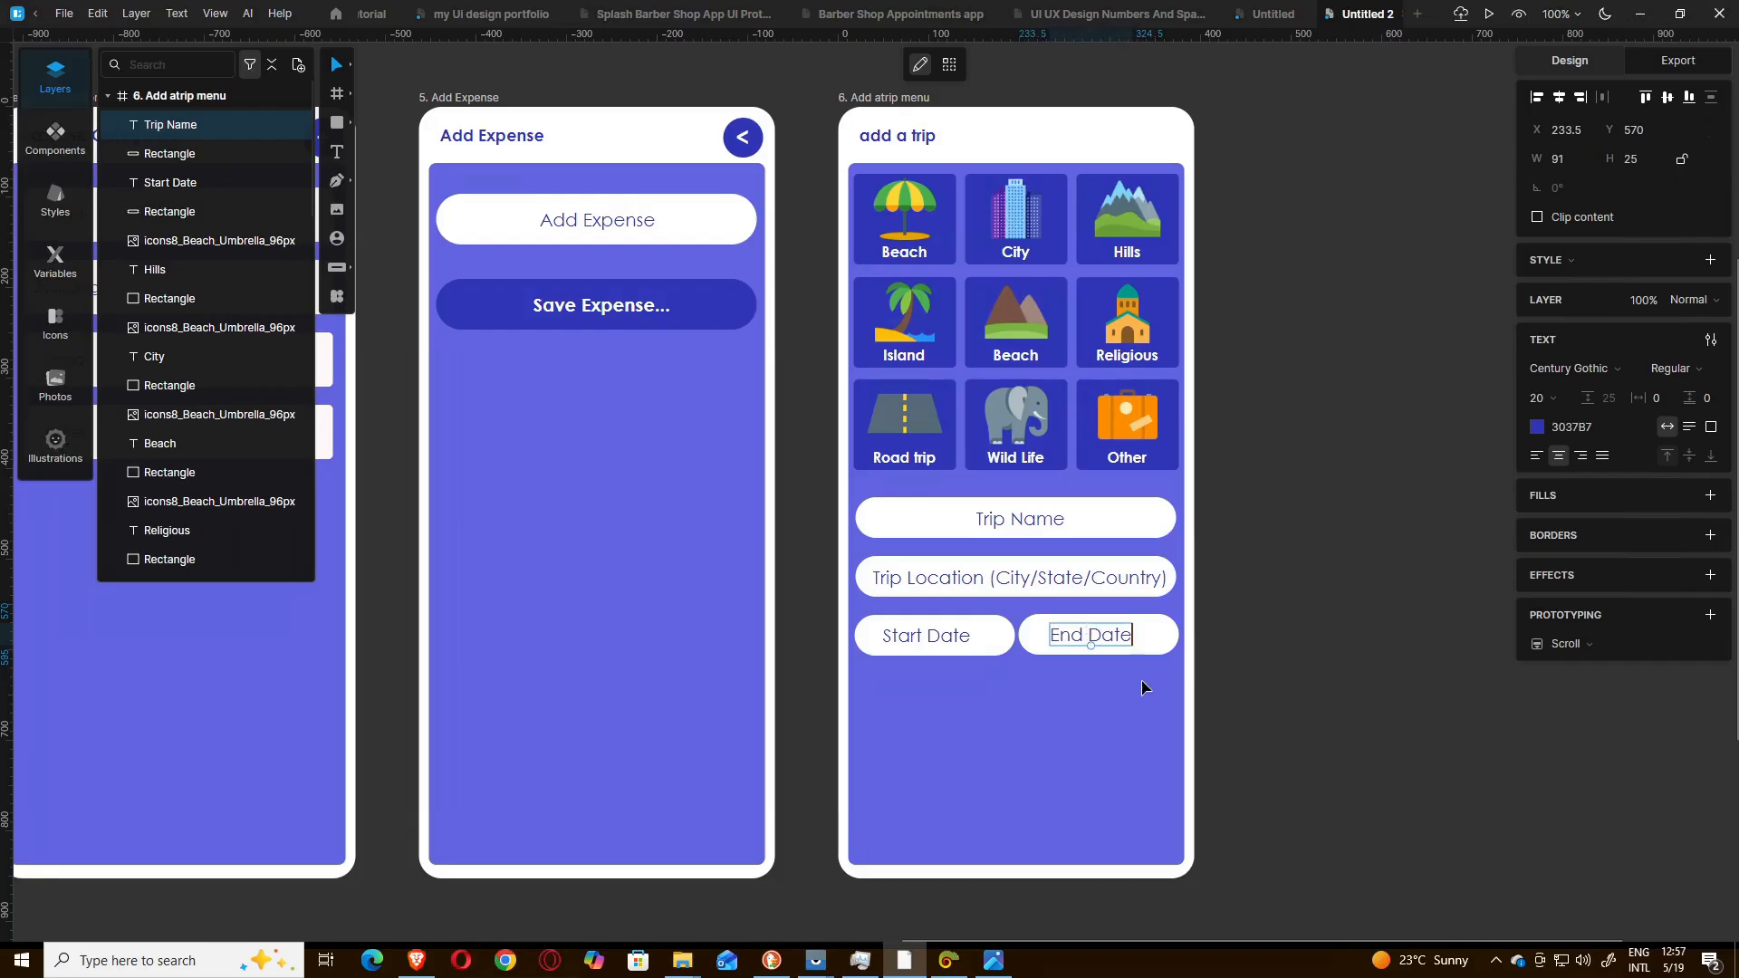
pyautogui.doubleClick(1110, 638)
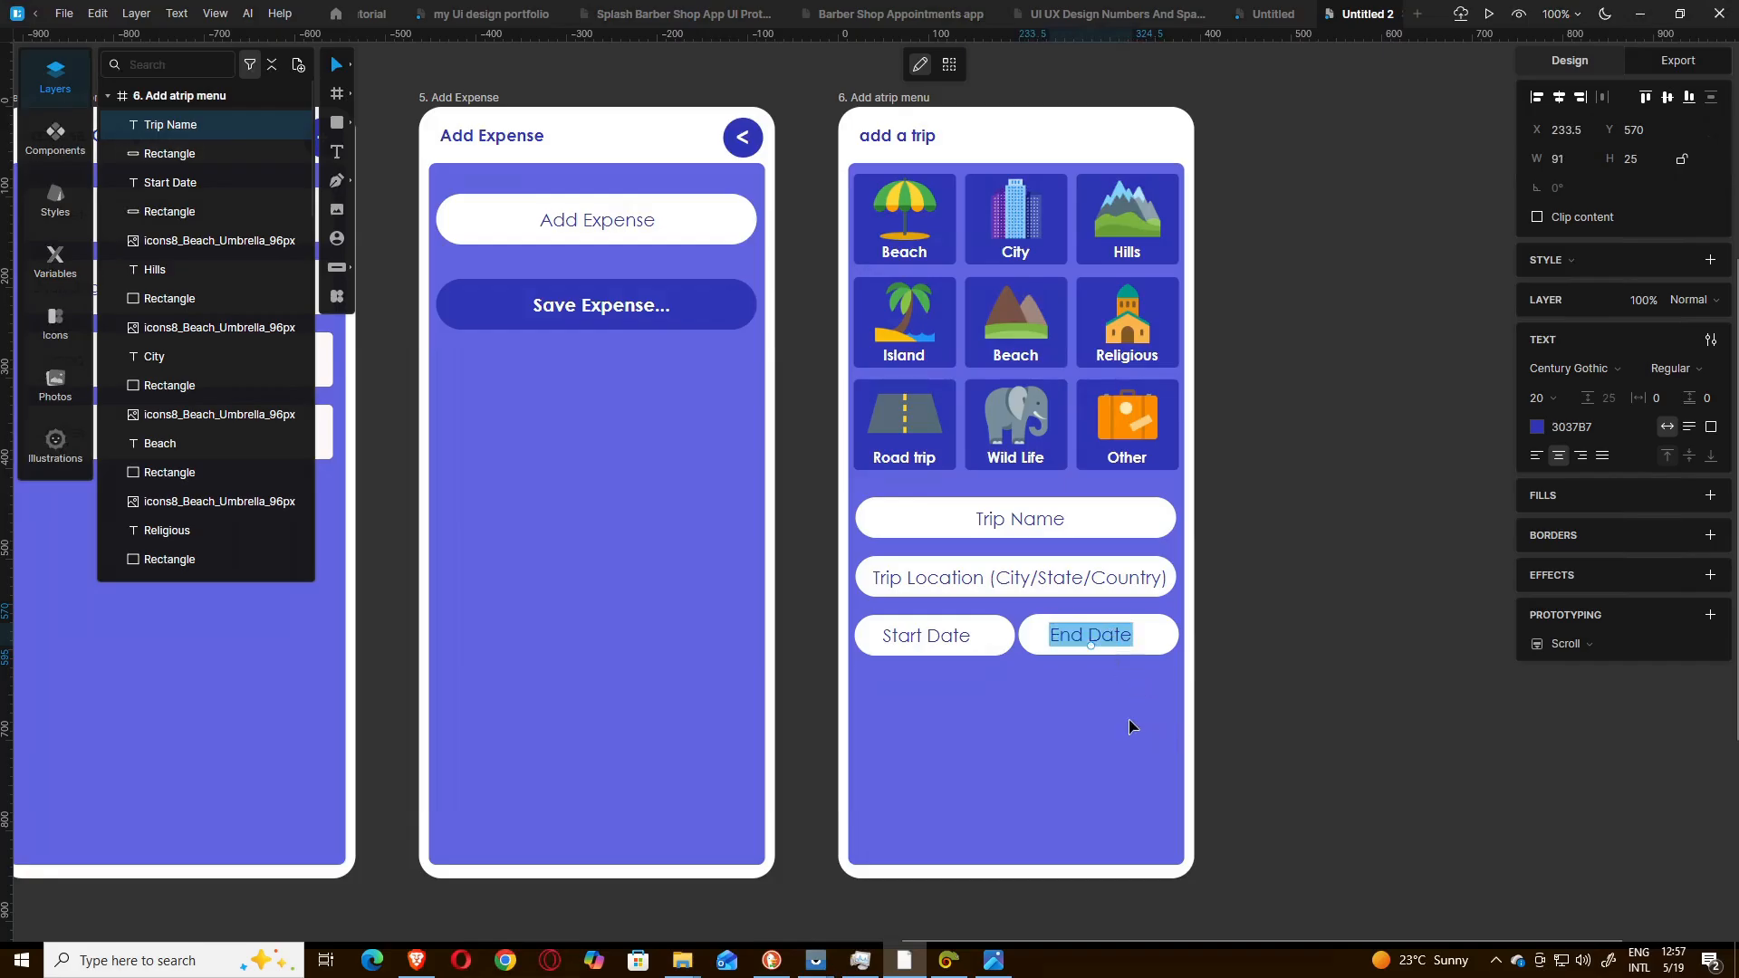
pyautogui.press('Escape')
pyautogui.click(1376, 711)
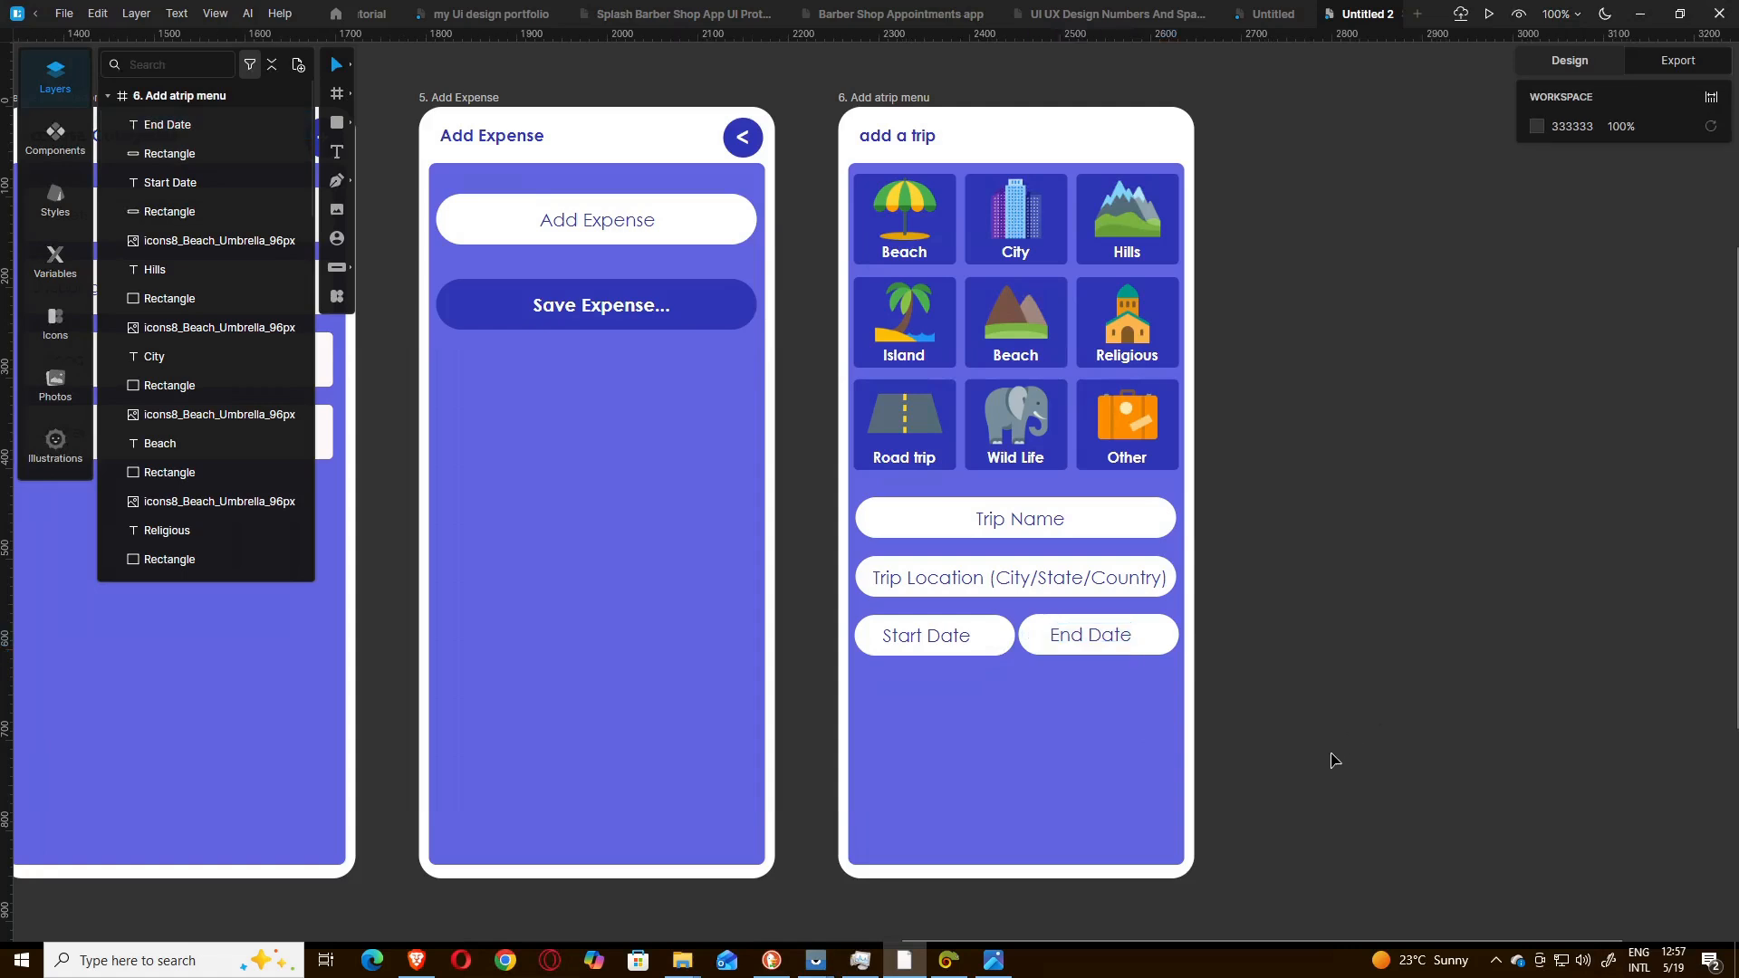
# - Centre the "End Date" text horizontally in its white field, at about X 241.5
pyautogui.click(1106, 645)
pyautogui.press('Right')
pyautogui.press('Right')
pyautogui.press('Right')
pyautogui.press('Right')
pyautogui.press('Right')
pyautogui.press('Right')
pyautogui.press('Right')
pyautogui.press('Right')
pyautogui.press('Right')
pyautogui.press('Right')
pyautogui.press('Right')
pyautogui.press('Right')
pyautogui.press('Right')
pyautogui.press('Right')
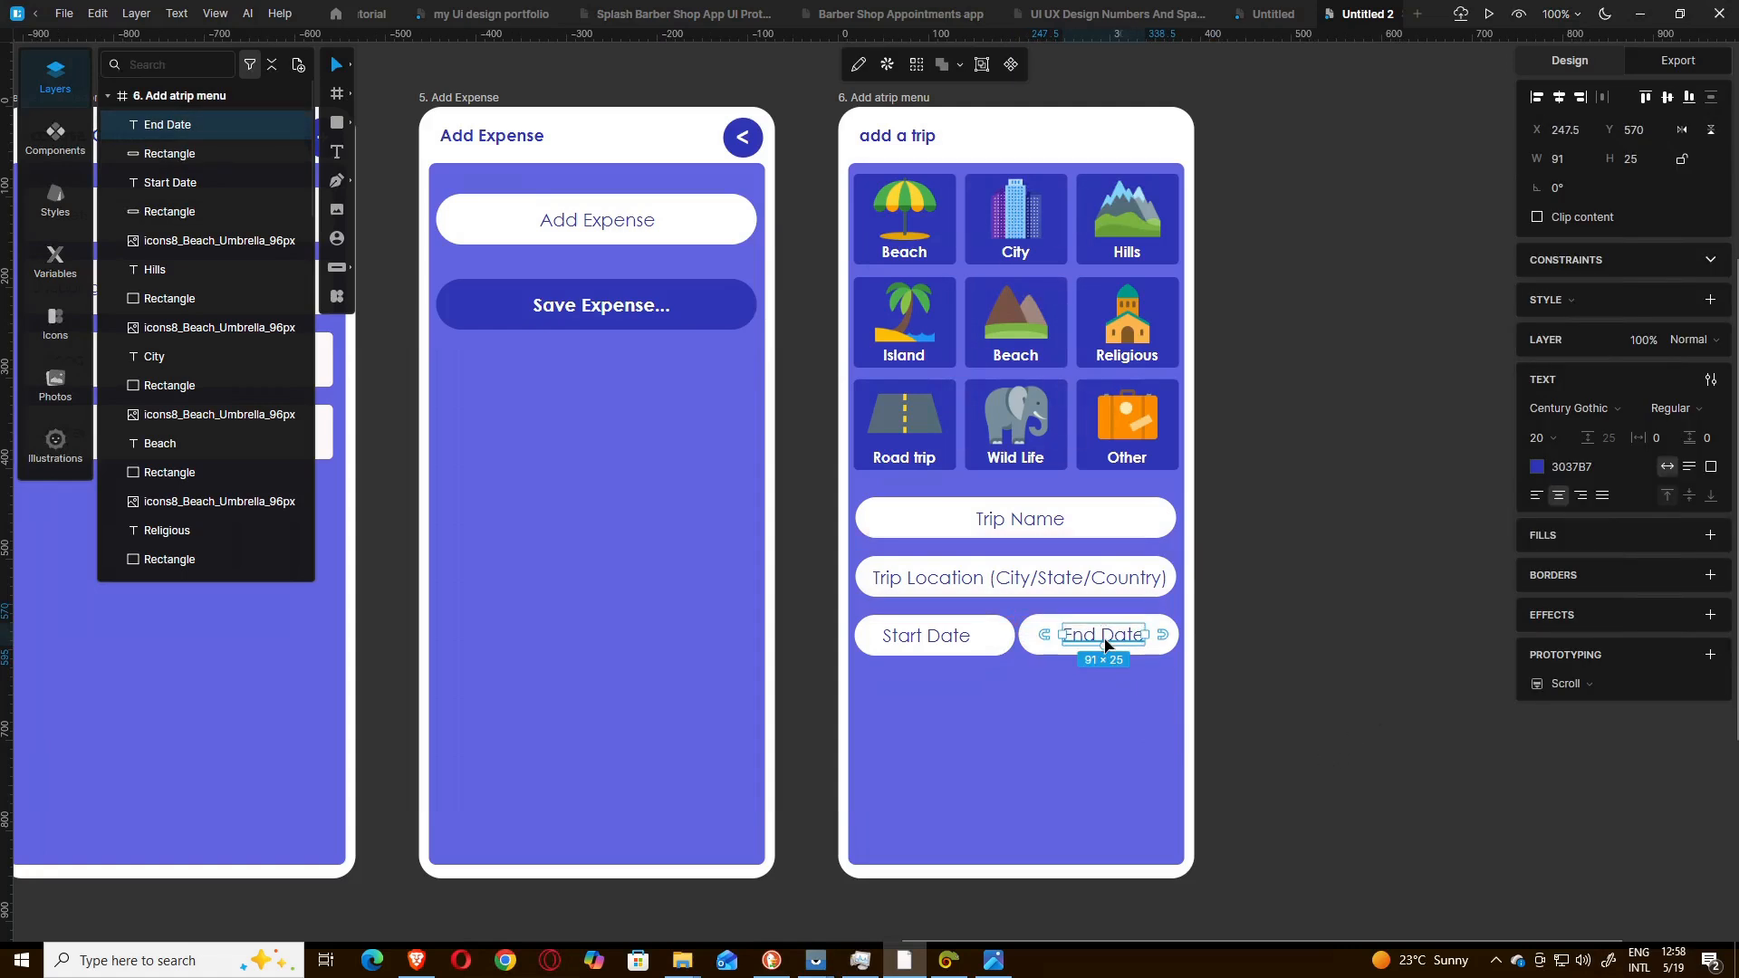
pyautogui.press('Left')
pyautogui.press('Left')
pyautogui.press('Left')
pyautogui.press('Left')
pyautogui.press('Left')
pyautogui.press('Left')
pyautogui.press('Left')
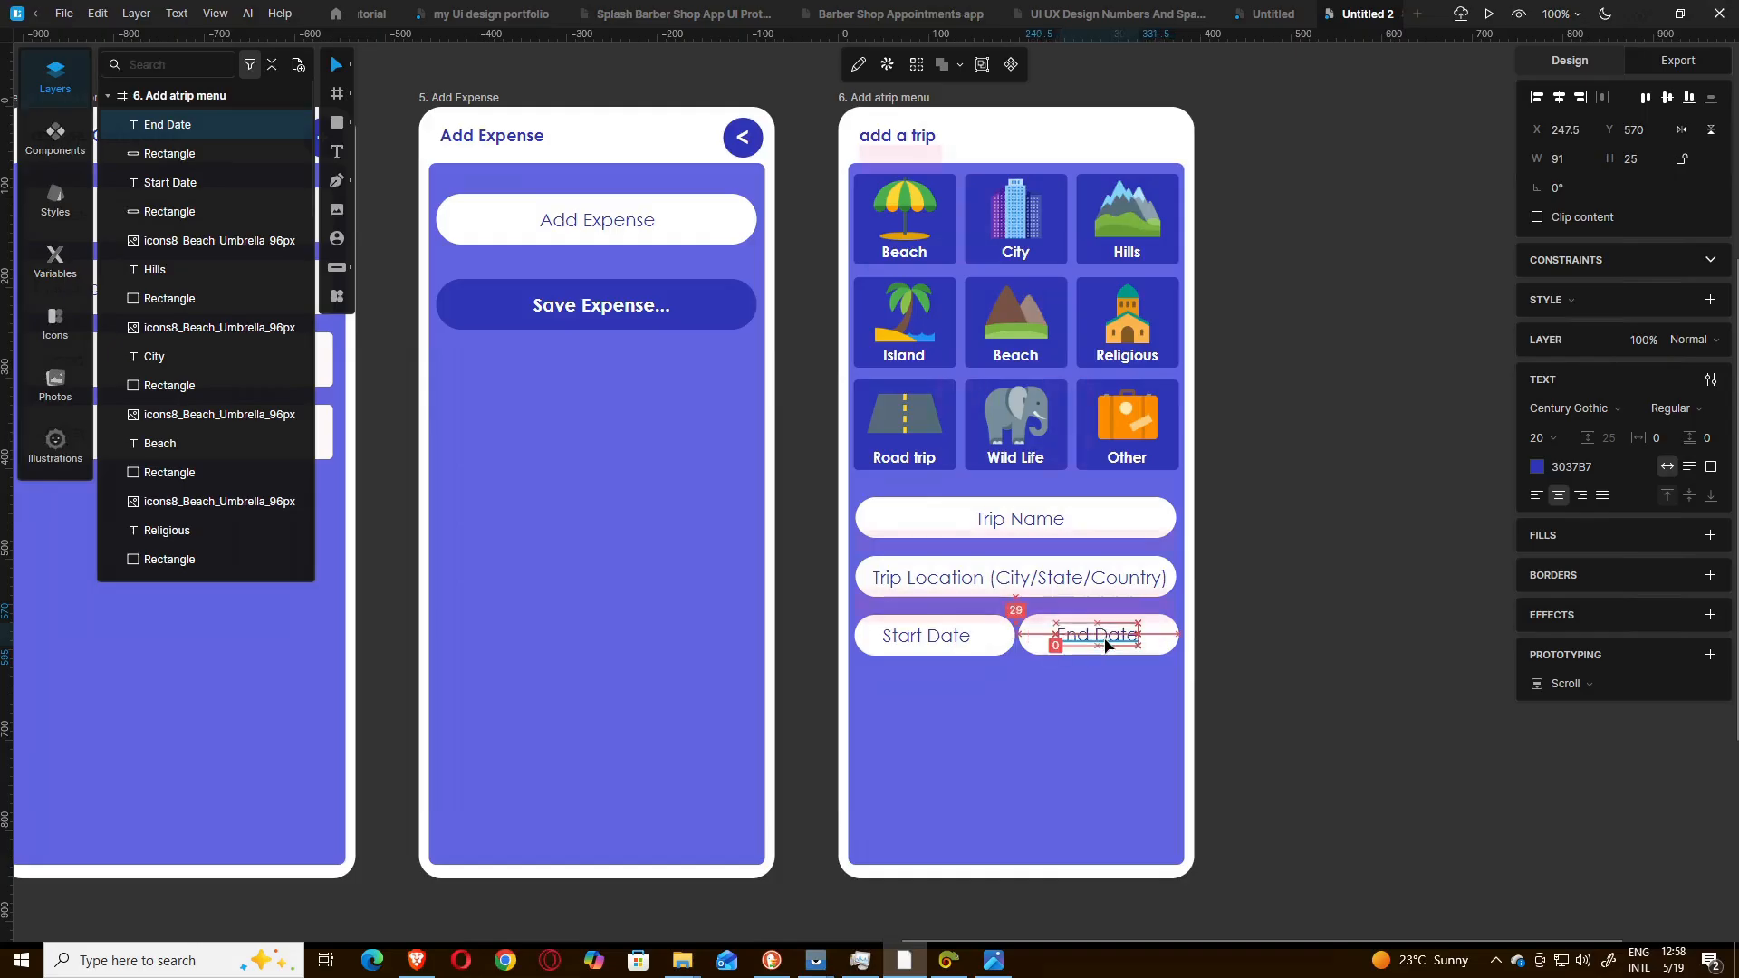
pyautogui.press('Right')
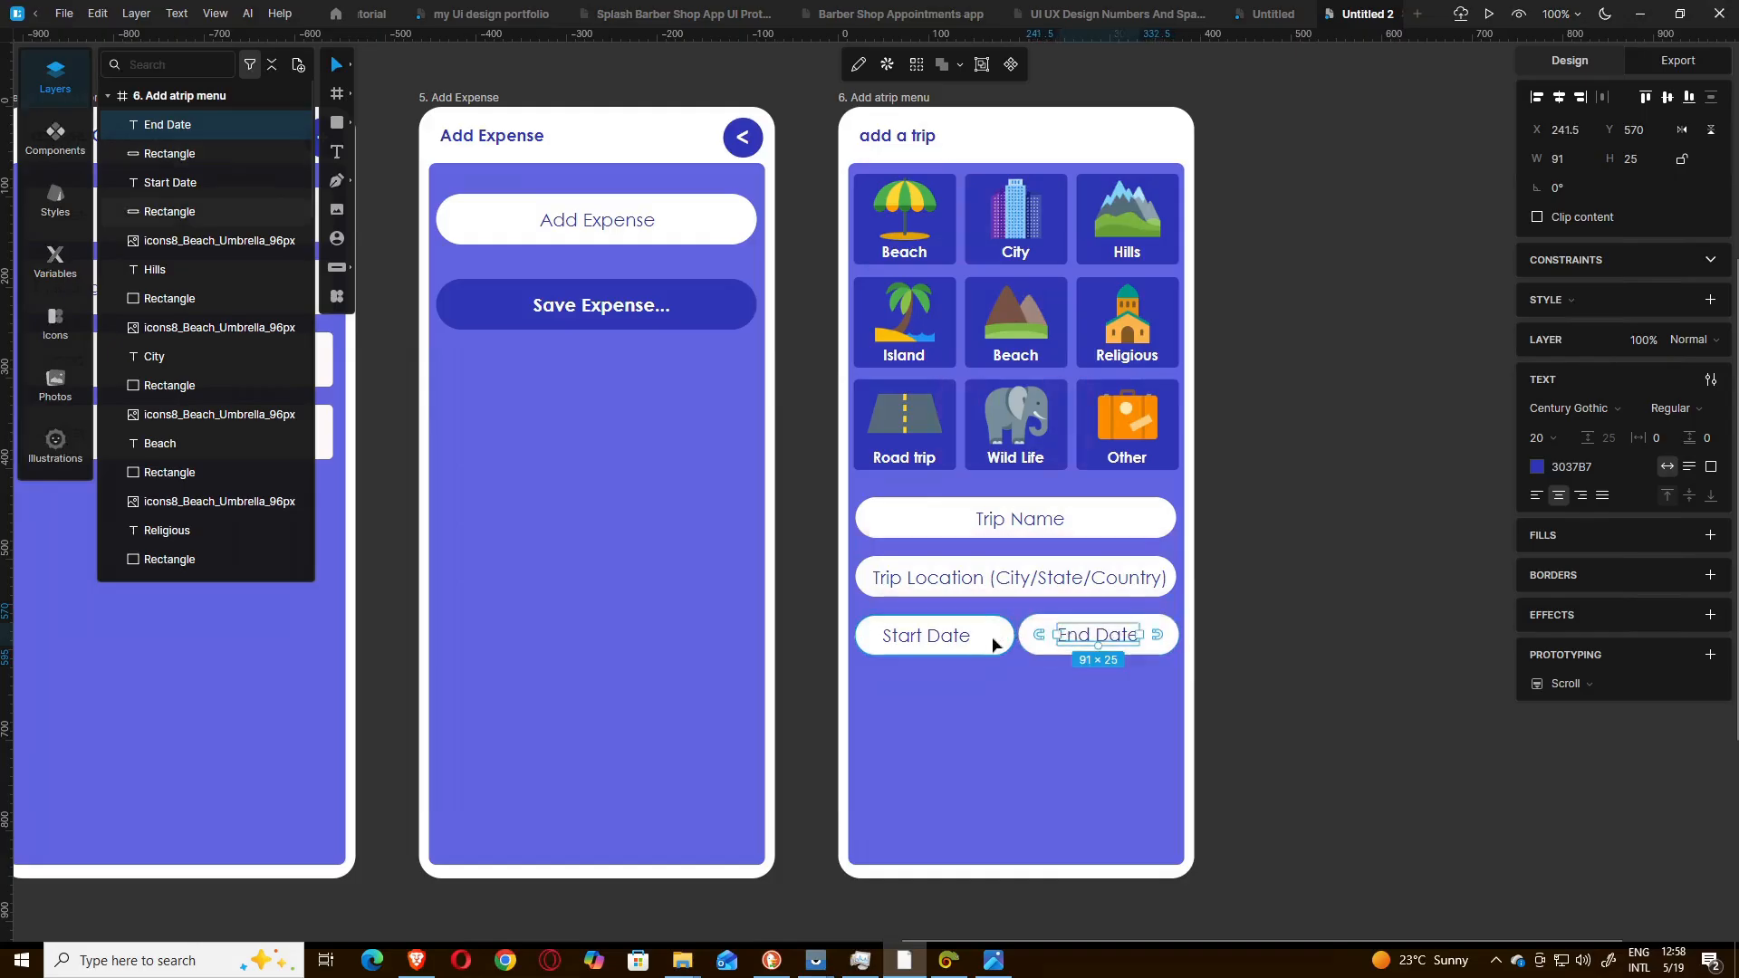
# - Centre the "Start Date" text in its field at about X 52, lower it slightly, and level the "End Date" text with it
pyautogui.click(954, 640)
pyautogui.press('Right')
pyautogui.press('Right')
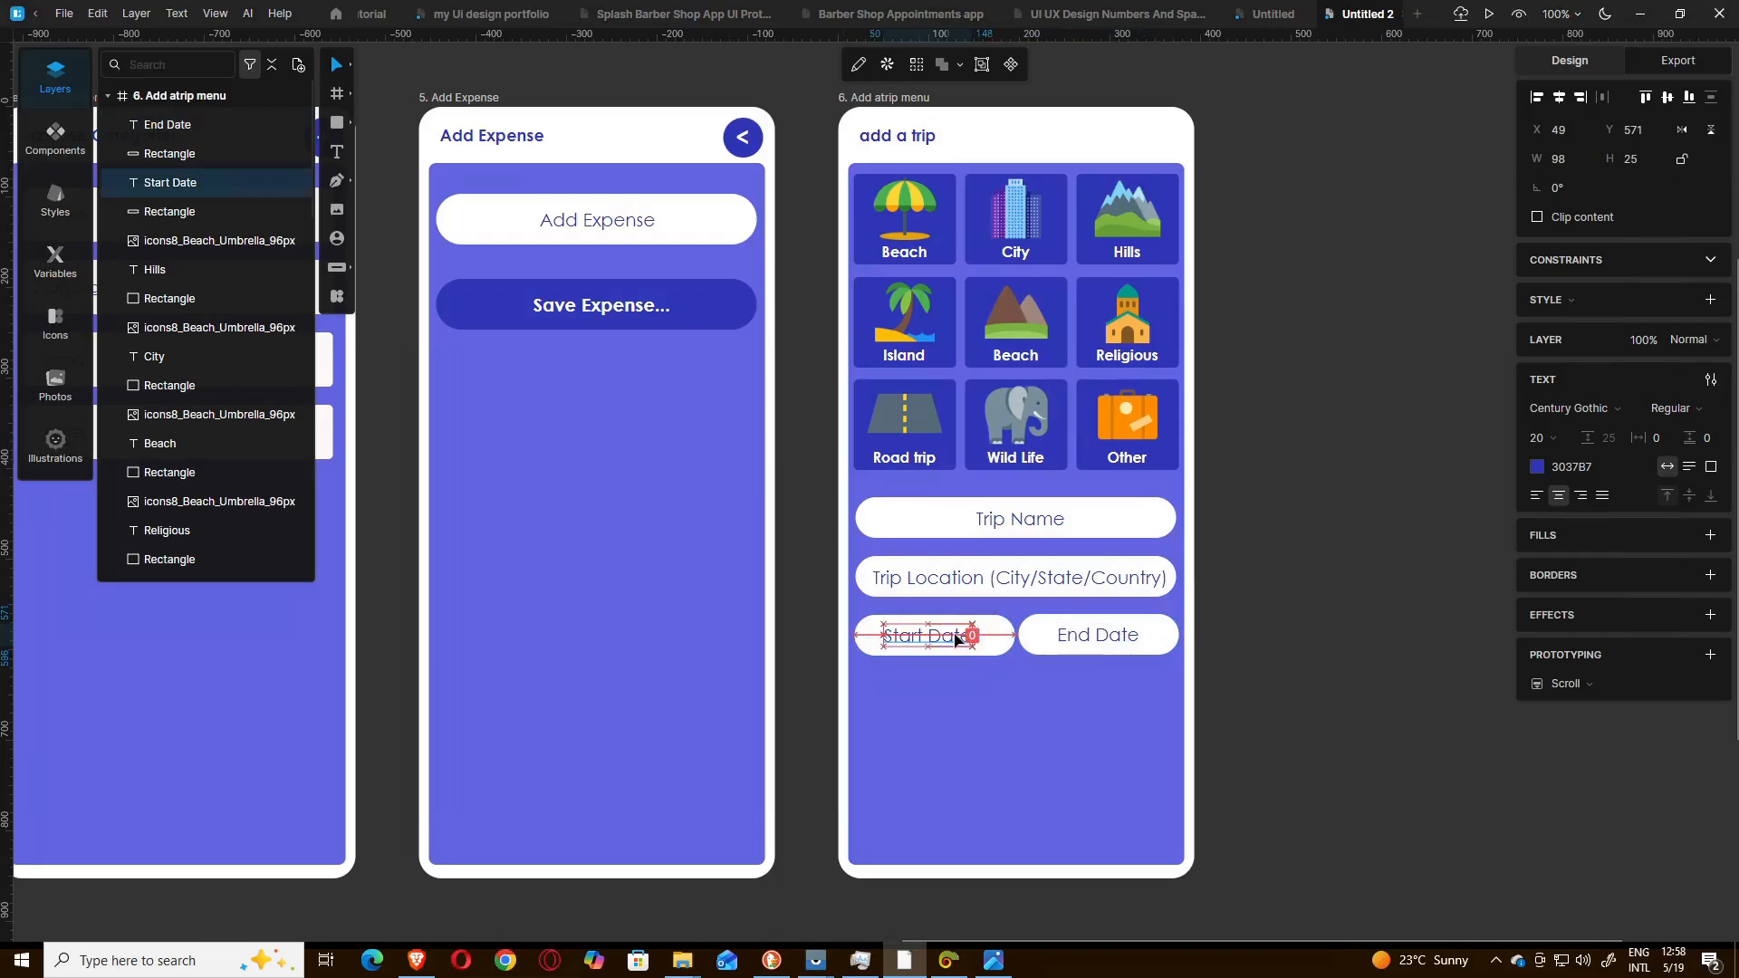
pyautogui.press('Right')
pyautogui.press('Right')
pyautogui.press('Right')
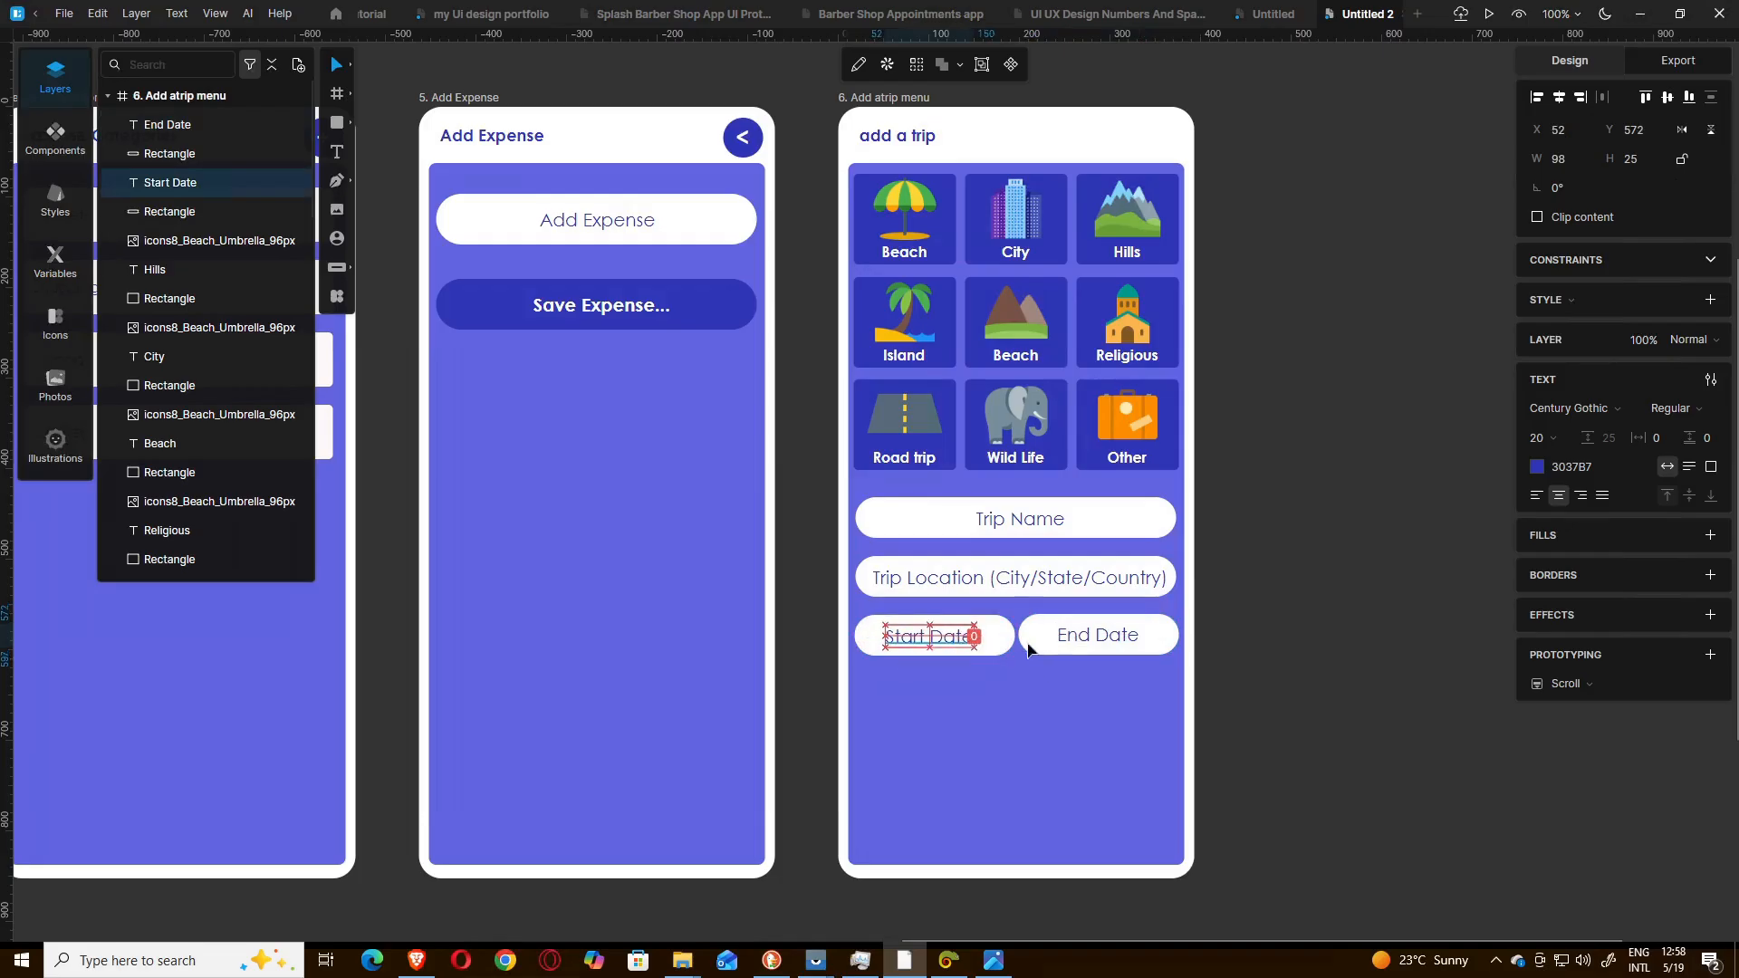
pyautogui.press('Down')
pyautogui.click(1106, 637)
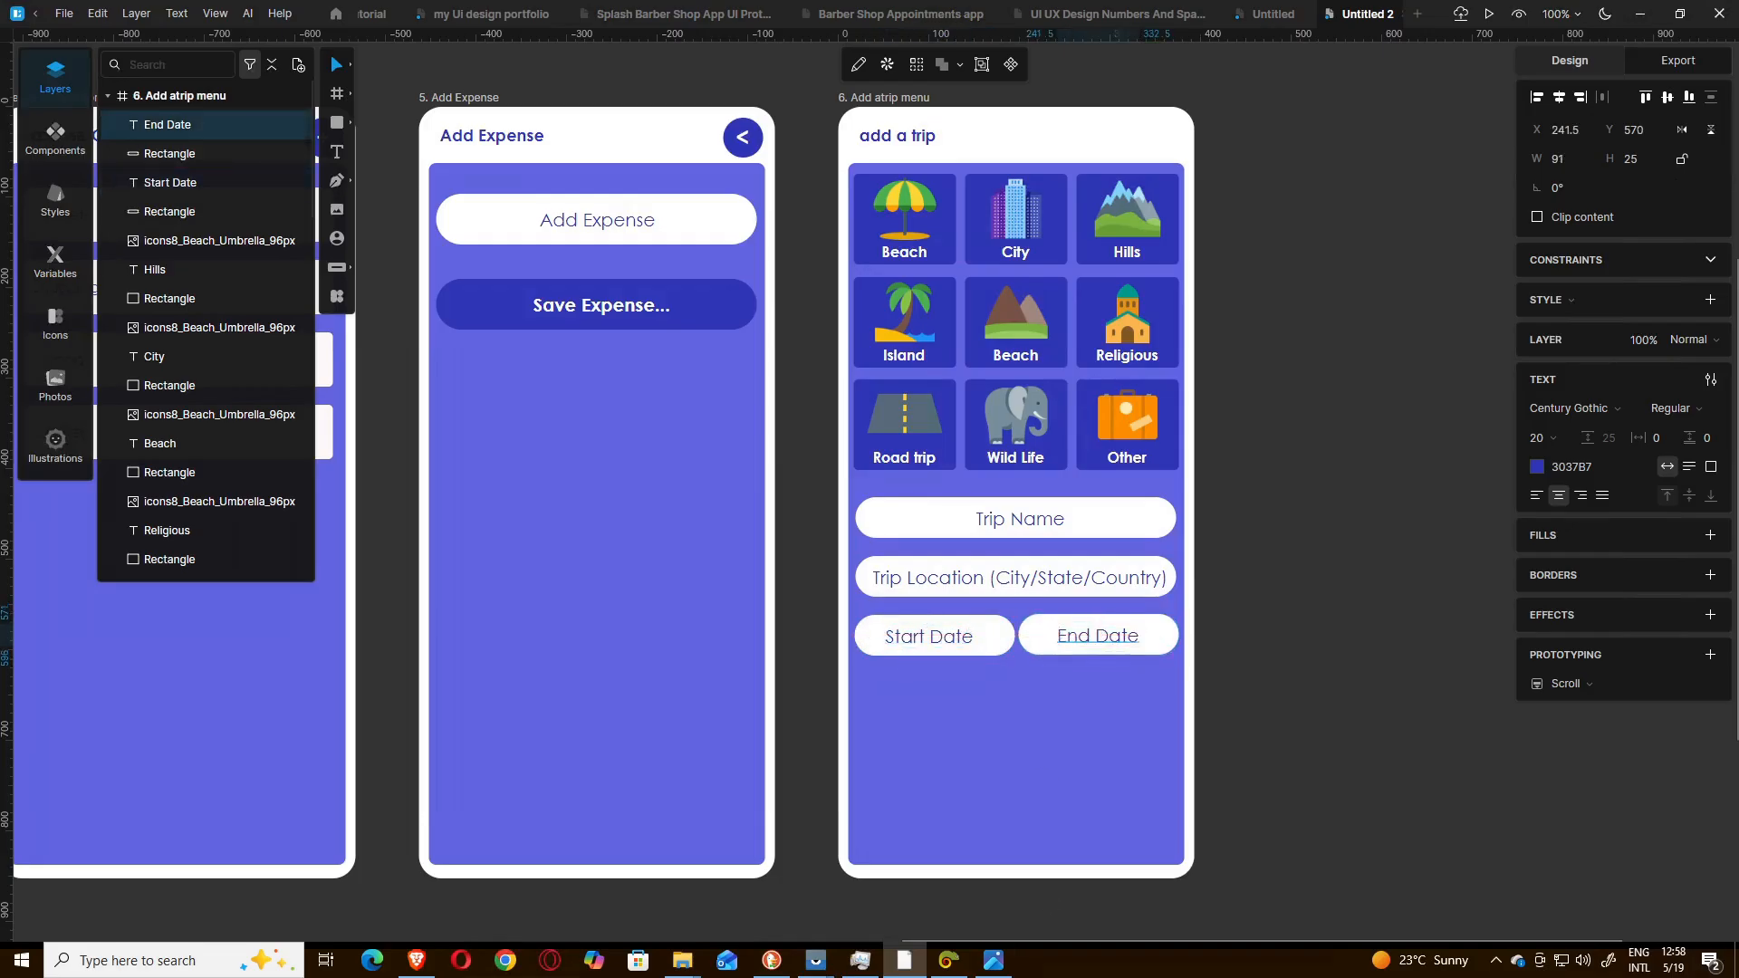
# - Check the mockup, then copy the Trip Name field with its text and place the copy below the date row
pyautogui.click(998, 964)
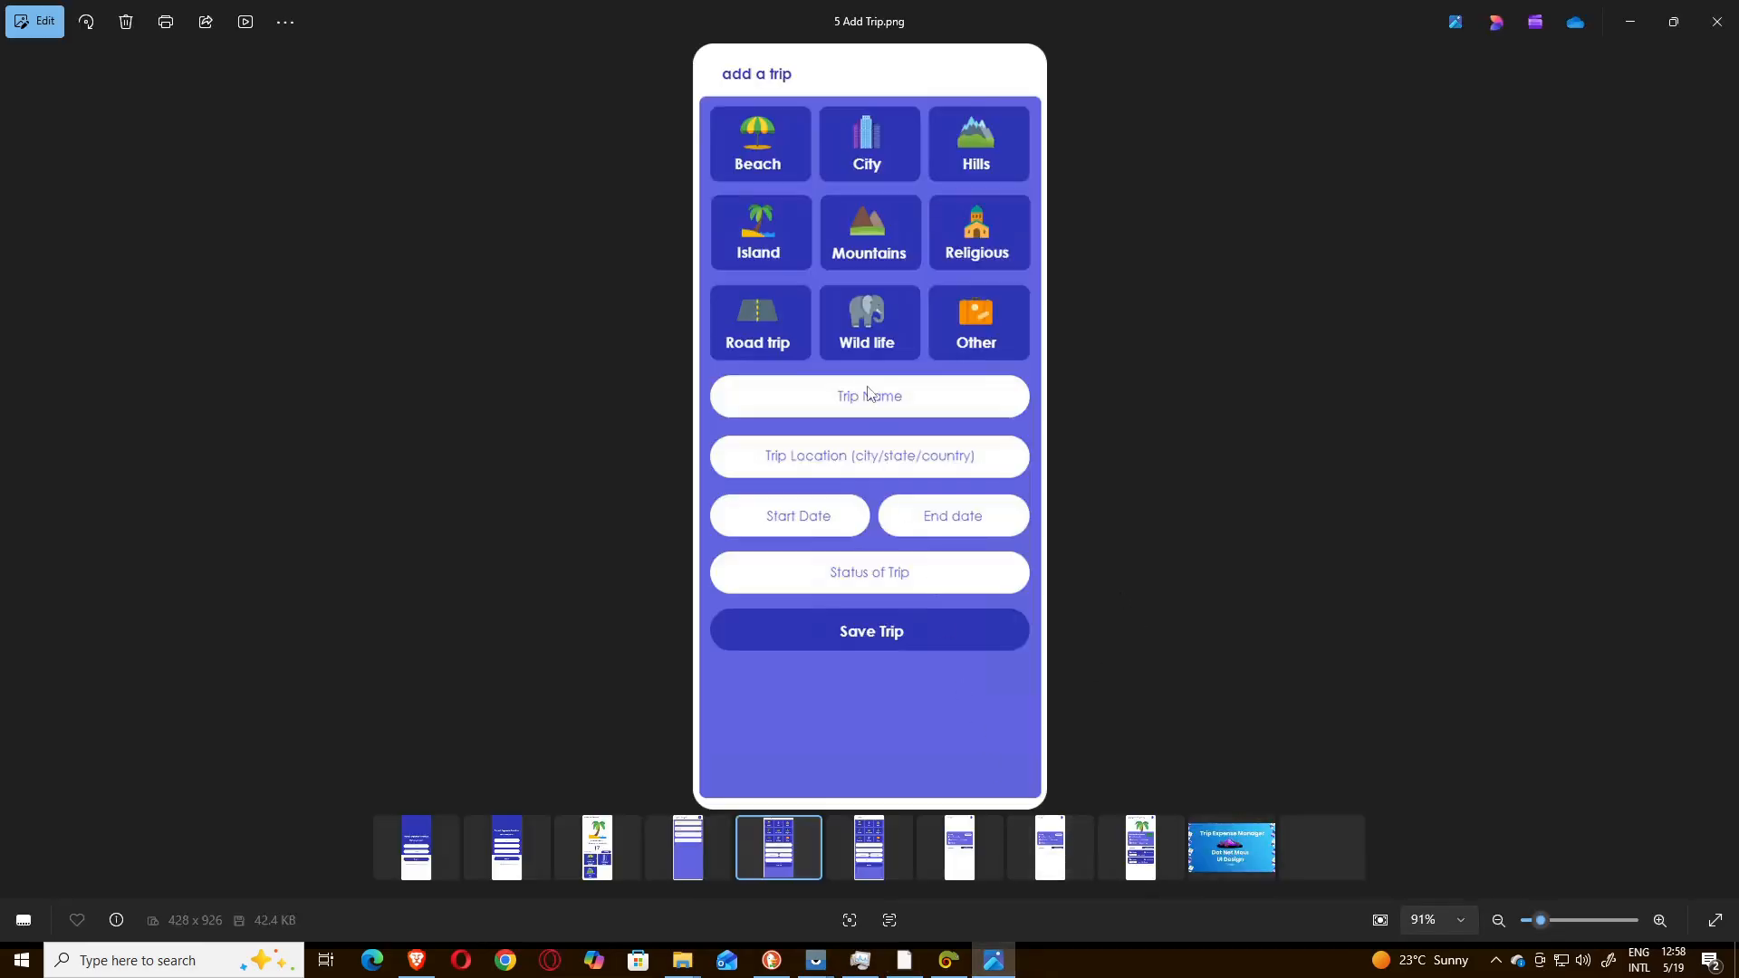
pyautogui.click(995, 953)
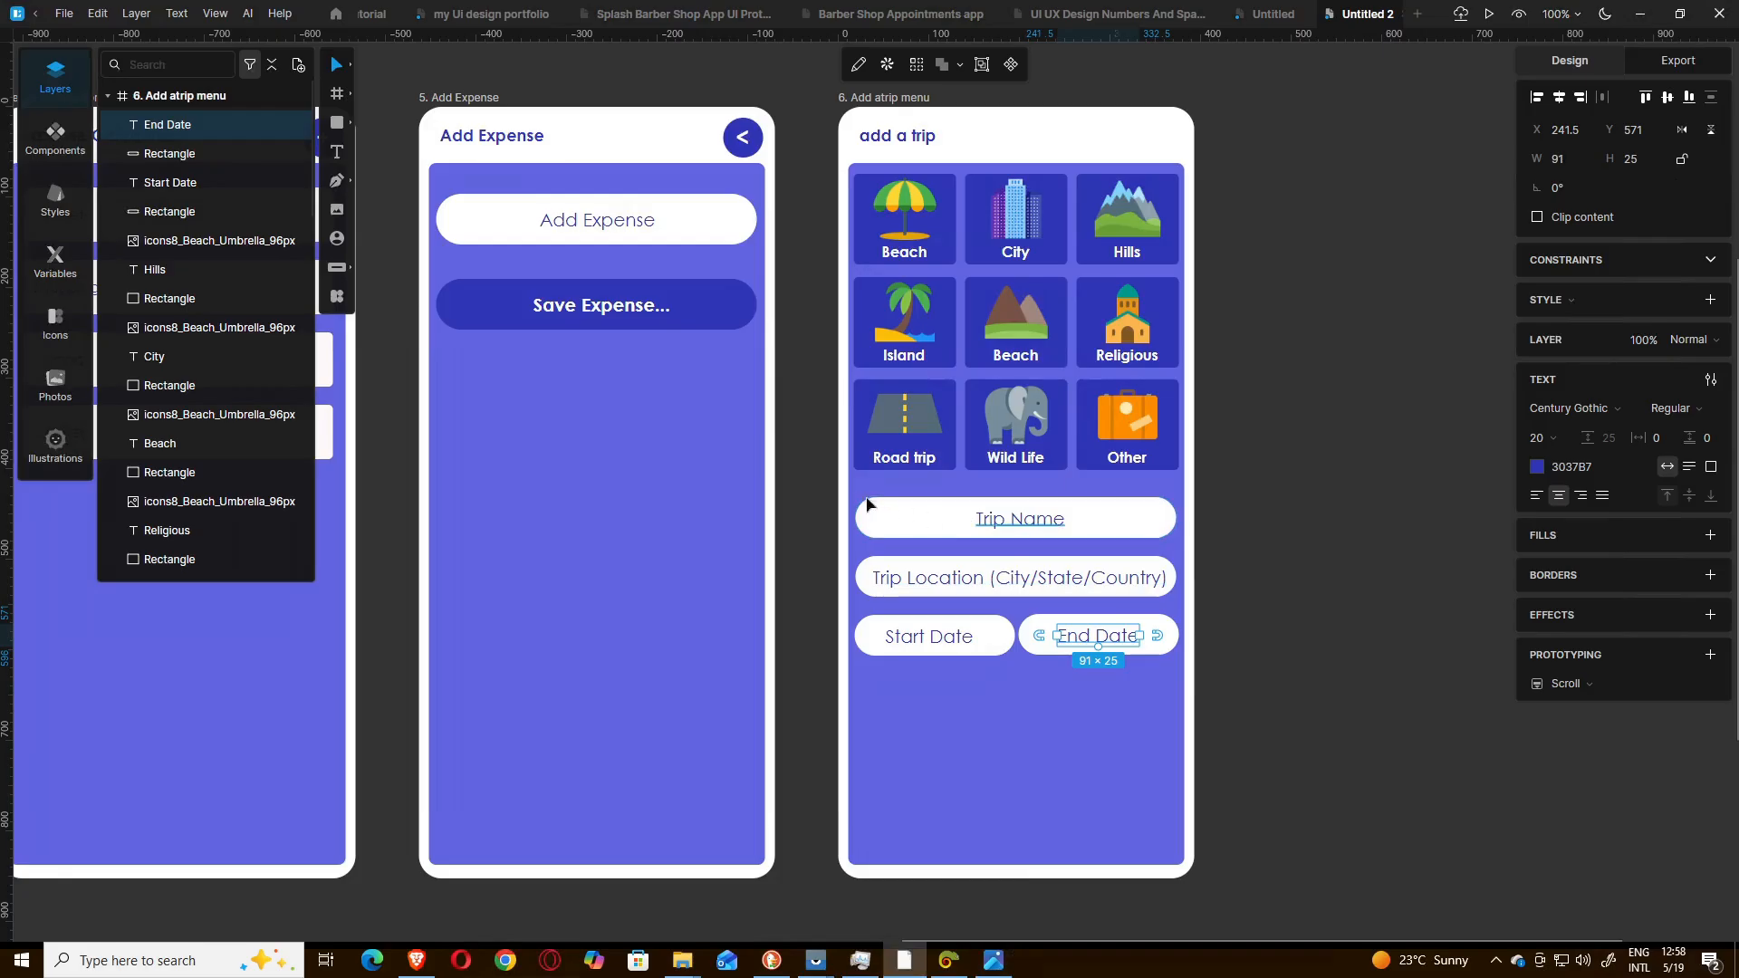
pyautogui.moveTo(860, 487); pyautogui.dragTo(1163, 549)
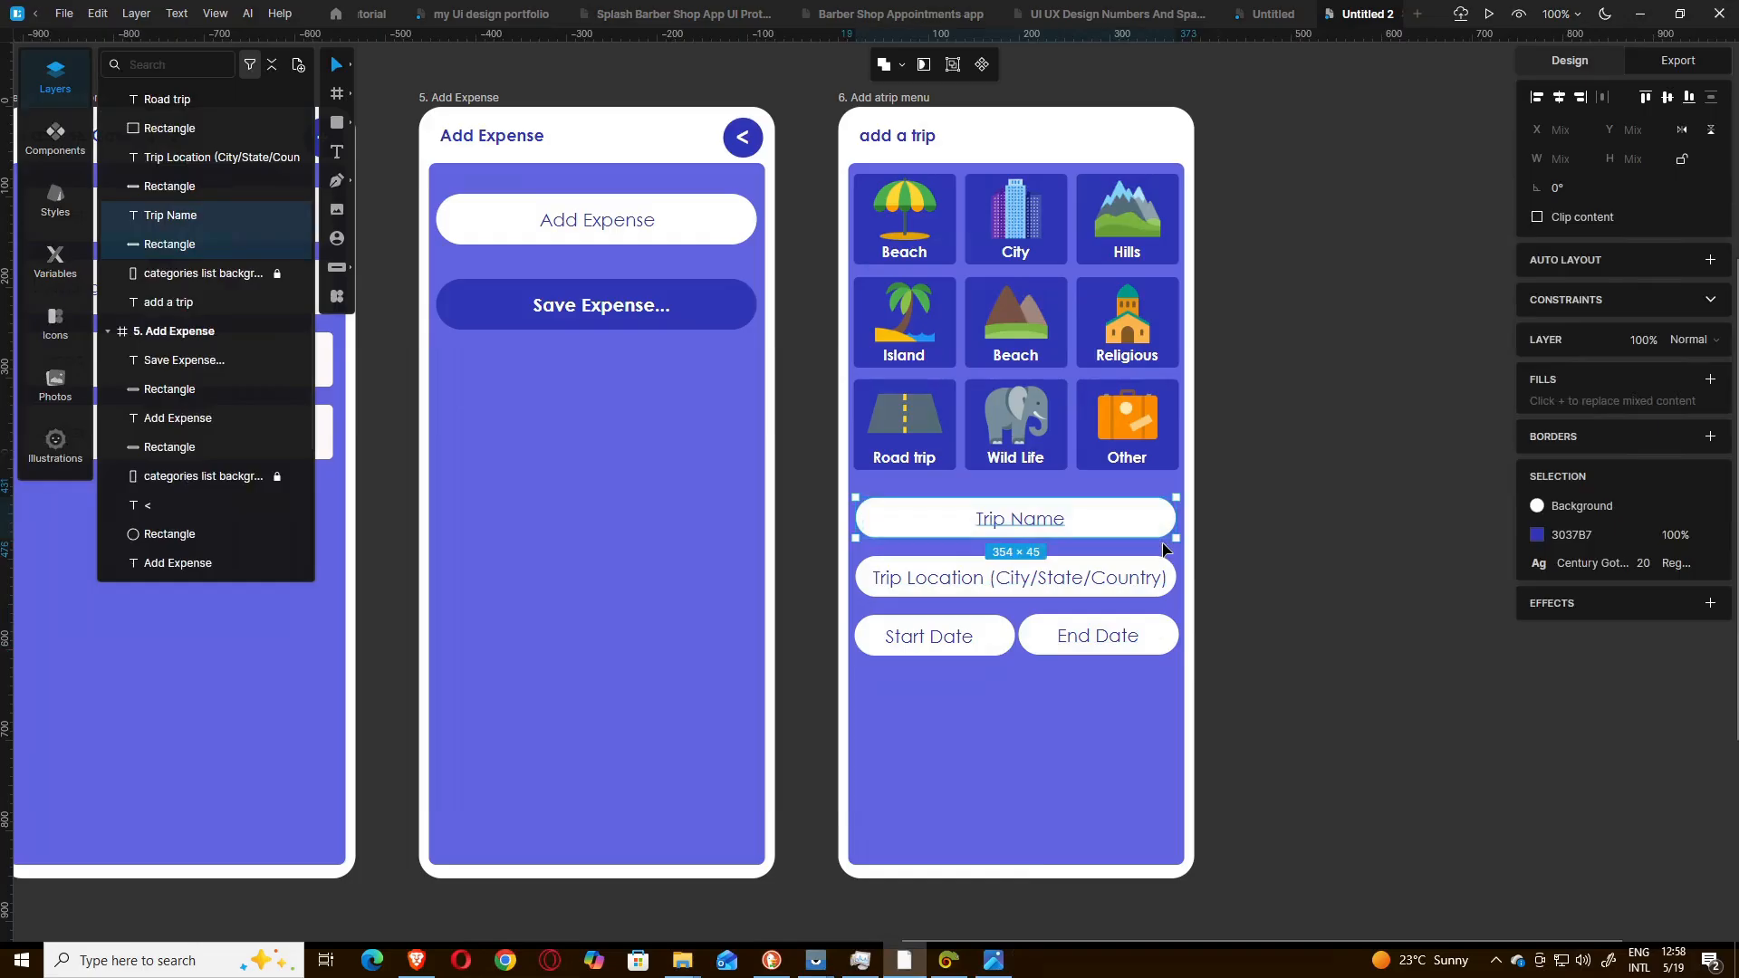
pyautogui.press('super+space')
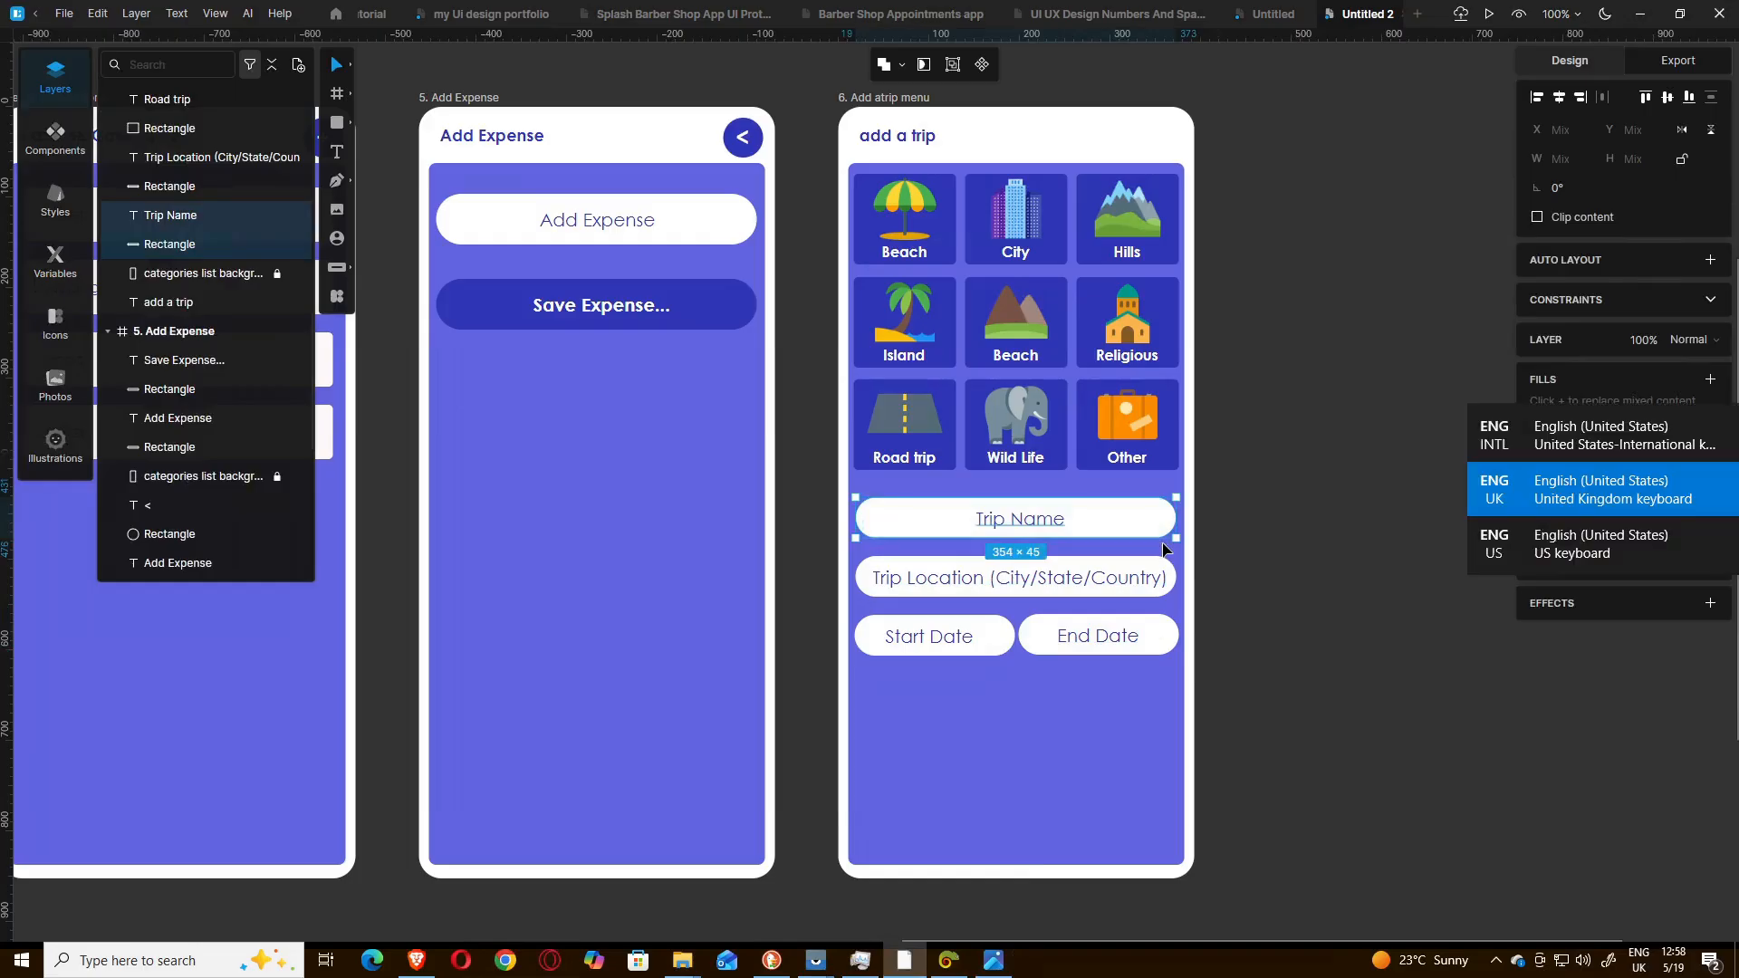
pyautogui.hotkey('ctrl', 'Down')
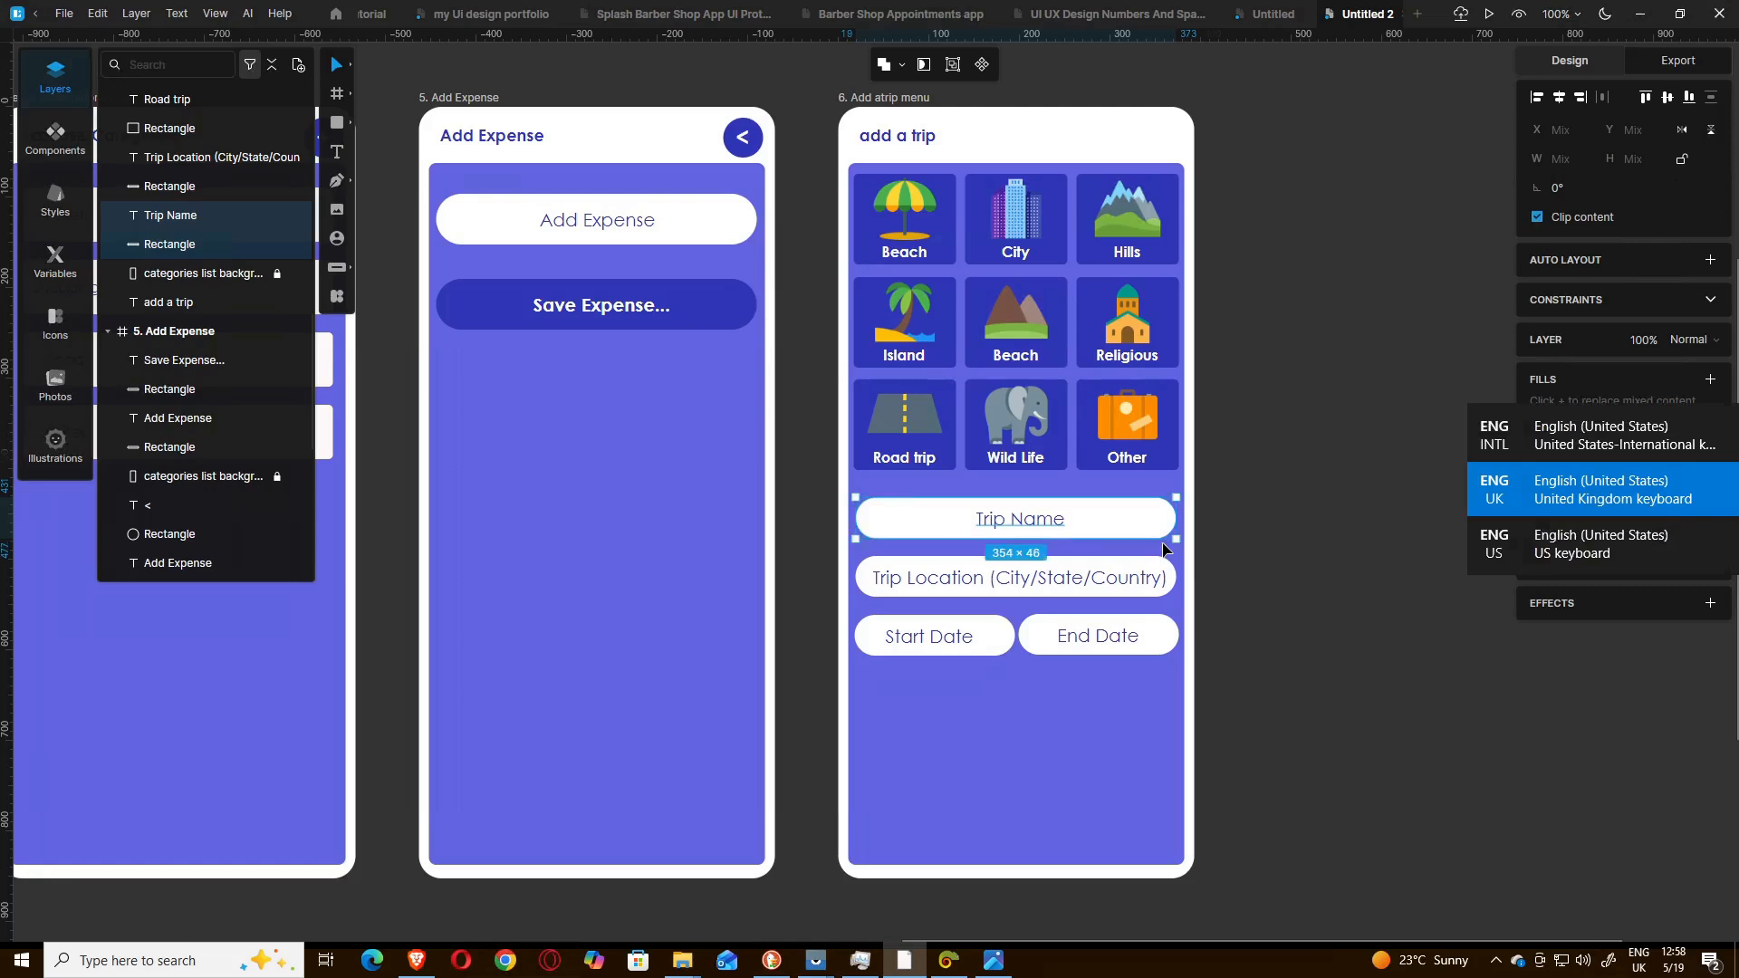
pyautogui.hotkey('ctrl', 'Down')
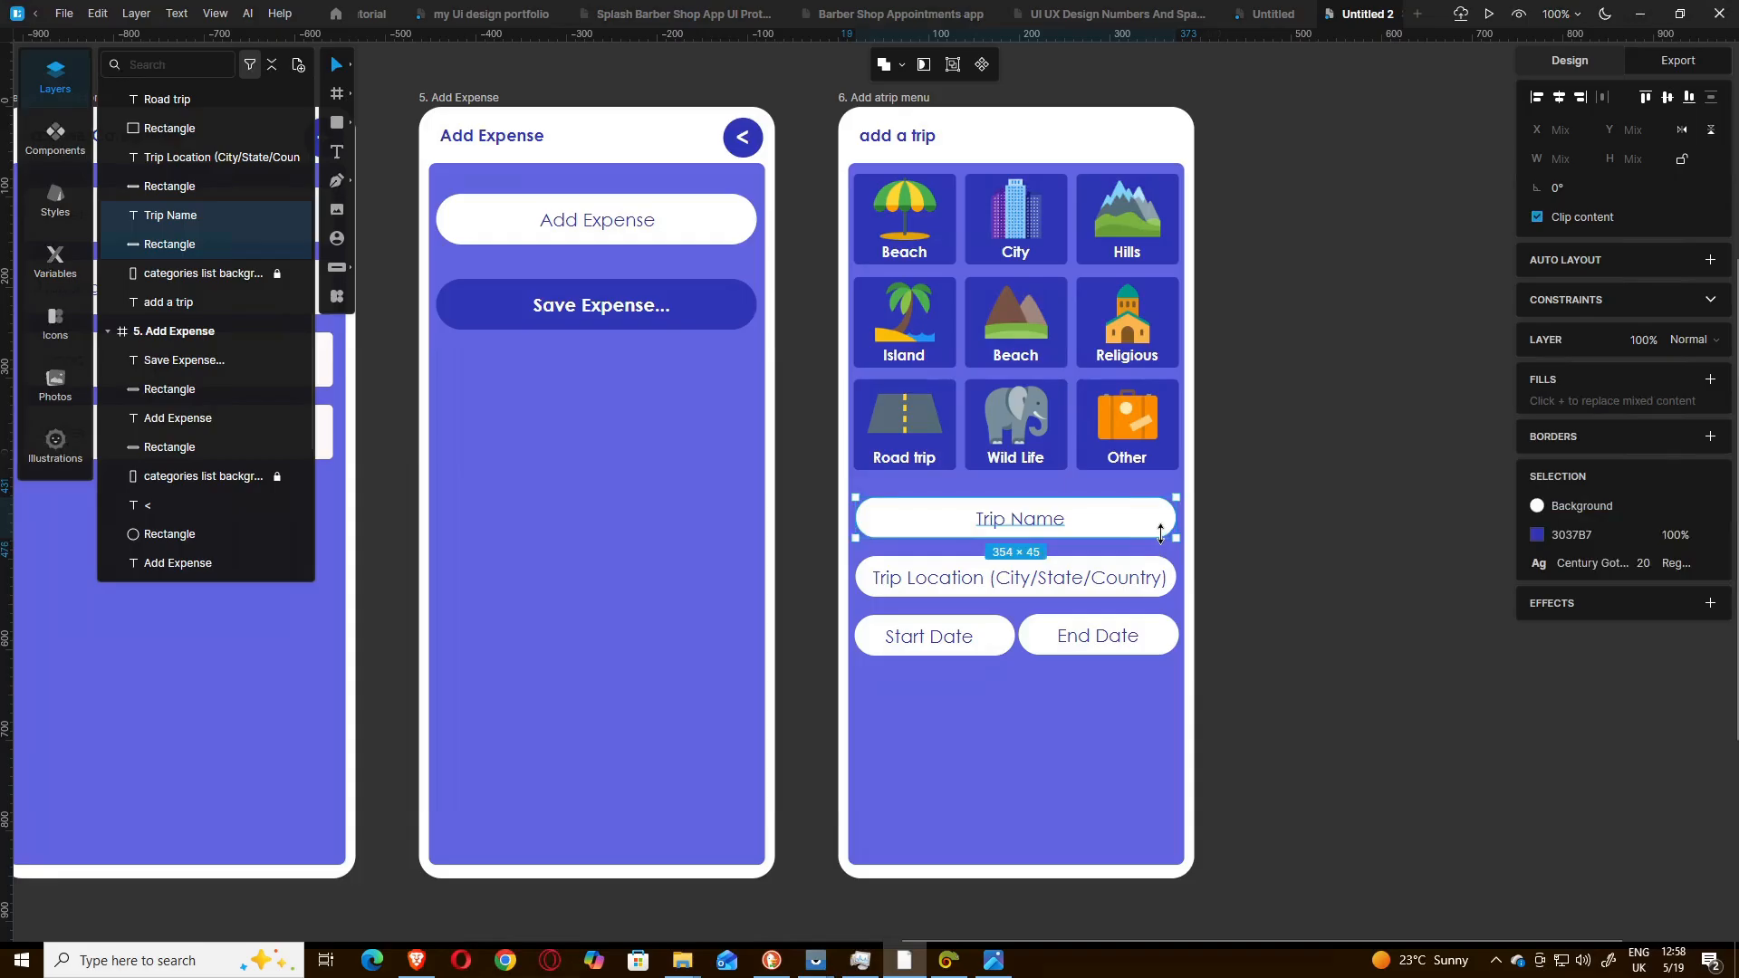
pyautogui.rightClick(874, 677)
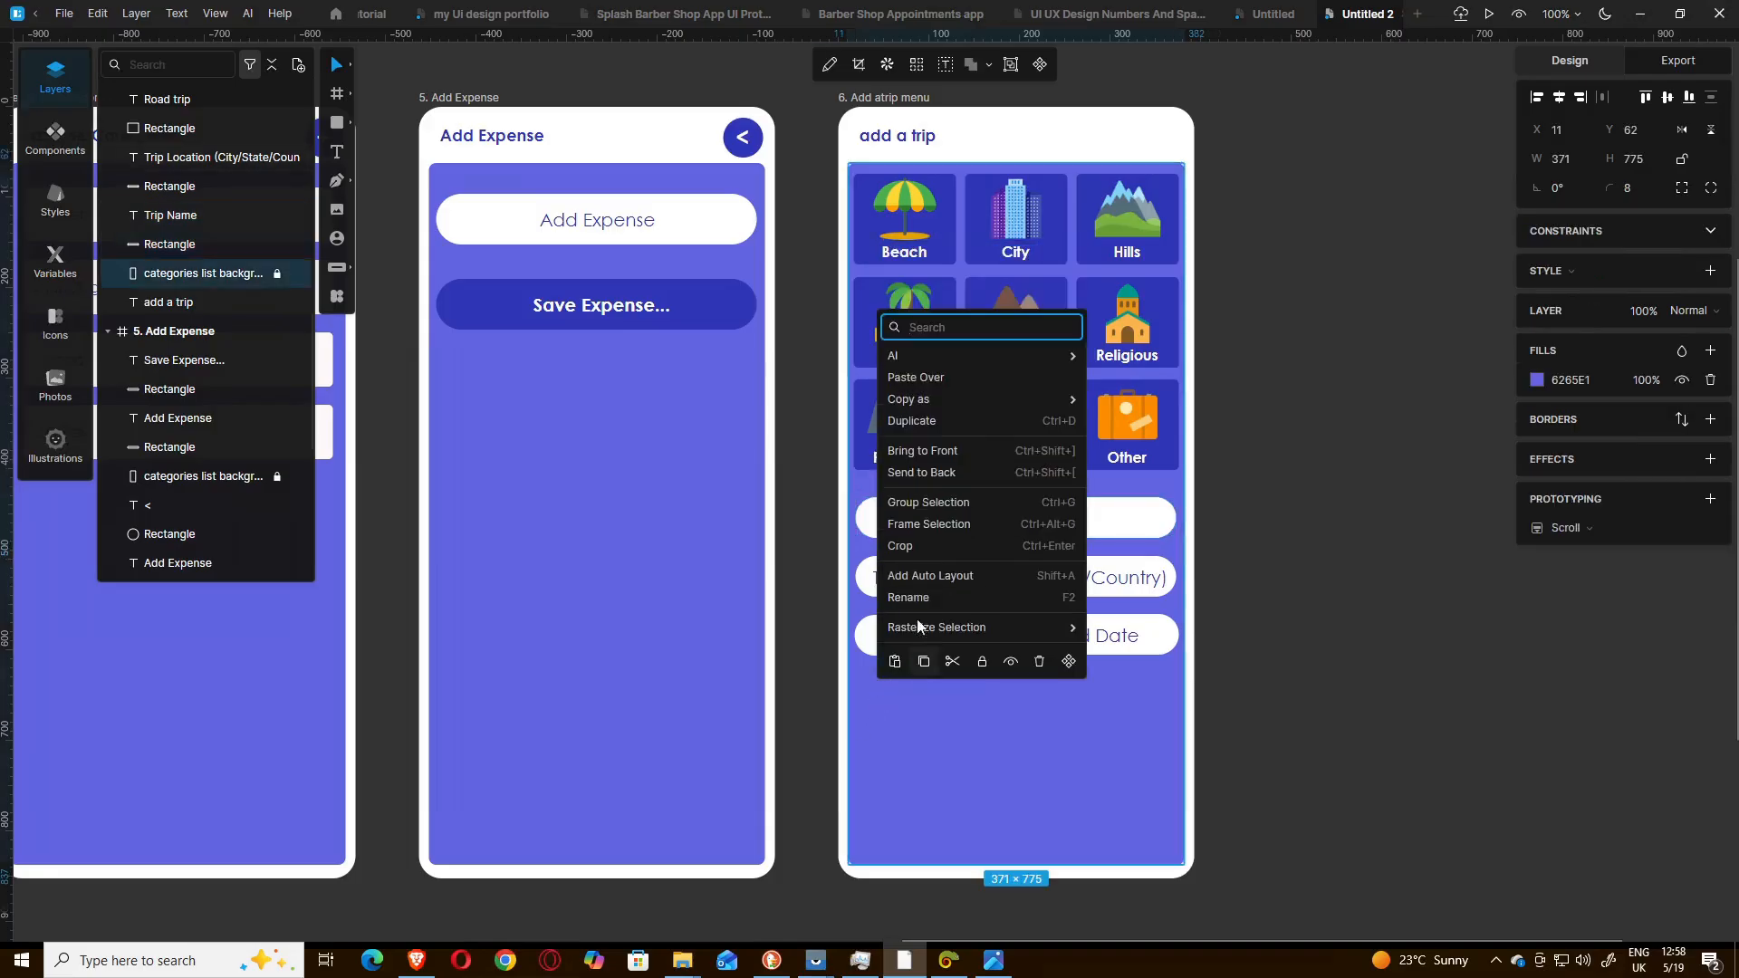
pyautogui.click(893, 661)
pyautogui.moveTo(897, 703); pyautogui.dragTo(886, 710)
pyautogui.click(961, 936)
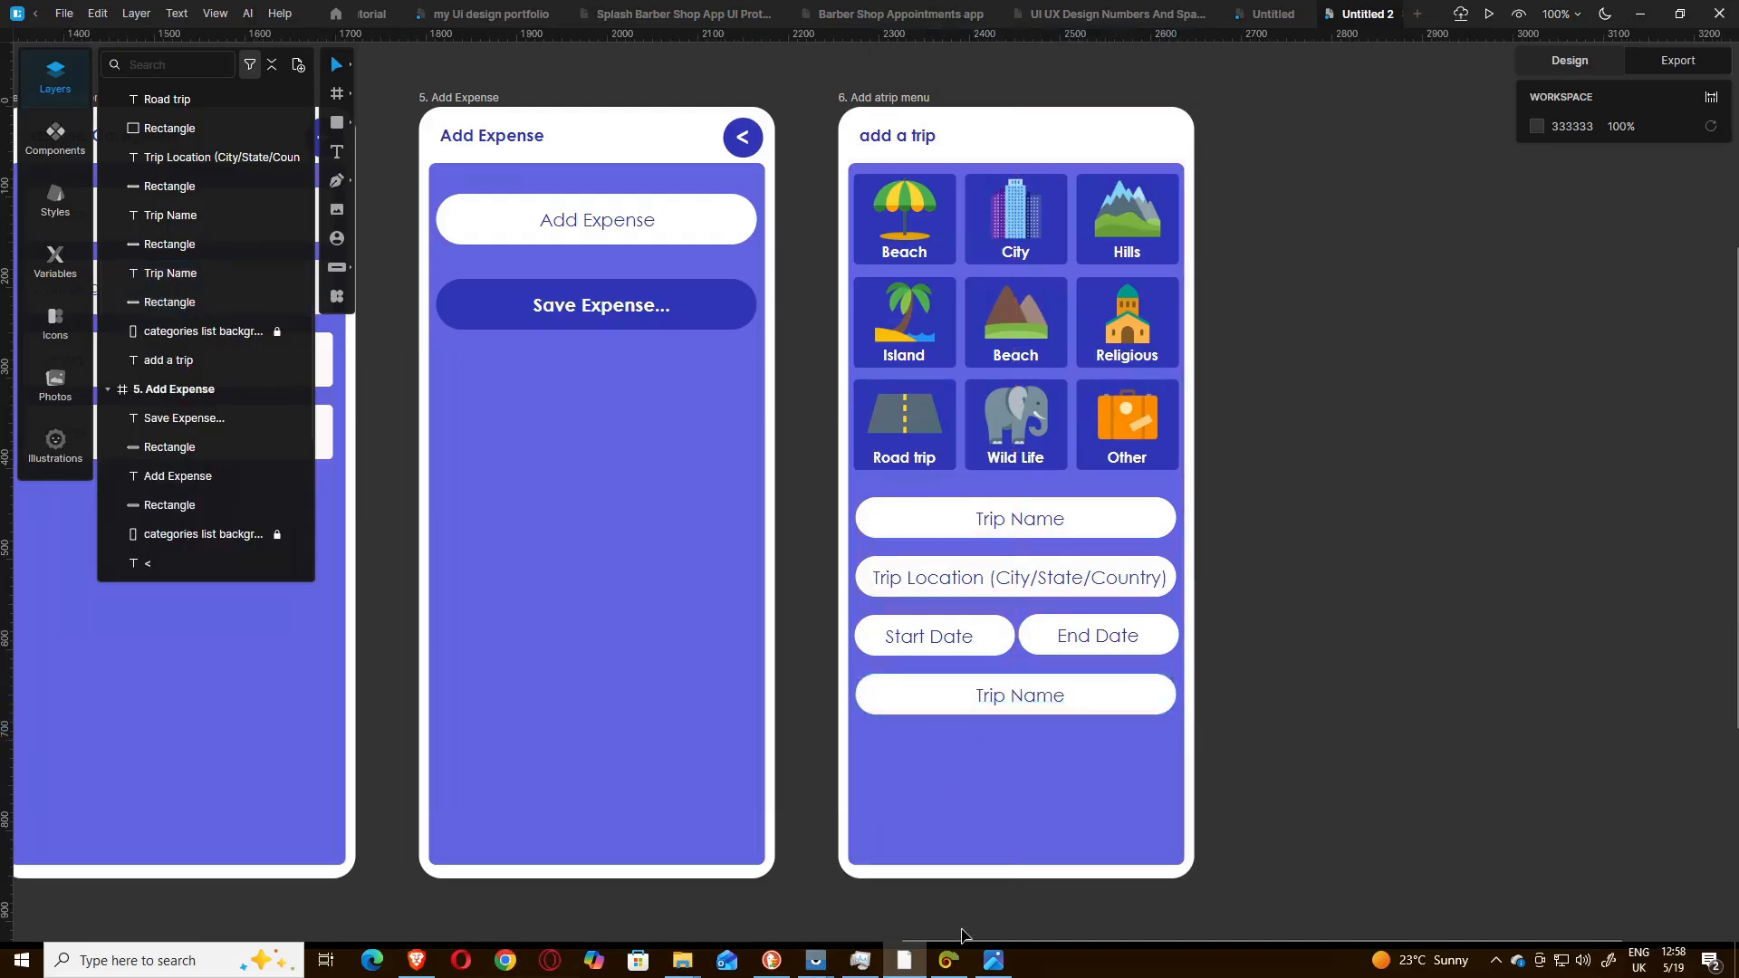
# - Check the mockup's wording and set the text of the field below the date row to "Status of Trip"
pyautogui.click(993, 965)
pyautogui.click(992, 965)
pyautogui.doubleClick(1011, 702)
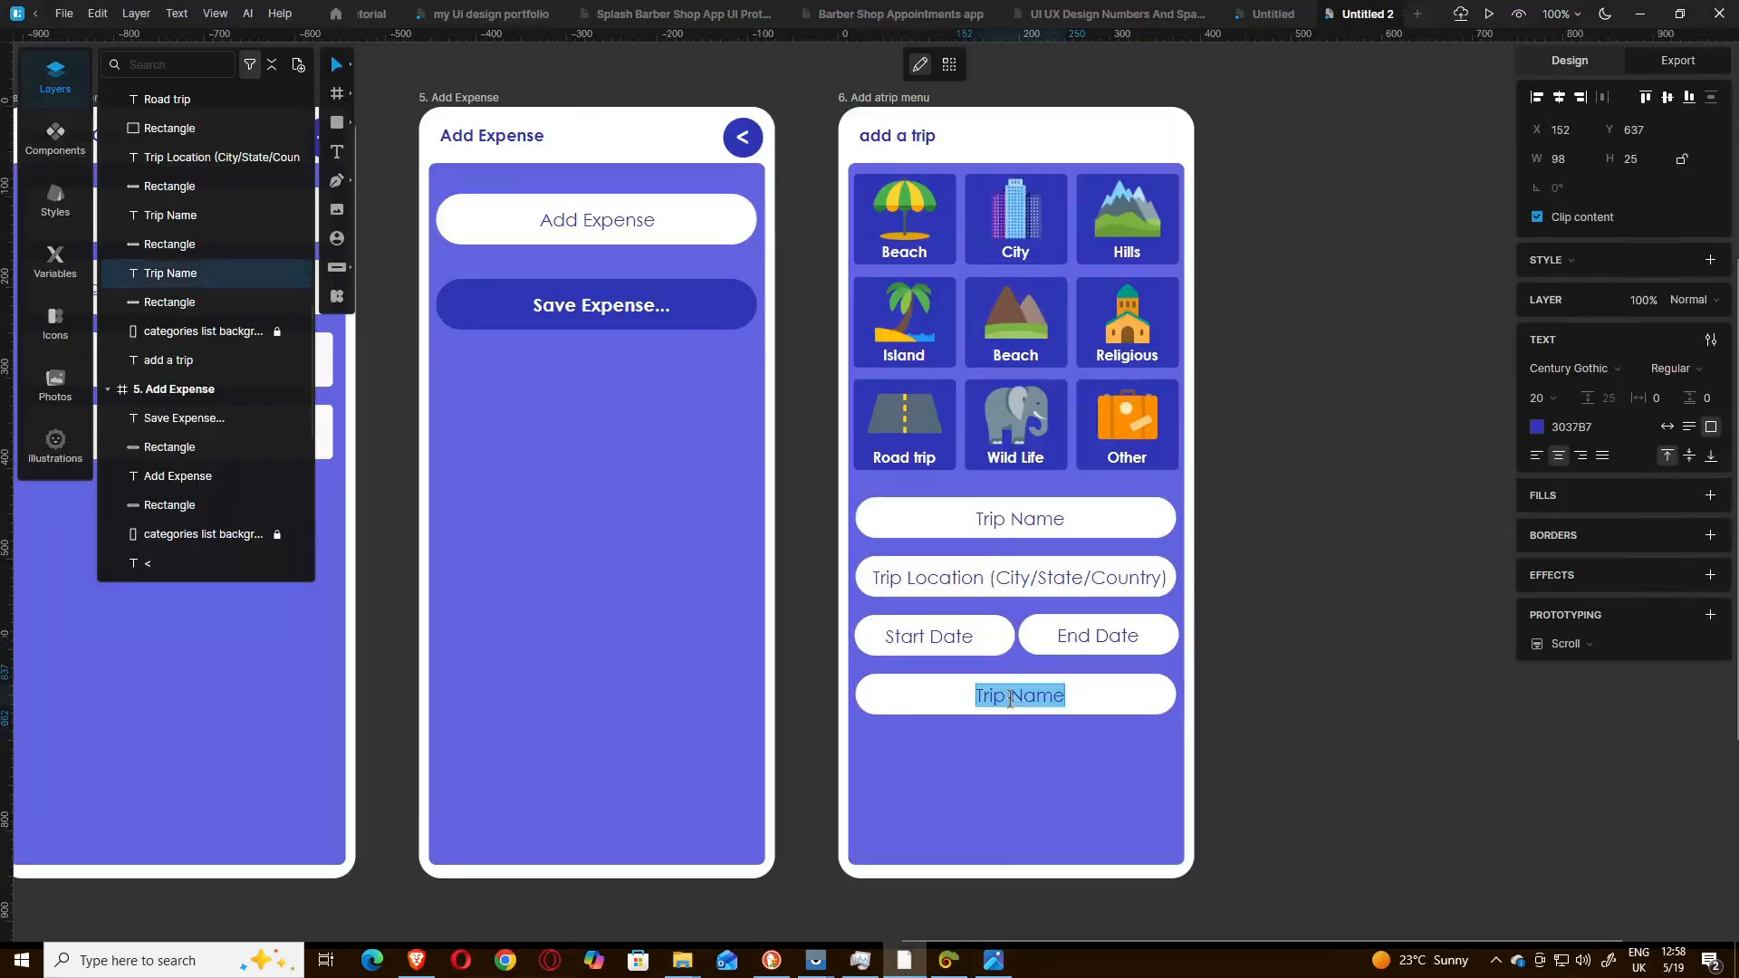
pyautogui.write('Status of')
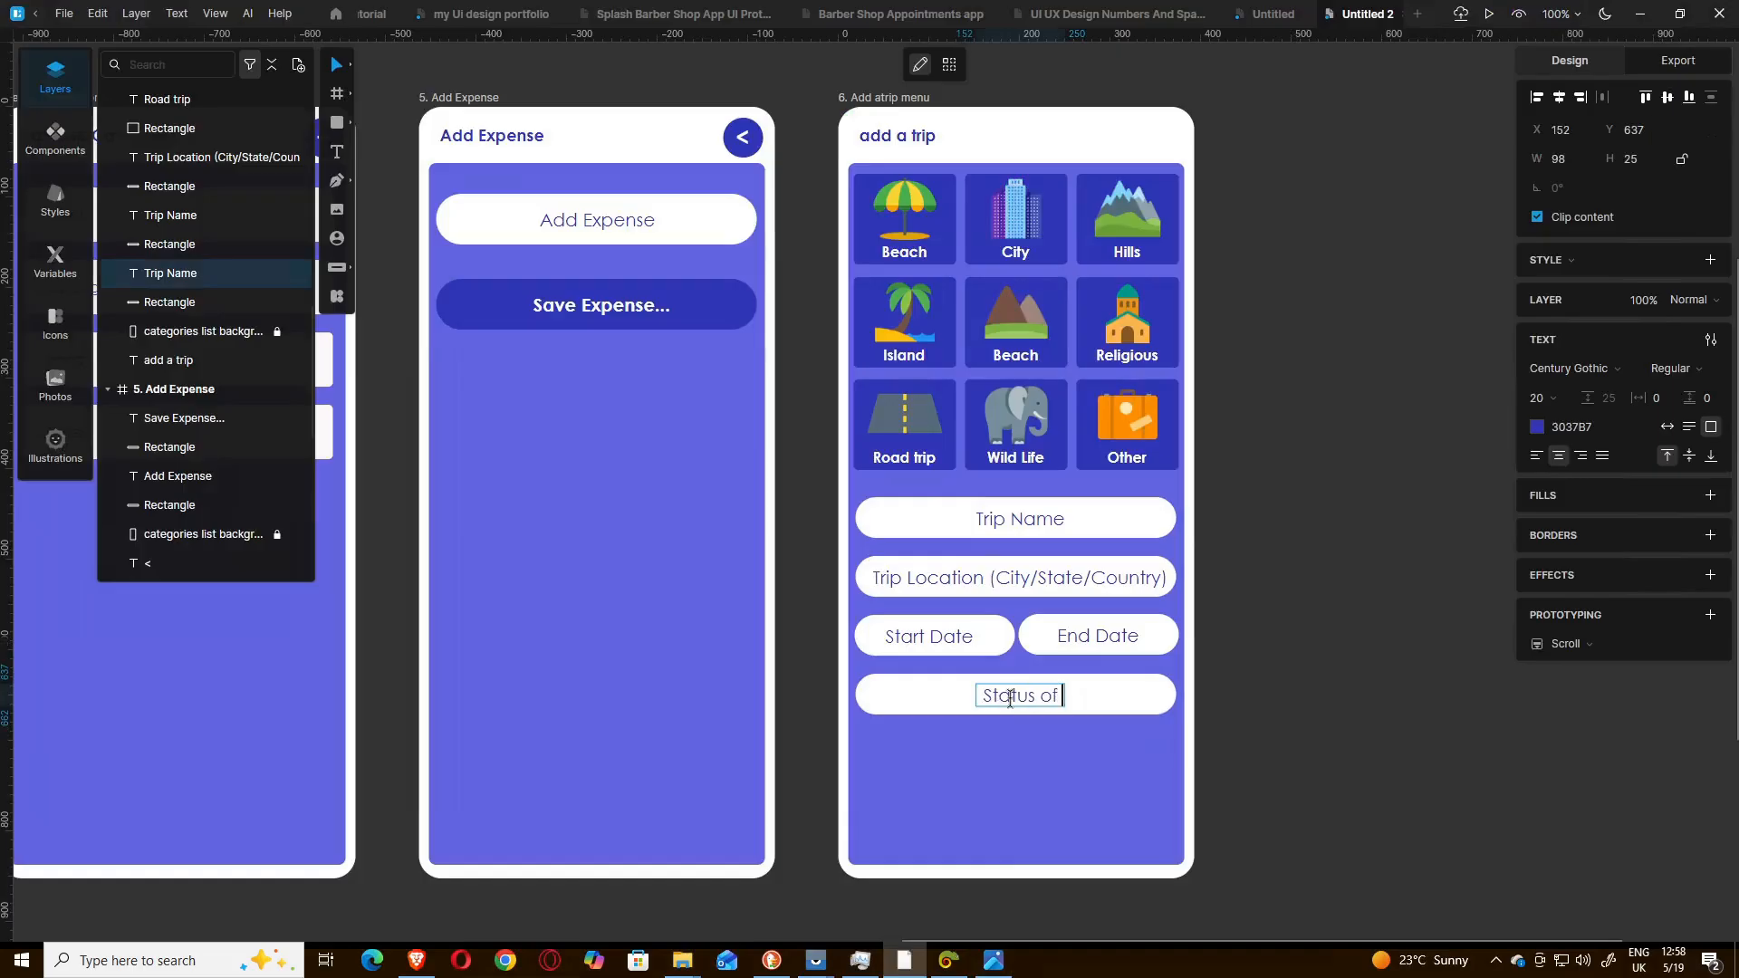
pyautogui.press('Return')
pyautogui.write('Trip')
pyautogui.press('Escape')
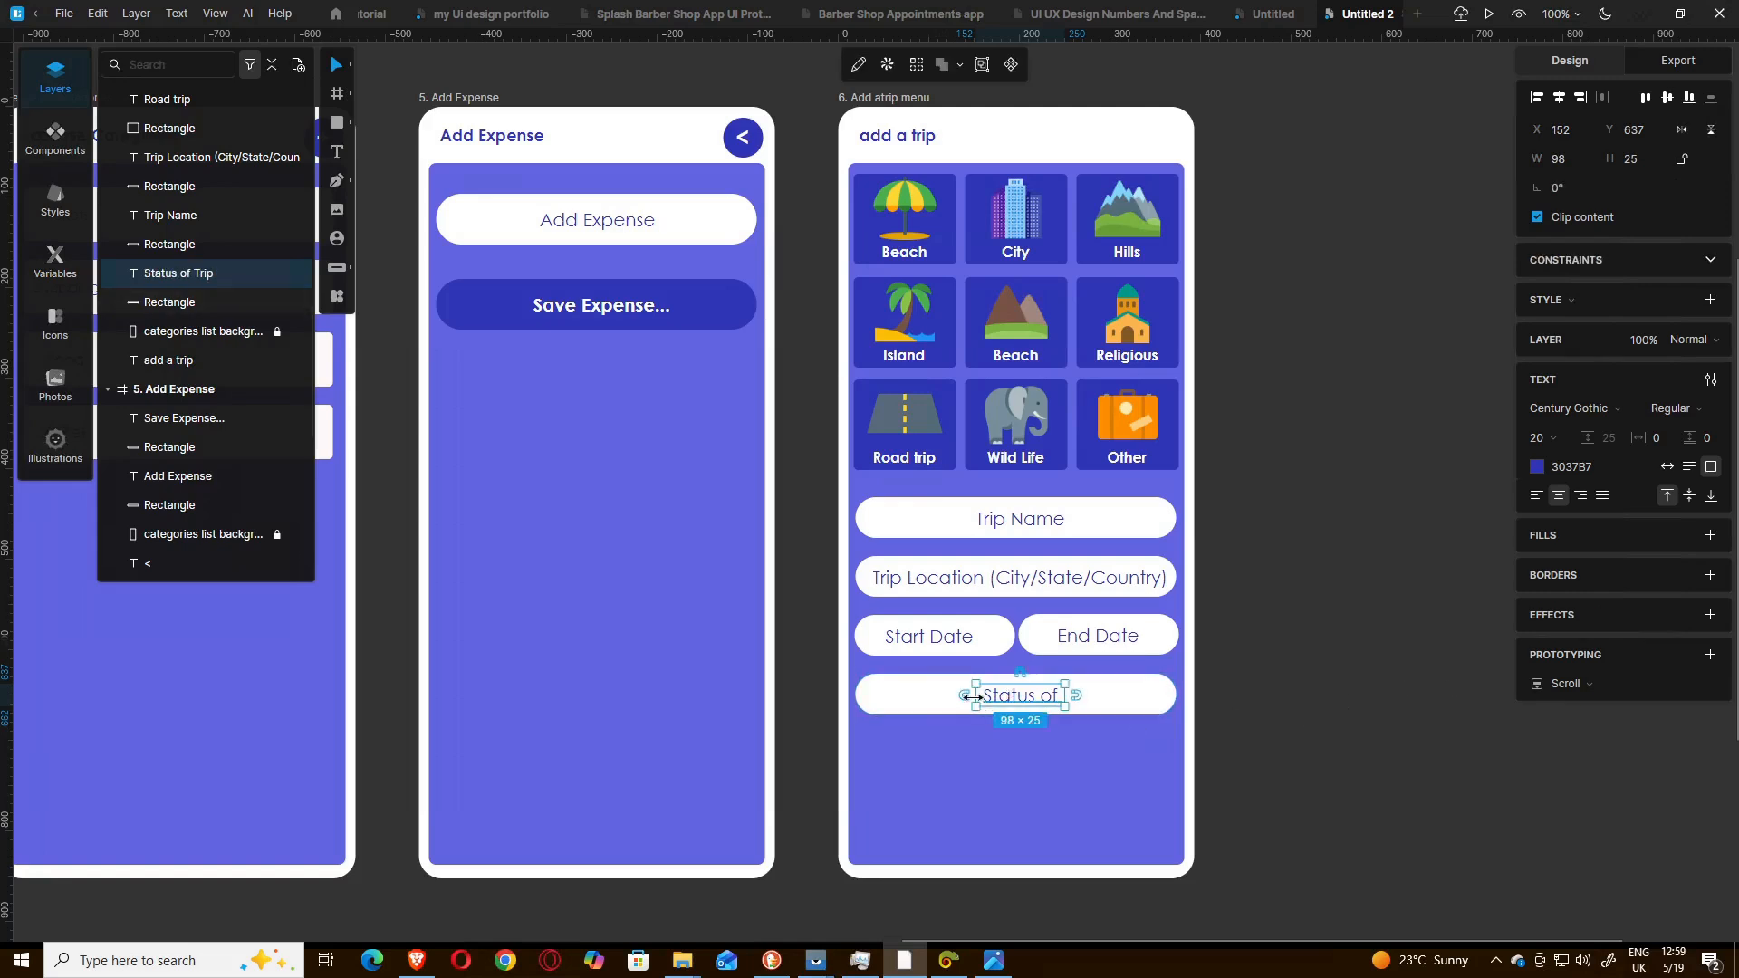
# - Widen the "Status of Trip" text box leftward to about 120 wide so the text fits on one line
pyautogui.moveTo(976, 695); pyautogui.dragTo(946, 695)
pyautogui.click(1215, 703)
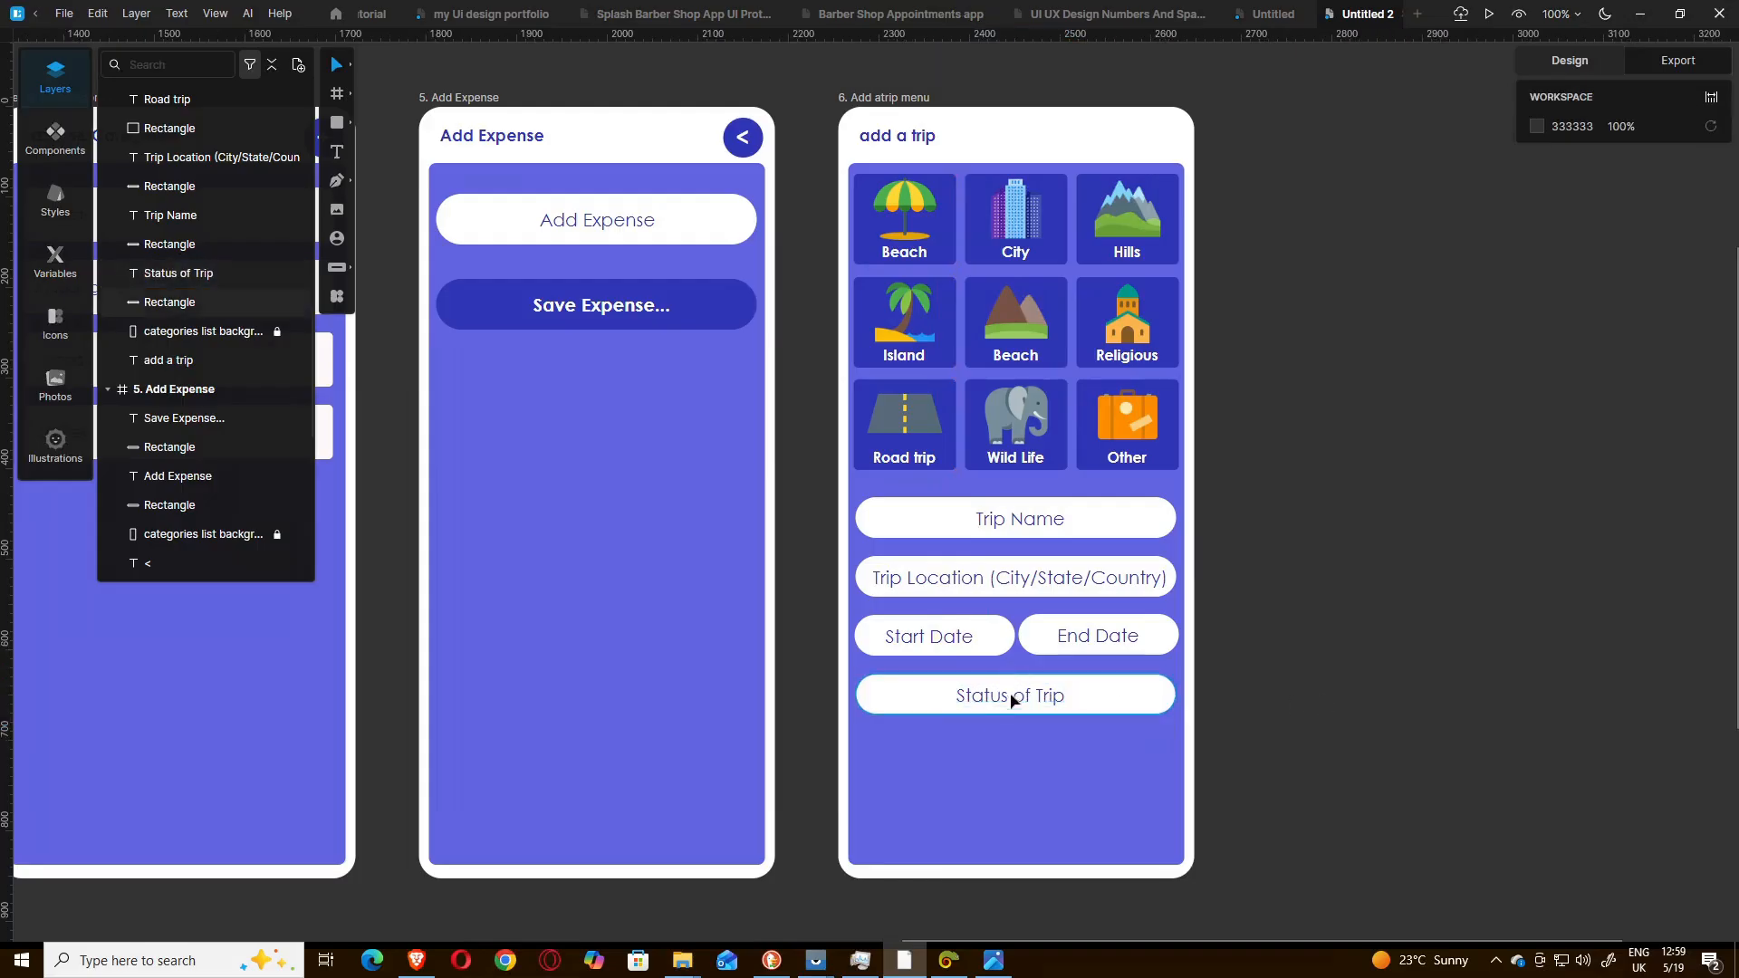
pyautogui.click(1019, 692)
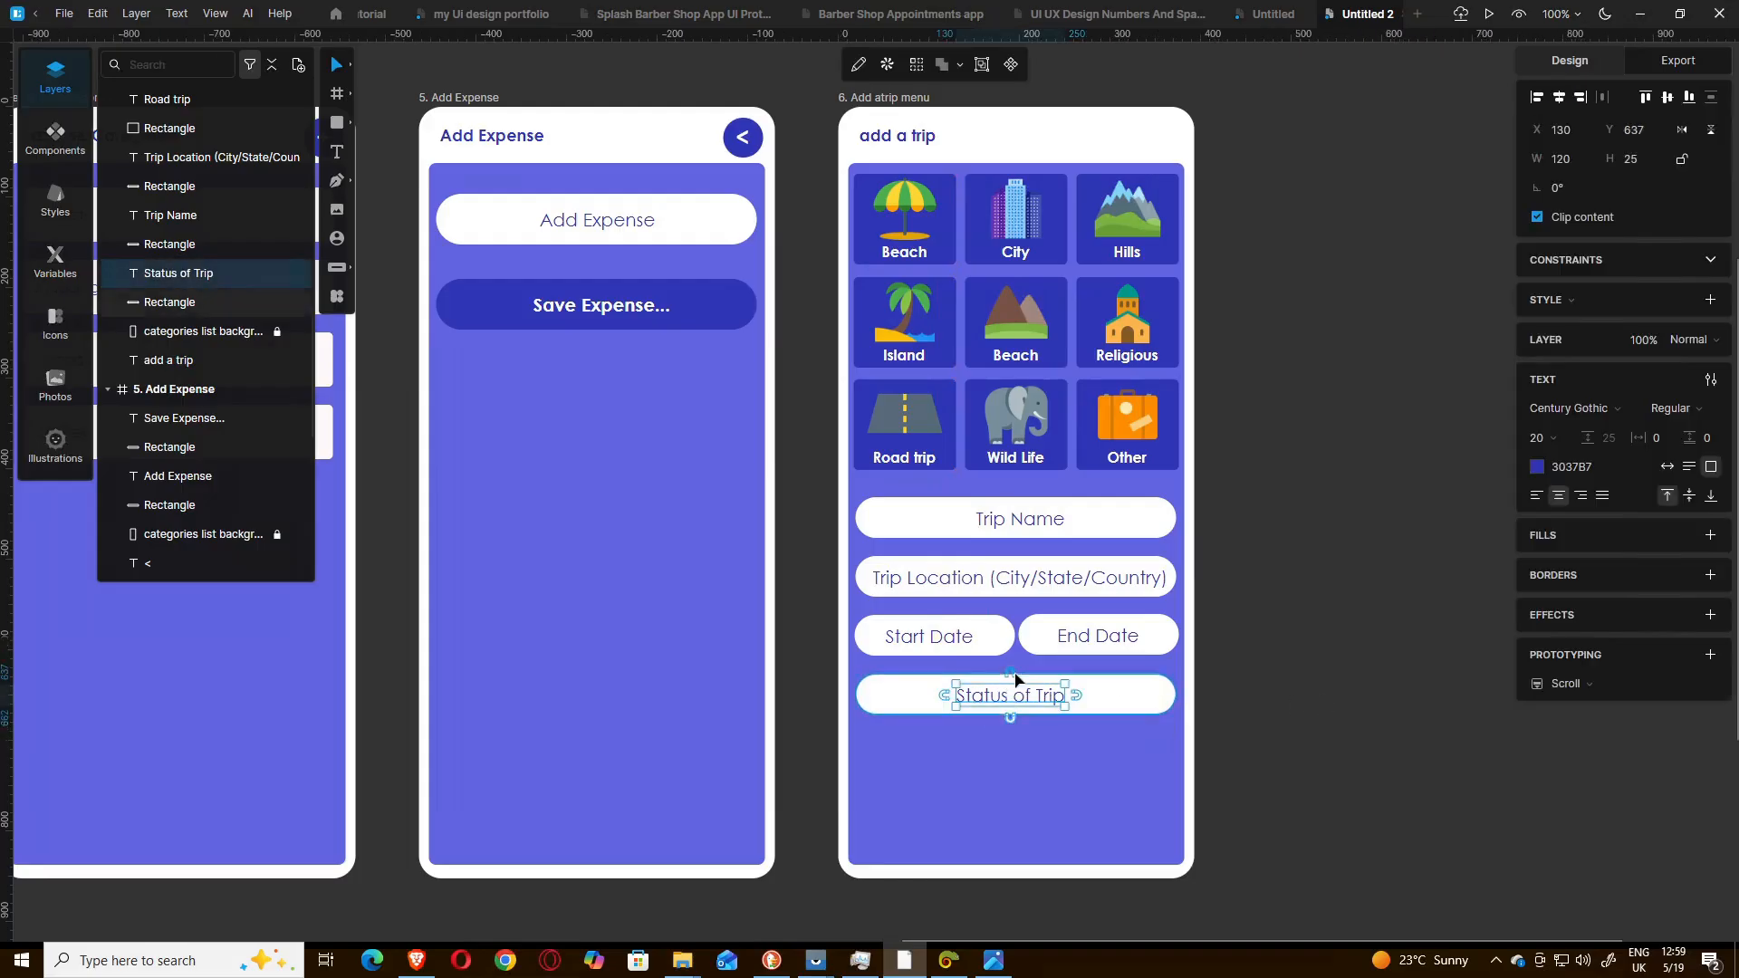
pyautogui.click(1242, 703)
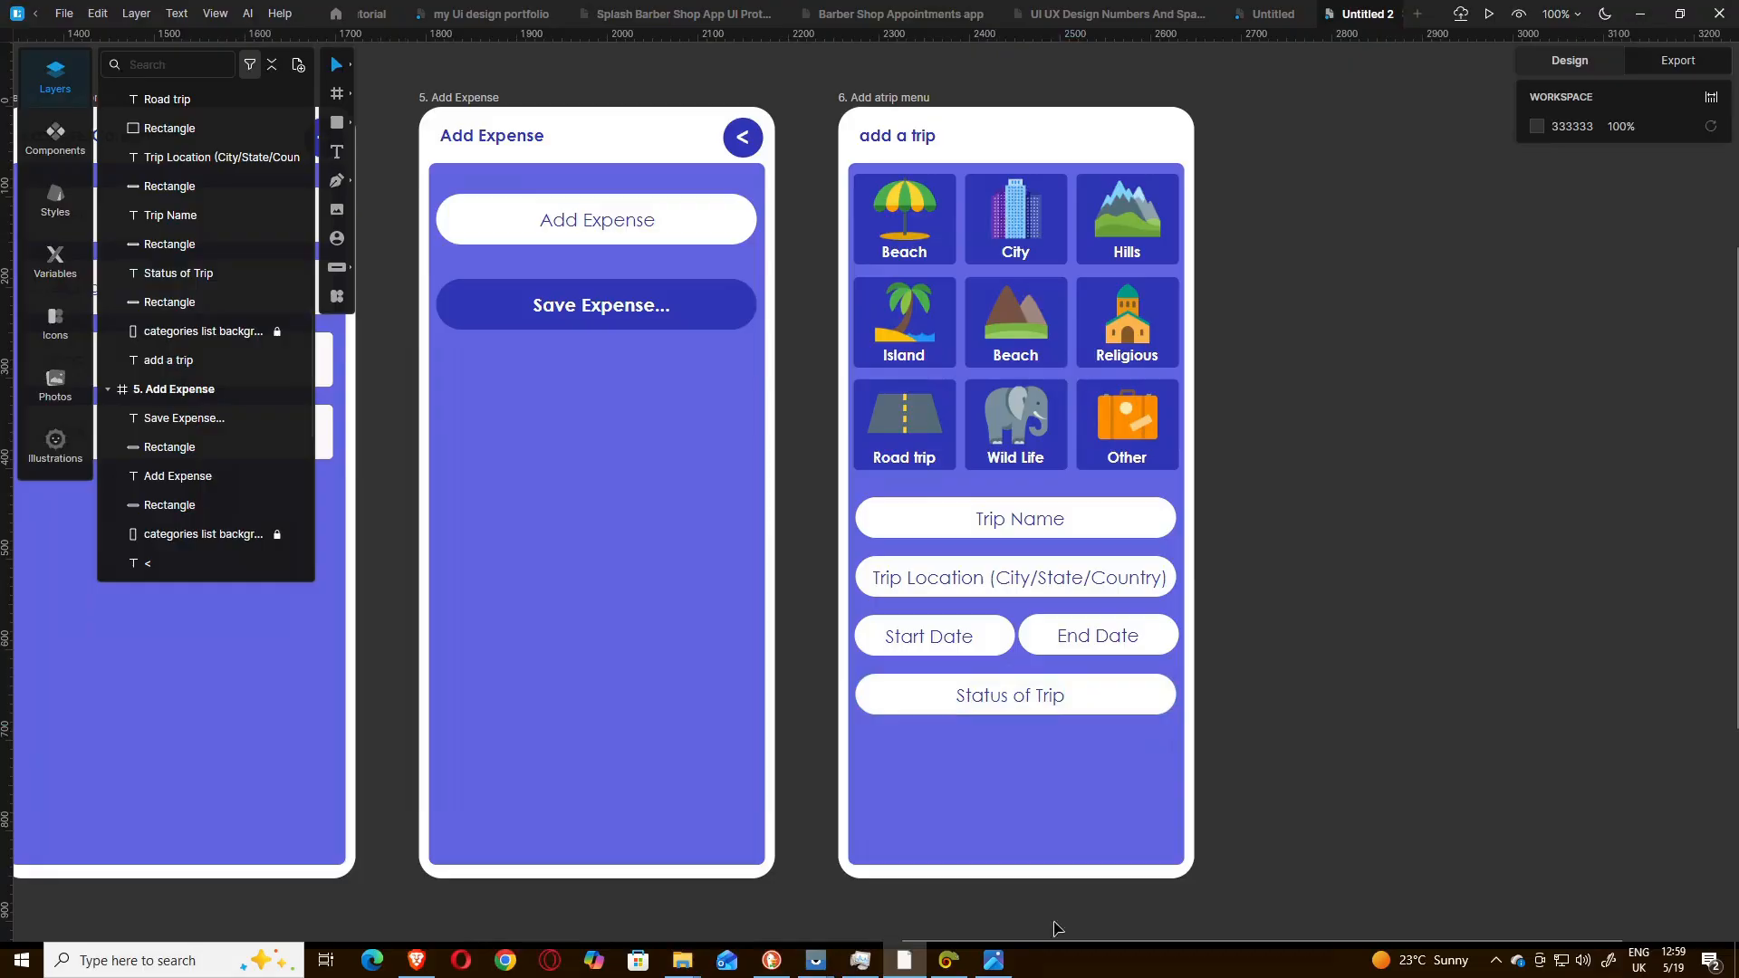
# - Check the mockup, then copy the Save Expense button with its text and place the copy below the Status of Trip field, aligned with it
pyautogui.click(994, 962)
pyautogui.click(993, 967)
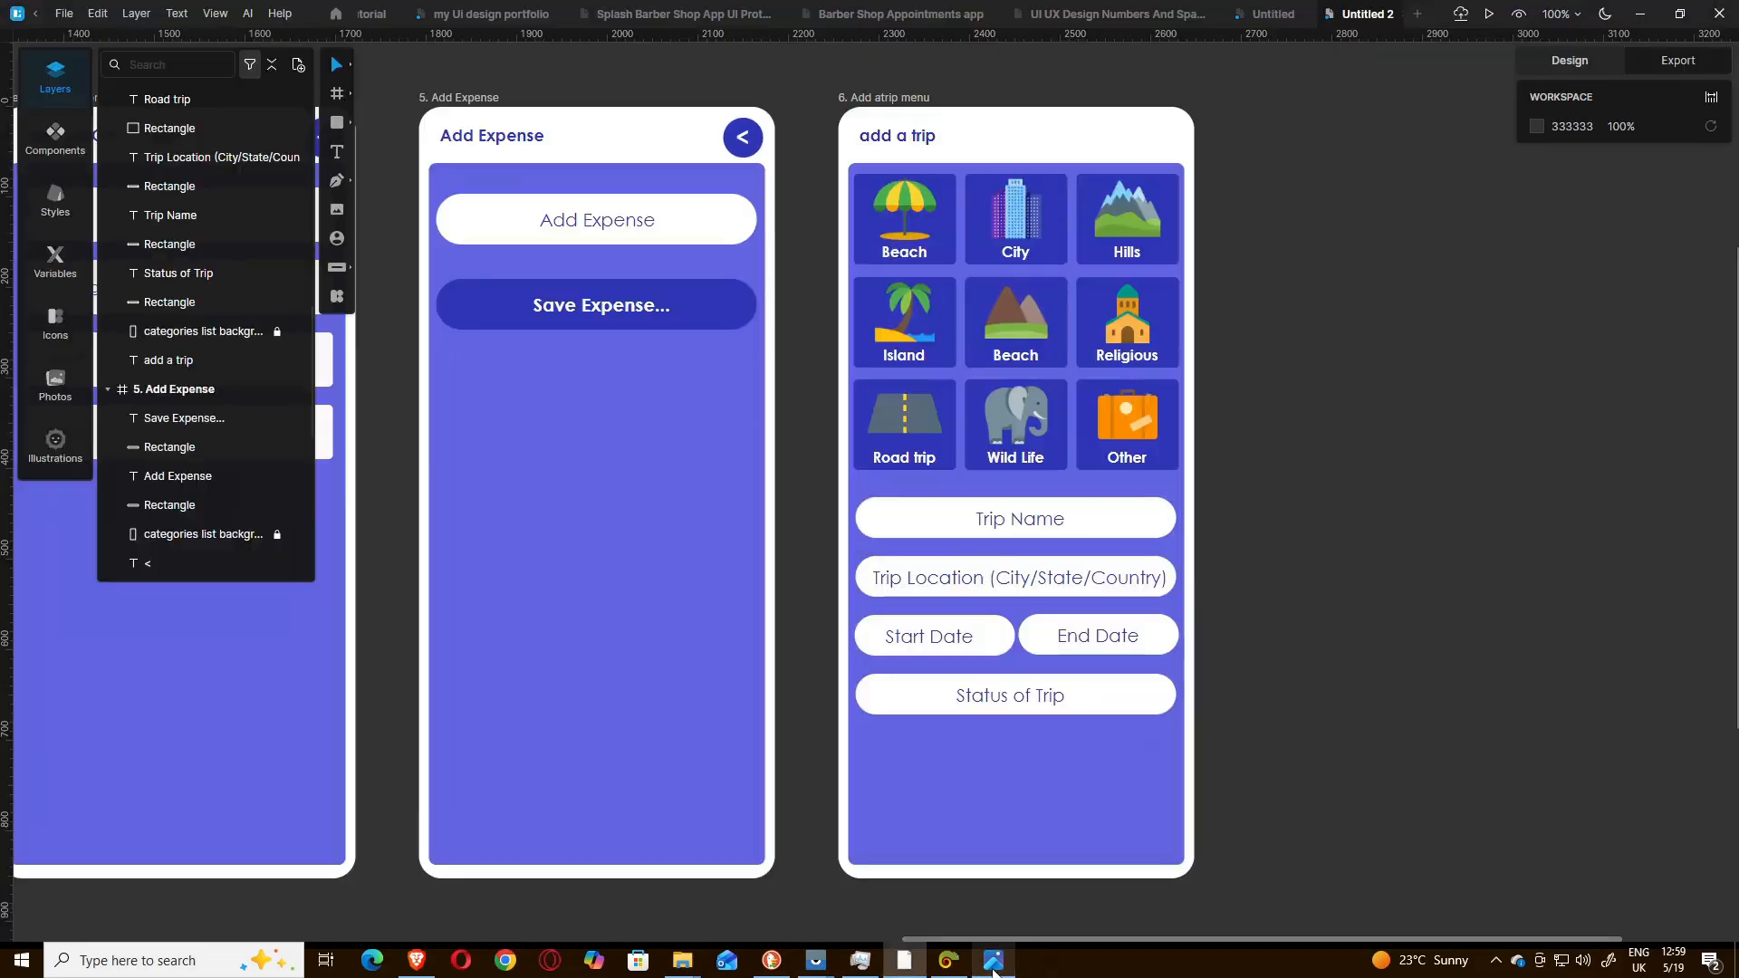
pyautogui.moveTo(640, 363); pyautogui.dragTo(547, 298)
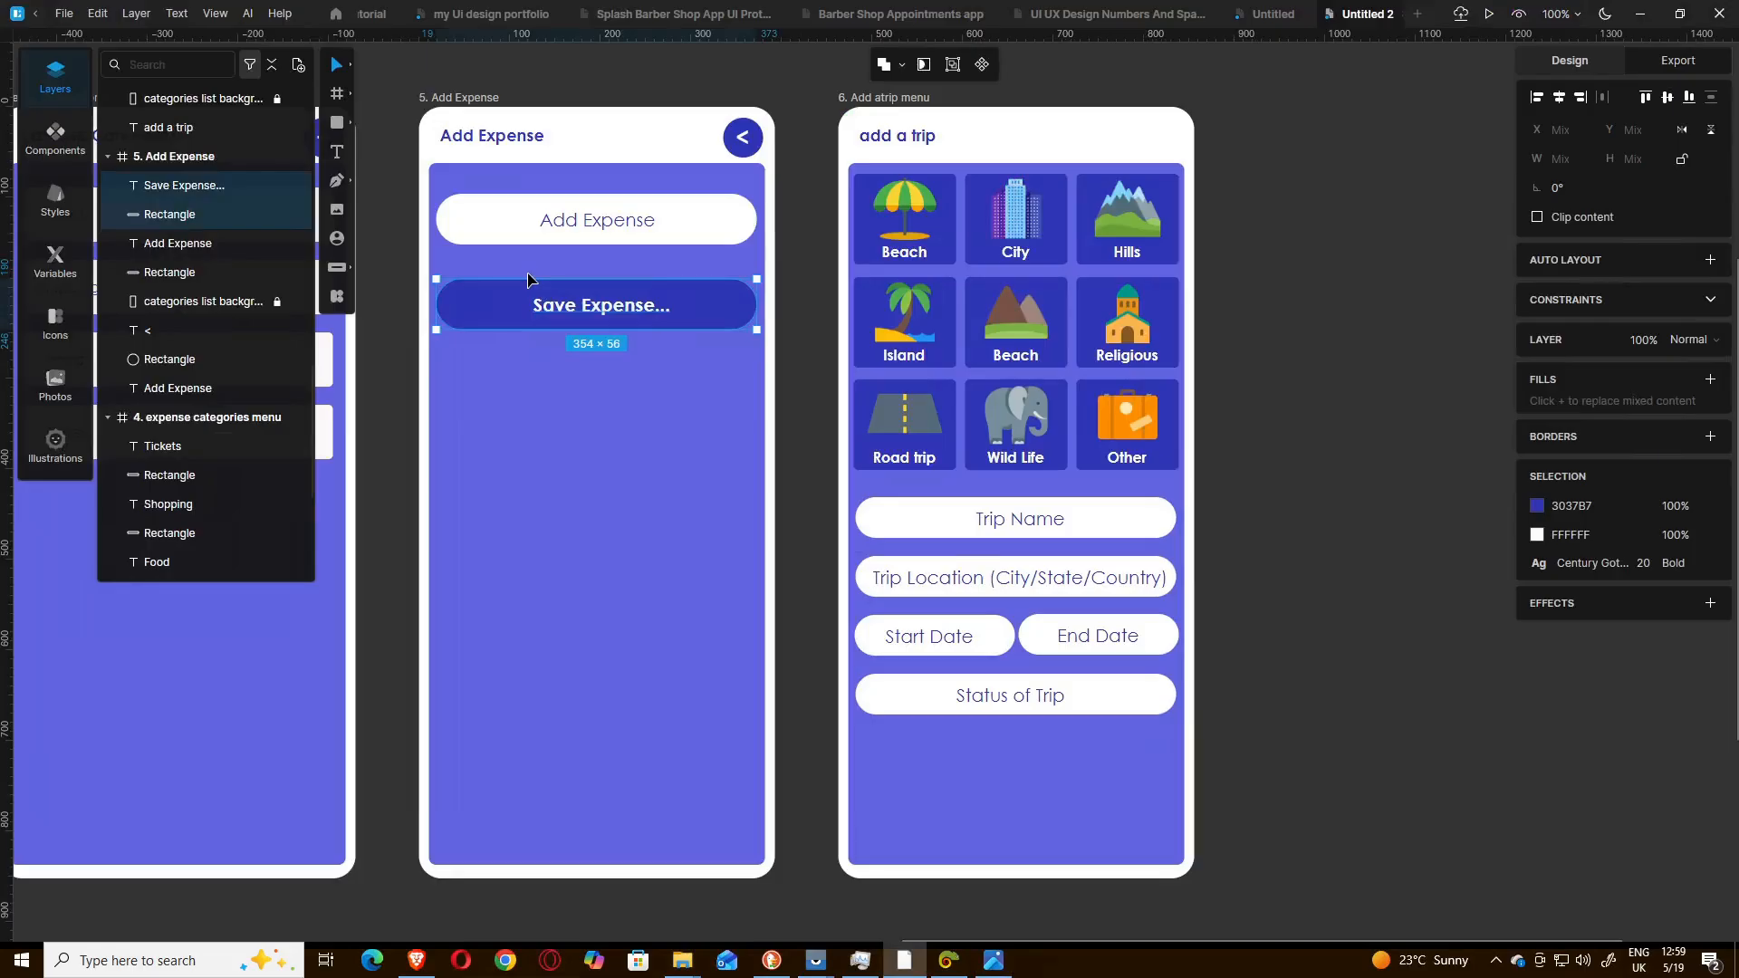
pyautogui.rightClick(885, 757)
pyautogui.click(899, 734)
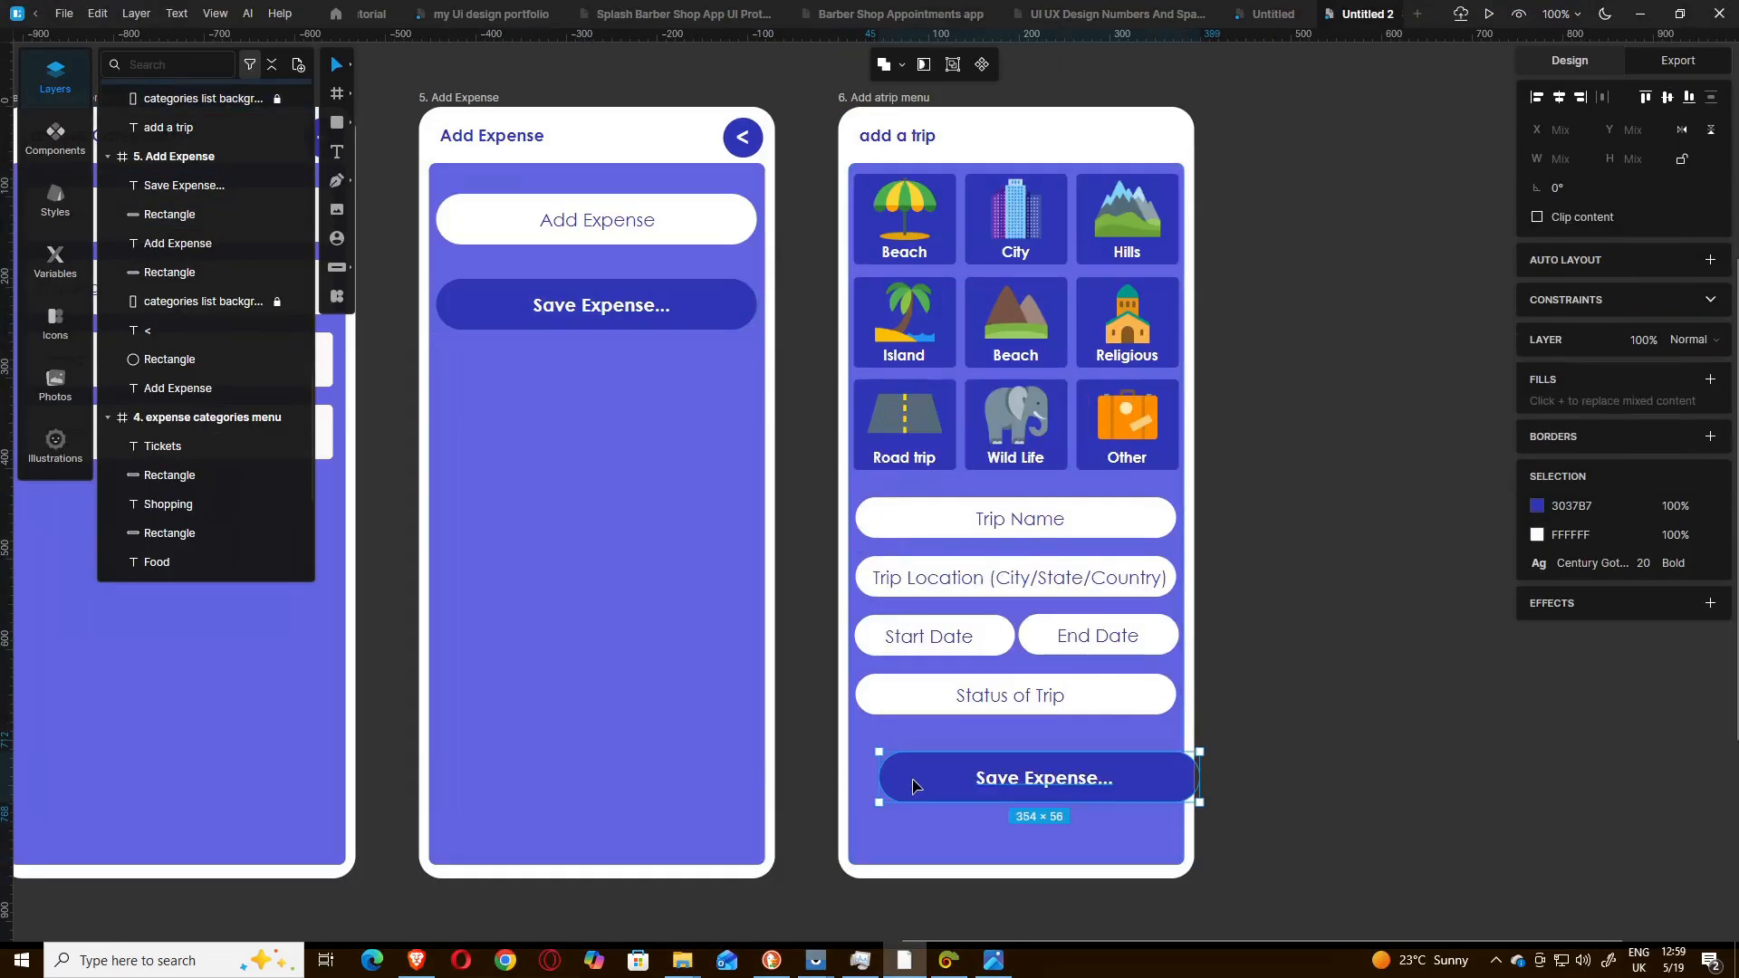
pyautogui.moveTo(888, 757); pyautogui.dragTo(858, 740)
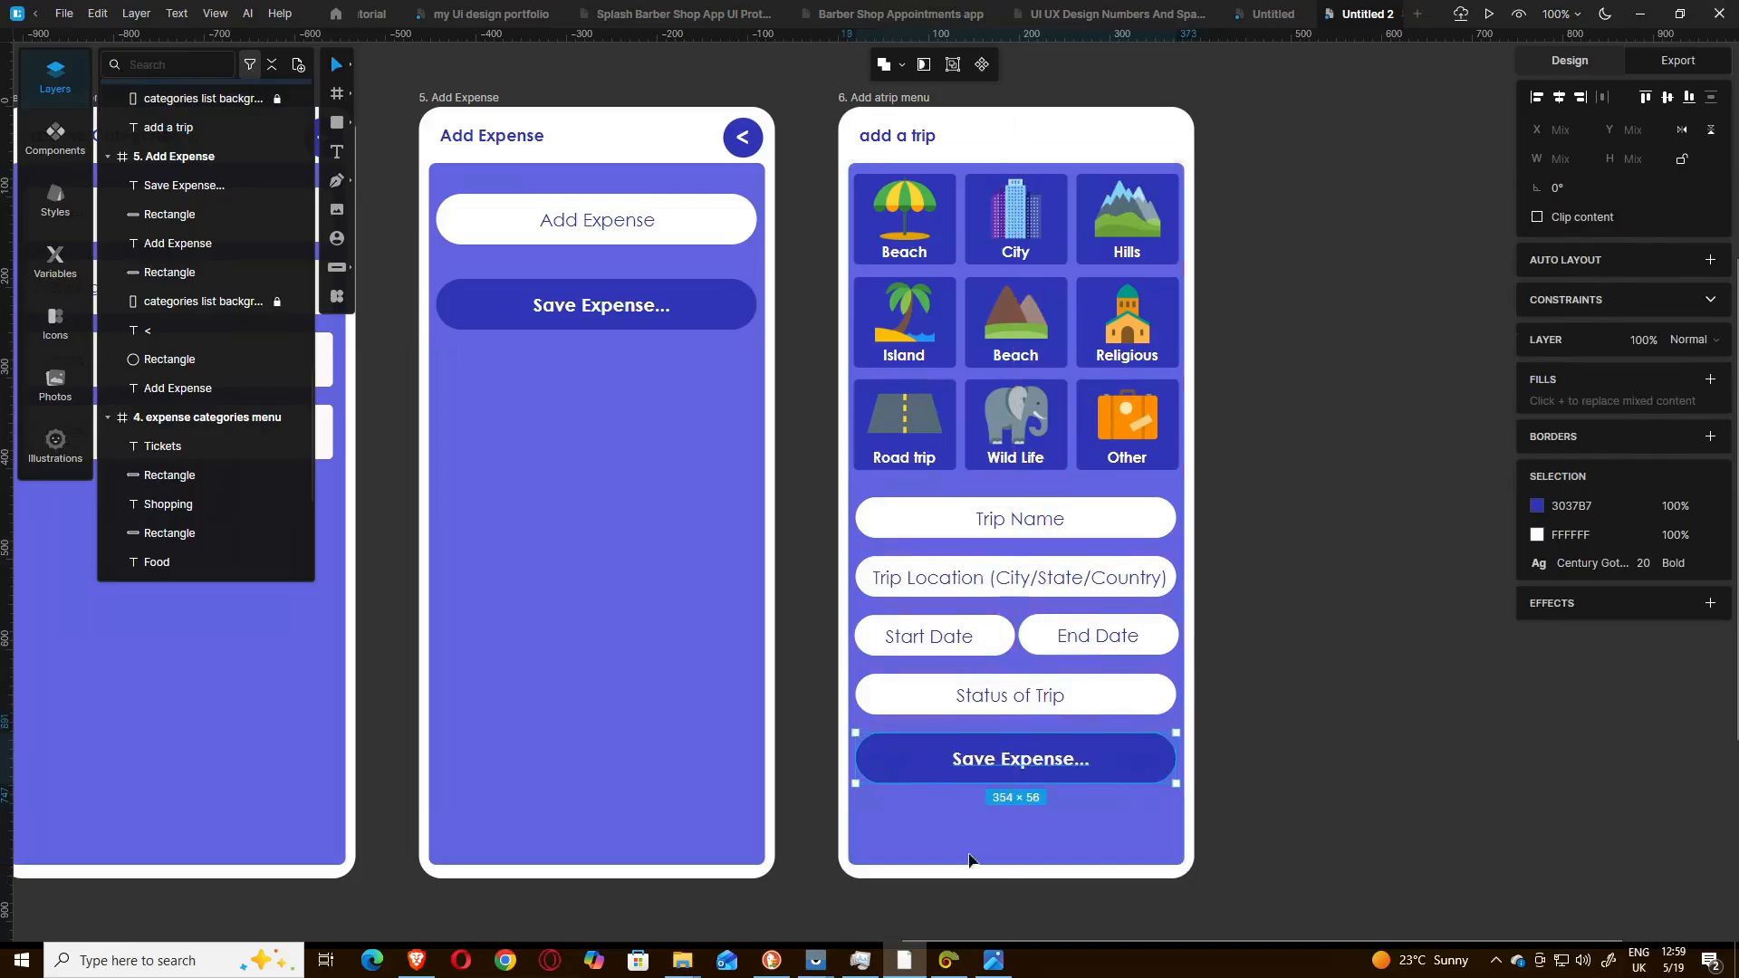
# - Check the mockup and the Trip Name field's size, then set the copied button rectangle's height to 45
pyautogui.click(997, 967)
pyautogui.click(996, 965)
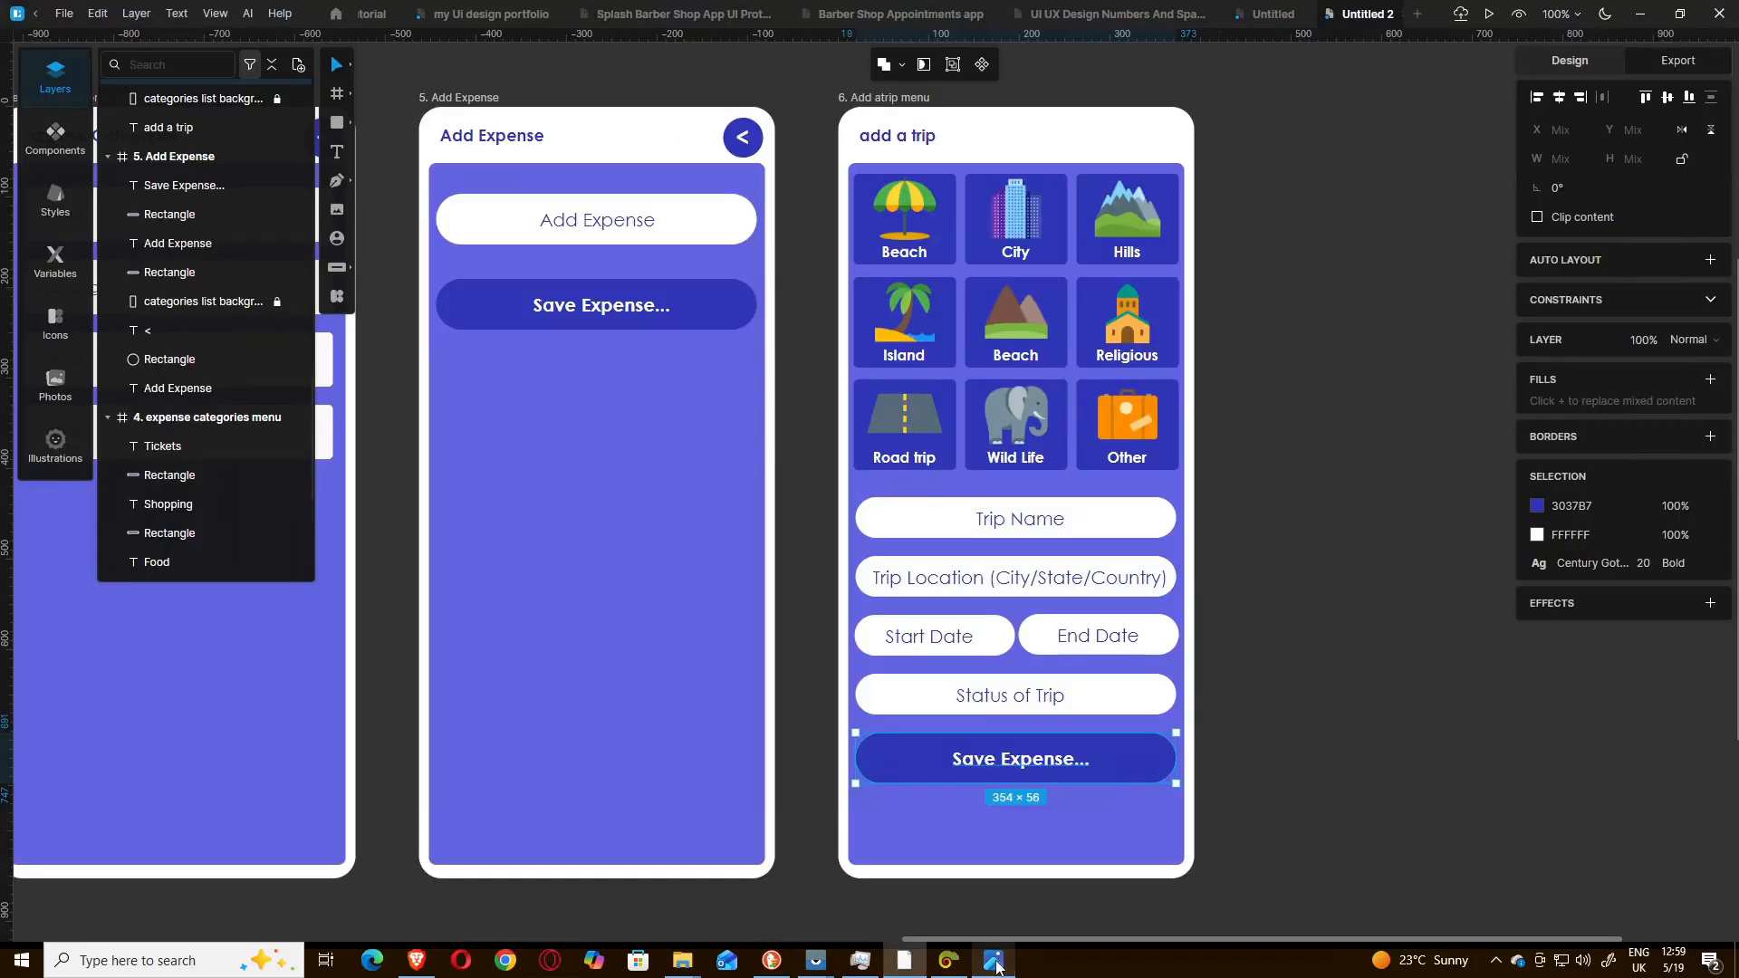
pyautogui.click(1098, 527)
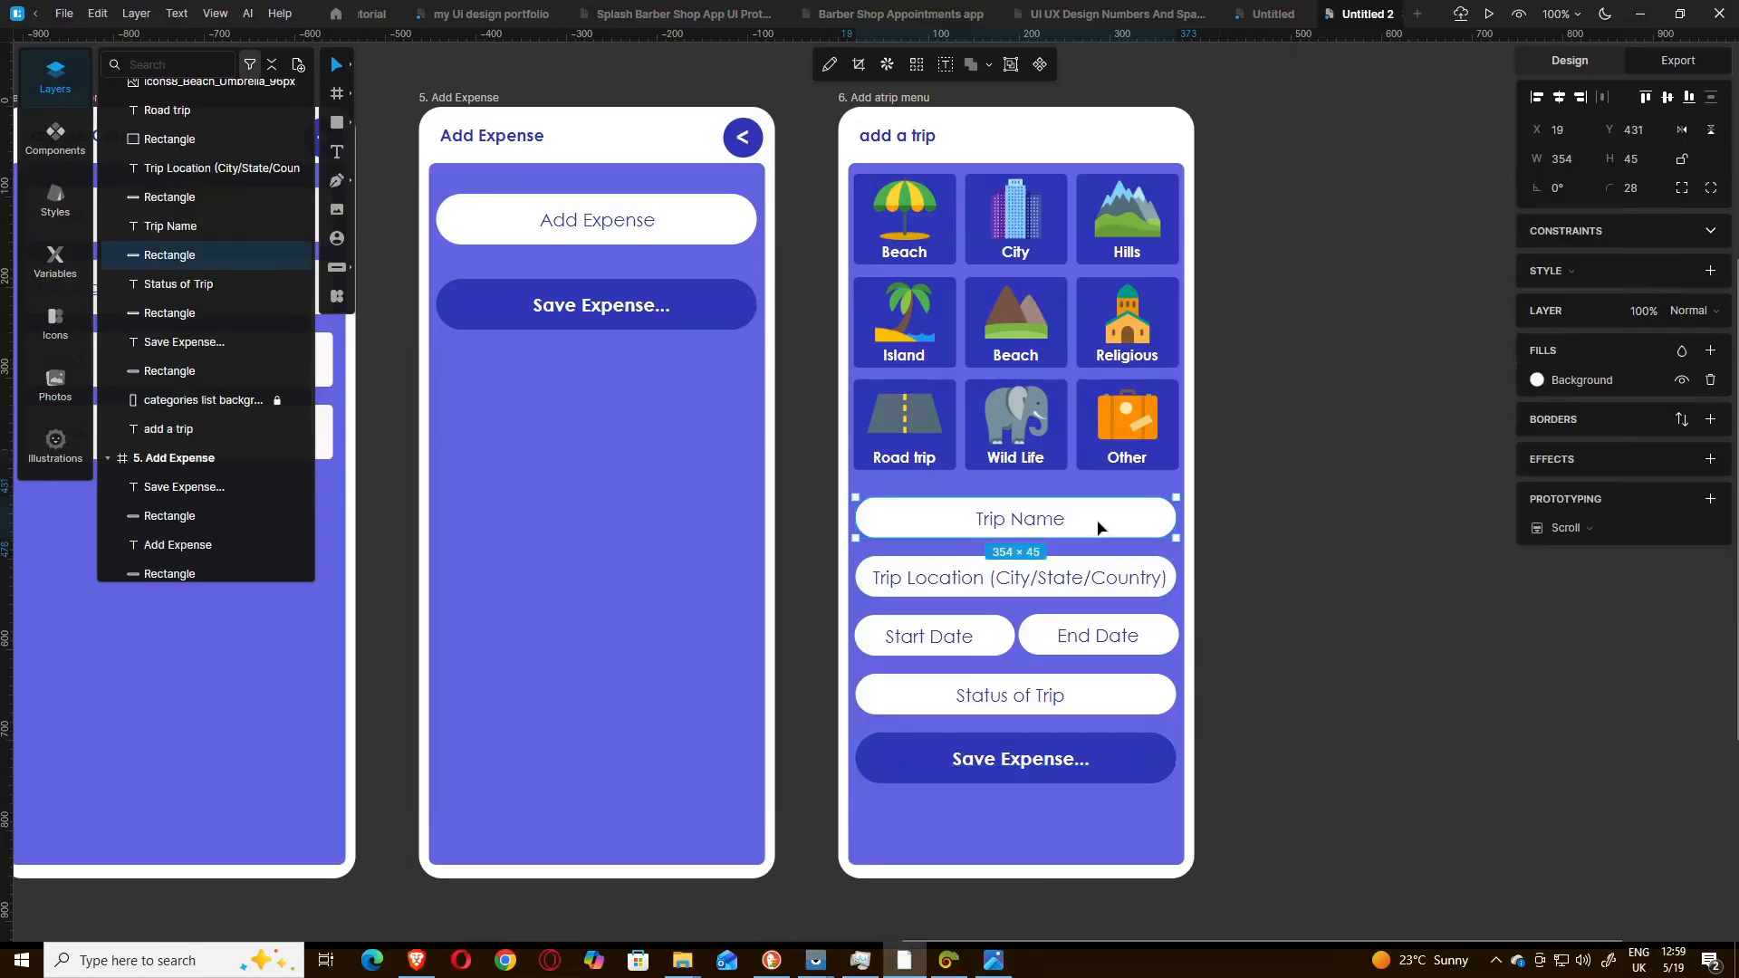
pyautogui.click(1136, 765)
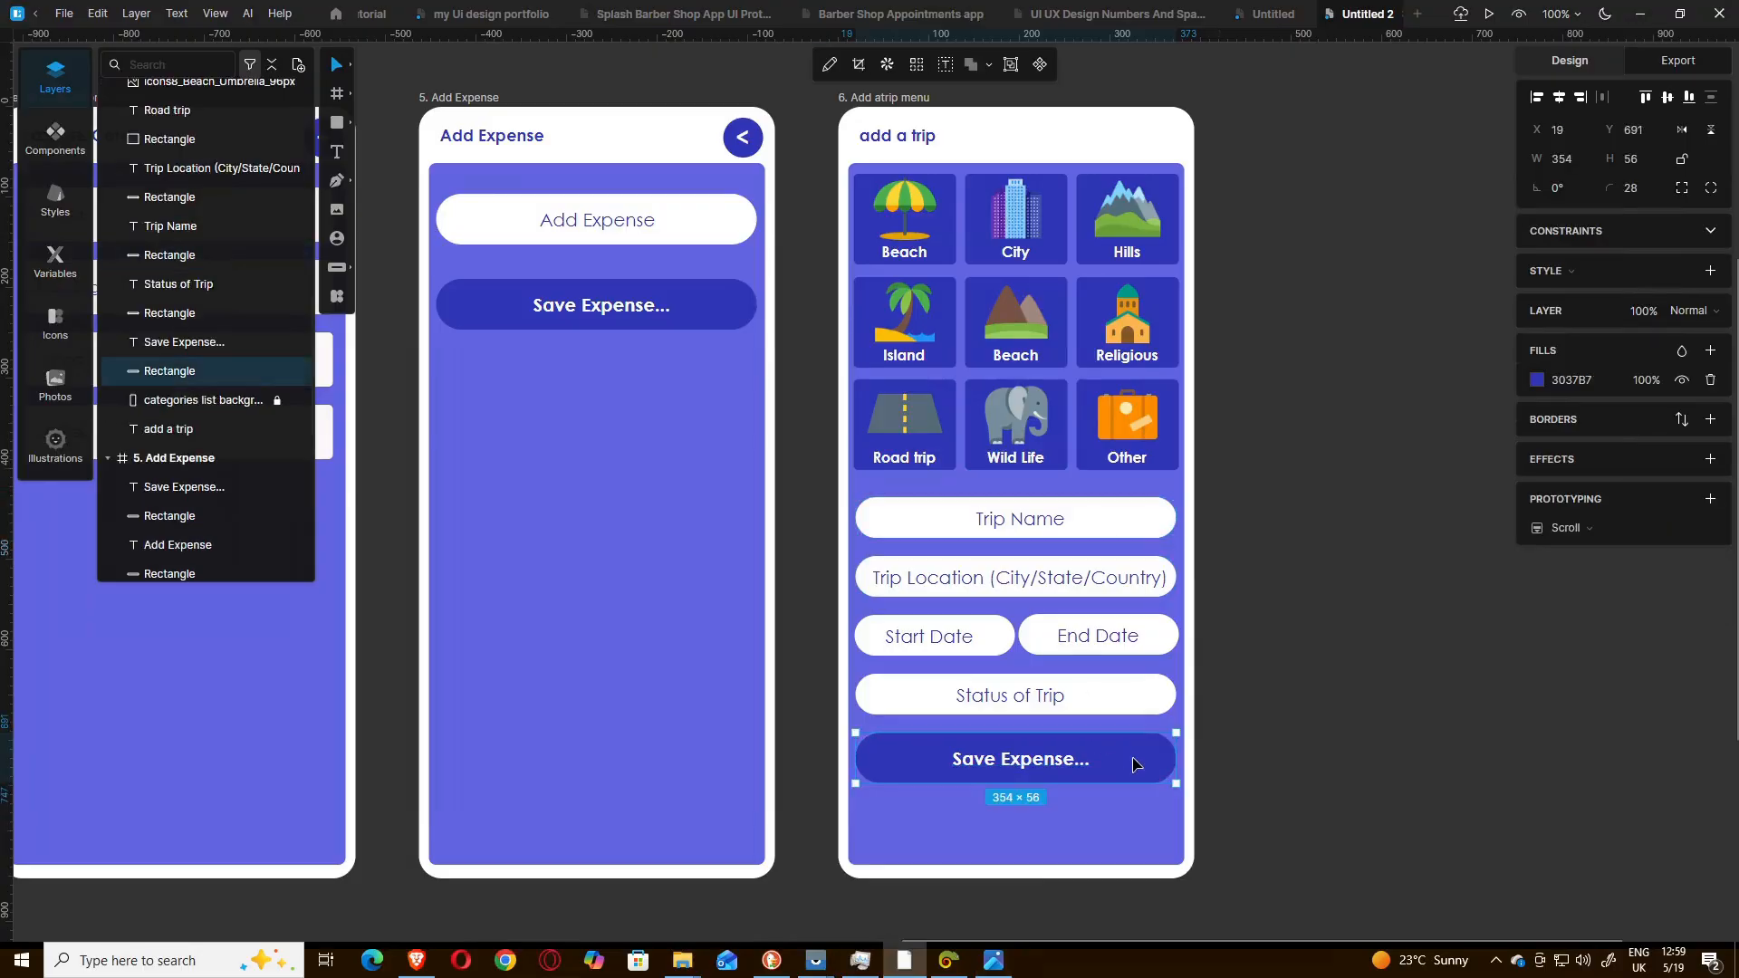
pyautogui.click(1635, 163)
pyautogui.write('45')
pyautogui.press('Return')
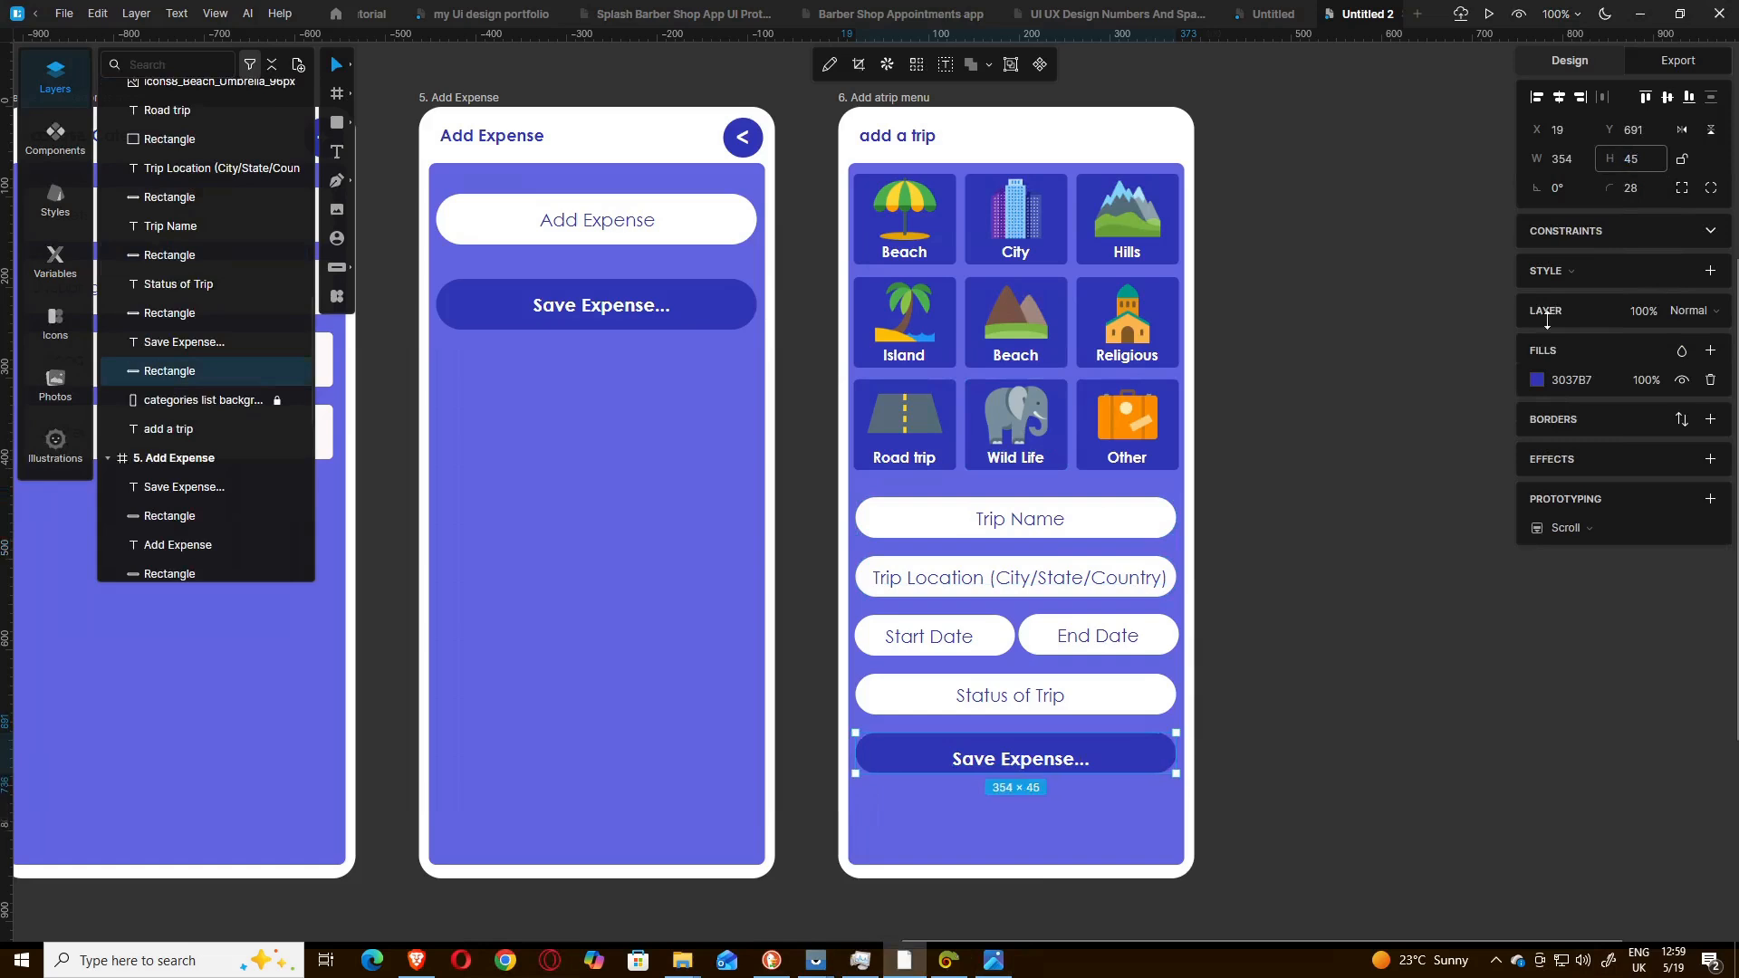
pyautogui.click(1307, 724)
# - Nudge the copied button's "Save Expense..." text up and left to X 117, Y 698 within its rectangle
pyautogui.click(1037, 767)
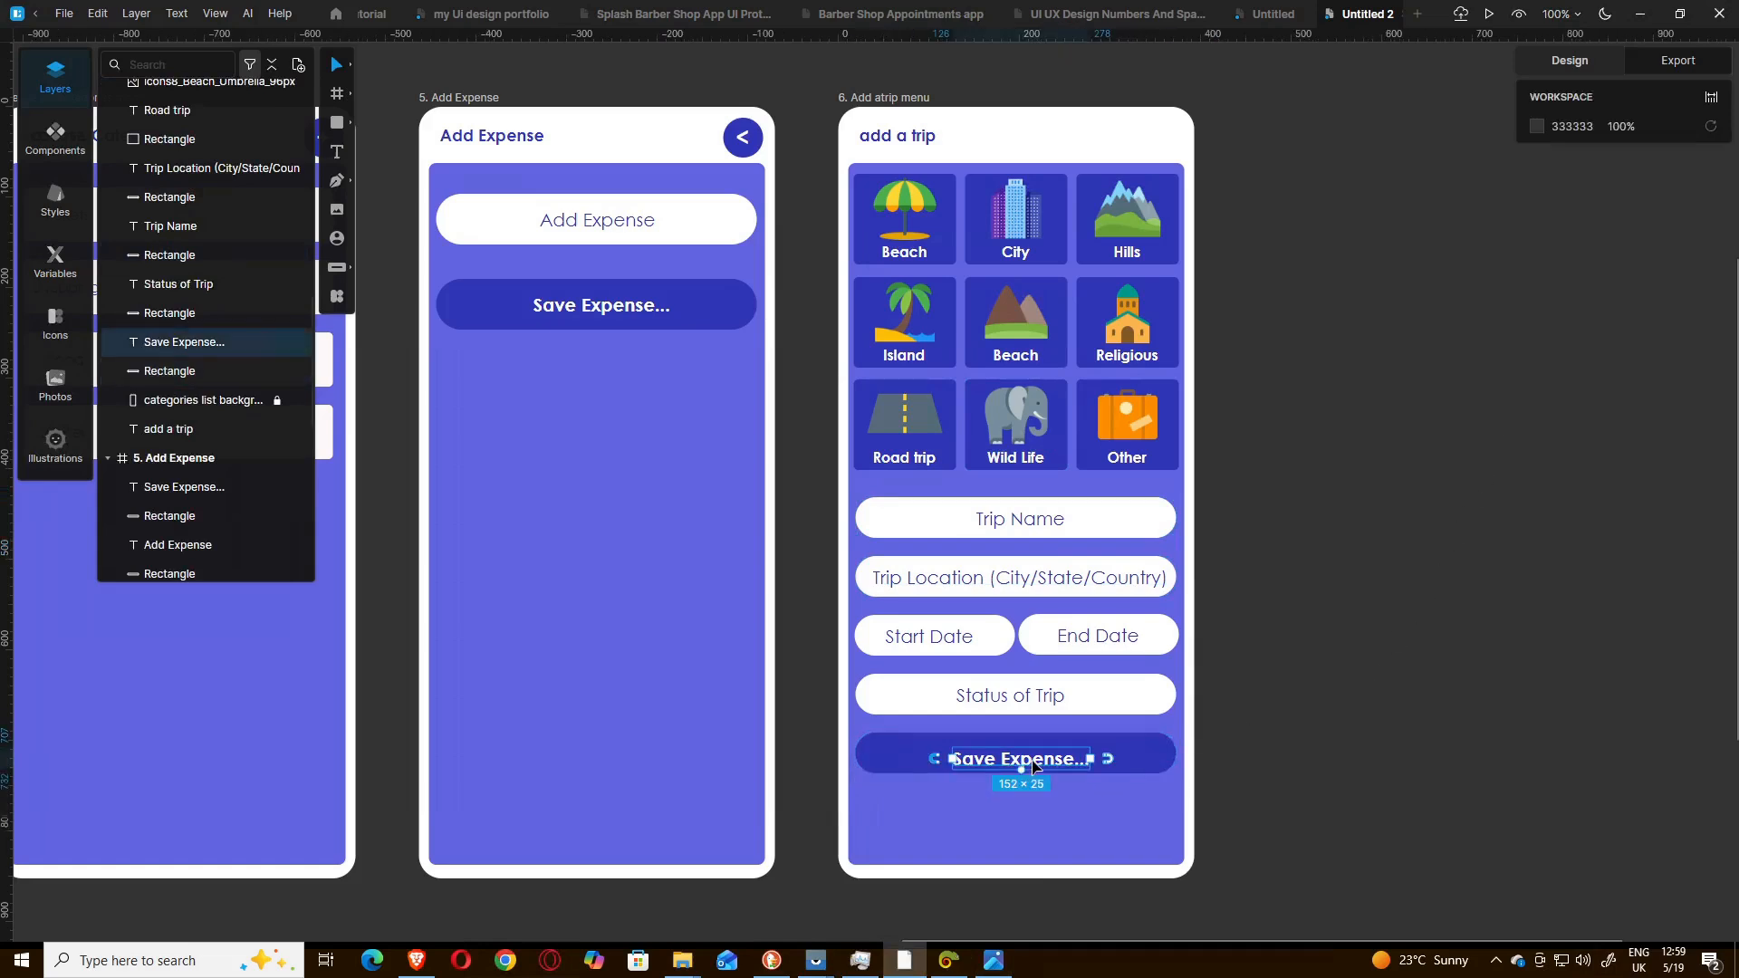
pyautogui.press('Up')
pyautogui.press('Up')
pyautogui.press('Up')
pyautogui.press('Up')
pyautogui.press('Up')
pyautogui.press('Up')
pyautogui.press('Up')
pyautogui.press('Up')
pyautogui.press('Up')
pyautogui.press('Up')
pyautogui.press('Up')
pyautogui.press('Up')
pyautogui.press('Up')
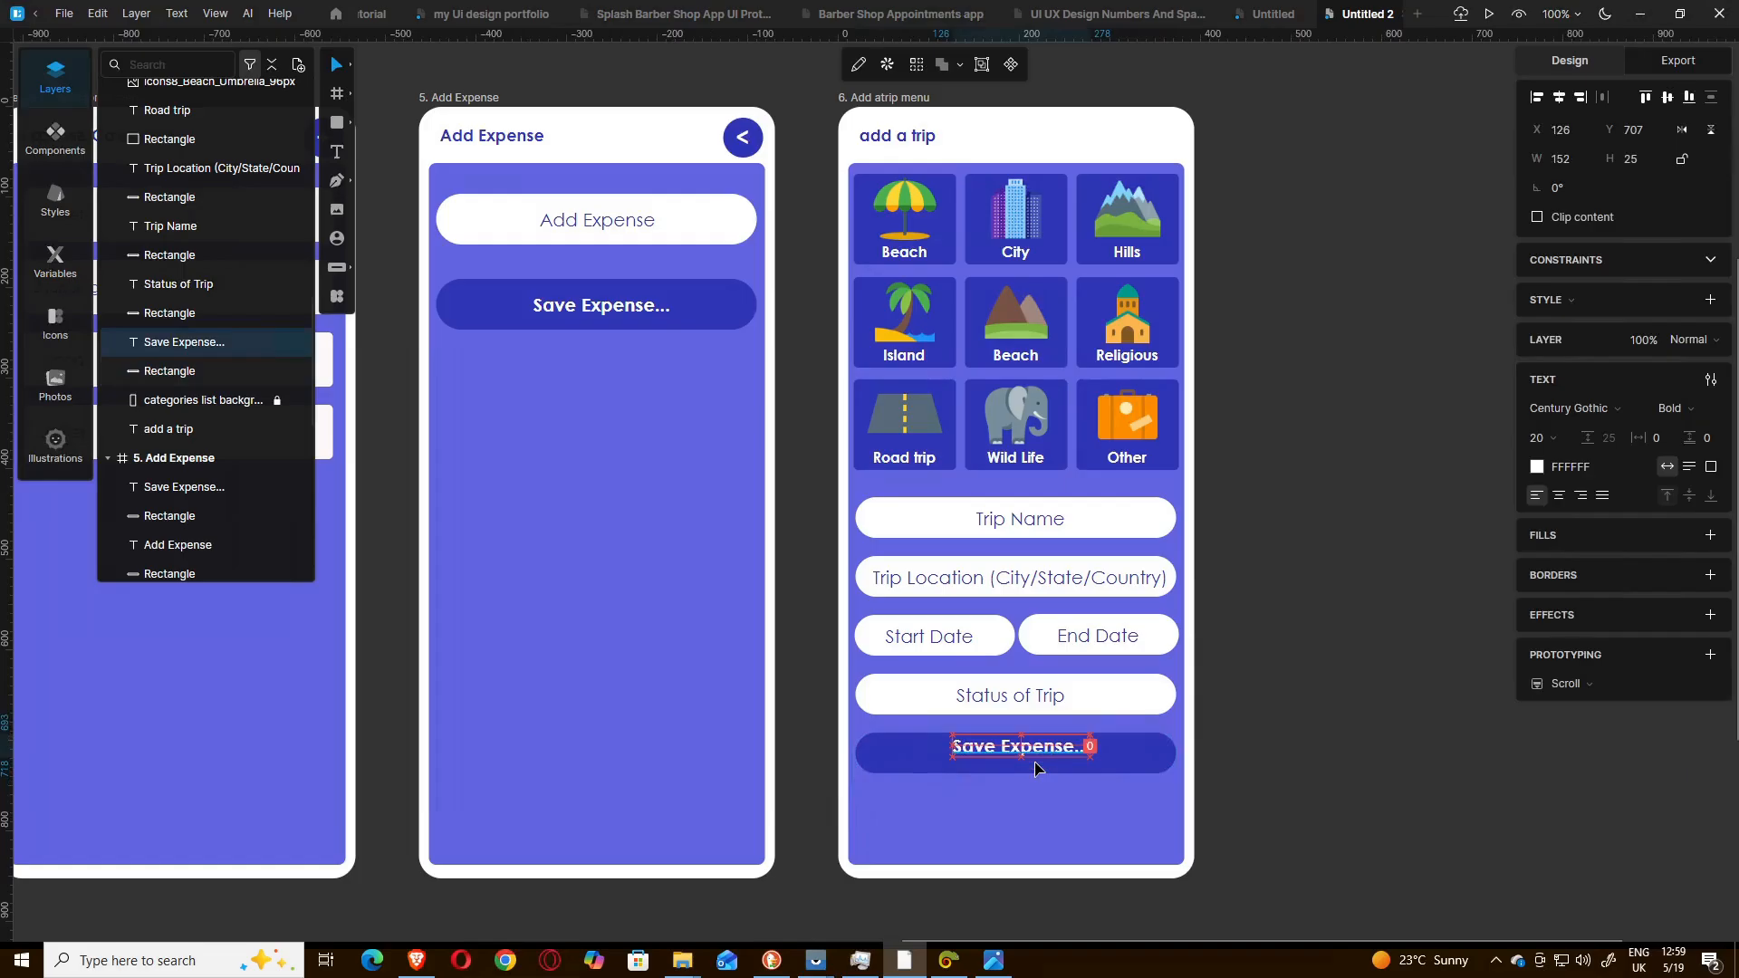
pyautogui.press('Left')
pyautogui.press('Left')
pyautogui.press('Left')
pyautogui.press('Left')
pyautogui.press('Left')
pyautogui.press('Left')
pyautogui.press('Left')
pyautogui.press('Left')
pyautogui.press('Left')
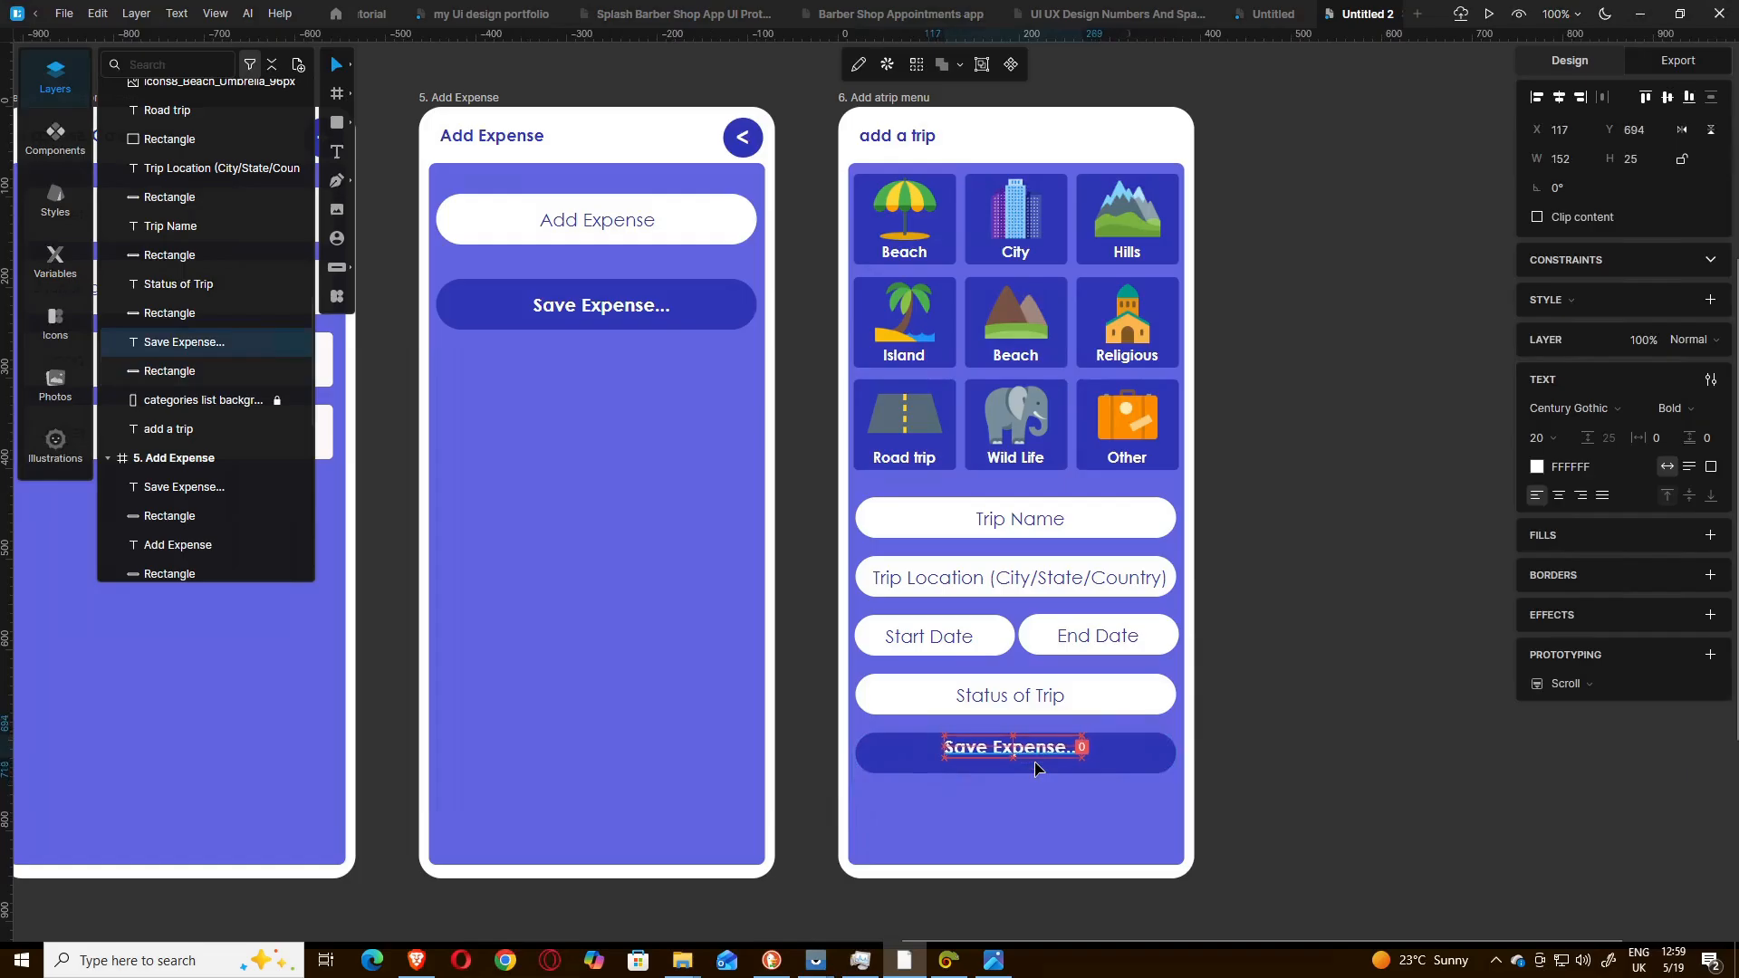
pyautogui.press('Down')
pyautogui.press('Down')
pyautogui.press('Down')
pyautogui.press('Down')
pyautogui.press('Down')
pyautogui.press('Down')
pyautogui.press('Escape')
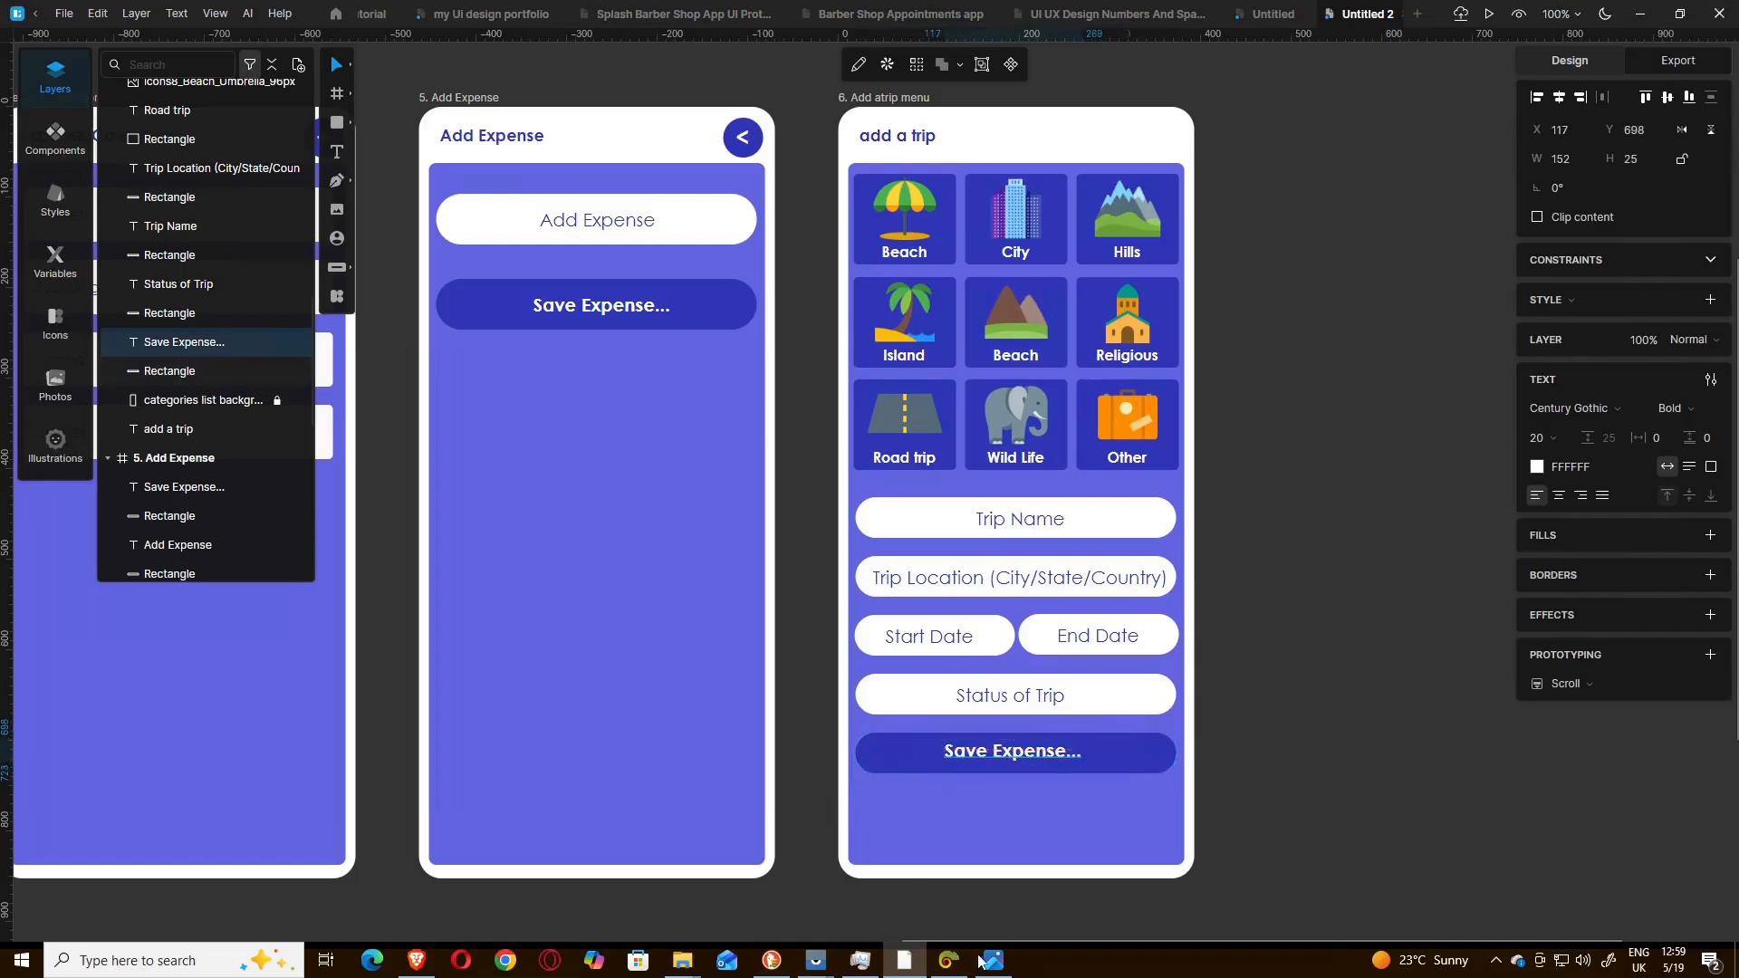
# - Check the mockup's wording and change the text of the button below the status field to "Save Trip..."
pyautogui.click(993, 962)
pyautogui.click(995, 968)
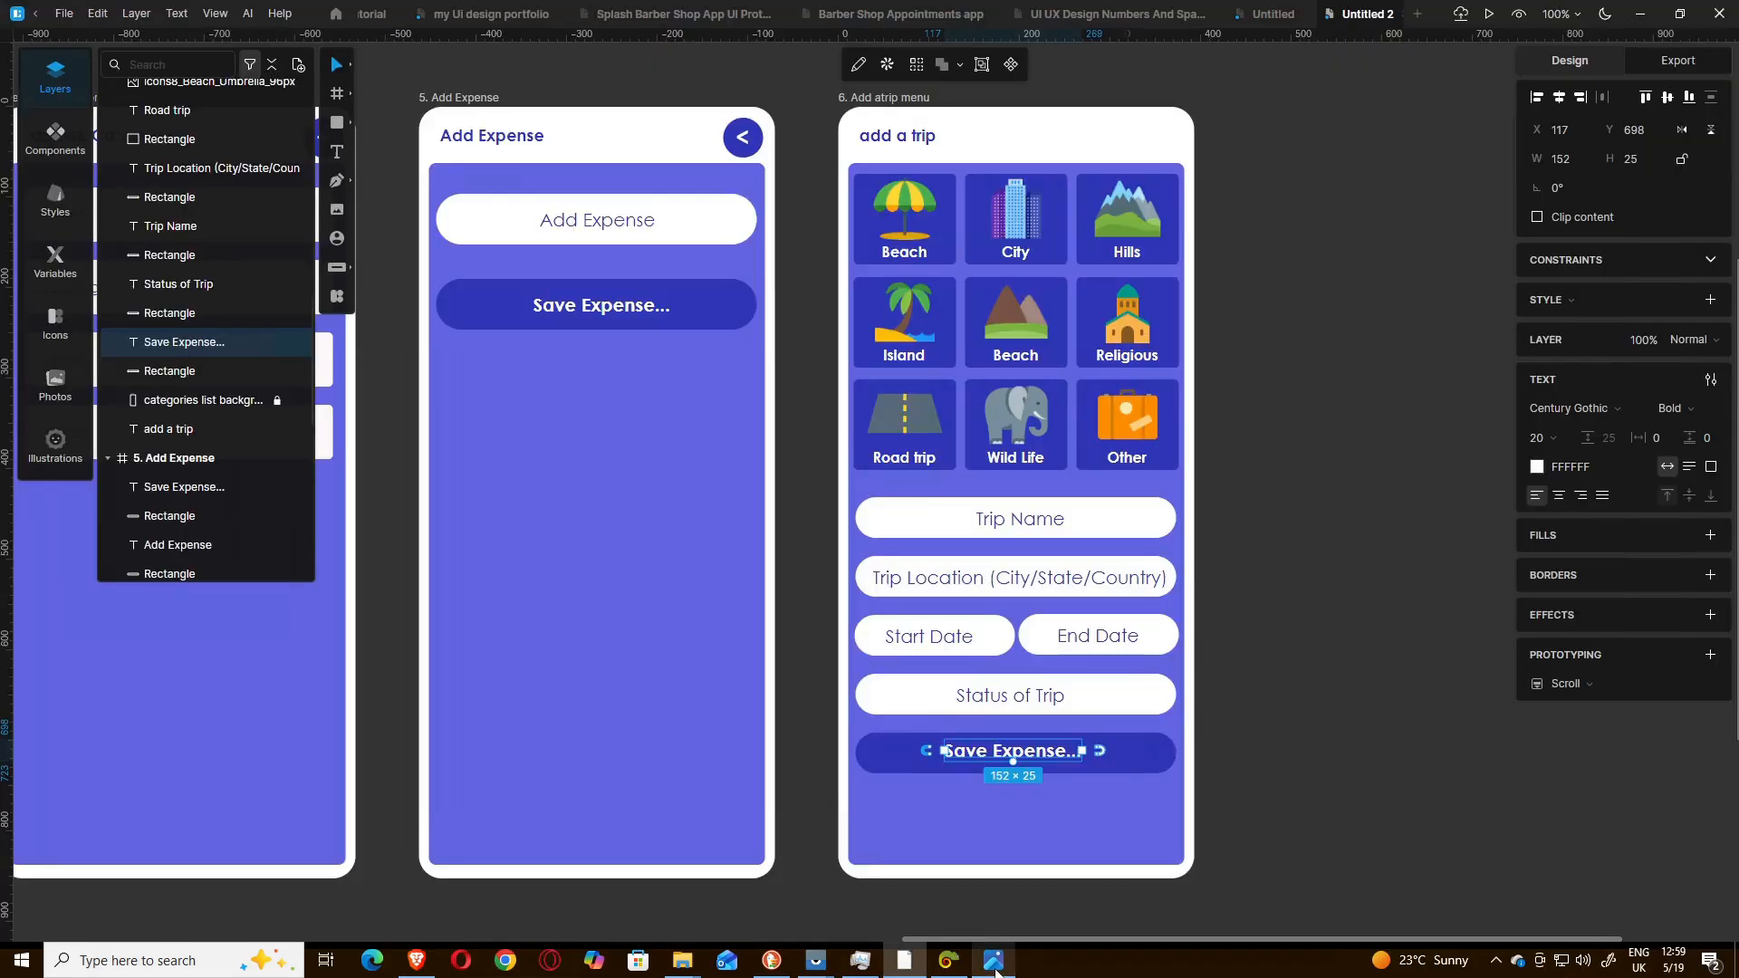
pyautogui.click(1313, 779)
pyautogui.doubleClick(1018, 755)
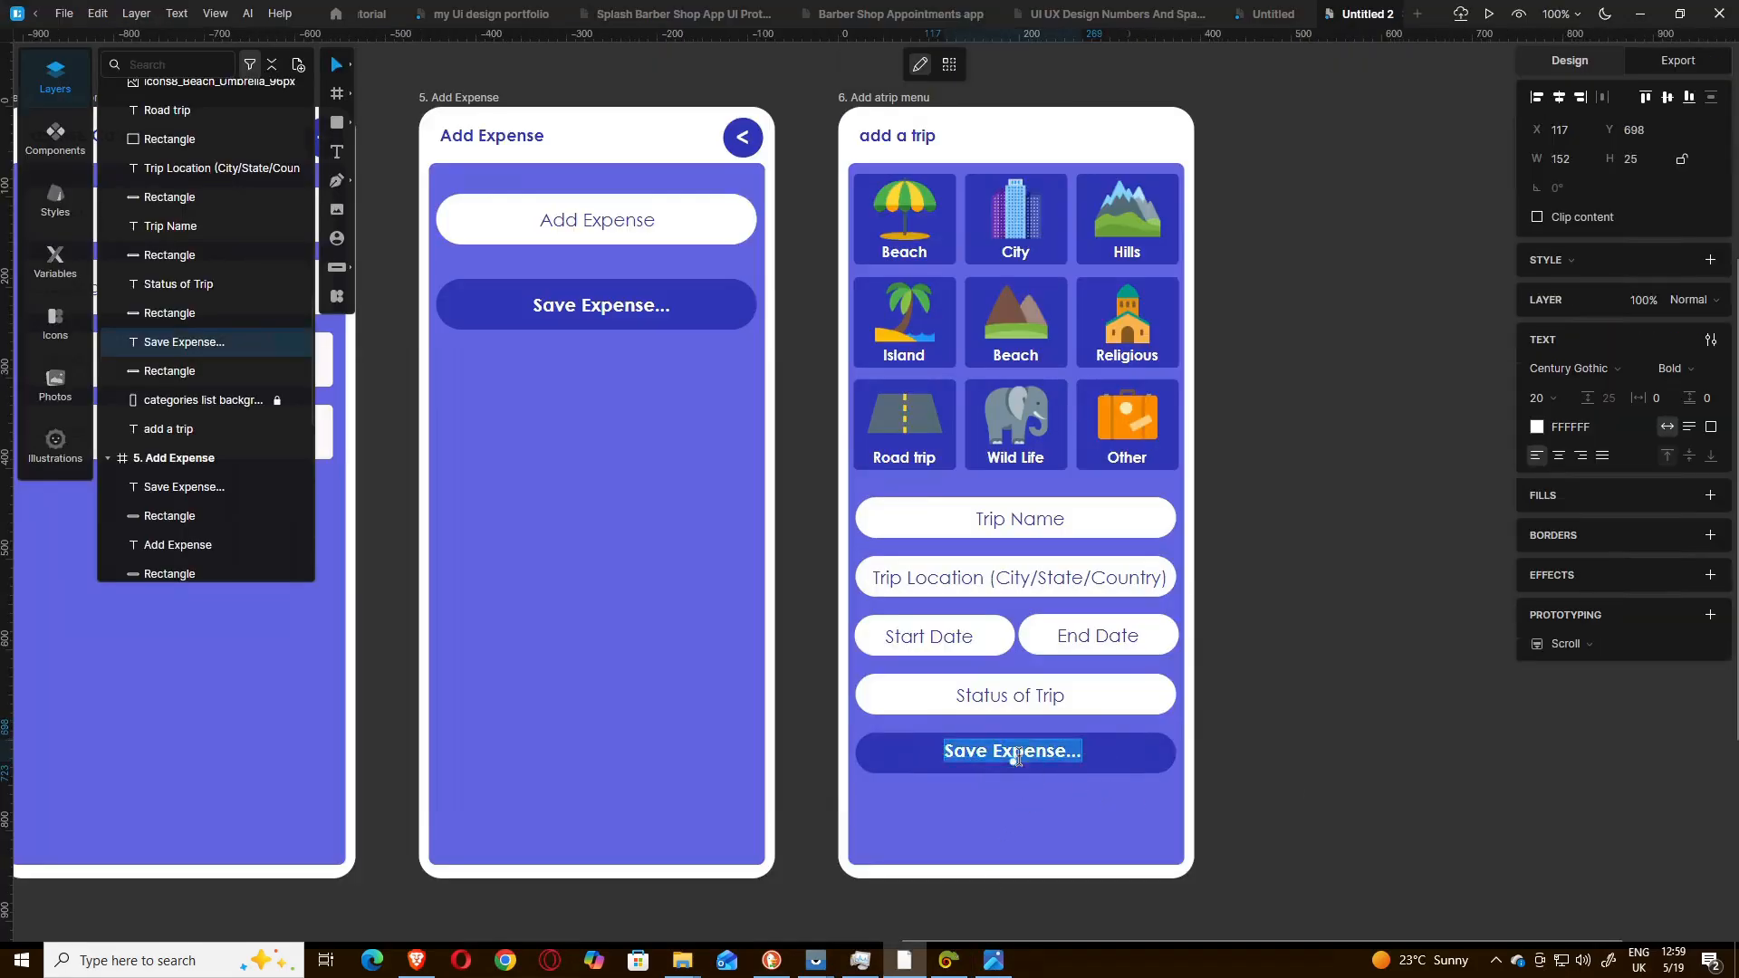
pyautogui.click(1010, 757)
pyautogui.moveTo(993, 752); pyautogui.dragTo(1074, 748)
pyautogui.write('T')
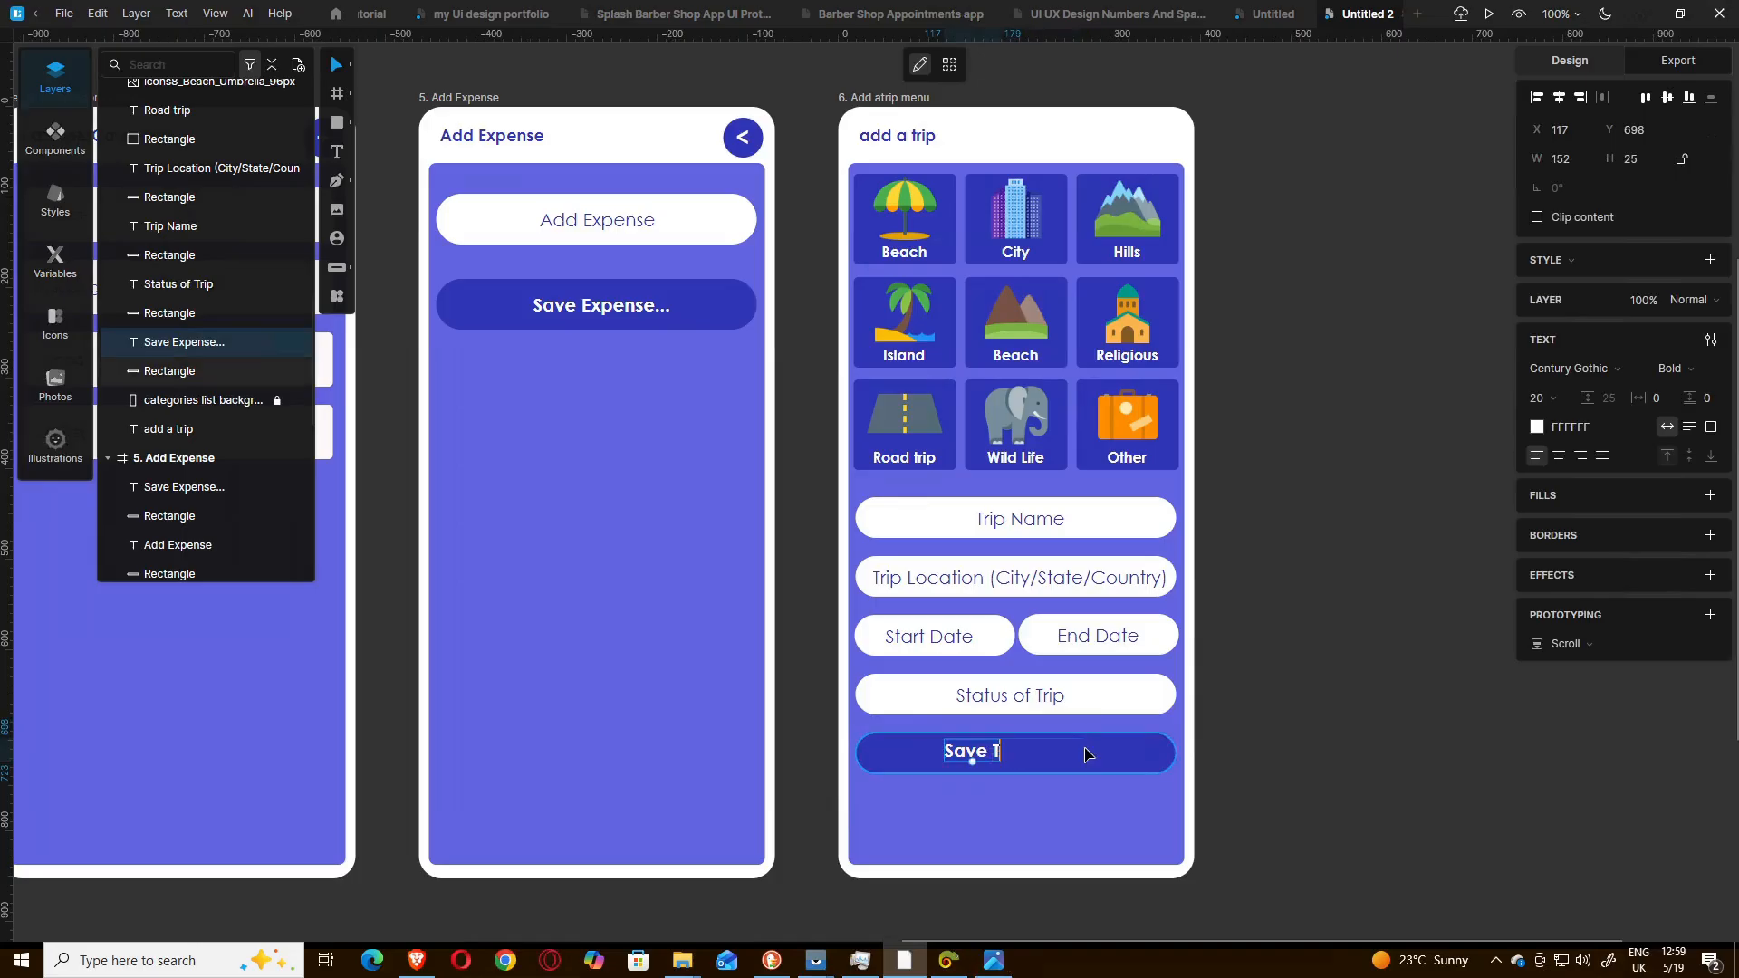
pyautogui.write('rip...')
pyautogui.press('Escape')
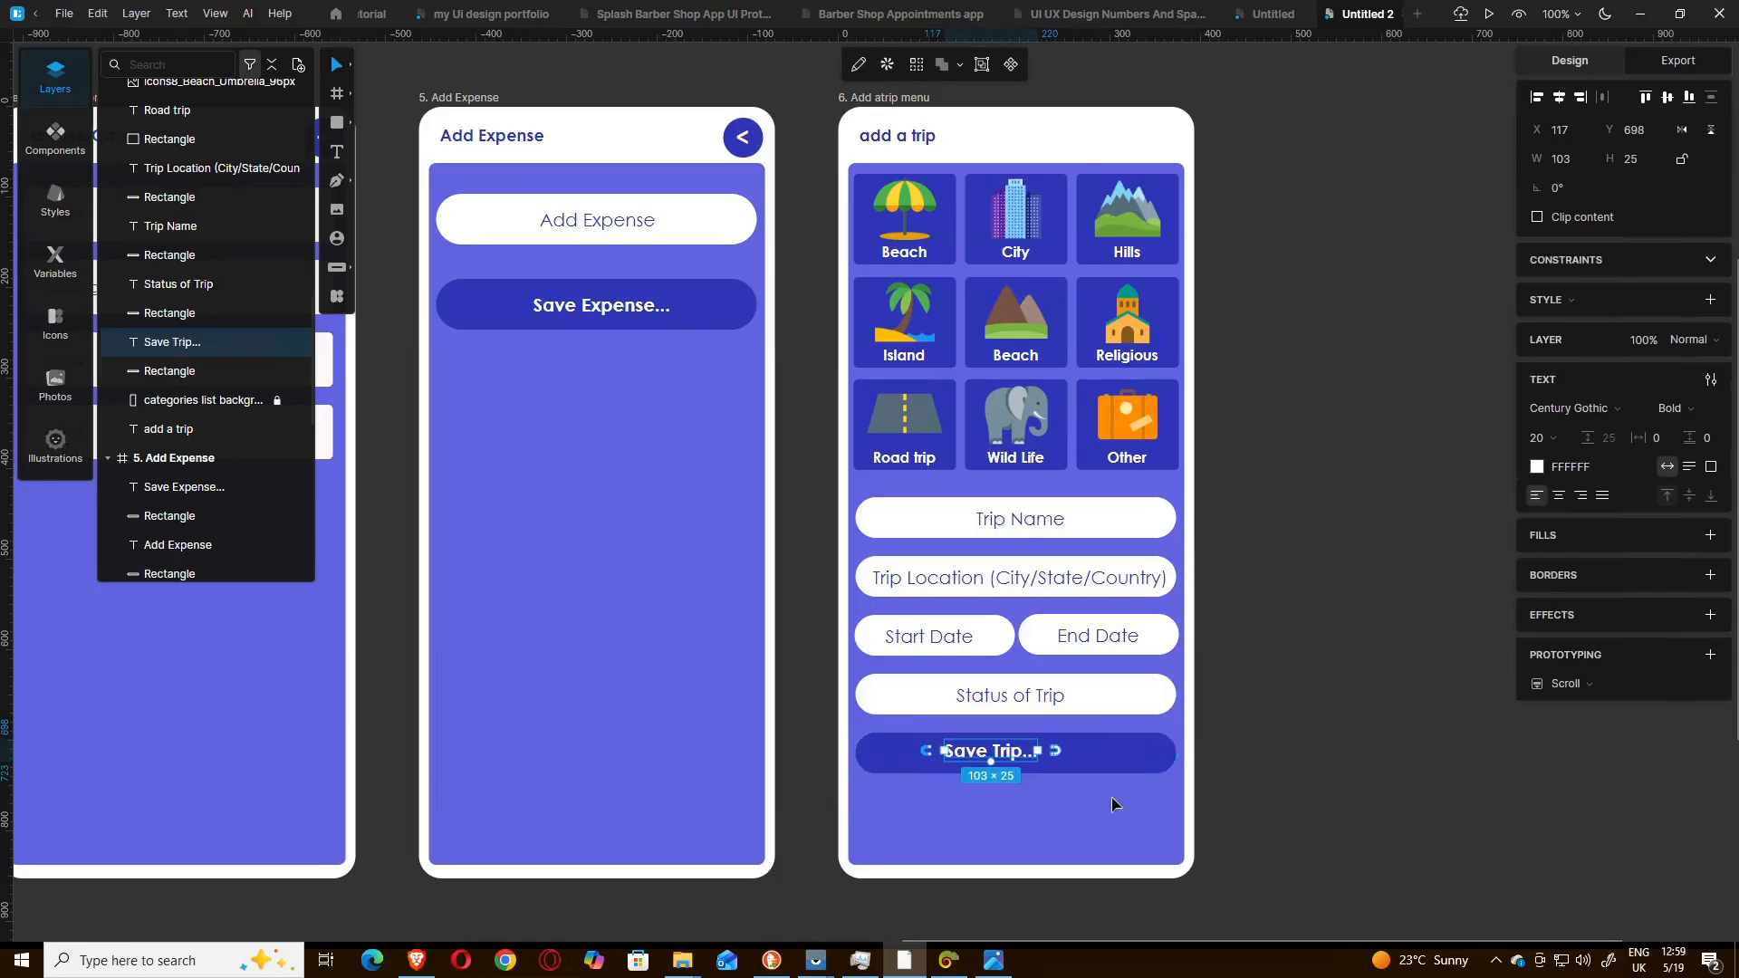
pyautogui.click(1150, 826)
pyautogui.click(996, 759)
pyautogui.click(1046, 795)
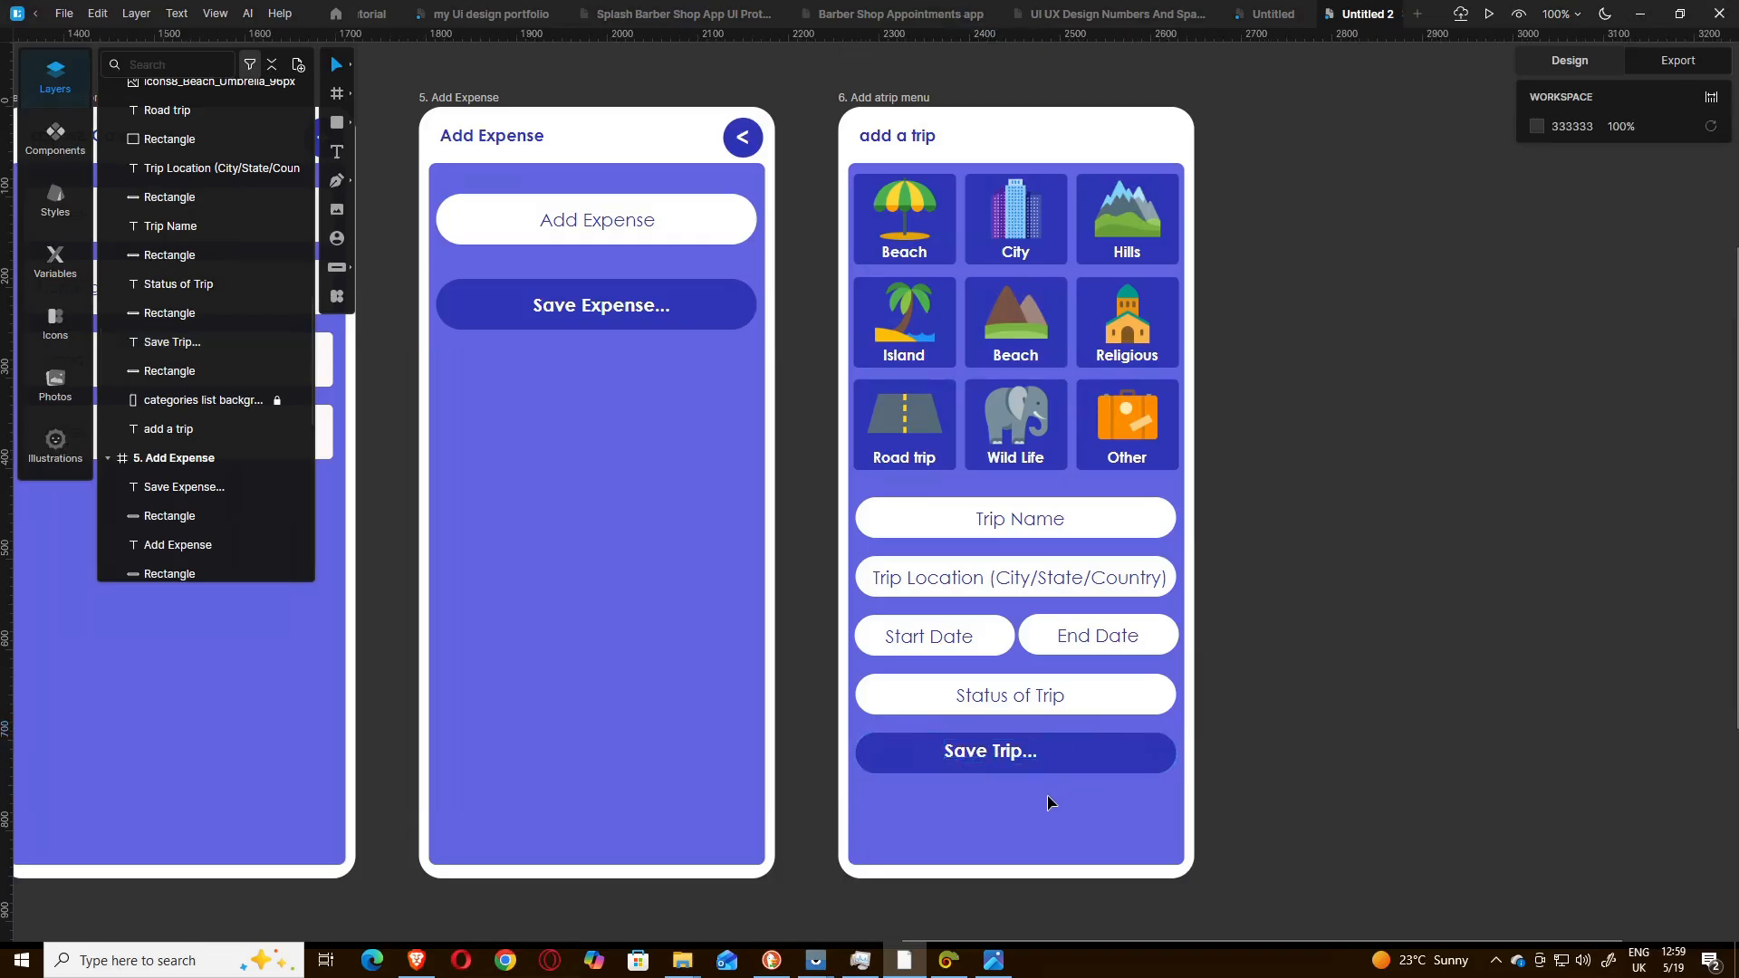
# - Centre the "Save Trip..." text horizontally in its button at X 139 and lower it slightly
pyautogui.click(996, 759)
pyautogui.press('Right')
pyautogui.press('Right')
pyautogui.press('Right')
pyautogui.press('Right')
pyautogui.press('Right')
pyautogui.press('Right')
pyautogui.press('Right')
pyautogui.press('Right')
pyautogui.press('Right')
pyautogui.press('Right')
pyautogui.press('Right')
pyautogui.press('Right')
pyautogui.press('Right')
pyautogui.press('Right')
pyautogui.press('Right')
pyautogui.press('Right')
pyautogui.press('Right')
pyautogui.press('Right')
pyautogui.press('Right')
pyautogui.press('Right')
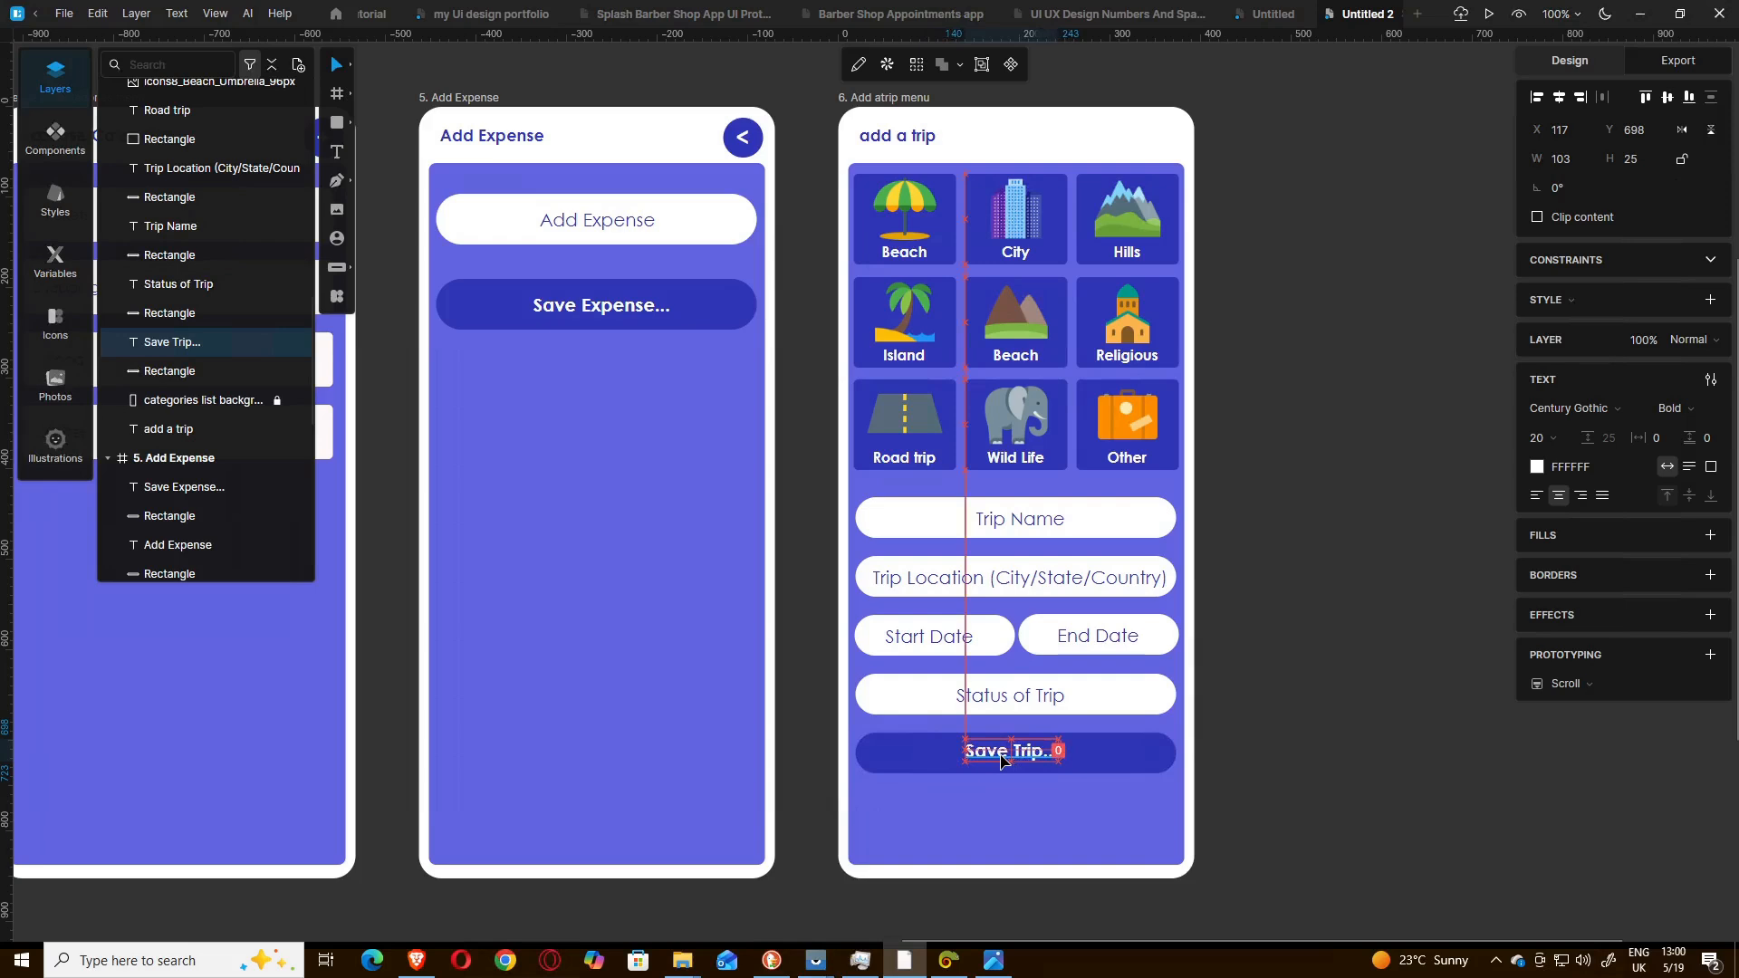
pyautogui.press('Left')
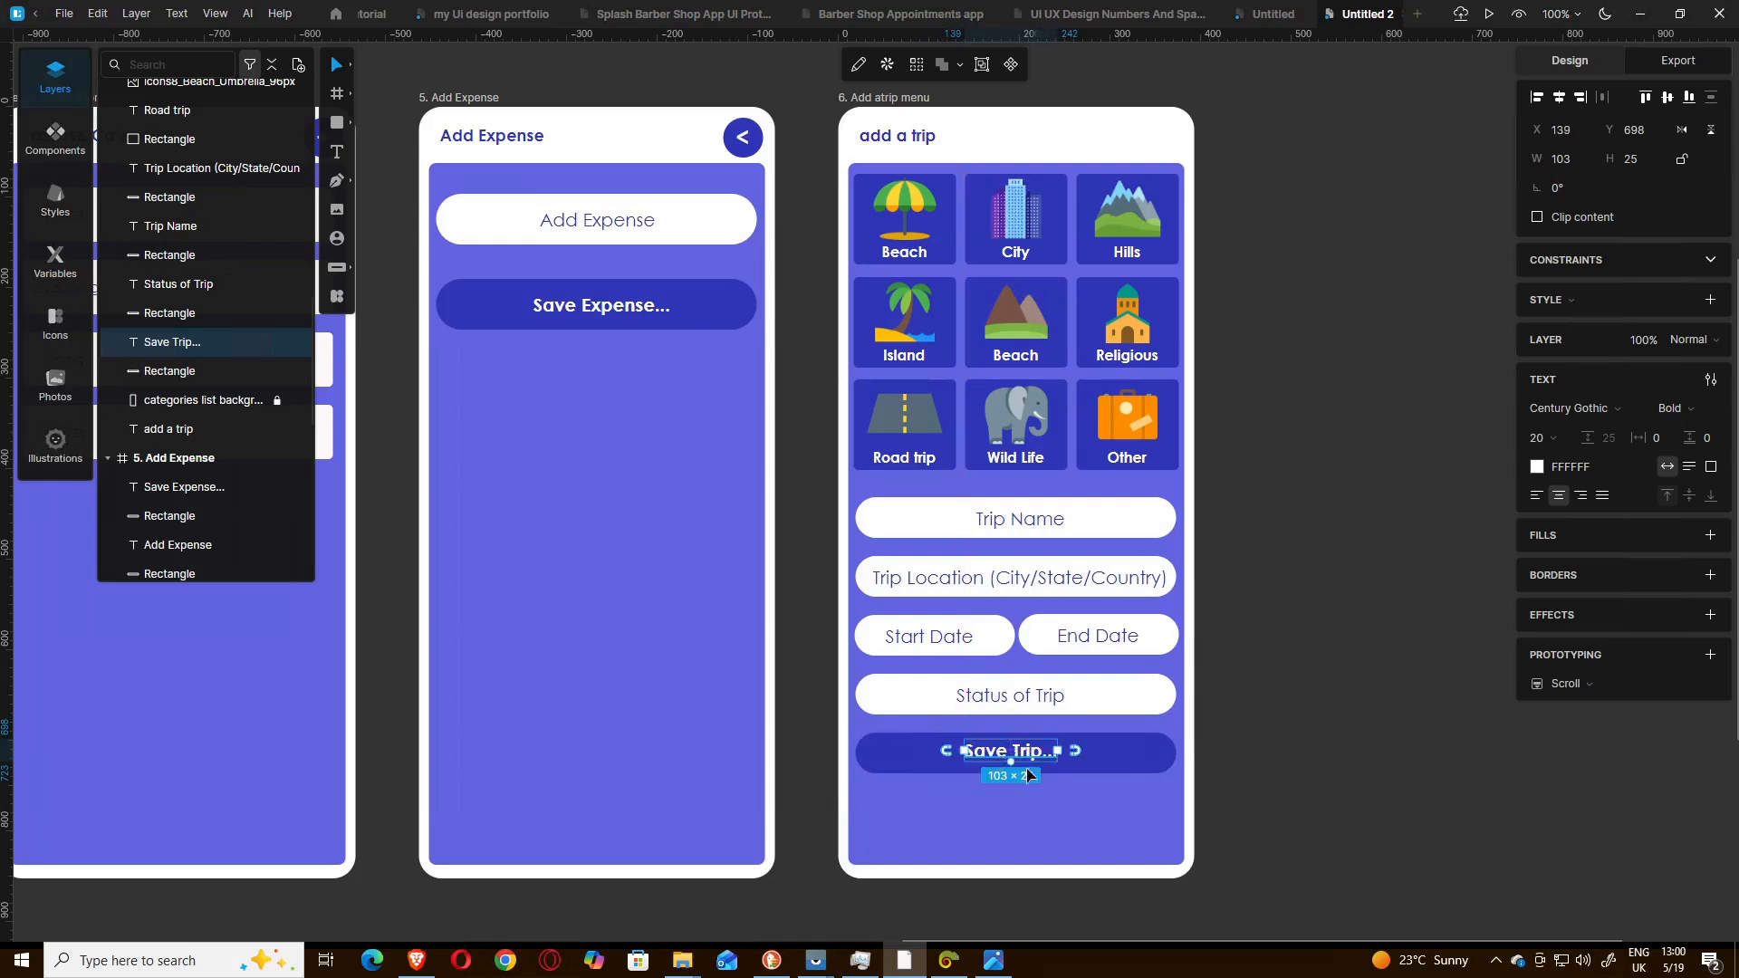
pyautogui.press('Down')
pyautogui.press('Down')
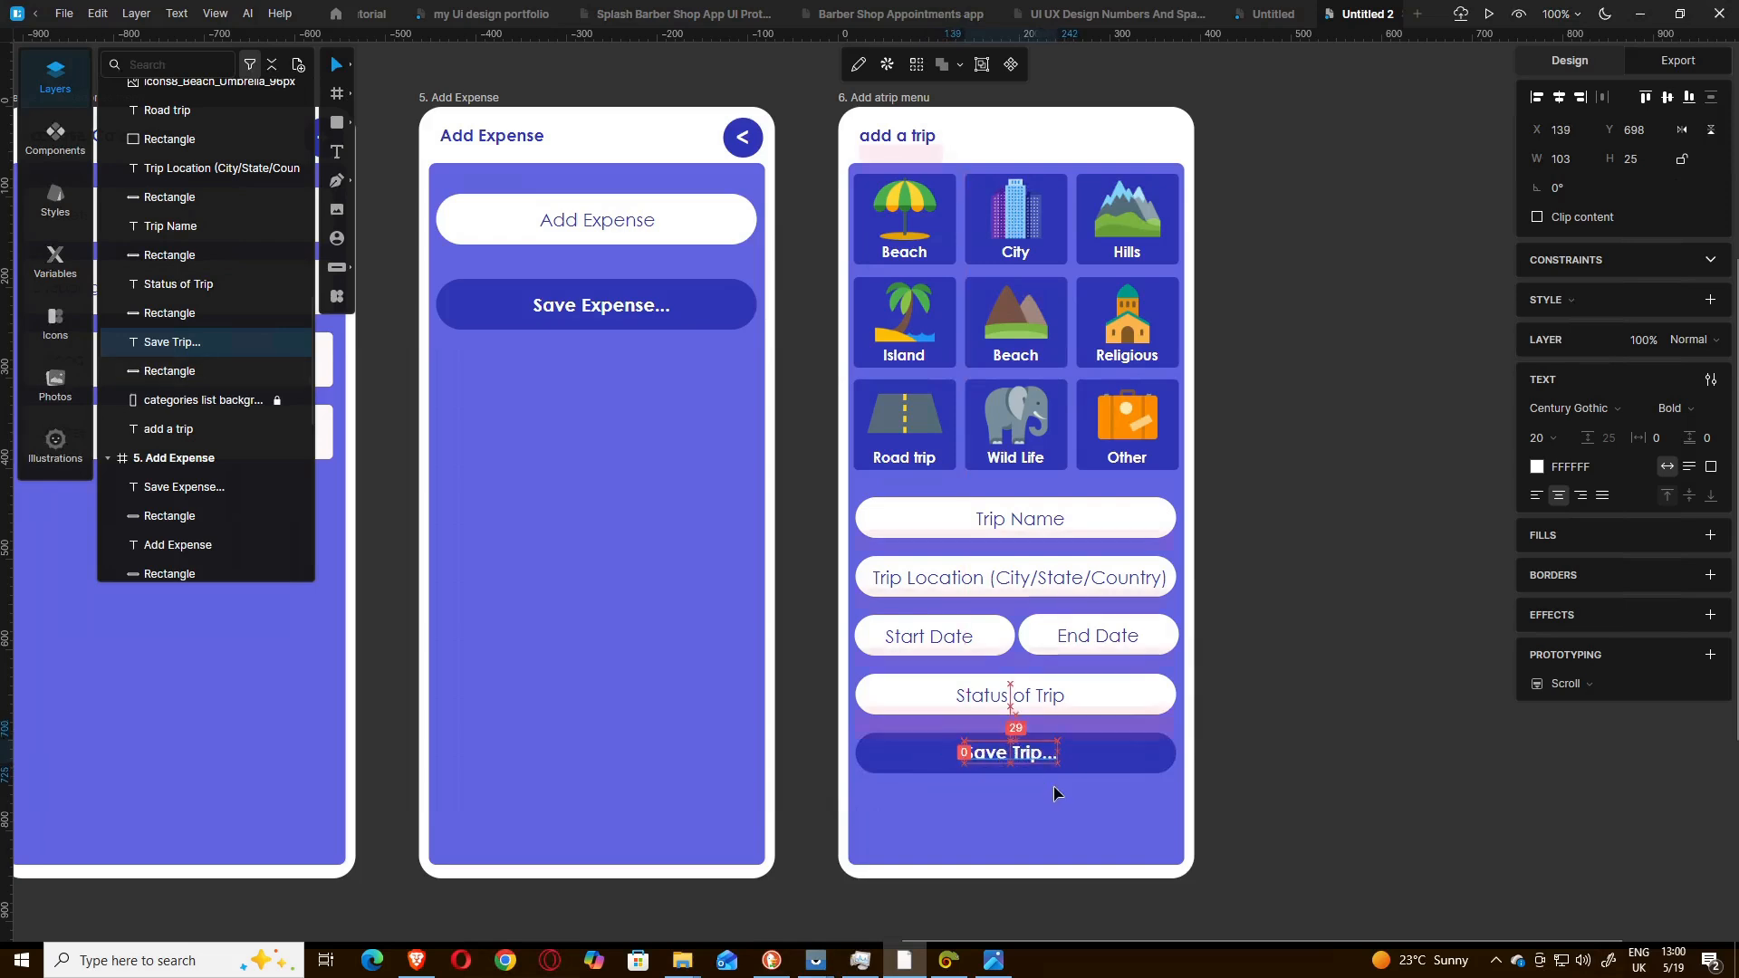
pyautogui.click(1060, 797)
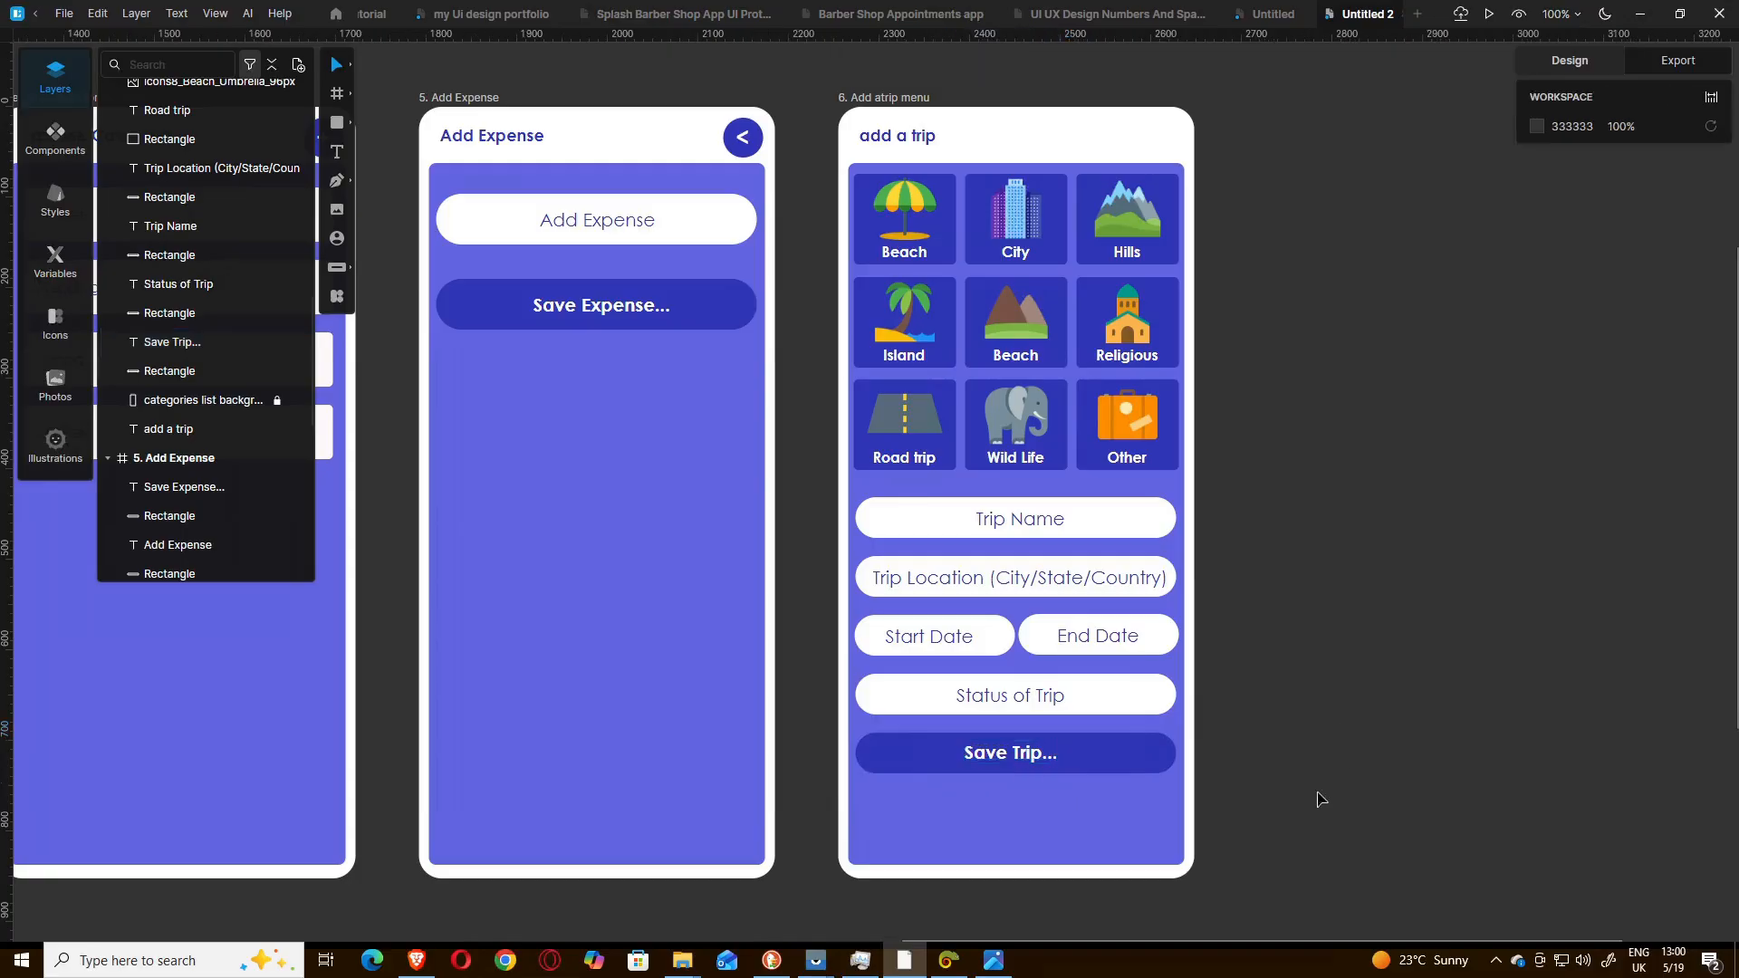
# - Compare the add-a-trip screen with the reference mockup 5 Add Trip.png
pyautogui.click(996, 969)
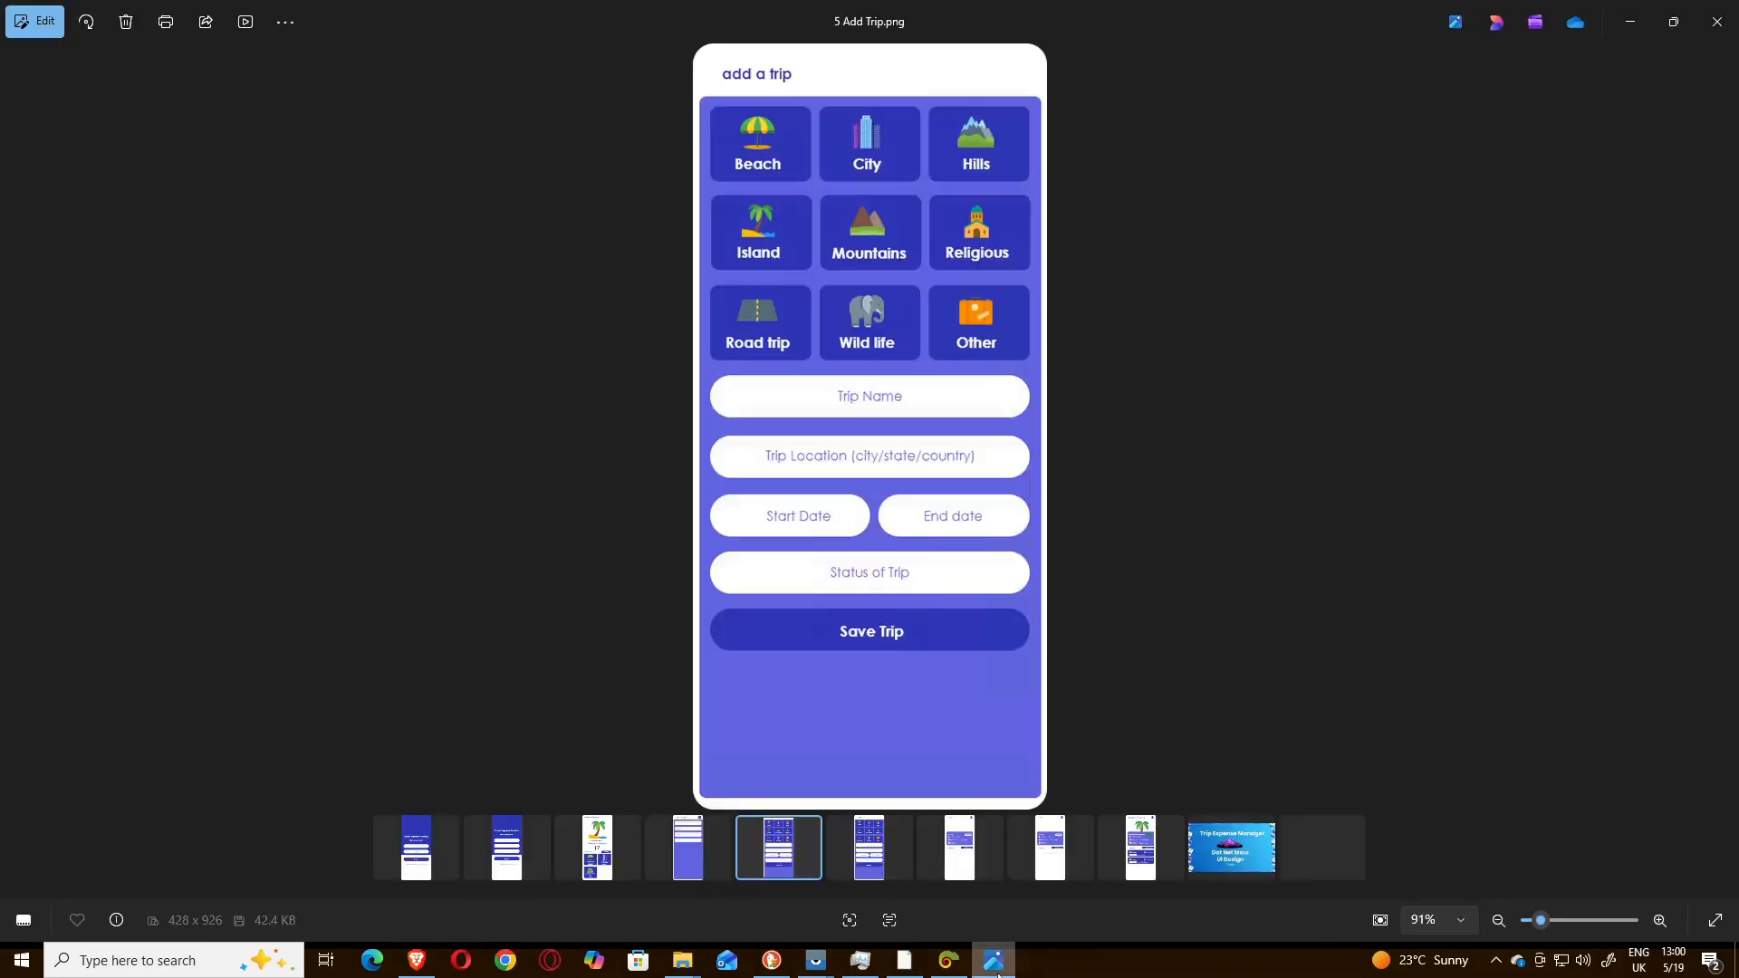
pyautogui.click(996, 969)
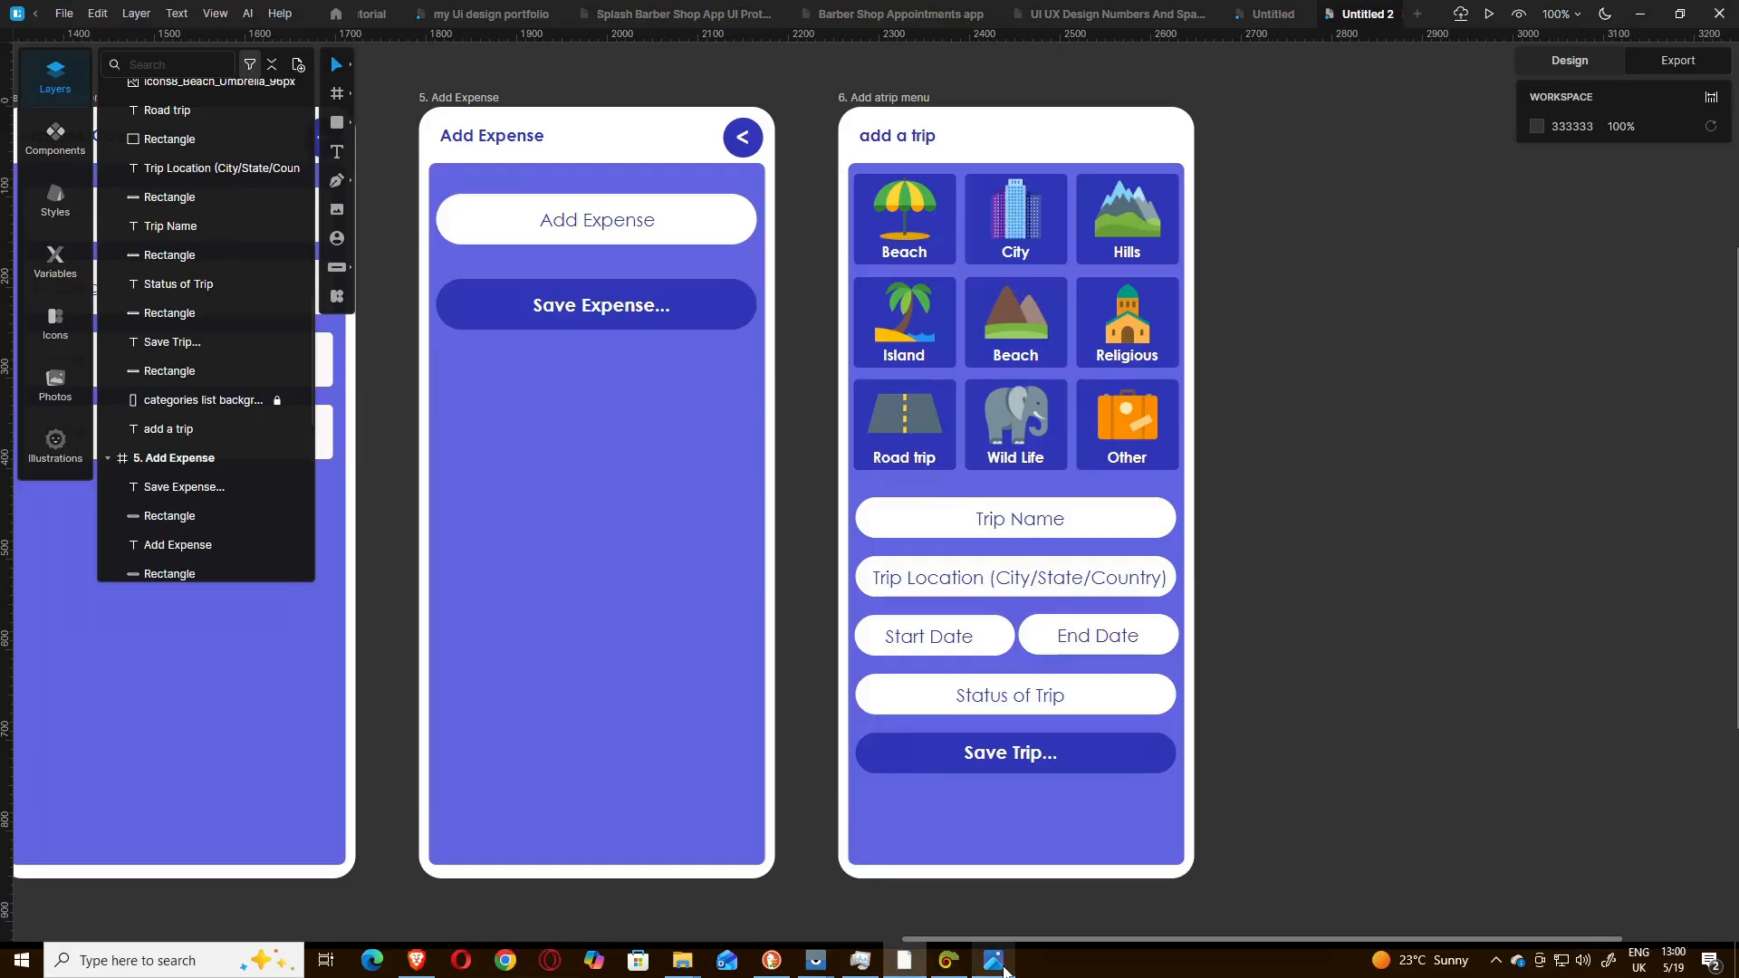
pyautogui.click(996, 965)
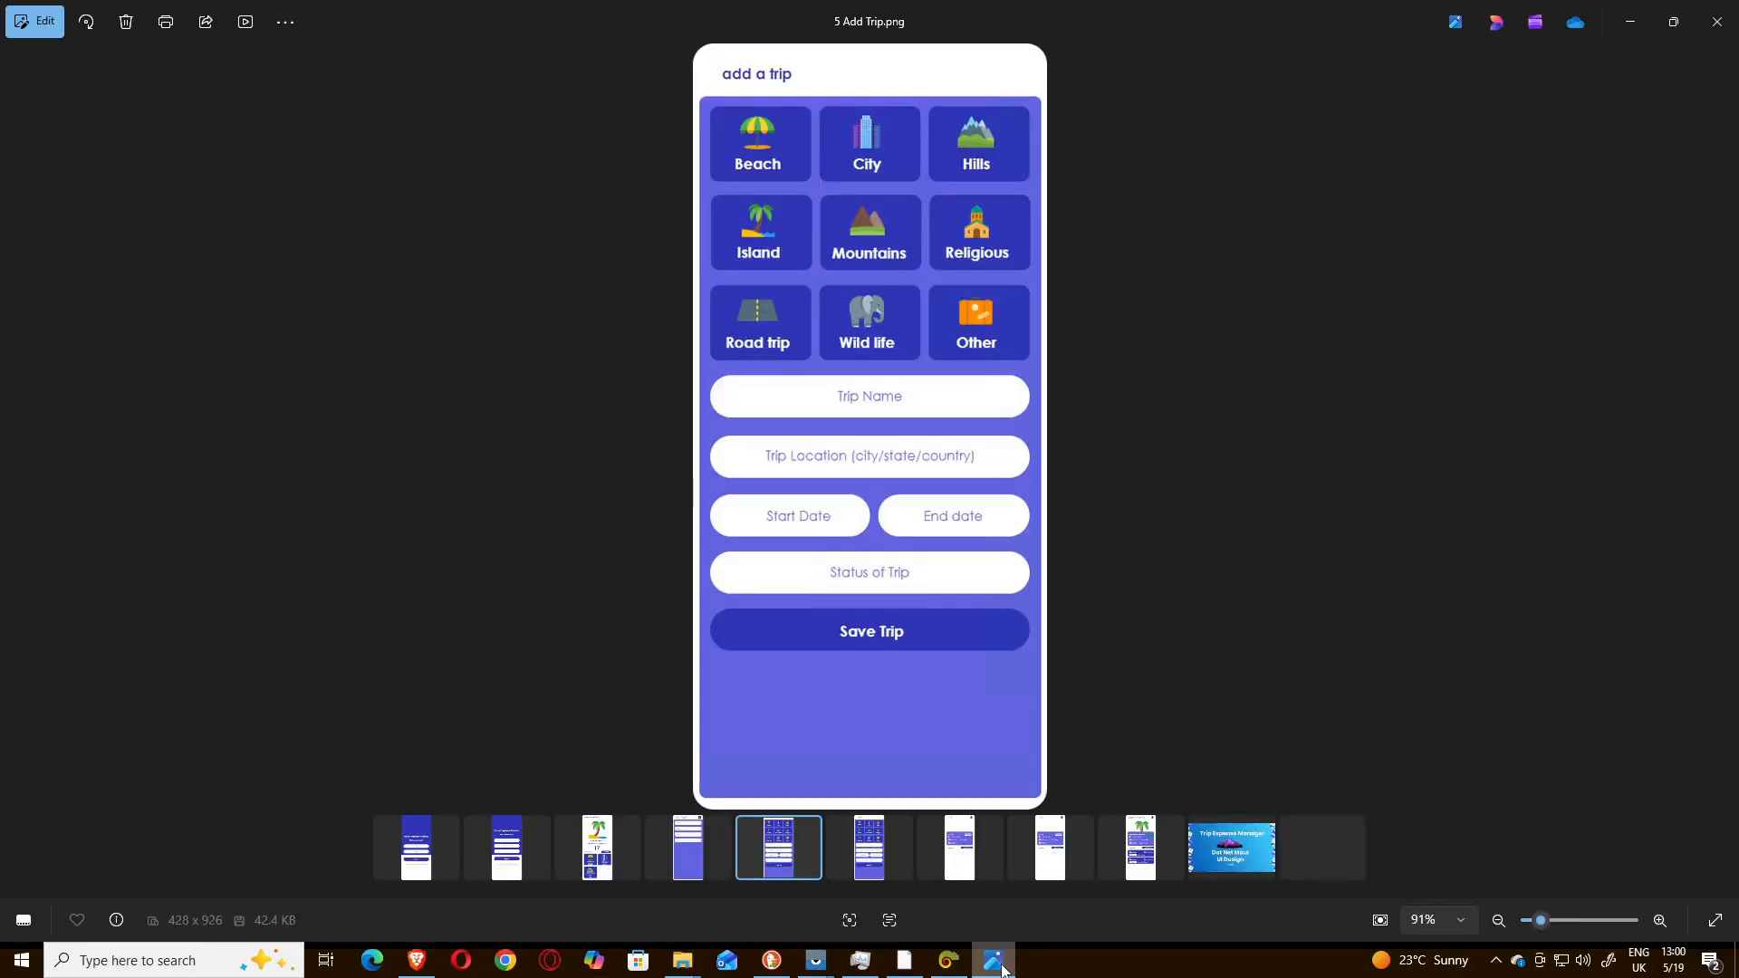
pyautogui.click(1001, 967)
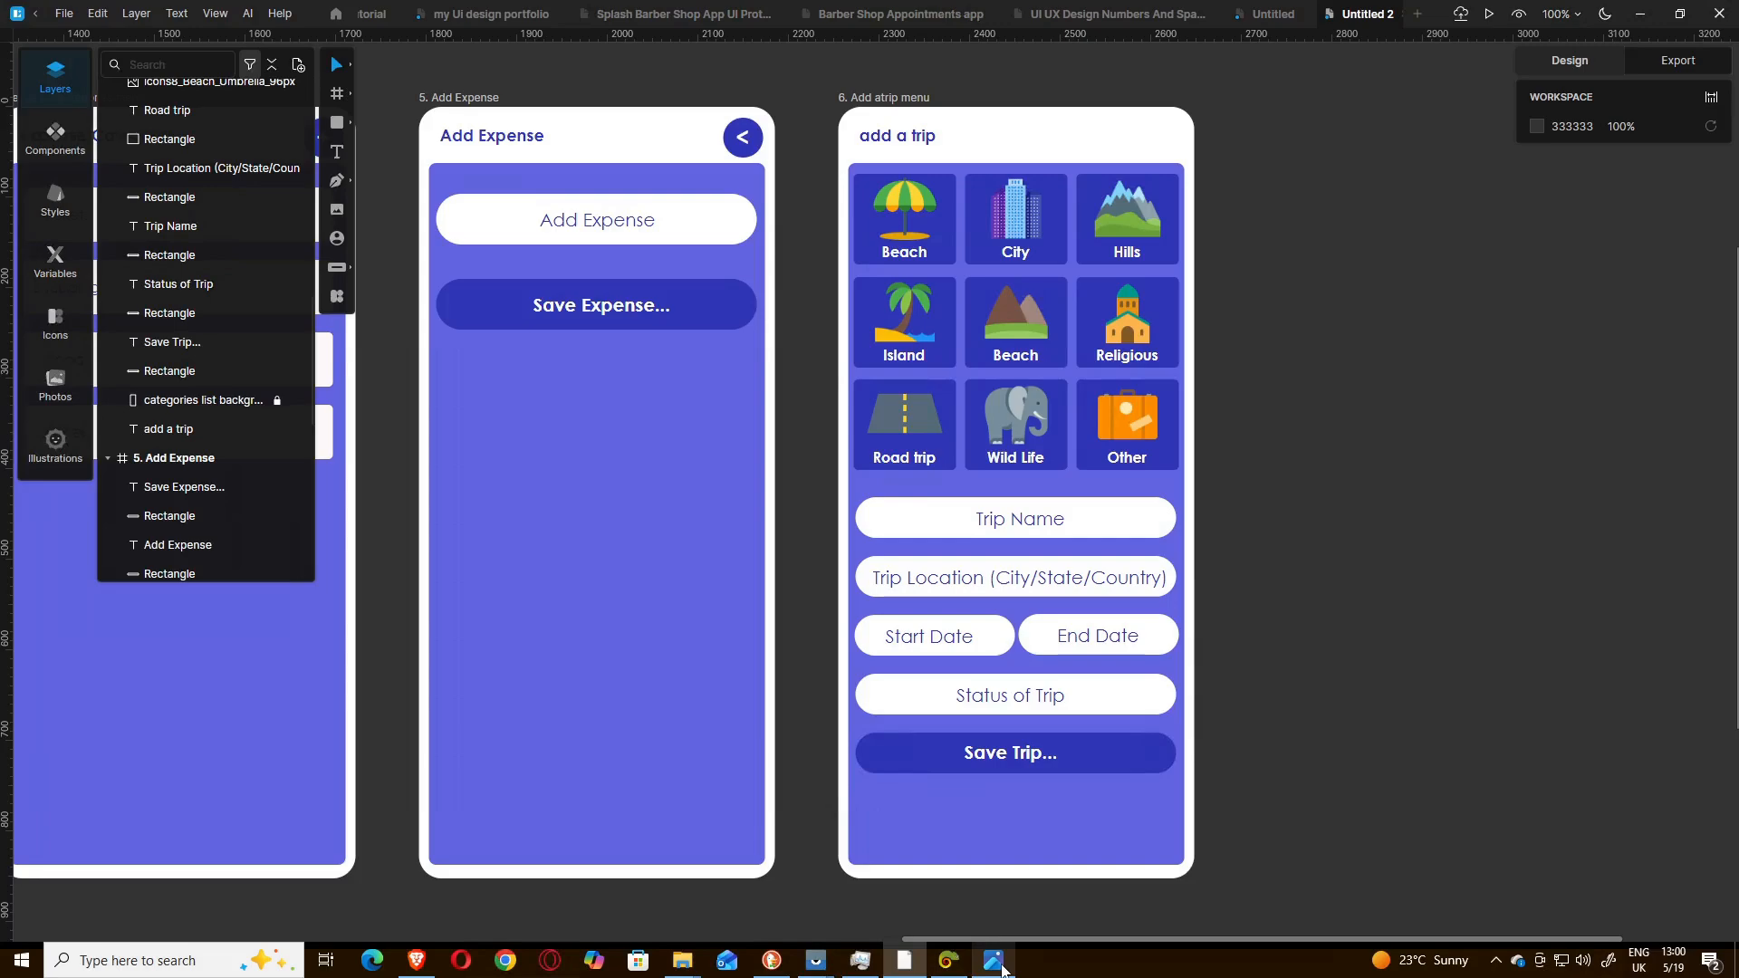
# - Review the reference mockups for the edit trip, loaded trip, empty trip section and completed trip screens, and return to the design
pyautogui.click(1001, 967)
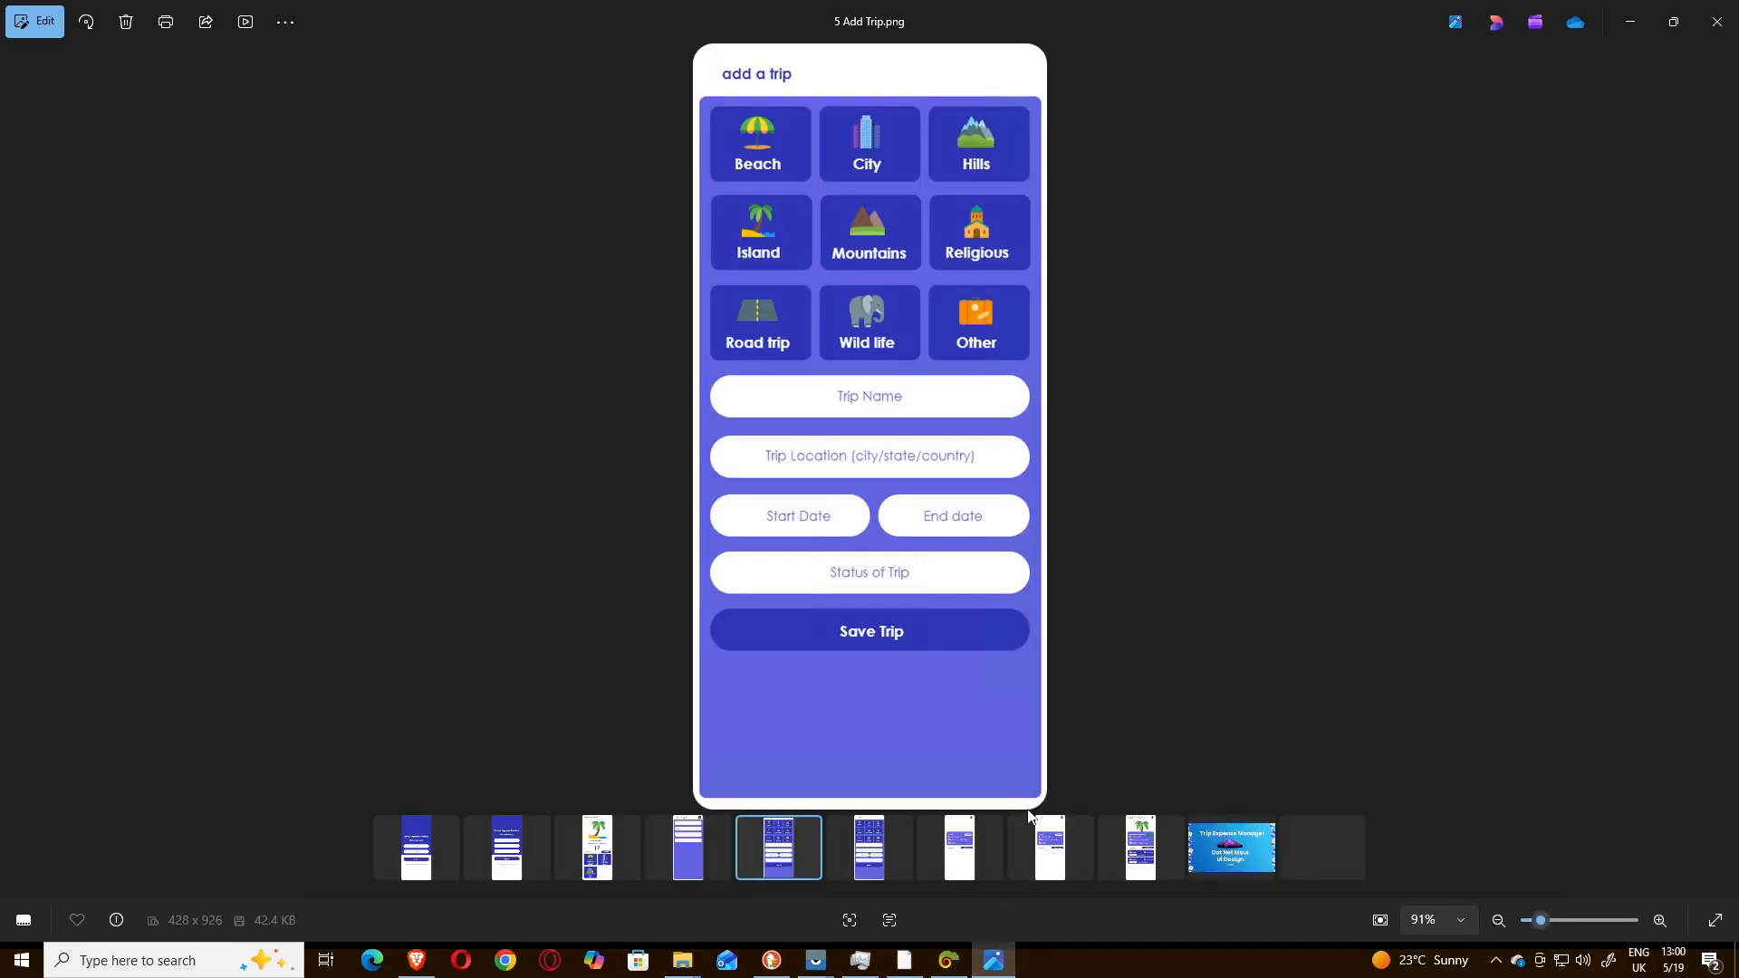
pyautogui.click(873, 845)
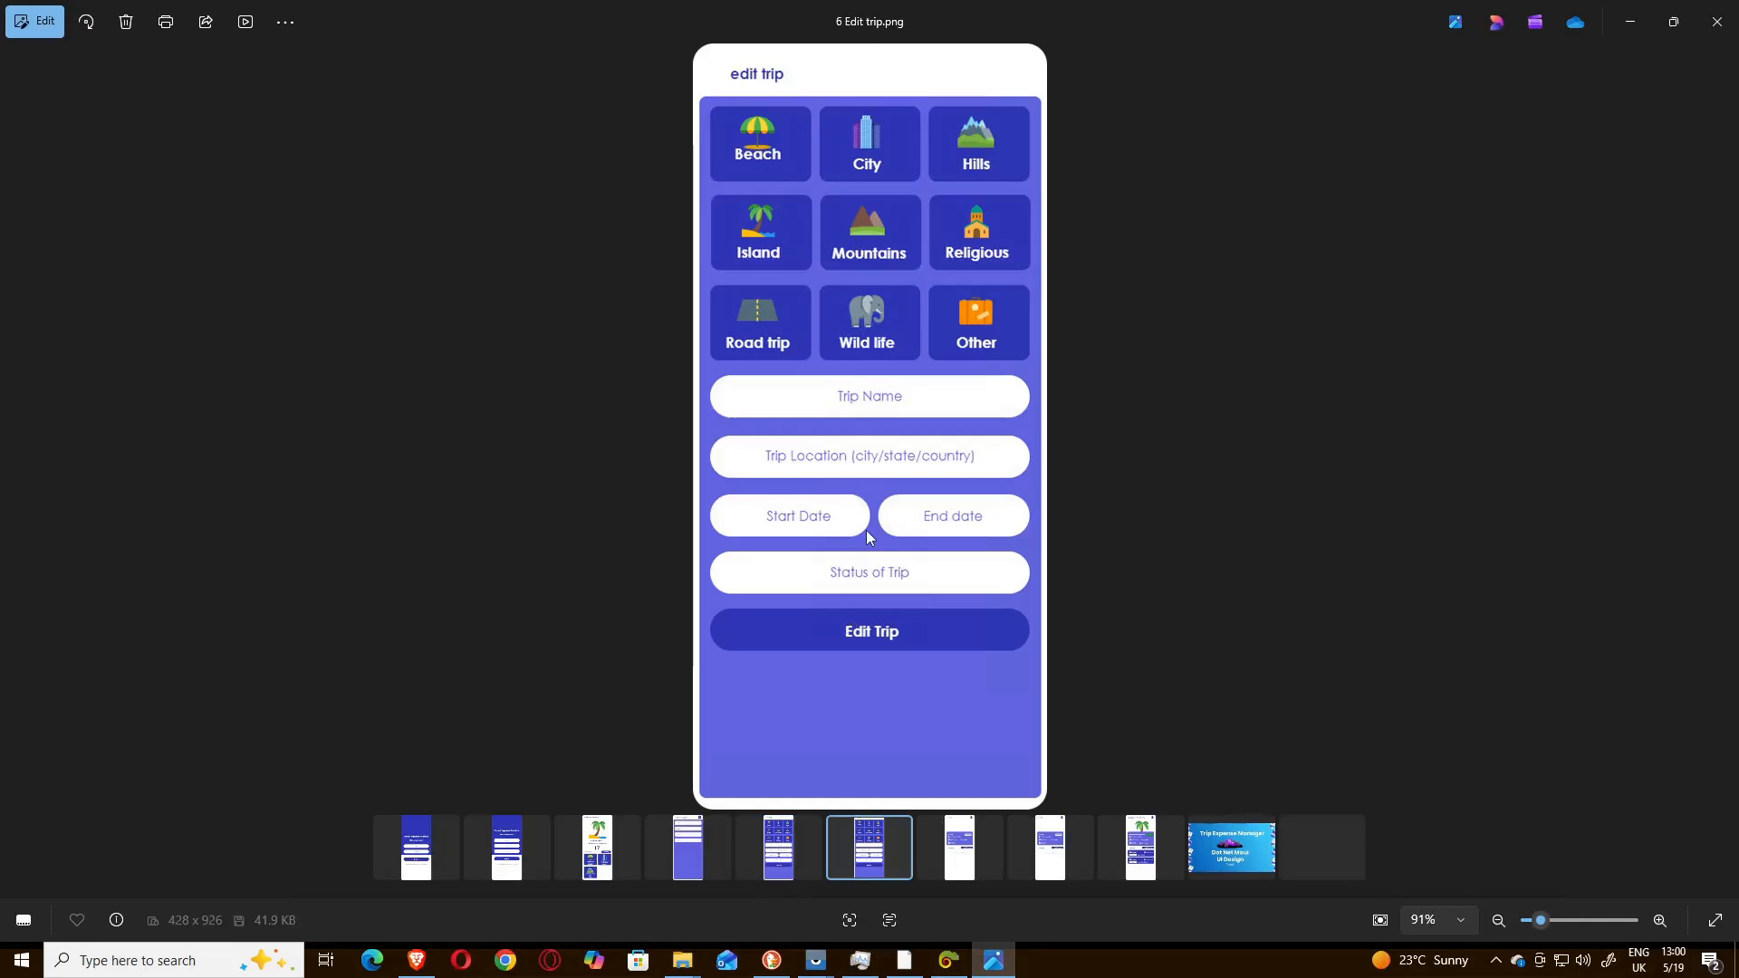
pyautogui.click(962, 829)
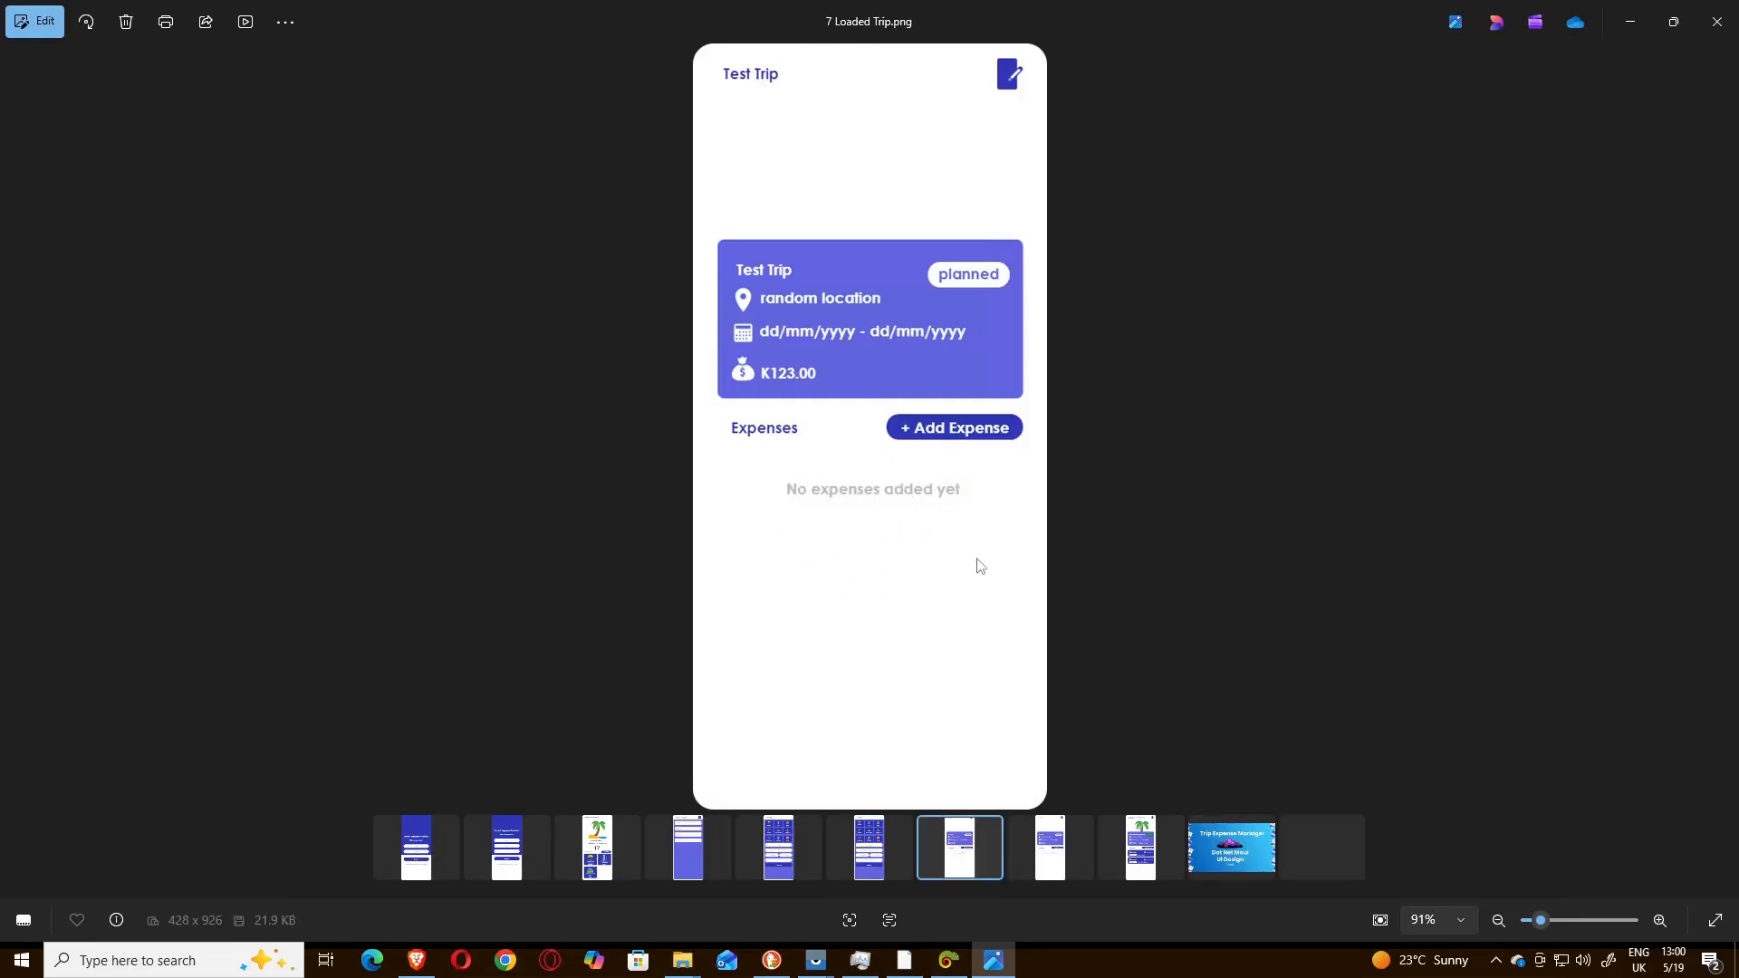
pyautogui.click(1055, 856)
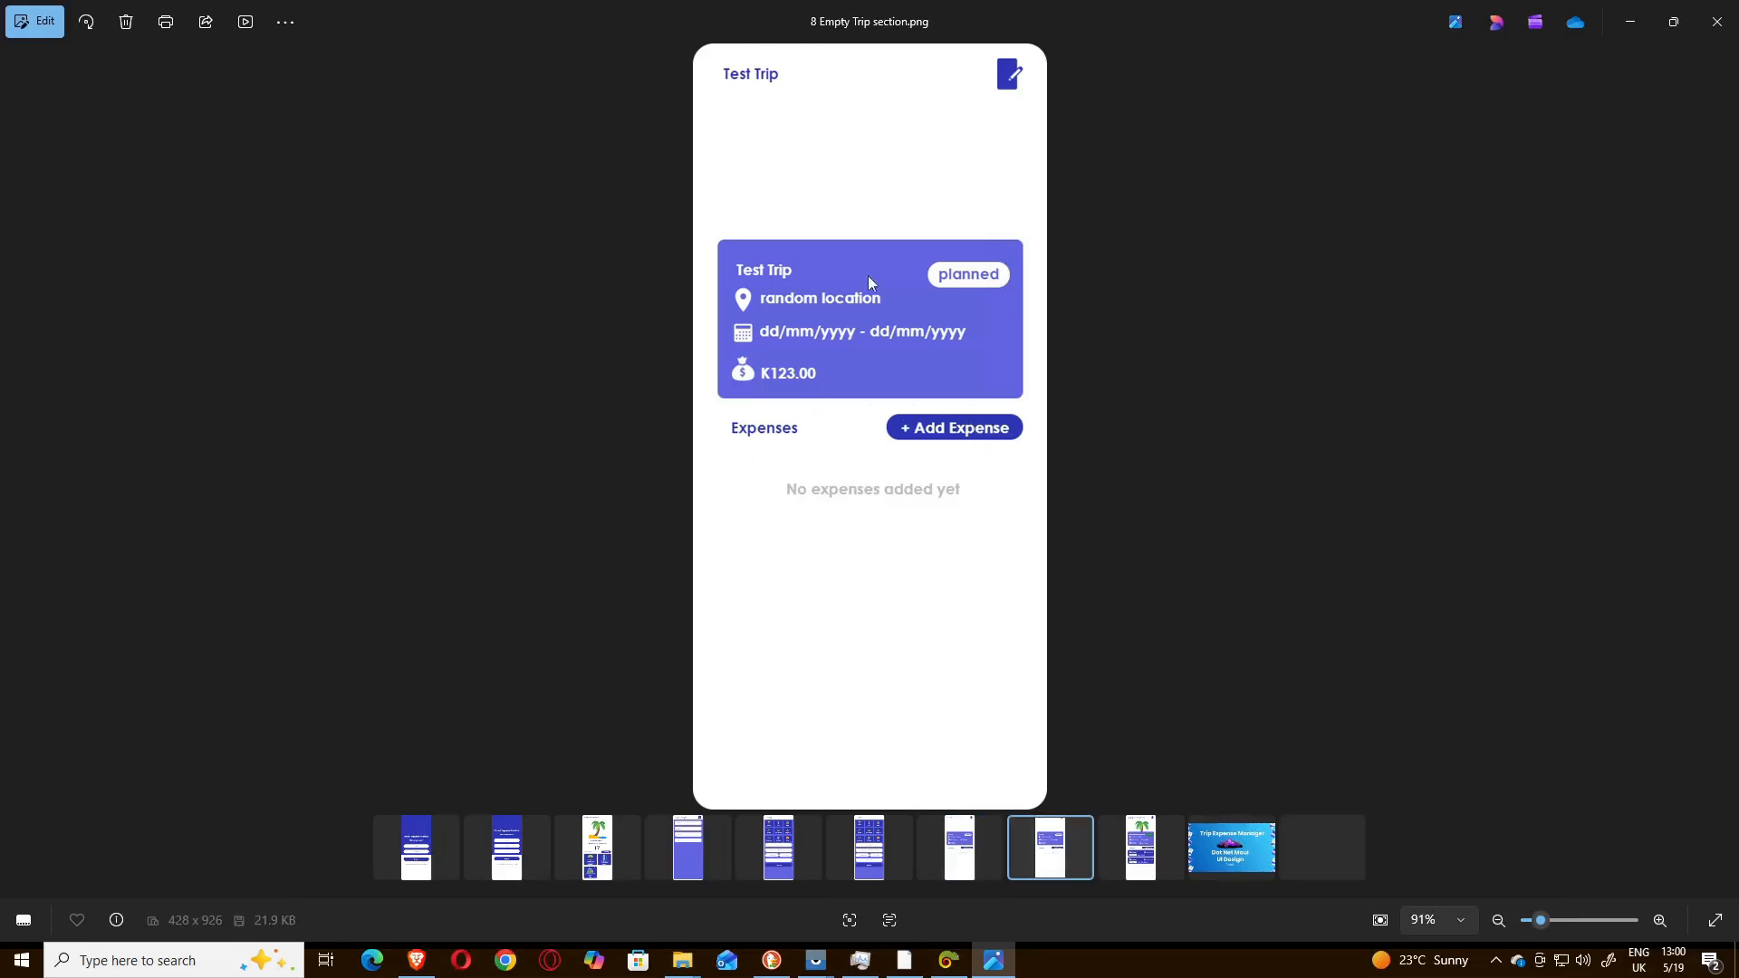
pyautogui.click(1143, 826)
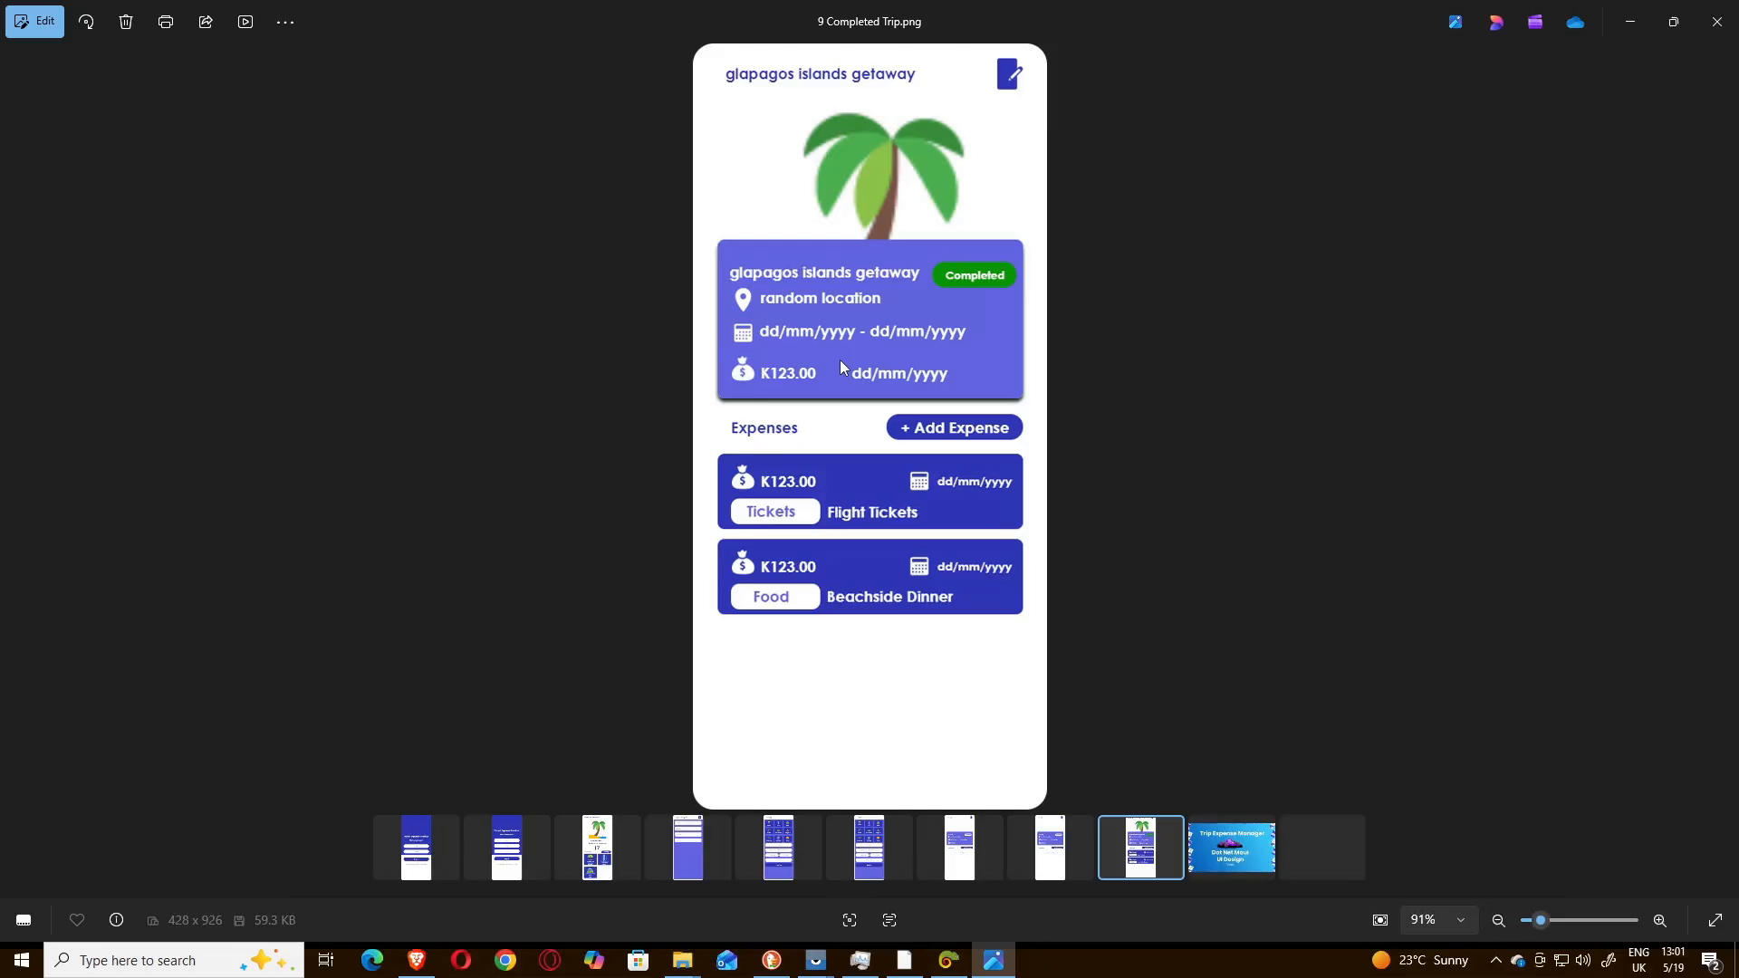
pyautogui.click(880, 851)
pyautogui.click(962, 849)
pyautogui.click(1055, 856)
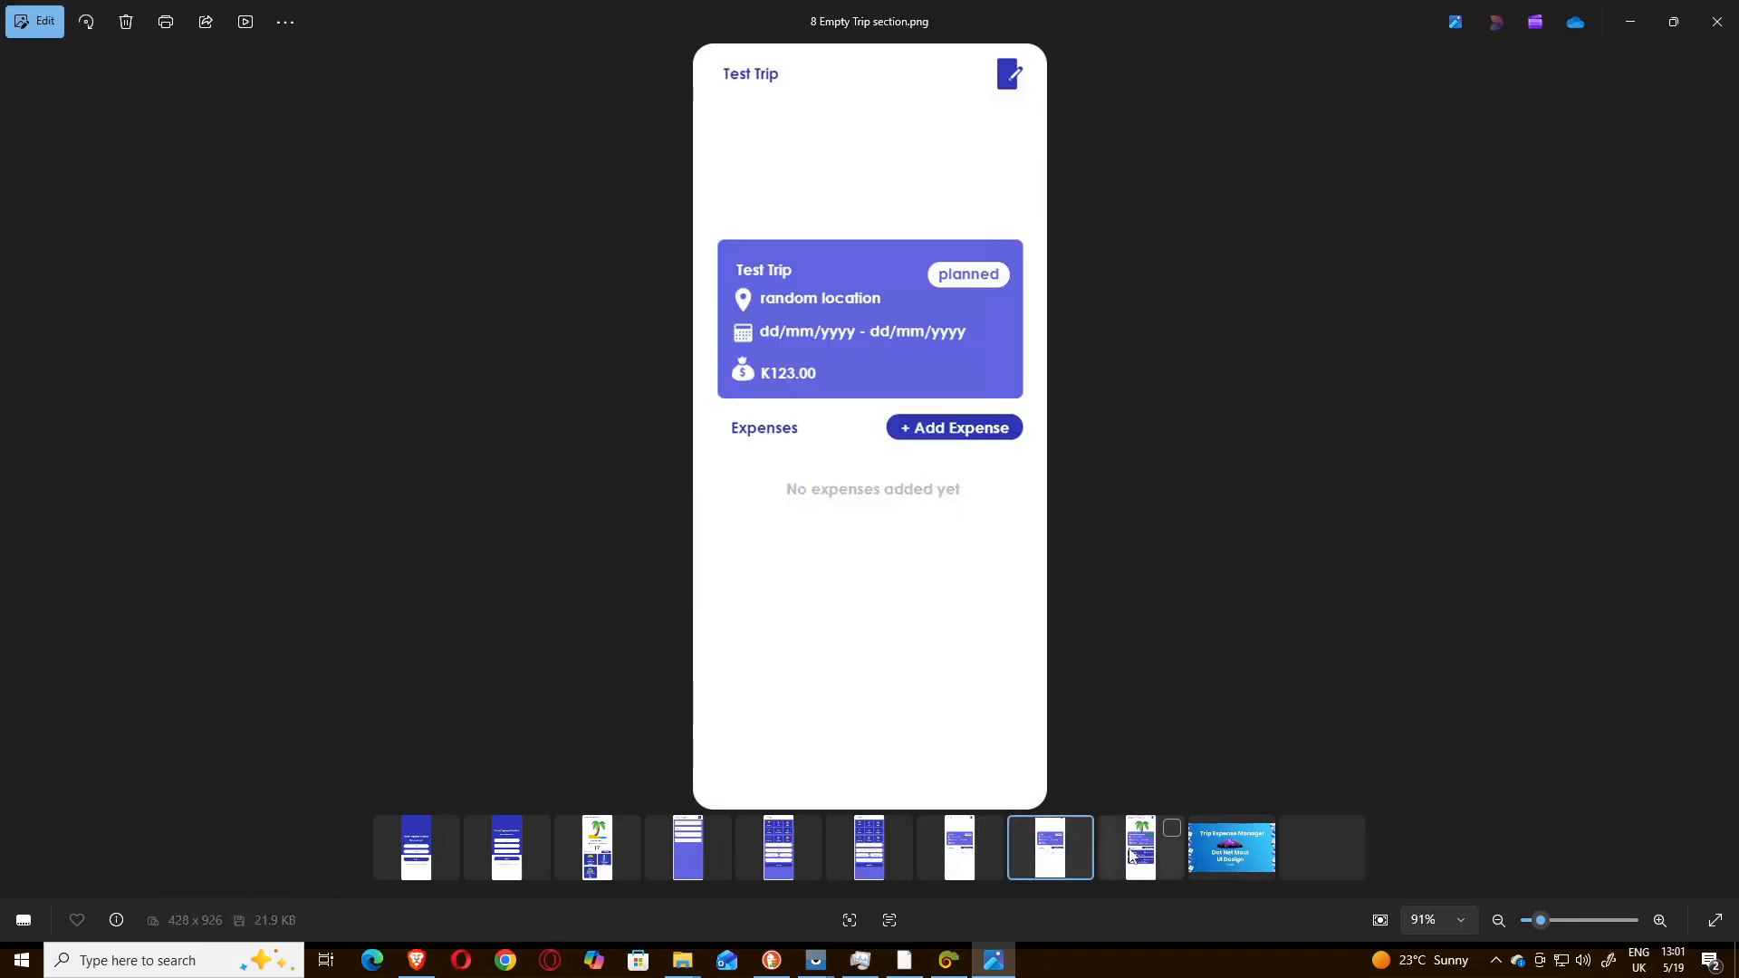
pyautogui.click(1134, 855)
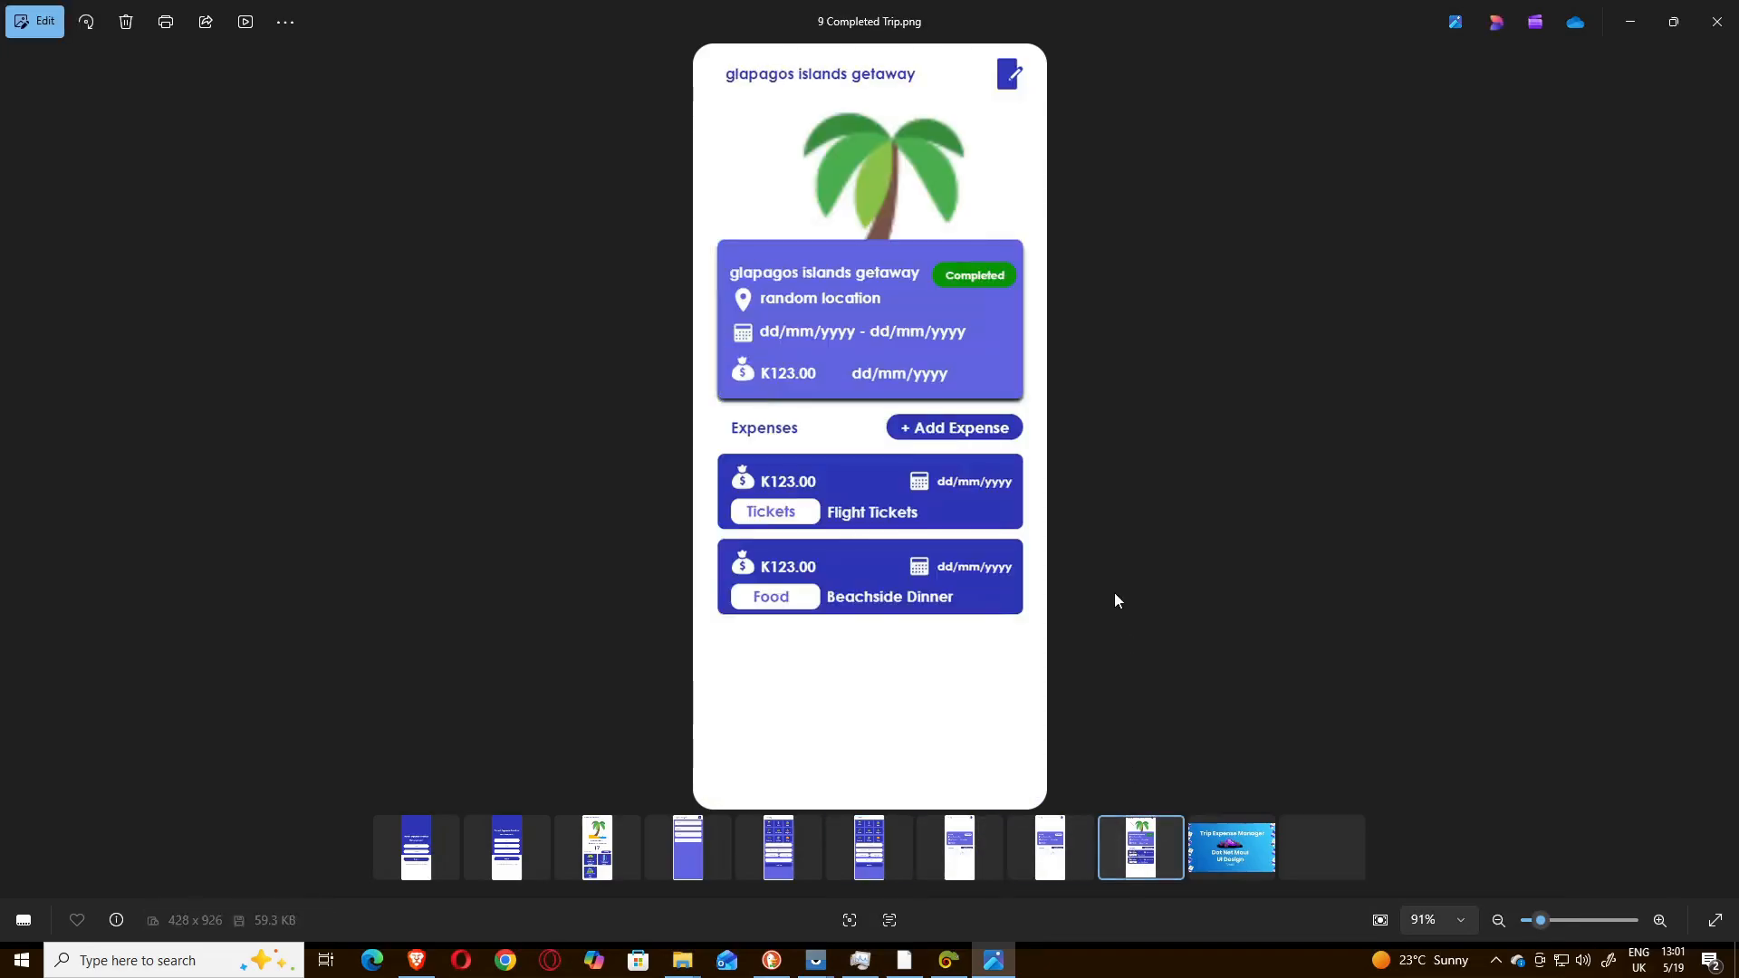
pyautogui.click(883, 844)
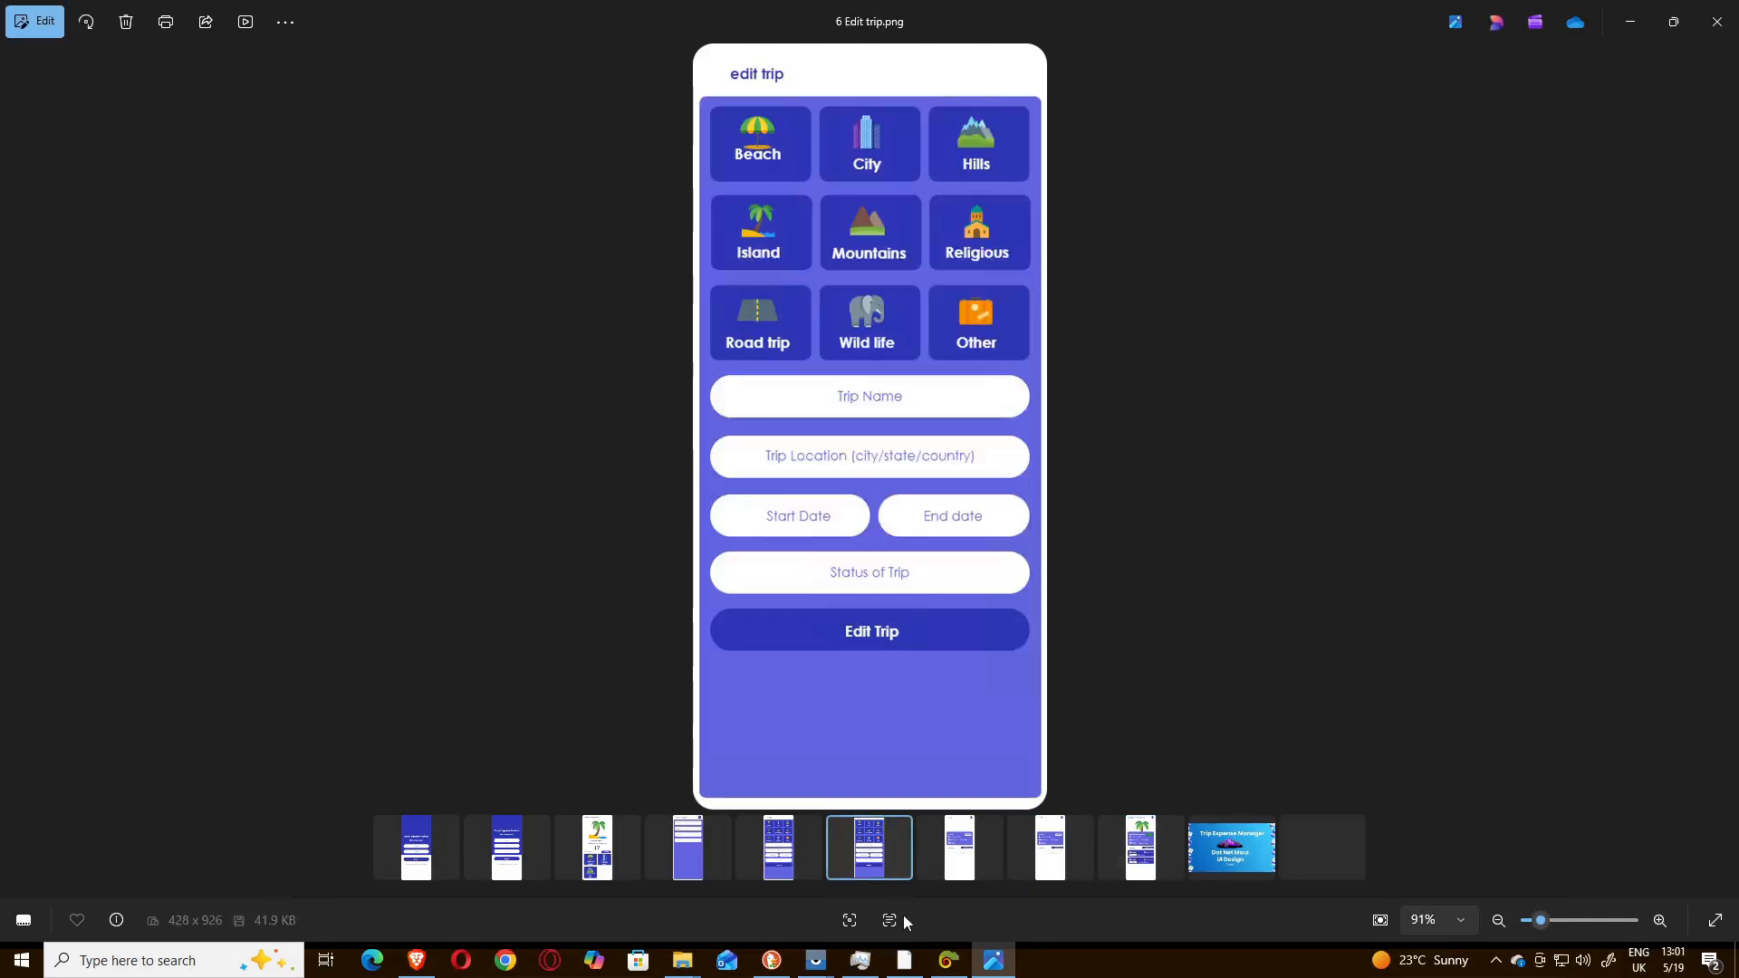
pyautogui.click(904, 960)
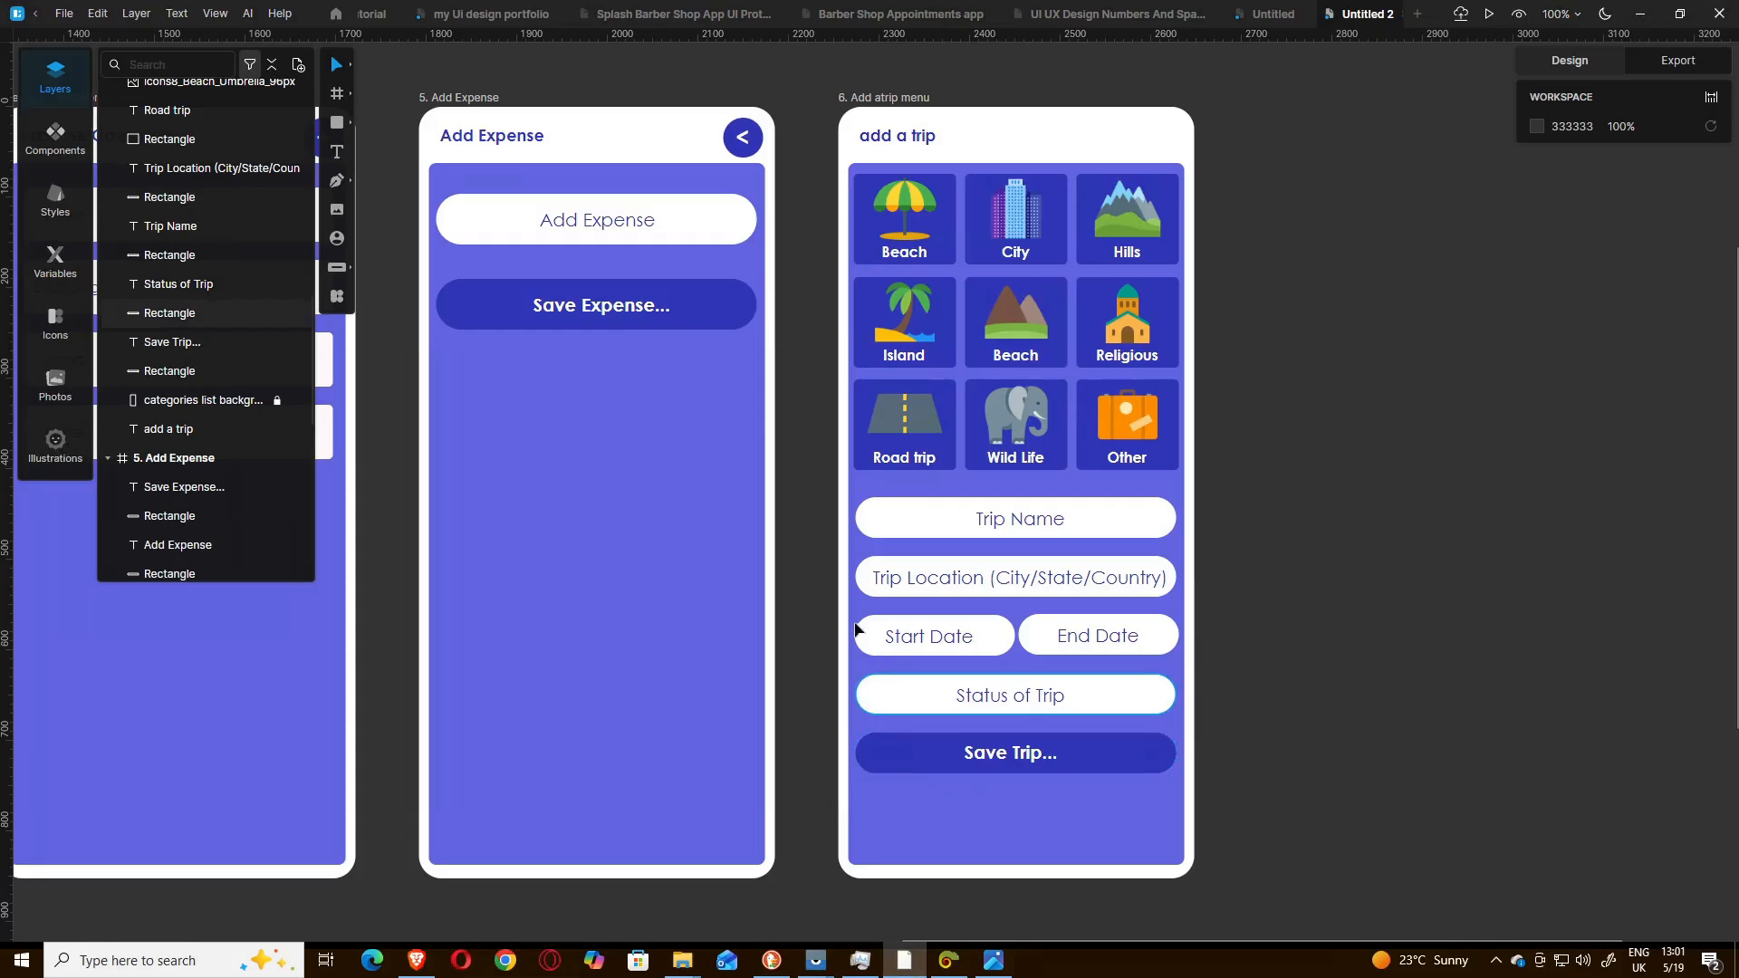